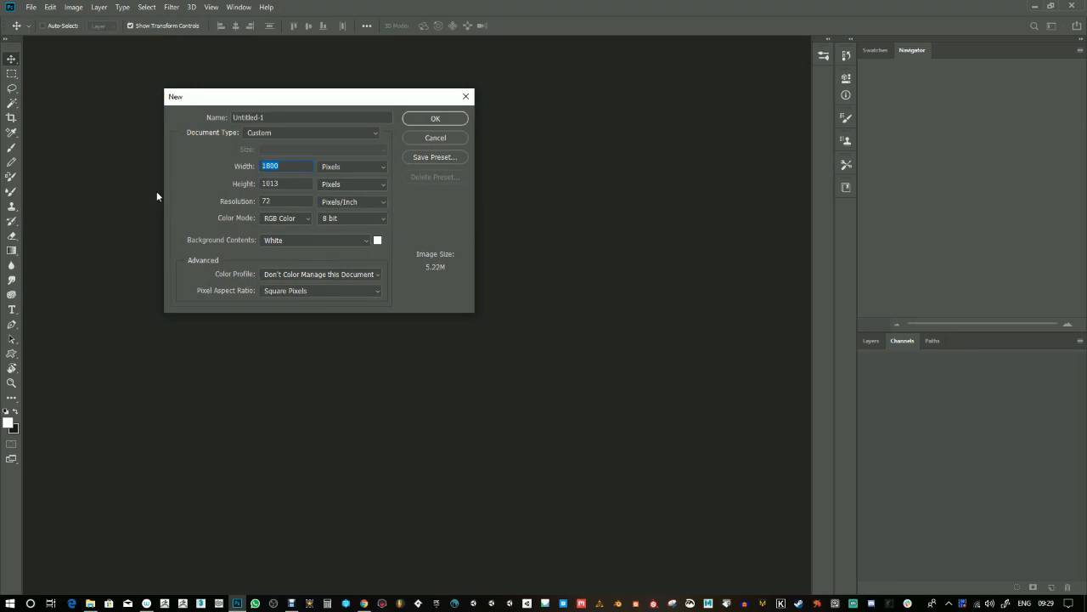
- Create a new blank document 512 pixels wide and 512 pixels high
{"action": "type", "text": "512"}
{"action": "key", "text": "Tab"}
{"action": "type", "text": "512"}
{"action": "left_click", "coordinate": [444, 119]}
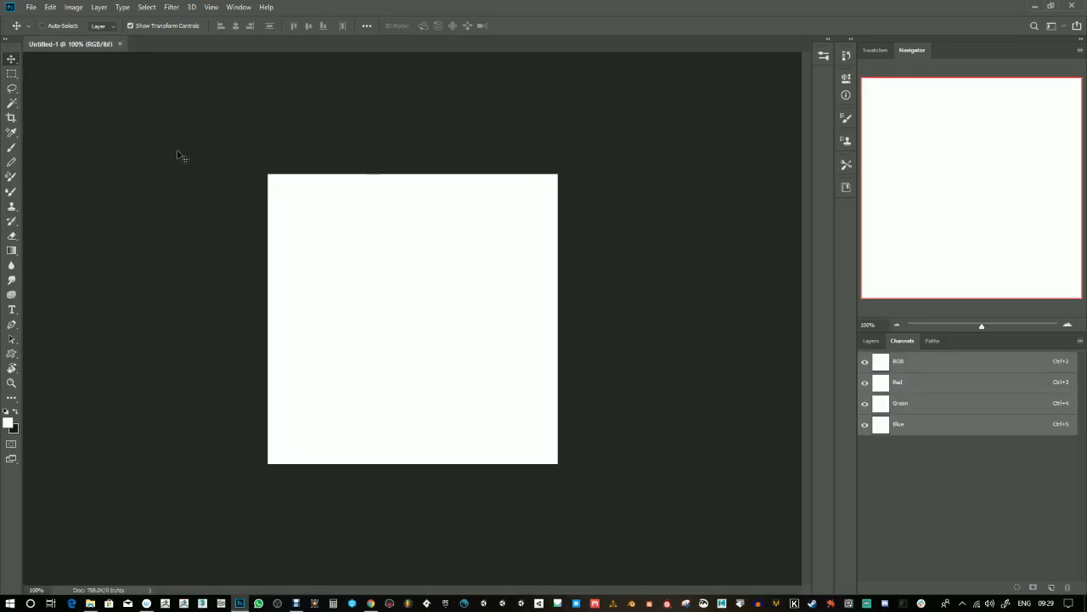
- Set the document grid to a gridline every 32 pixels
{"action": "left_click", "coordinate": [52, 7]}
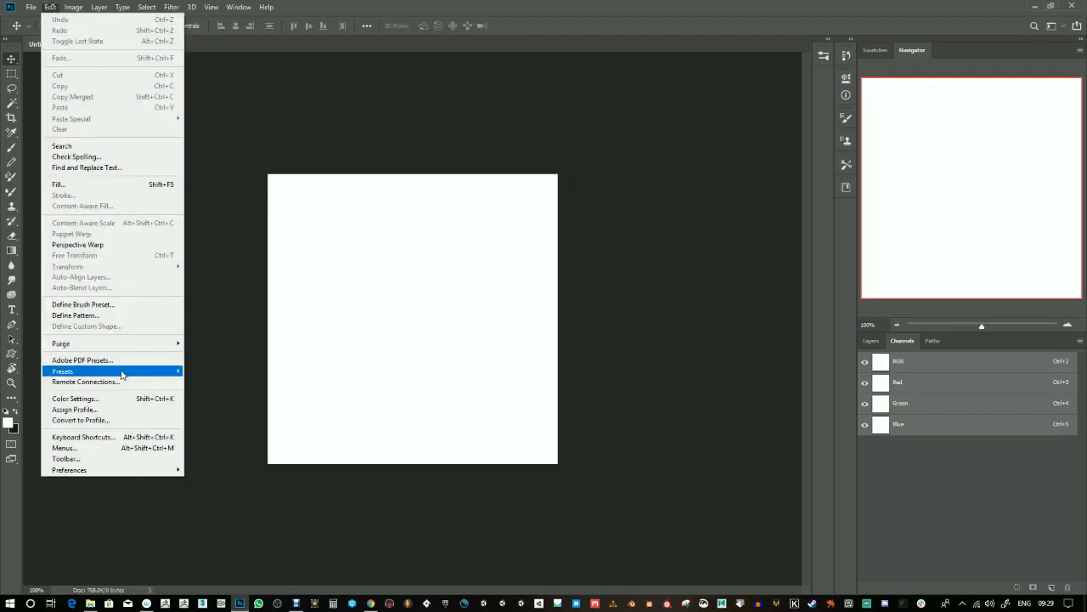
{"action": "mouse_move", "coordinate": [136, 472]}
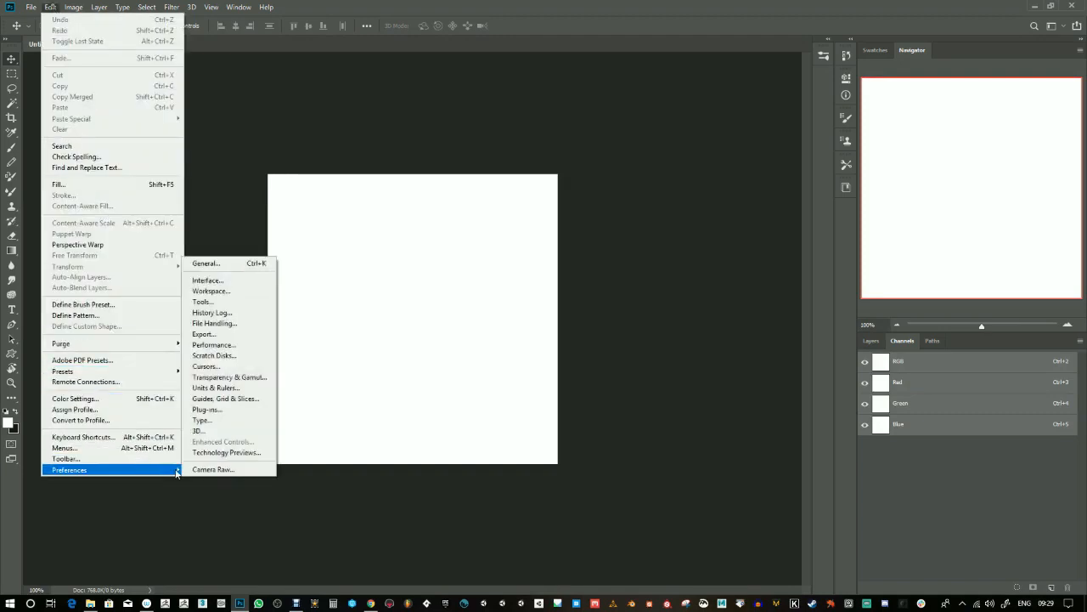
{"action": "left_click", "coordinate": [244, 399]}
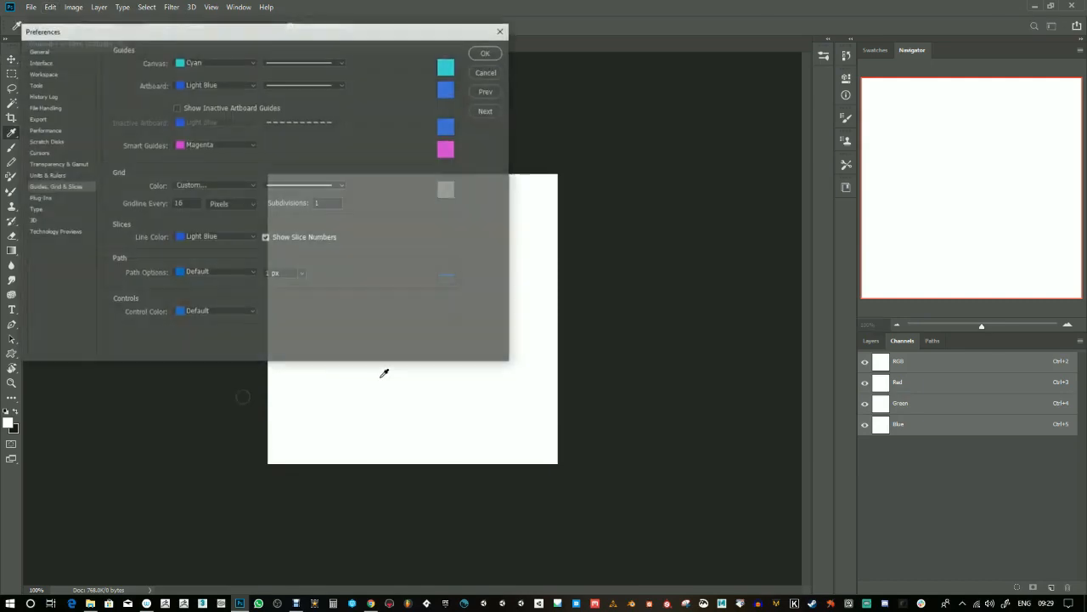
{"action": "type", "text": "32"}
{"action": "left_click", "coordinate": [488, 54]}
- Select the second grid cell in the top row of the canvas with a rectangular marquee
{"action": "left_click_drag", "start_coordinate": [982, 325], "coordinate": [1000, 326]}
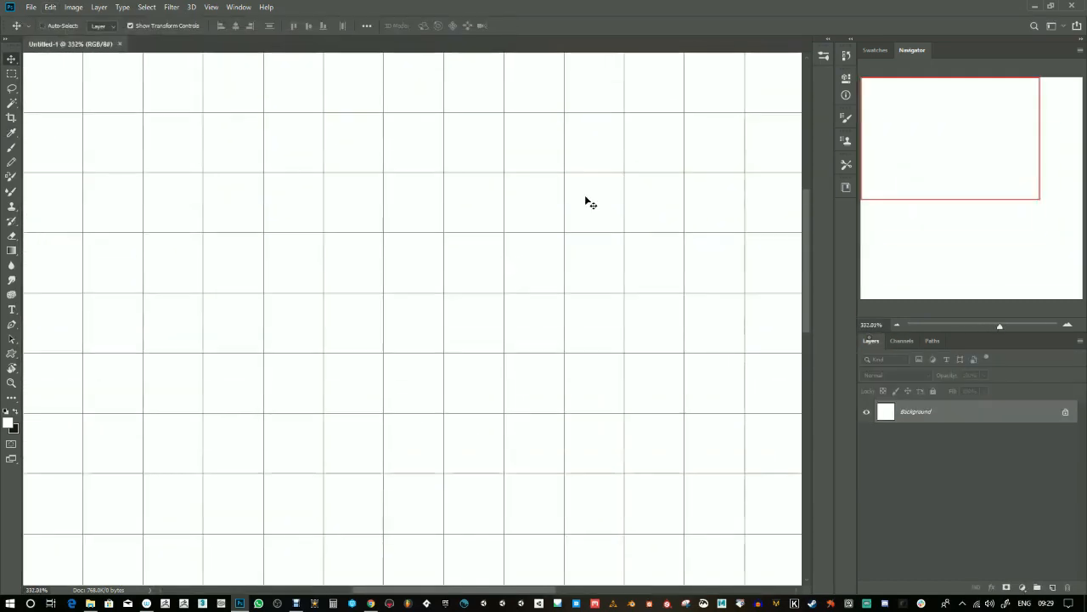
{"action": "left_click_drag", "start_coordinate": [387, 59], "coordinate": [636, 179]}
{"action": "left_click_drag", "start_coordinate": [1000, 327], "coordinate": [1015, 326]}
{"action": "left_click_drag", "start_coordinate": [521, 242], "coordinate": [630, 389]}
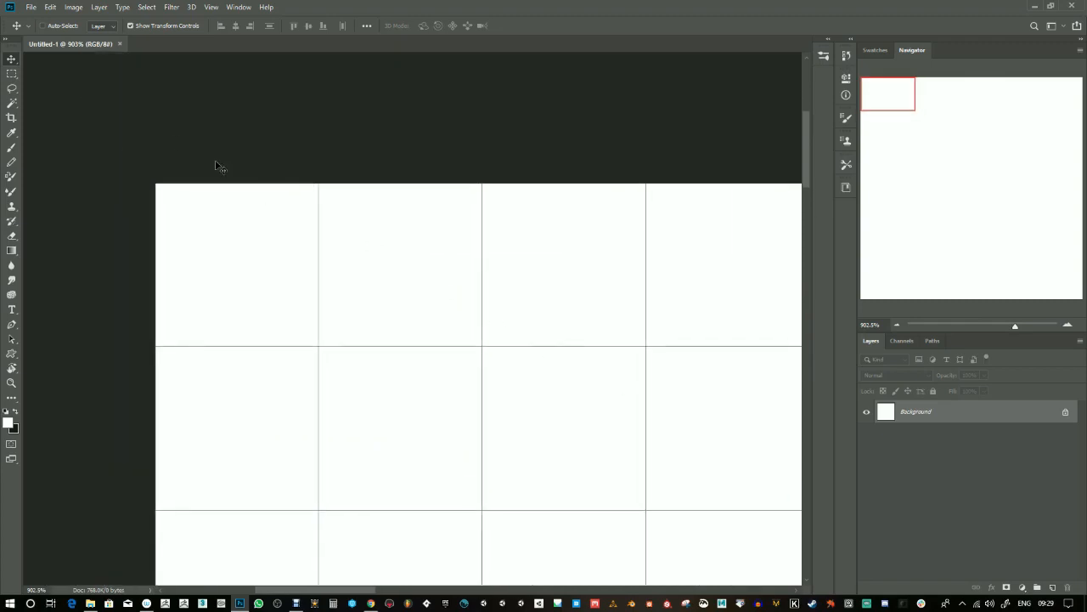
{"action": "left_click", "coordinate": [11, 73]}
{"action": "left_click_drag", "start_coordinate": [323, 196], "coordinate": [479, 345]}
{"action": "left_click_drag", "start_coordinate": [285, 177], "coordinate": [319, 359]}
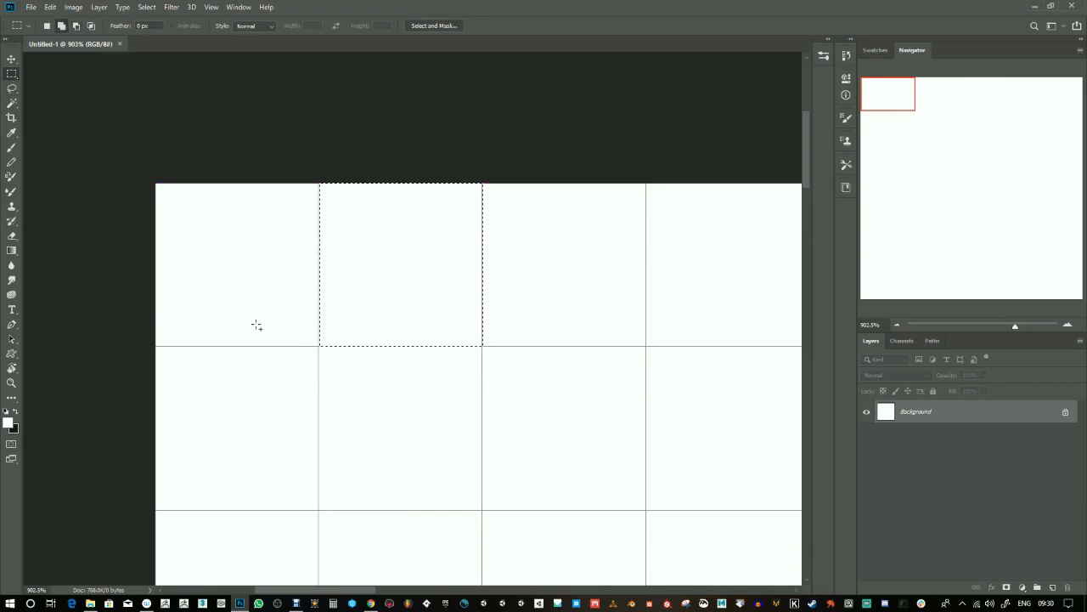
- Set the foreground color to gray #696969 and fill the selected grid cell with the Paint Bucket
{"action": "left_click", "coordinate": [12, 251]}
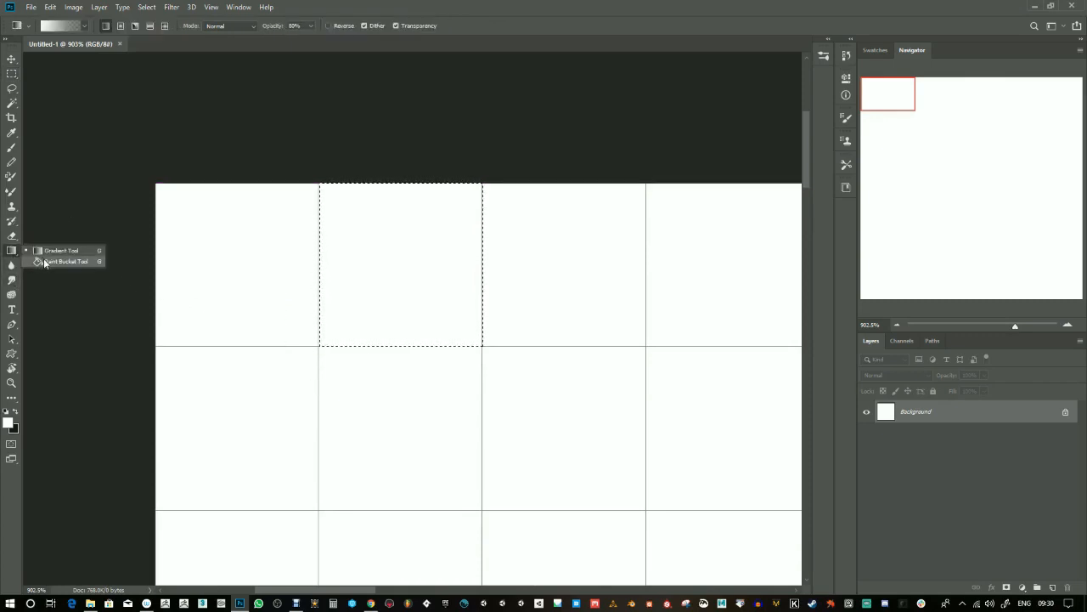
{"action": "left_click", "coordinate": [45, 261]}
{"action": "key", "text": "i"}
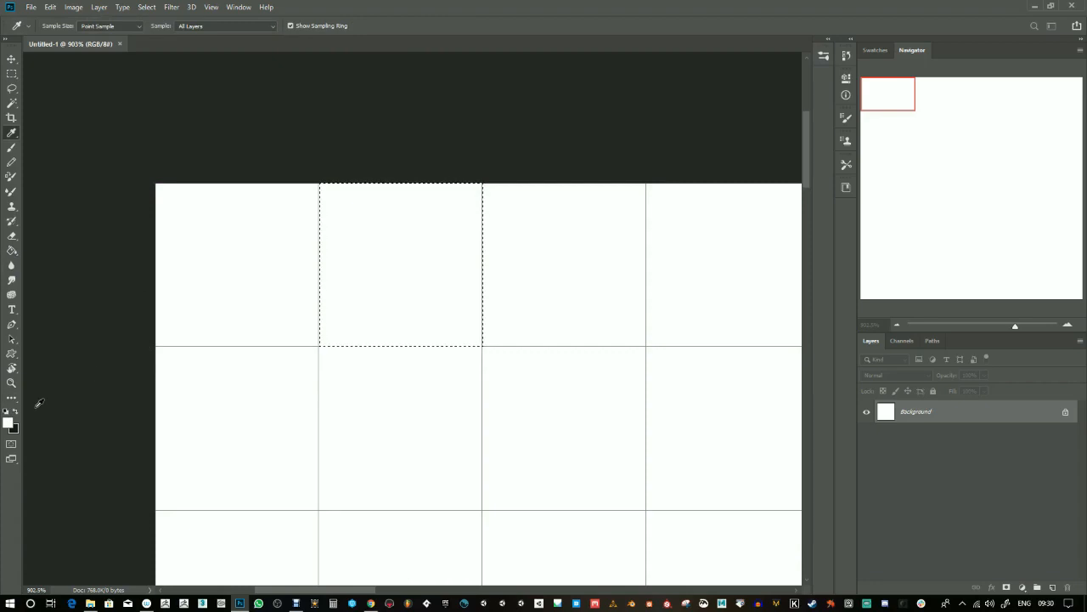
{"action": "left_click", "coordinate": [11, 418]}
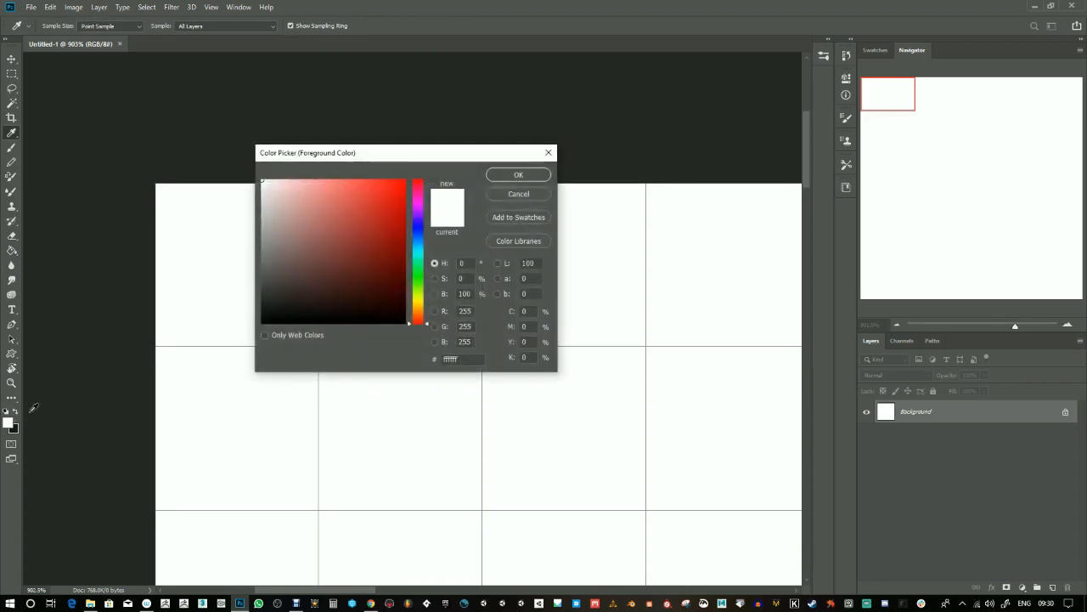
{"action": "key", "text": "Return"}
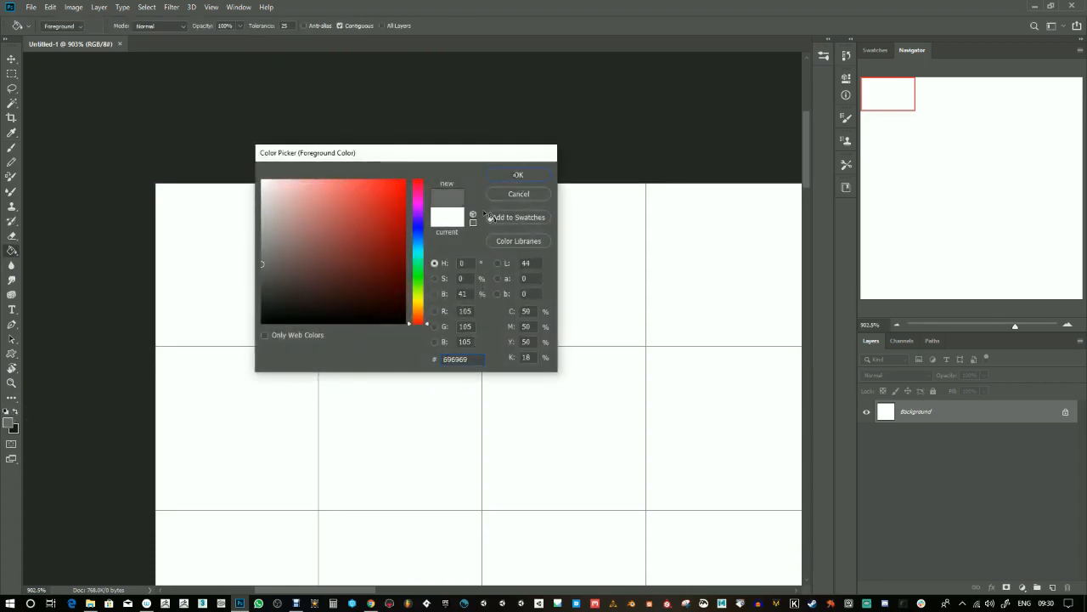
{"action": "left_click", "coordinate": [528, 178]}
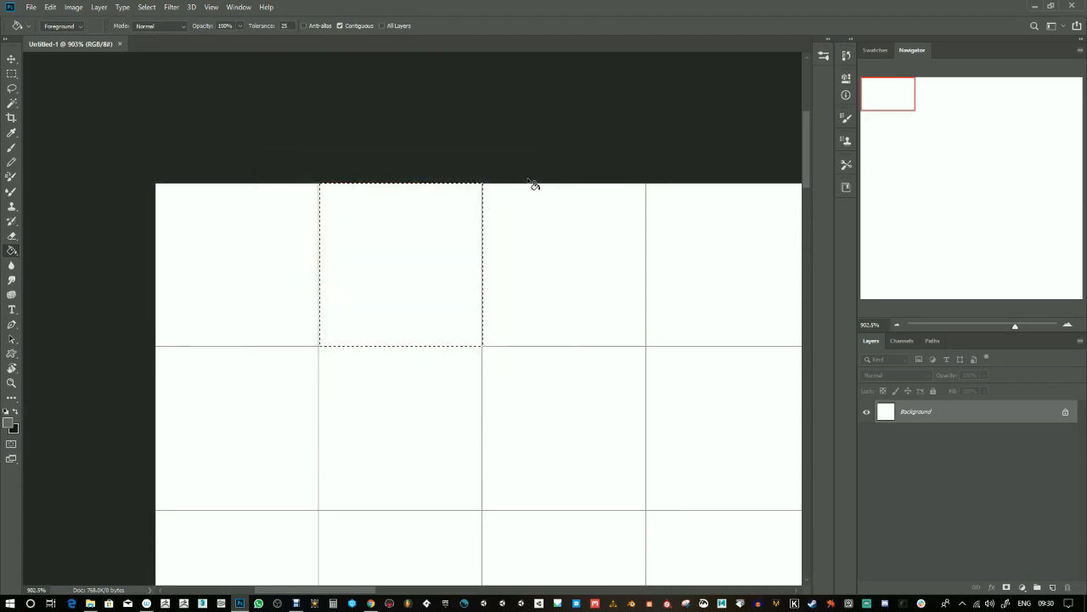
{"action": "left_click", "coordinate": [399, 277]}
- Switch to the Pencil tool and reduce its size to 1 pixel
{"action": "left_click", "coordinate": [11, 147]}
{"action": "left_click", "coordinate": [11, 161]}
{"action": "key", "text": "bracketleft"}
{"action": "key", "text": "bracketleft"}
{"action": "key", "text": "bracketleft"}
{"action": "key", "text": "bracketleft"}
{"action": "key", "text": "bracketleft"}
{"action": "key", "text": "bracketleft"}
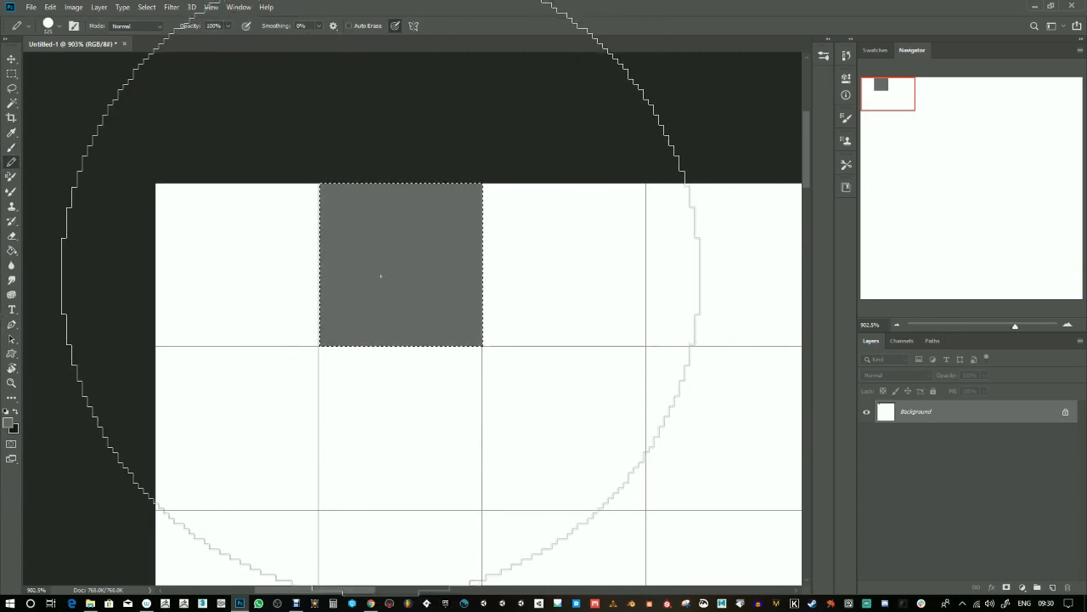
{"action": "key", "text": "bracketleft"}
{"action": "key", "text": "bracketleft"}
{"action": "key", "text": "bracketleft"}
{"action": "key", "text": "bracketleft"}
{"action": "key", "text": "bracketleft"}
{"action": "key", "text": "bracketleft"}
{"action": "key", "text": "bracketleft"}
{"action": "key", "text": "bracketleft"}
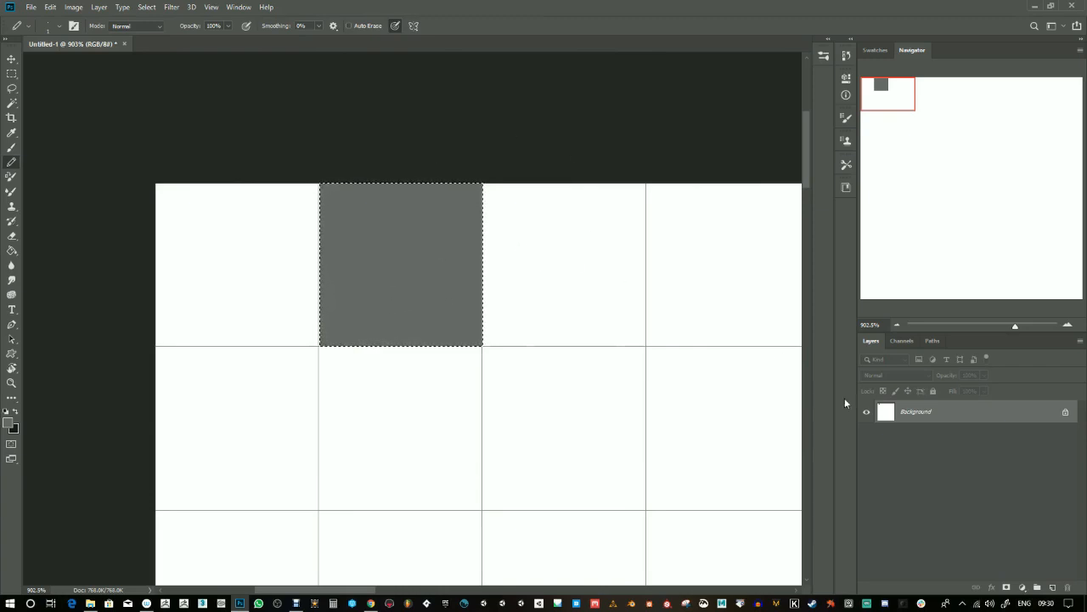
- On a new layer with nothing selected, draw a black corner outline from the gray cell's bottom edge to its right edge
{"action": "left_click", "coordinate": [1052, 587]}
{"action": "key", "text": "ctrl+d"}
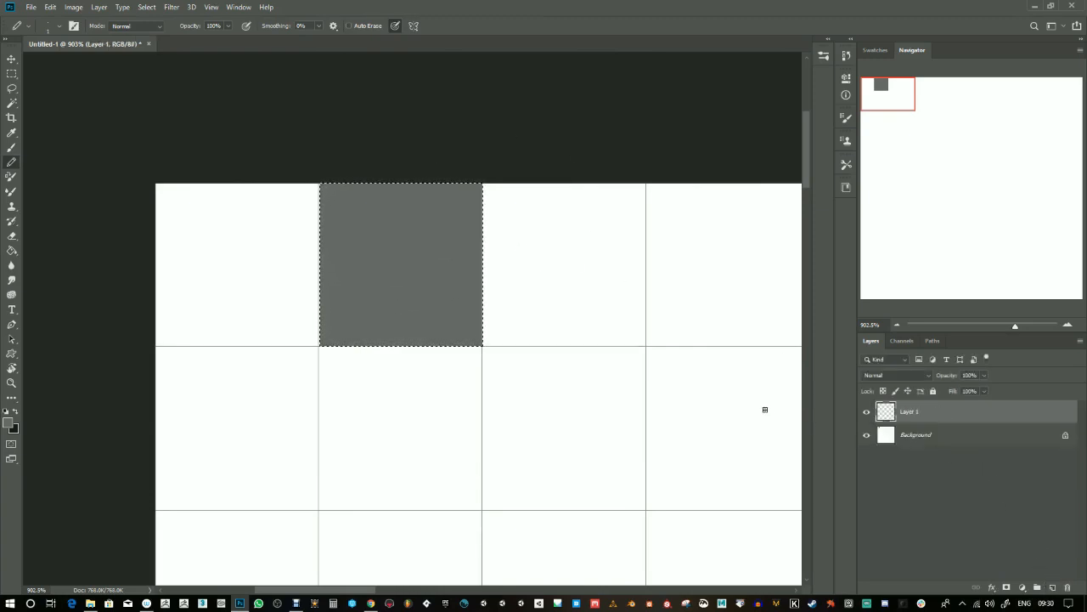
{"action": "left_click", "coordinate": [15, 412]}
{"action": "left_click_drag", "start_coordinate": [394, 342], "coordinate": [393, 269]}
{"action": "left_click_drag", "start_coordinate": [483, 256], "coordinate": [407, 257]}
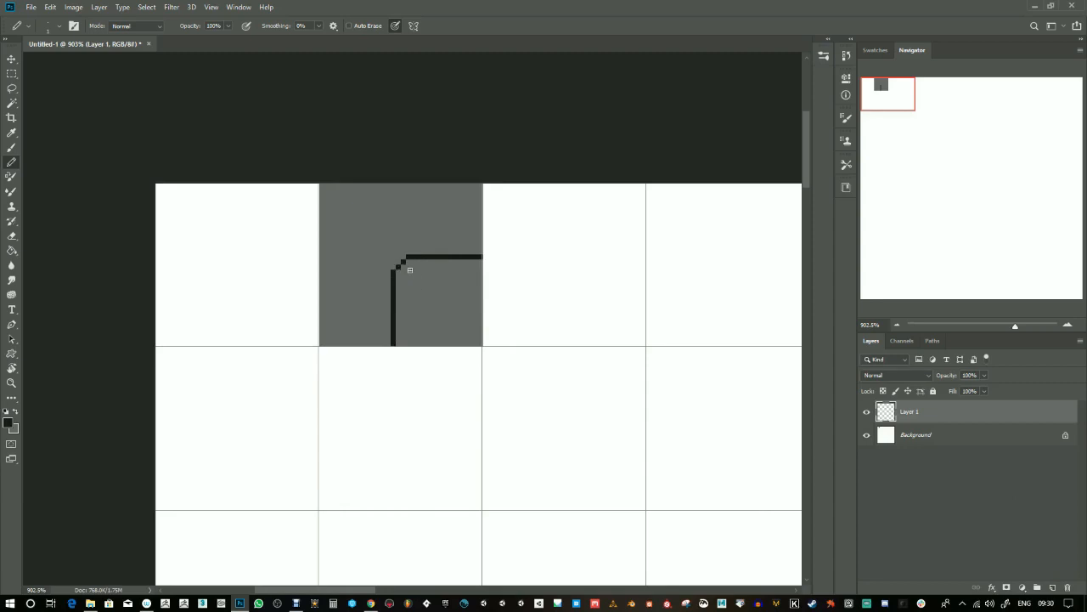
- Extend the black vertical line through the cell below and add groups of three short inward ticks near the cell edges
{"action": "left_click_drag", "start_coordinate": [395, 387], "coordinate": [379, 328]}
{"action": "left_click_drag", "start_coordinate": [381, 285], "coordinate": [379, 440]}
{"action": "left_click_drag", "start_coordinate": [391, 287], "coordinate": [393, 308]}
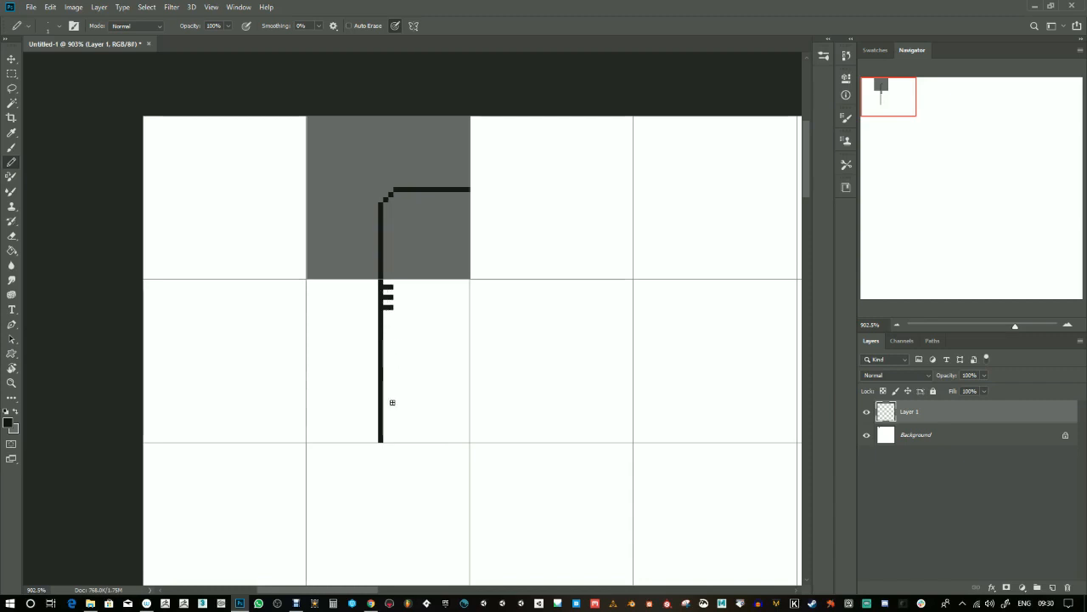
{"action": "left_click_drag", "start_coordinate": [391, 425], "coordinate": [382, 425]}
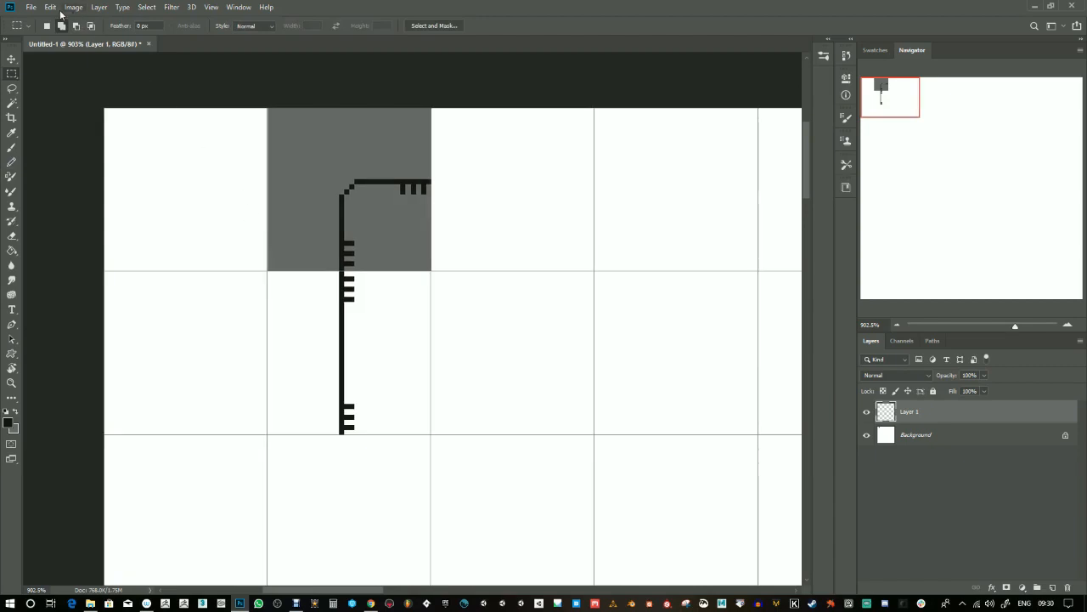
- Set the grid subdivisions to 2, keeping a gridline every 32 pixels
{"action": "left_click", "coordinate": [32, 7]}
{"action": "mouse_move", "coordinate": [46, 12]}
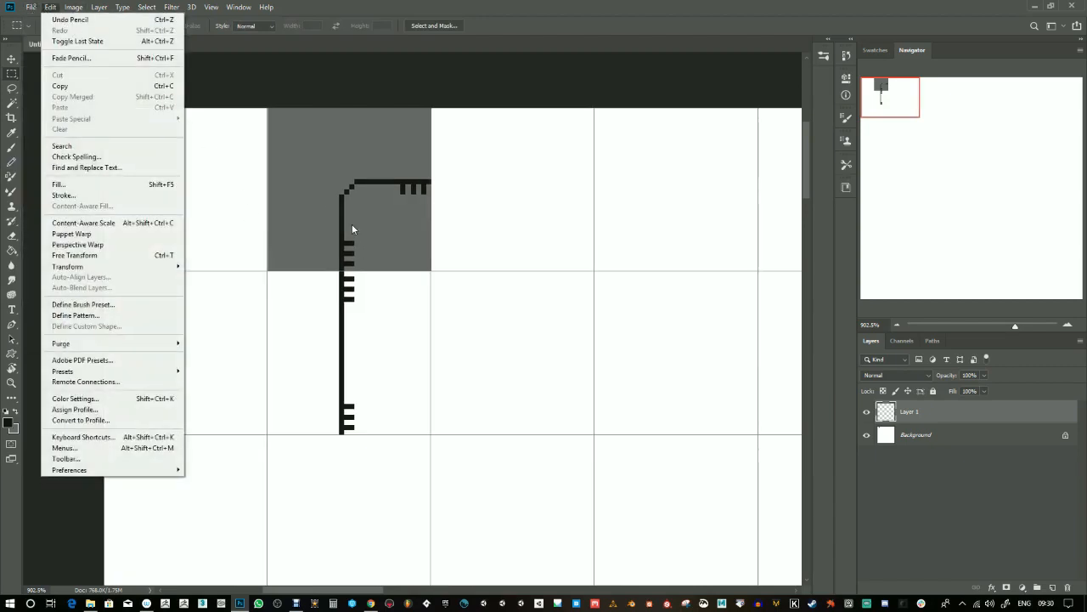
{"action": "mouse_move", "coordinate": [125, 469]}
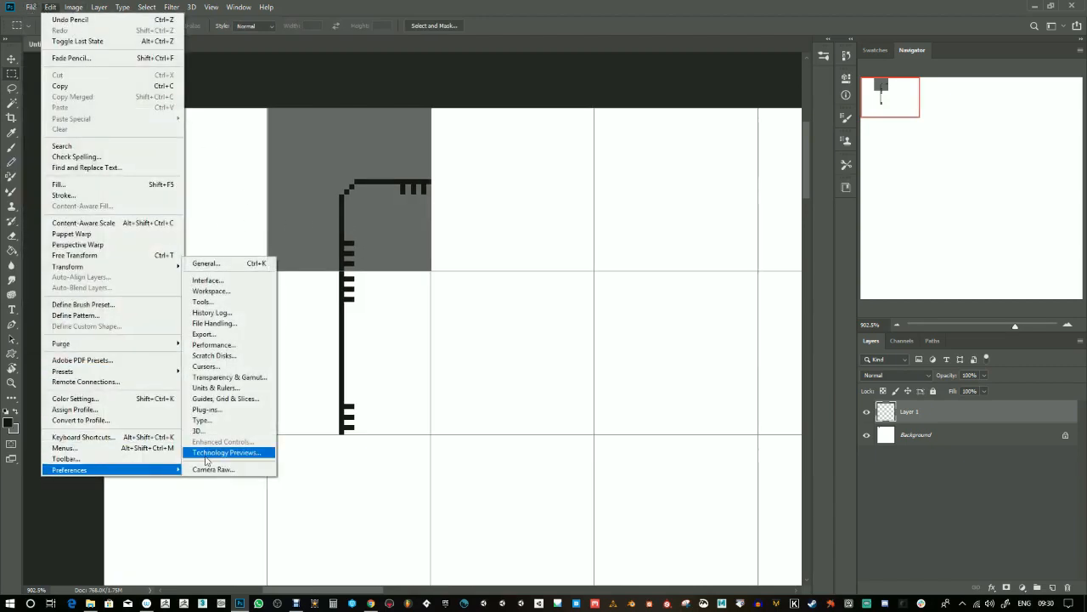
{"action": "left_click", "coordinate": [240, 400]}
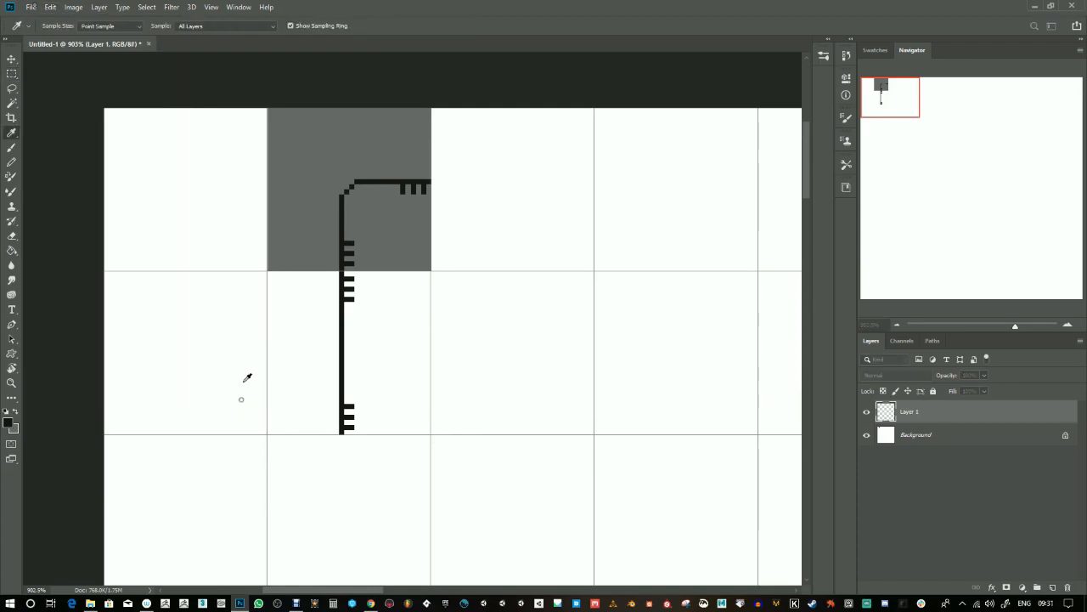
{"action": "left_click", "coordinate": [242, 401]}
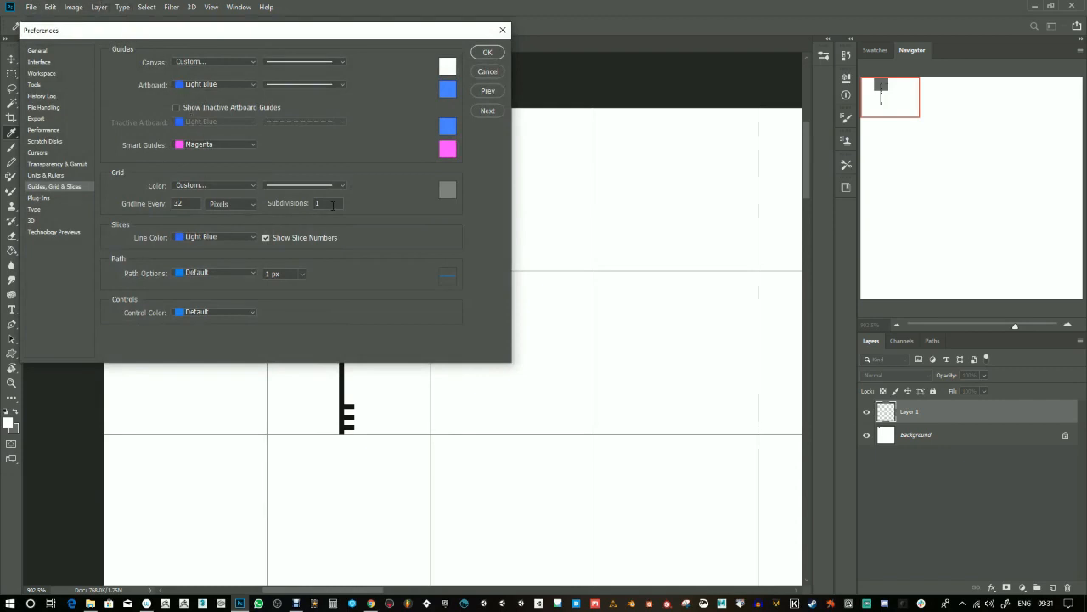
{"action": "type", "text": "2"}
{"action": "left_click", "coordinate": [487, 53]}
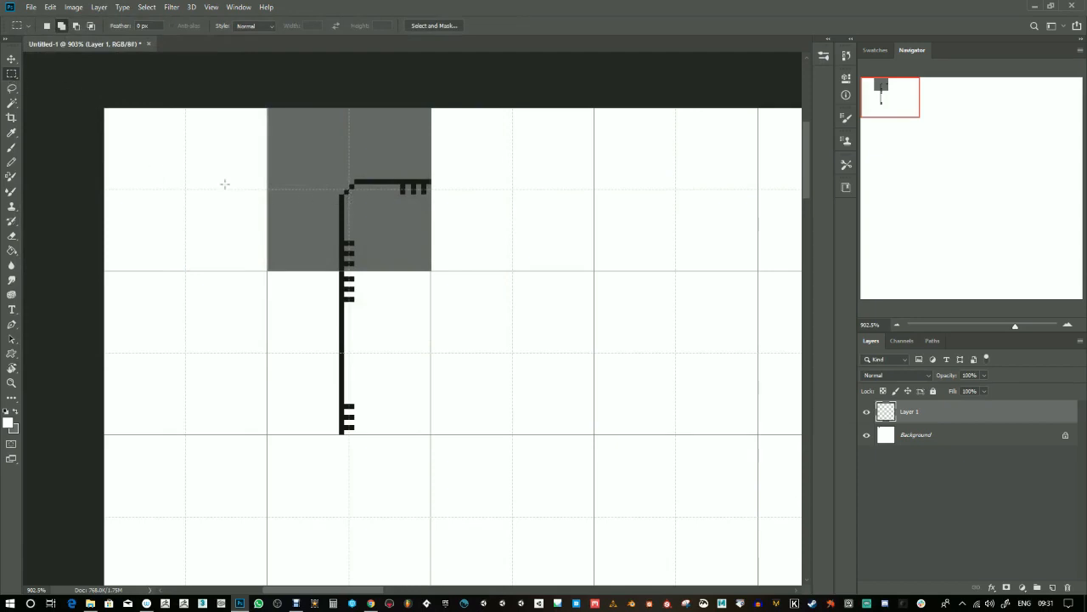
- Move the vertical line two pixels right and the horizontal line two pixels down, against the cell's centre gridlines
{"action": "left_click_drag", "start_coordinate": [346, 211], "coordinate": [365, 440]}
{"action": "left_click", "coordinate": [11, 59]}
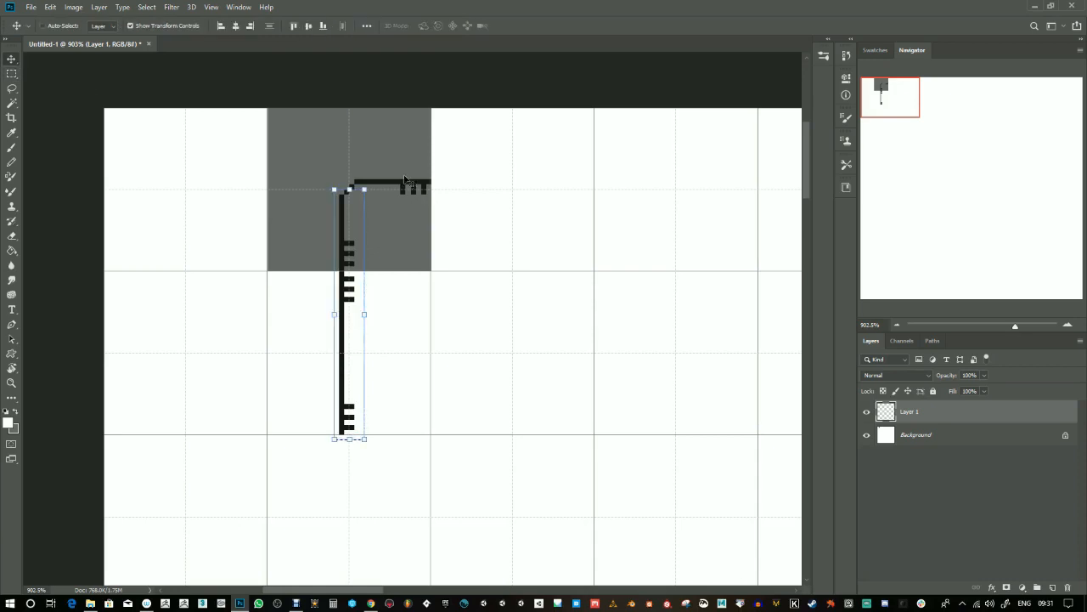
{"action": "key", "text": "Right"}
{"action": "key", "text": "ctrl+d"}
{"action": "left_click", "coordinate": [12, 74]}
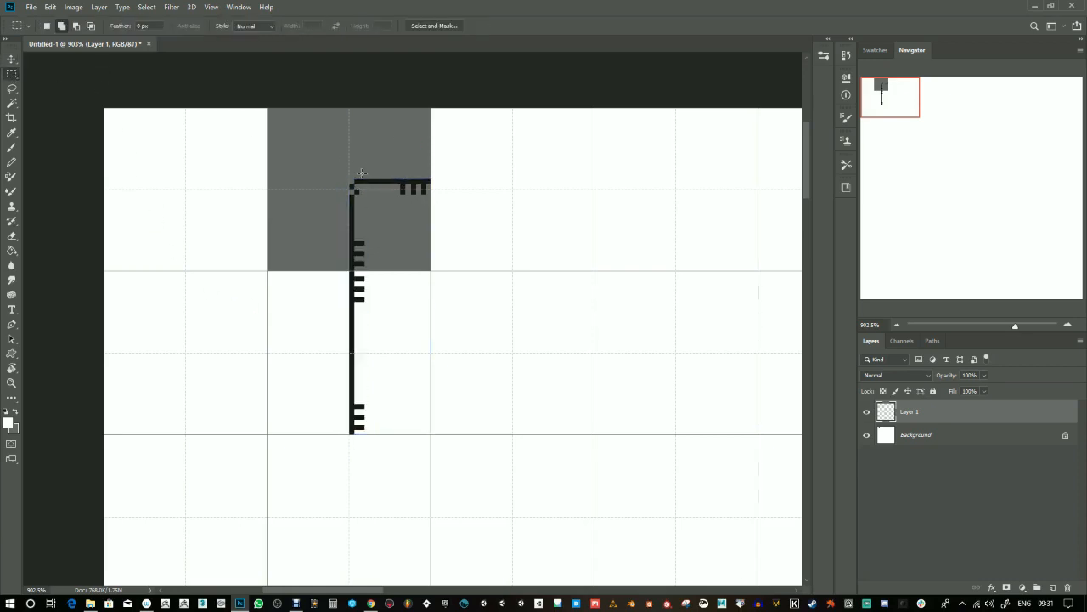
{"action": "left_click_drag", "start_coordinate": [357, 181], "coordinate": [431, 191]}
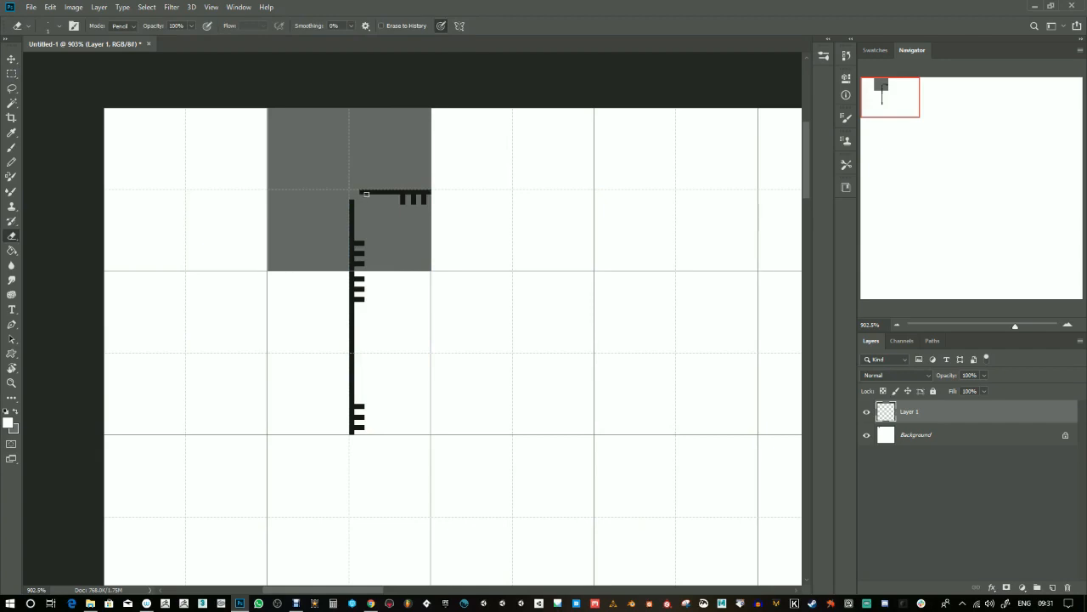
- Sample the outline's black and join the two lines with a single diagonal corner pixel using the Pencil
{"action": "key", "text": "b"}
{"action": "key", "text": "ctrl+z"}
{"action": "left_click", "coordinate": [351, 221], "text": "alt"}
{"action": "left_click", "coordinate": [358, 198]}
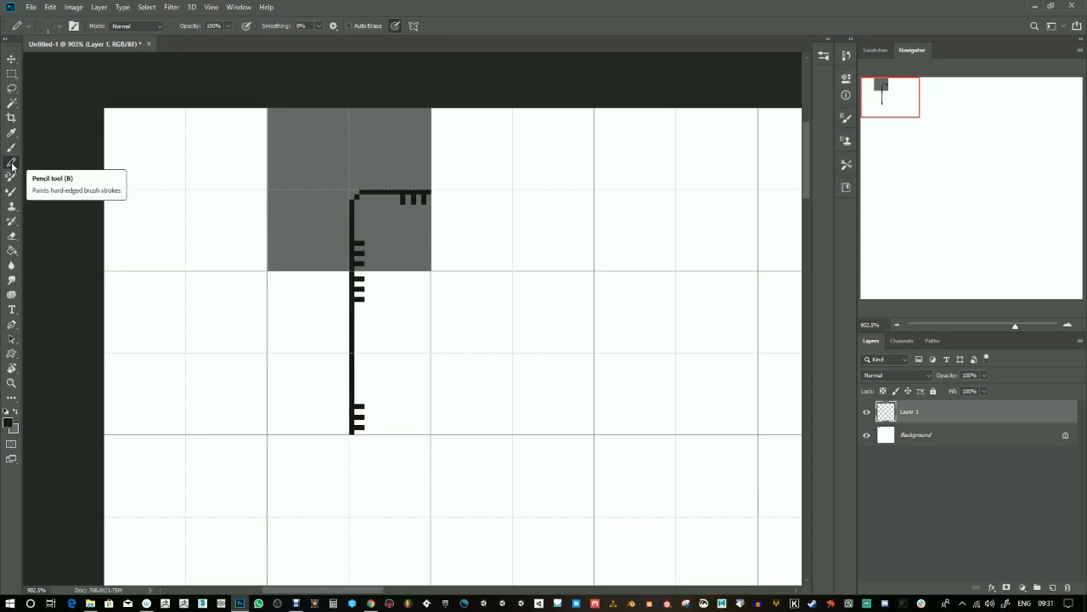
- Try the Eraser on the pixels at the outline's corner, and undo it
{"action": "left_click", "coordinate": [13, 237]}
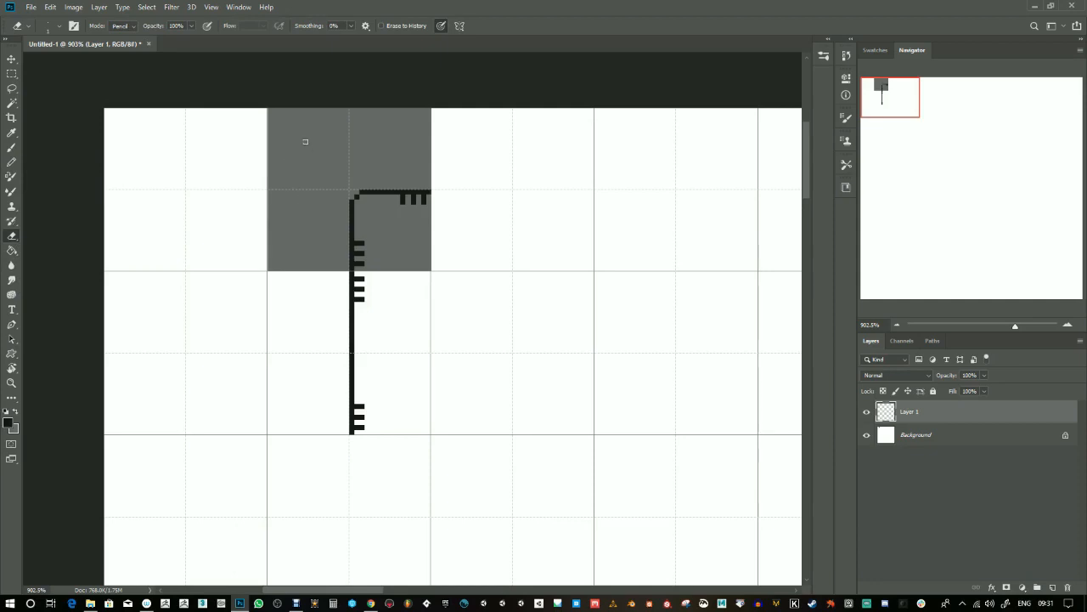
{"action": "left_click_drag", "start_coordinate": [357, 205], "coordinate": [347, 194]}
{"action": "key", "text": "ctrl+z"}
- Paint a freehand test stroke across the gray cell with the Brush tool, and undo it
{"action": "left_click", "coordinate": [11, 163]}
{"action": "left_click", "coordinate": [12, 148]}
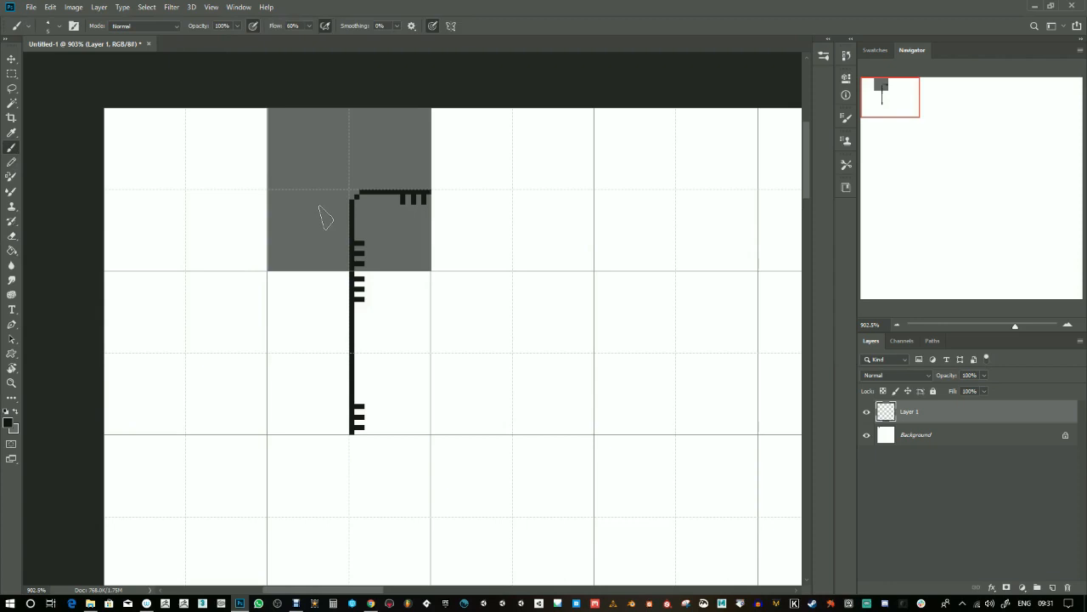
{"action": "mouse_move", "coordinate": [327, 215]}
{"action": "left_mouse_down"}
{"action": "mouse_move", "coordinate": [316, 240]}
{"action": "mouse_move", "coordinate": [289, 154]}
{"action": "mouse_move", "coordinate": [425, 136]}
{"action": "left_mouse_up"}
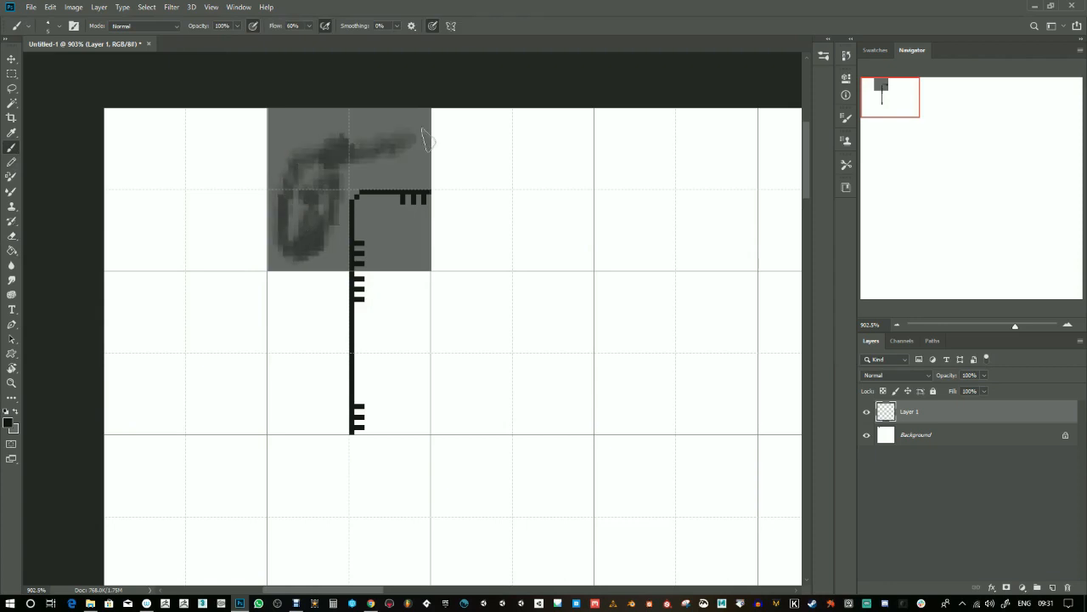
{"action": "key", "text": "ctrl+z"}
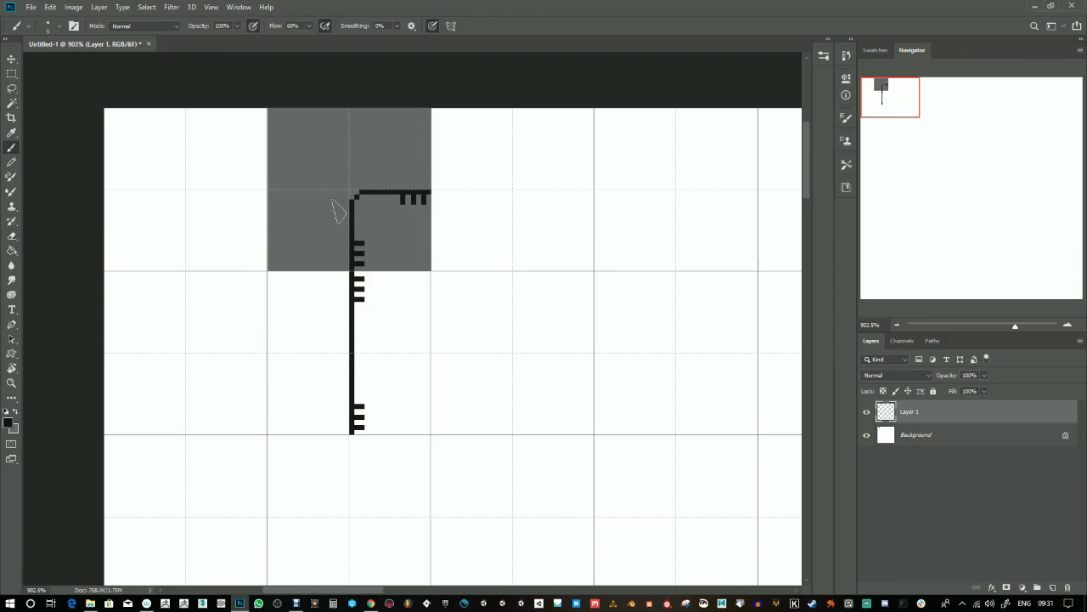
- Change the brush to Hard Round with 100% hardness and reduce it to the smallest size
{"action": "right_click", "coordinate": [372, 134]}
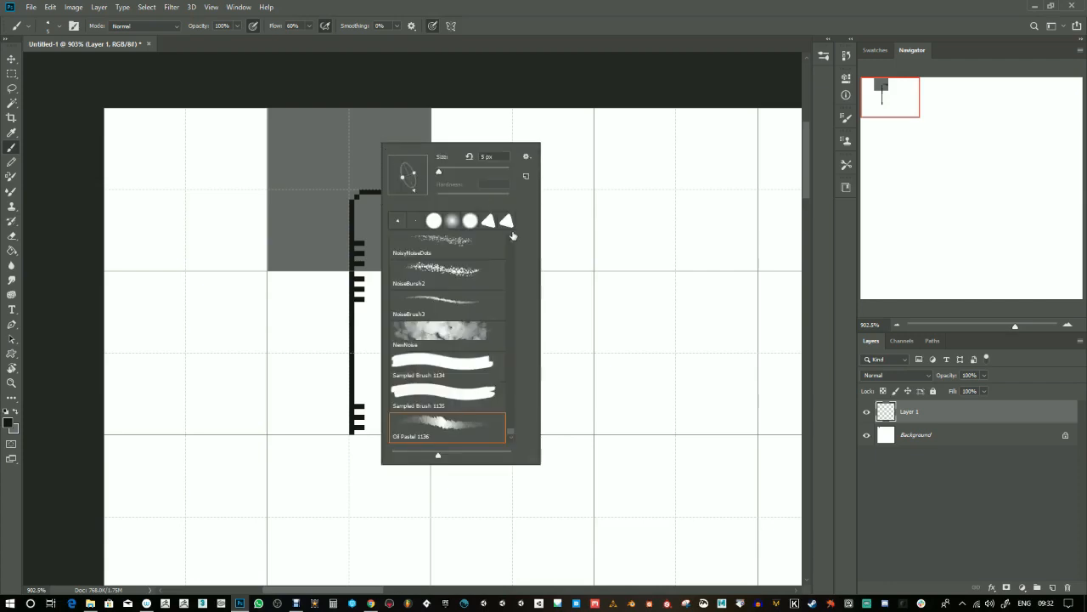
{"action": "left_click_drag", "start_coordinate": [512, 416], "coordinate": [512, 237]}
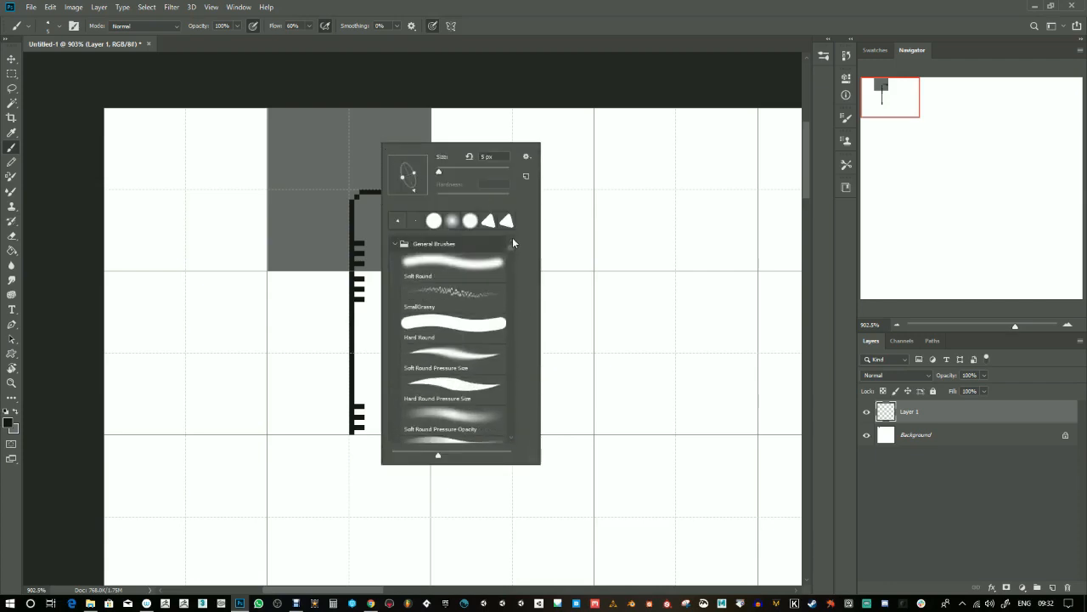
{"action": "left_click", "coordinate": [469, 222]}
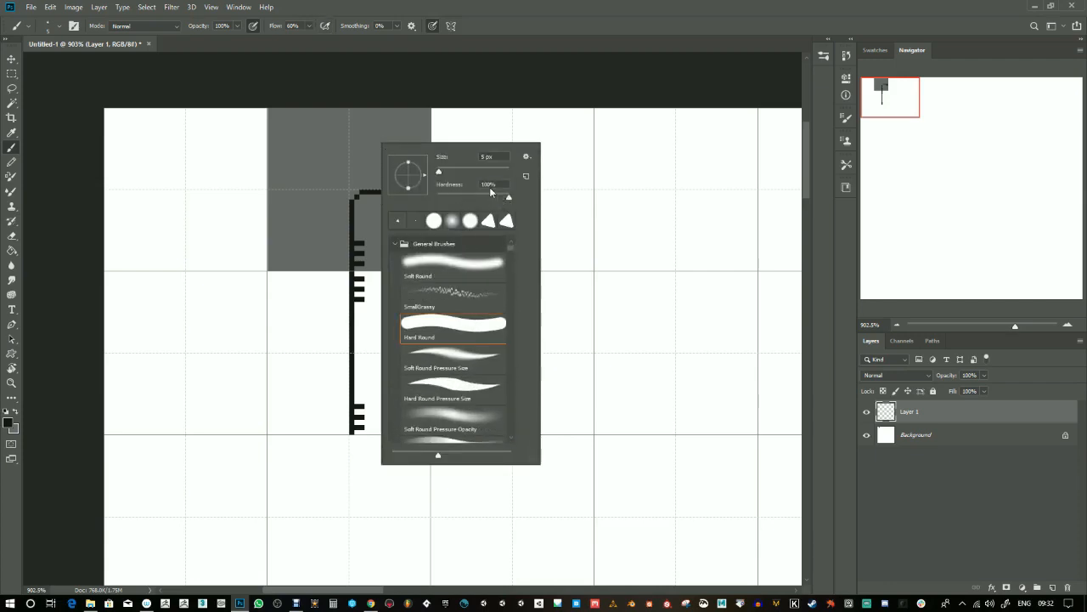
{"action": "left_click_drag", "start_coordinate": [440, 172], "coordinate": [431, 173]}
- Try a thin stroke with the Hard Round brush in the gray cell, and undo it
{"action": "left_click", "coordinate": [299, 216]}
{"action": "left_click_drag", "start_coordinate": [301, 214], "coordinate": [337, 141]}
{"action": "key", "text": "ctrl+z"}
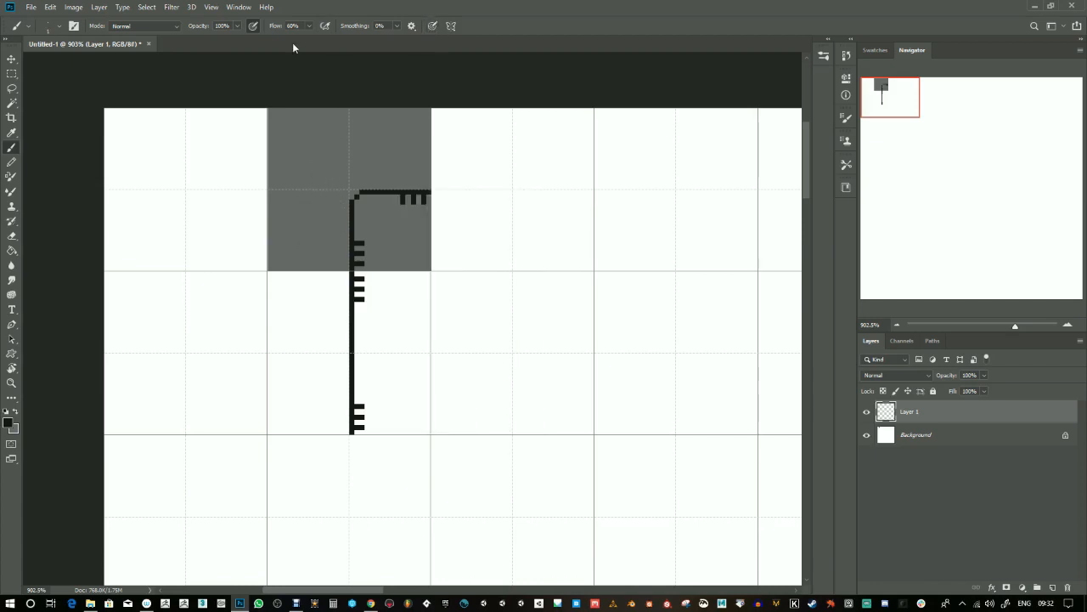
- Try freehand Brush strokes in the gray cell and on the white canvas, undo both, and switch to the Pencil tool
{"action": "mouse_move", "coordinate": [320, 139]}
{"action": "left_mouse_down"}
{"action": "mouse_move", "coordinate": [315, 226]}
{"action": "mouse_move", "coordinate": [303, 237]}
{"action": "mouse_move", "coordinate": [298, 186]}
{"action": "mouse_move", "coordinate": [329, 139]}
{"action": "left_mouse_up"}
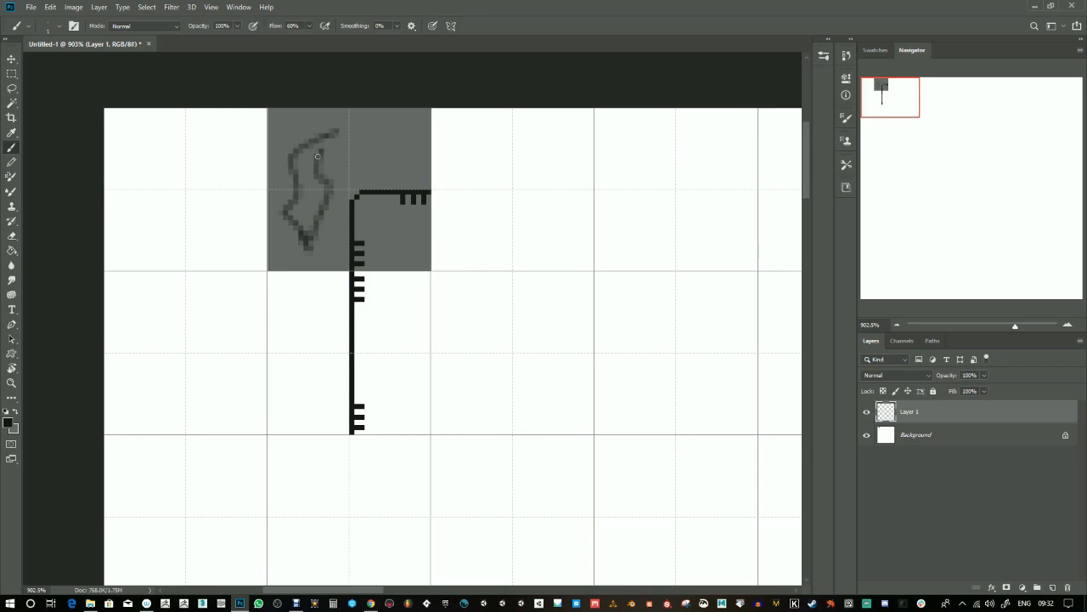
{"action": "key", "text": "ctrl+z"}
{"action": "mouse_move", "coordinate": [552, 192]}
{"action": "left_mouse_down"}
{"action": "mouse_move", "coordinate": [722, 405]}
{"action": "mouse_move", "coordinate": [732, 402]}
{"action": "left_mouse_up"}
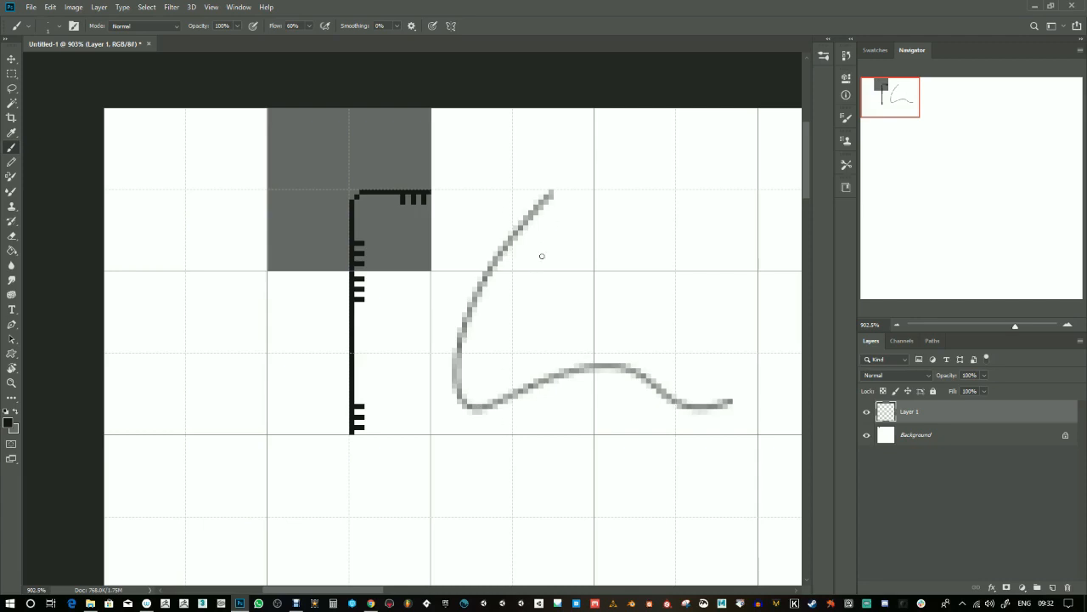
{"action": "key", "text": "ctrl+z"}
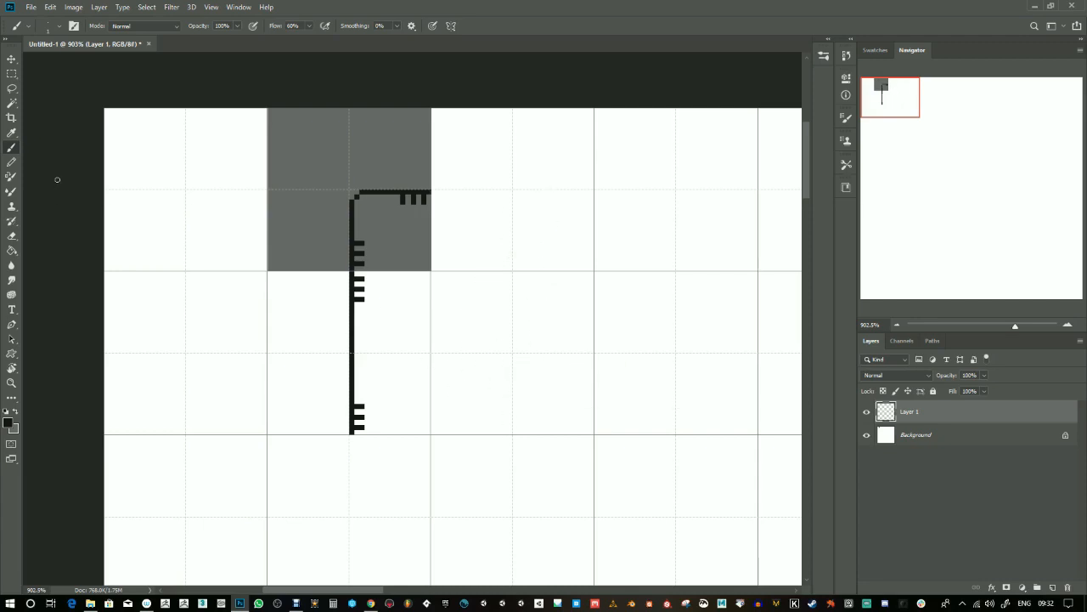
{"action": "left_click", "coordinate": [11, 161]}
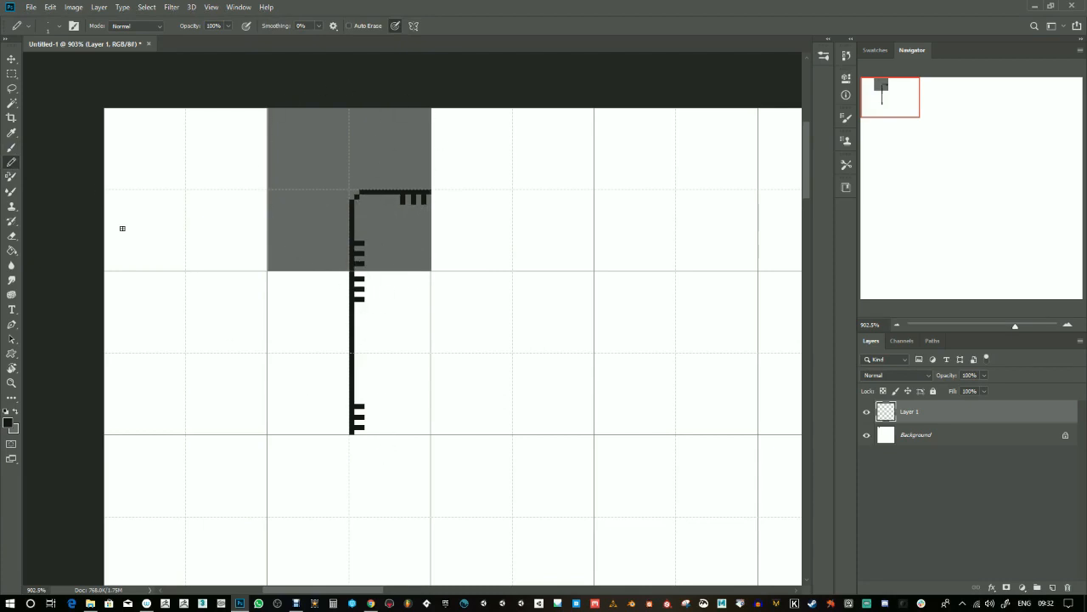
- Select the corner-and-edge piece of the outline and place copies rotated 90° clockwise to form the tile's upper and right edges
{"action": "left_click", "coordinate": [13, 74]}
{"action": "left_click_drag", "start_coordinate": [270, 109], "coordinate": [430, 436]}
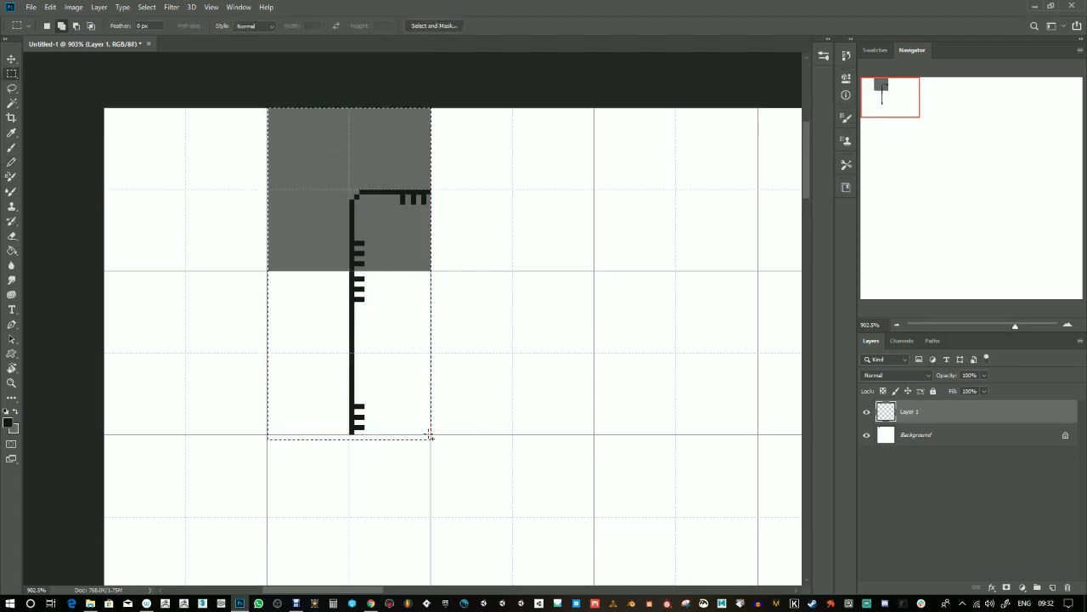
{"action": "key", "text": "v"}
{"action": "left_click_drag", "start_coordinate": [379, 330], "coordinate": [549, 403]}
{"action": "key", "text": "ctrl+r"}
{"action": "key", "text": "ctrl+r"}
{"action": "left_click_drag", "start_coordinate": [551, 336], "coordinate": [644, 346]}
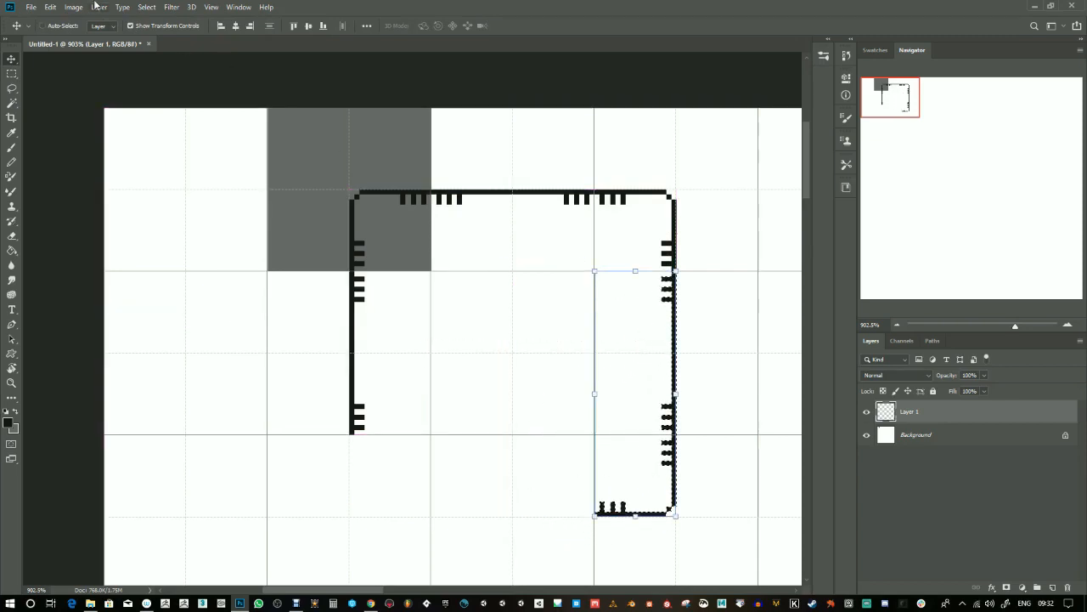
- Duplicate the selected edge piece once more, rotate it 90° clockwise to close the tile's bottom edge, and deselect
{"action": "left_click", "coordinate": [51, 8]}
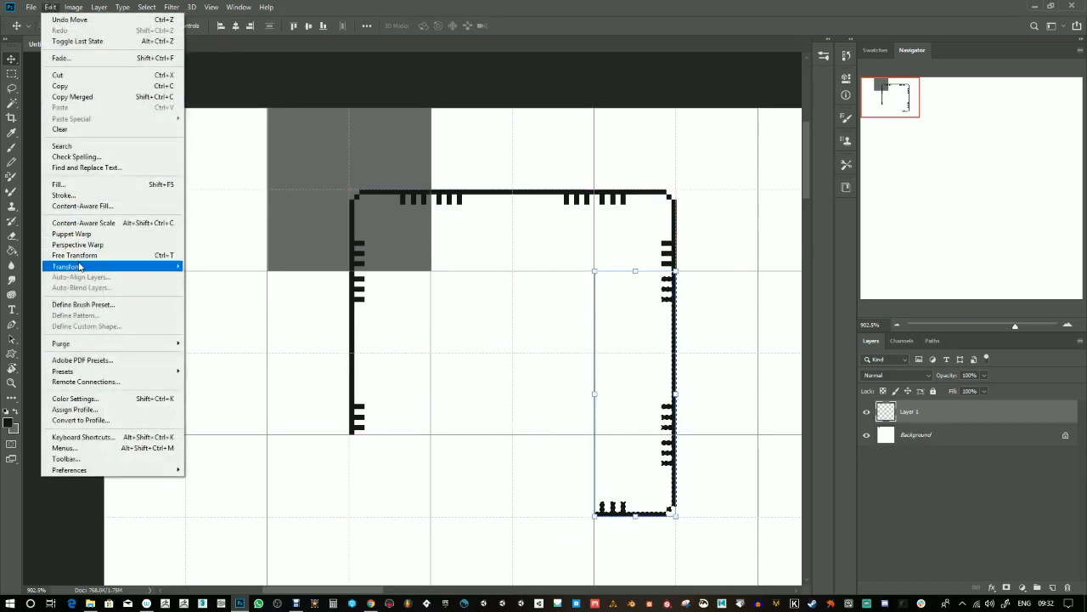
{"action": "mouse_move", "coordinate": [80, 268]}
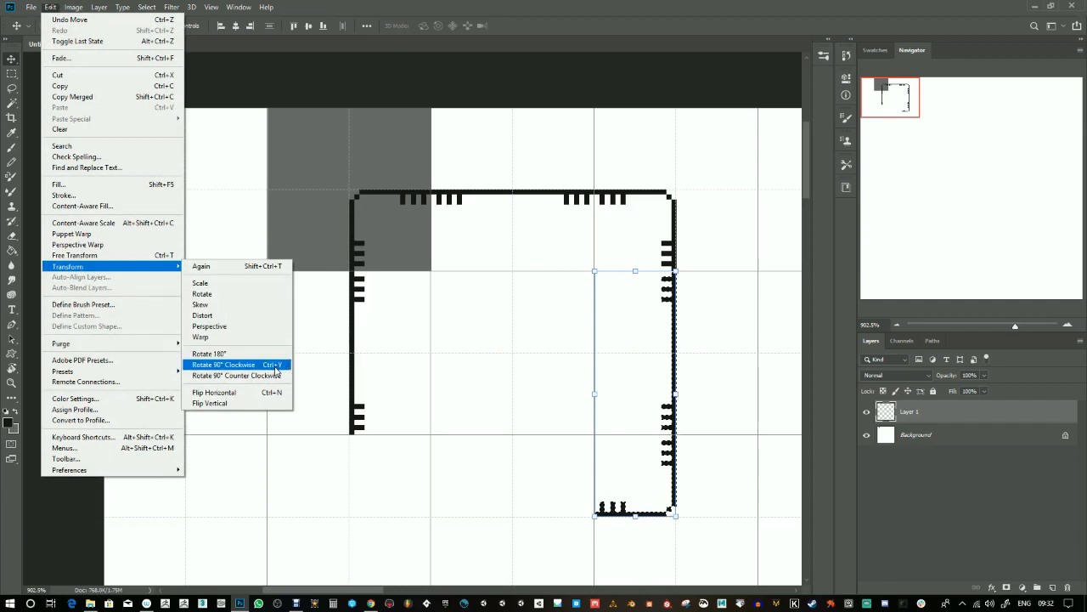
{"action": "left_click", "coordinate": [647, 388]}
{"action": "left_click_drag", "start_coordinate": [647, 387], "coordinate": [524, 471], "text": "alt"}
{"action": "key", "text": "ctrl+y"}
{"action": "key", "text": "ctrl+d"}
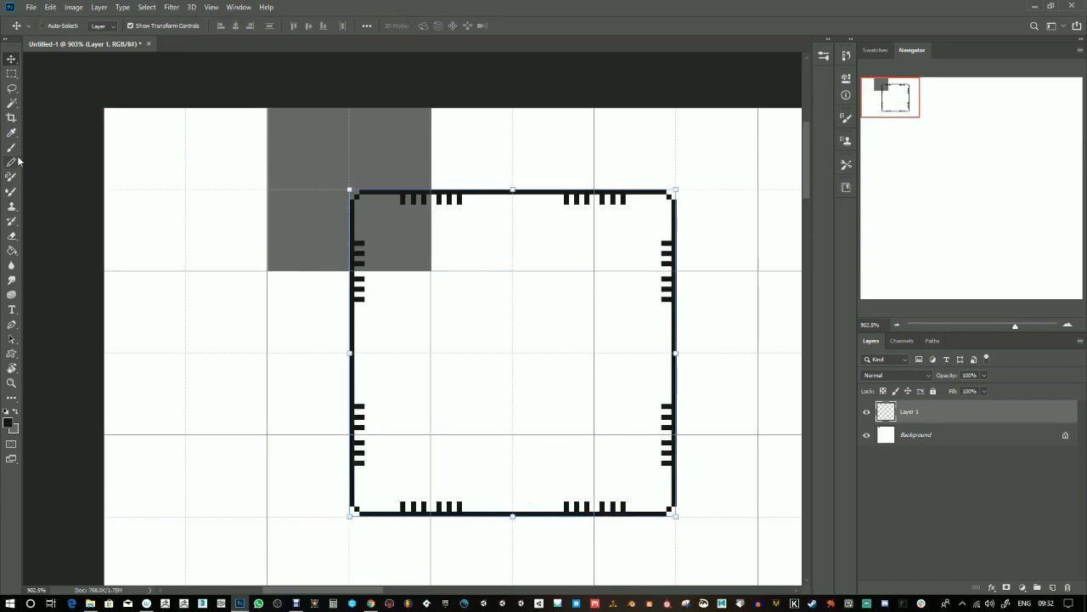
- Try a short Pencil stroke inside the closed outline, and undo it
{"action": "left_click", "coordinate": [13, 163]}
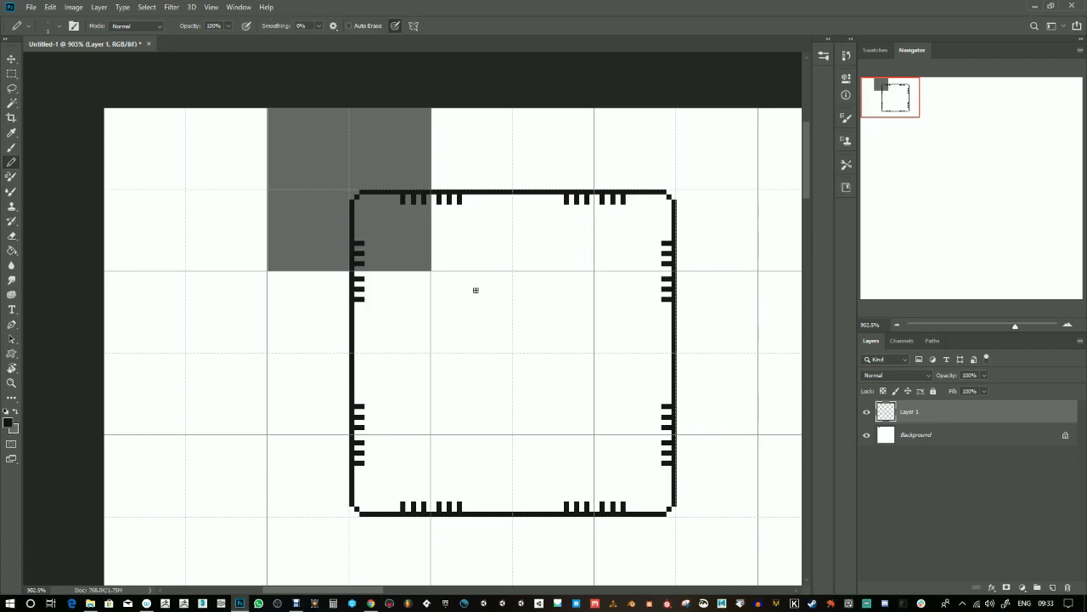
{"action": "left_click_drag", "start_coordinate": [457, 301], "coordinate": [463, 300]}
{"action": "key", "text": "ctrl+z"}
{"action": "key", "text": "ctrl+z"}
- Unlock the Background layer and delete it
{"action": "left_click", "coordinate": [1066, 434]}
{"action": "left_click_drag", "start_coordinate": [954, 438], "coordinate": [1068, 587]}
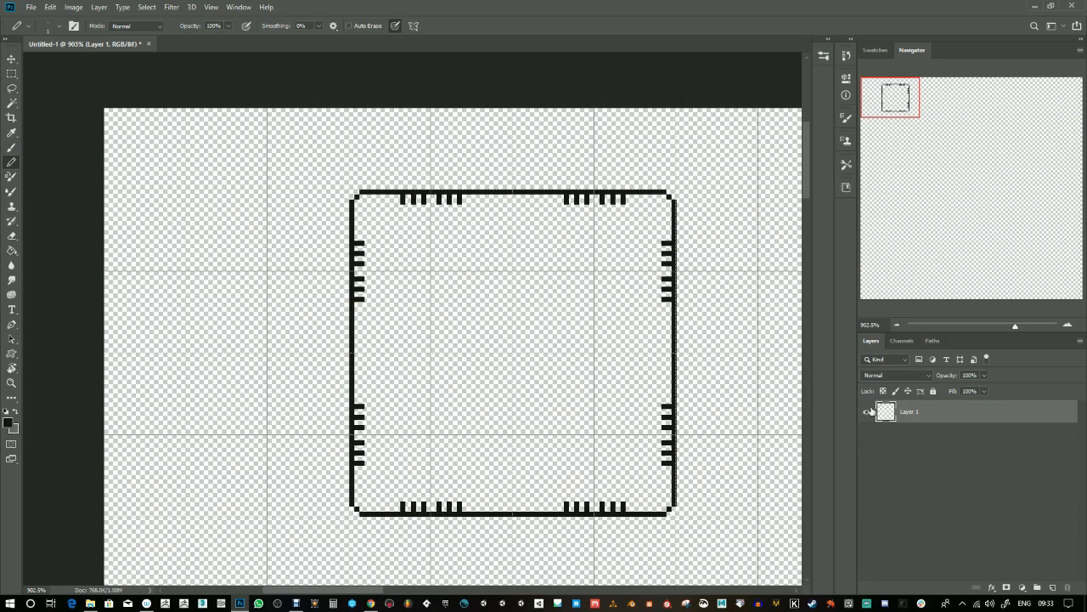
- Set the foreground color to #7a7a7a and fill the inside of the outline with the Paint Bucket
{"action": "left_click", "coordinate": [10, 424]}
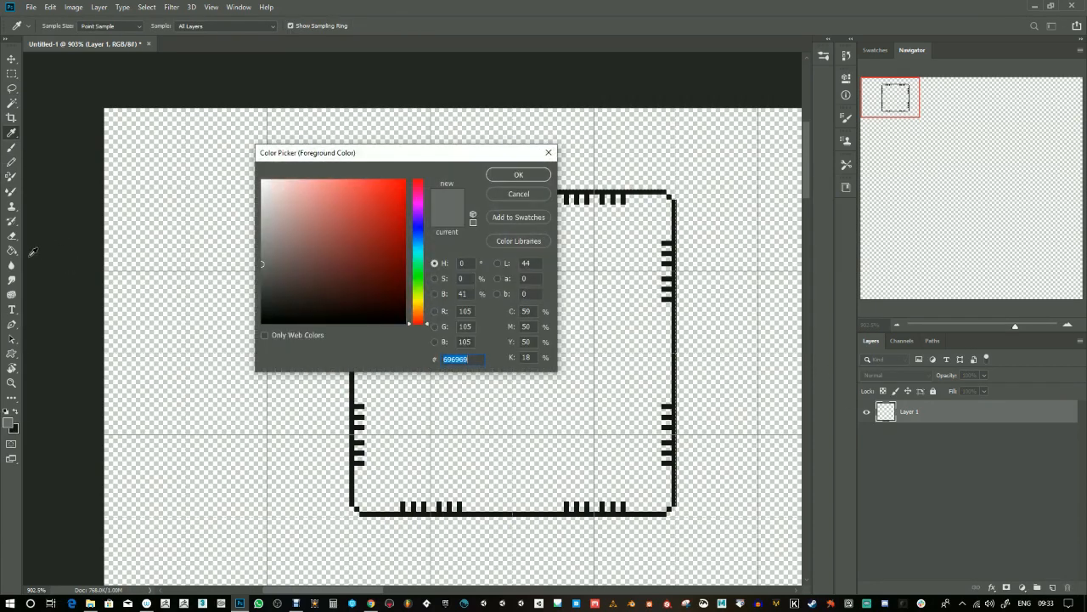
{"action": "type", "text": "7a7a7a"}
{"action": "left_click", "coordinate": [520, 175]}
{"action": "key", "text": "g"}
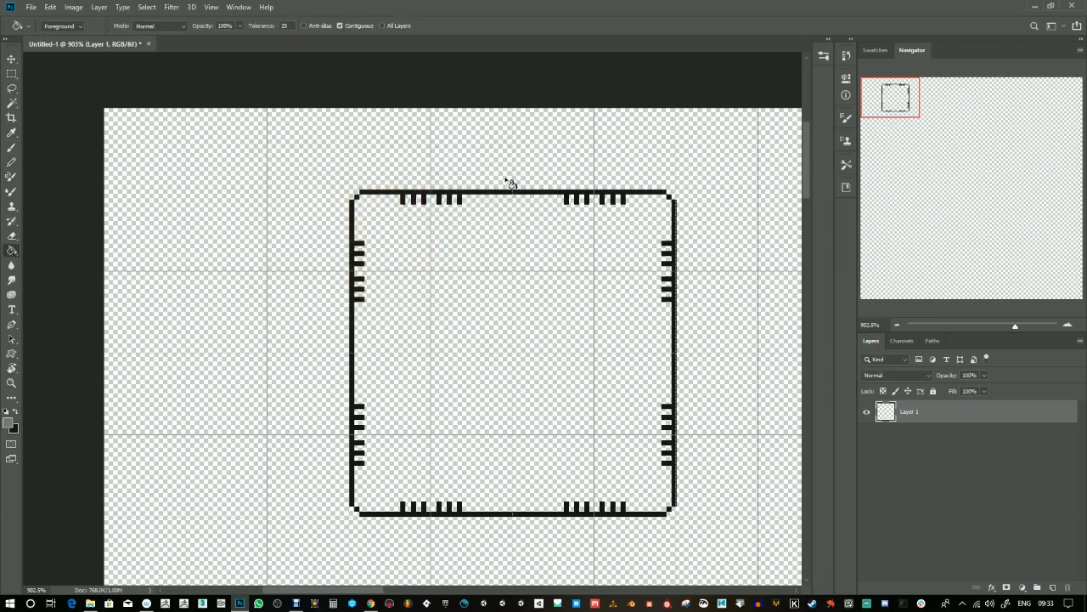
{"action": "left_click", "coordinate": [508, 308]}
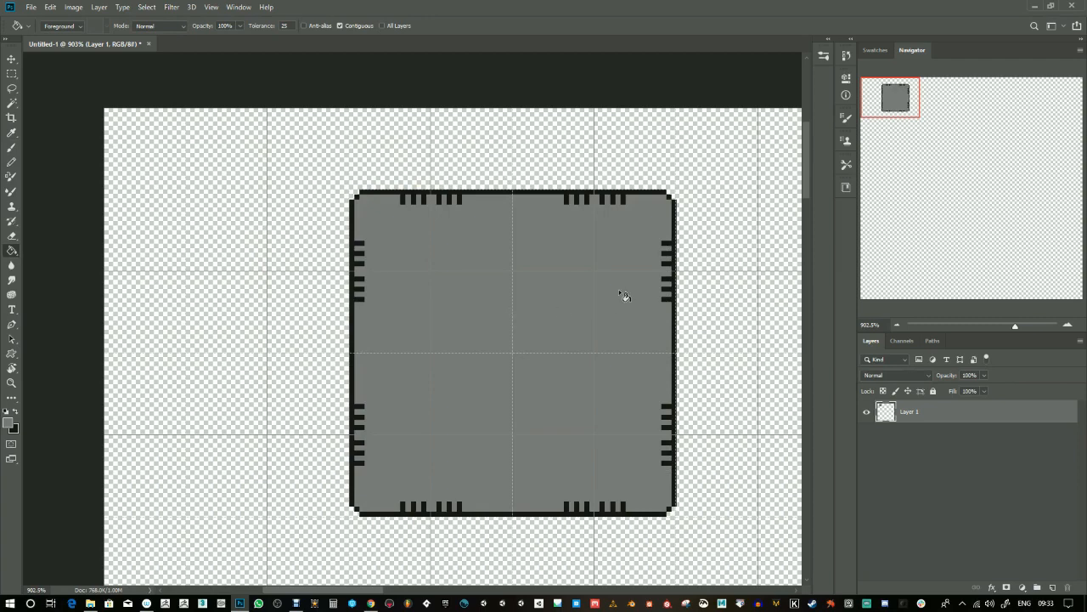
- Draw a branching black Pencil stroke in the empty area beside the tile, softening its edges with pixels at 50% opacity
{"action": "left_click", "coordinate": [12, 73]}
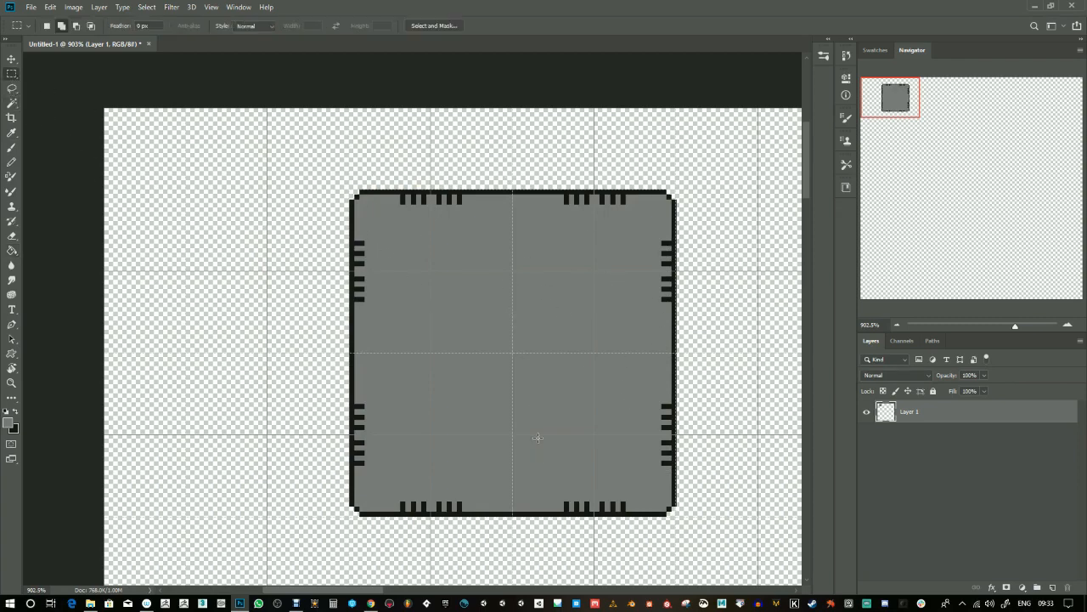
{"action": "left_click_drag", "start_coordinate": [1015, 325], "coordinate": [1016, 326]}
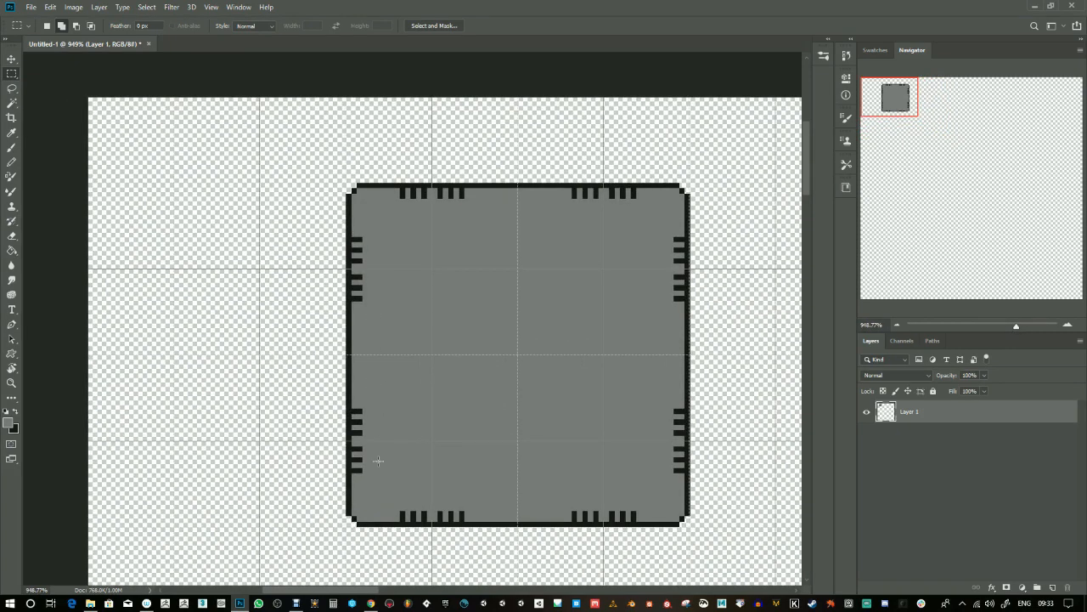
{"action": "left_click", "coordinate": [17, 149]}
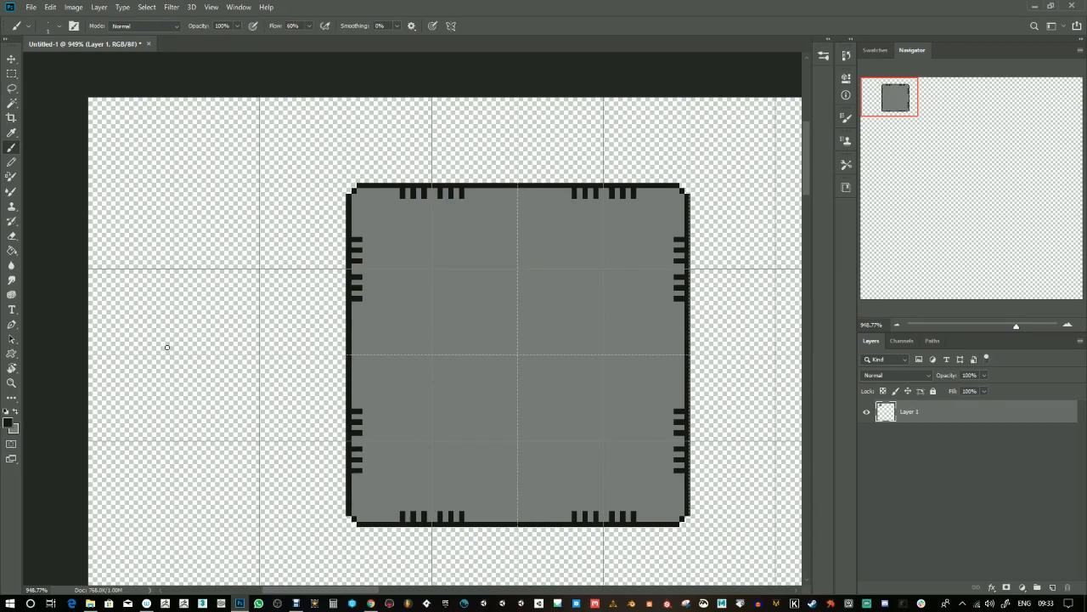
{"action": "left_click", "coordinate": [11, 161]}
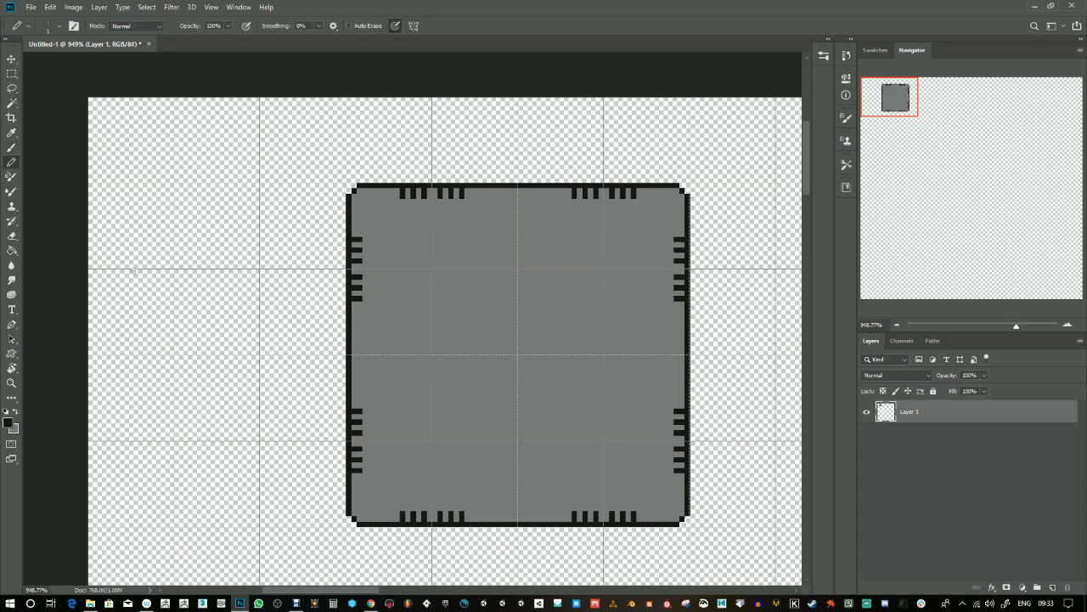
{"action": "left_click_drag", "start_coordinate": [141, 398], "coordinate": [179, 351]}
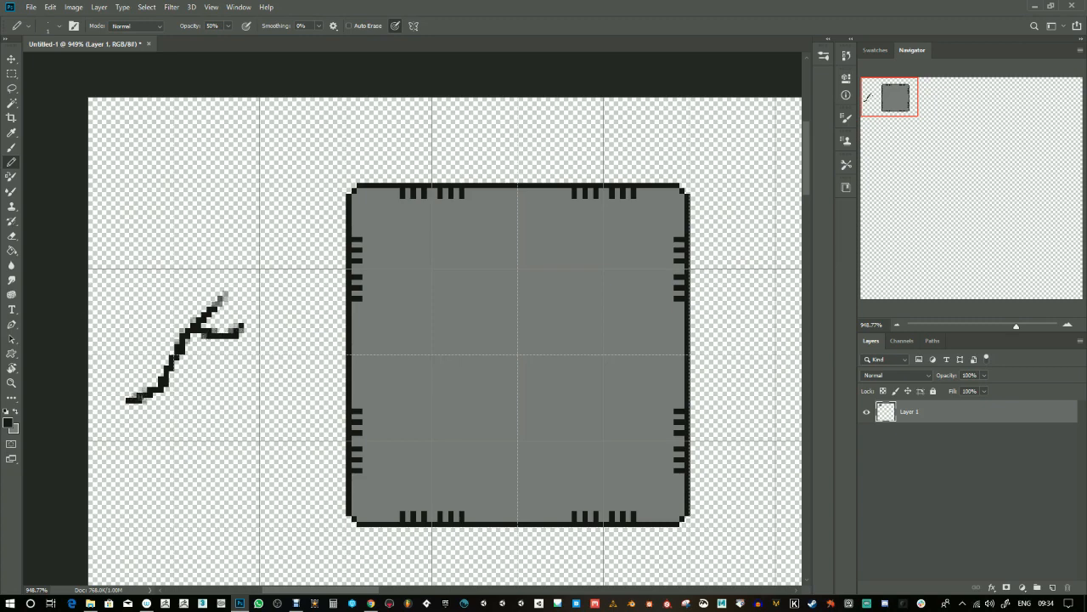
- Cut the branching stroke onto its own new layer and move it over the center of the gray tile
{"action": "left_click", "coordinate": [11, 59]}
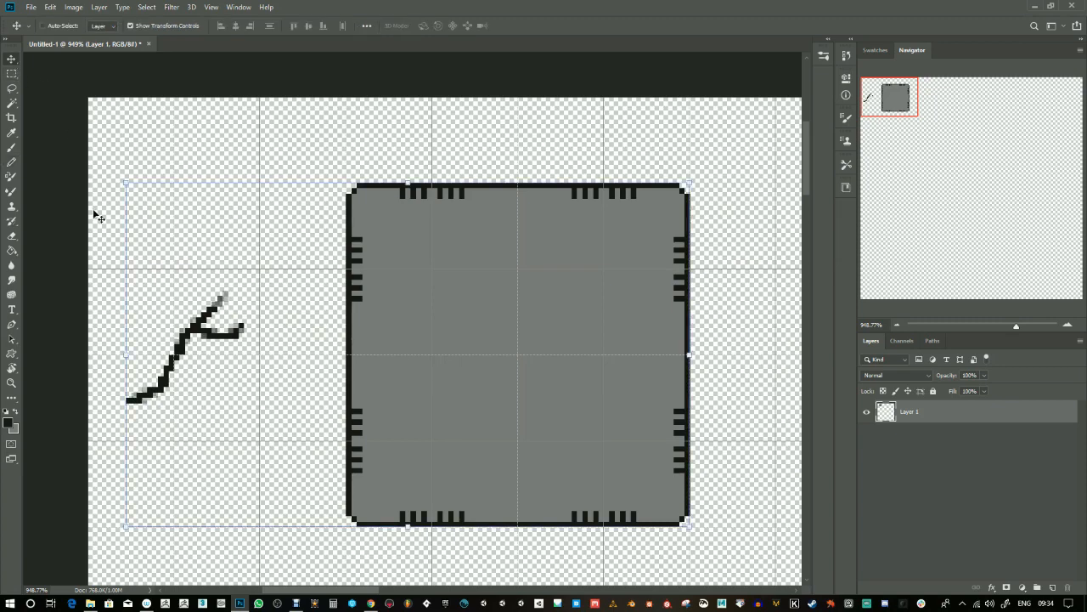
{"action": "left_click", "coordinate": [13, 75]}
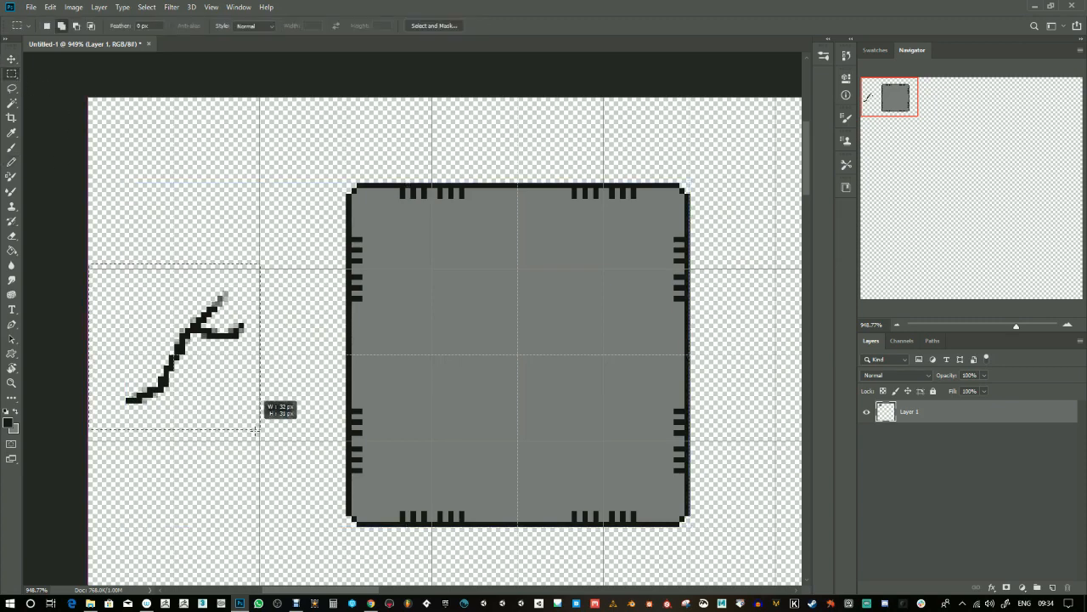
{"action": "key", "text": "ctrl+shift+alt+n"}
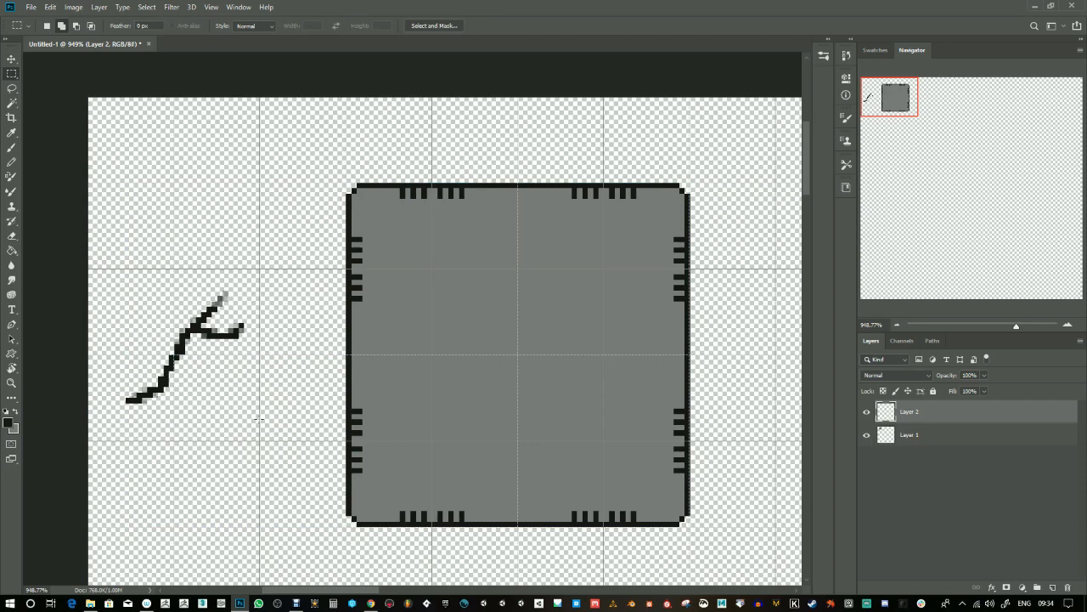
{"action": "left_click_drag", "start_coordinate": [124, 288], "coordinate": [246, 405]}
{"action": "key", "text": "v"}
{"action": "mouse_move", "coordinate": [217, 344]}
{"action": "left_mouse_down"}
{"action": "mouse_move", "coordinate": [356, 380]}
{"action": "mouse_move", "coordinate": [480, 274]}
{"action": "mouse_move", "coordinate": [468, 274]}
{"action": "mouse_move", "coordinate": [489, 300]}
{"action": "mouse_move", "coordinate": [466, 310]}
{"action": "mouse_move", "coordinate": [444, 273]}
{"action": "mouse_move", "coordinate": [550, 324]}
{"action": "mouse_move", "coordinate": [528, 363]}
{"action": "mouse_move", "coordinate": [432, 220]}
{"action": "mouse_move", "coordinate": [593, 305]}
{"action": "mouse_move", "coordinate": [569, 298]}
{"action": "mouse_move", "coordinate": [540, 332]}
{"action": "left_mouse_up"}
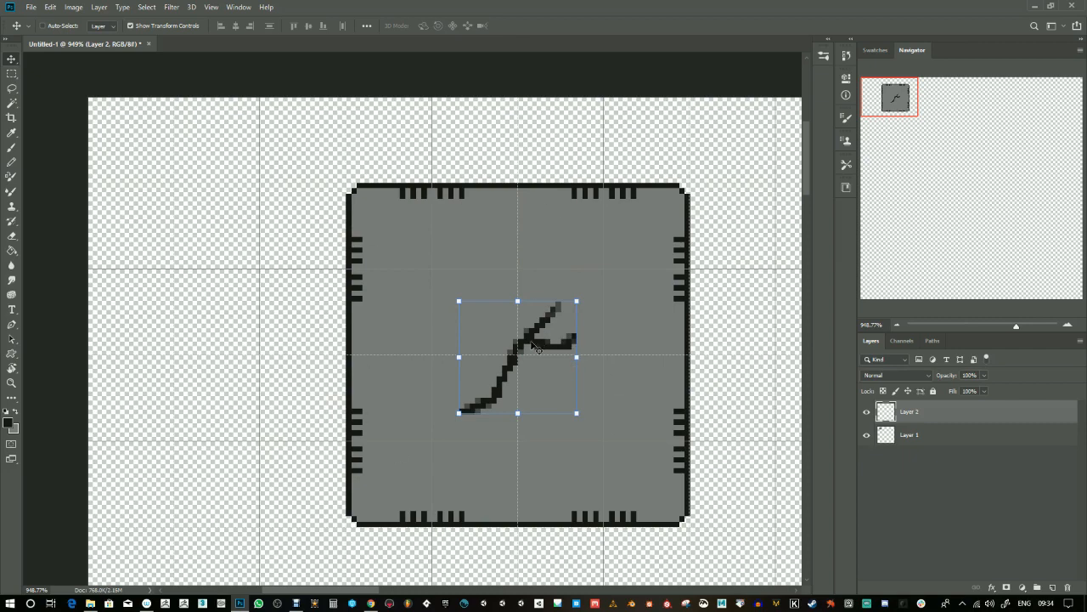
- Reposition the branching stroke around the tile, move it back to the empty area, and delete its layer
{"action": "mouse_move", "coordinate": [548, 349]}
{"action": "left_mouse_down"}
{"action": "mouse_move", "coordinate": [408, 318]}
{"action": "mouse_move", "coordinate": [384, 347]}
{"action": "mouse_move", "coordinate": [440, 328]}
{"action": "mouse_move", "coordinate": [600, 481]}
{"action": "left_mouse_up"}
{"action": "left_click_drag", "start_coordinate": [581, 424], "coordinate": [651, 333]}
{"action": "mouse_move", "coordinate": [633, 372]}
{"action": "left_mouse_down"}
{"action": "mouse_move", "coordinate": [603, 328]}
{"action": "mouse_move", "coordinate": [595, 237]}
{"action": "mouse_move", "coordinate": [194, 340]}
{"action": "mouse_move", "coordinate": [189, 330]}
{"action": "left_mouse_up"}
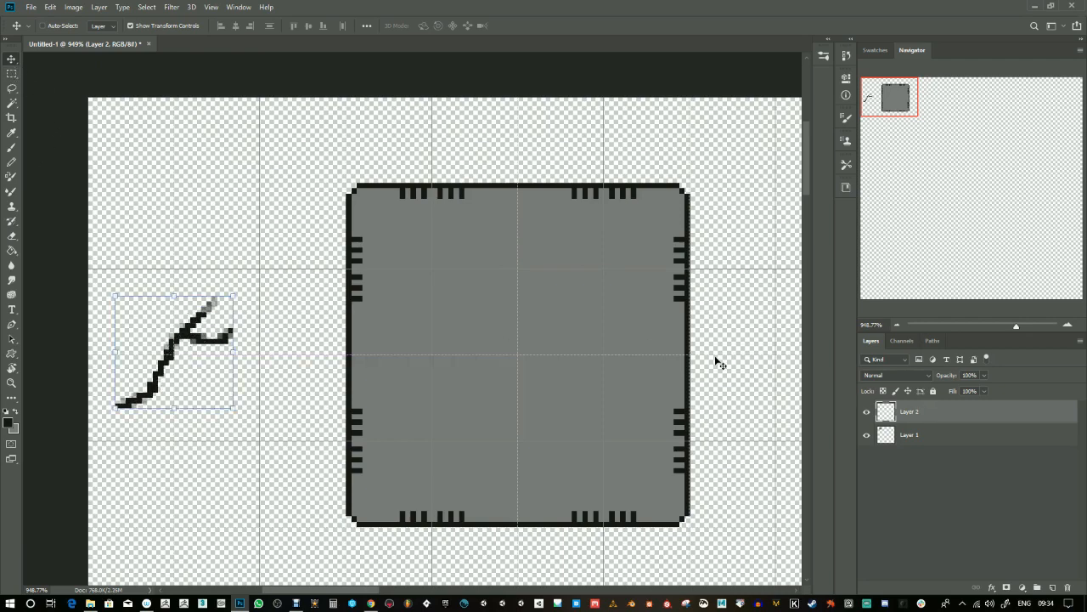
{"action": "key", "text": "Delete"}
- Select the whole gray tile and place a duplicate of it in the empty area to its right
{"action": "left_click", "coordinate": [1008, 327]}
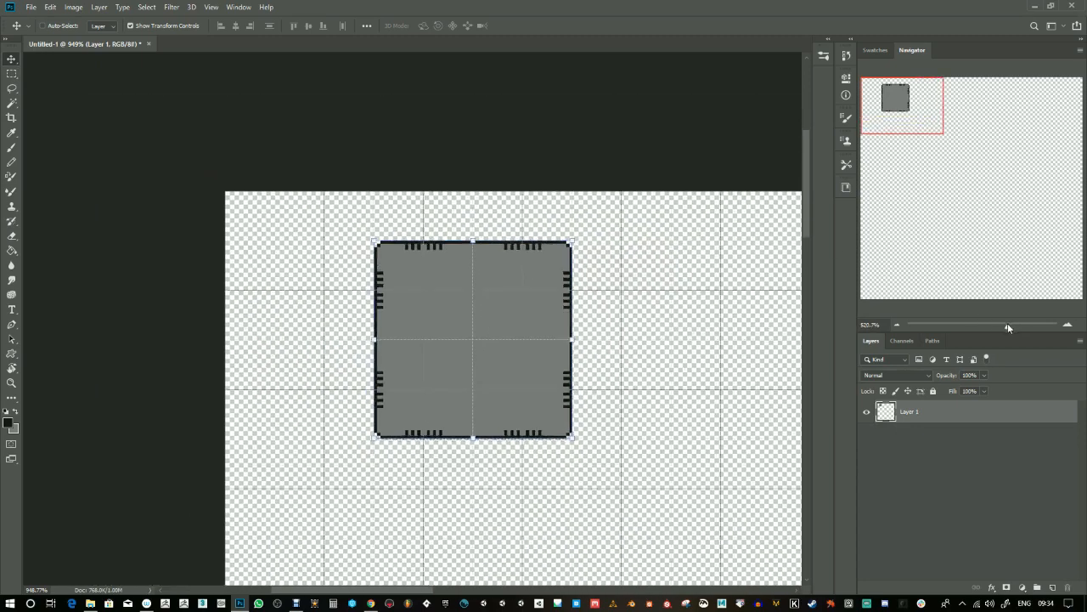
{"action": "left_click_drag", "start_coordinate": [723, 377], "coordinate": [492, 364]}
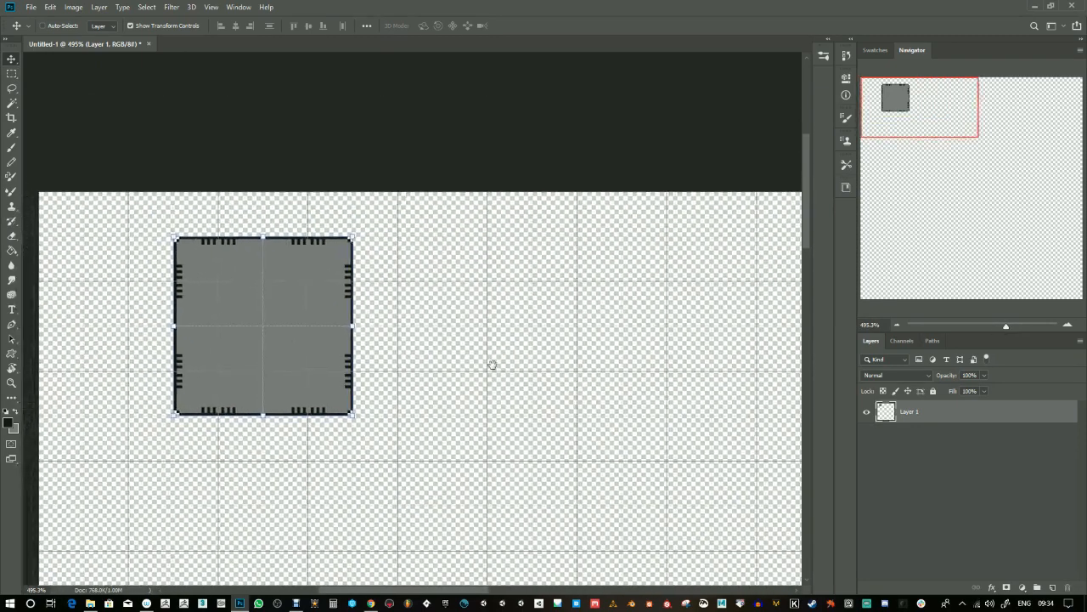
{"action": "left_click", "coordinate": [12, 75]}
{"action": "left_click_drag", "start_coordinate": [128, 196], "coordinate": [393, 464]}
{"action": "key", "text": "v"}
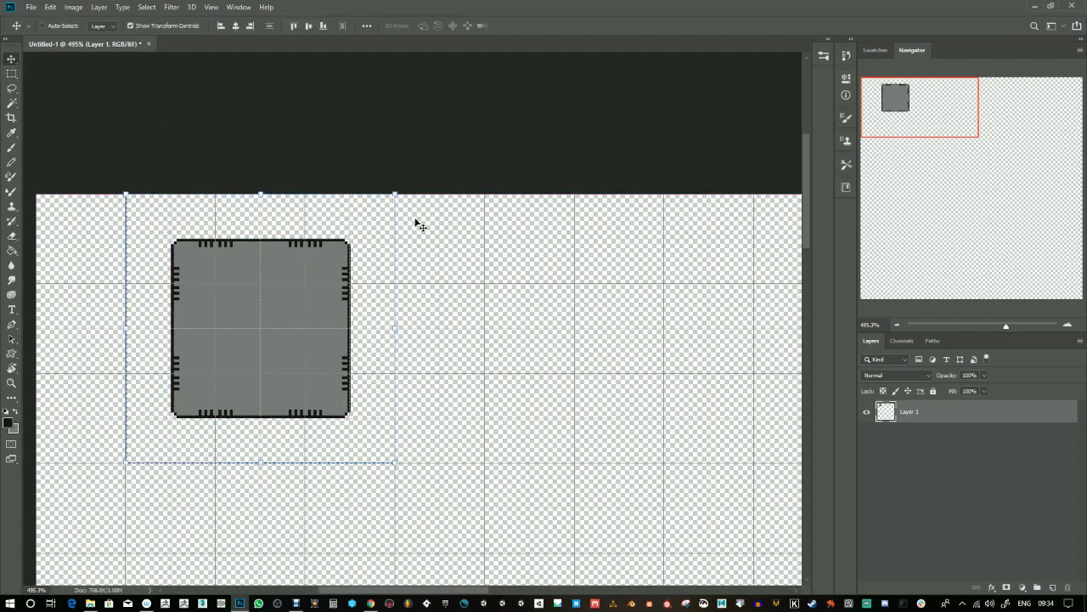
{"action": "left_click_drag", "start_coordinate": [298, 291], "coordinate": [583, 292]}
- Try rotating the duplicated tile 45° with Bilinear interpolation, and undo the transform
{"action": "key", "text": "ctrl+r"}
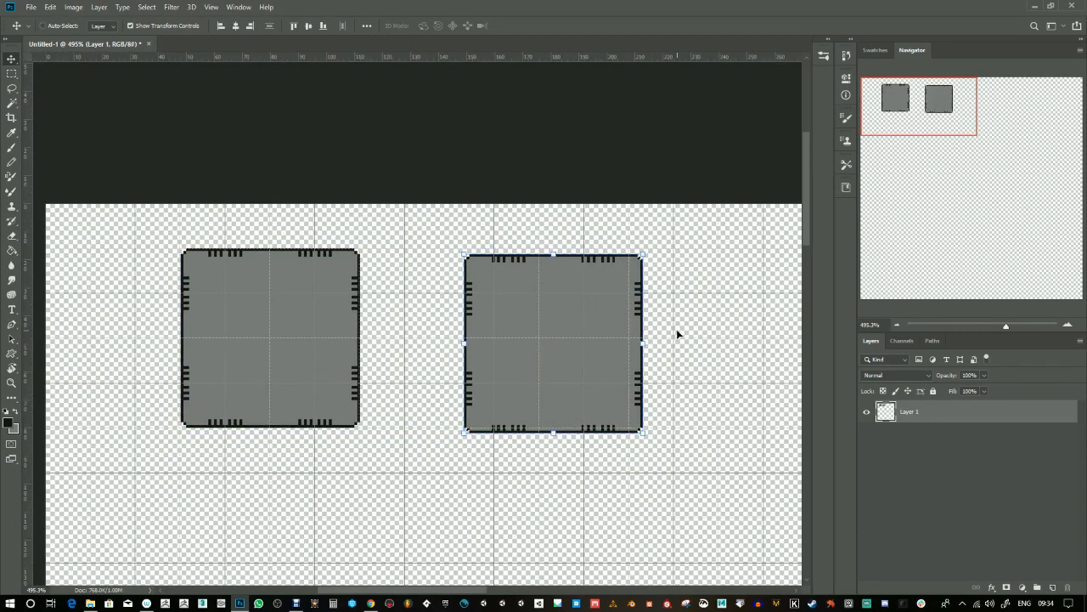
{"action": "key", "text": "ctrl+r"}
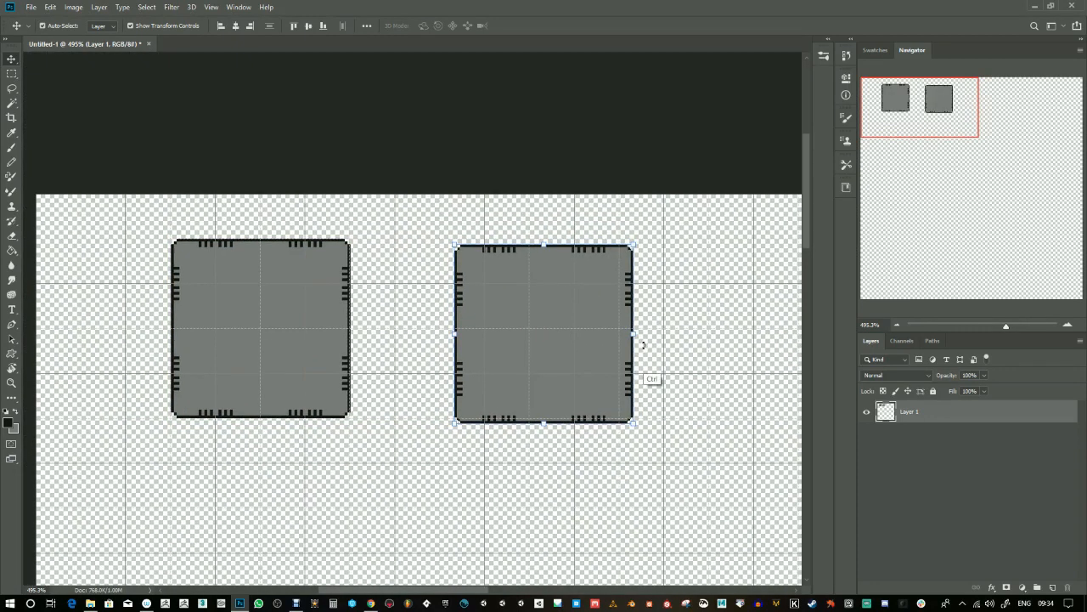
{"action": "key", "text": "ctrl+t"}
{"action": "left_click_drag", "start_coordinate": [656, 338], "coordinate": [632, 410]}
{"action": "mouse_move", "coordinate": [573, 336]}
{"action": "left_mouse_down"}
{"action": "mouse_move", "coordinate": [597, 383]}
{"action": "mouse_move", "coordinate": [593, 339]}
{"action": "left_mouse_up"}
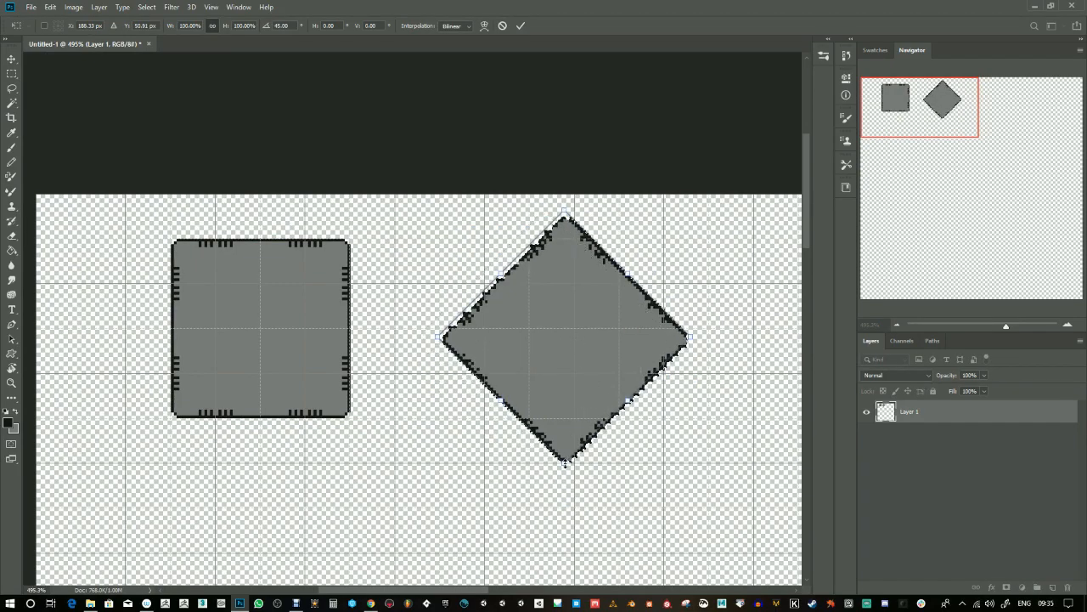
{"action": "mouse_move", "coordinate": [566, 464]}
{"action": "left_mouse_down"}
{"action": "mouse_move", "coordinate": [569, 400]}
{"action": "mouse_move", "coordinate": [569, 462]}
{"action": "left_mouse_up"}
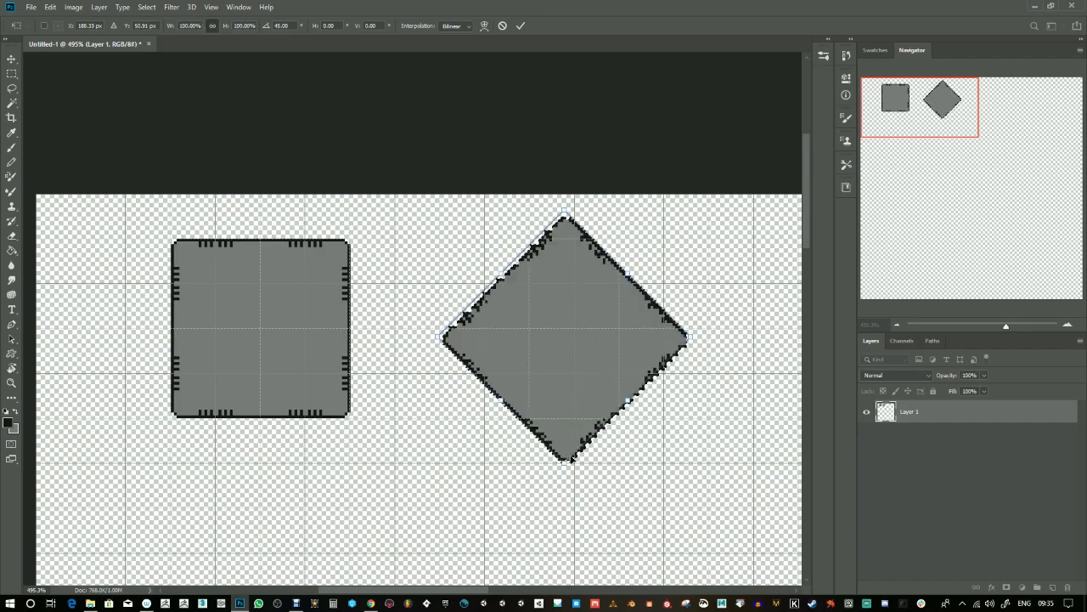
{"action": "key", "text": "Return"}
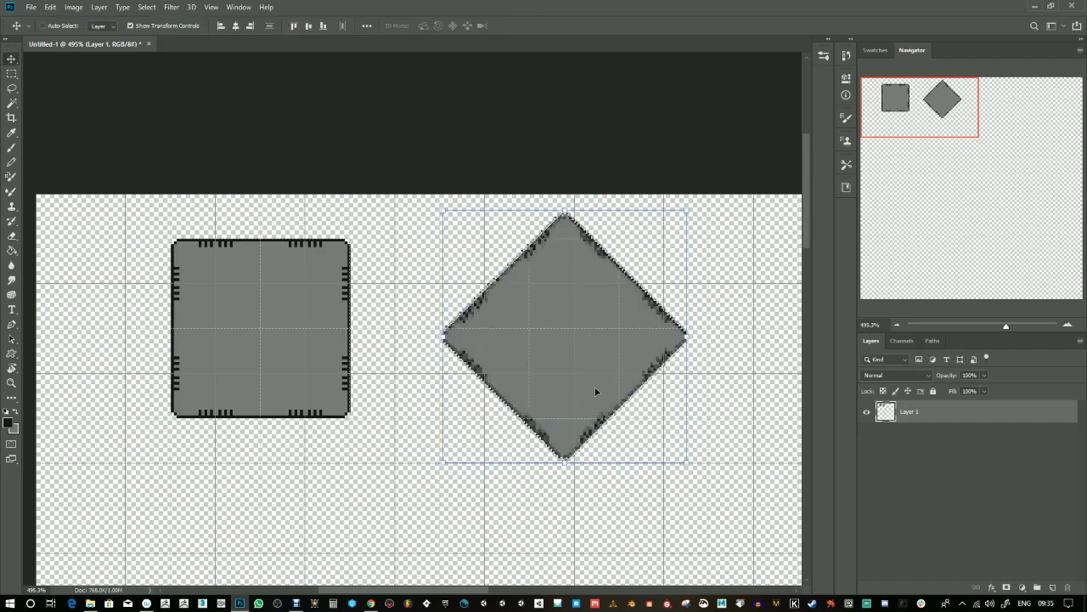
{"action": "key", "text": "ctrl+z"}
{"action": "key", "text": "ctrl+z"}
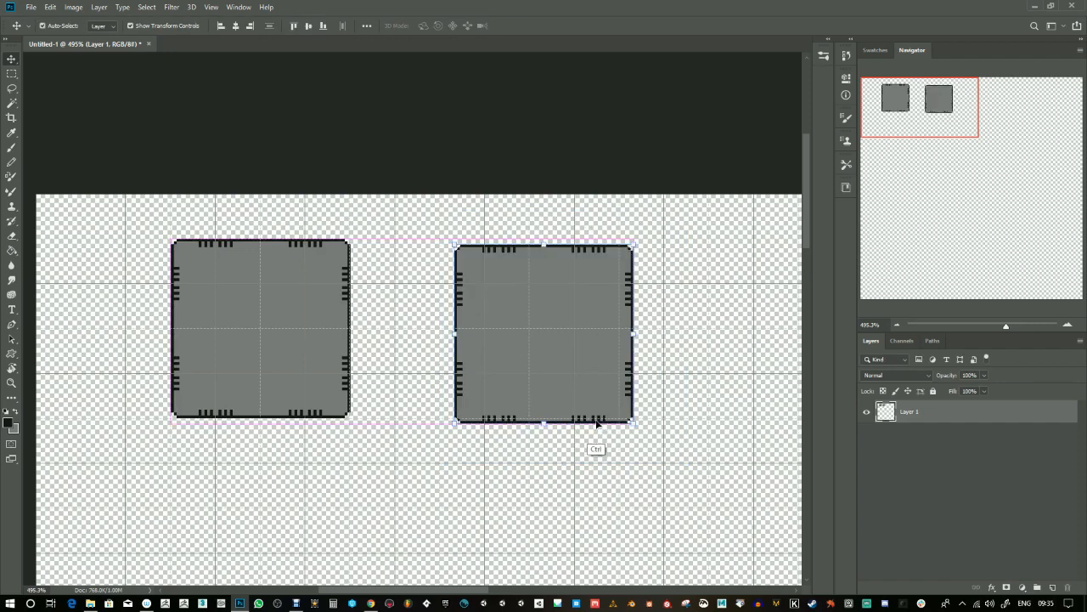
- Rotate the duplicated tile 45° with Nearest Neighbor interpolation
{"action": "key", "text": "ctrl+t"}
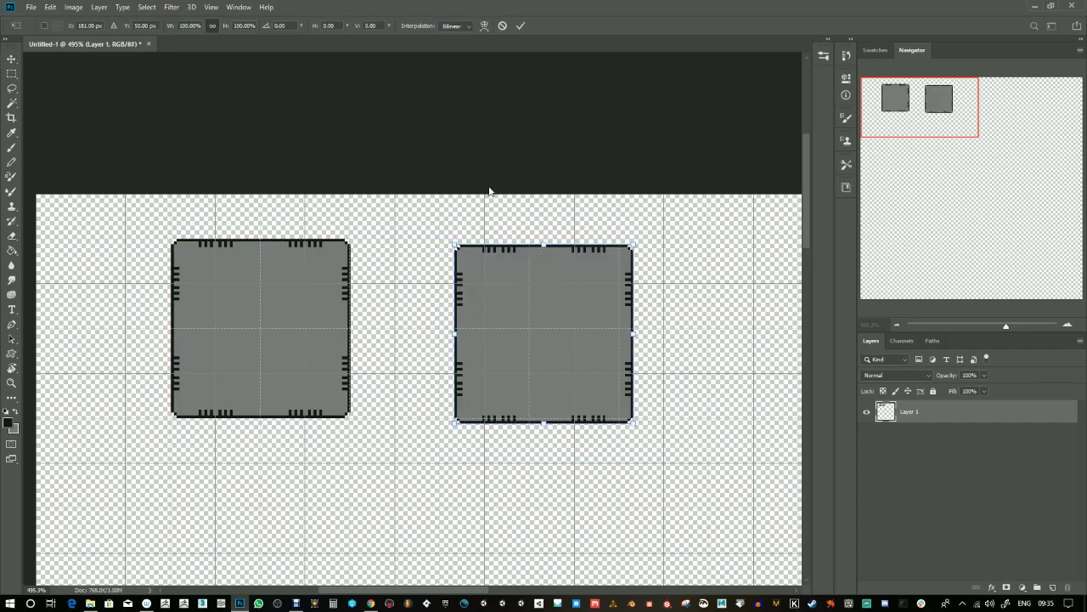
{"action": "left_click", "coordinate": [463, 28]}
{"action": "left_click", "coordinate": [467, 35]}
{"action": "left_click_drag", "start_coordinate": [643, 332], "coordinate": [621, 433]}
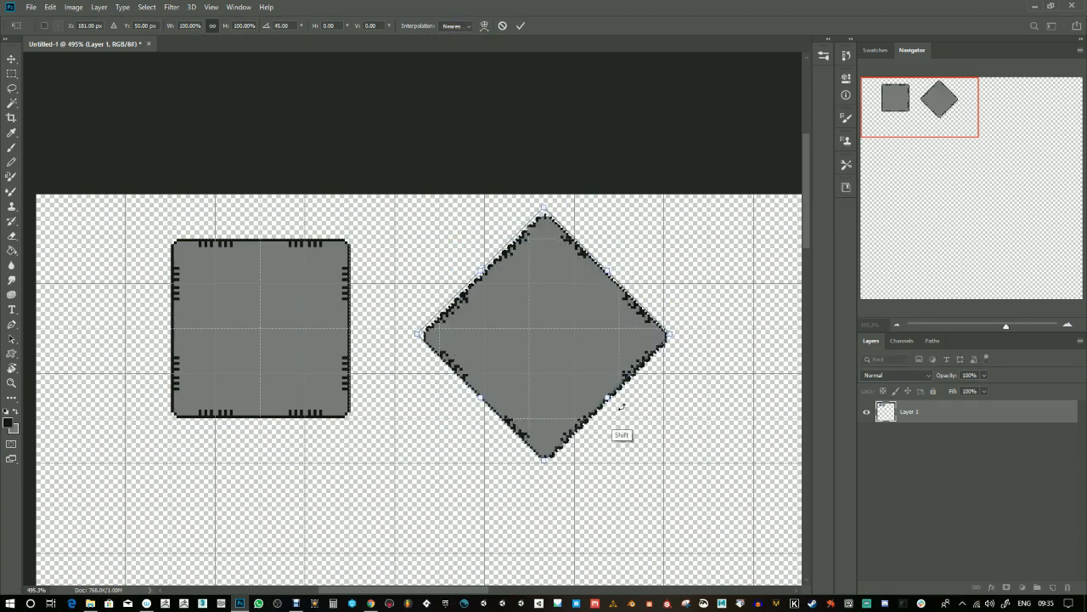
{"action": "key", "text": "Return"}
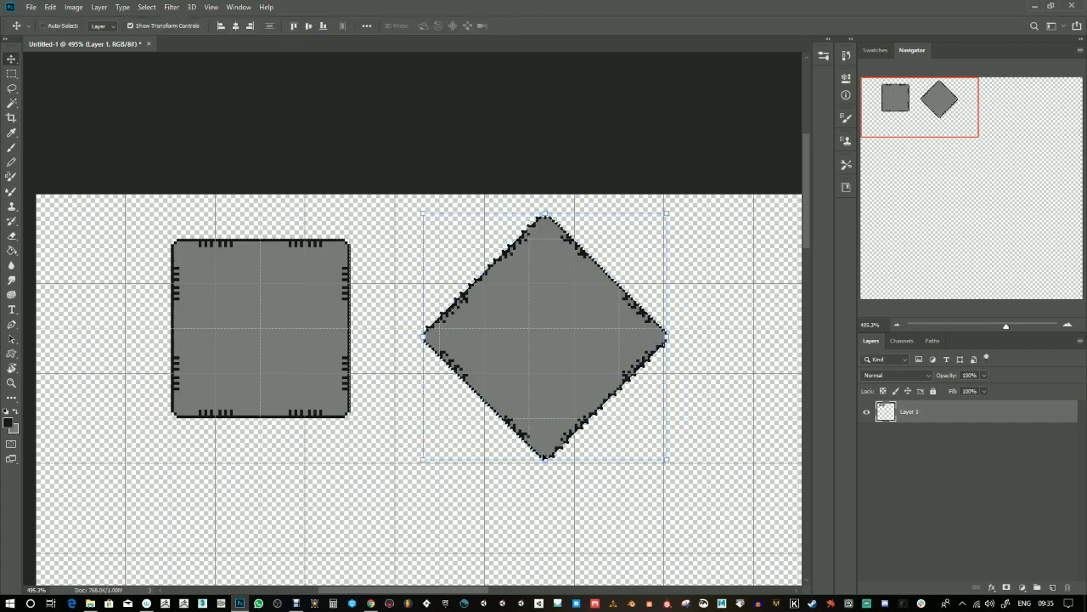
- Unlink the proportions and scale only the rotated tile's height to 50%
{"action": "left_click_drag", "start_coordinate": [545, 459], "coordinate": [546, 402]}
{"action": "key", "text": "ctrl+z"}
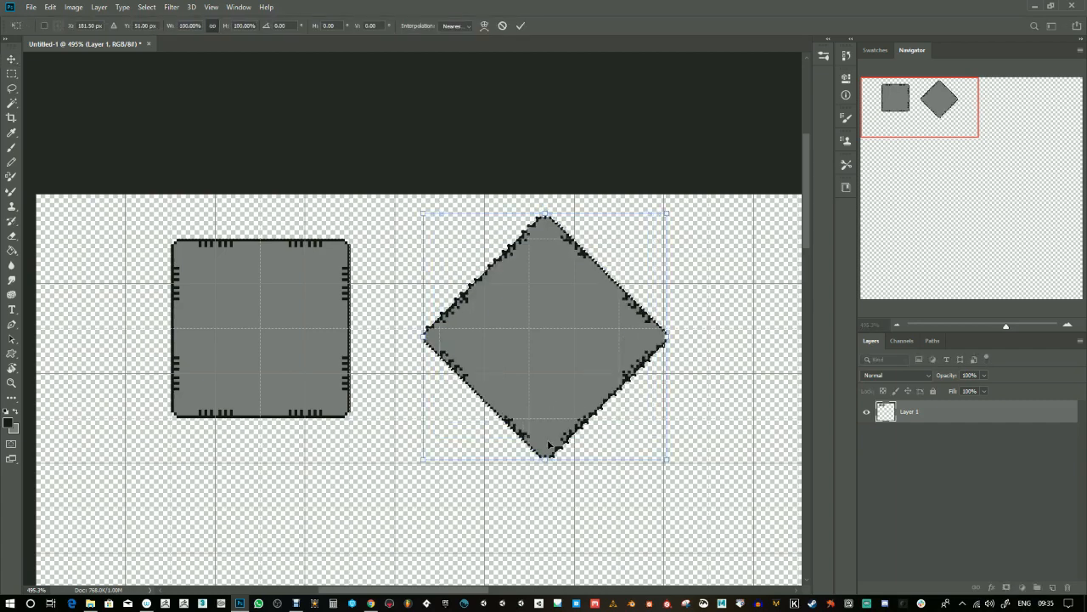
{"action": "left_click_drag", "start_coordinate": [547, 460], "coordinate": [546, 341]}
{"action": "left_click", "coordinate": [212, 25]}
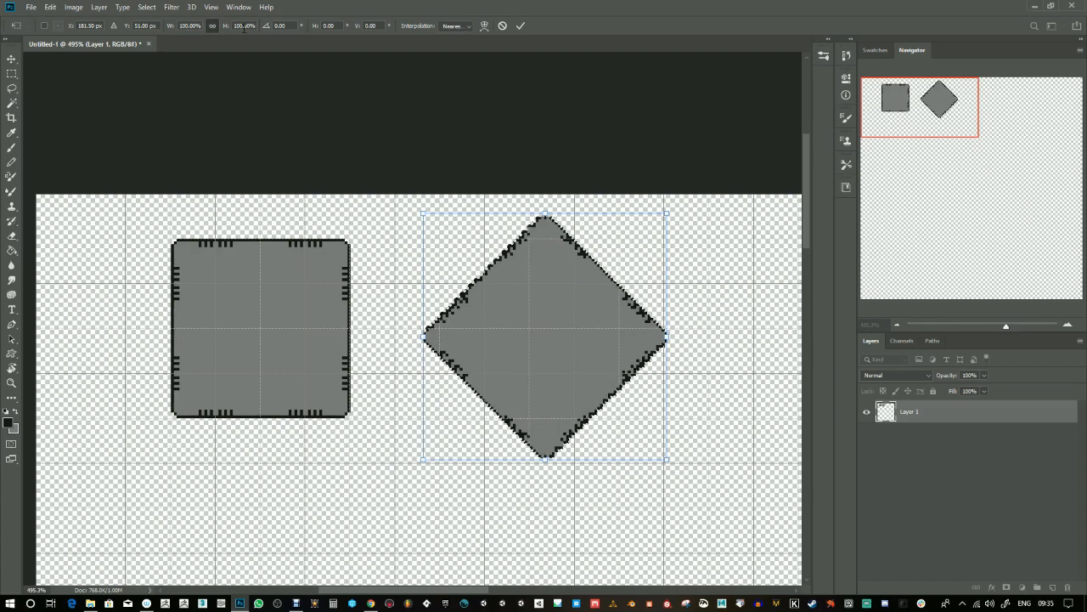
{"action": "left_click", "coordinate": [211, 26]}
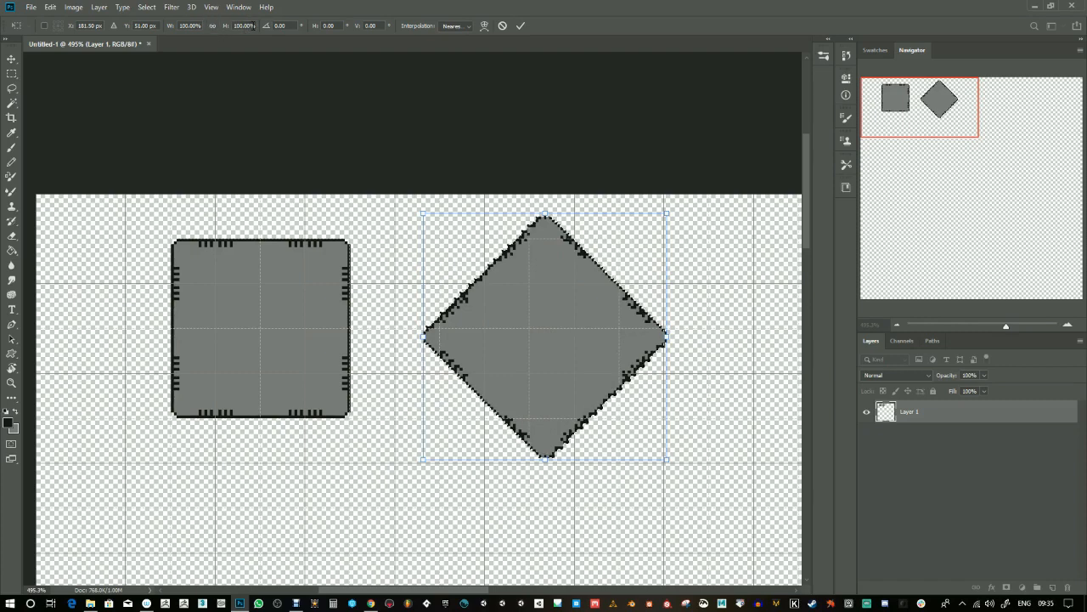
{"action": "type", "text": "50"}
{"action": "key", "text": "Return"}
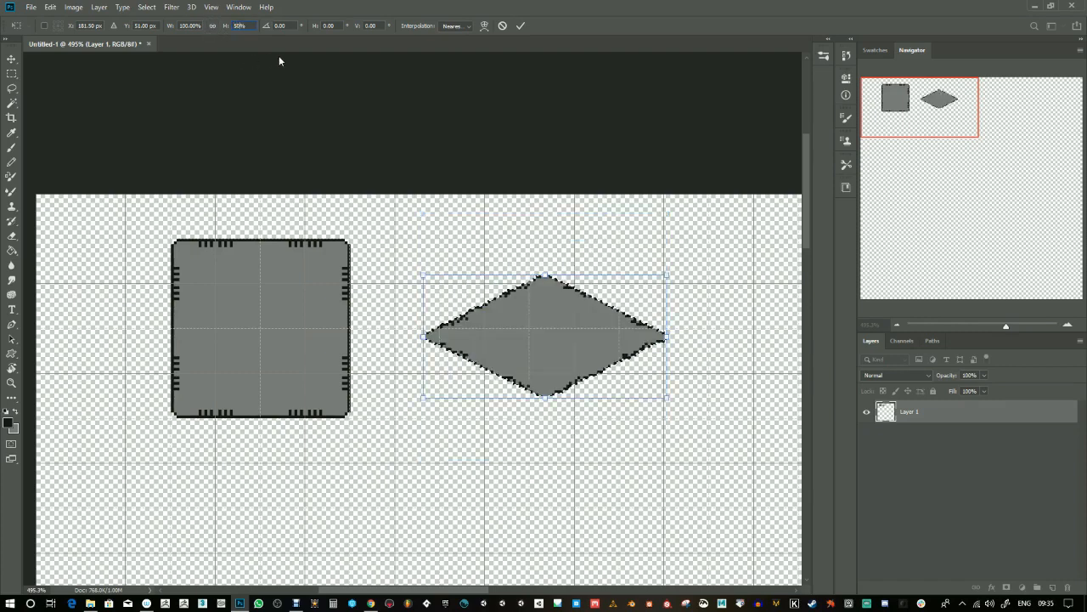
{"action": "left_click", "coordinate": [11, 58]}
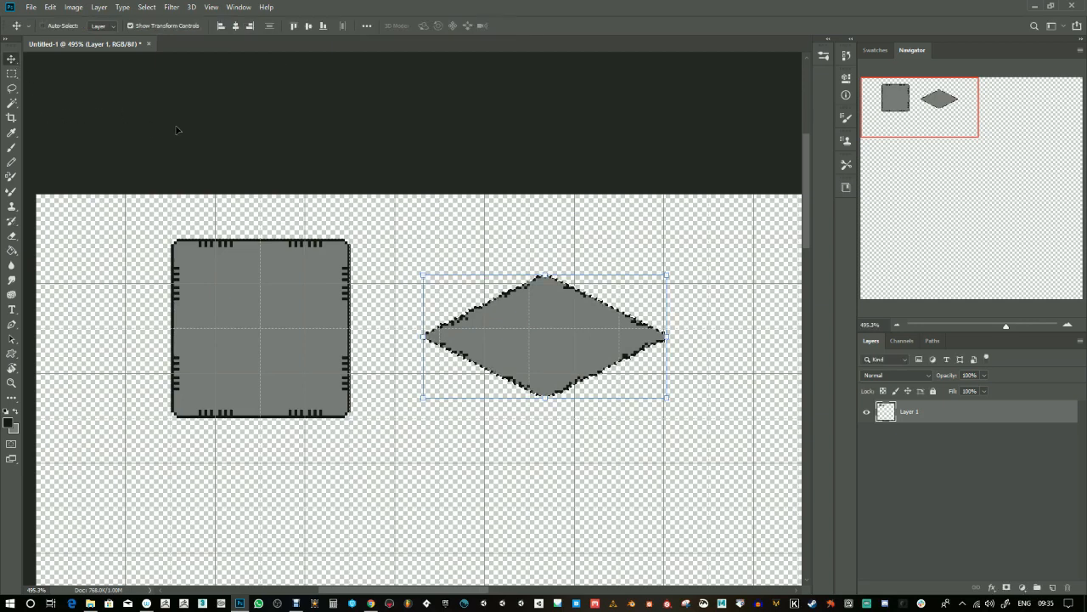
- Move the flattened diamond up onto the grid lines and enlarge it proportionally to about 111%
{"action": "left_click_drag", "start_coordinate": [536, 318], "coordinate": [546, 276]}
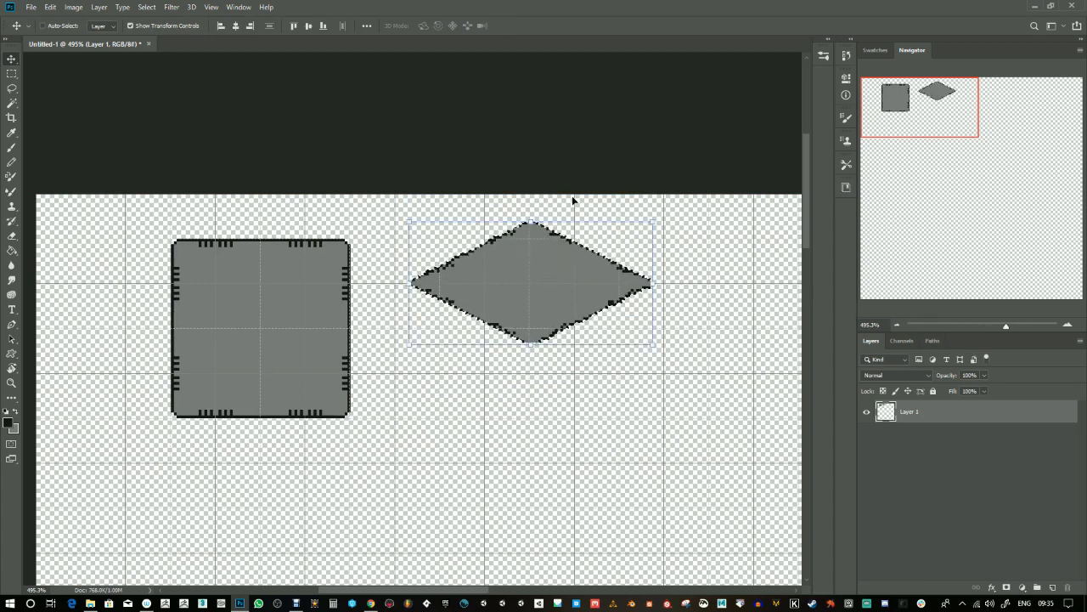
{"action": "left_click_drag", "start_coordinate": [657, 227], "coordinate": [675, 202]}
{"action": "mouse_move", "coordinate": [613, 256]}
{"action": "left_mouse_down"}
{"action": "mouse_move", "coordinate": [586, 261]}
{"action": "mouse_move", "coordinate": [597, 260]}
{"action": "left_mouse_up"}
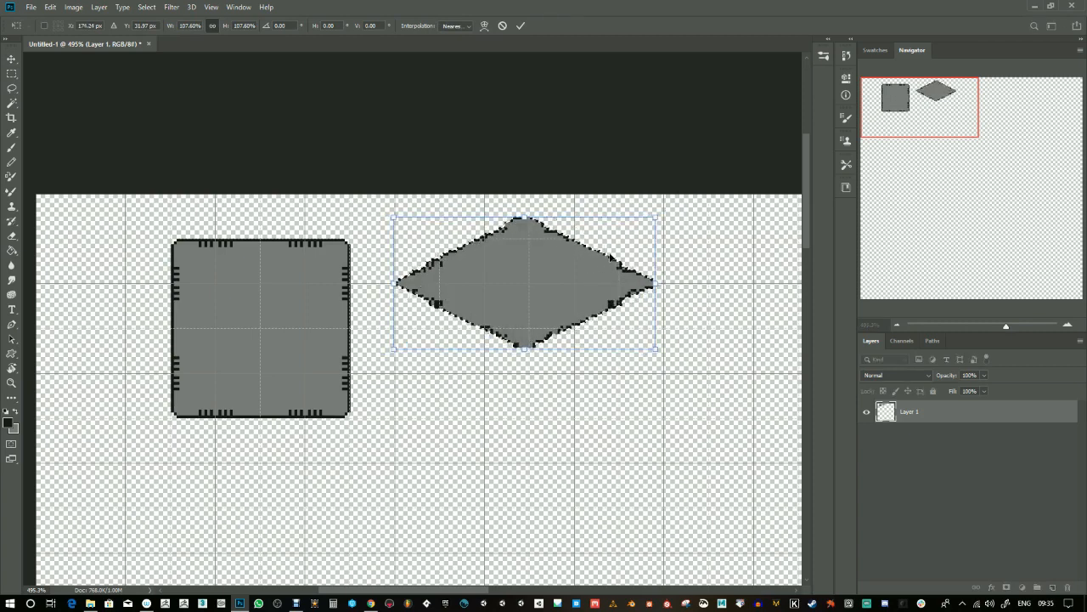
{"action": "left_click_drag", "start_coordinate": [659, 219], "coordinate": [667, 208]}
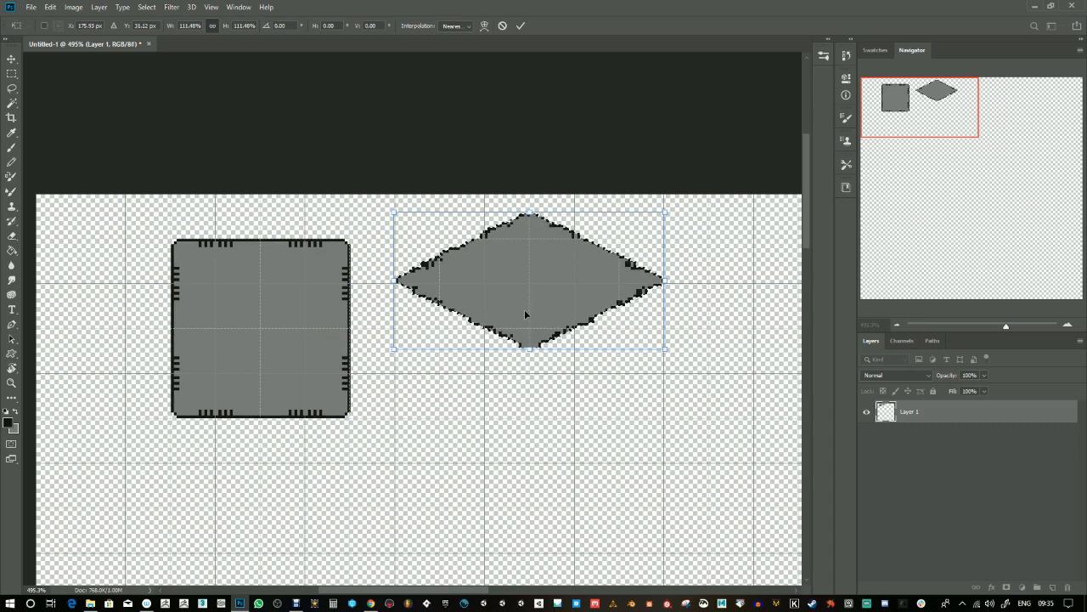
{"action": "key", "text": "Down"}
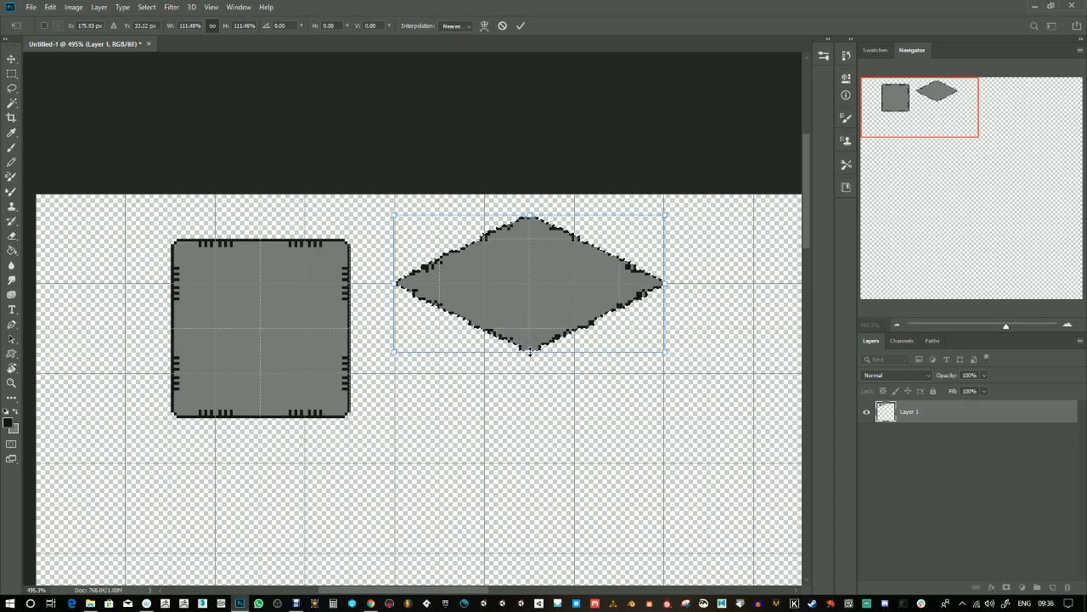
- Adjust the diamond's upper and lower edges to a height of about 93%, apply the transform, and deselect
{"action": "left_click_drag", "start_coordinate": [529, 351], "coordinate": [529, 330]}
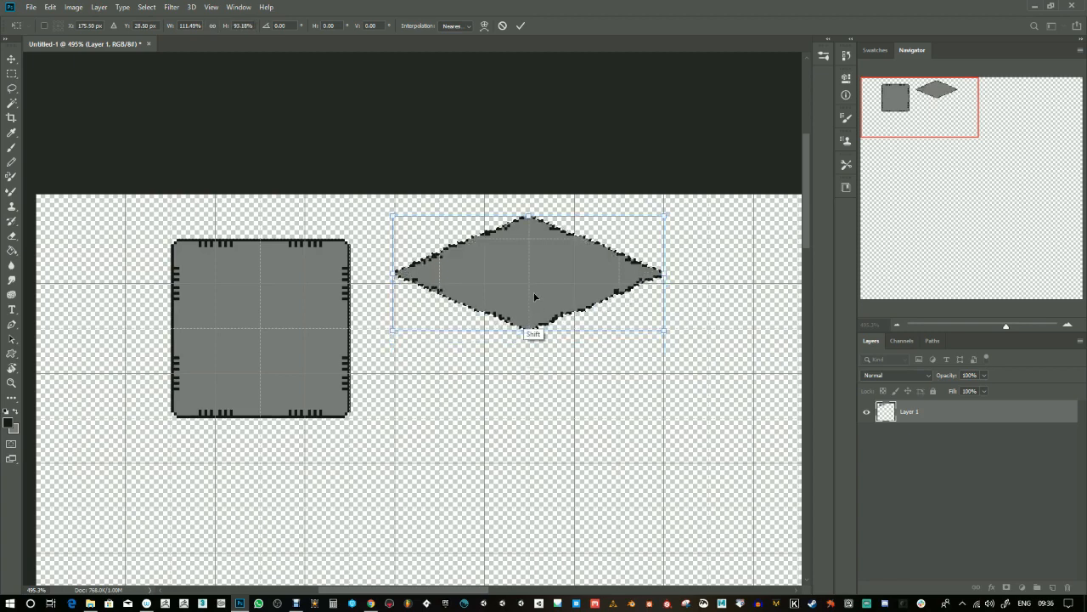
{"action": "left_click_drag", "start_coordinate": [536, 212], "coordinate": [544, 246]}
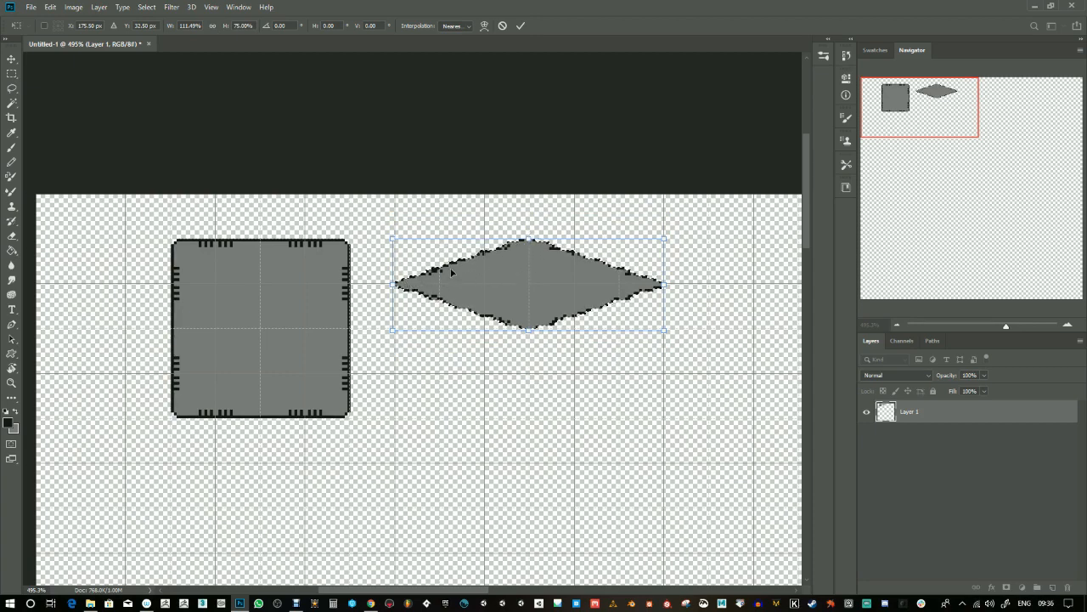
{"action": "left_click_drag", "start_coordinate": [529, 240], "coordinate": [529, 225]}
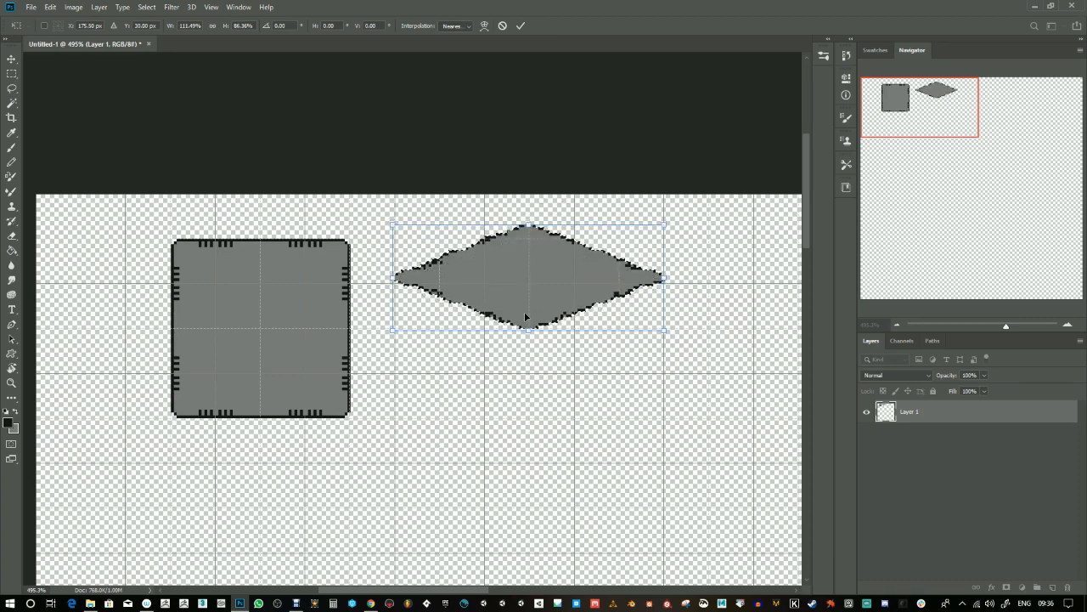
{"action": "left_click_drag", "start_coordinate": [529, 331], "coordinate": [528, 338]}
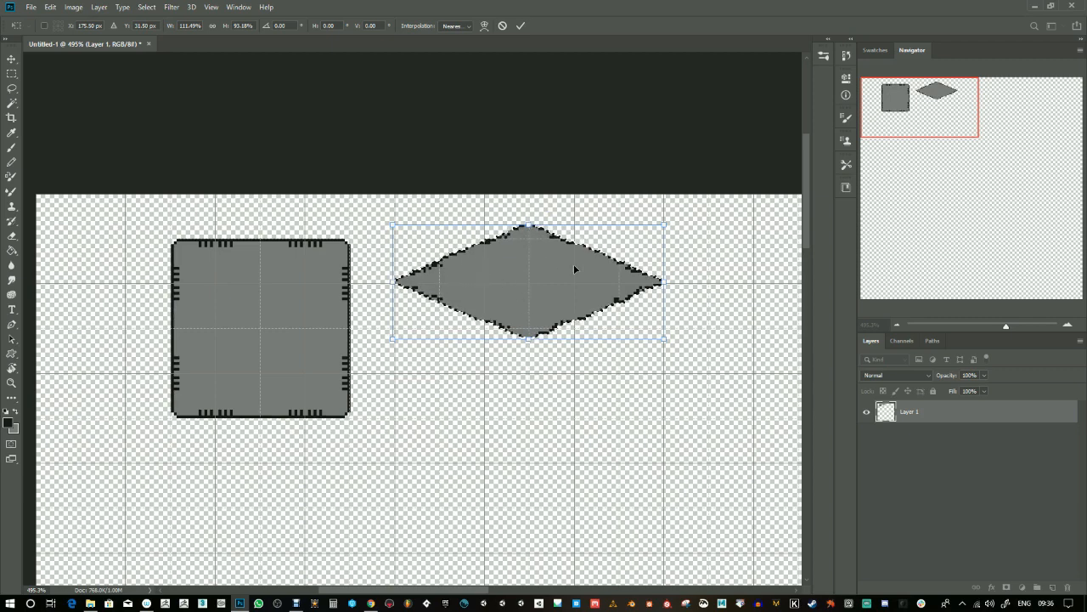
{"action": "key", "text": "Return"}
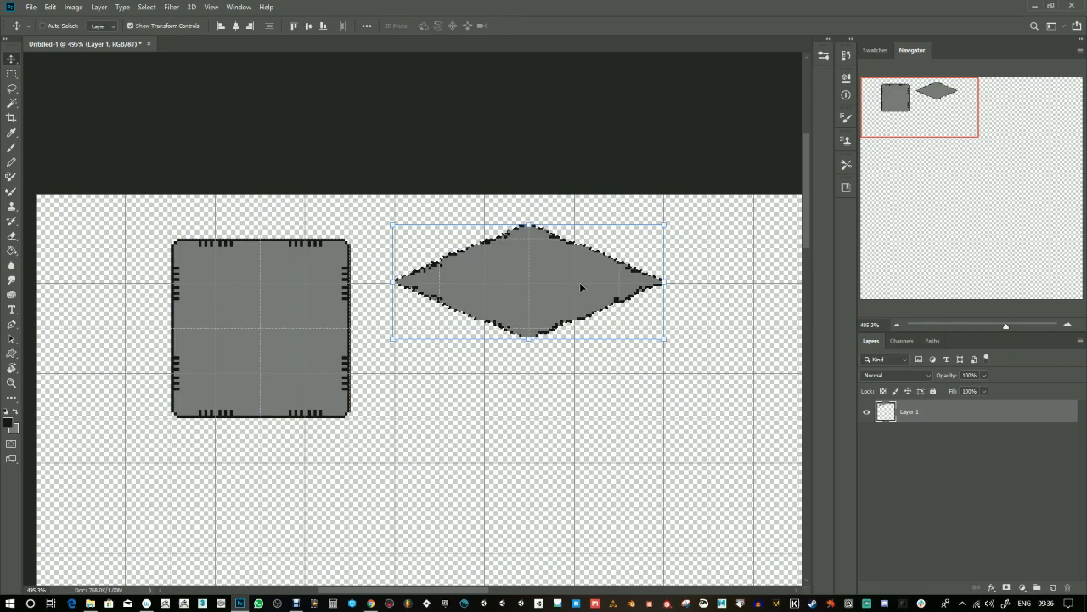
{"action": "key", "text": "ctrl+d"}
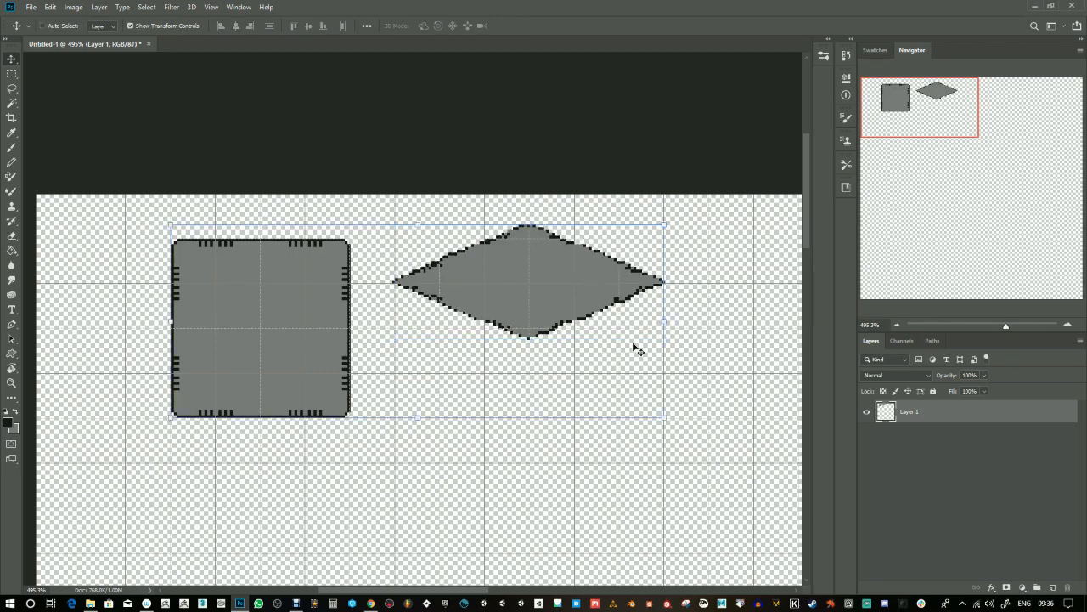
- Draw a straight black Pencil line at 100% opacity below the gray diamond, rising one grid cell over two cells of width
{"action": "left_click_drag", "start_coordinate": [1006, 326], "coordinate": [1018, 328]}
{"action": "left_click_drag", "start_coordinate": [688, 465], "coordinate": [511, 358]}
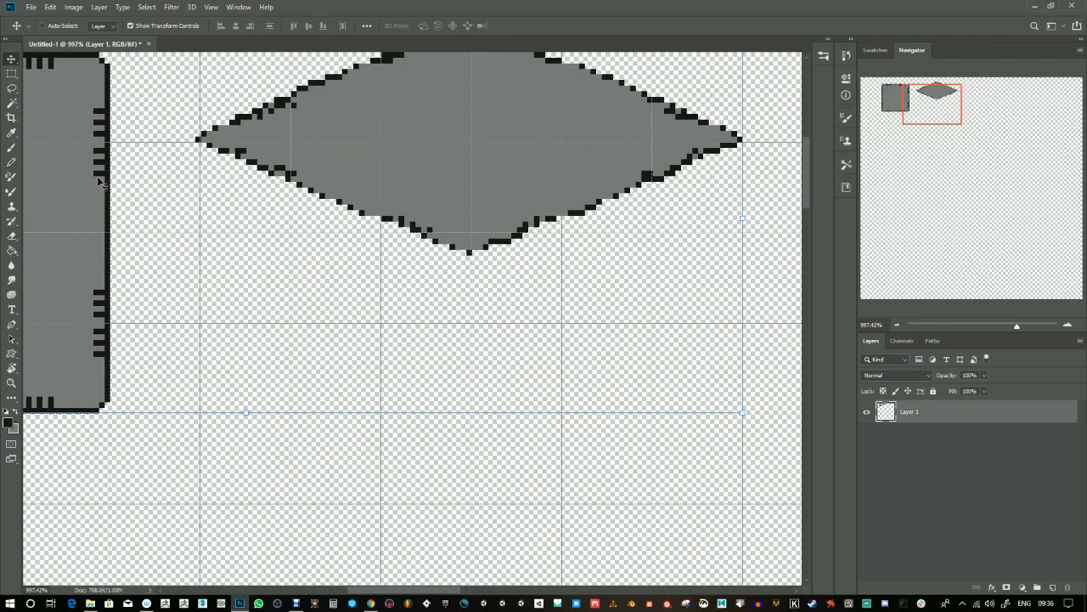
{"action": "left_click", "coordinate": [11, 163]}
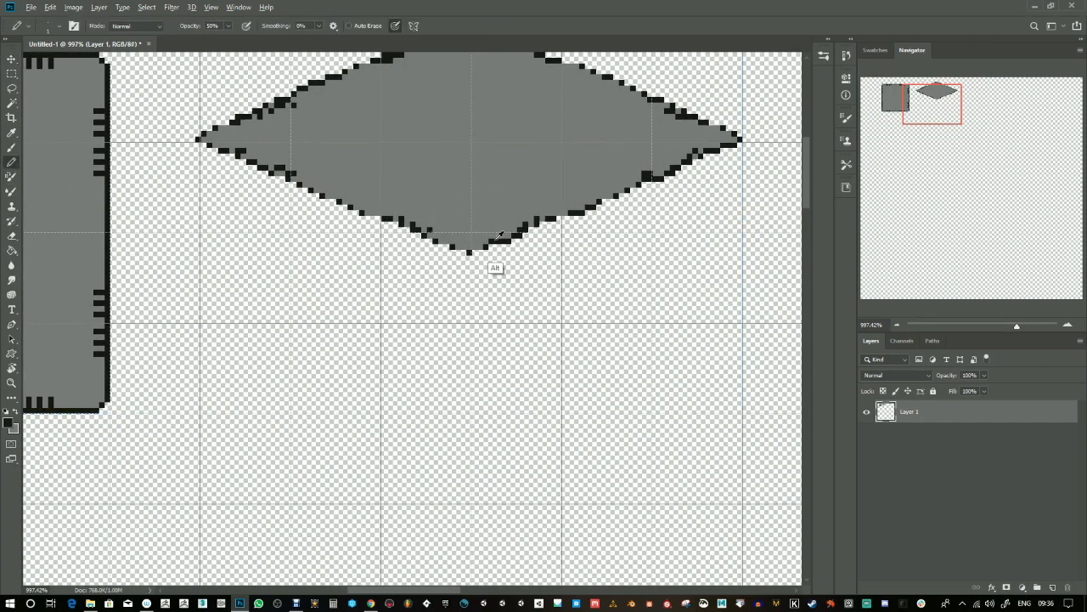
{"action": "left_click_drag", "start_coordinate": [1017, 325], "coordinate": [1013, 328]}
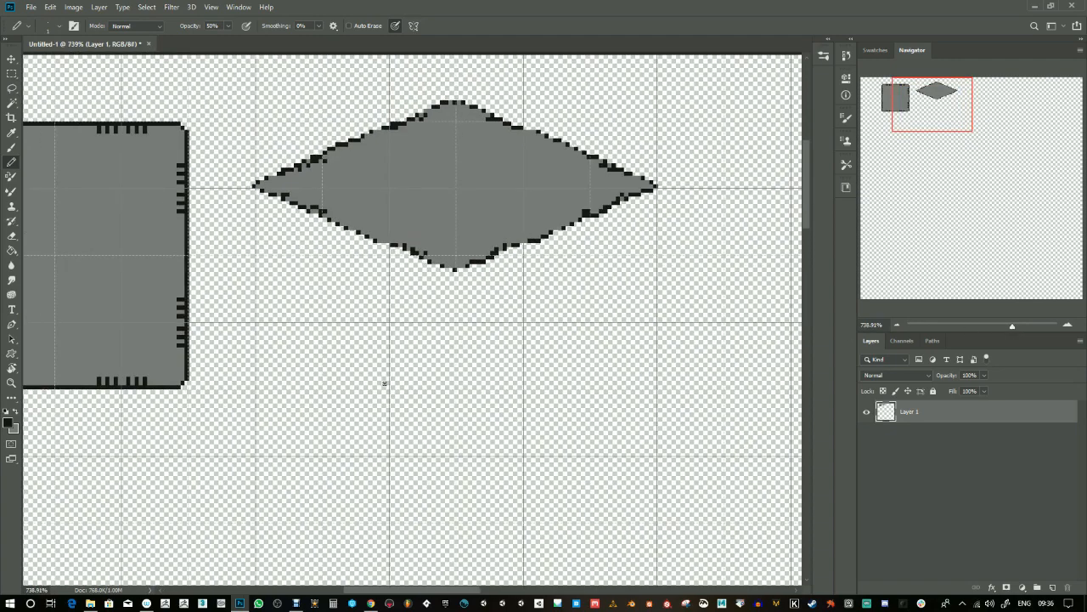
{"action": "left_click_drag", "start_coordinate": [384, 384], "coordinate": [432, 422]}
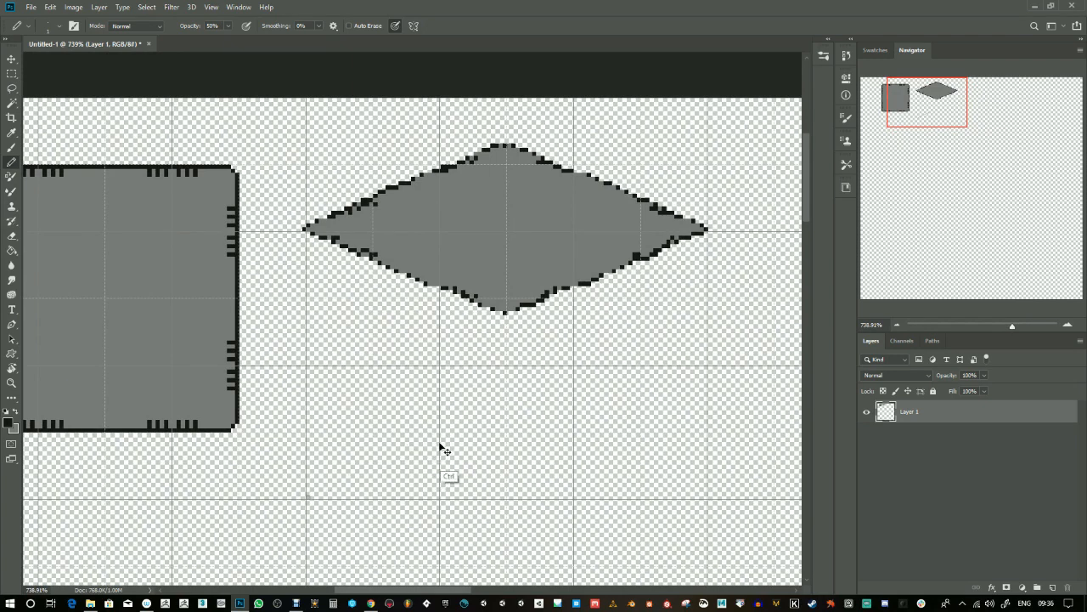
{"action": "key", "text": "ctrl+z"}
{"action": "left_click", "coordinate": [436, 435], "text": "shift"}
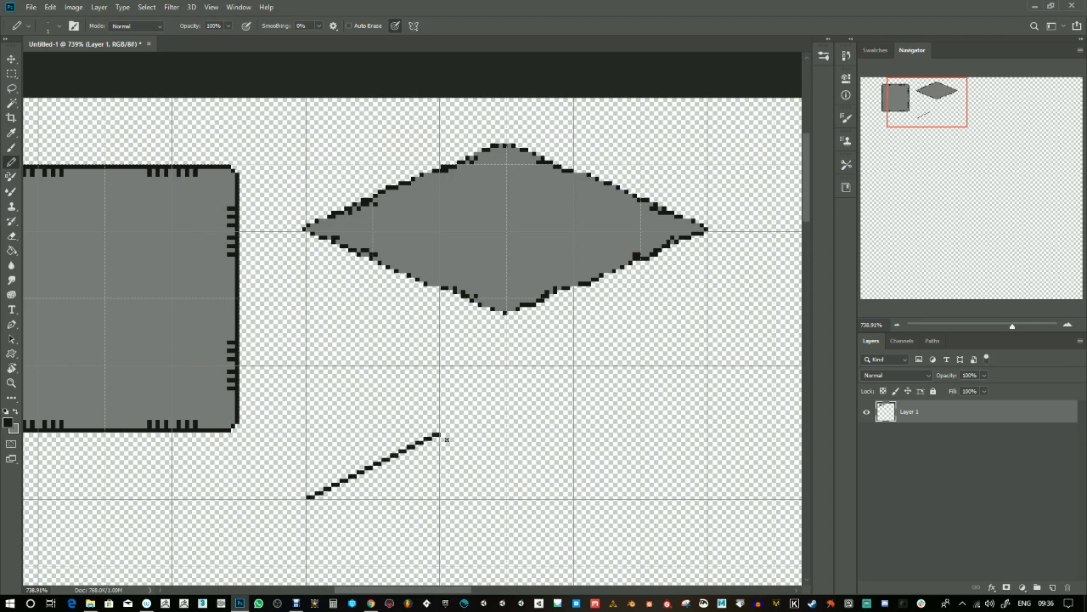
{"action": "left_click", "coordinate": [572, 497], "text": "shift"}
{"action": "key", "text": "ctrl+z"}
{"action": "left_click", "coordinate": [573, 369], "text": "shift"}
- Duplicate the diagonal line, flip the copy horizontally, and join it to the line's upper end to form a peak
{"action": "mouse_move", "coordinate": [602, 454]}
{"action": "left_mouse_down"}
{"action": "mouse_move", "coordinate": [528, 435]}
{"action": "mouse_move", "coordinate": [542, 329]}
{"action": "left_mouse_up"}
{"action": "key", "text": "m"}
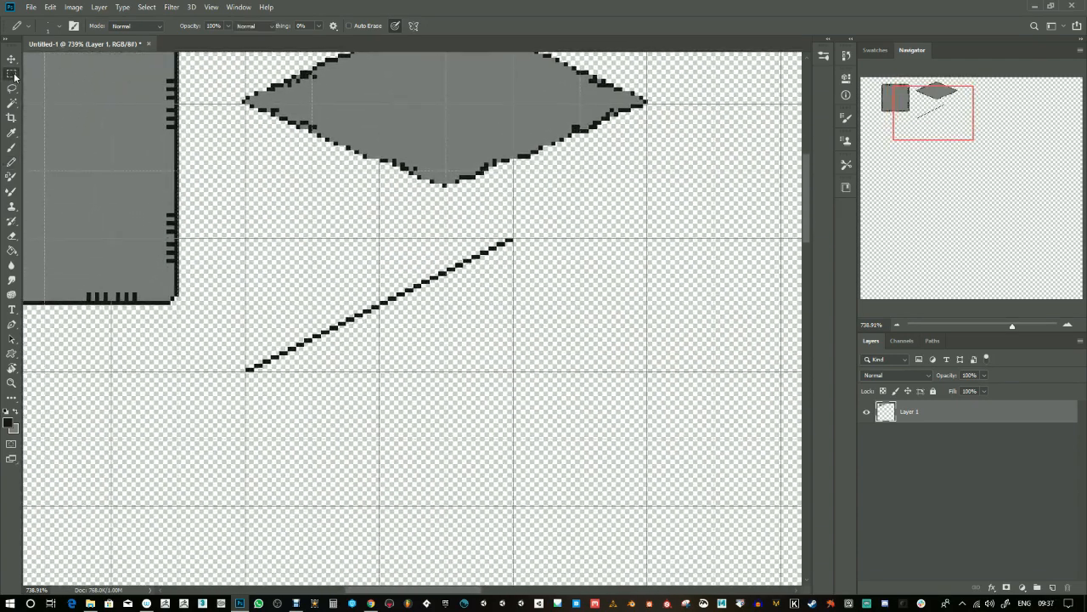
{"action": "left_click_drag", "start_coordinate": [247, 239], "coordinate": [509, 371]}
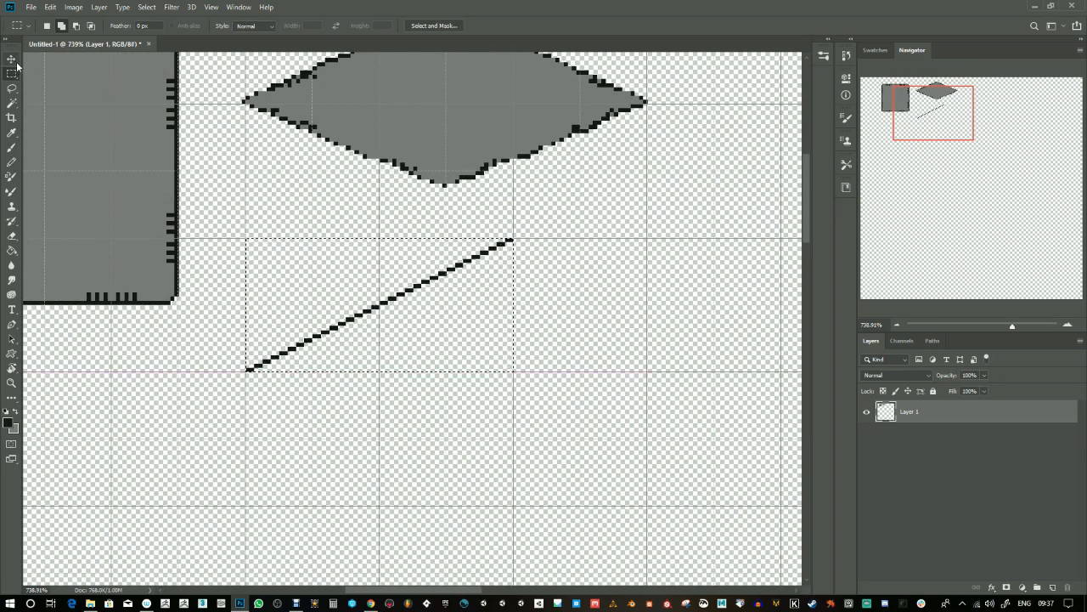
{"action": "key", "text": "v"}
{"action": "left_click_drag", "start_coordinate": [470, 303], "coordinate": [549, 323], "text": "alt"}
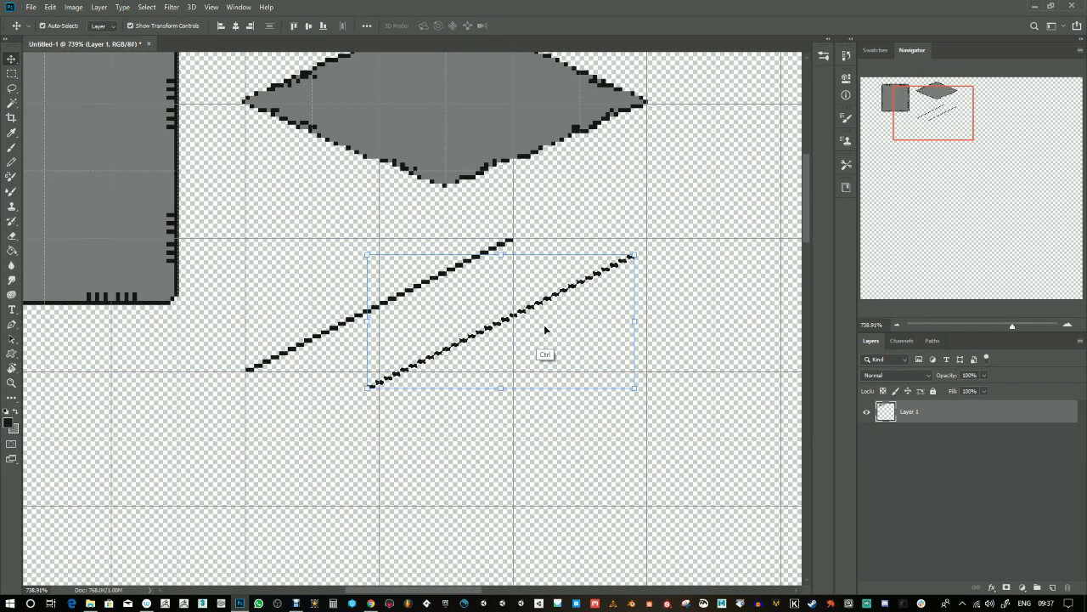
{"action": "key", "text": "ctrl+shift+h"}
{"action": "left_click_drag", "start_coordinate": [460, 310], "coordinate": [606, 295]}
- Complete a diamond outline four grid cells wide and two high with flipped copies of the diagonal lines, and deselect
{"action": "left_click_drag", "start_coordinate": [1011, 325], "coordinate": [1005, 325]}
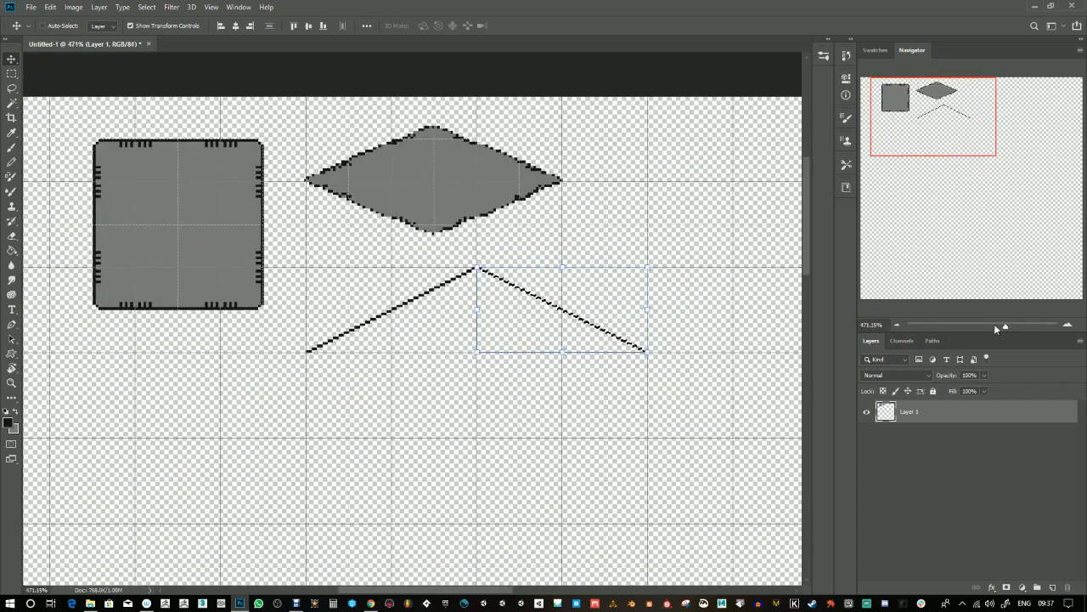
{"action": "left_click_drag", "start_coordinate": [606, 314], "coordinate": [598, 386], "text": "alt"}
{"action": "key", "text": "alt+h"}
{"action": "key", "text": "ctrl+d"}
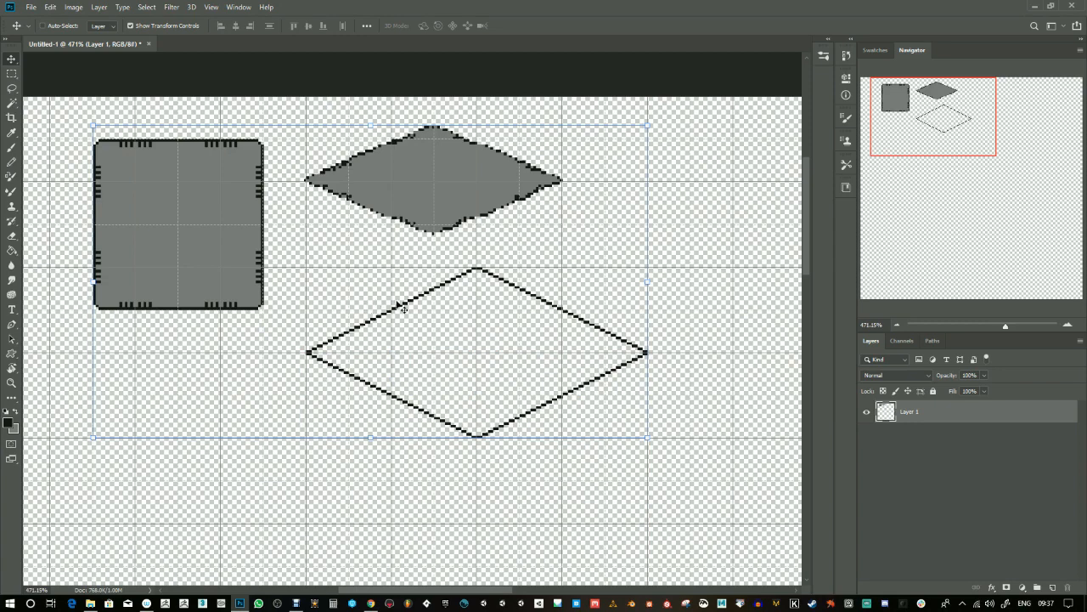
- Select the jagged gray diamond above the new outline, delete it, and clear the selection
{"action": "left_click", "coordinate": [13, 73]}
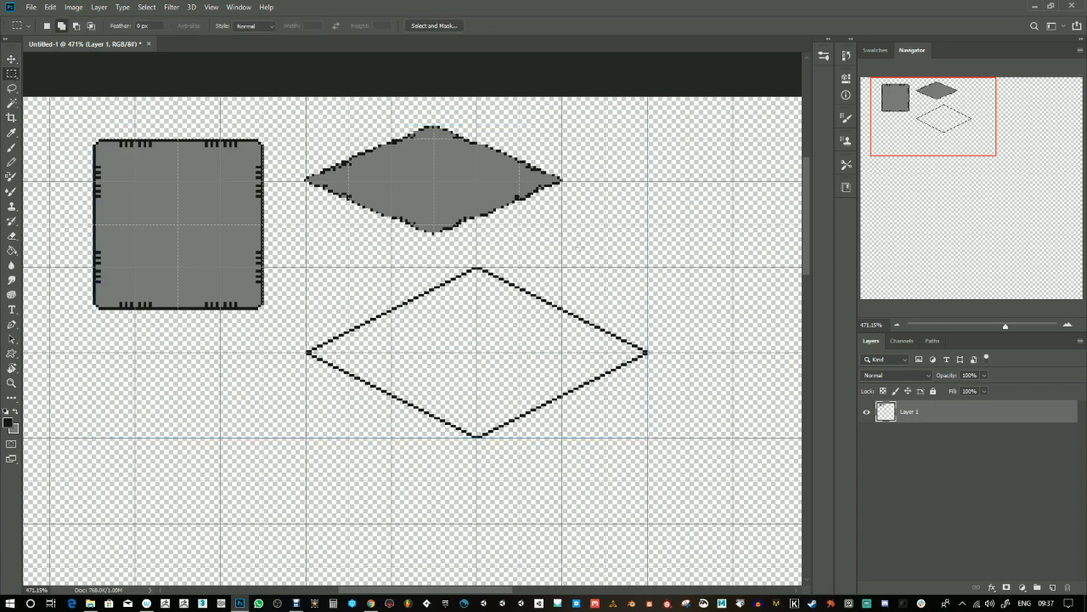
{"action": "left_click_drag", "start_coordinate": [302, 103], "coordinate": [583, 243]}
{"action": "key", "text": "Delete"}
{"action": "key", "text": "ctrl+d"}
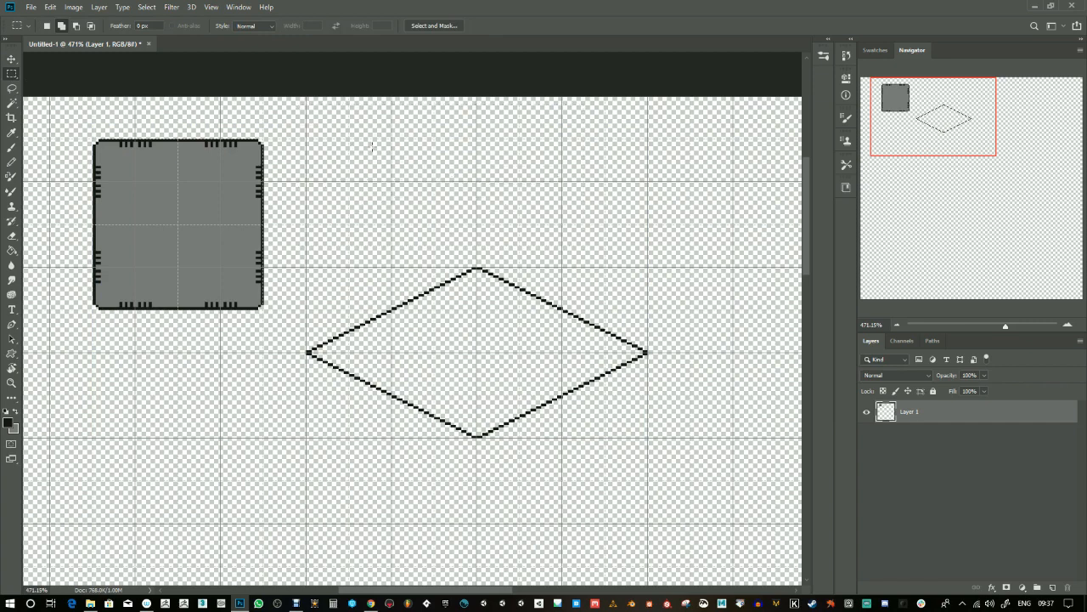
- Move the diamond outline up two grid cells to the canvas's top edge, and deselect it
{"action": "left_click_drag", "start_coordinate": [304, 268], "coordinate": [651, 442]}
{"action": "left_click", "coordinate": [11, 57]}
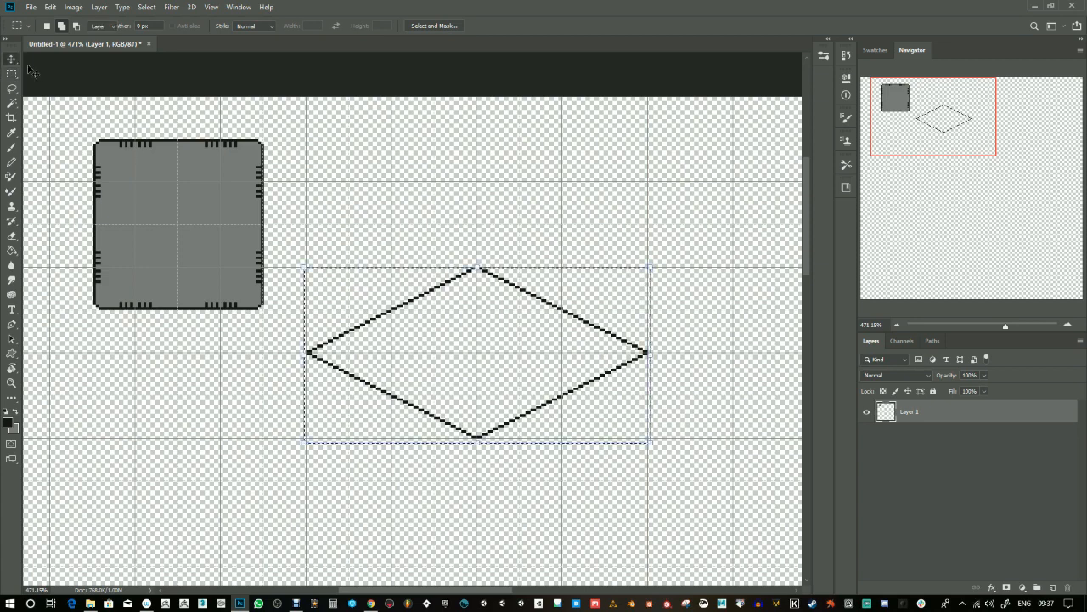
{"action": "left_click_drag", "start_coordinate": [464, 357], "coordinate": [463, 179]}
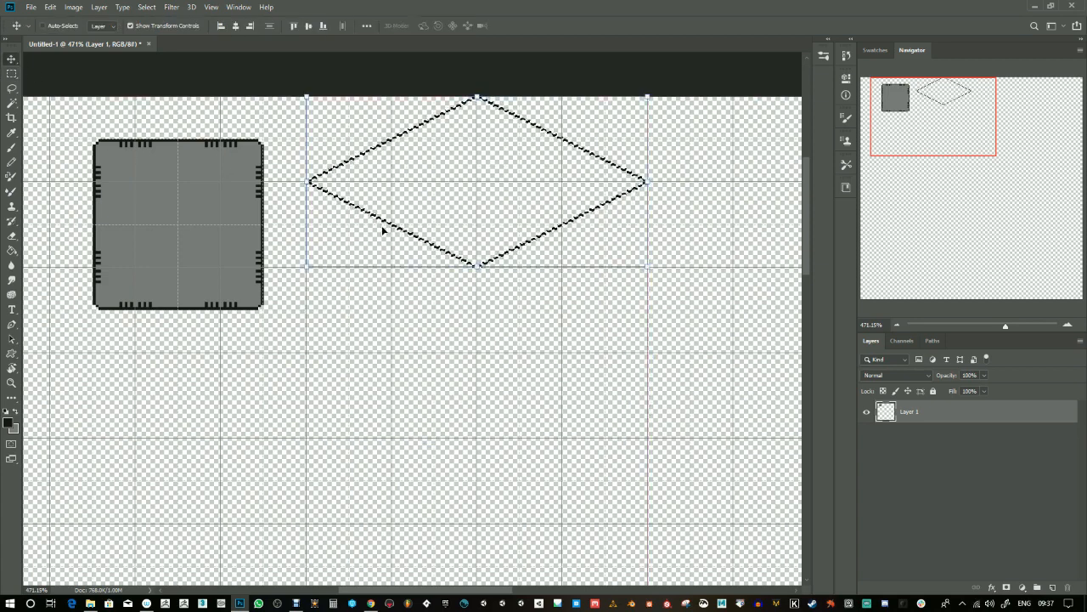
{"action": "key", "text": "ctrl+d"}
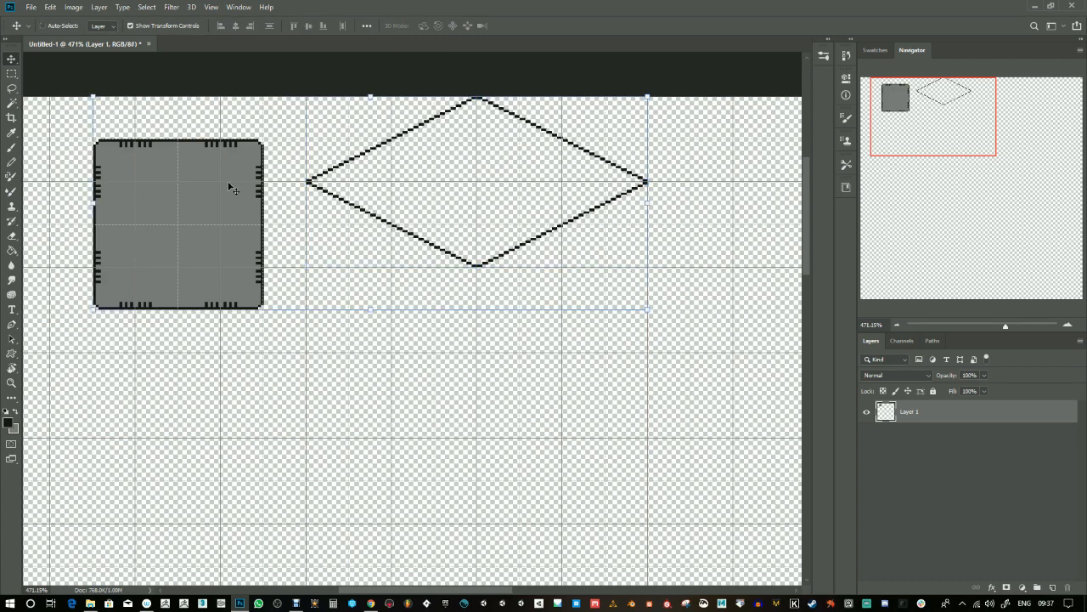
- Sample the square tile's gray and fill the diamond outline with it
{"action": "left_click", "coordinate": [12, 250]}
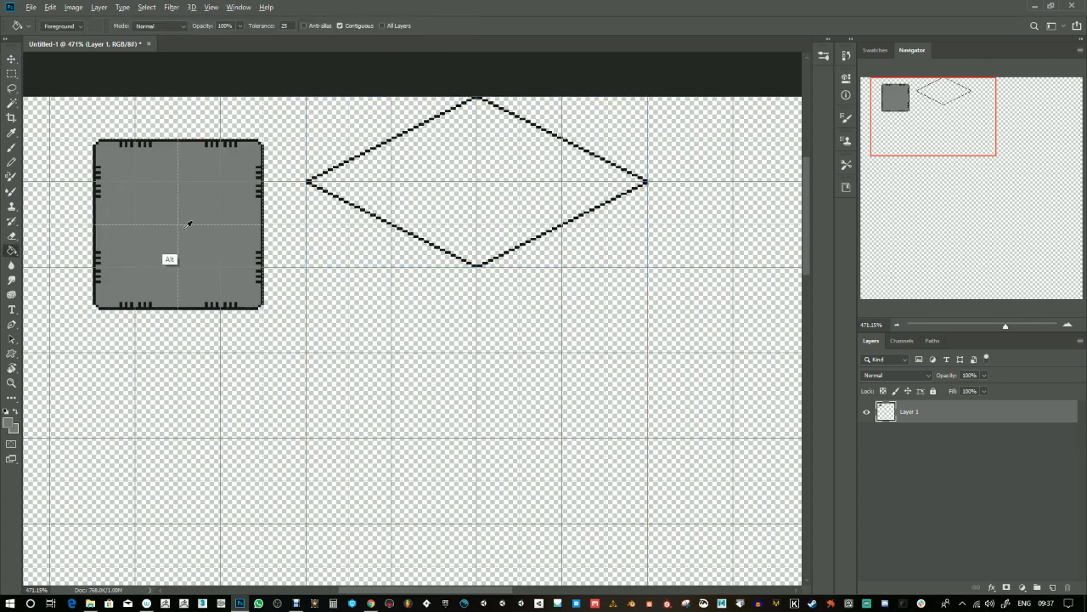
{"action": "left_click", "coordinate": [457, 195]}
{"action": "left_click", "coordinate": [11, 163]}
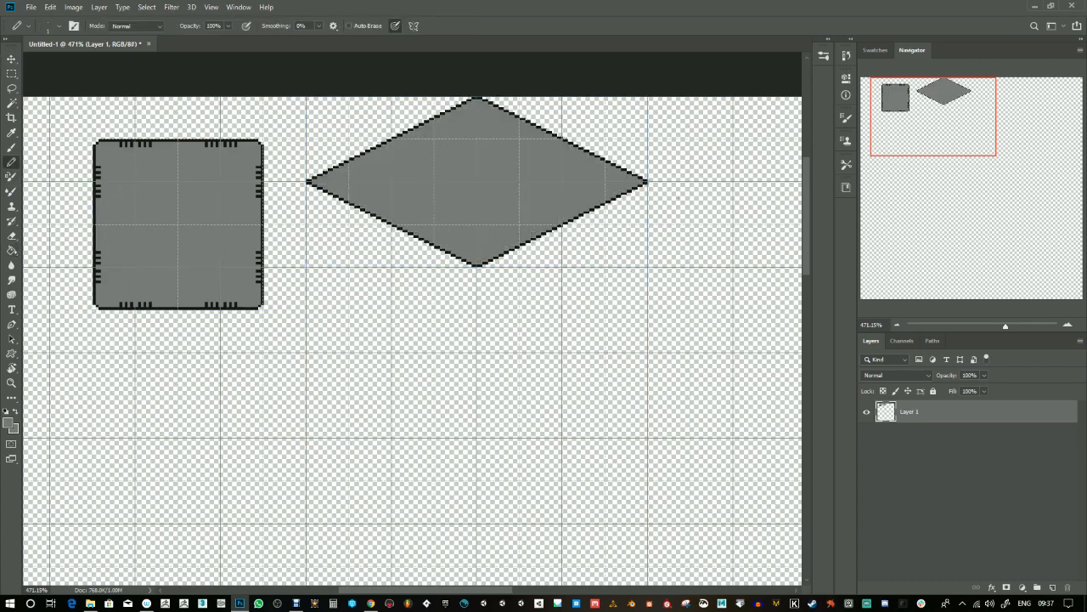
- Sample the black outline colour and draw short stepped dashes inside both edges of the diamond's bottom corner
{"action": "left_click_drag", "start_coordinate": [1005, 326], "coordinate": [1014, 326]}
{"action": "left_click_drag", "start_coordinate": [537, 269], "coordinate": [564, 379]}
{"action": "left_click", "coordinate": [518, 323], "text": "alt"}
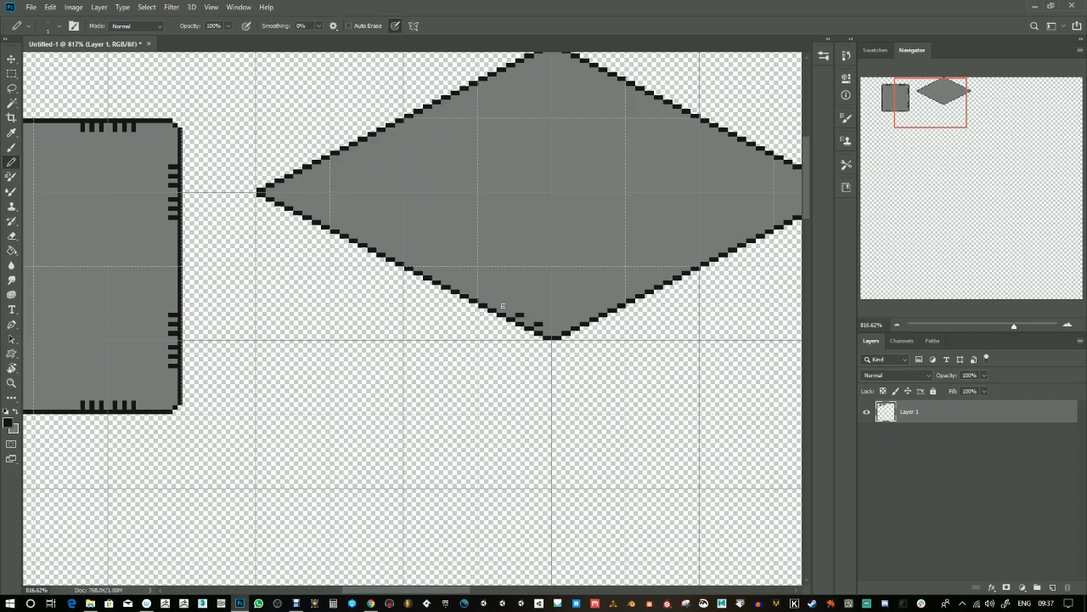
{"action": "left_click_drag", "start_coordinate": [506, 226], "coordinate": [424, 298]}
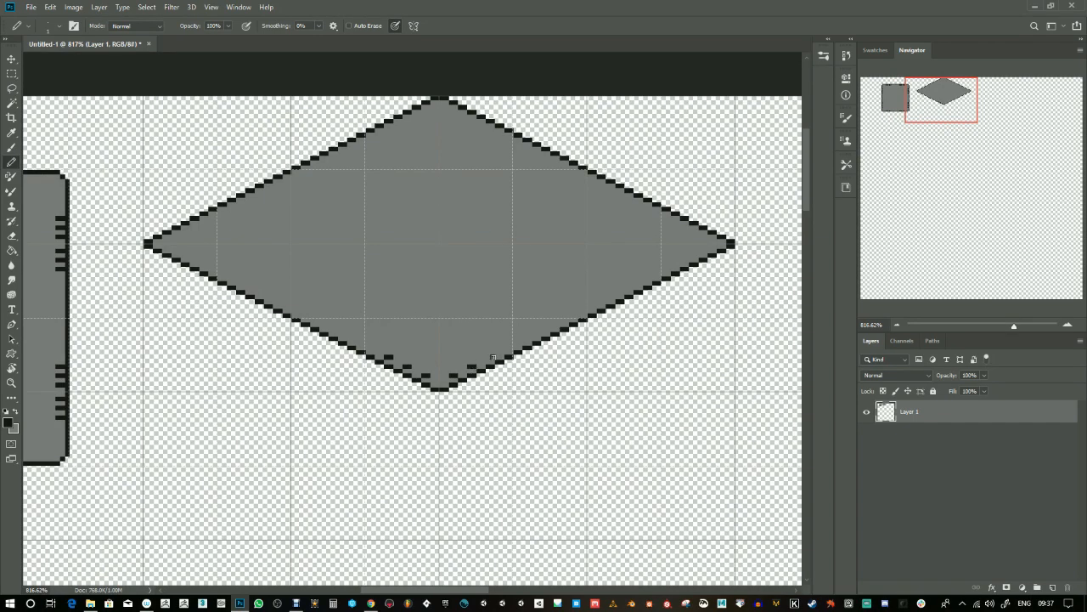
- Draw matching black dashes inside the diamond's left, top and right corners, correcting misplaced pixels
{"action": "left_click_drag", "start_coordinate": [360, 369], "coordinate": [596, 370]}
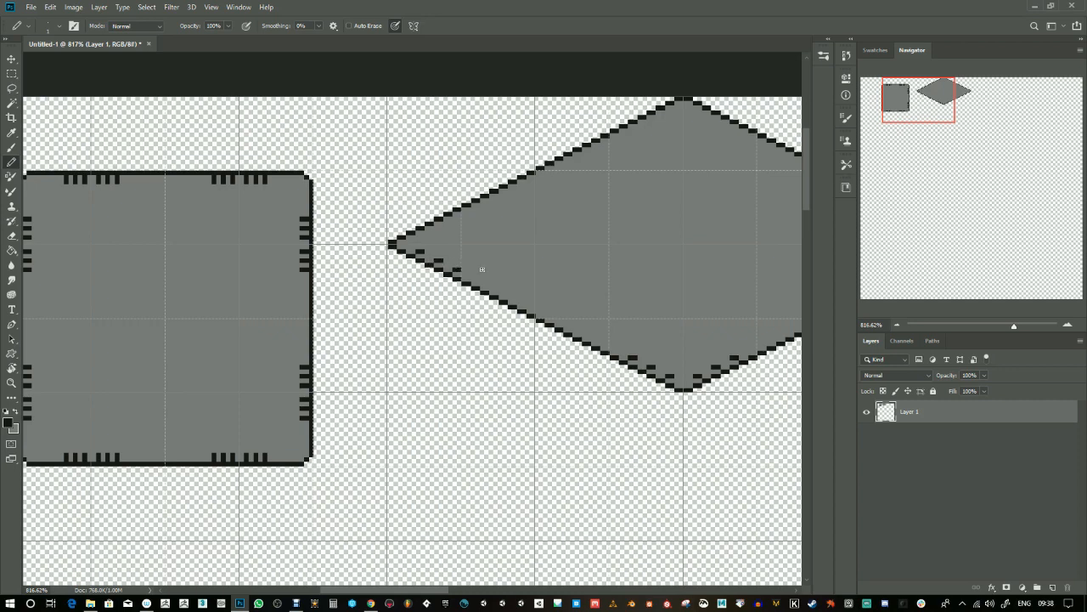
{"action": "key", "text": "ctrl+z"}
{"action": "left_click_drag", "start_coordinate": [634, 277], "coordinate": [468, 342]}
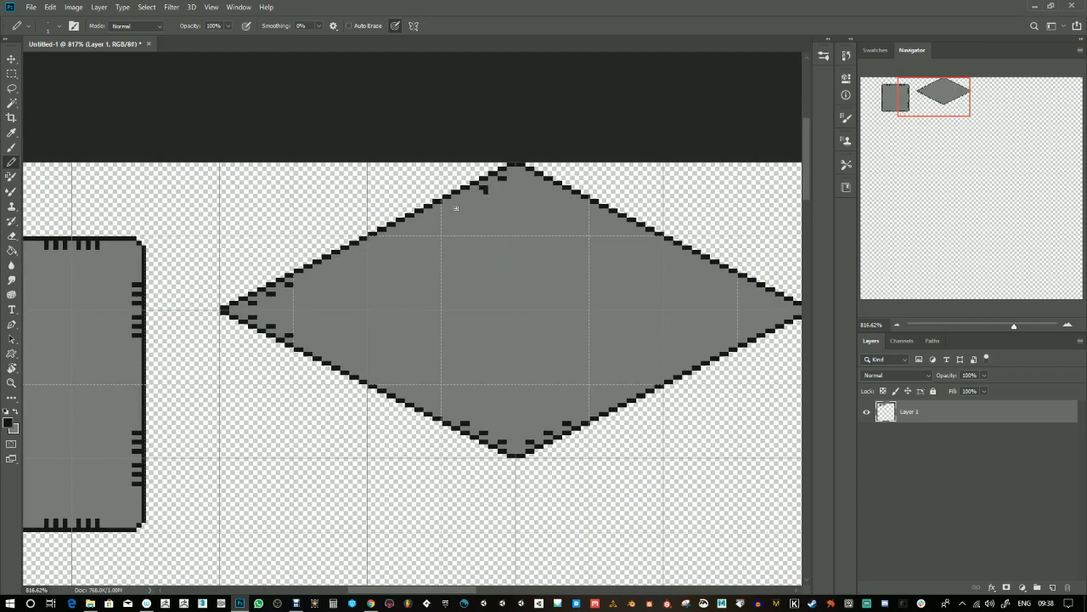
{"action": "left_click", "coordinate": [484, 189]}
{"action": "left_click_drag", "start_coordinate": [491, 303], "coordinate": [396, 323]}
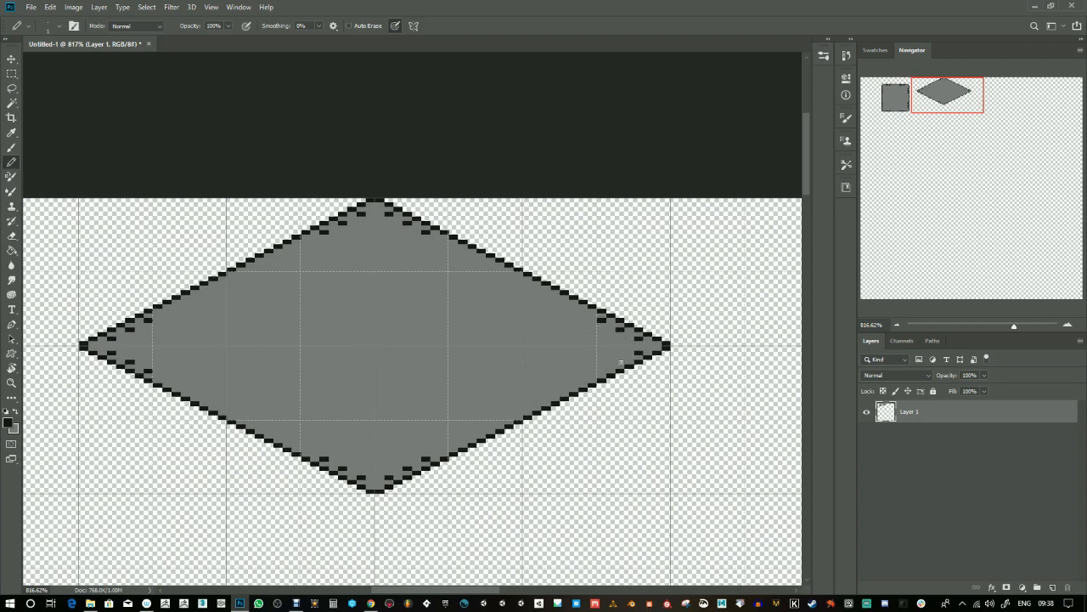
- Select the left-corner half of the diamond's upper-left edge, place three spaced copies in a rising line beside the diamond, and deselect
{"action": "left_click_drag", "start_coordinate": [1011, 327], "coordinate": [1004, 326]}
{"action": "left_click", "coordinate": [12, 73]}
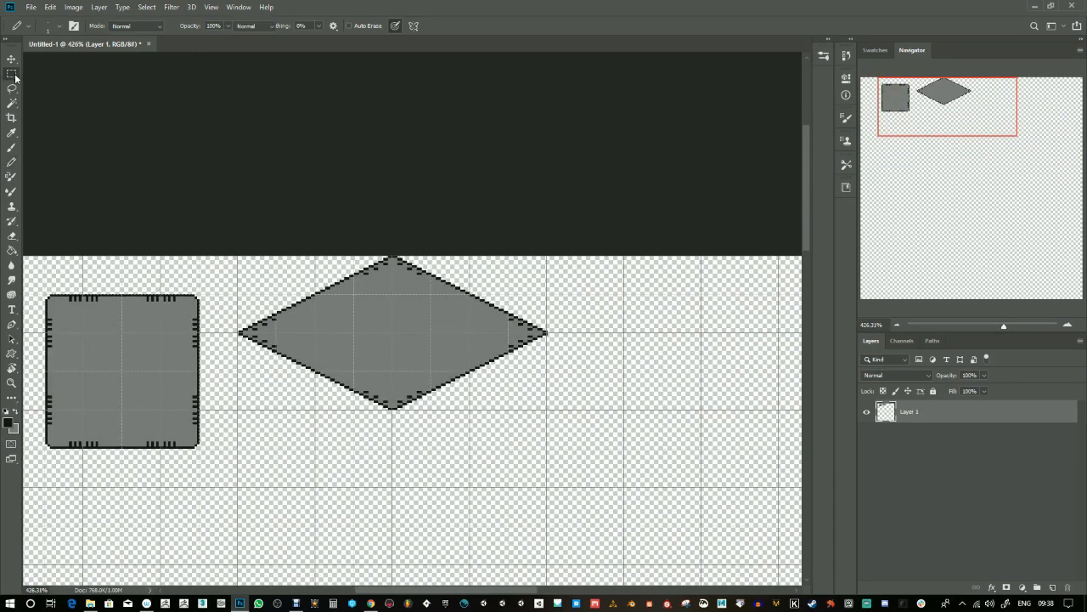
{"action": "left_click_drag", "start_coordinate": [237, 256], "coordinate": [316, 335]}
{"action": "left_click_drag", "start_coordinate": [216, 247], "coordinate": [238, 342]}
{"action": "left_click_drag", "start_coordinate": [219, 254], "coordinate": [343, 336]}
{"action": "left_click", "coordinate": [12, 58]}
{"action": "left_click_drag", "start_coordinate": [290, 307], "coordinate": [665, 389]}
{"action": "left_click_drag", "start_coordinate": [665, 390], "coordinate": [656, 338]}
{"action": "key", "text": "ctrl+d"}
{"action": "left_click_drag", "start_coordinate": [291, 346], "coordinate": [399, 306]}
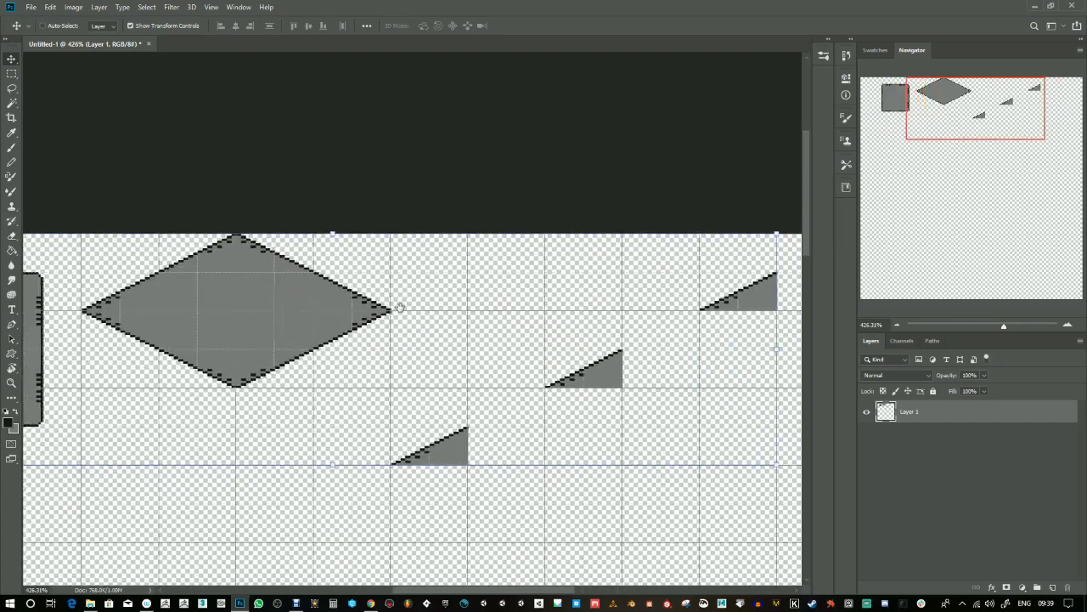
- Copy the upper half of the diamond's upper-left edge into the gaps between the spaced pieces to join the rising line, and deselect
{"action": "left_click", "coordinate": [12, 73]}
{"action": "left_click_drag", "start_coordinate": [164, 241], "coordinate": [698, 352]}
{"action": "left_click", "coordinate": [11, 58]}
{"action": "left_click_drag", "start_coordinate": [669, 443], "coordinate": [564, 442]}
{"action": "key", "text": "ctrl+d"}
{"action": "left_click_drag", "start_coordinate": [216, 382], "coordinate": [284, 374]}
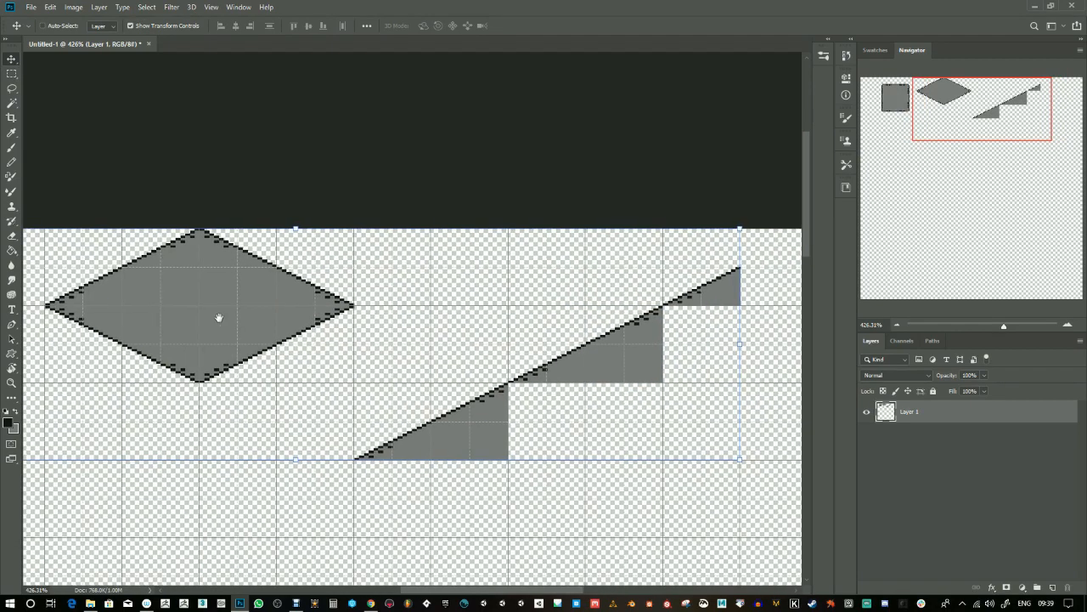
- Select a one-cell plain gray block from the square tile's centre and place a copy below the diamond's left corner
{"action": "key", "text": "m"}
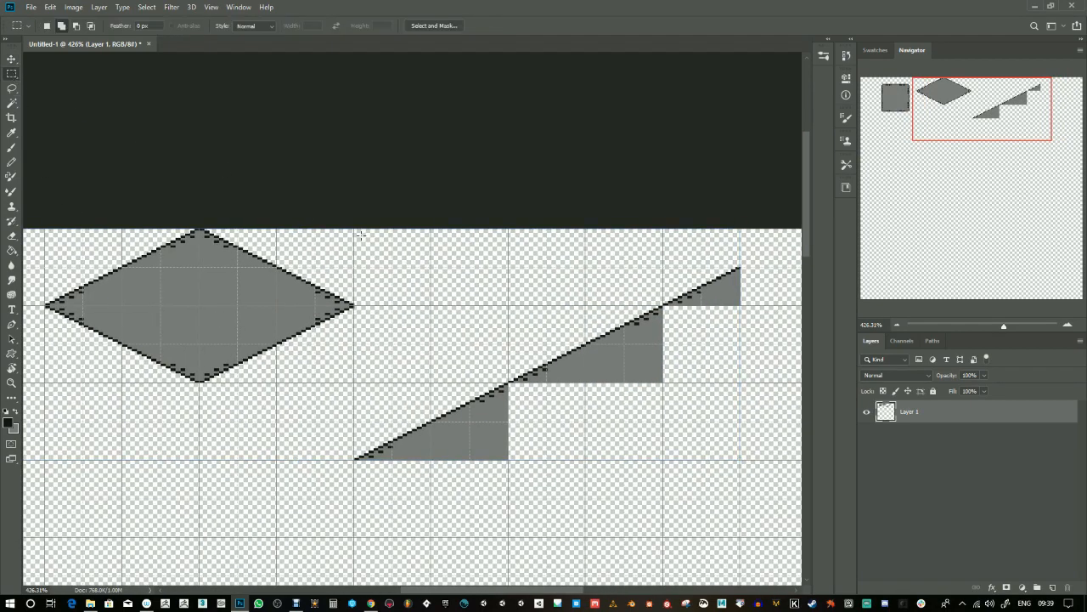
{"action": "left_click_drag", "start_coordinate": [295, 348], "coordinate": [482, 311]}
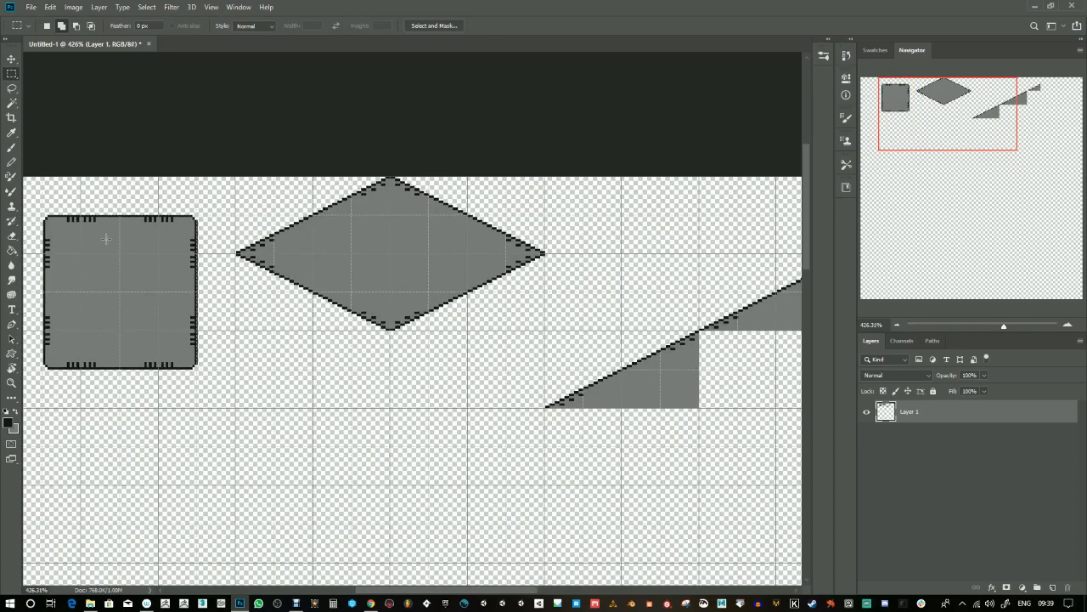
{"action": "left_click_drag", "start_coordinate": [279, 372], "coordinate": [405, 371]}
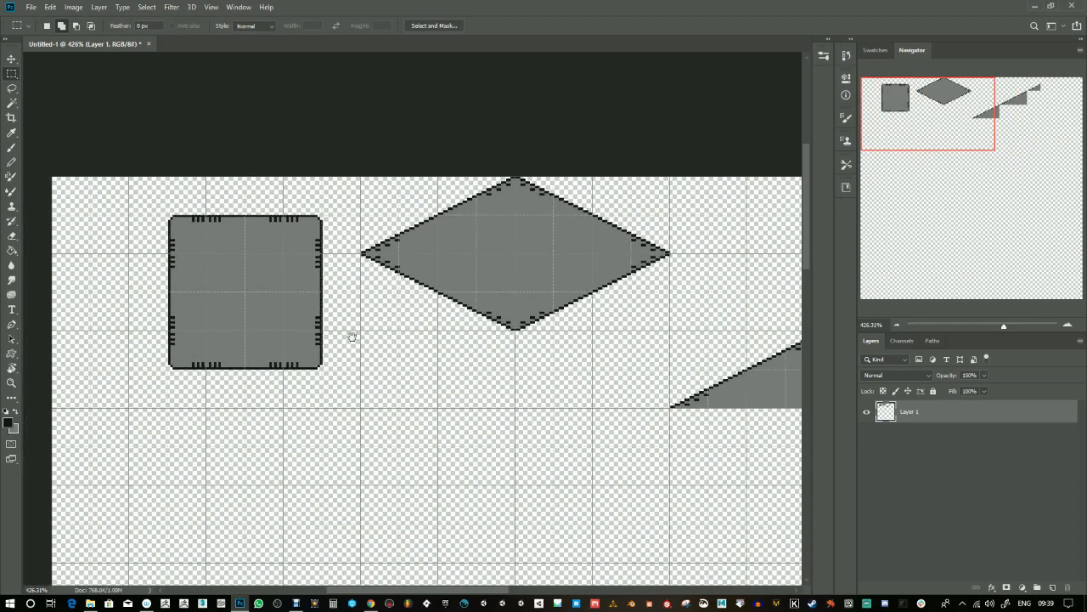
{"action": "left_click_drag", "start_coordinate": [235, 289], "coordinate": [283, 332]}
{"action": "left_click", "coordinate": [12, 58]}
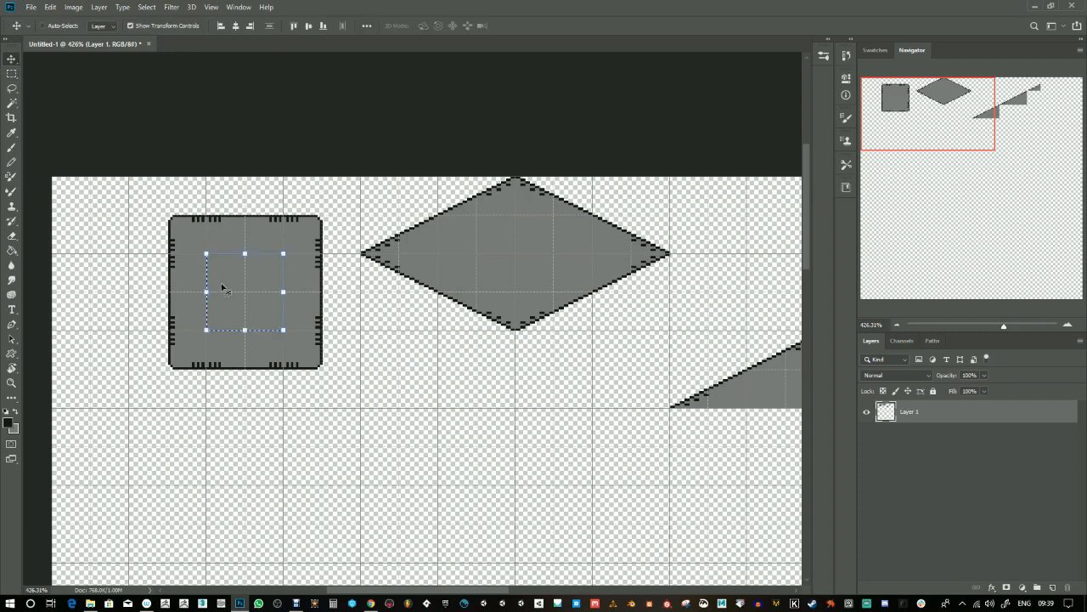
{"action": "left_click_drag", "start_coordinate": [245, 294], "coordinate": [400, 370]}
{"action": "left_click_drag", "start_coordinate": [584, 454], "coordinate": [326, 394]}
- Fill the empty cells beneath the rising edge with copies of the one-cell gray block, and deselect
{"action": "left_click_drag", "start_coordinate": [414, 367], "coordinate": [348, 357]}
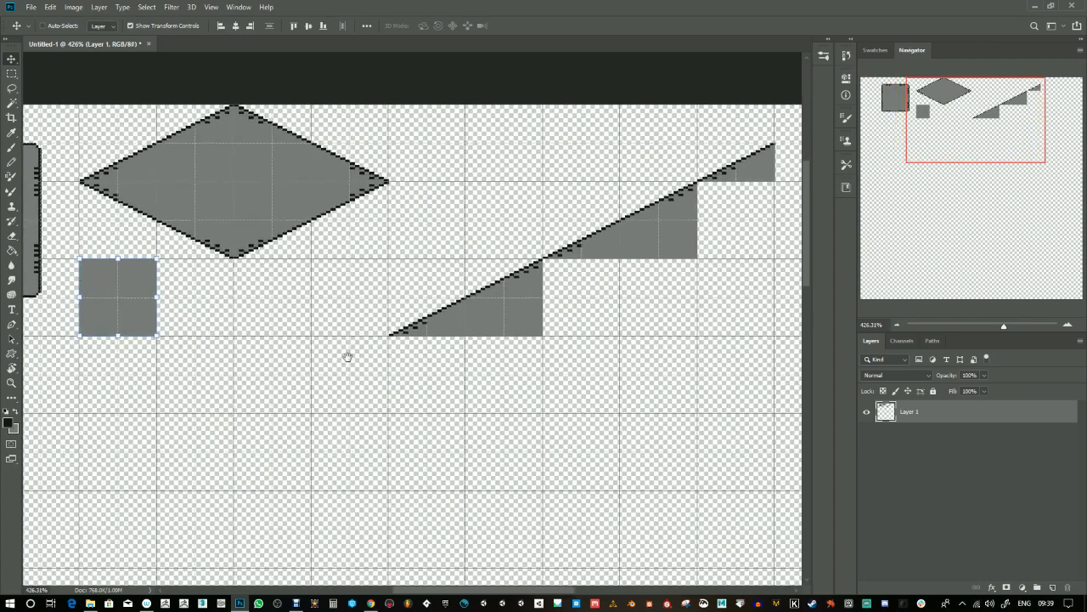
{"action": "left_click_drag", "start_coordinate": [129, 287], "coordinate": [591, 363]}
{"action": "key", "text": "ctrl+d"}
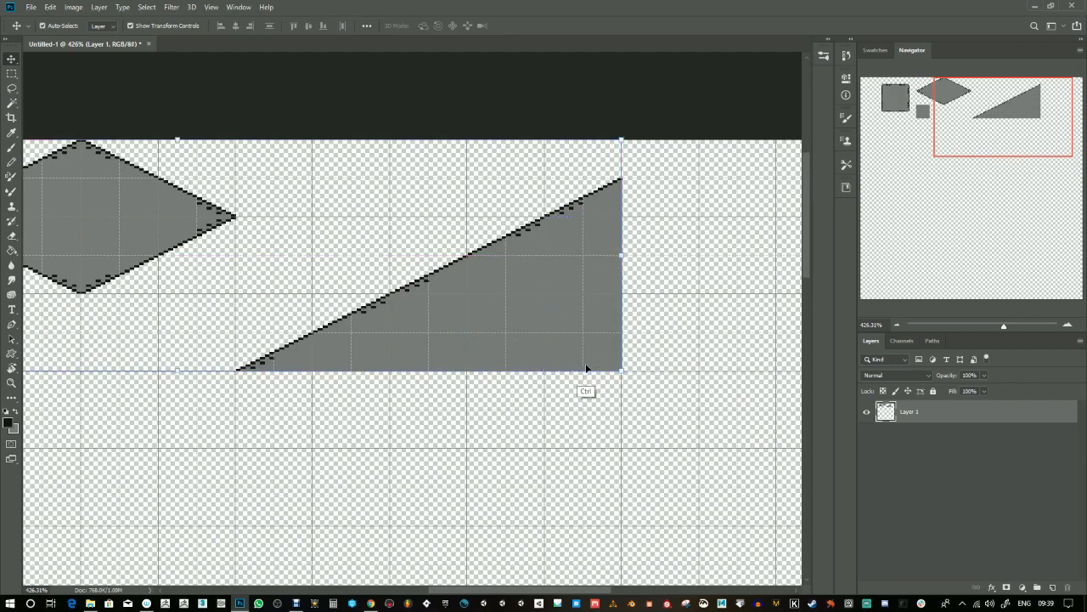
{"action": "left_click_drag", "start_coordinate": [469, 420], "coordinate": [546, 396]}
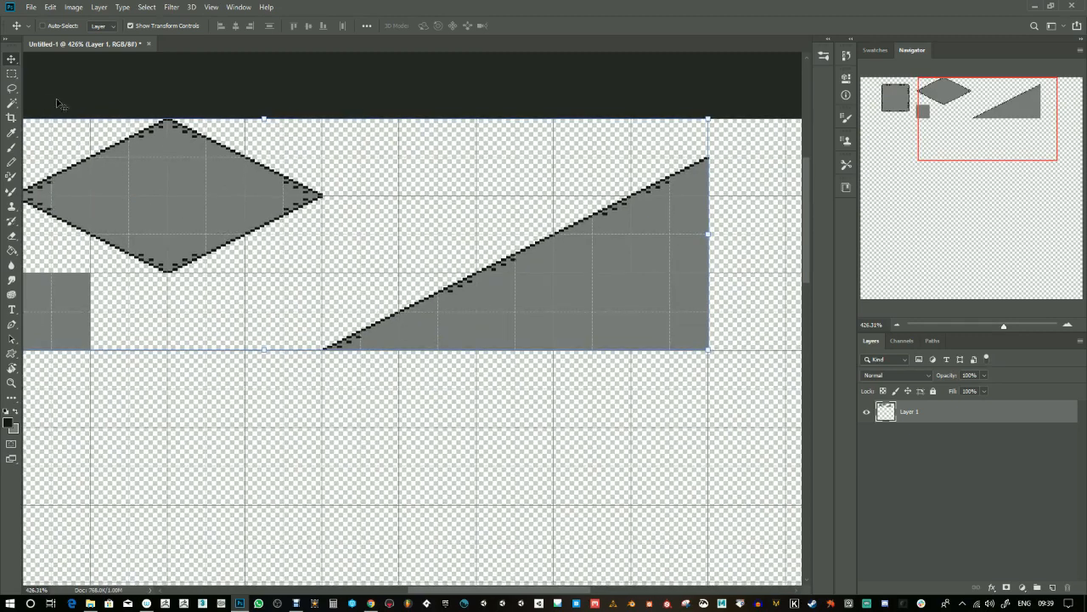
- Select the diamond's lower-right edge quarter, place three copies in a rising line beneath the large gray shape, and deselect
{"action": "left_click", "coordinate": [12, 73]}
{"action": "left_click_drag", "start_coordinate": [170, 197], "coordinate": [322, 272]}
{"action": "left_click", "coordinate": [11, 59]}
{"action": "left_click_drag", "start_coordinate": [286, 236], "coordinate": [481, 440]}
{"action": "left_click_drag", "start_coordinate": [627, 463], "coordinate": [471, 476]}
{"action": "left_click_drag", "start_coordinate": [297, 461], "coordinate": [605, 310]}
{"action": "scroll", "coordinate": [478, 381], "scroll_direction": "left", "scroll_amount": 5}
{"action": "key", "text": "ctrl+d"}
- Select a one-cell gray block inside the large shape and copy it into the gaps at the shape's lower-left side
{"action": "left_click", "coordinate": [12, 75]}
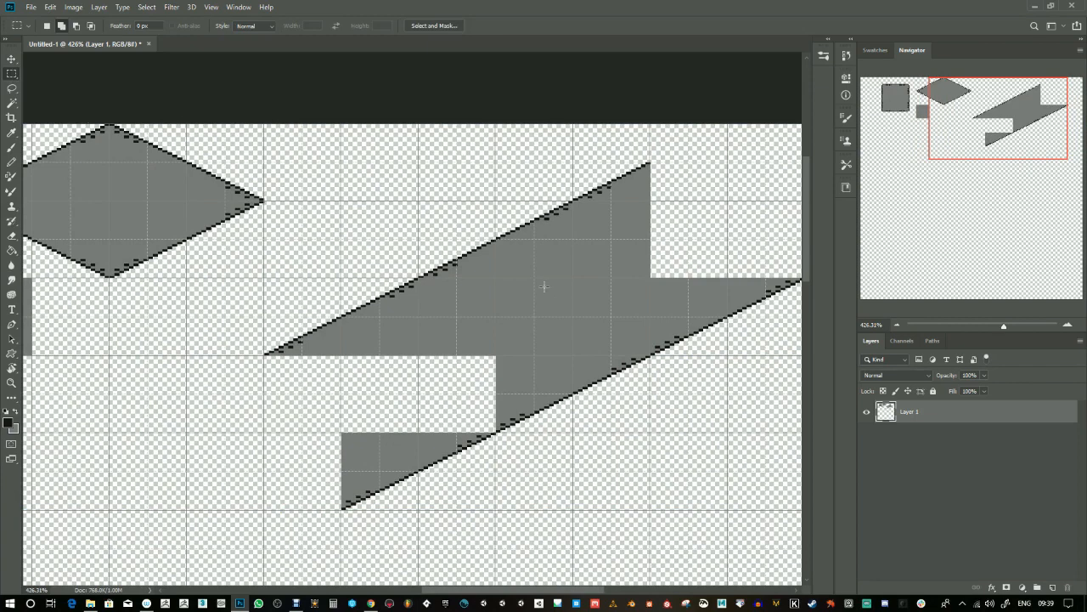
{"action": "left_click_drag", "start_coordinate": [536, 281], "coordinate": [603, 346]}
{"action": "left_click_drag", "start_coordinate": [610, 351], "coordinate": [610, 353]}
{"action": "left_click", "coordinate": [11, 58]}
{"action": "left_click_drag", "start_coordinate": [566, 313], "coordinate": [313, 384]}
{"action": "left_click_drag", "start_coordinate": [278, 460], "coordinate": [362, 413]}
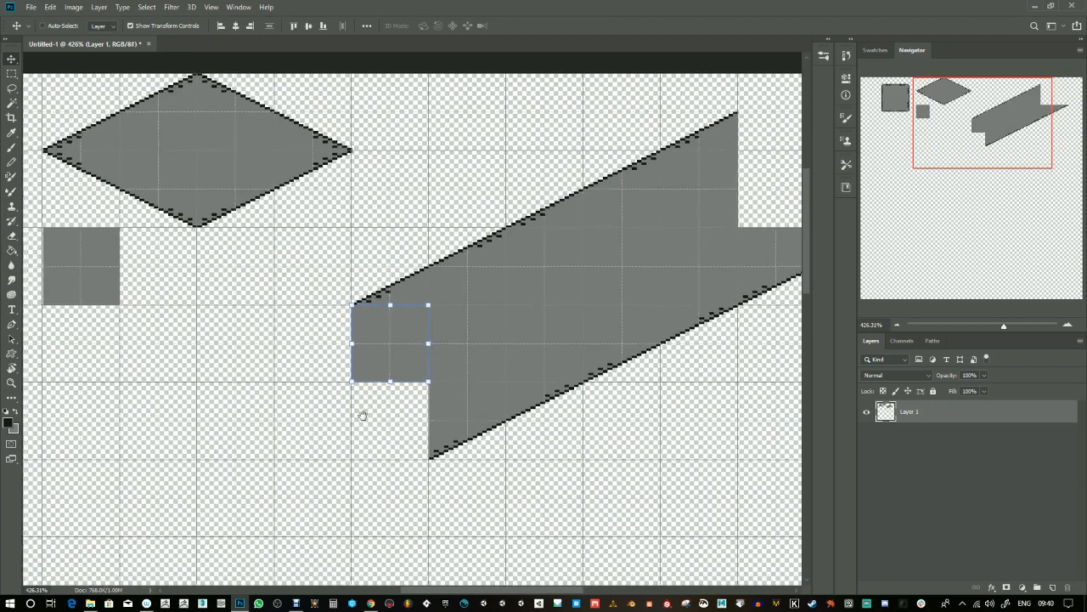
- Add the diamond's left half to the selection, copy it onto the large shape's left end as a pointed corner, and deselect
{"action": "left_click", "coordinate": [12, 74]}
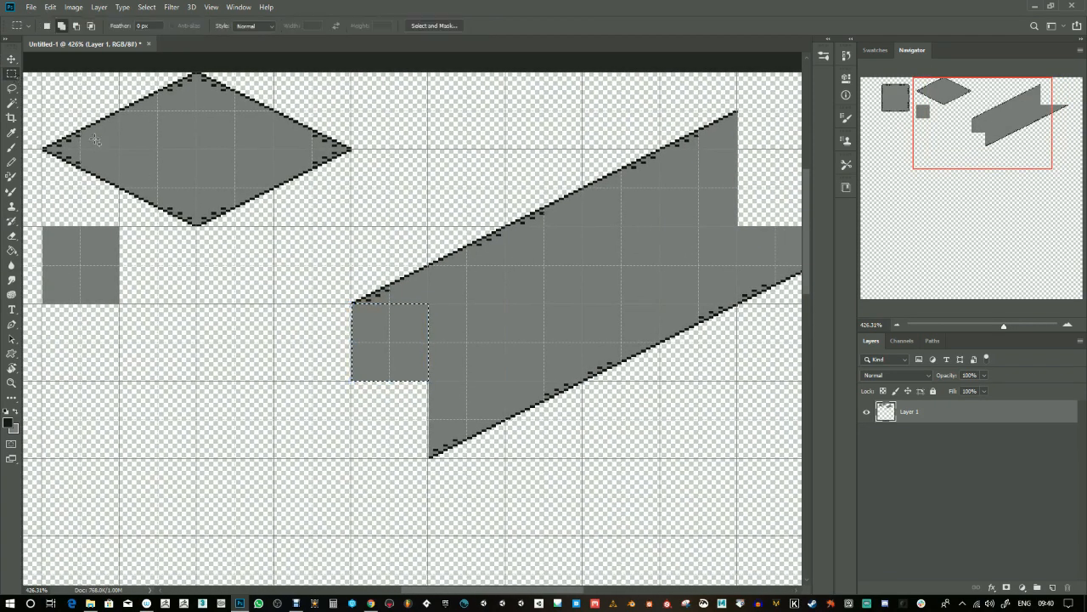
{"action": "left_click_drag", "start_coordinate": [109, 192], "coordinate": [176, 190]}
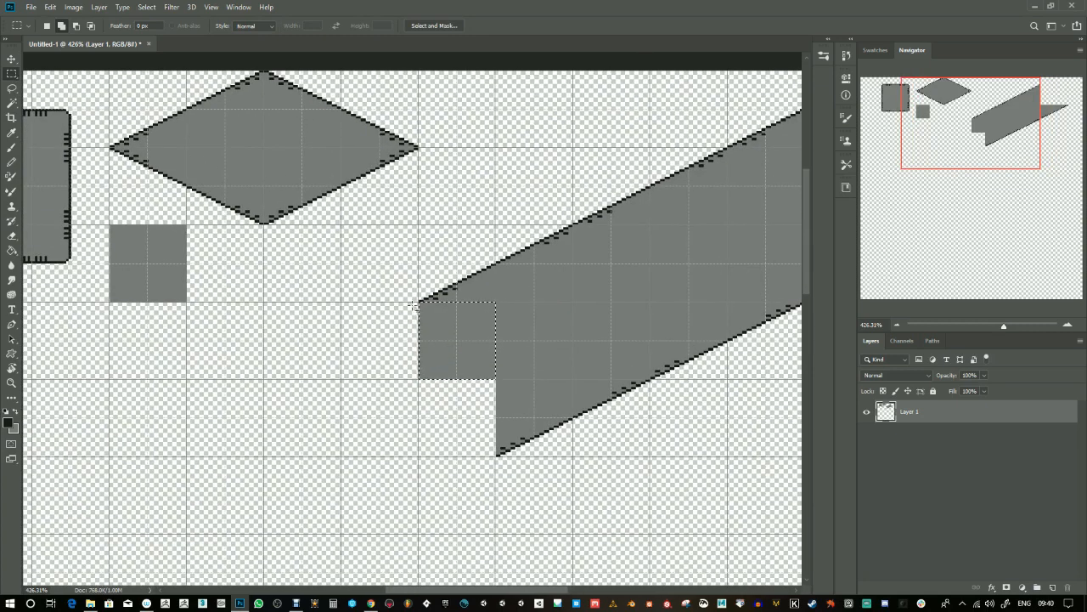
{"action": "left_click_drag", "start_coordinate": [264, 72], "coordinate": [109, 226]}
{"action": "key", "text": "v"}
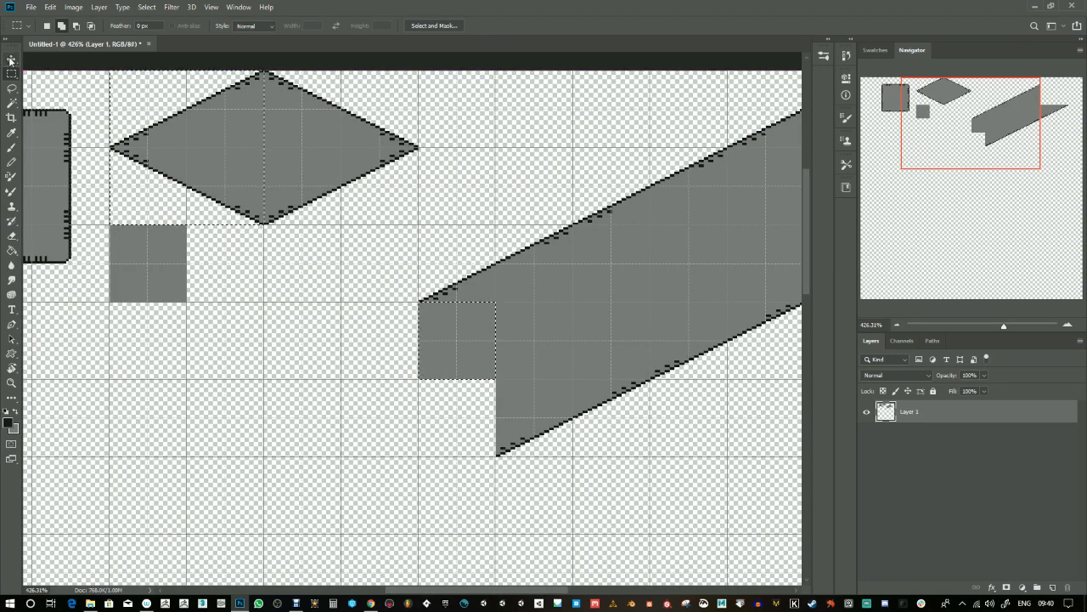
{"action": "left_click_drag", "start_coordinate": [249, 159], "coordinate": [405, 389]}
{"action": "left_click_drag", "start_coordinate": [562, 491], "coordinate": [494, 409]}
{"action": "key", "text": "ctrl+d"}
- Select the lowest two-cell-wide piece of the shape's lower edge, flip it horizontally, and move it two half-tile cells away along its row
{"action": "left_click", "coordinate": [12, 74]}
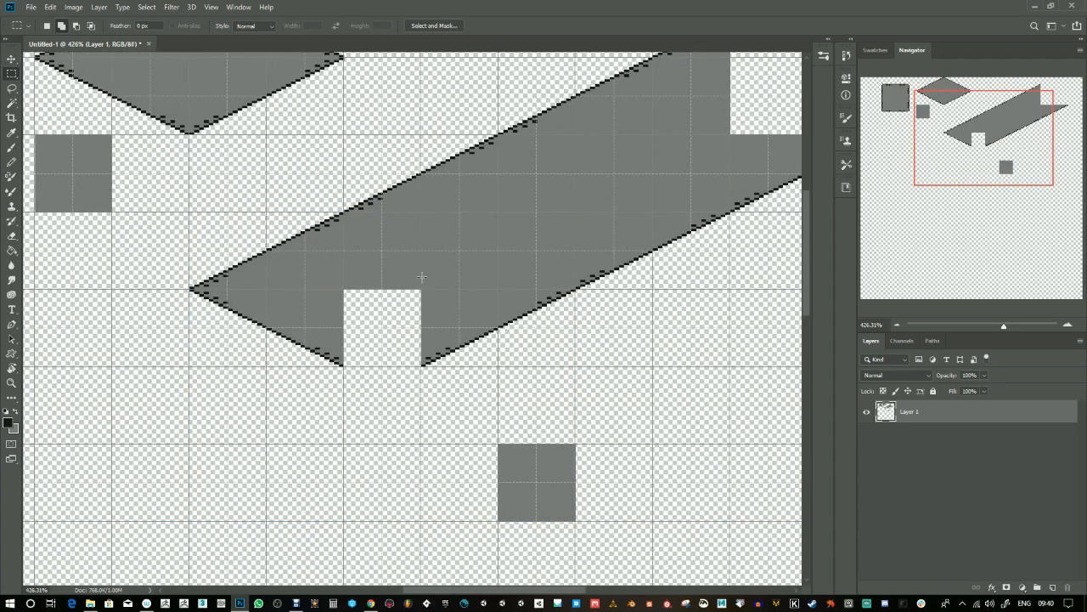
{"action": "left_click_drag", "start_coordinate": [423, 290], "coordinate": [578, 365]}
{"action": "key", "text": "ctrl+shift+h"}
{"action": "left_click_drag", "start_coordinate": [523, 313], "coordinate": [678, 330]}
{"action": "key", "text": "ctrl+z"}
{"action": "left_click", "coordinate": [12, 59]}
{"action": "left_click_drag", "start_coordinate": [540, 322], "coordinate": [694, 321]}
{"action": "left_click_drag", "start_coordinate": [685, 405], "coordinate": [576, 420]}
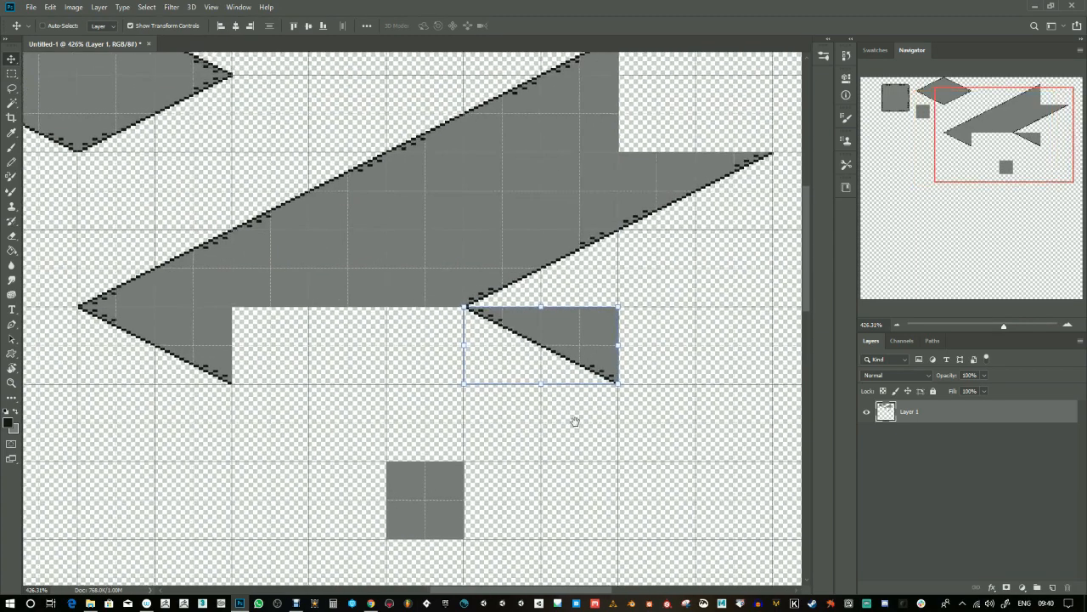
- Flip and rotate the moved edge piece until its gray fill lies below the descending line, and deselect
{"action": "key", "text": "ctrl+h"}
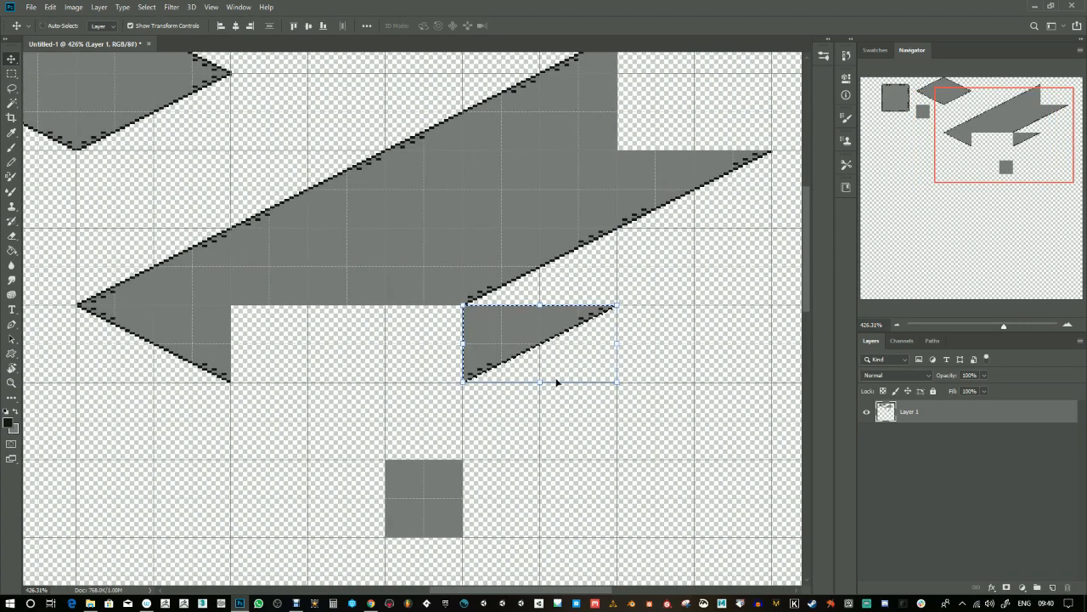
{"action": "key", "text": "ctrl+r"}
{"action": "key", "text": "ctrl+r"}
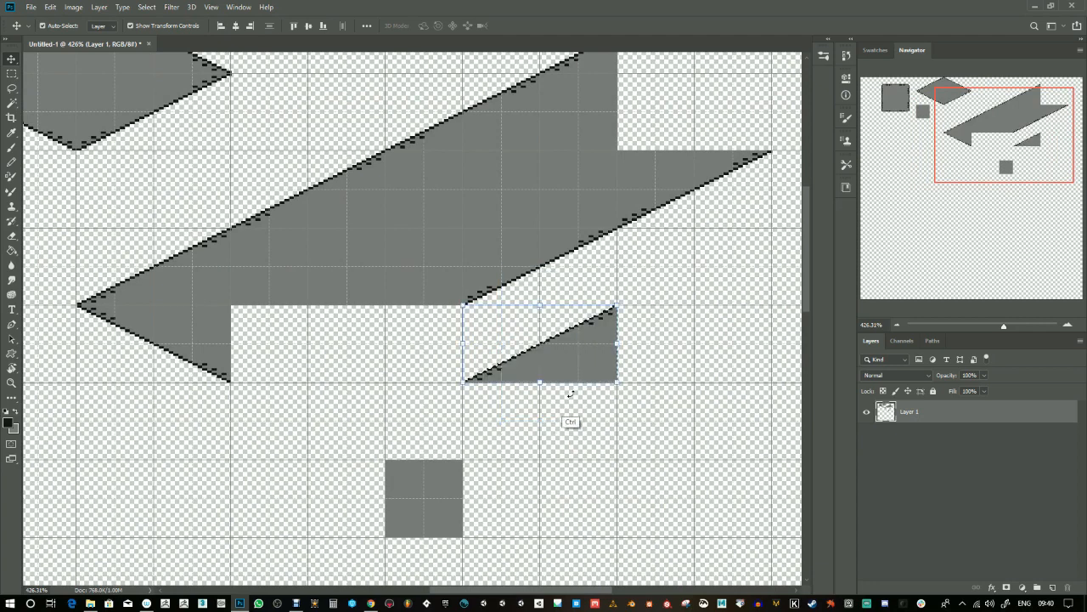
{"action": "key", "text": "ctrl+h"}
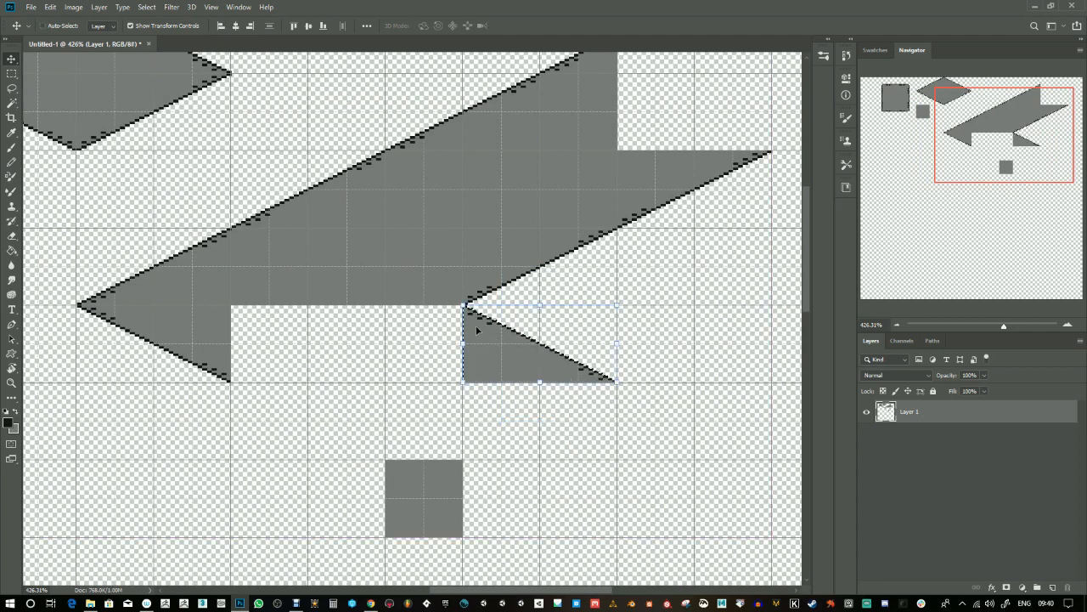
{"action": "key", "text": "Return"}
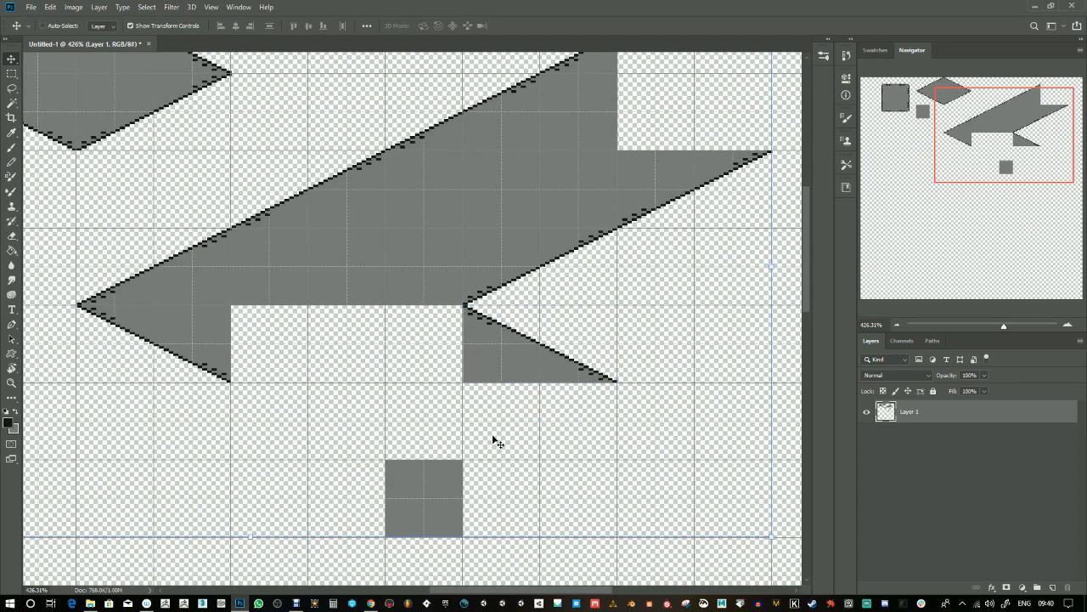
{"action": "left_click_drag", "start_coordinate": [508, 440], "coordinate": [536, 427]}
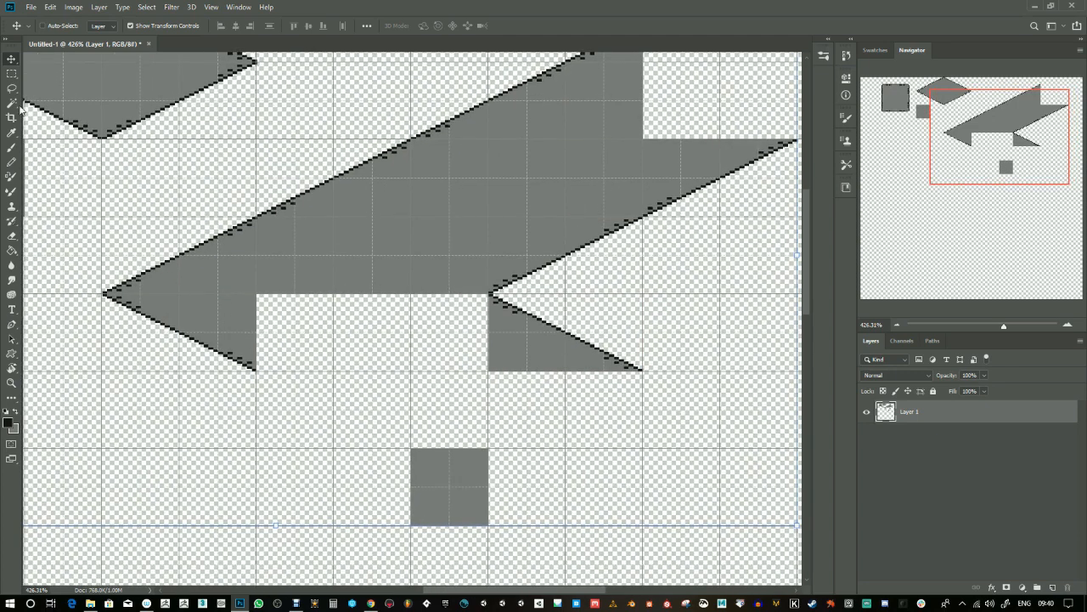
- Fill the large shape's bottom gap and extend its upper-right end with copies of the loose one-cell gray block, and deselect
{"action": "key", "text": "m"}
{"action": "left_click_drag", "start_coordinate": [411, 449], "coordinate": [447, 325]}
{"action": "left_click", "coordinate": [11, 57]}
{"action": "left_click_drag", "start_coordinate": [565, 385], "coordinate": [498, 464]}
{"action": "left_click_drag", "start_coordinate": [356, 438], "coordinate": [666, 140]}
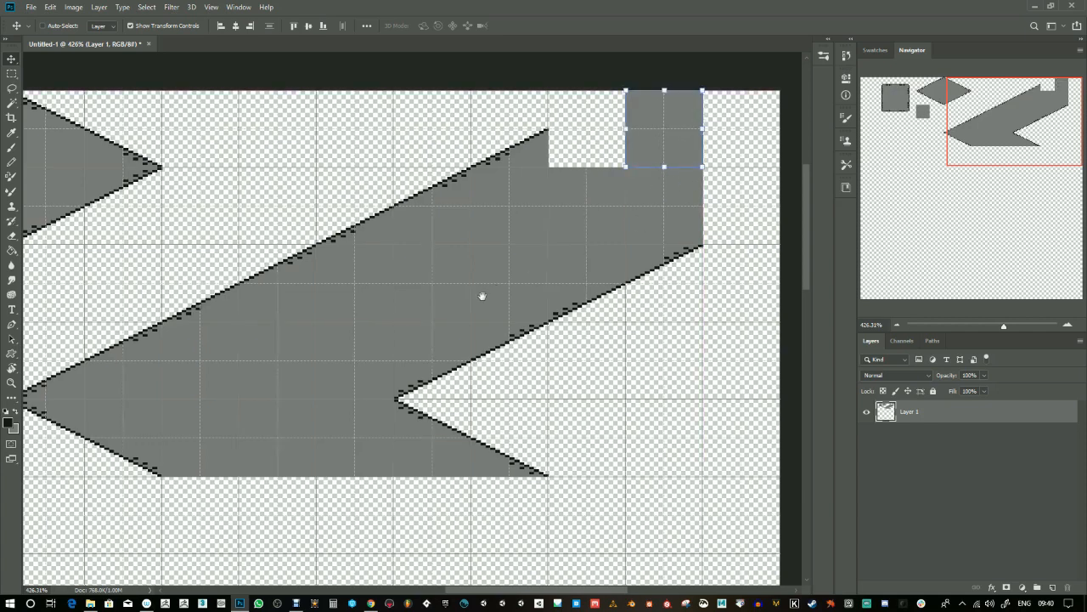
{"action": "left_click_drag", "start_coordinate": [481, 296], "coordinate": [510, 303]}
{"action": "key", "text": "ctrl+d"}
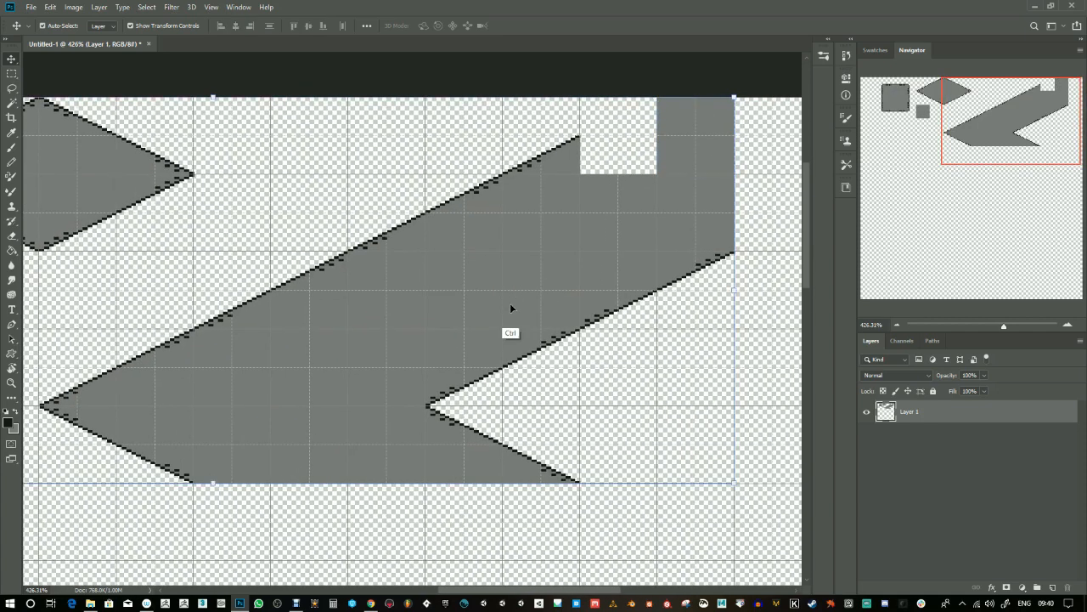
- Copy a stretch of the large shape's upper edge into the notch at the canvas's top edge, and deselect
{"action": "left_click", "coordinate": [11, 73]}
{"action": "left_click_drag", "start_coordinate": [425, 176], "coordinate": [624, 144]}
{"action": "key", "text": "v"}
{"action": "key", "text": "ctrl+d"}
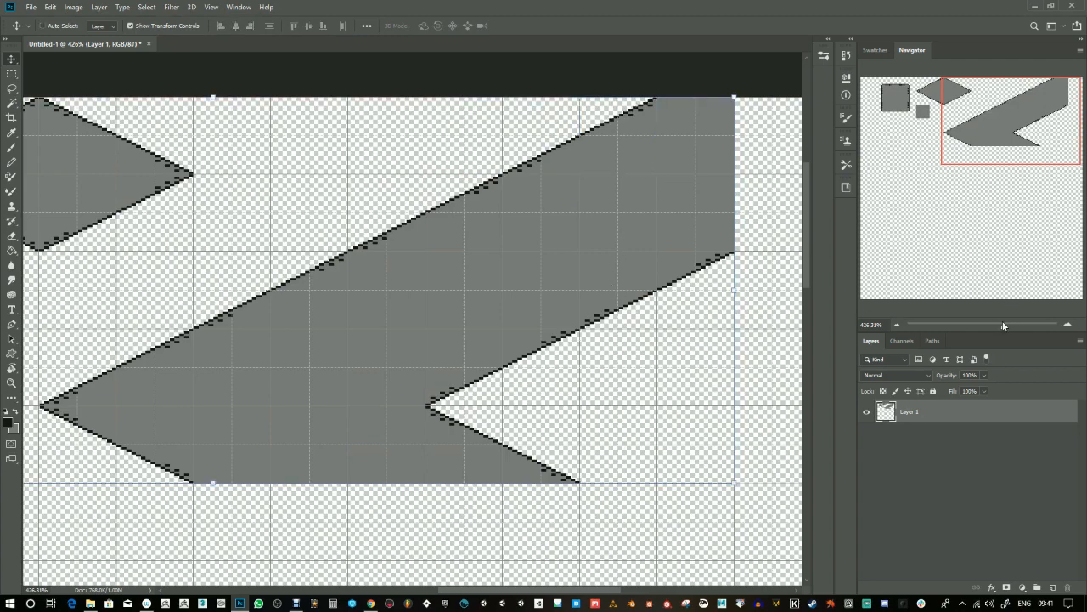
- Select the whole diamond tile and start a chain of copies in the empty area below the large gray shape
{"action": "left_click_drag", "start_coordinate": [1003, 325], "coordinate": [999, 319]}
{"action": "left_click_drag", "start_coordinate": [351, 246], "coordinate": [459, 232]}
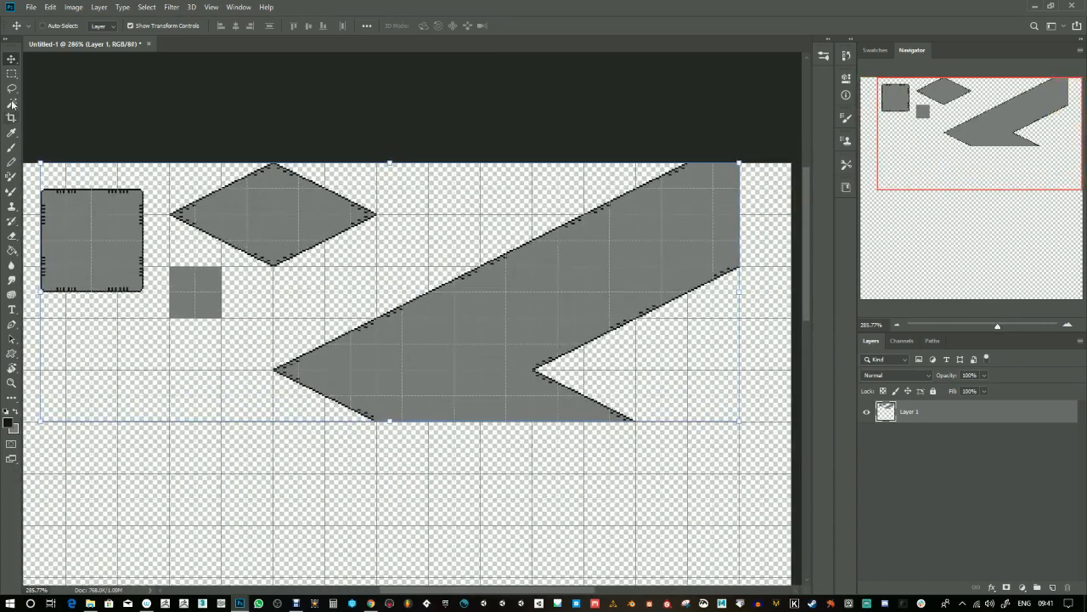
{"action": "left_click", "coordinate": [12, 73]}
{"action": "left_click_drag", "start_coordinate": [170, 161], "coordinate": [377, 265]}
{"action": "left_click", "coordinate": [11, 59]}
{"action": "left_click_drag", "start_coordinate": [358, 343], "coordinate": [491, 224]}
{"action": "left_click_drag", "start_coordinate": [413, 148], "coordinate": [385, 450], "text": "alt"}
{"action": "left_click_drag", "start_coordinate": [457, 488], "coordinate": [481, 396]}
- Extend the edge-to-edge chain of diamond copies to six tiles, deselect, and show the whole canvas at 100%
{"action": "left_click_drag", "start_coordinate": [412, 375], "coordinate": [583, 468], "text": "alt"}
{"action": "left_click_drag", "start_coordinate": [607, 517], "coordinate": [469, 430]}
{"action": "left_click_drag", "start_coordinate": [448, 387], "coordinate": [558, 446], "text": "alt"}
{"action": "left_click_drag", "start_coordinate": [517, 504], "coordinate": [448, 512]}
{"action": "left_click_drag", "start_coordinate": [512, 433], "coordinate": [601, 397], "text": "alt"}
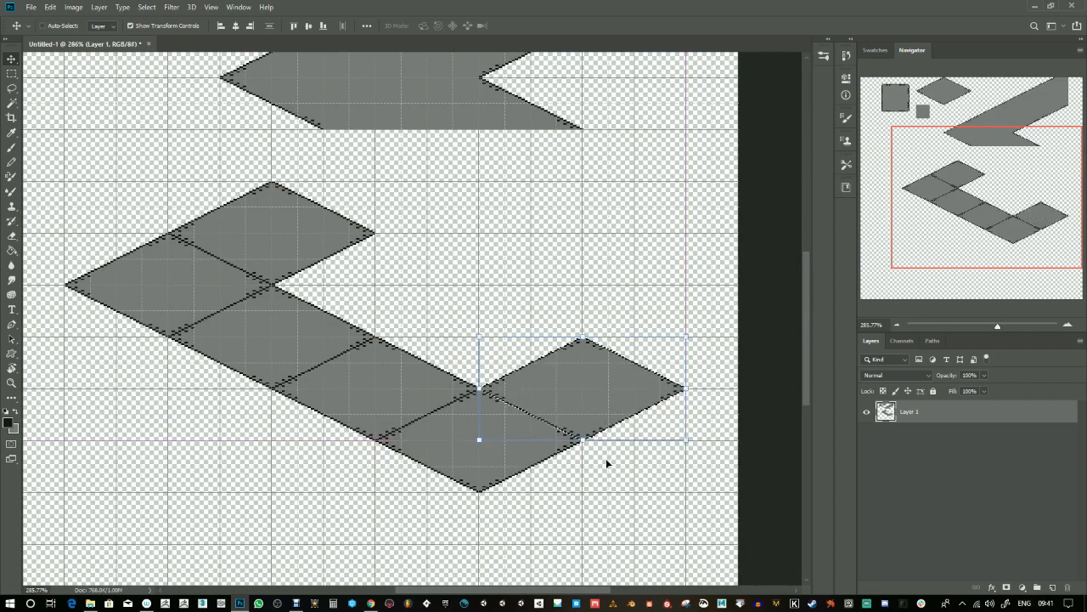
{"action": "key", "text": "ctrl+d"}
{"action": "left_click_drag", "start_coordinate": [984, 326], "coordinate": [992, 324]}
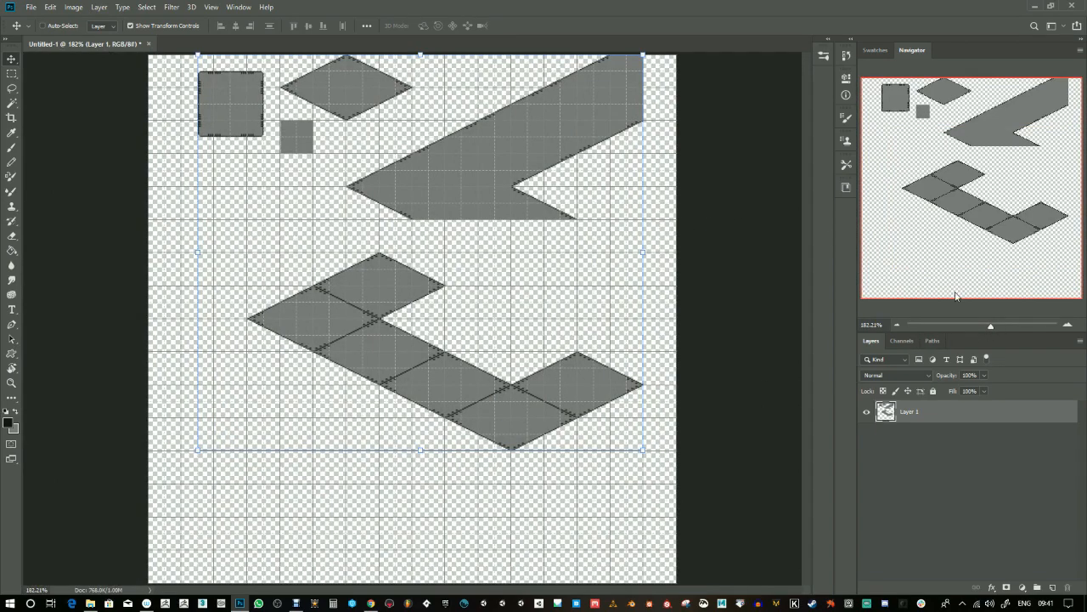
{"action": "left_click_drag", "start_coordinate": [989, 324], "coordinate": [988, 325]}
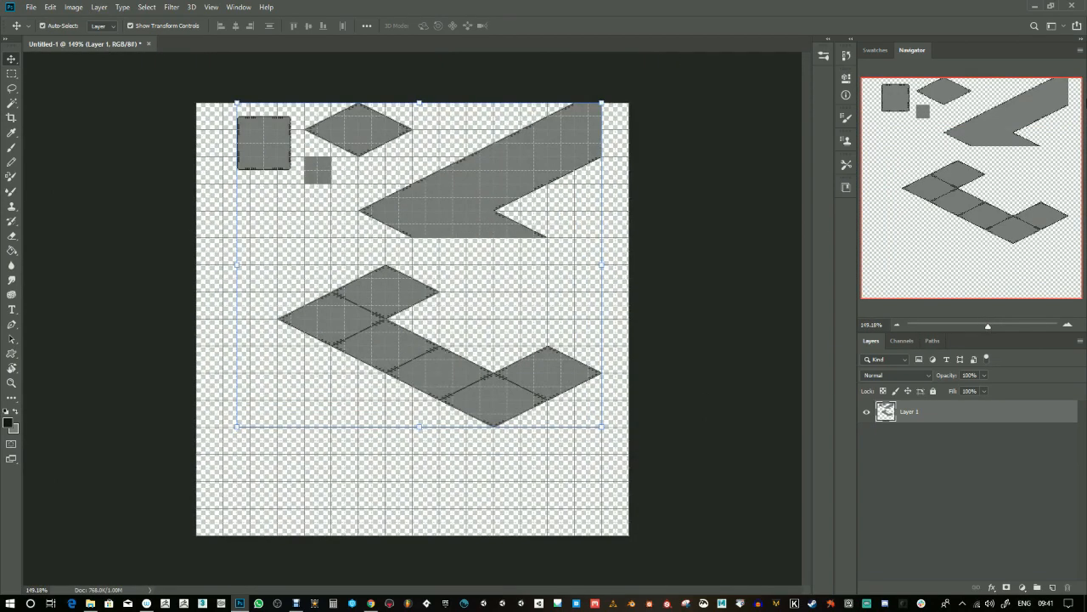
{"action": "key", "text": "ctrl+1"}
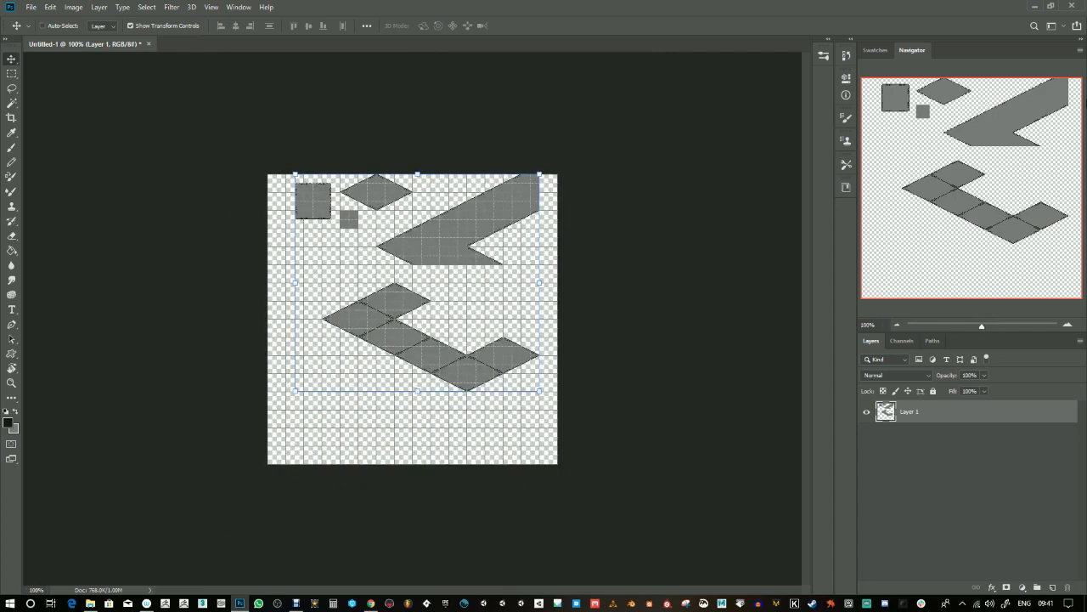
- Hide the grid and examine the tiles with the canvas fitted to the window, then at 100%, 200% and 300% zoom
{"action": "key", "text": "ctrl+apostrophe"}
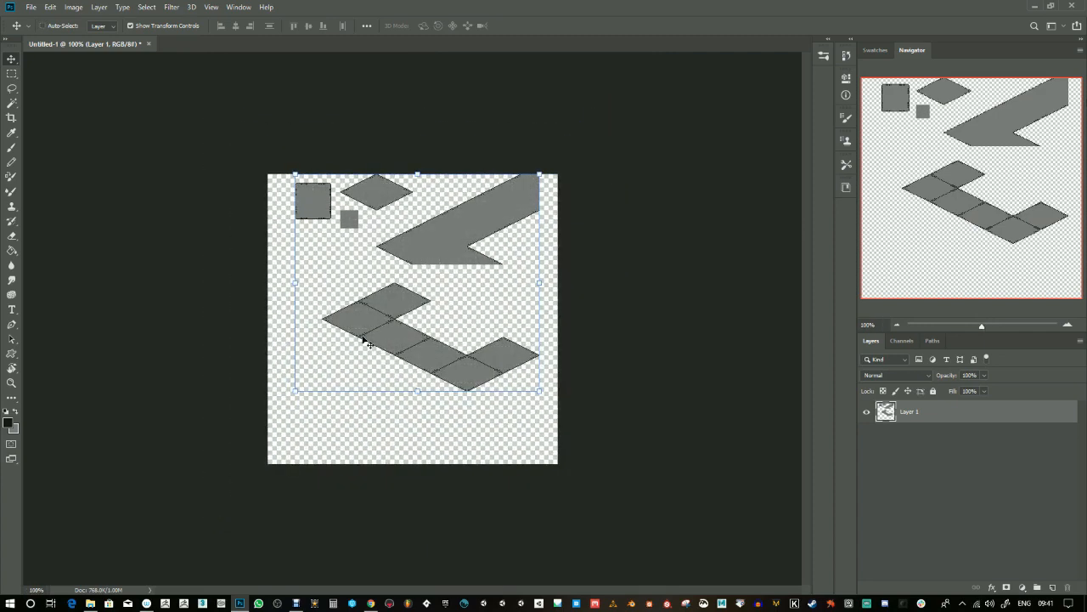
{"action": "left_click", "coordinate": [11, 74]}
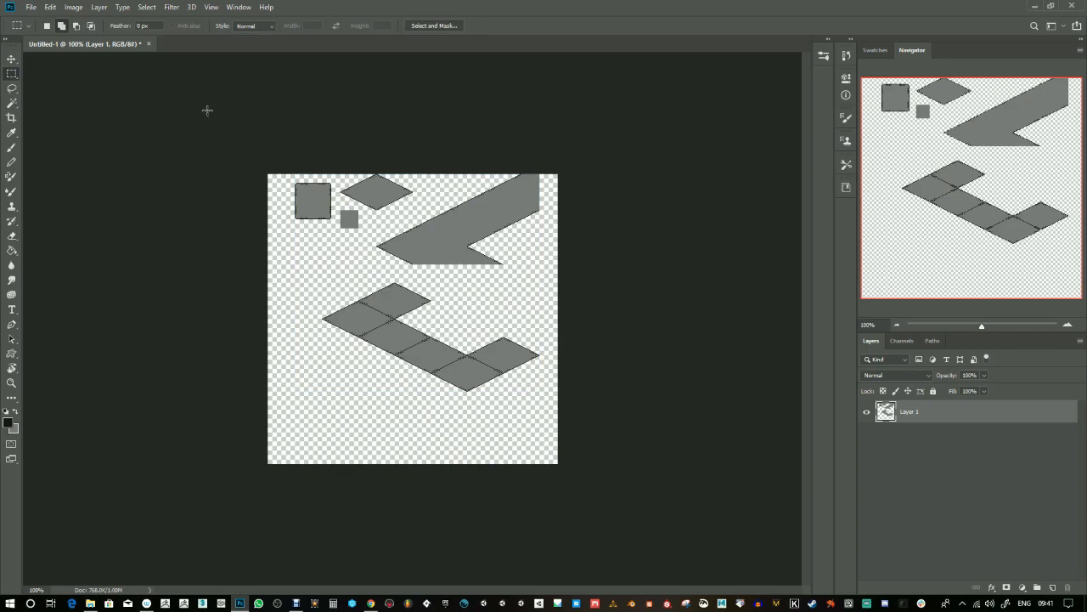
{"action": "key", "text": "ctrl+0"}
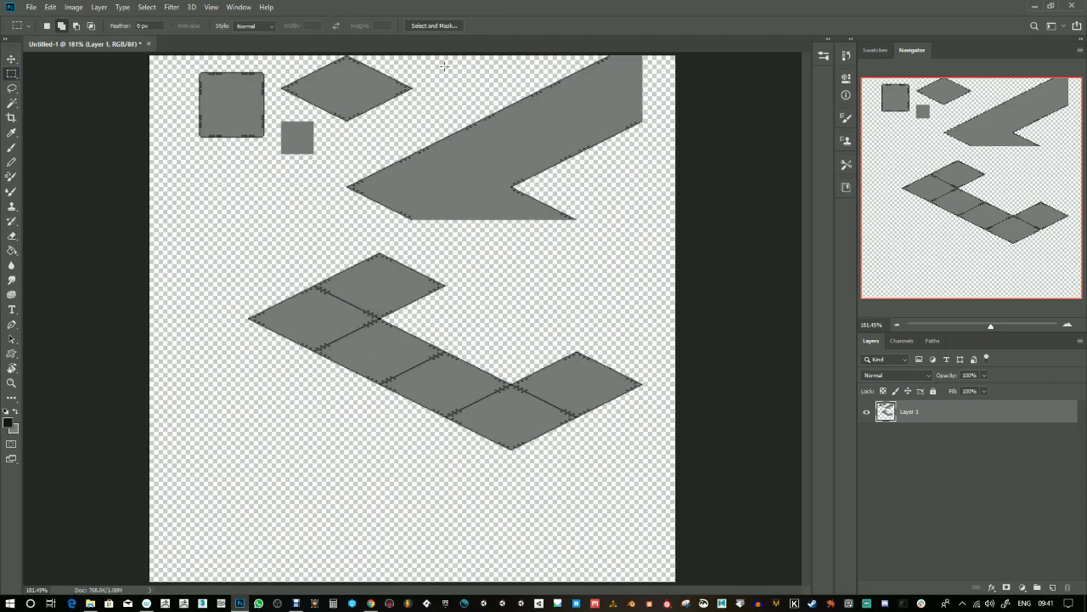
{"action": "key", "text": "ctrl+1"}
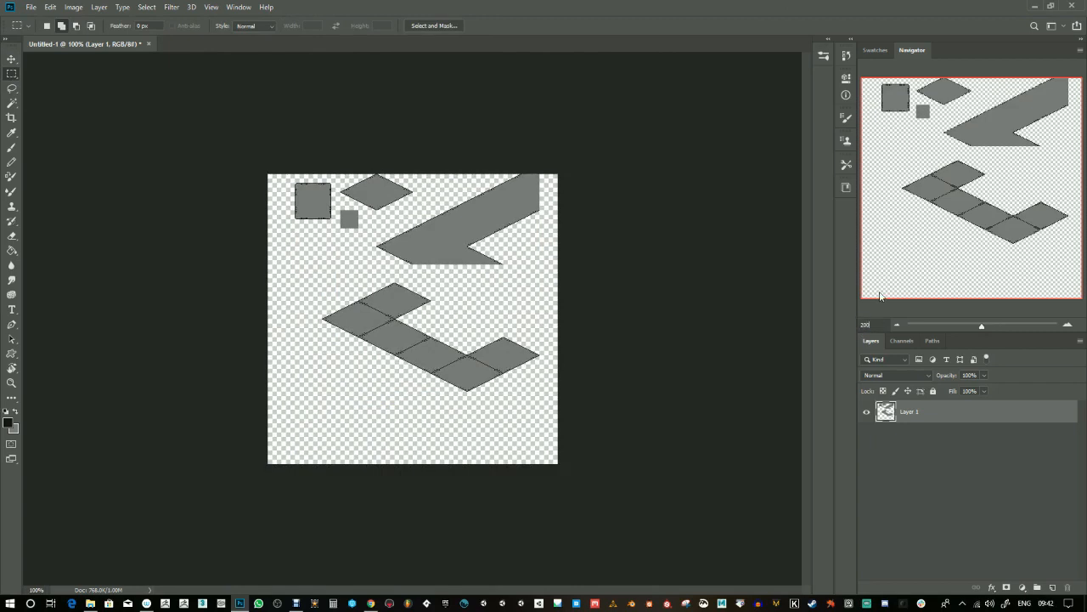
{"action": "key", "text": "Return"}
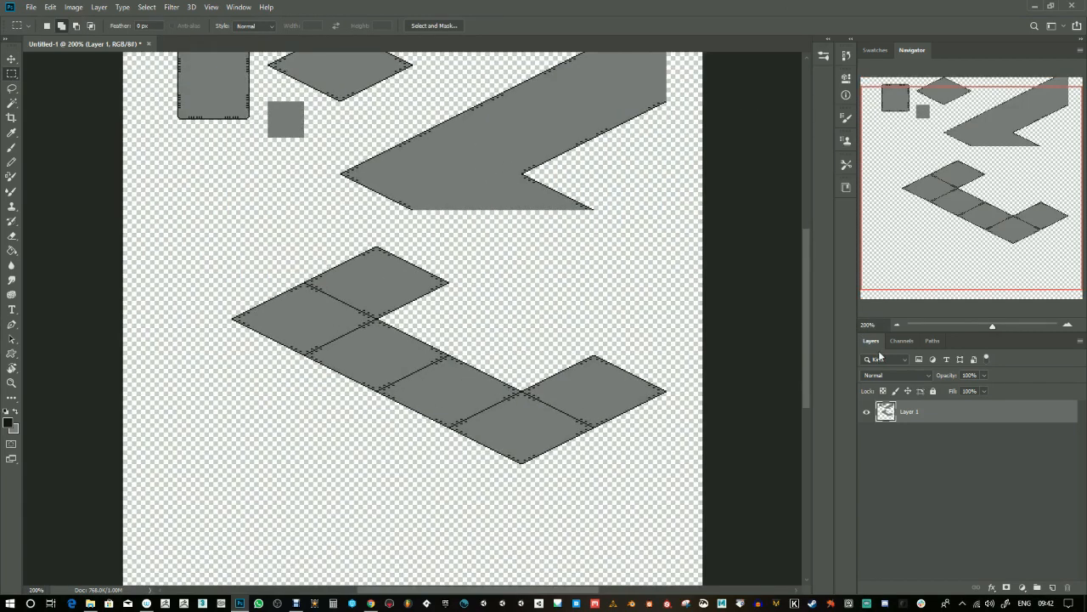
{"action": "type", "text": "3"}
{"action": "key", "text": "Return"}
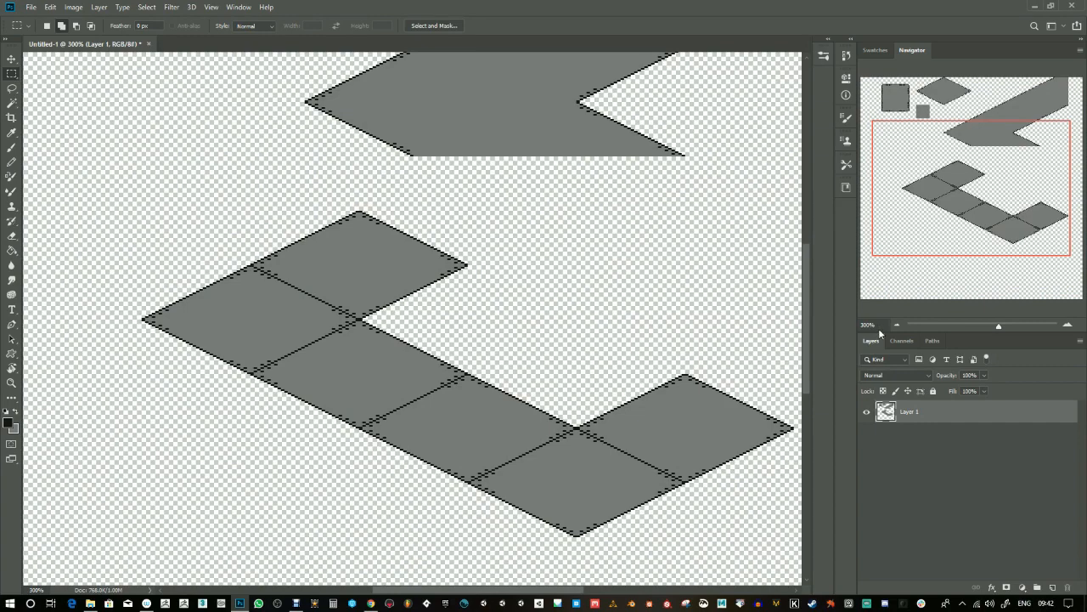
- Examine the pixel edges of the diamond chain at 400% and 800% zoom, and fit the whole canvas in view
{"action": "type", "text": "400"}
{"action": "key", "text": "Return"}
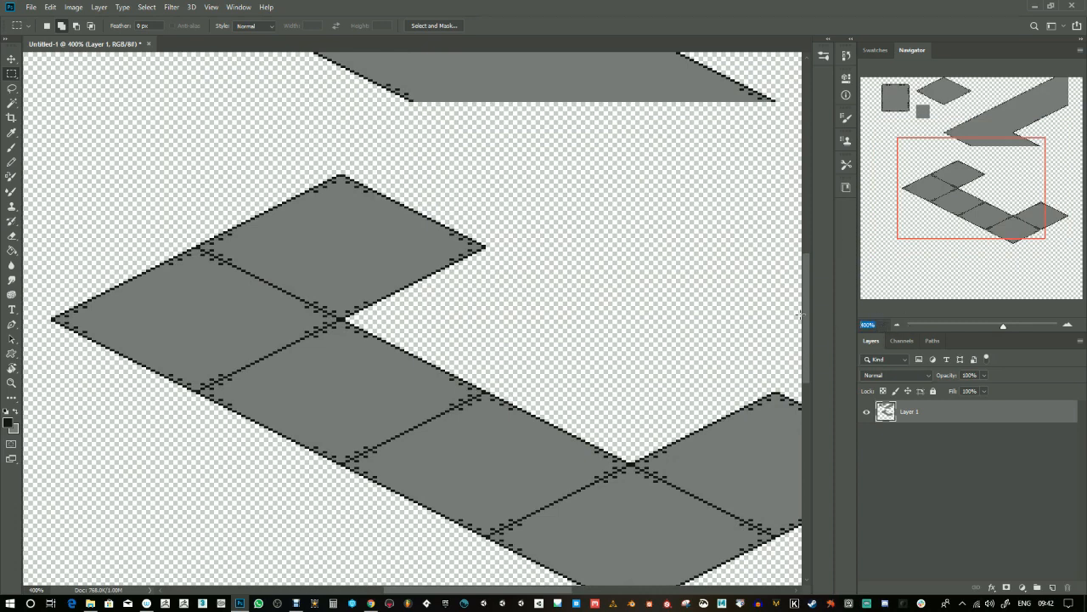
{"action": "type", "text": "800"}
{"action": "key", "text": "Return"}
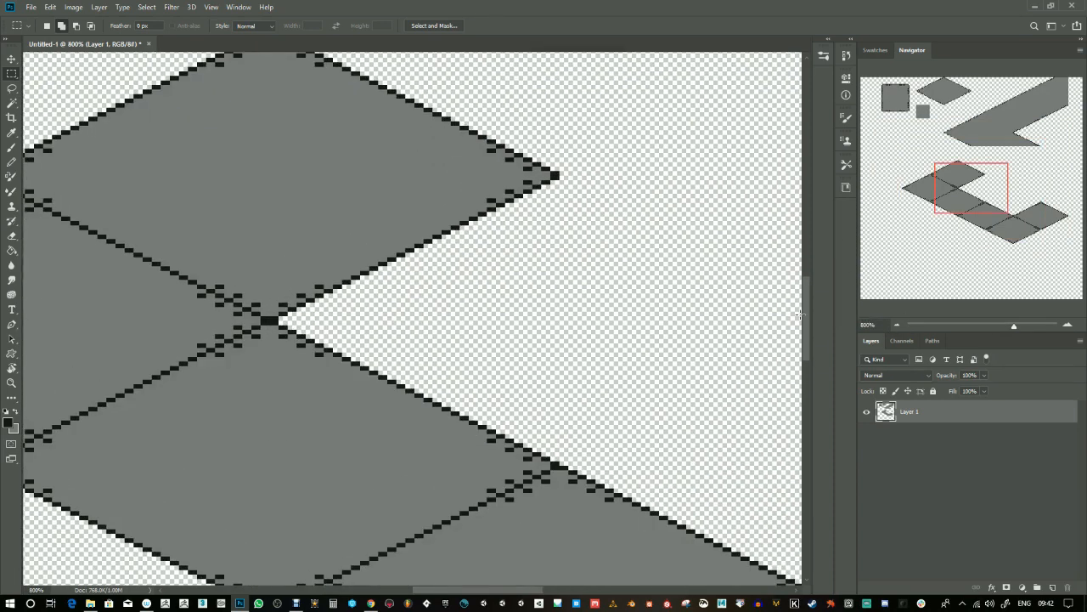
{"action": "left_click_drag", "start_coordinate": [977, 208], "coordinate": [956, 183]}
{"action": "left_click_drag", "start_coordinate": [1011, 323], "coordinate": [1006, 323]}
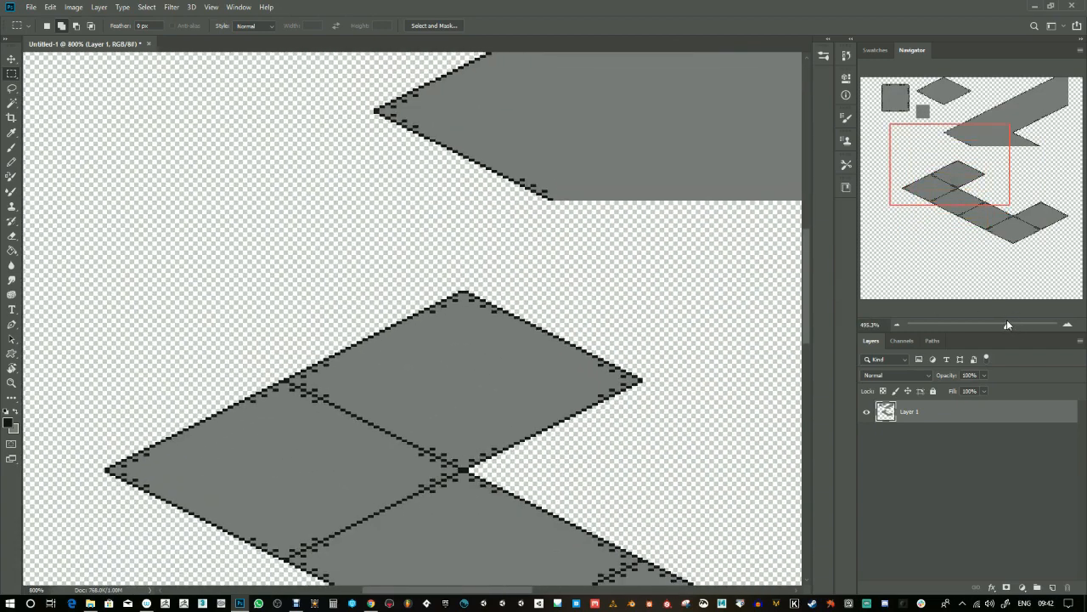
{"action": "key", "text": "Home"}
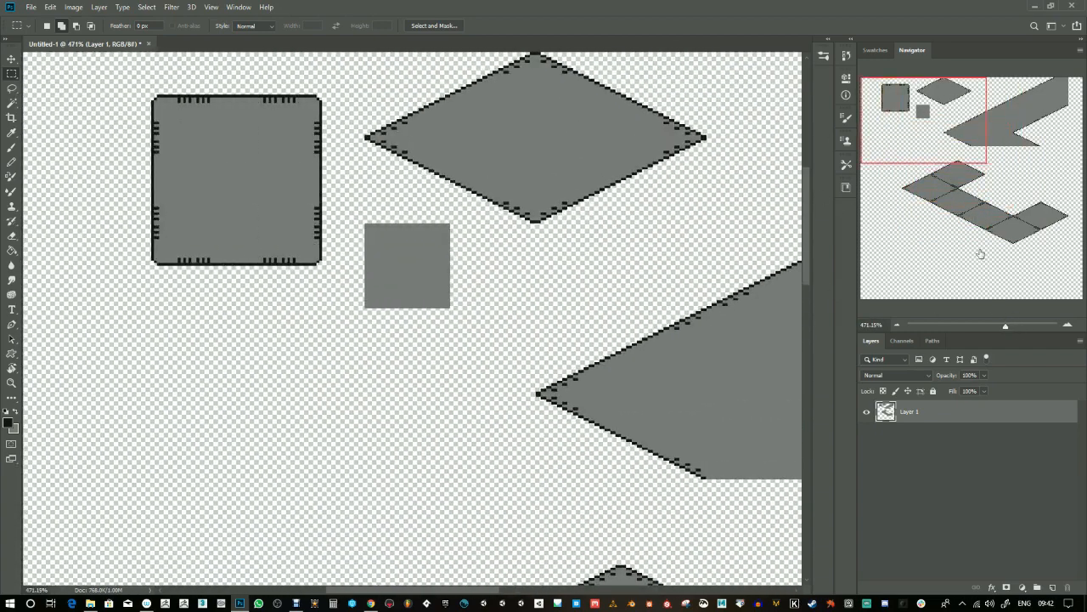
{"action": "key", "text": "ctrl+0"}
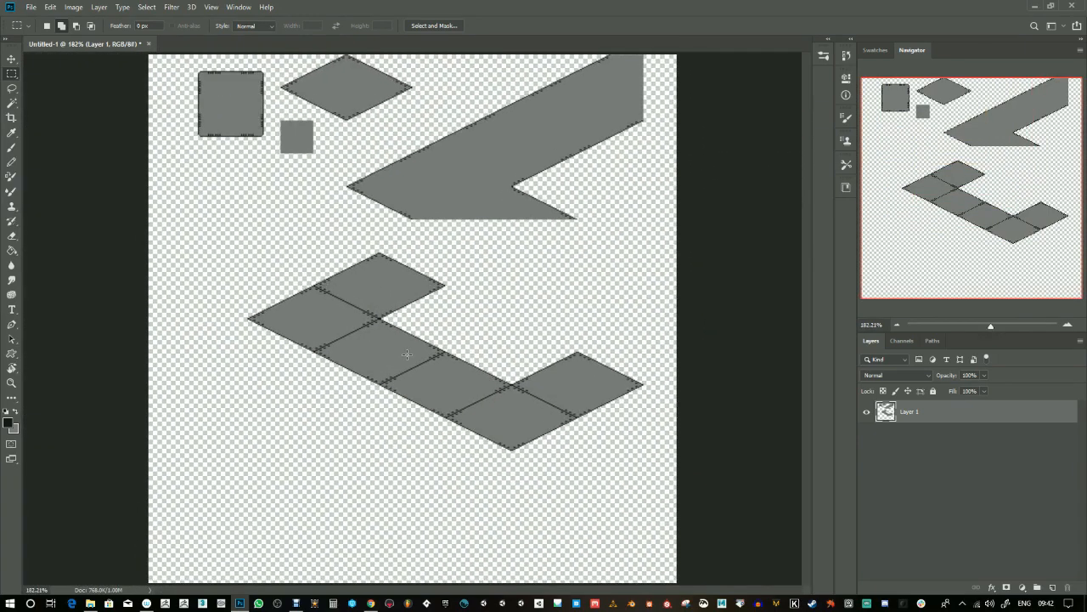
- Show the grid, duplicate the whole square tile into the empty area below it, and align the copy with the canvas's left edge
{"action": "key", "text": "ctrl+apostrophe"}
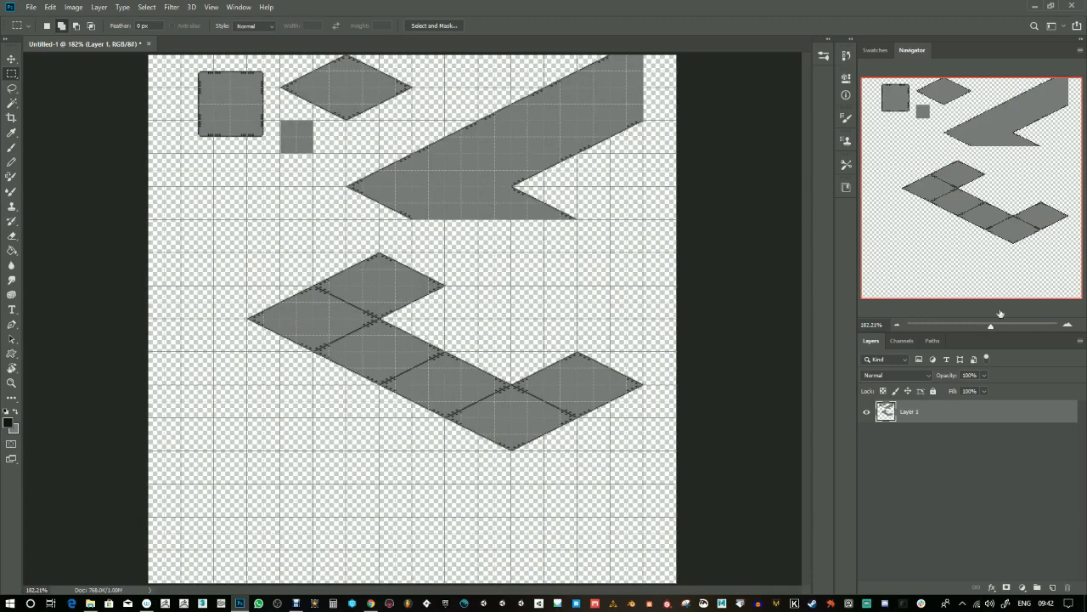
{"action": "left_click_drag", "start_coordinate": [993, 326], "coordinate": [1003, 326]}
{"action": "left_click_drag", "start_coordinate": [971, 182], "coordinate": [856, 119]}
{"action": "left_click_drag", "start_coordinate": [246, 263], "coordinate": [376, 365]}
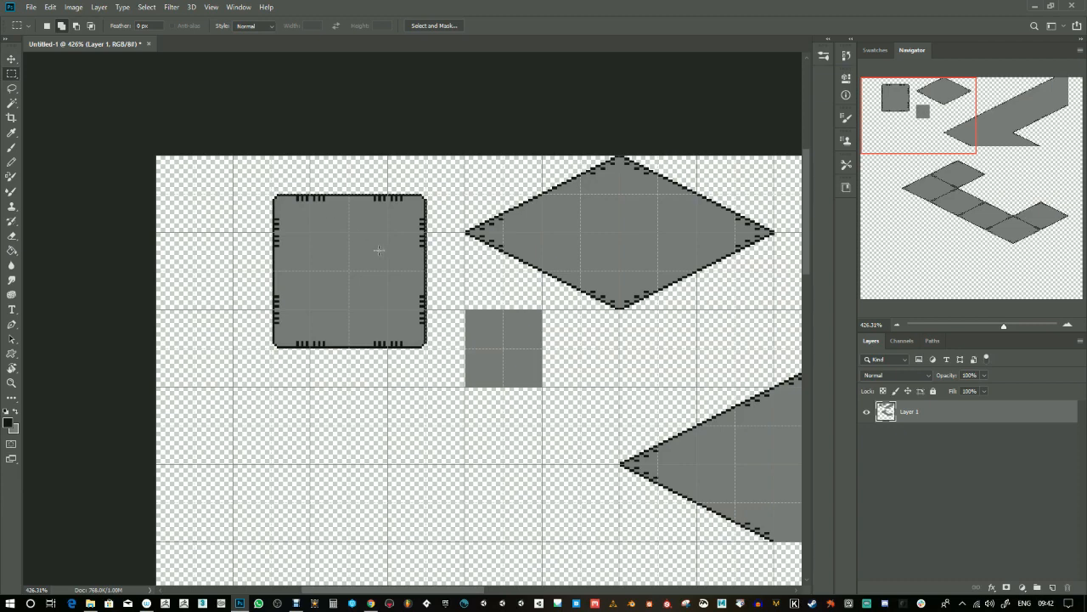
{"action": "left_click_drag", "start_coordinate": [272, 196], "coordinate": [426, 347]}
{"action": "left_click", "coordinate": [12, 59]}
{"action": "left_click_drag", "start_coordinate": [416, 379], "coordinate": [426, 260]}
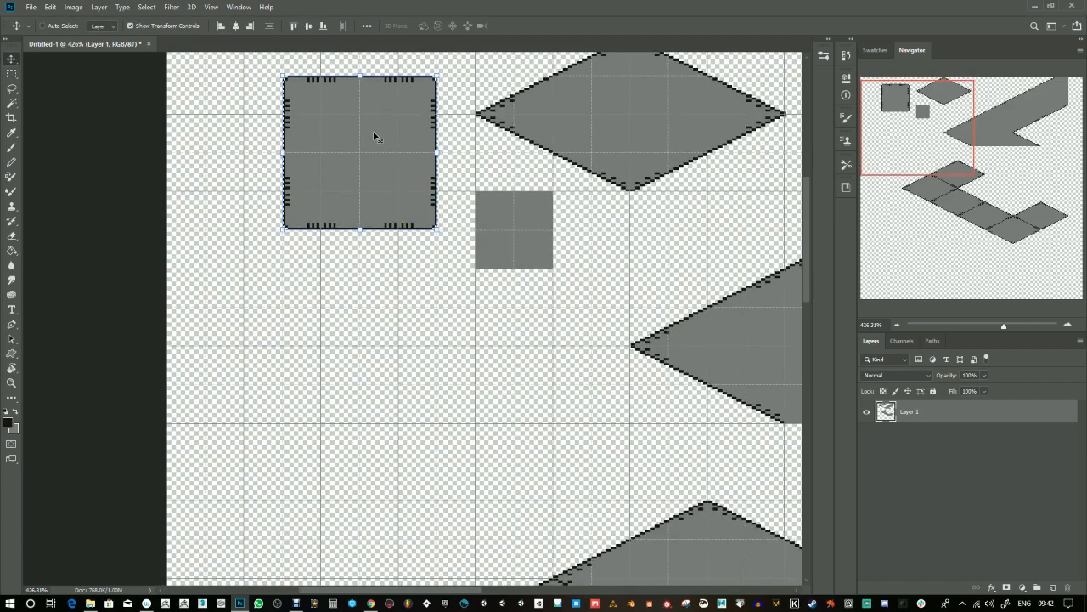
{"action": "left_click_drag", "start_coordinate": [373, 136], "coordinate": [333, 331]}
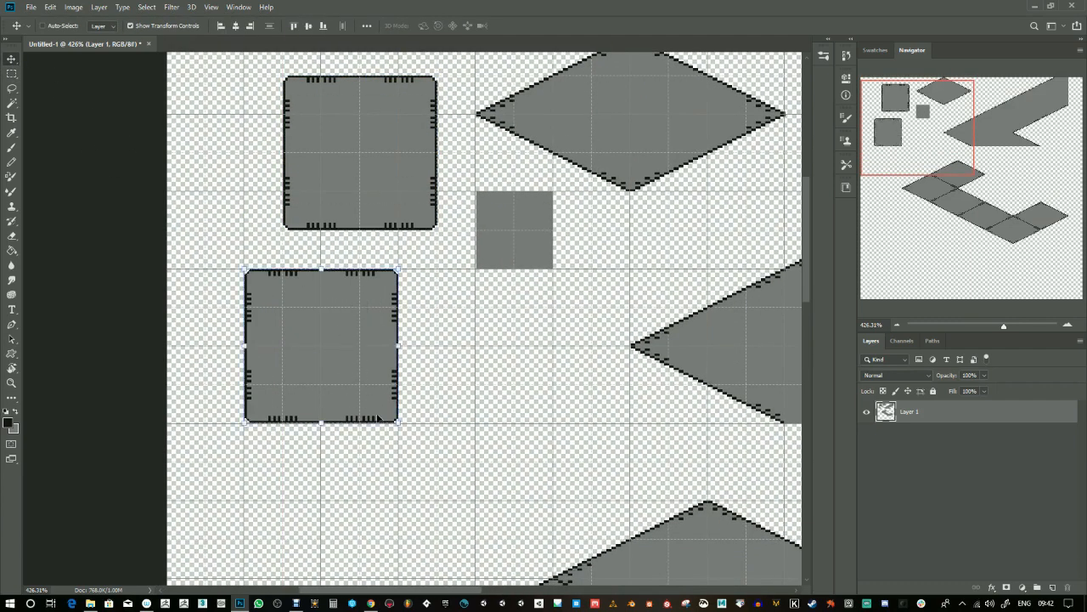
{"action": "left_click_drag", "start_coordinate": [356, 459], "coordinate": [406, 401]}
{"action": "left_click_drag", "start_coordinate": [392, 245], "coordinate": [315, 245]}
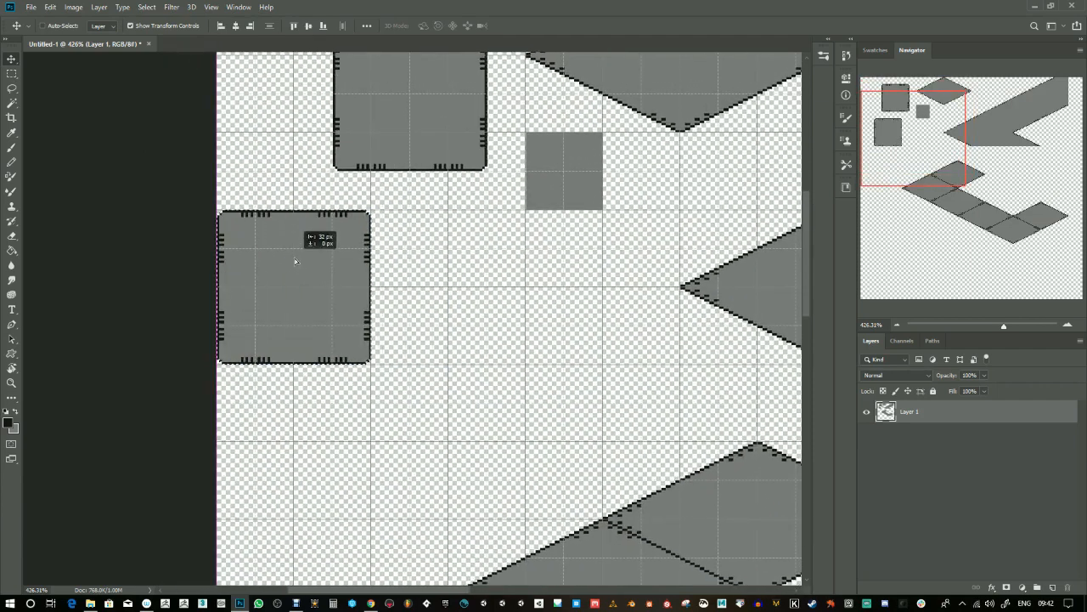
{"action": "left_click", "coordinate": [12, 75]}
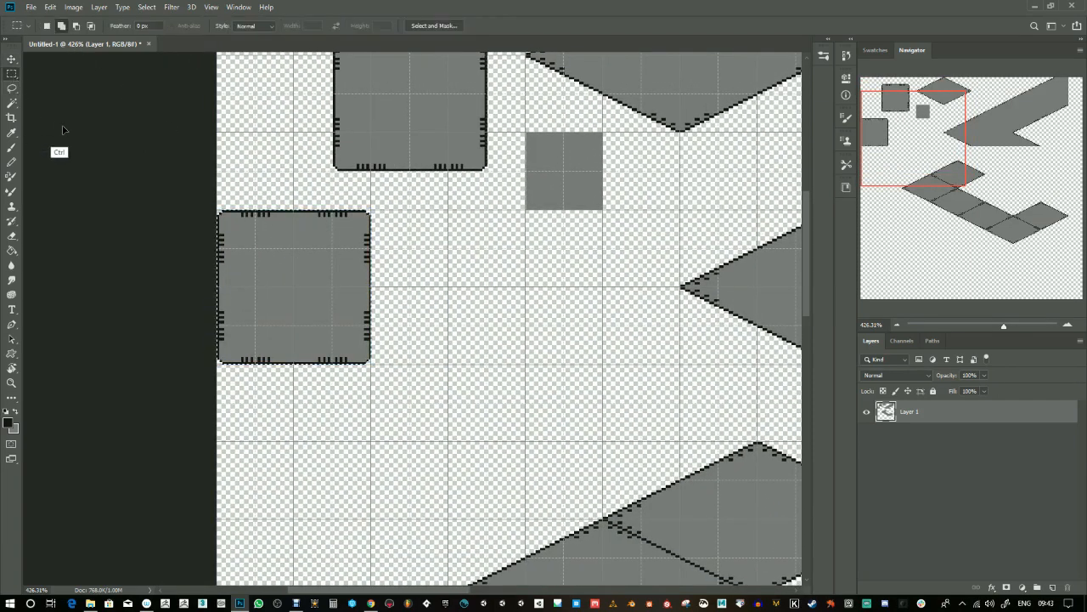
{"action": "left_click_drag", "start_coordinate": [293, 211], "coordinate": [372, 364]}
{"action": "left_click_drag", "start_coordinate": [454, 238], "coordinate": [467, 319]}
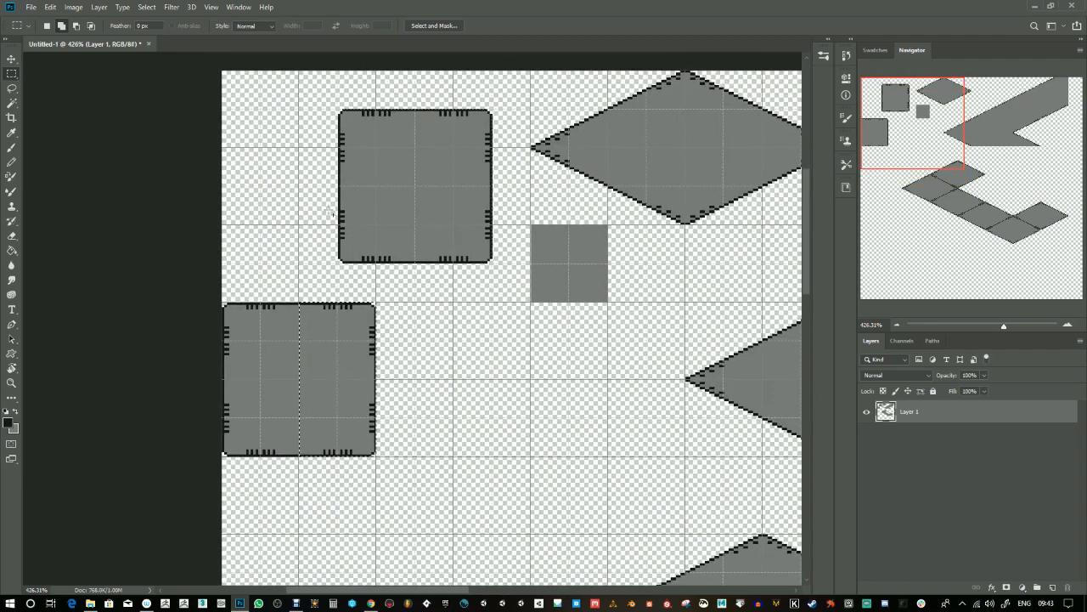
{"action": "left_click_drag", "start_coordinate": [408, 345], "coordinate": [384, 198]}
{"action": "left_click_drag", "start_coordinate": [405, 281], "coordinate": [302, 150]}
{"action": "scroll", "coordinate": [522, 170], "scroll_direction": "right", "scroll_amount": 3}
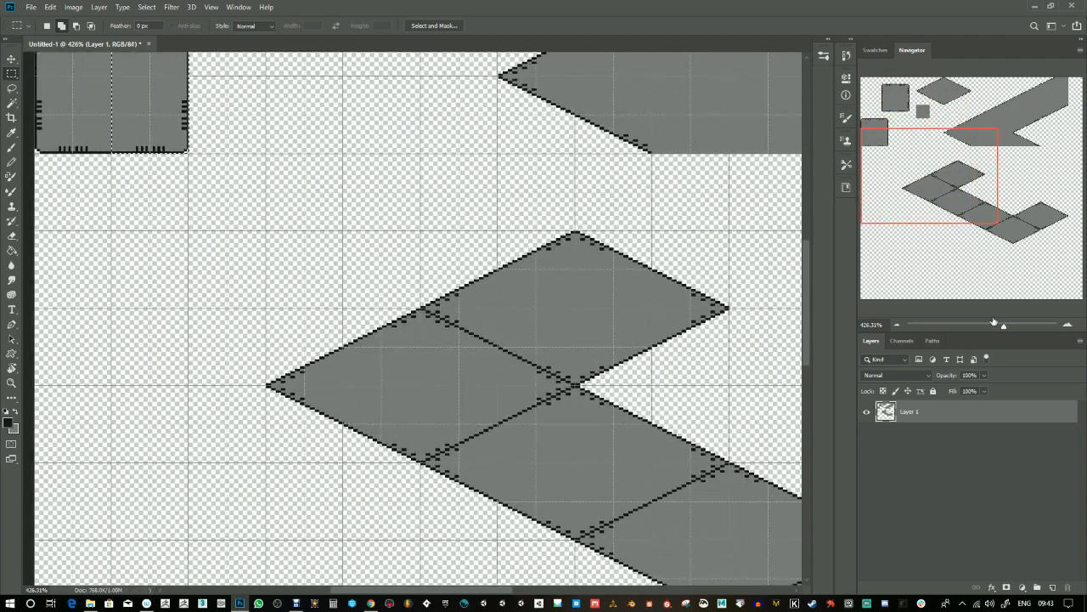
- Select the whole chain of six diamond tiles below the large gray shape and delete it
{"action": "key", "text": "ctrl+0"}
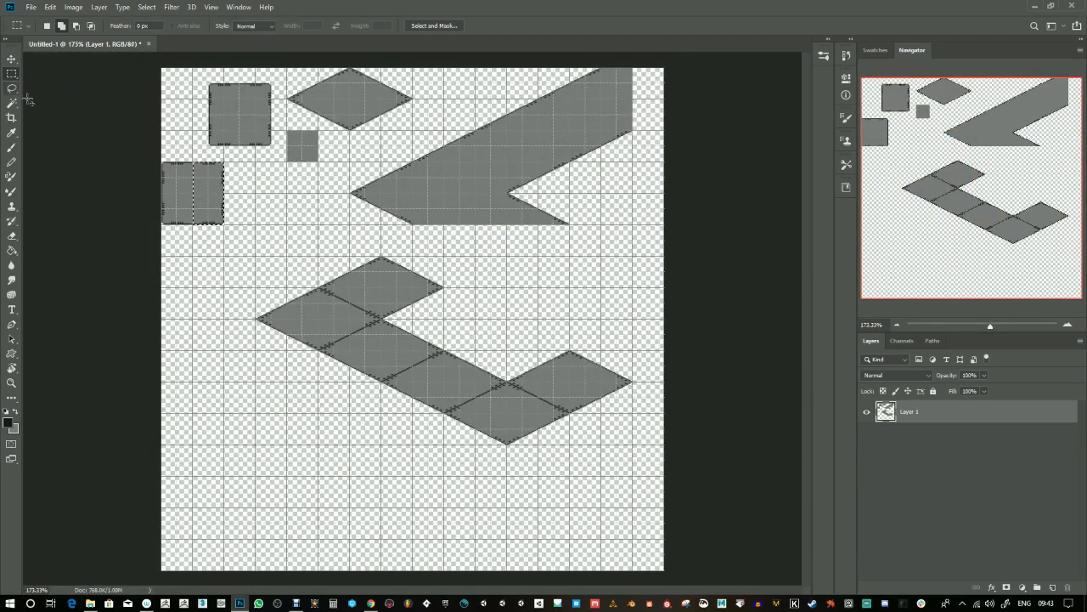
{"action": "left_click_drag", "start_coordinate": [248, 256], "coordinate": [659, 500]}
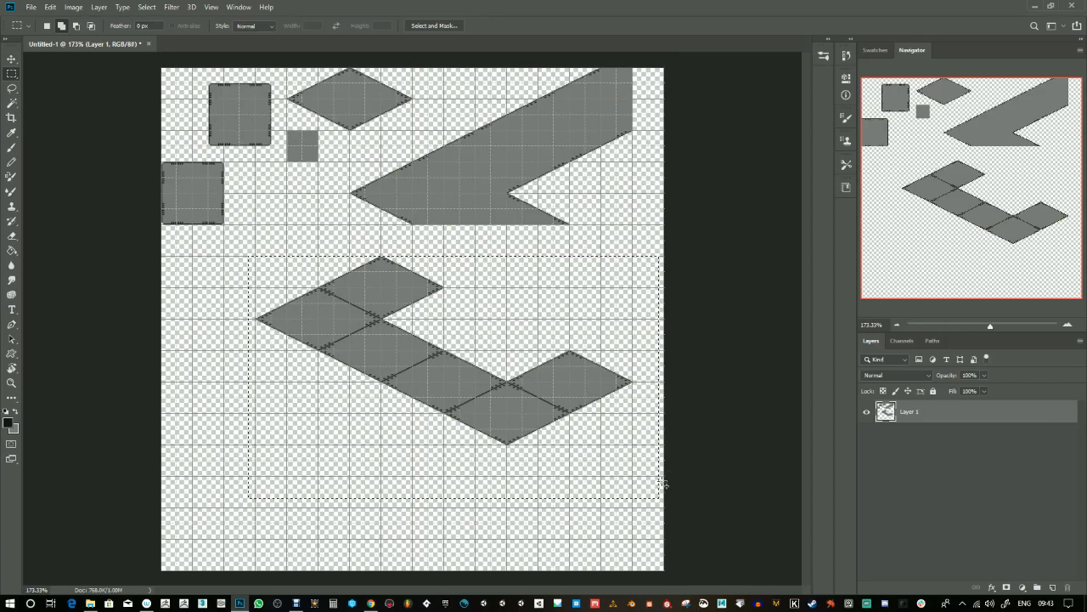
{"action": "key", "text": "Delete"}
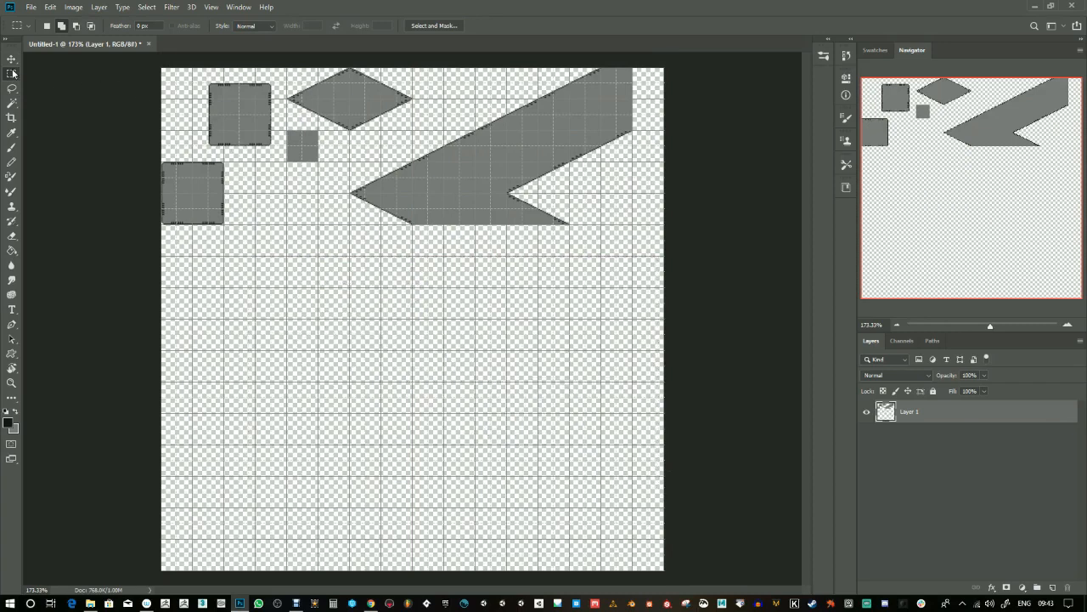
- Place five copies of the square tile's one-cell corner pieces on the grid in the cleared area, and deselect
{"action": "left_click_drag", "start_coordinate": [194, 196], "coordinate": [461, 387]}
{"action": "key", "text": "v"}
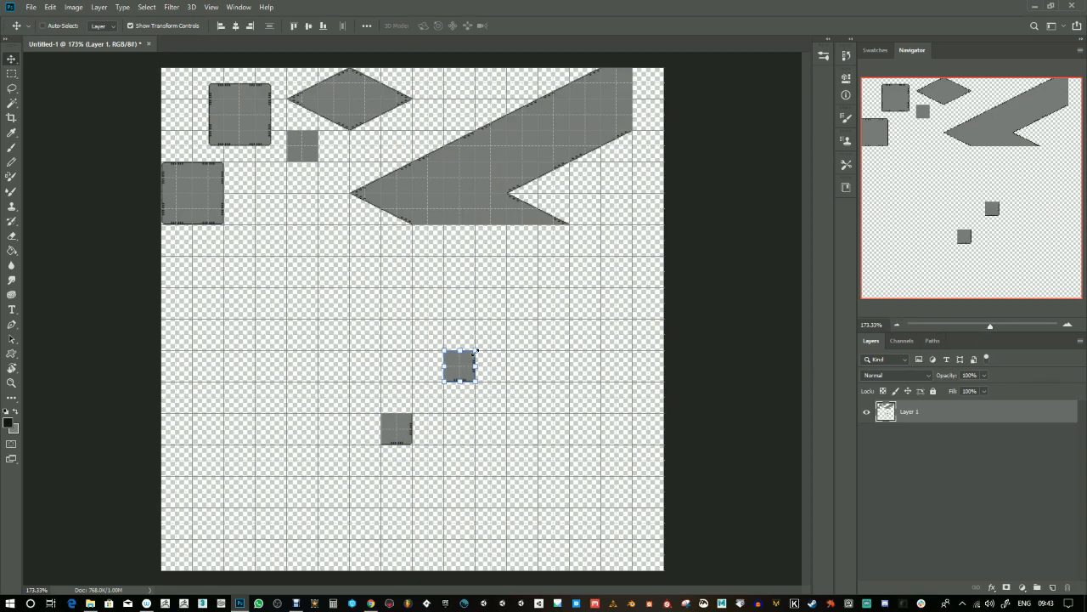
{"action": "left_click_drag", "start_coordinate": [462, 370], "coordinate": [462, 307]}
{"action": "left_click_drag", "start_coordinate": [461, 309], "coordinate": [369, 311]}
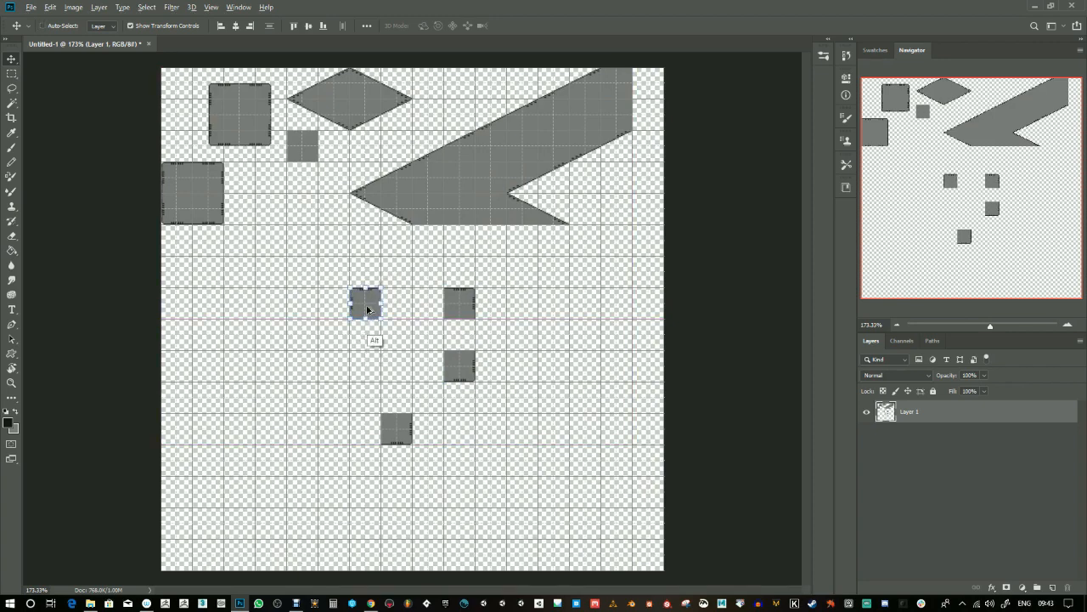
{"action": "left_click_drag", "start_coordinate": [368, 309], "coordinate": [372, 430]}
{"action": "key", "text": "ctrl+r"}
{"action": "key", "text": "ctrl+r"}
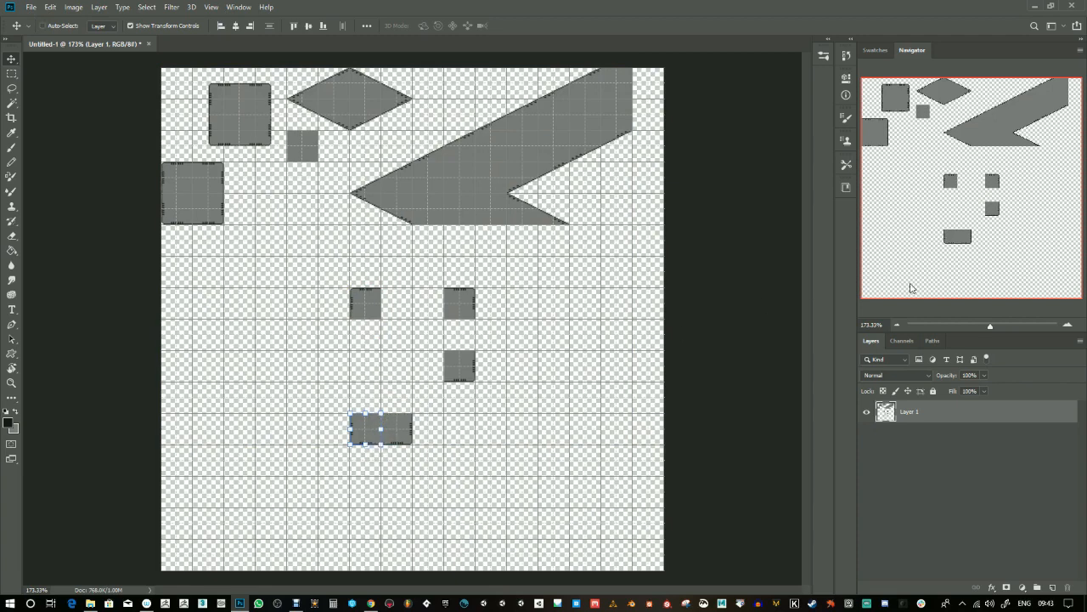
{"action": "left_click_drag", "start_coordinate": [988, 326], "coordinate": [994, 328]}
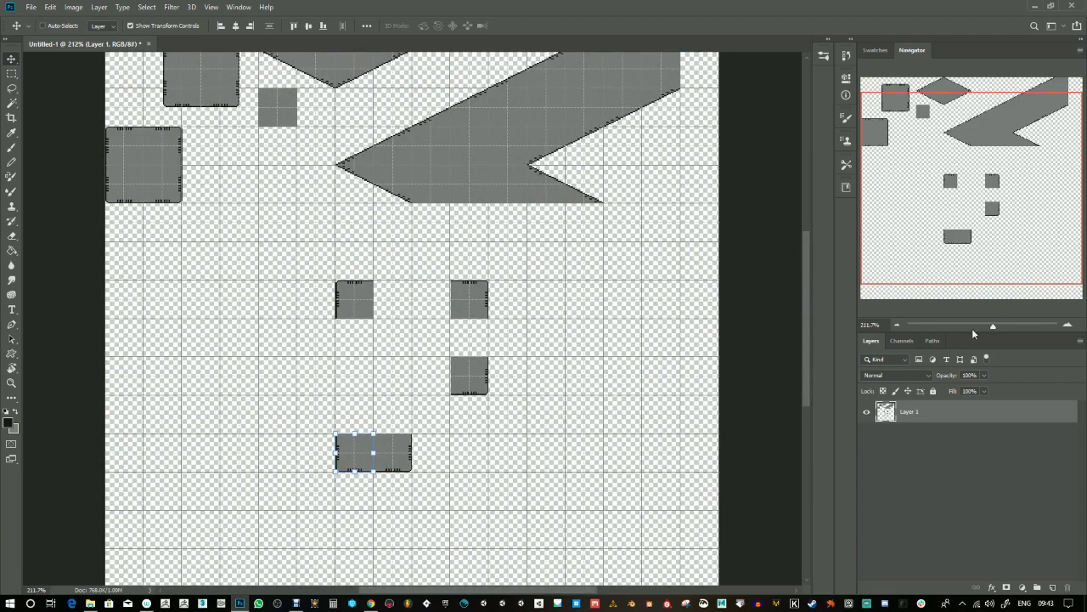
{"action": "key", "text": "ctrl+d"}
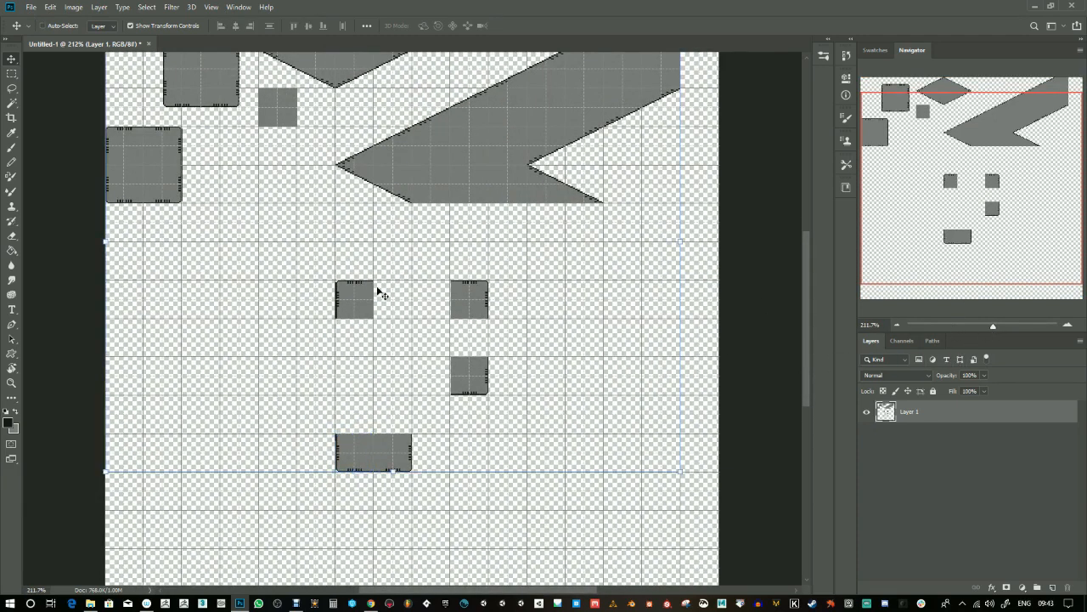
- Select the right half of the copied square tile, try moving it away from the left half, and undo the move
{"action": "left_click", "coordinate": [10, 75]}
{"action": "left_click_drag", "start_coordinate": [147, 131], "coordinate": [209, 177]}
{"action": "left_click", "coordinate": [10, 58]}
{"action": "key", "text": "ctrl+d"}
{"action": "left_click", "coordinate": [11, 74]}
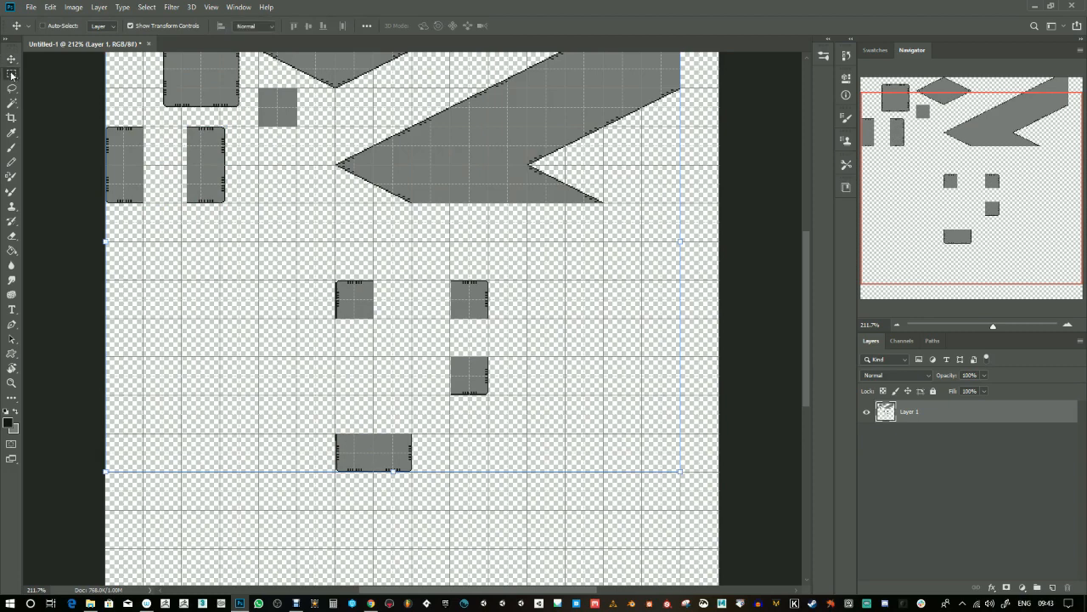
{"action": "left_click_drag", "start_coordinate": [106, 165], "coordinate": [226, 202]}
{"action": "key", "text": "ctrl+z"}
{"action": "key", "text": "ctrl+z"}
{"action": "key", "text": "ctrl+z"}
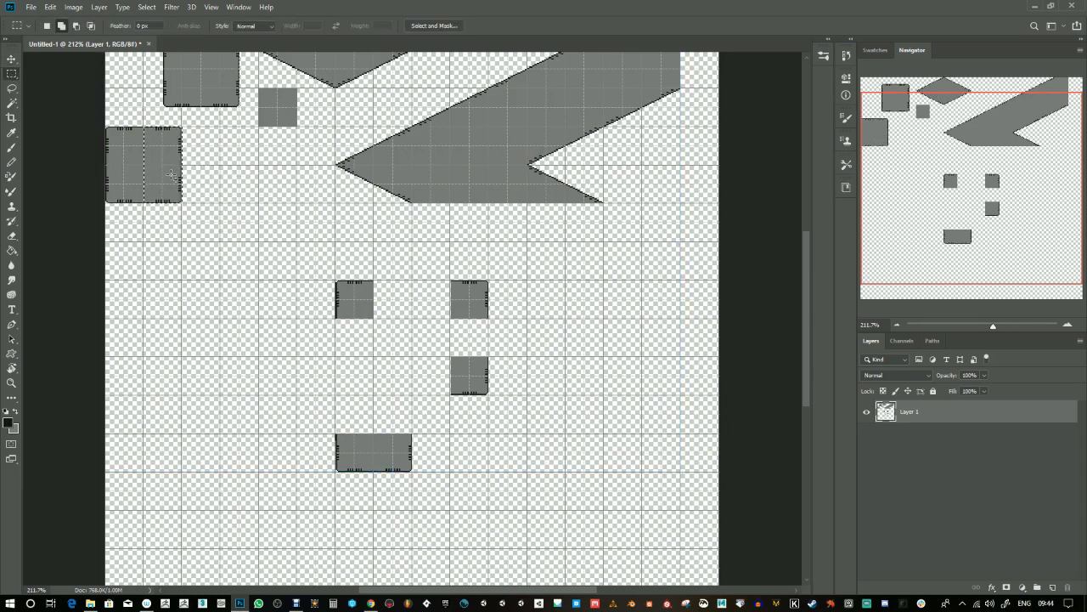
- Move the selected right half of the copied square one grid cell away from the left half, and deselect
{"action": "left_click", "coordinate": [11, 59]}
{"action": "left_click_drag", "start_coordinate": [160, 161], "coordinate": [200, 159]}
{"action": "key", "text": "ctrl+d"}
{"action": "left_click", "coordinate": [11, 74]}
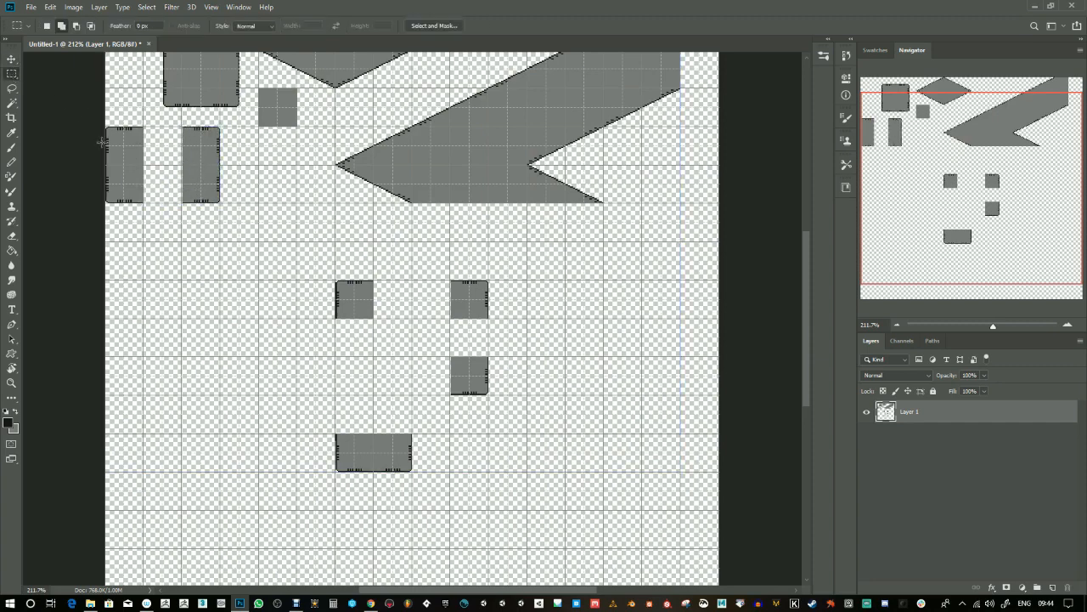
- Move the lower ends of both halves one grid cell down so the four corners stand apart, and deselect
{"action": "left_click_drag", "start_coordinate": [105, 164], "coordinate": [205, 224]}
{"action": "left_click", "coordinate": [11, 59]}
{"action": "key", "text": "ctrl+d"}
- Draw straight black Pencil lines across the gaps between the four separated corners to close a three-by-three-cell square outline
{"action": "left_click_drag", "start_coordinate": [992, 327], "coordinate": [1005, 327]}
{"action": "left_click_drag", "start_coordinate": [977, 214], "coordinate": [850, 170]}
{"action": "left_click_drag", "start_coordinate": [369, 309], "coordinate": [513, 330]}
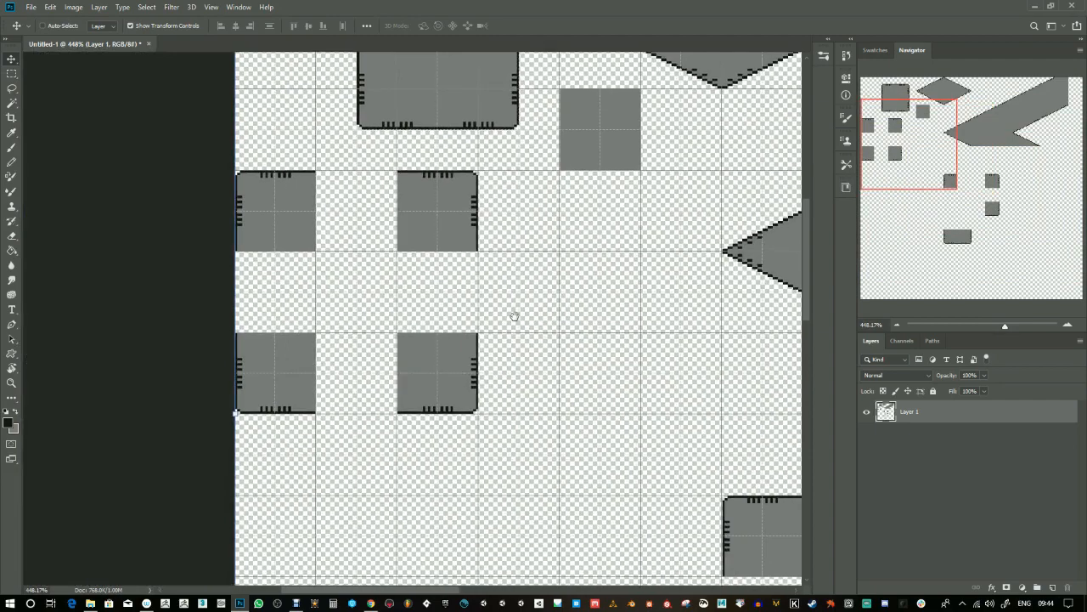
{"action": "left_click", "coordinate": [12, 162]}
{"action": "key", "text": "alt"}
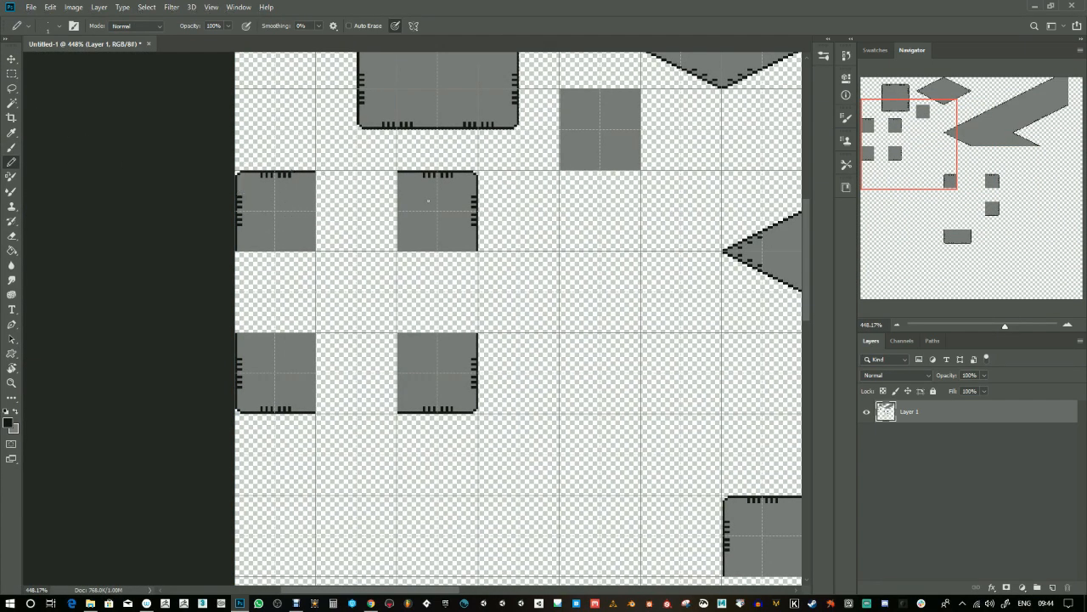
{"action": "left_click_drag", "start_coordinate": [1003, 327], "coordinate": [1011, 327]}
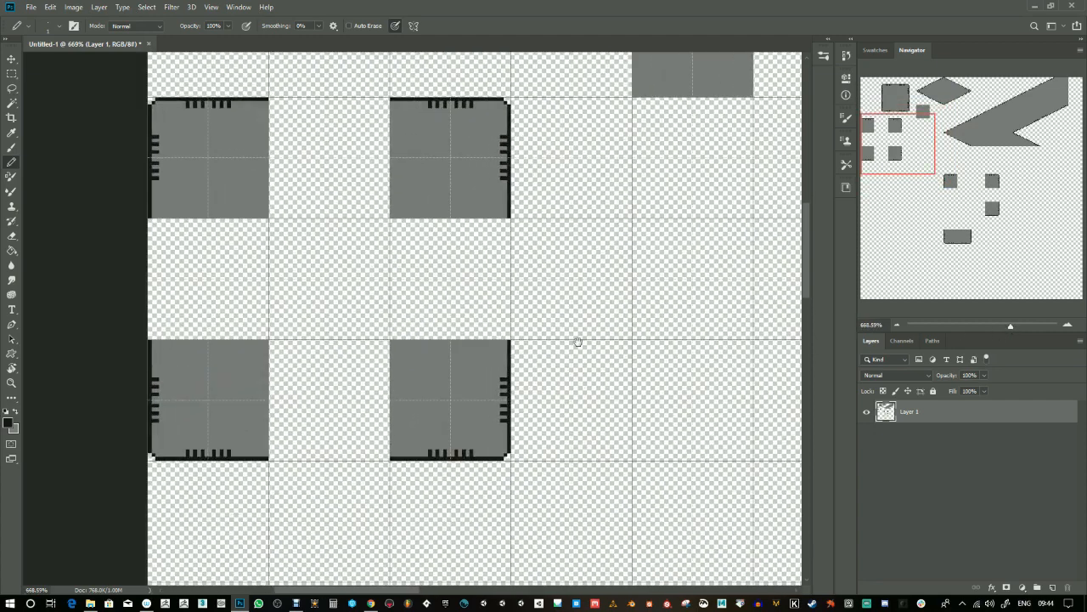
{"action": "left_click_drag", "start_coordinate": [531, 325], "coordinate": [651, 393]}
{"action": "key", "text": "shift"}
{"action": "mouse_move", "coordinate": [402, 160]}
{"action": "left_mouse_down"}
{"action": "mouse_move", "coordinate": [433, 180]}
{"action": "mouse_move", "coordinate": [579, 206]}
{"action": "left_mouse_up"}
{"action": "mouse_move", "coordinate": [639, 281]}
{"action": "left_mouse_down"}
{"action": "mouse_move", "coordinate": [646, 418]}
{"action": "mouse_move", "coordinate": [636, 282]}
{"action": "left_mouse_up"}
{"action": "key", "text": "ctrl+z"}
{"action": "key", "text": "ctrl+z"}
{"action": "mouse_move", "coordinate": [276, 280]}
{"action": "left_mouse_down"}
{"action": "mouse_move", "coordinate": [282, 397]}
{"action": "mouse_move", "coordinate": [310, 418]}
{"action": "left_mouse_up"}
{"action": "mouse_move", "coordinate": [399, 510]}
{"action": "left_mouse_down"}
{"action": "mouse_move", "coordinate": [413, 520]}
{"action": "mouse_move", "coordinate": [525, 501]}
{"action": "left_mouse_up"}
- Fill the empty area between the four corners of the enlarged square with the tile's gray
{"action": "key", "text": "g"}
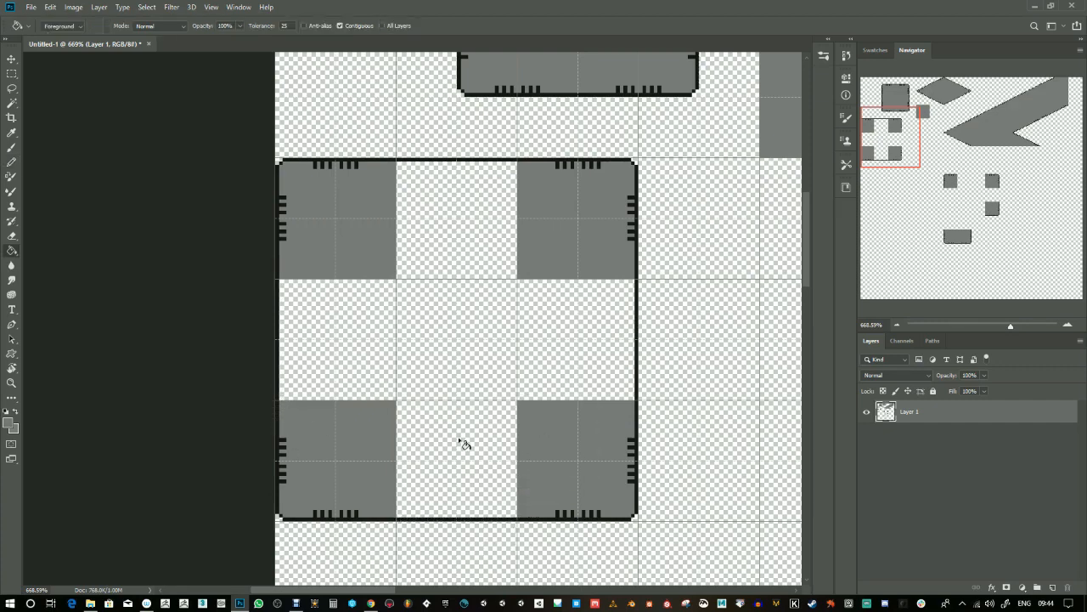
{"action": "left_click", "coordinate": [468, 451]}
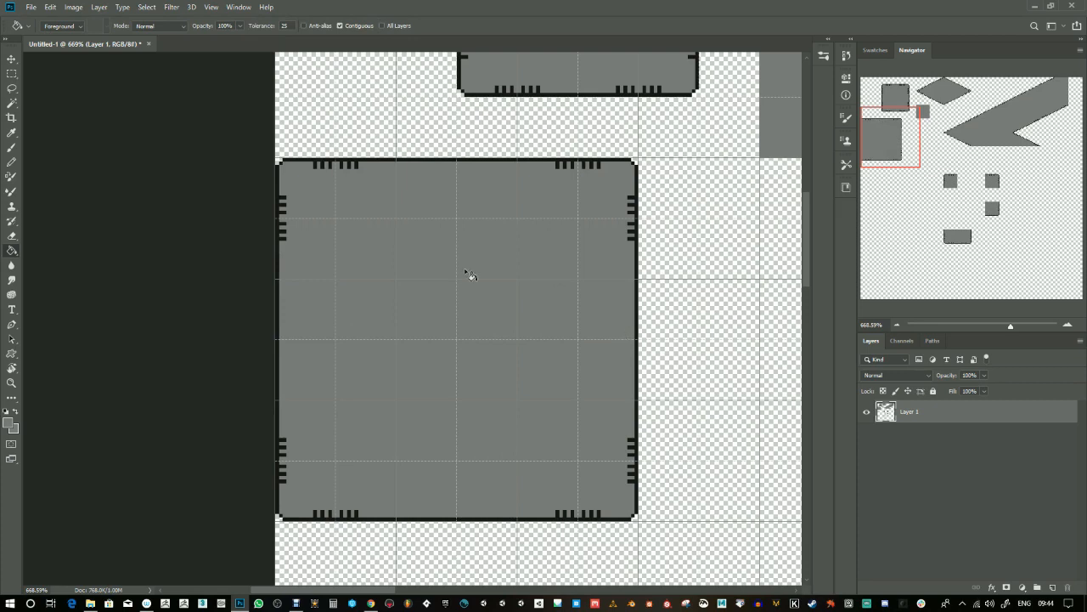
- Draw black Pencil ticks at the cell boundaries along the large square's edges and dots at its interior cell corners
{"action": "key", "text": "b"}
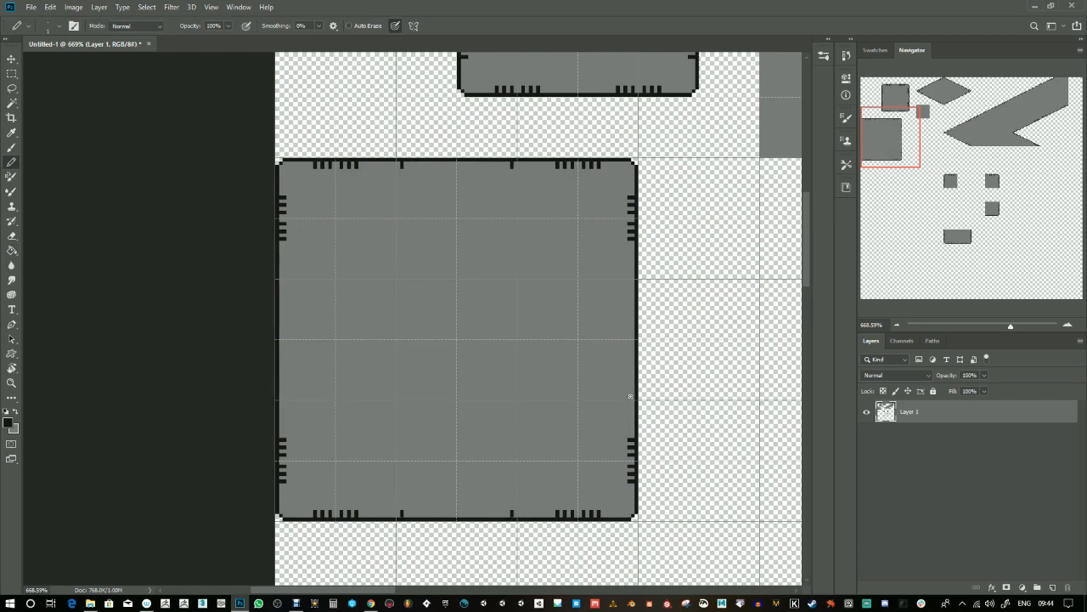
{"action": "key", "text": "ctrl+z"}
{"action": "key", "text": "ctrl+z"}
{"action": "left_click_drag", "start_coordinate": [1009, 327], "coordinate": [997, 327]}
{"action": "left_click_drag", "start_coordinate": [362, 378], "coordinate": [310, 351]}
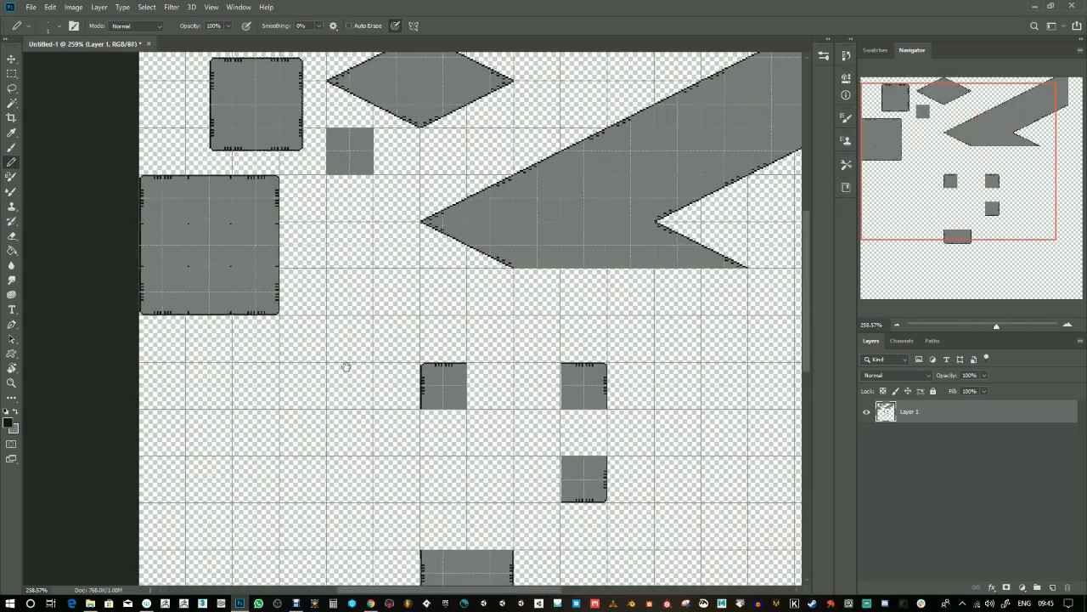
- Copy the large square's edge tiles into the upper, left and right gaps between the separated corner pieces
{"action": "left_click", "coordinate": [12, 73]}
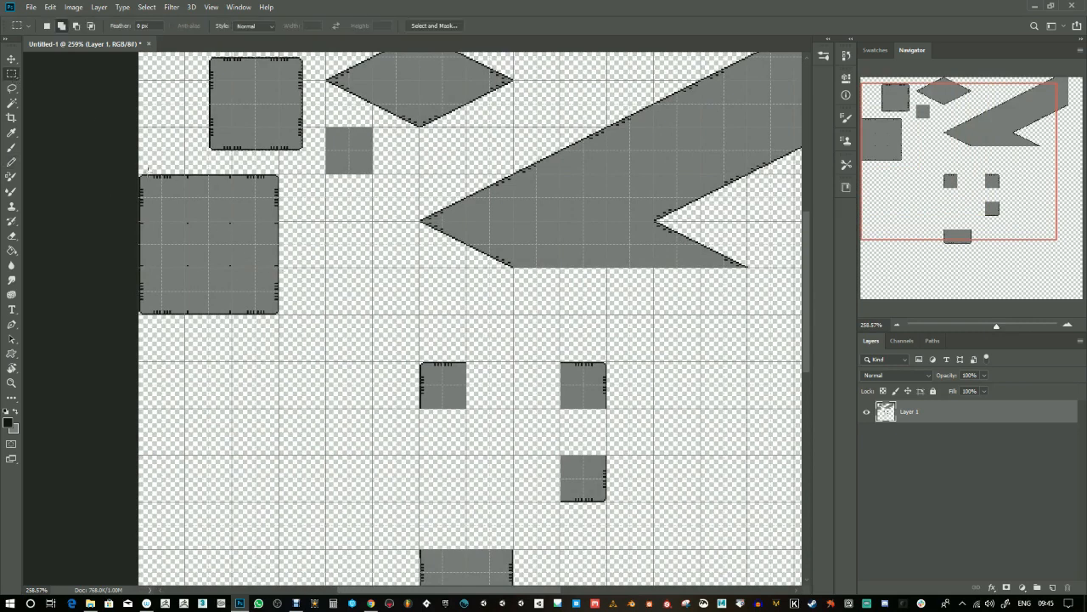
{"action": "left_click_drag", "start_coordinate": [186, 175], "coordinate": [232, 223]}
{"action": "key", "text": "ctrl+d"}
{"action": "left_click_drag", "start_coordinate": [193, 175], "coordinate": [450, 535]}
{"action": "key", "text": "v"}
{"action": "left_click_drag", "start_coordinate": [526, 527], "coordinate": [510, 448]}
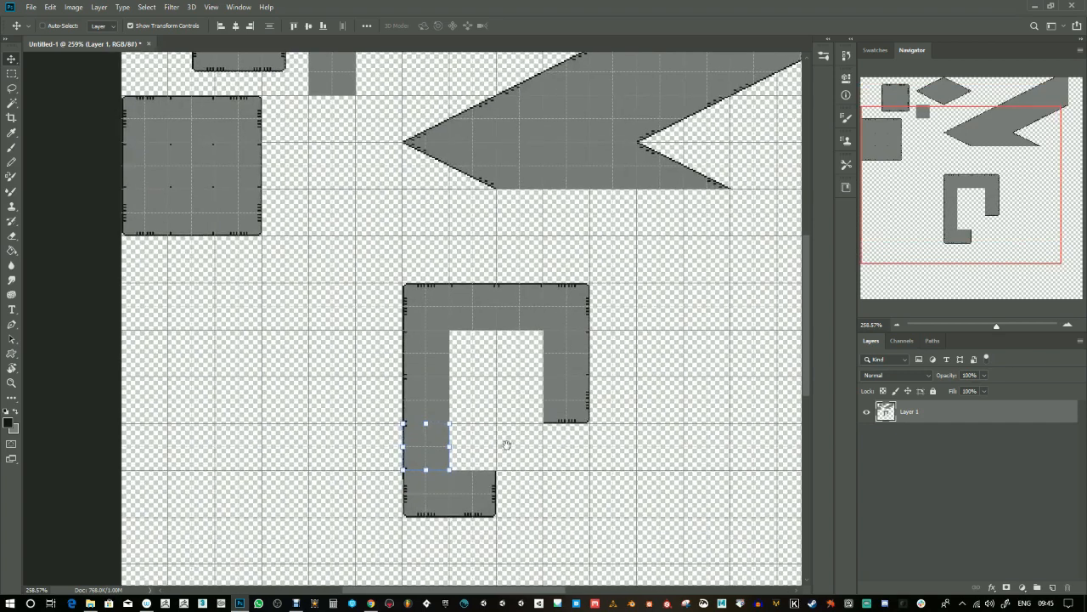
- Fill the platform's open interior and remaining edges with copied center and edge tiles to complete the L-shaped platform, and deselect
{"action": "left_click_drag", "start_coordinate": [432, 451], "coordinate": [525, 408]}
{"action": "key", "text": "ctrl+d"}
{"action": "key", "text": "m"}
{"action": "left_click_drag", "start_coordinate": [168, 145], "coordinate": [522, 355]}
{"action": "left_click", "coordinate": [12, 58]}
{"action": "key", "text": "ctrl+d"}
{"action": "left_click_drag", "start_coordinate": [996, 328], "coordinate": [1011, 326]}
{"action": "left_click_drag", "start_coordinate": [952, 232], "coordinate": [938, 258]}
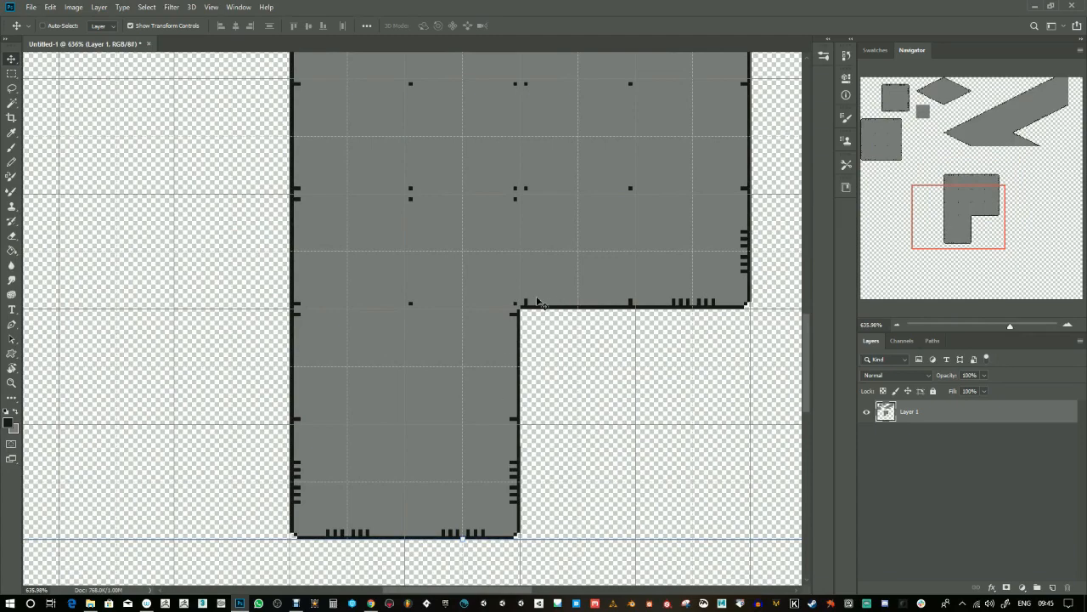
{"action": "left_click_drag", "start_coordinate": [949, 237], "coordinate": [967, 223]}
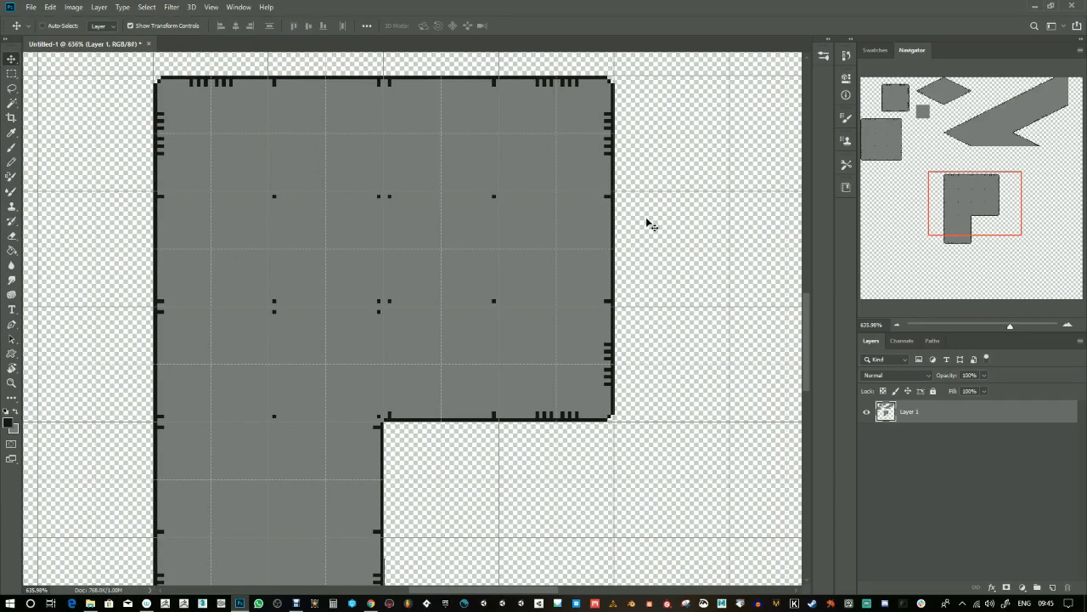
{"action": "left_click_drag", "start_coordinate": [962, 219], "coordinate": [973, 217]}
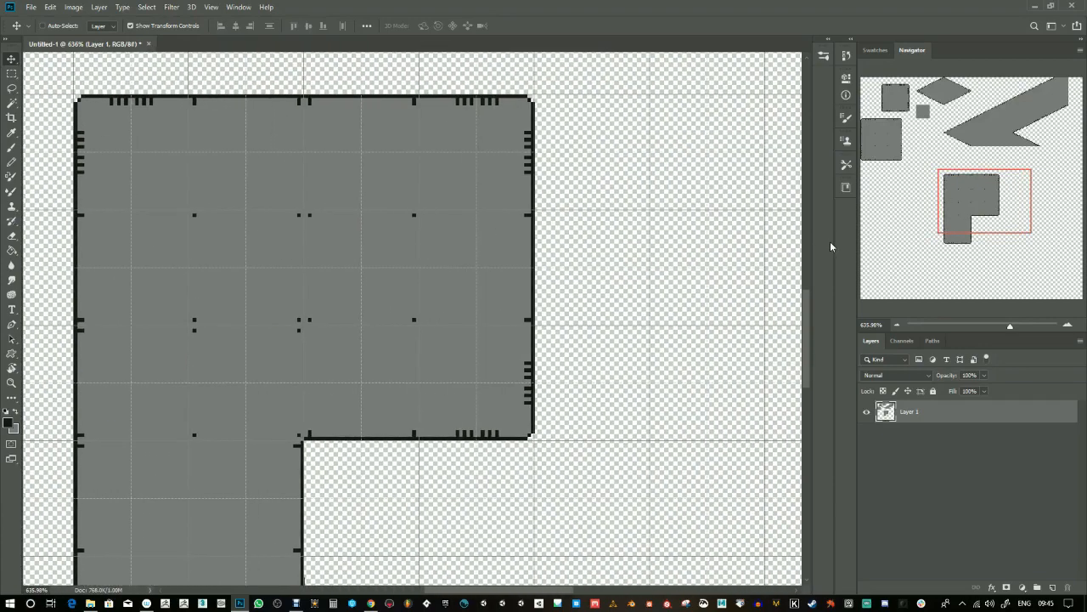
{"action": "left_click_drag", "start_coordinate": [1009, 326], "coordinate": [990, 326]}
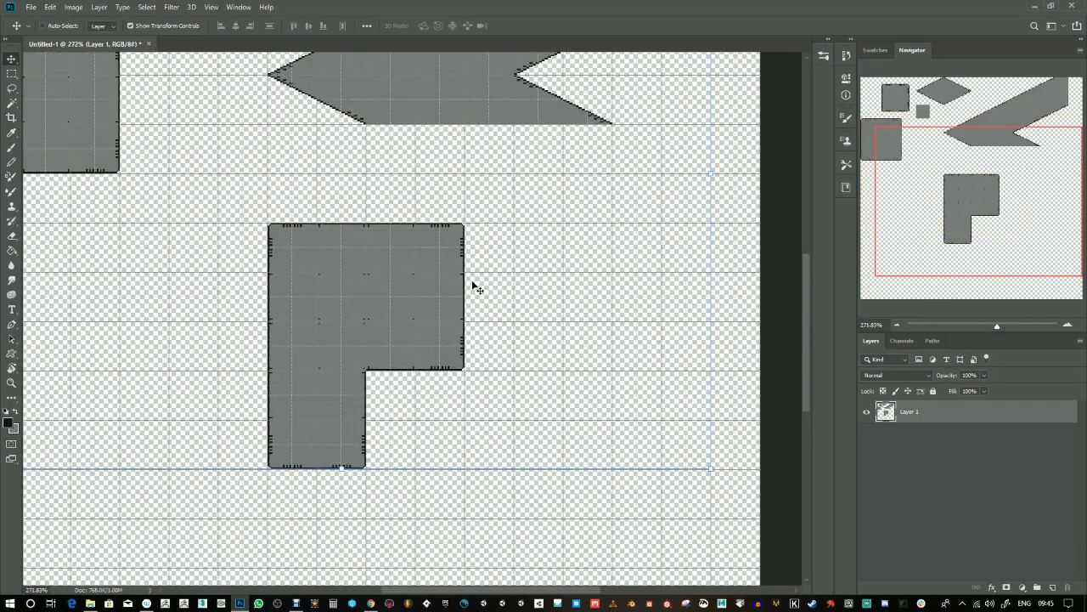
- Try extending the platform with a copied plain interior tile beside its right edge, and undo the placement
{"action": "left_click", "coordinate": [11, 74]}
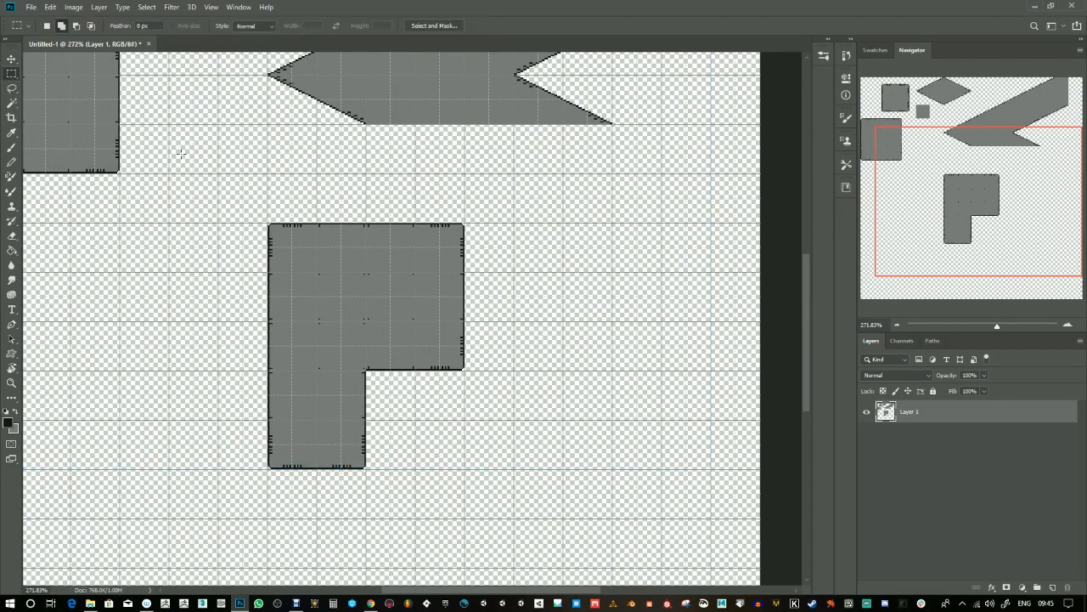
{"action": "left_click_drag", "start_coordinate": [369, 273], "coordinate": [481, 294]}
{"action": "key", "text": "v"}
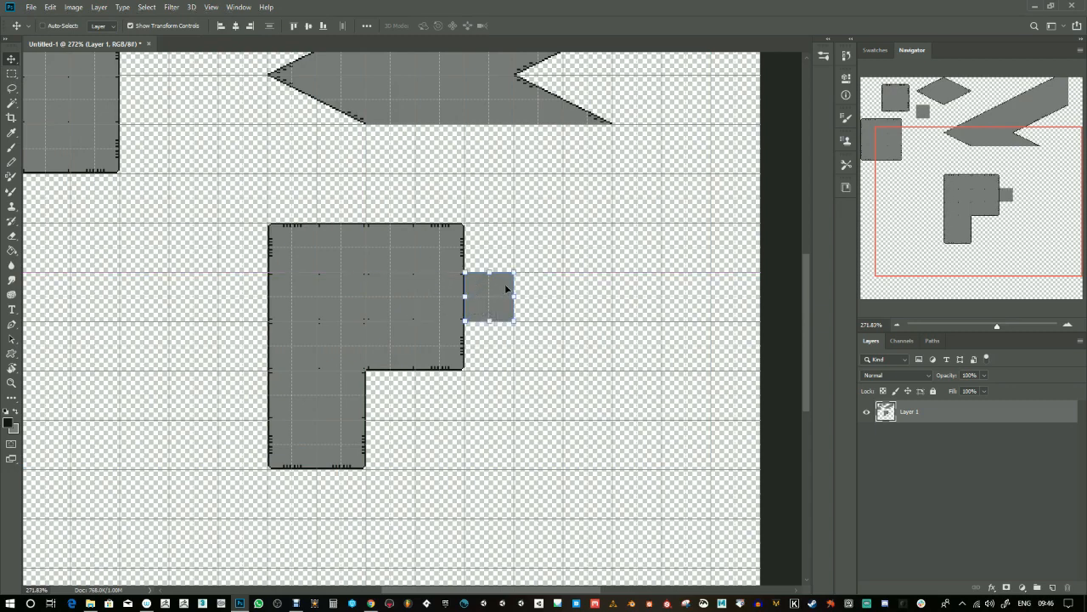
{"action": "key", "text": "ctrl+z"}
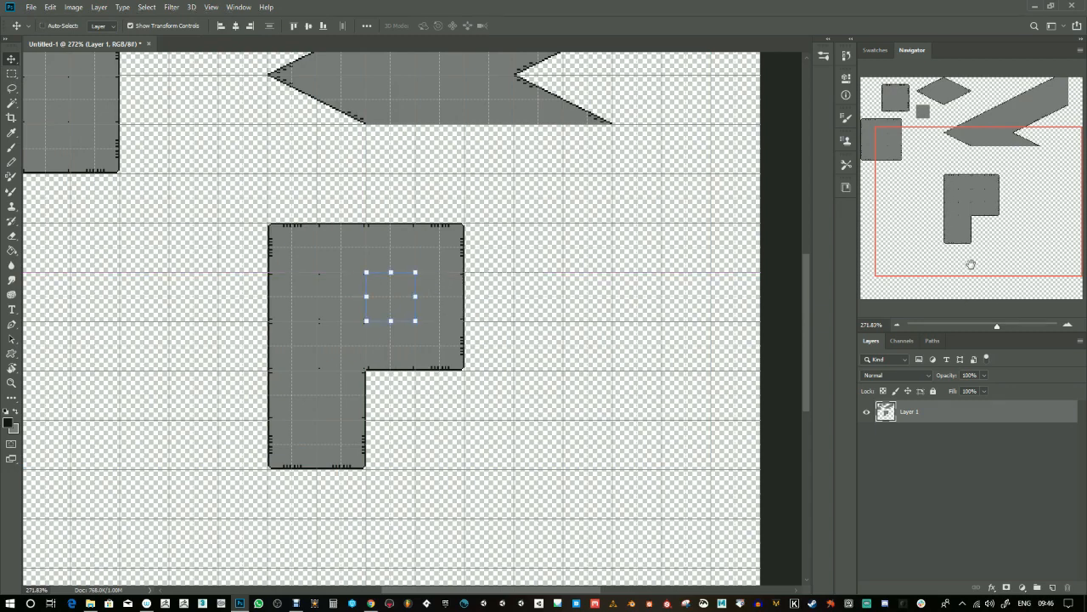
- Copy the large square's middle right-edge tile into two cells beside the square, rotating the lower copy so its border faces left
{"action": "left_click_drag", "start_coordinate": [969, 265], "coordinate": [926, 238]}
{"action": "left_click", "coordinate": [1012, 324]}
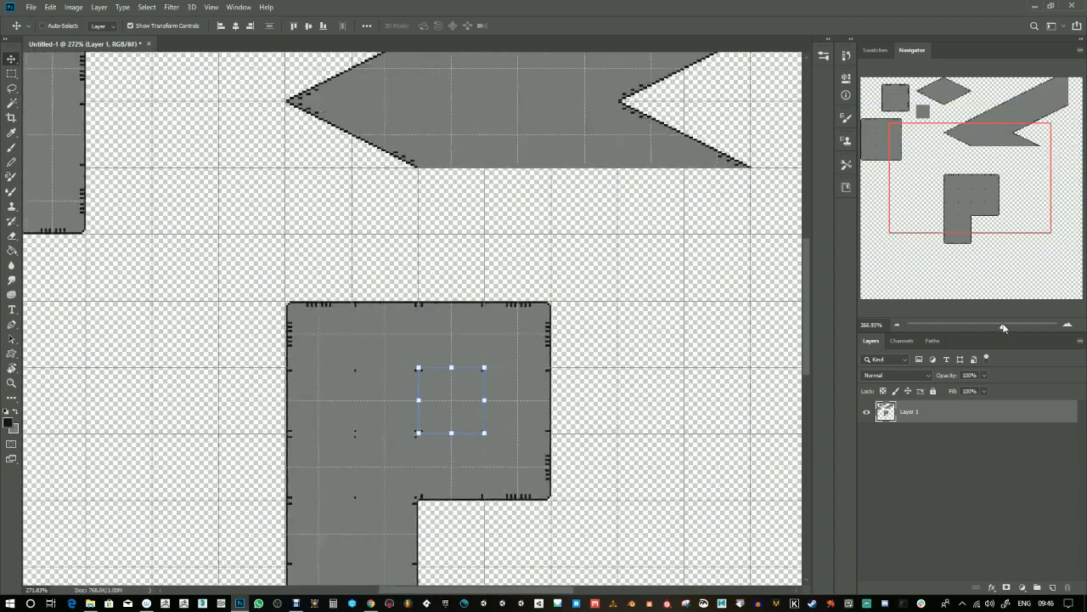
{"action": "left_click_drag", "start_coordinate": [279, 261], "coordinate": [767, 422]}
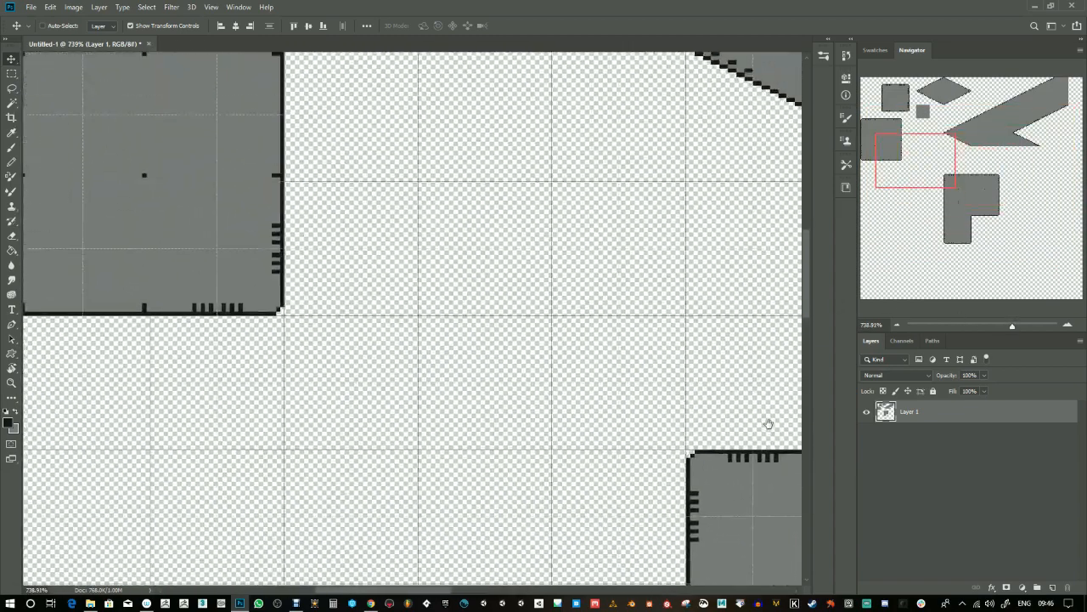
{"action": "left_click", "coordinate": [11, 73]}
{"action": "left_click_drag", "start_coordinate": [575, 221], "coordinate": [497, 223]}
{"action": "left_click_drag", "start_coordinate": [486, 179], "coordinate": [343, 295]}
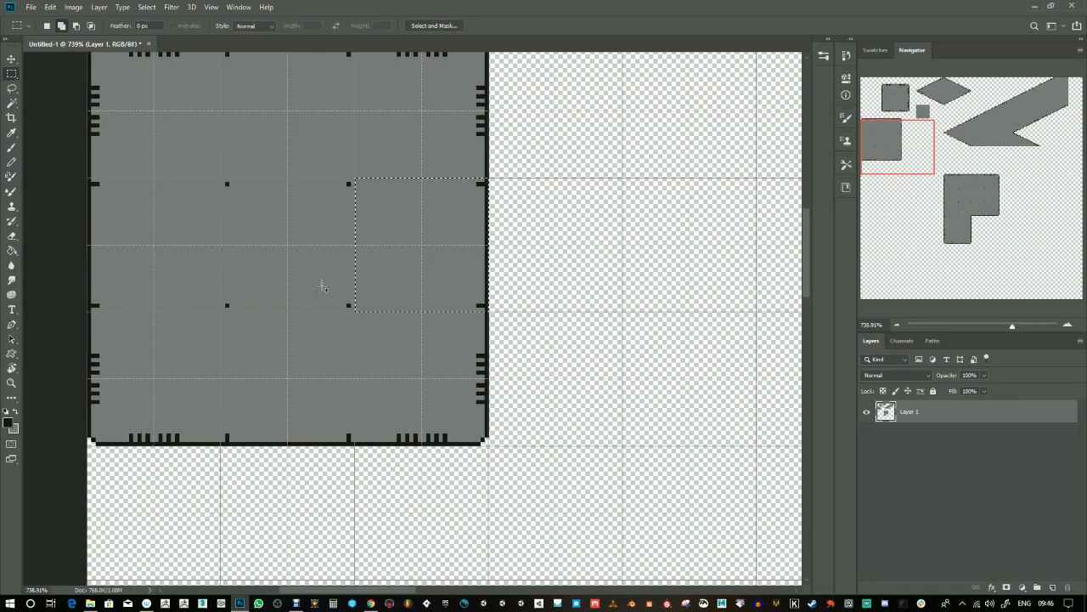
{"action": "key", "text": "v"}
{"action": "left_click_drag", "start_coordinate": [414, 290], "coordinate": [589, 256]}
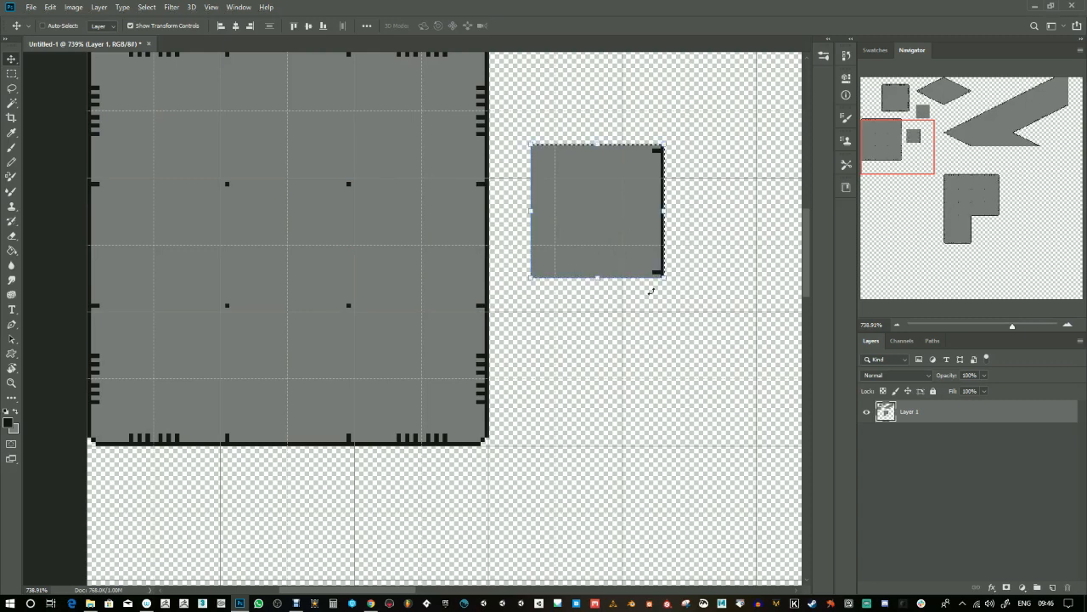
{"action": "left_click_drag", "start_coordinate": [651, 291], "coordinate": [536, 442]}
{"action": "left_click_drag", "start_coordinate": [521, 331], "coordinate": [457, 512]}
{"action": "key", "text": "ctrl+d"}
- Copy the left border strip of the lower side tile onto the upper side tile so it has two borders, and deselect
{"action": "left_click", "coordinate": [12, 73]}
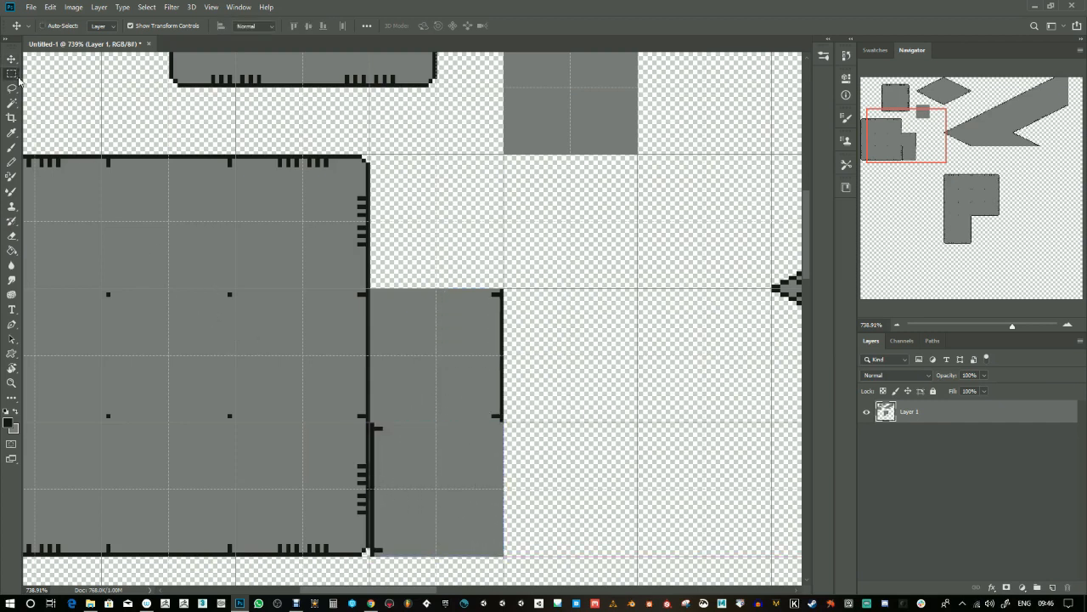
{"action": "left_click_drag", "start_coordinate": [396, 453], "coordinate": [437, 556]}
{"action": "left_click", "coordinate": [11, 59]}
{"action": "left_click_drag", "start_coordinate": [423, 483], "coordinate": [423, 350]}
{"action": "key", "text": "ctrl+d"}
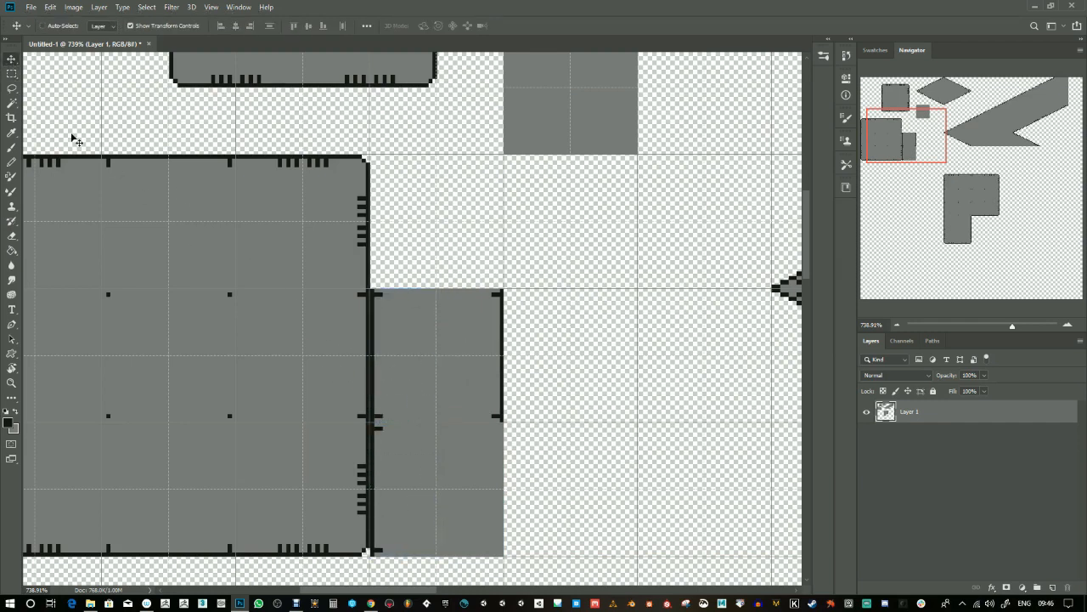
- Place a copy of the two-bordered tile, rotated 90 degrees, over the side tile below it
{"action": "left_click", "coordinate": [12, 73]}
{"action": "left_click_drag", "start_coordinate": [375, 292], "coordinate": [503, 421]}
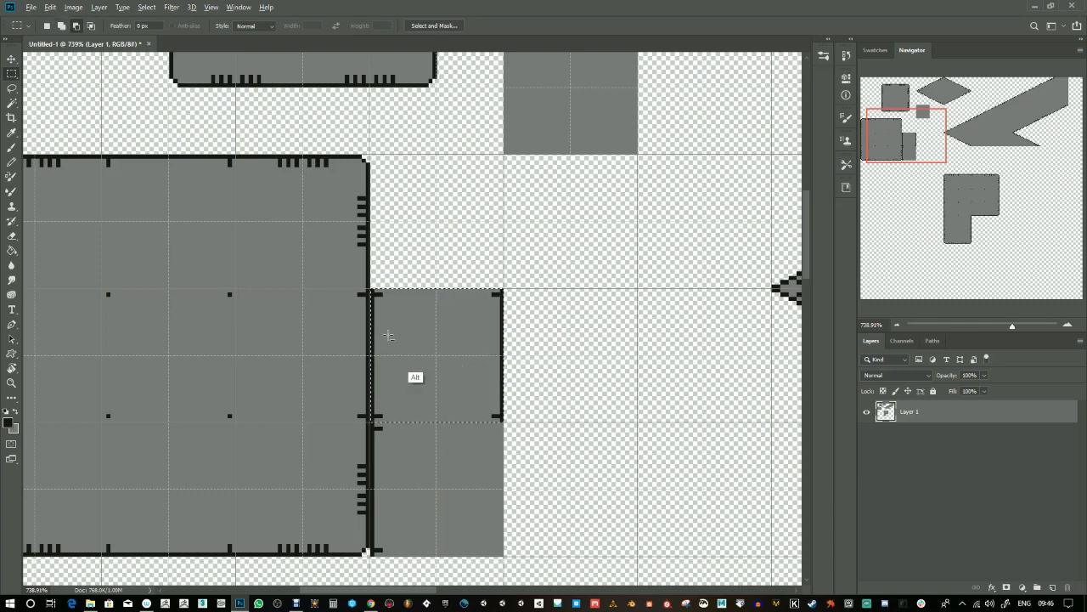
{"action": "left_click", "coordinate": [11, 59]}
{"action": "left_click_drag", "start_coordinate": [462, 368], "coordinate": [462, 401]}
{"action": "left_click_drag", "start_coordinate": [465, 396], "coordinate": [465, 483]}
- Place a copy of the horizontal bridge tile against the platform's right edge in its second row, and deselect
{"action": "left_click_drag", "start_coordinate": [1012, 327], "coordinate": [990, 326]}
{"action": "left_click_drag", "start_coordinate": [289, 256], "coordinate": [500, 346]}
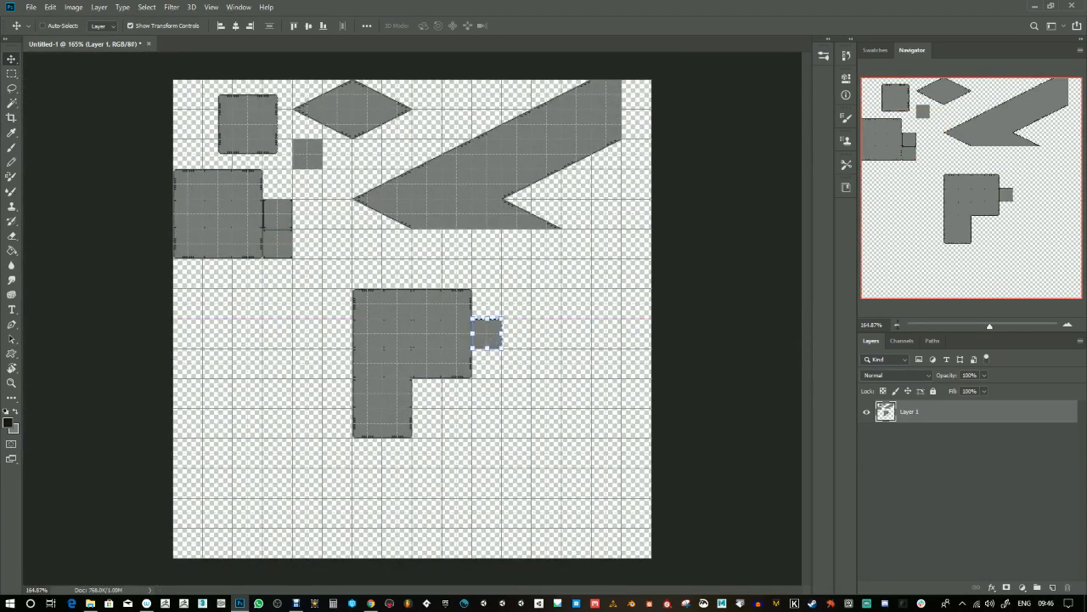
{"action": "left_click_drag", "start_coordinate": [992, 327], "coordinate": [1006, 327]}
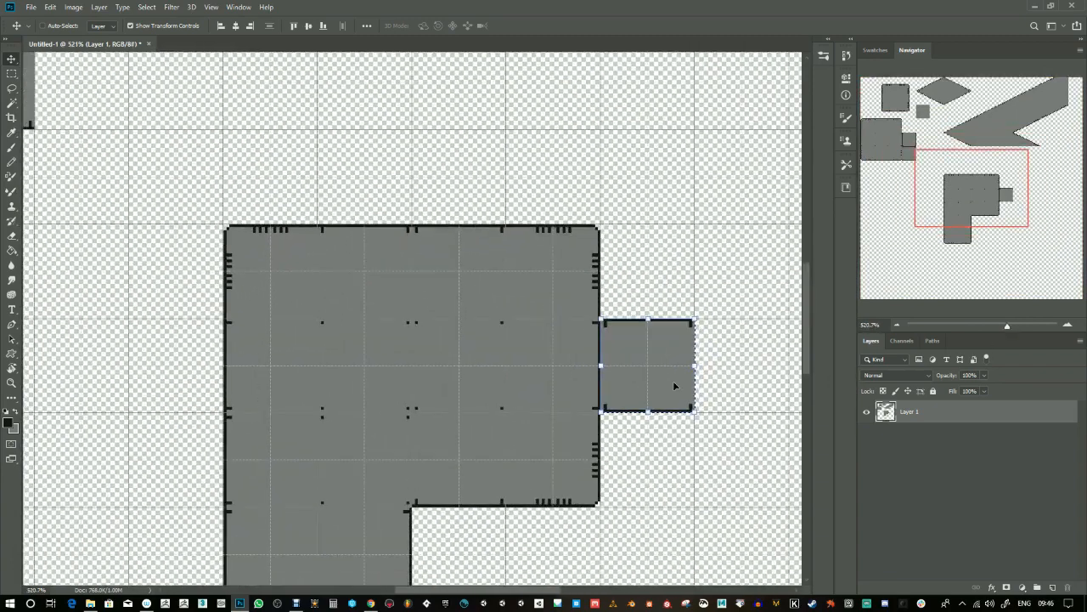
{"action": "left_click_drag", "start_coordinate": [648, 387], "coordinate": [649, 383]}
{"action": "key", "text": "ctrl+d"}
- Copy an interior platform tile over the edge tile beside the bridge to open the passage, and deselect
{"action": "left_click", "coordinate": [12, 74]}
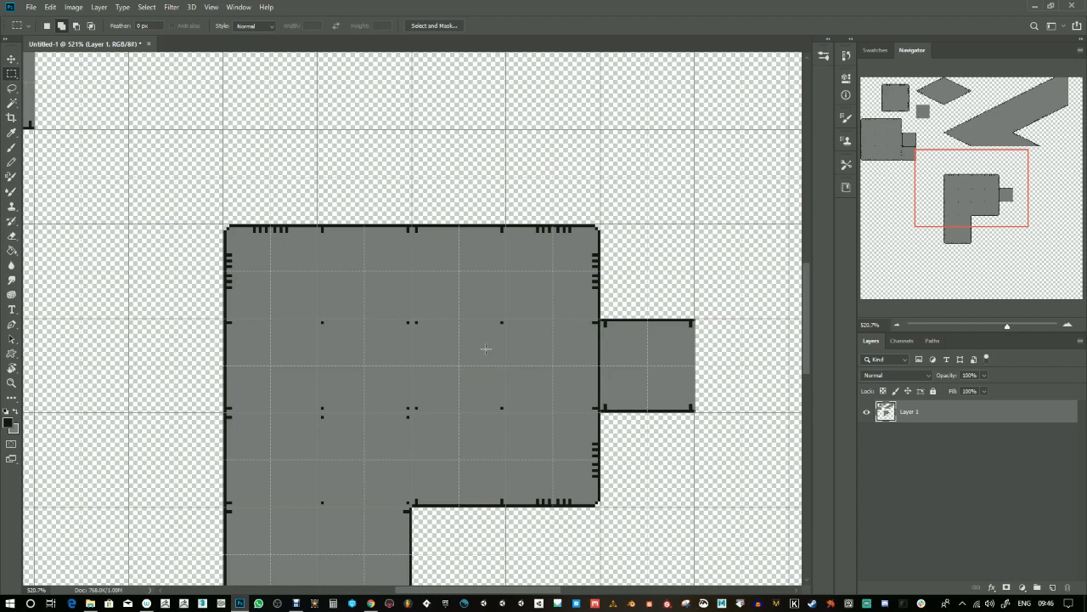
{"action": "left_click_drag", "start_coordinate": [416, 321], "coordinate": [508, 412]}
{"action": "left_click", "coordinate": [12, 59]}
{"action": "left_click_drag", "start_coordinate": [466, 380], "coordinate": [607, 308]}
{"action": "key", "text": "ctrl+d"}
- Move the small square's upper-left corner piece to the canvas's upper-left cell and trim it to its ticked edge strip
{"action": "left_click_drag", "start_coordinate": [1009, 327], "coordinate": [999, 326]}
{"action": "left_click_drag", "start_coordinate": [977, 221], "coordinate": [799, 144]}
{"action": "left_click_drag", "start_coordinate": [284, 323], "coordinate": [496, 331]}
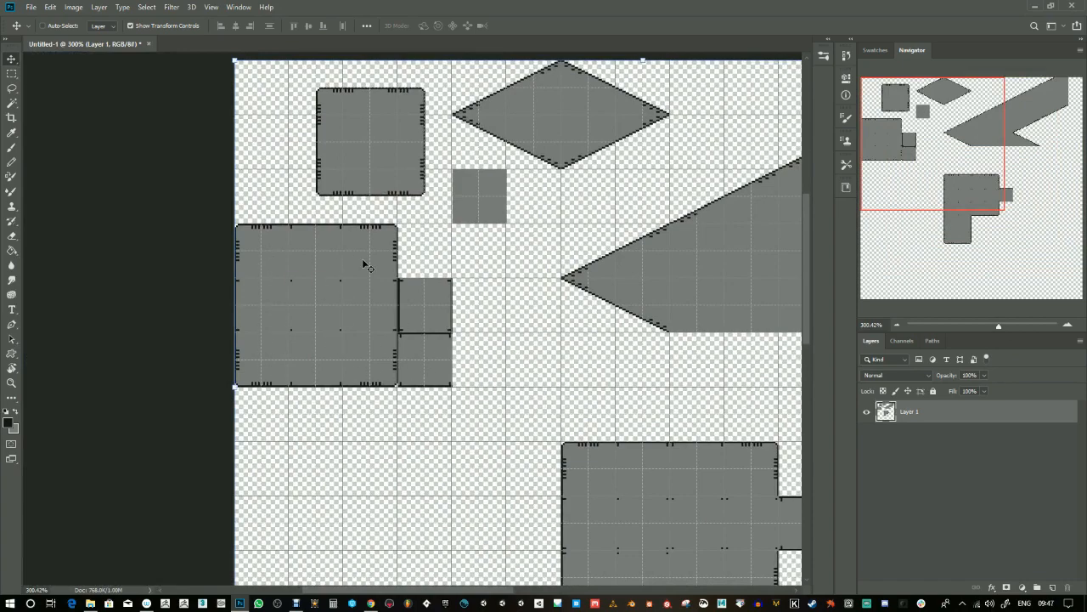
{"action": "left_click_drag", "start_coordinate": [453, 247], "coordinate": [467, 342]}
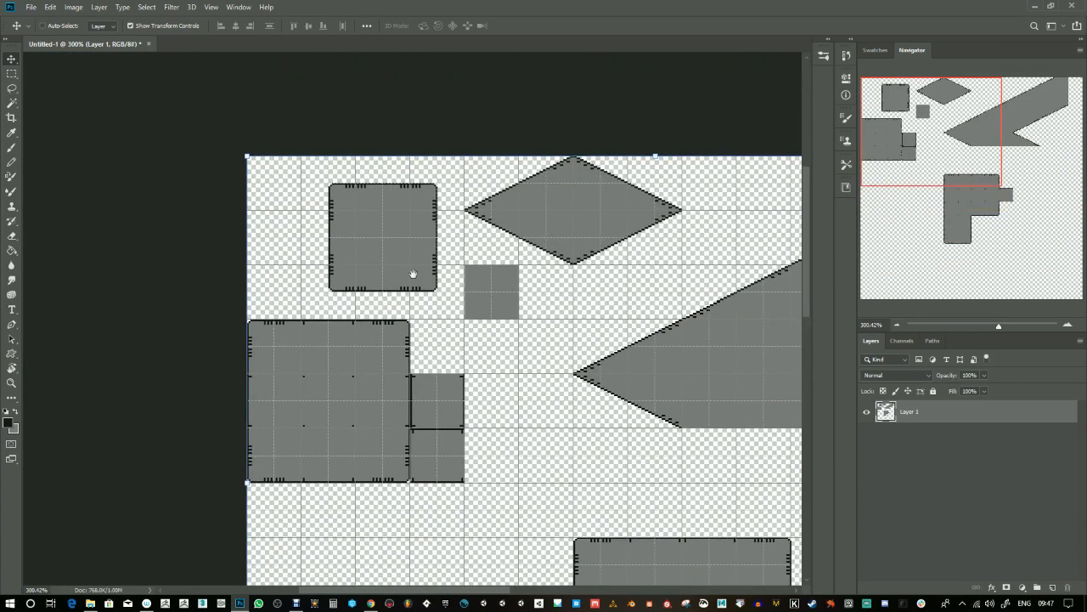
{"action": "left_click_drag", "start_coordinate": [998, 324], "coordinate": [1015, 329]}
{"action": "left_click_drag", "start_coordinate": [552, 282], "coordinate": [577, 441]}
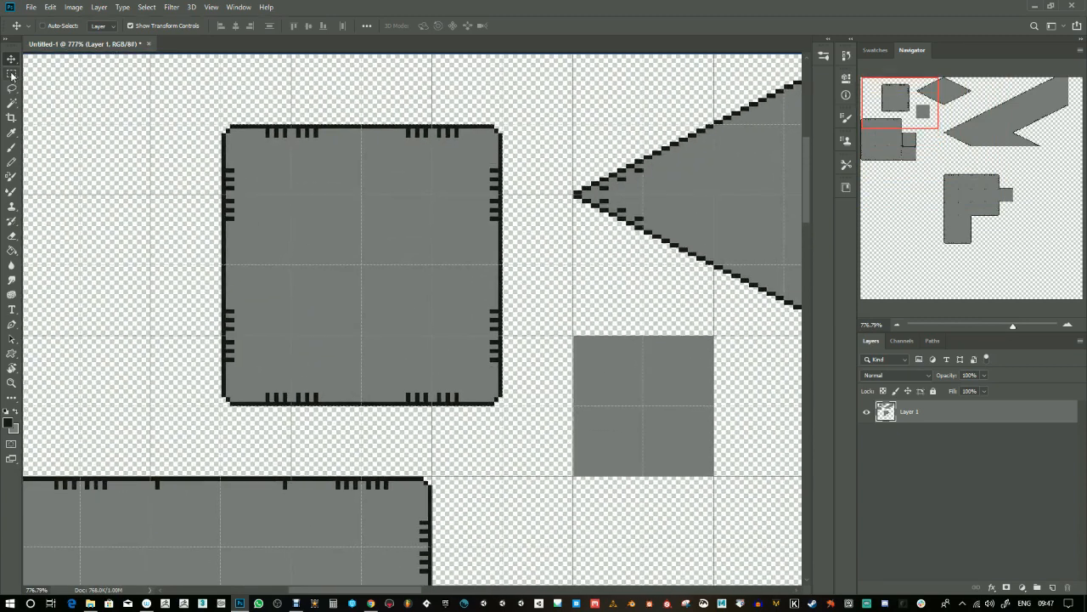
{"action": "left_click", "coordinate": [12, 74]}
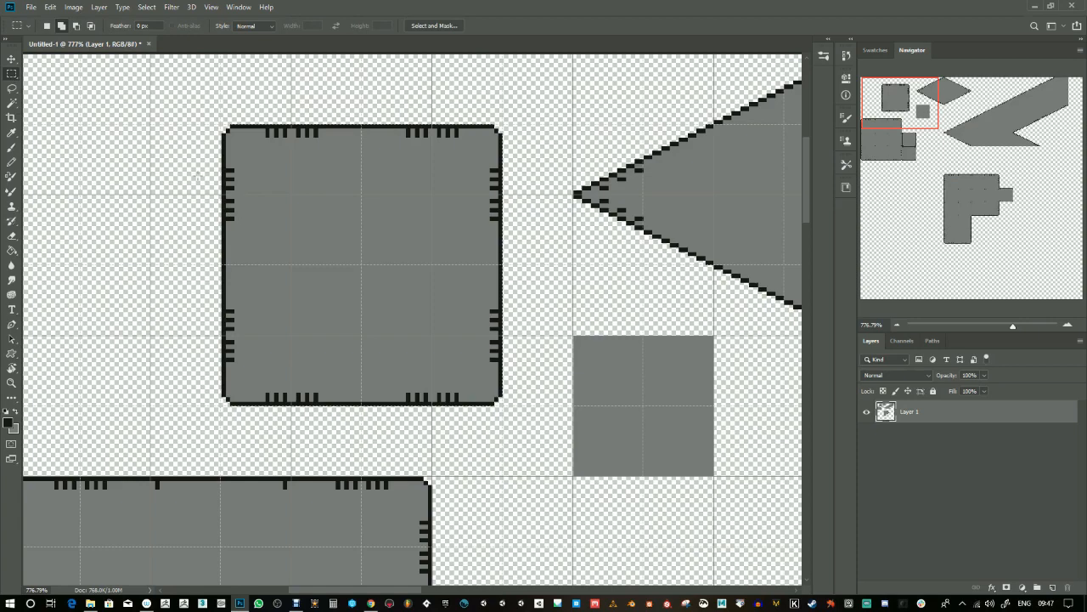
{"action": "left_click_drag", "start_coordinate": [198, 241], "coordinate": [348, 267]}
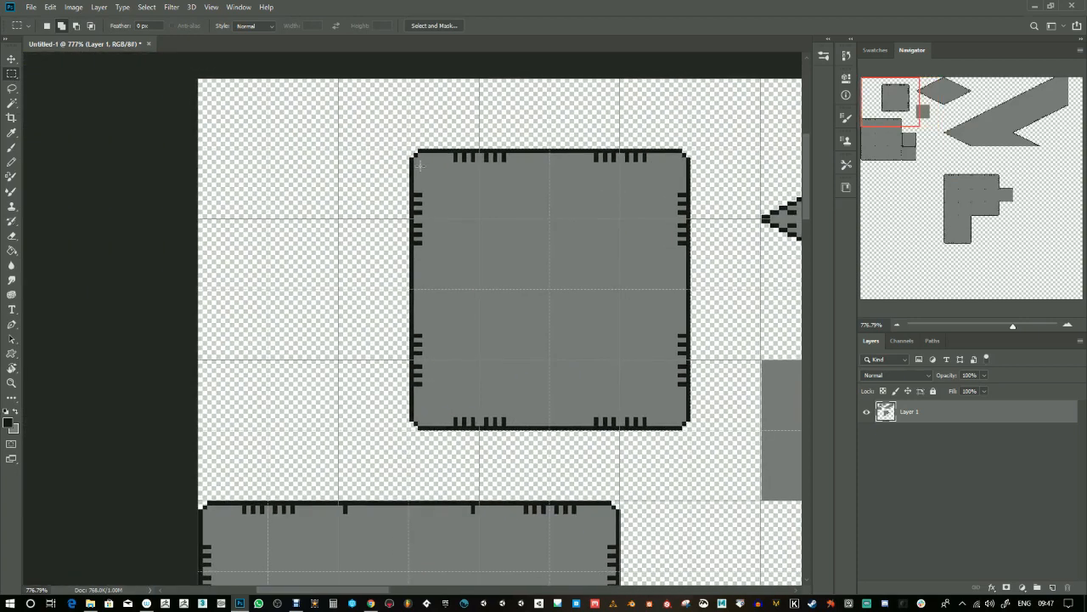
{"action": "left_click_drag", "start_coordinate": [412, 151], "coordinate": [298, 151]}
{"action": "key", "text": "v"}
{"action": "key", "text": "ctrl+shift+t"}
{"action": "key", "text": "ctrl+shift+t"}
{"action": "key", "text": "ctrl+shift+t"}
{"action": "left_click_drag", "start_coordinate": [282, 129], "coordinate": [306, 126]}
{"action": "key", "text": "Delete"}
- Extend the strip's black outline with the Pencil through a rounded inner corner up to the canvas's upper edge
{"action": "left_click", "coordinate": [11, 162]}
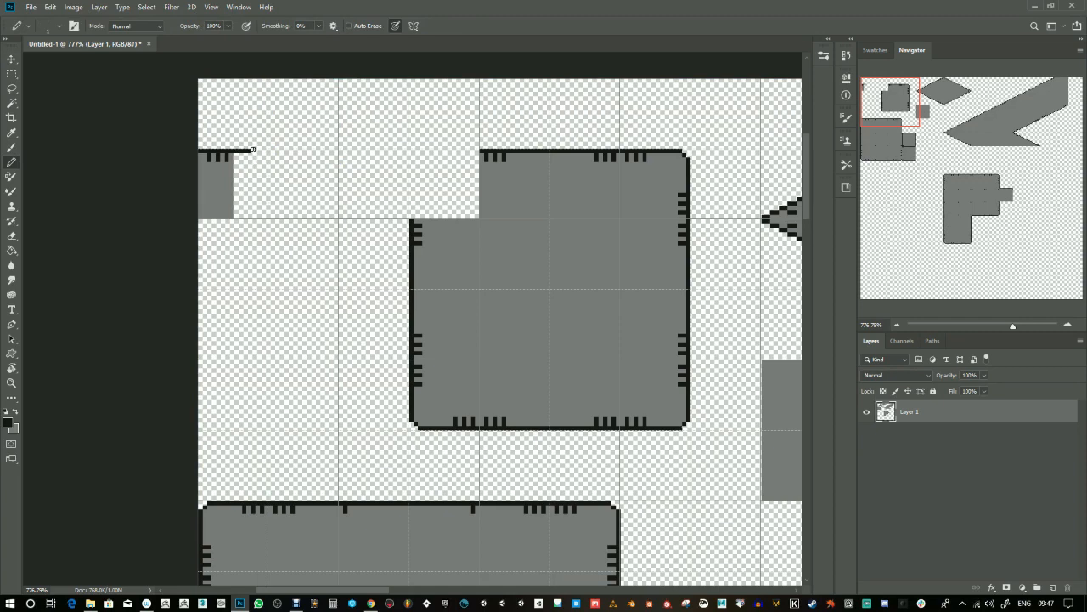
{"action": "left_click_drag", "start_coordinate": [266, 139], "coordinate": [271, 82]}
{"action": "left_click_drag", "start_coordinate": [589, 496], "coordinate": [605, 324]}
{"action": "left_click_drag", "start_coordinate": [667, 445], "coordinate": [654, 504]}
{"action": "left_click_drag", "start_coordinate": [543, 225], "coordinate": [588, 404]}
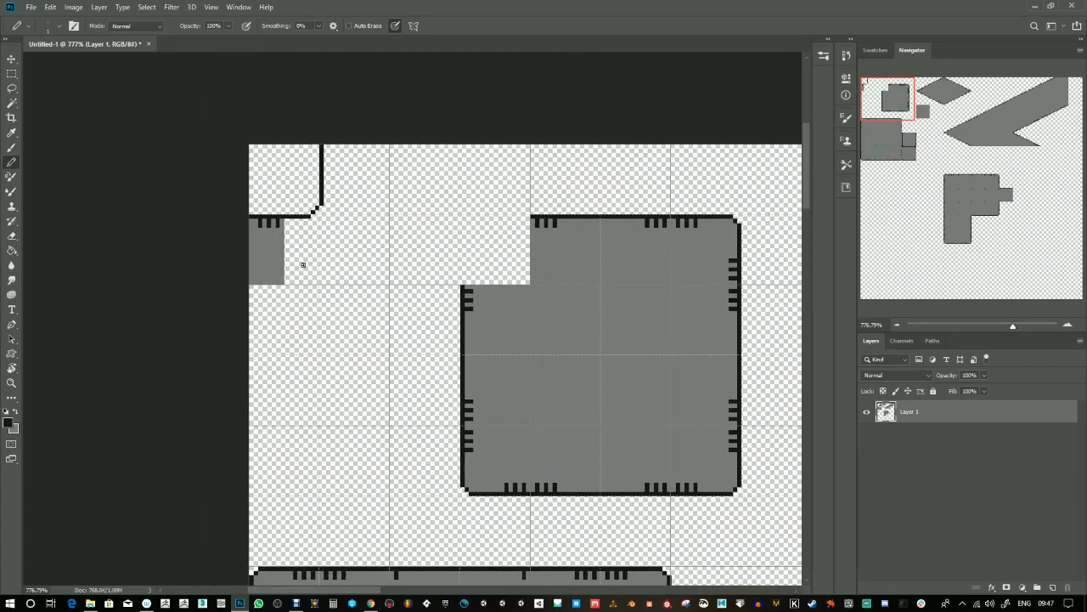
- Outline the rest of the inner-corner tile's cell in gray and fill the enclosed area with the same gray
{"action": "mouse_move", "coordinate": [285, 281]}
{"action": "left_mouse_down"}
{"action": "mouse_move", "coordinate": [387, 282]}
{"action": "mouse_move", "coordinate": [387, 145]}
{"action": "left_mouse_up"}
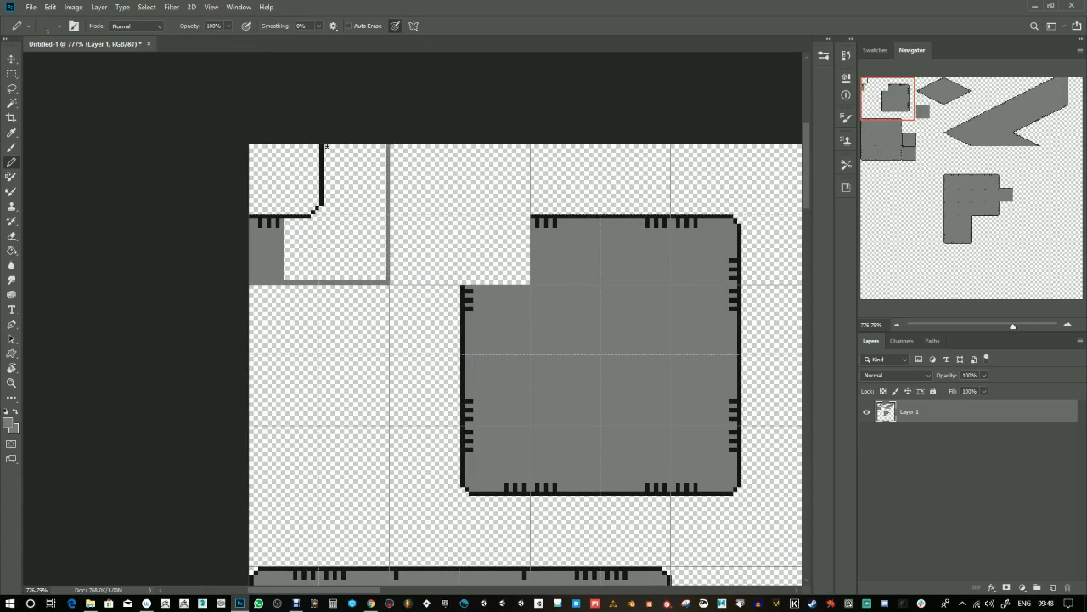
{"action": "key", "text": "g"}
{"action": "left_click", "coordinate": [352, 233]}
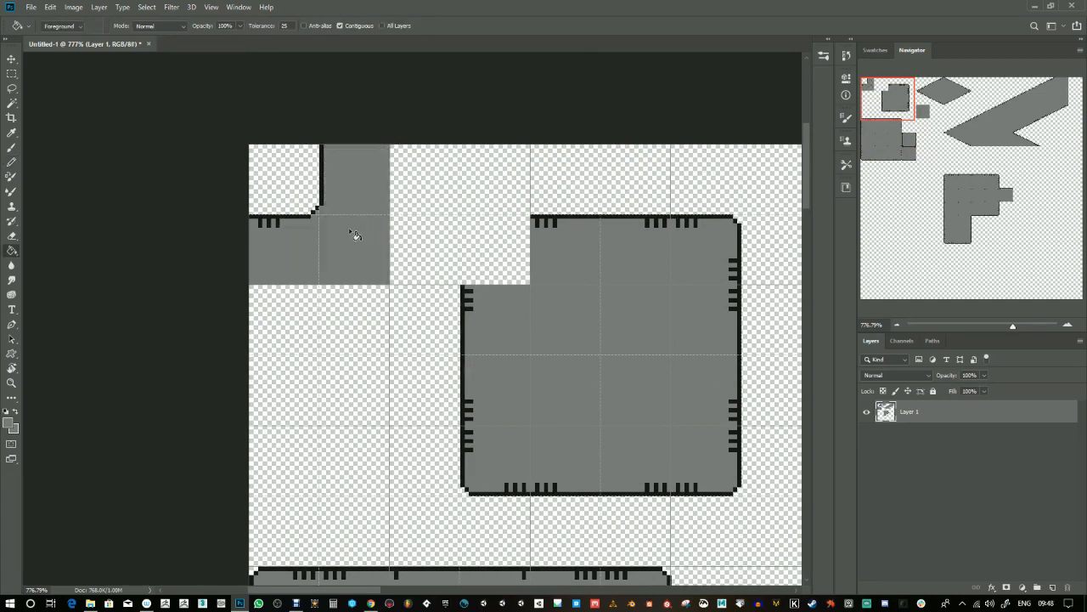
- Add black Pencil ticks beside the inner-corner tile's vertical outline and dots in its lower-left and upper-right corners
{"action": "left_click", "coordinate": [10, 165]}
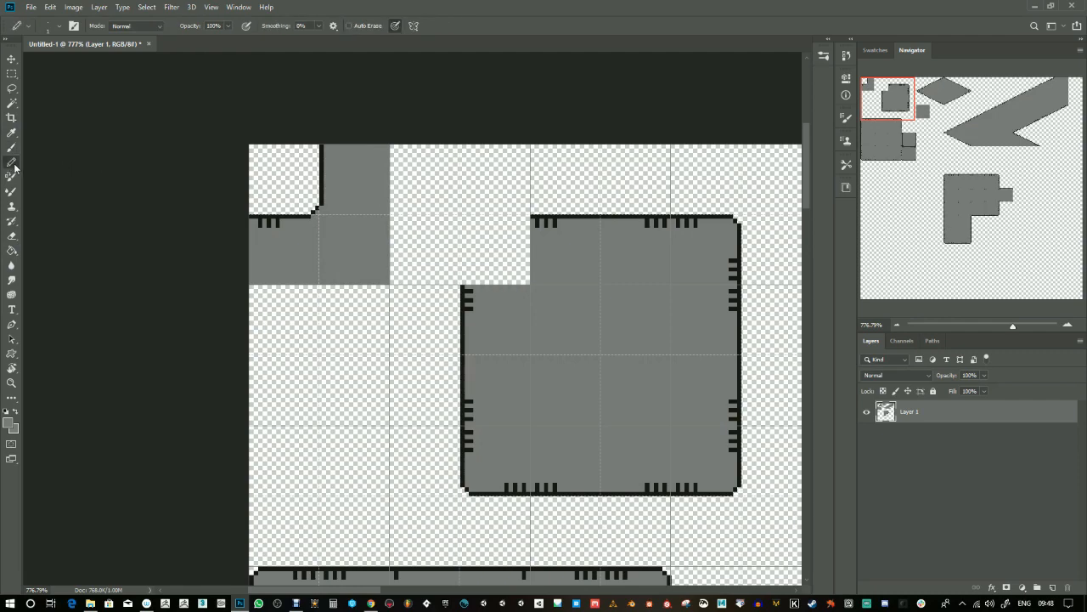
{"action": "left_click", "coordinate": [276, 216], "text": "alt"}
{"action": "key", "text": "ctrl+z"}
{"action": "left_click", "coordinate": [255, 278]}
- Place two differently rotated copies of the inner-corner tile in the two cells below it, and deselect
{"action": "key", "text": "m"}
{"action": "left_click_drag", "start_coordinate": [247, 138], "coordinate": [432, 346]}
{"action": "key", "text": "ctrl+r"}
{"action": "left_click_drag", "start_coordinate": [476, 457], "coordinate": [361, 354]}
{"action": "scroll", "coordinate": [396, 280], "scroll_direction": "down", "scroll_amount": 3}
{"action": "scroll", "coordinate": [381, 253], "scroll_direction": "up", "scroll_amount": 2}
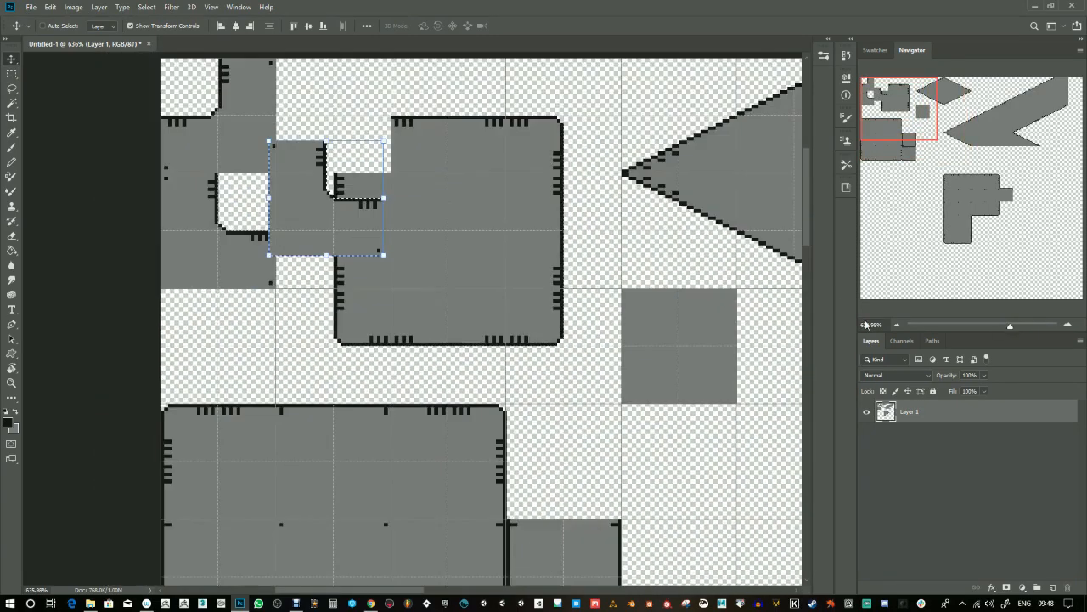
{"action": "left_click_drag", "start_coordinate": [362, 231], "coordinate": [247, 377]}
{"action": "key", "text": "ctrl+f"}
{"action": "key", "text": "ctrl+d"}
- Move the large square together with its two side tiles one grid cell down, and deselect
{"action": "key", "text": "m"}
{"action": "left_click_drag", "start_coordinate": [1000, 332], "coordinate": [997, 329]}
{"action": "left_click_drag", "start_coordinate": [314, 349], "coordinate": [492, 483]}
{"action": "key", "text": "ctrl+h"}
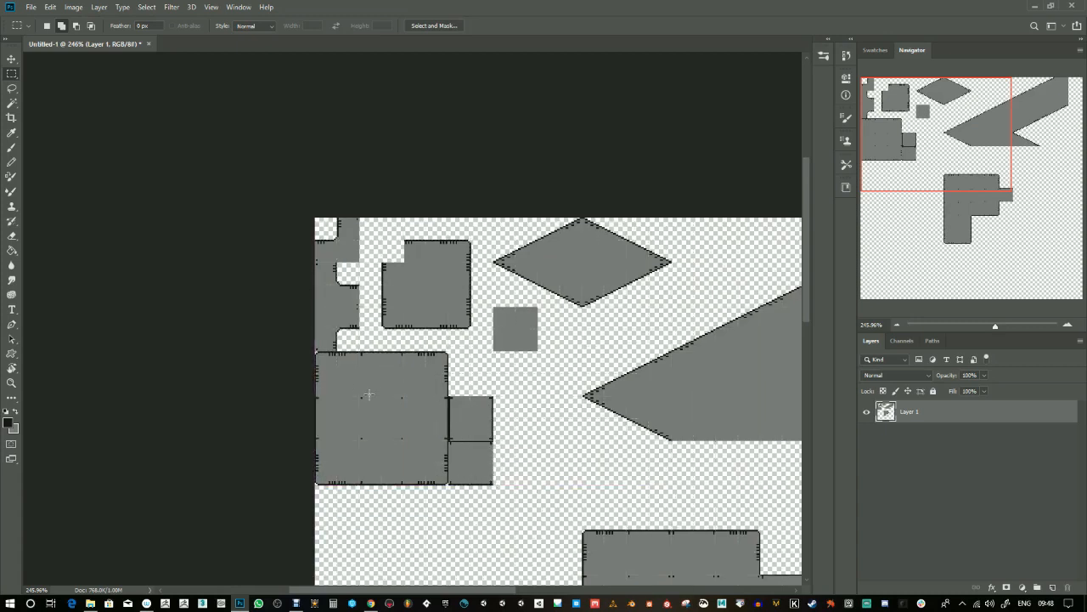
{"action": "key", "text": "ctrl+h"}
{"action": "left_click_drag", "start_coordinate": [315, 351], "coordinate": [289, 353]}
{"action": "key", "text": "ctrl+d"}
{"action": "left_click", "coordinate": [12, 59]}
{"action": "left_click_drag", "start_coordinate": [404, 384], "coordinate": [401, 428]}
{"action": "key", "text": "ctrl+d"}
- Place a rotated fourth inner-corner tile, cut at its lower-left, in the freed cell above the large square, and deselect
{"action": "left_click", "coordinate": [12, 73]}
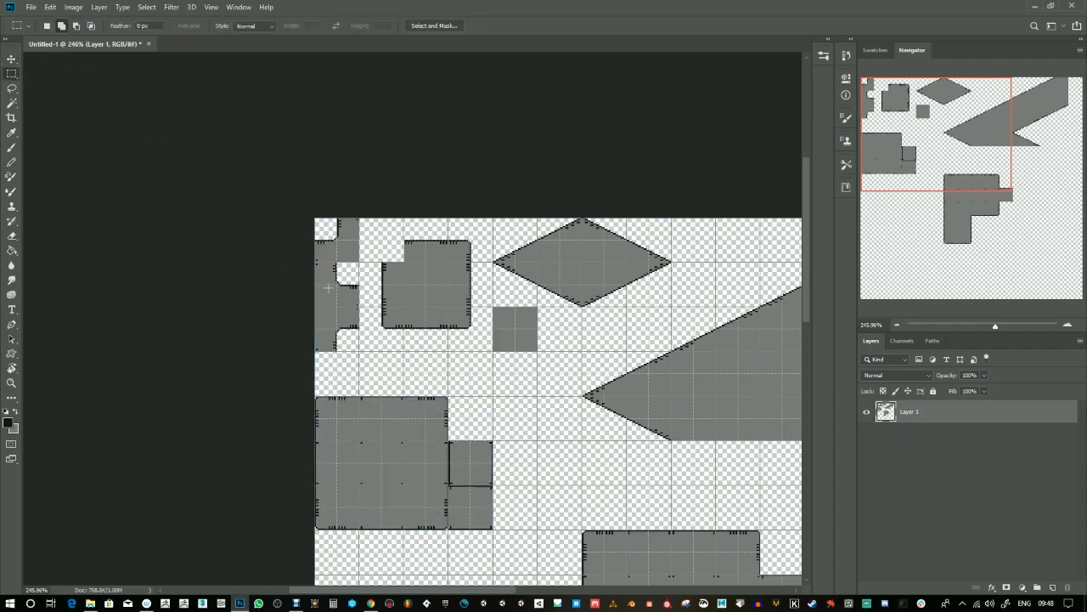
{"action": "left_click_drag", "start_coordinate": [314, 308], "coordinate": [350, 364]}
{"action": "left_click", "coordinate": [12, 59]}
{"action": "key", "text": "ctrl+d"}
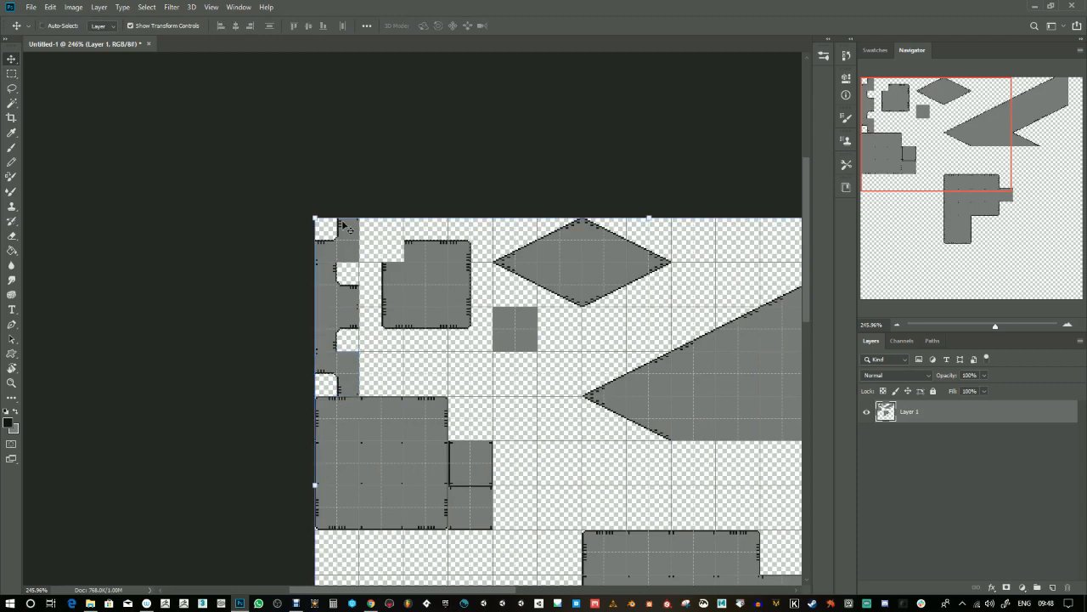
- Restore the missing upper-left corner tile of the small rounded square, and deselect
{"action": "left_click", "coordinate": [12, 73]}
{"action": "left_click_drag", "start_coordinate": [457, 223], "coordinate": [407, 249]}
{"action": "key", "text": "ctrl"}
{"action": "key", "text": "ctrl+d"}
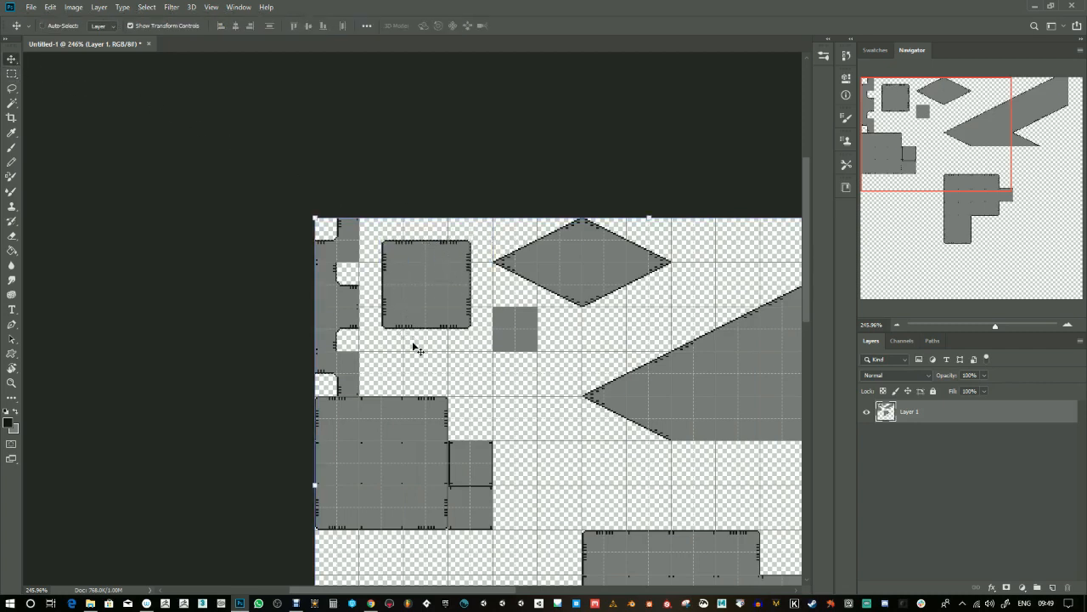
{"action": "left_click_drag", "start_coordinate": [463, 379], "coordinate": [454, 355]}
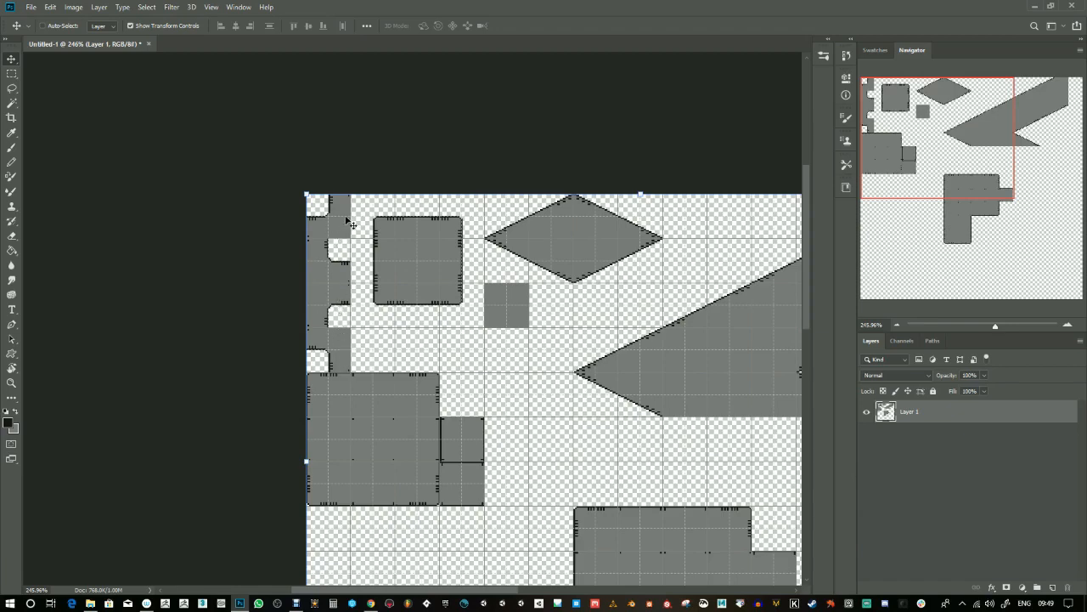
{"action": "scroll", "coordinate": [382, 254], "scroll_direction": "down", "scroll_amount": 3}
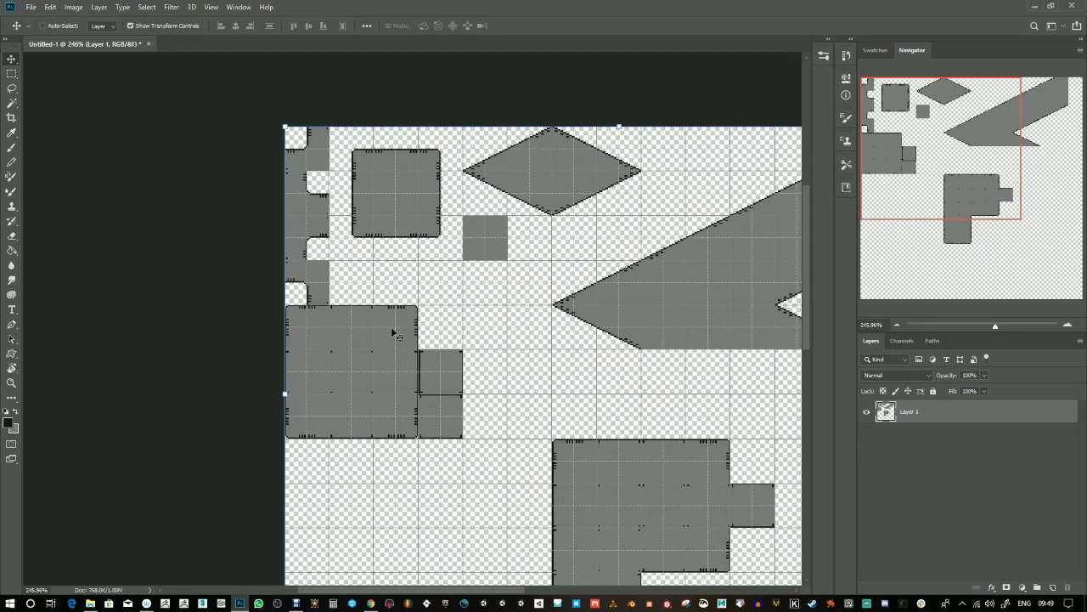
{"action": "left_click_drag", "start_coordinate": [513, 459], "coordinate": [433, 414]}
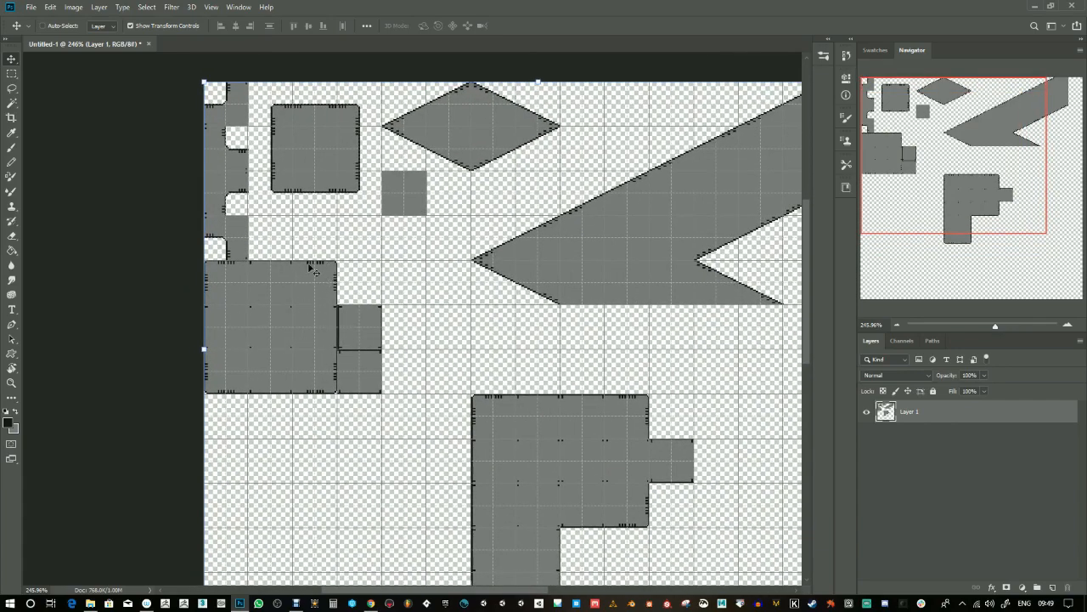
{"action": "left_click_drag", "start_coordinate": [311, 233], "coordinate": [357, 287]}
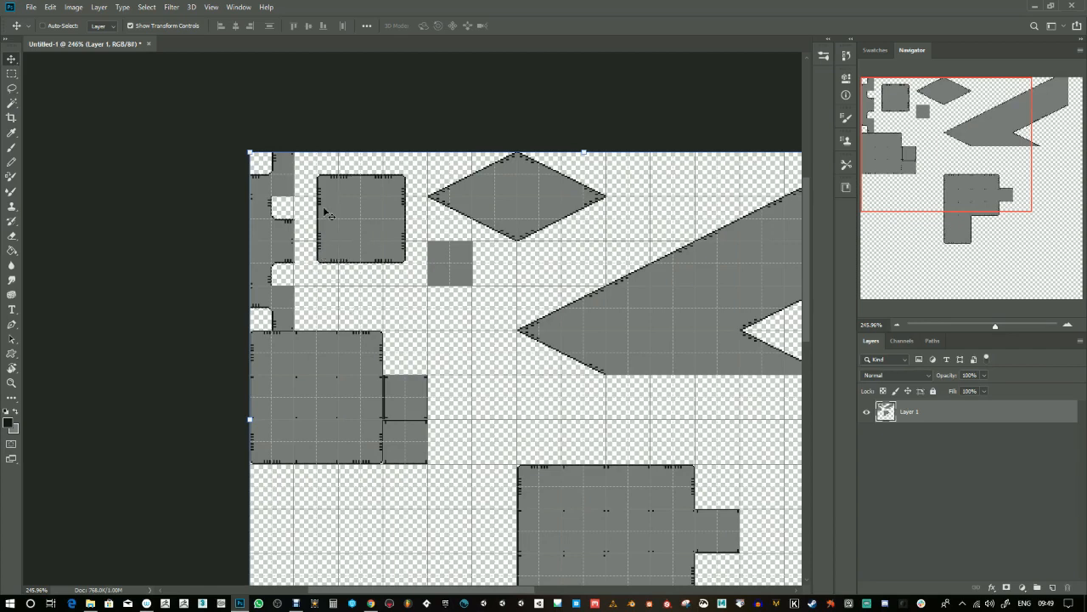
{"action": "left_click_drag", "start_coordinate": [413, 343], "coordinate": [319, 213]}
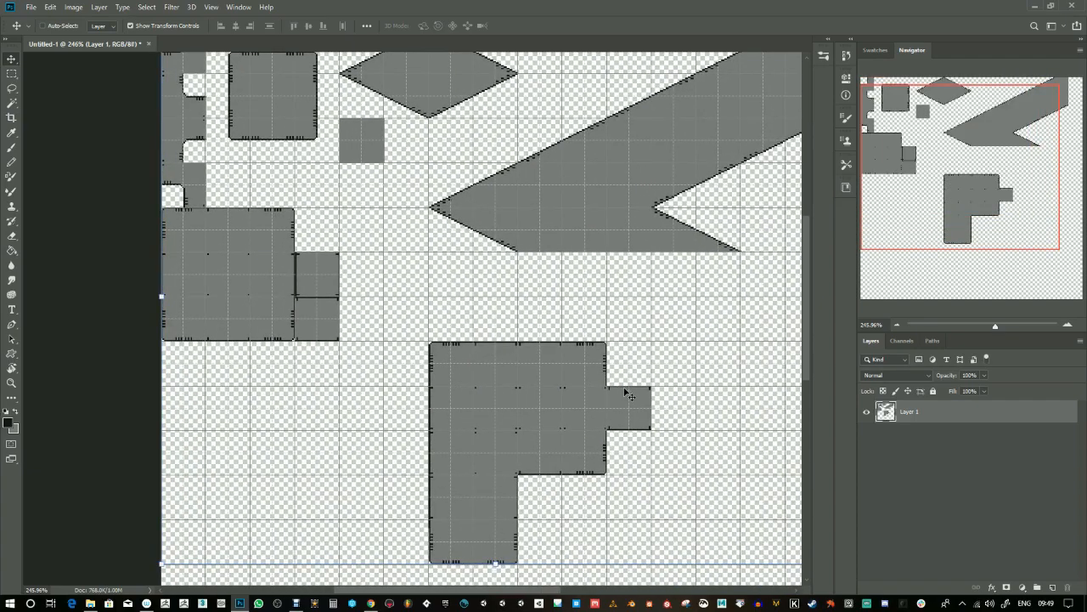
- Add a new layer above the tile artwork and set the Pencil's foreground color to dark green, #366023
{"action": "left_click_drag", "start_coordinate": [995, 325], "coordinate": [1011, 327]}
{"action": "left_click_drag", "start_coordinate": [582, 370], "coordinate": [400, 401]}
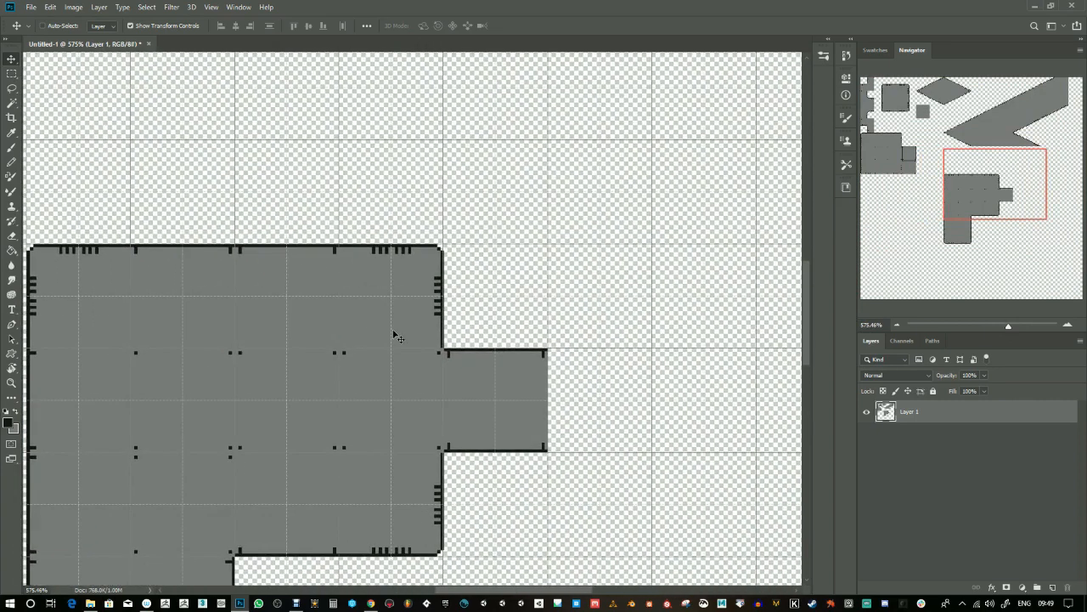
{"action": "left_click", "coordinate": [11, 162]}
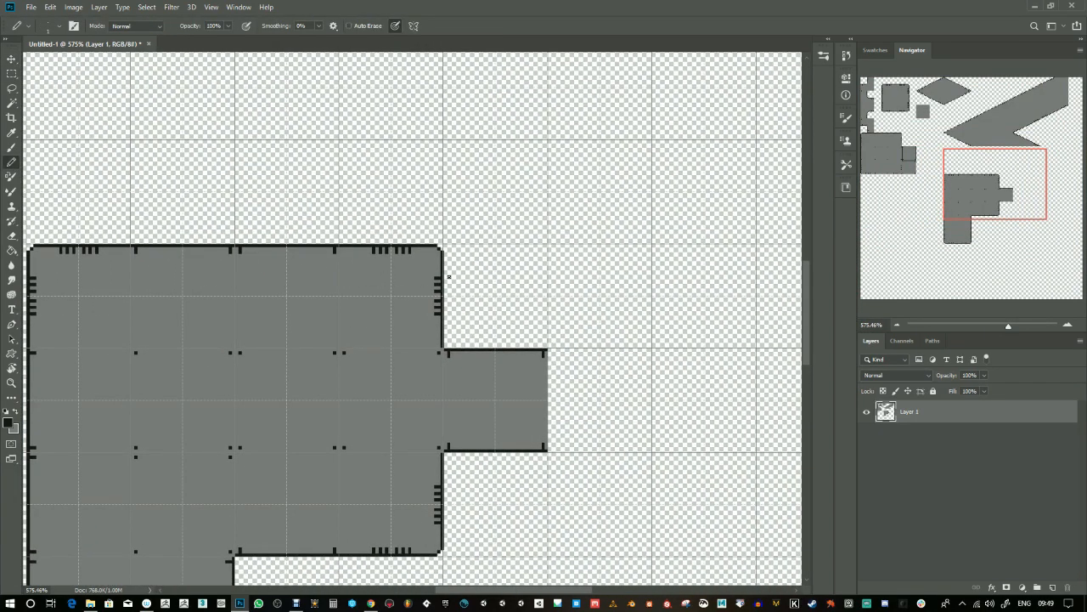
{"action": "left_click", "coordinate": [1053, 587]}
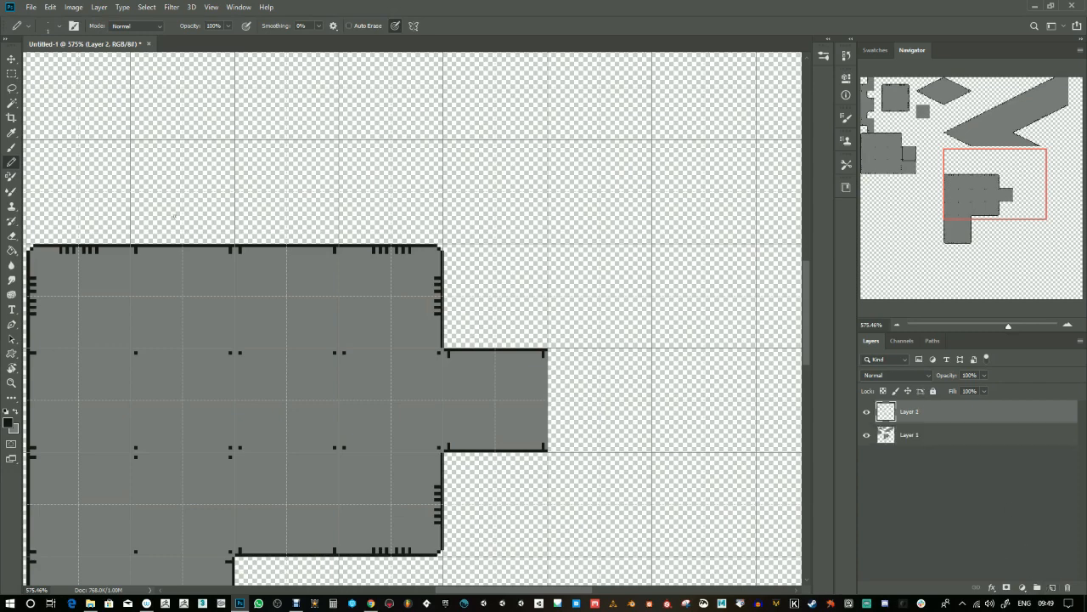
{"action": "left_click", "coordinate": [11, 418]}
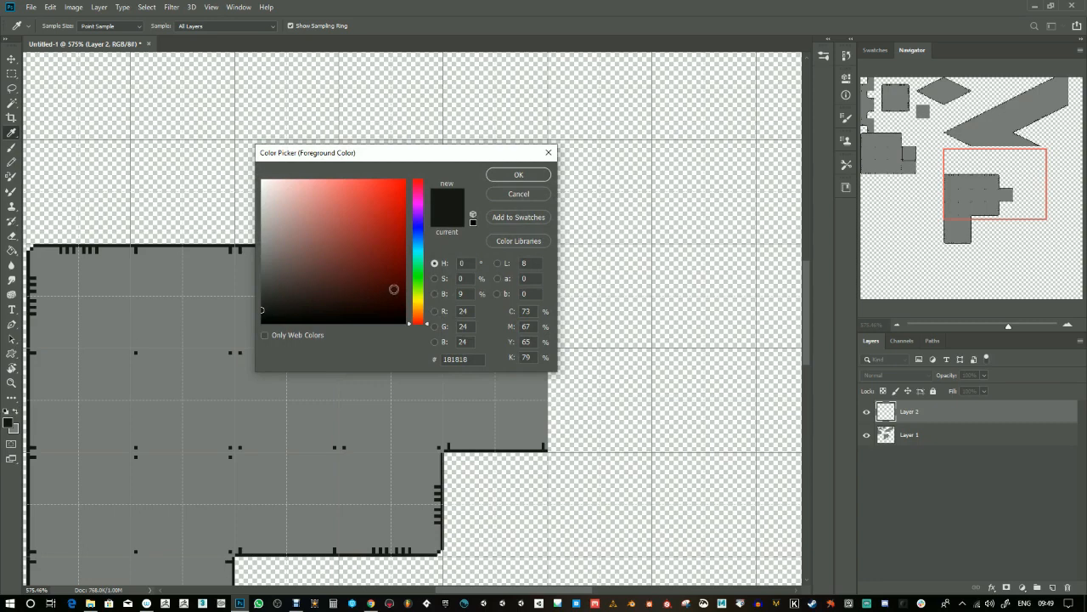
{"action": "left_click", "coordinate": [418, 283]}
{"action": "left_click_drag", "start_coordinate": [357, 275], "coordinate": [353, 270]}
{"action": "left_click", "coordinate": [511, 178]}
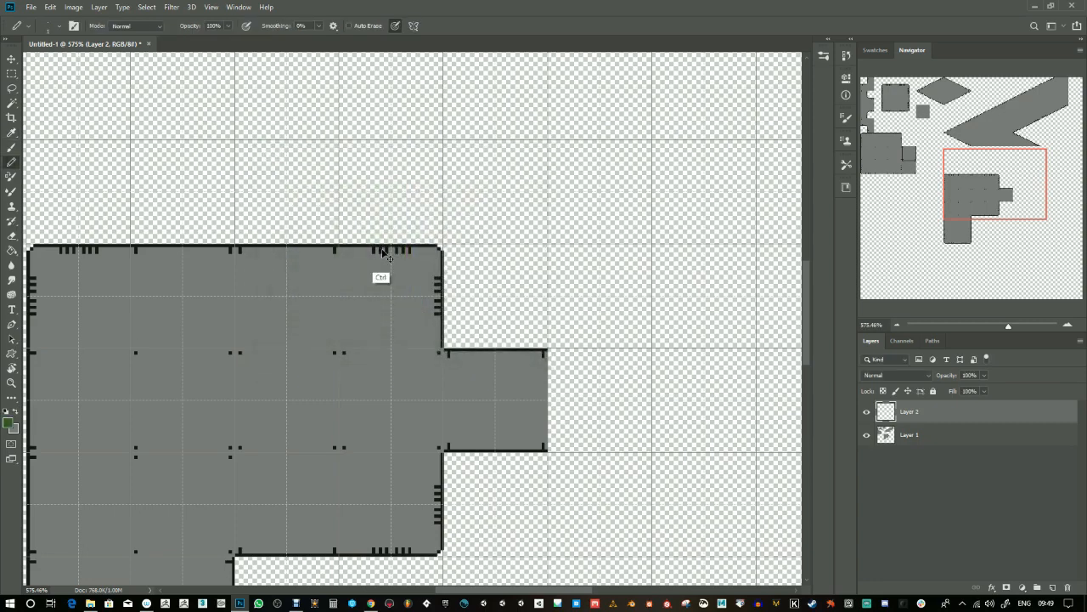
- Hide the grid and sketch green curves over the L-shaped platform's upper-right corner and its three inner corners
{"action": "key", "text": "ctrl+apostrophe"}
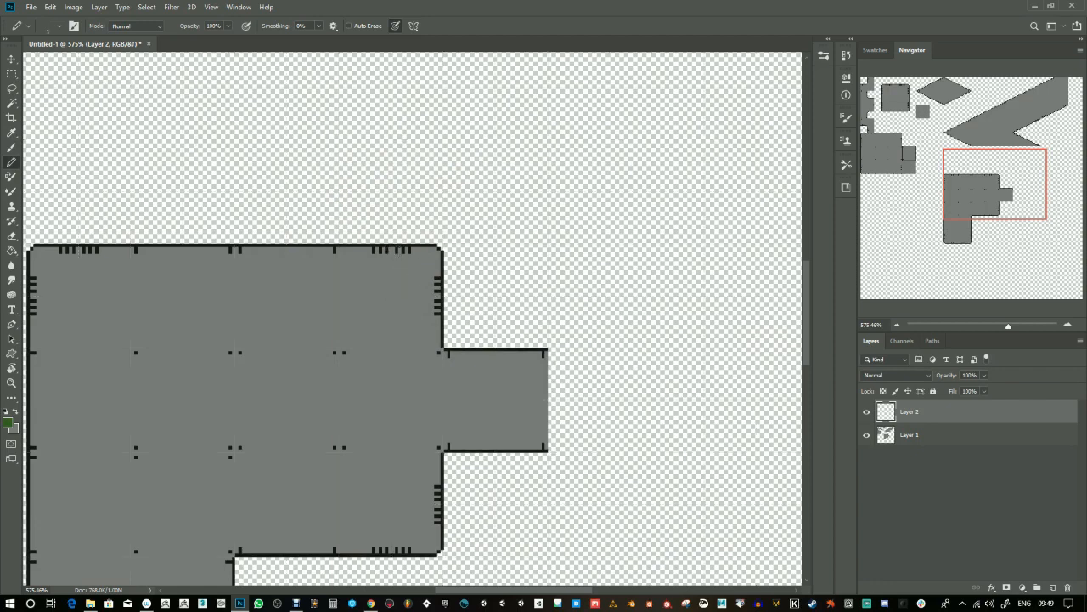
{"action": "mouse_move", "coordinate": [366, 247]}
{"action": "left_mouse_down"}
{"action": "mouse_move", "coordinate": [423, 266]}
{"action": "mouse_move", "coordinate": [439, 341]}
{"action": "mouse_move", "coordinate": [464, 350]}
{"action": "left_mouse_up"}
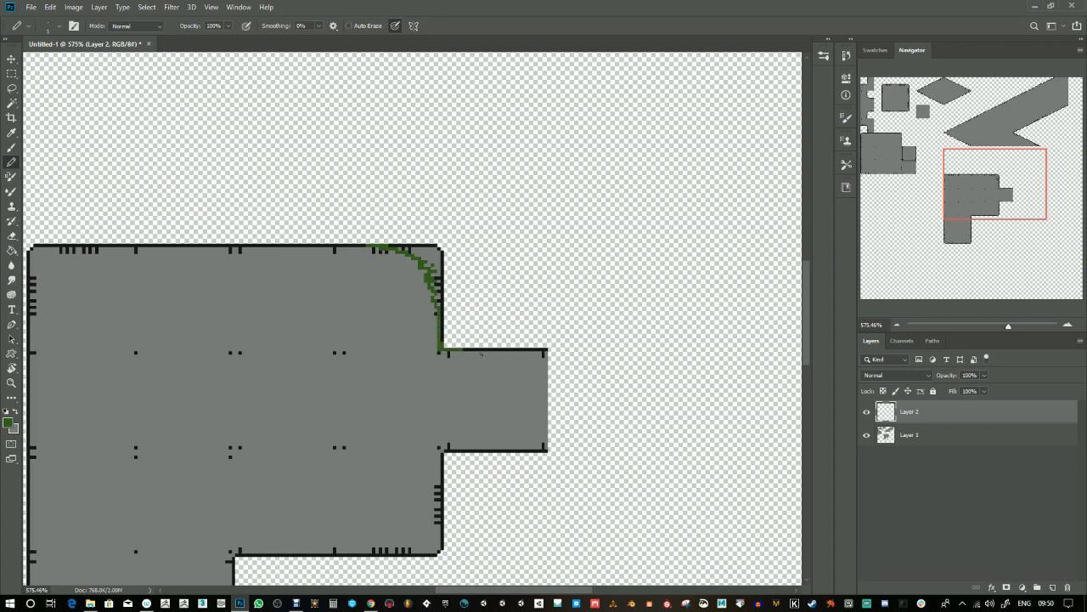
{"action": "mouse_move", "coordinate": [442, 323]}
{"action": "left_mouse_down"}
{"action": "mouse_move", "coordinate": [480, 349]}
{"action": "mouse_move", "coordinate": [470, 348]}
{"action": "mouse_move", "coordinate": [541, 350]}
{"action": "left_mouse_up"}
{"action": "left_click_drag", "start_coordinate": [532, 473], "coordinate": [598, 373]}
{"action": "left_click_drag", "start_coordinate": [535, 349], "coordinate": [510, 393]}
{"action": "mouse_move", "coordinate": [342, 483]}
{"action": "left_mouse_down"}
{"action": "mouse_move", "coordinate": [427, 401]}
{"action": "mouse_move", "coordinate": [392, 408]}
{"action": "left_mouse_up"}
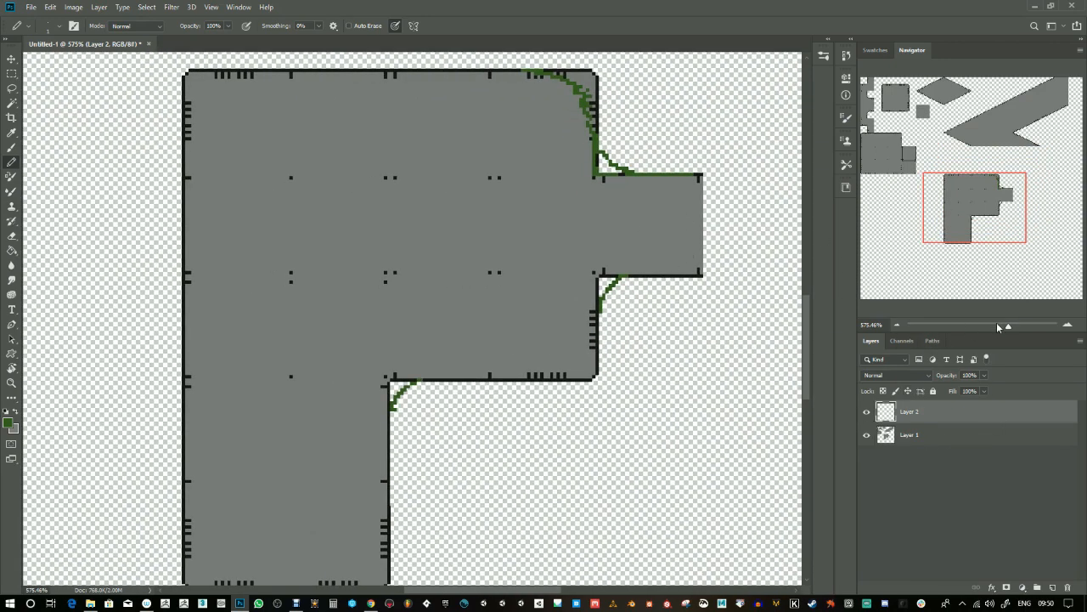
- Handwrite a green "+4 =15" beside the large square tile set and "13" below the small rounded square
{"action": "left_click_drag", "start_coordinate": [1009, 325], "coordinate": [999, 327]}
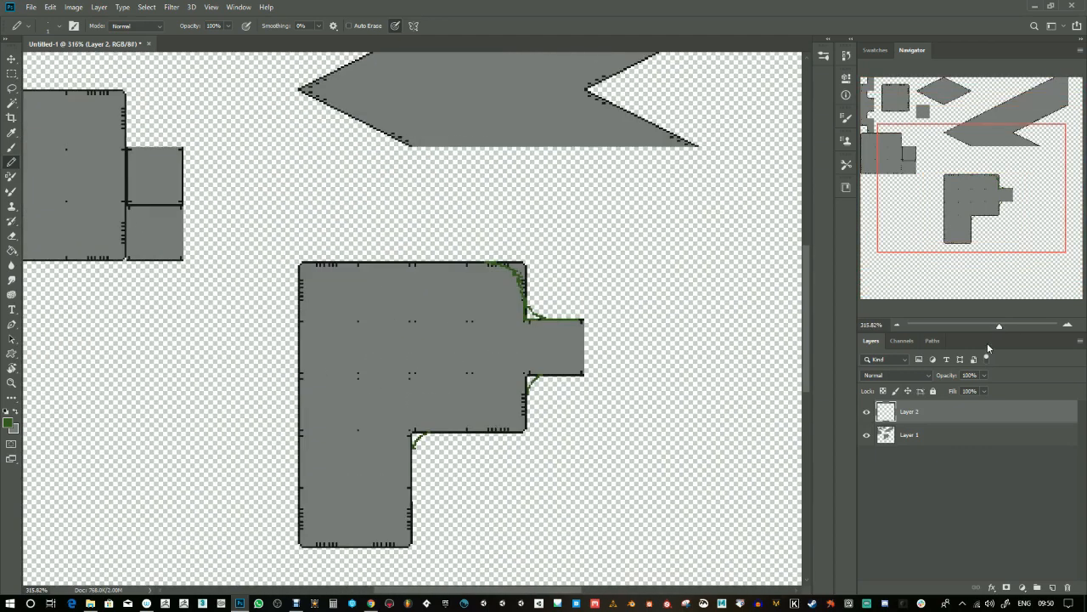
{"action": "left_click_drag", "start_coordinate": [186, 290], "coordinate": [397, 319]}
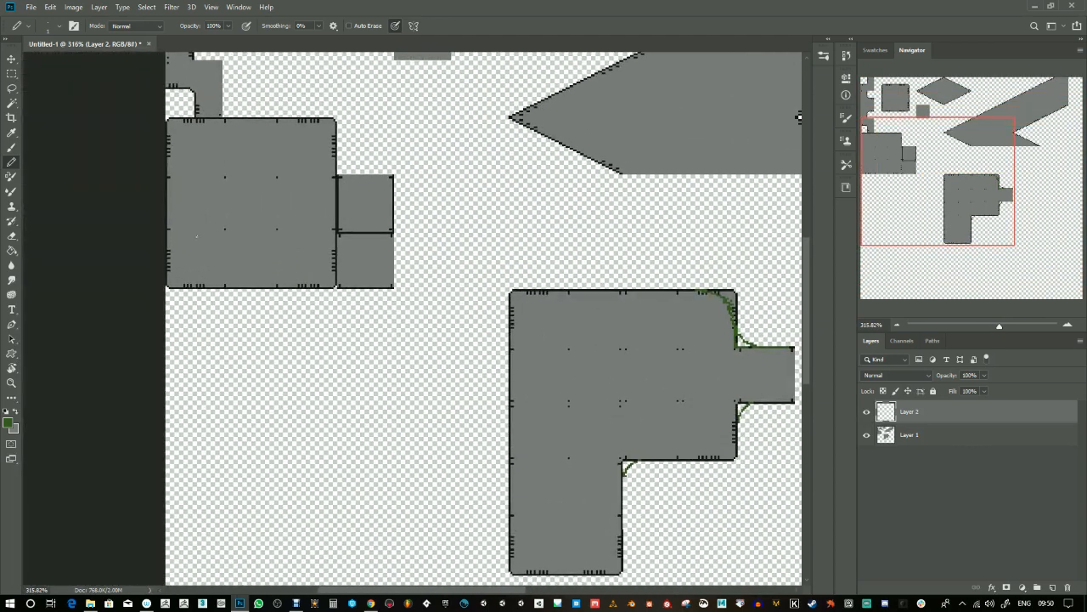
{"action": "left_click_drag", "start_coordinate": [439, 229], "coordinate": [425, 279]}
{"action": "mouse_move", "coordinate": [382, 193]}
{"action": "left_mouse_down"}
{"action": "mouse_move", "coordinate": [386, 209]}
{"action": "mouse_move", "coordinate": [390, 199]}
{"action": "left_mouse_up"}
{"action": "mouse_move", "coordinate": [401, 187]}
{"action": "left_mouse_down"}
{"action": "mouse_move", "coordinate": [400, 213]}
{"action": "mouse_move", "coordinate": [431, 226]}
{"action": "left_mouse_up"}
{"action": "left_click_drag", "start_coordinate": [440, 214], "coordinate": [452, 235]}
{"action": "left_click_drag", "start_coordinate": [455, 211], "coordinate": [468, 209]}
{"action": "left_click_drag", "start_coordinate": [372, 169], "coordinate": [452, 400]}
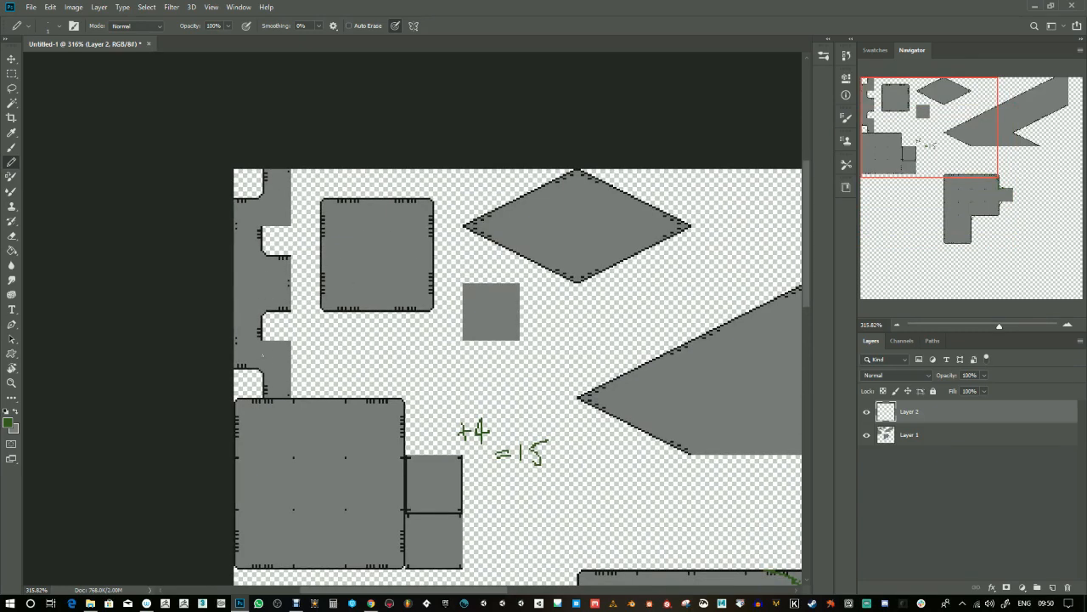
{"action": "left_click_drag", "start_coordinate": [367, 333], "coordinate": [369, 348]}
{"action": "left_click_drag", "start_coordinate": [374, 331], "coordinate": [375, 344]}
- Thicken the green mark under the platform's bridge, draw a circle inside the platform, and fill a blob at its left edge
{"action": "left_click_drag", "start_coordinate": [470, 379], "coordinate": [335, 143]}
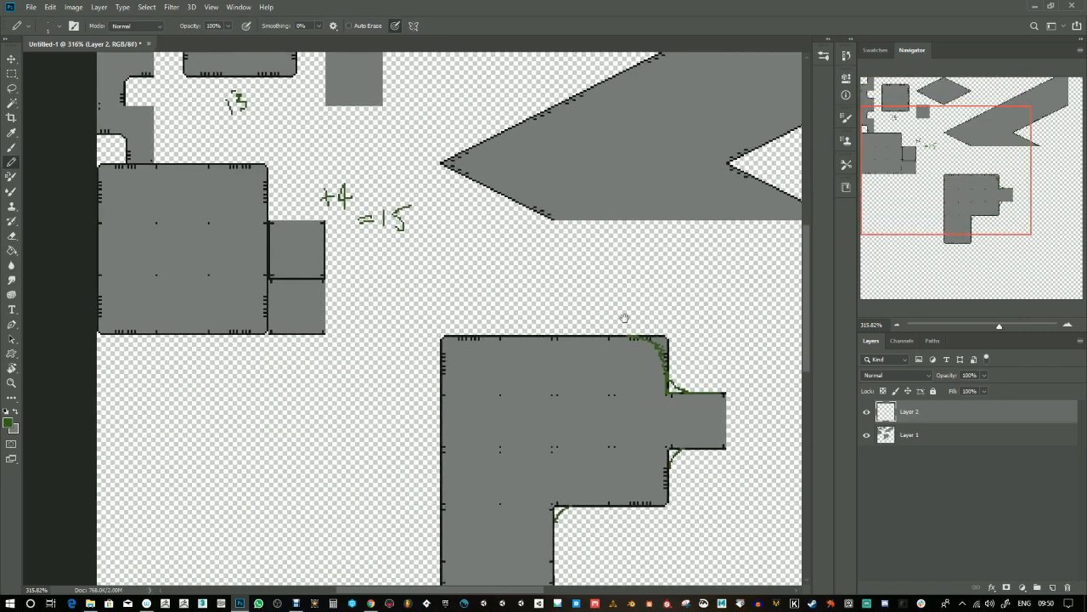
{"action": "left_click_drag", "start_coordinate": [288, 379], "coordinate": [196, 331]}
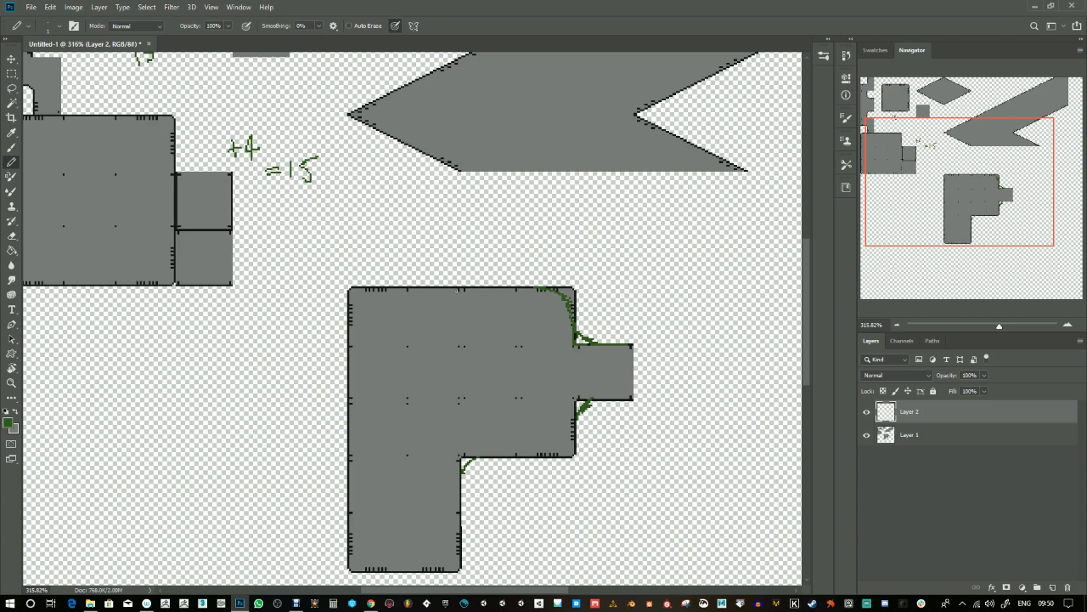
{"action": "mouse_move", "coordinate": [439, 300]}
{"action": "left_mouse_down"}
{"action": "mouse_move", "coordinate": [444, 332]}
{"action": "mouse_move", "coordinate": [420, 299]}
{"action": "mouse_move", "coordinate": [440, 333]}
{"action": "left_mouse_up"}
{"action": "mouse_move", "coordinate": [347, 358]}
{"action": "left_mouse_down"}
{"action": "mouse_move", "coordinate": [384, 372]}
{"action": "mouse_move", "coordinate": [359, 385]}
{"action": "mouse_move", "coordinate": [351, 353]}
{"action": "mouse_move", "coordinate": [375, 377]}
{"action": "mouse_move", "coordinate": [349, 364]}
{"action": "mouse_move", "coordinate": [386, 370]}
{"action": "left_mouse_up"}
- Try sketching green curves over the inner-corner tiles and the large square, and undo these strokes
{"action": "left_click_drag", "start_coordinate": [246, 276], "coordinate": [491, 350]}
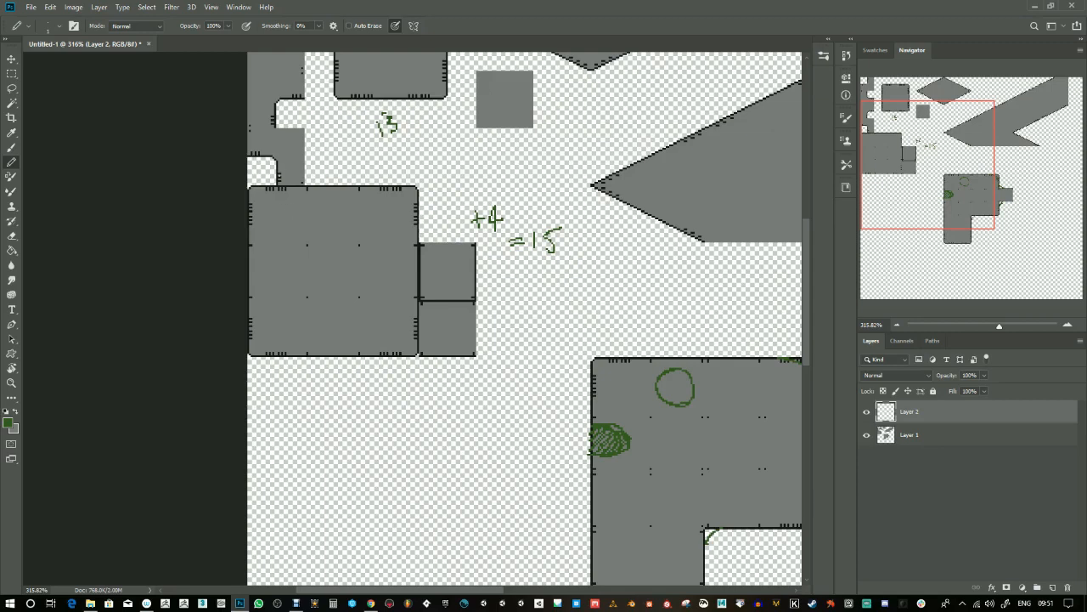
{"action": "mouse_move", "coordinate": [276, 190]}
{"action": "left_mouse_down"}
{"action": "mouse_move", "coordinate": [287, 213]}
{"action": "mouse_move", "coordinate": [338, 195]}
{"action": "mouse_move", "coordinate": [337, 161]}
{"action": "mouse_move", "coordinate": [368, 153]}
{"action": "left_mouse_up"}
{"action": "left_click_drag", "start_coordinate": [383, 240], "coordinate": [382, 359]}
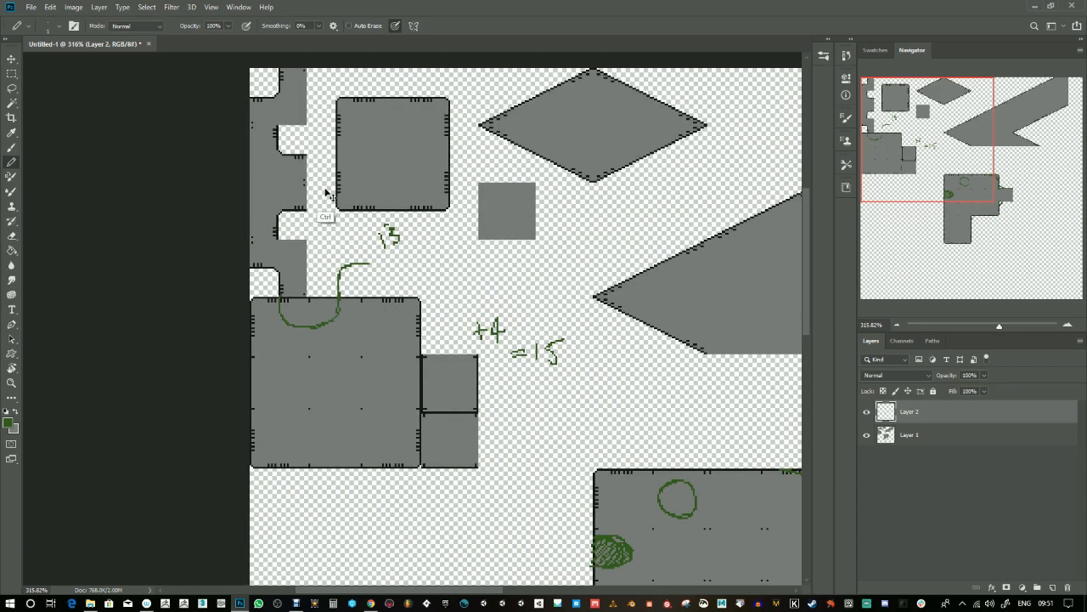
{"action": "key", "text": "ctrl+z"}
{"action": "key", "text": "ctrl+z"}
{"action": "key", "text": "ctrl+z"}
{"action": "key", "text": "ctrl+z"}
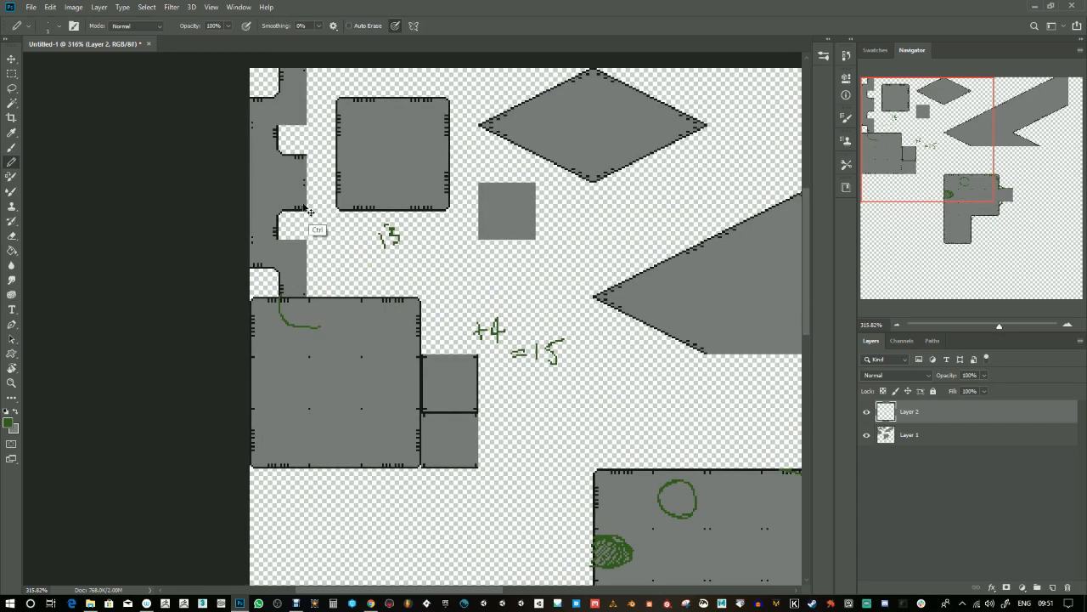
{"action": "mouse_move", "coordinate": [280, 223]}
{"action": "left_mouse_down"}
{"action": "mouse_move", "coordinate": [298, 268]}
{"action": "mouse_move", "coordinate": [328, 270]}
{"action": "mouse_move", "coordinate": [330, 219]}
{"action": "mouse_move", "coordinate": [296, 211]}
{"action": "left_mouse_up"}
{"action": "key", "text": "ctrl+z"}
{"action": "mouse_move", "coordinate": [509, 196]}
{"action": "left_mouse_down"}
{"action": "mouse_move", "coordinate": [497, 222]}
{"action": "mouse_move", "coordinate": [520, 204]}
{"action": "mouse_move", "coordinate": [507, 195]}
{"action": "left_mouse_up"}
{"action": "key", "text": "ctrl+z"}
- Show the grid again, outline the ticks on the platform's left edge in green, and draw an X above its upper-left corner
{"action": "mouse_move", "coordinate": [583, 425]}
{"action": "left_mouse_down"}
{"action": "mouse_move", "coordinate": [417, 287]}
{"action": "mouse_move", "coordinate": [502, 354]}
{"action": "mouse_move", "coordinate": [491, 342]}
{"action": "left_mouse_up"}
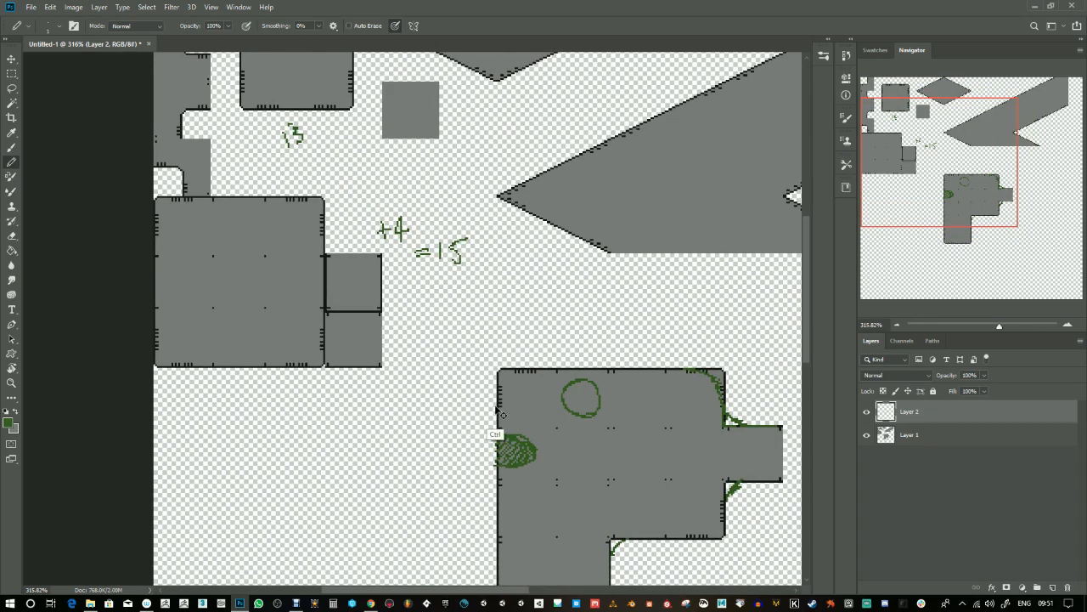
{"action": "key", "text": "ctrl+apostrophe"}
{"action": "mouse_move", "coordinate": [495, 376]}
{"action": "left_mouse_down"}
{"action": "mouse_move", "coordinate": [493, 425]}
{"action": "mouse_move", "coordinate": [509, 379]}
{"action": "left_mouse_up"}
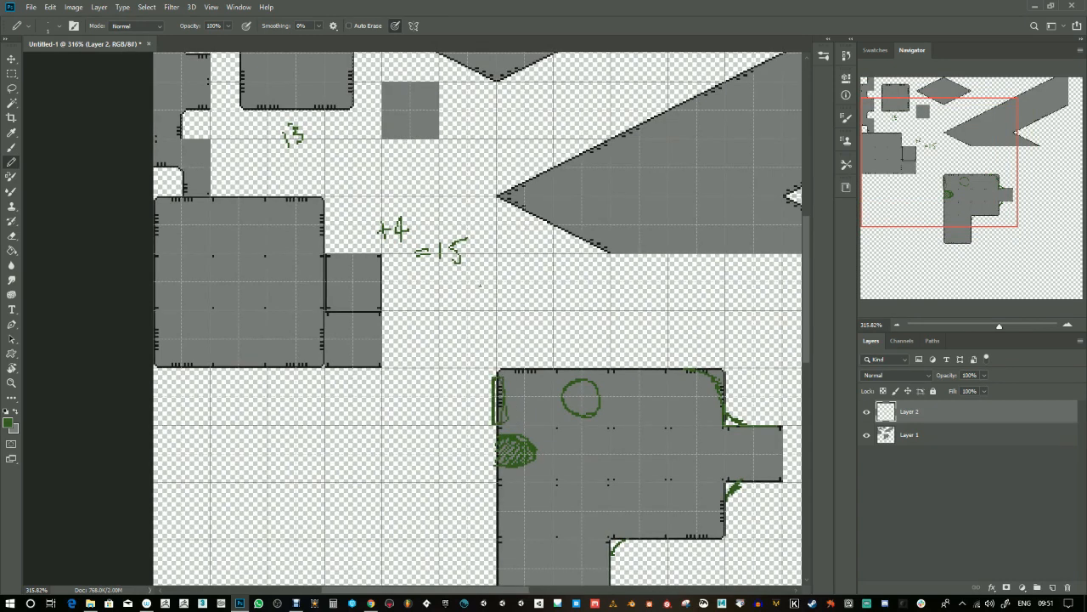
{"action": "left_click_drag", "start_coordinate": [505, 323], "coordinate": [508, 339]}
- Sketch green boxes with diagonal hatching between the inner-corner tiles and the left edge of the small rounded square
{"action": "left_click_drag", "start_coordinate": [319, 176], "coordinate": [455, 300]}
{"action": "scroll", "coordinate": [370, 168], "scroll_direction": "up", "scroll_amount": 2}
{"action": "mouse_move", "coordinate": [370, 167]}
{"action": "left_mouse_down"}
{"action": "mouse_move", "coordinate": [370, 220]}
{"action": "mouse_move", "coordinate": [388, 182]}
{"action": "mouse_move", "coordinate": [386, 219]}
{"action": "mouse_move", "coordinate": [368, 246]}
{"action": "mouse_move", "coordinate": [389, 222]}
{"action": "left_mouse_up"}
{"action": "mouse_move", "coordinate": [348, 192]}
{"action": "left_mouse_down"}
{"action": "mouse_move", "coordinate": [365, 244]}
{"action": "mouse_move", "coordinate": [402, 247]}
{"action": "mouse_move", "coordinate": [407, 217]}
{"action": "mouse_move", "coordinate": [390, 182]}
{"action": "mouse_move", "coordinate": [351, 209]}
{"action": "left_mouse_up"}
{"action": "left_click_drag", "start_coordinate": [366, 202], "coordinate": [351, 232]}
{"action": "left_click_drag", "start_coordinate": [366, 225], "coordinate": [355, 241]}
{"action": "left_click_drag", "start_coordinate": [401, 194], "coordinate": [388, 215]}
{"action": "left_click_drag", "start_coordinate": [400, 206], "coordinate": [388, 229]}
- Undo all the green sketch marks on and around the tiles and the L-shaped platform
{"action": "key", "text": "ctrl+z"}
{"action": "key", "text": "ctrl+z"}
{"action": "key", "text": "ctrl+z"}
{"action": "key", "text": "ctrl+z"}
{"action": "key", "text": "ctrl+z"}
{"action": "key", "text": "ctrl+z"}
{"action": "key", "text": "ctrl+z"}
{"action": "key", "text": "ctrl+z"}
{"action": "key", "text": "ctrl+z"}
{"action": "key", "text": "ctrl+z"}
{"action": "key", "text": "ctrl+z"}
{"action": "key", "text": "ctrl+z"}
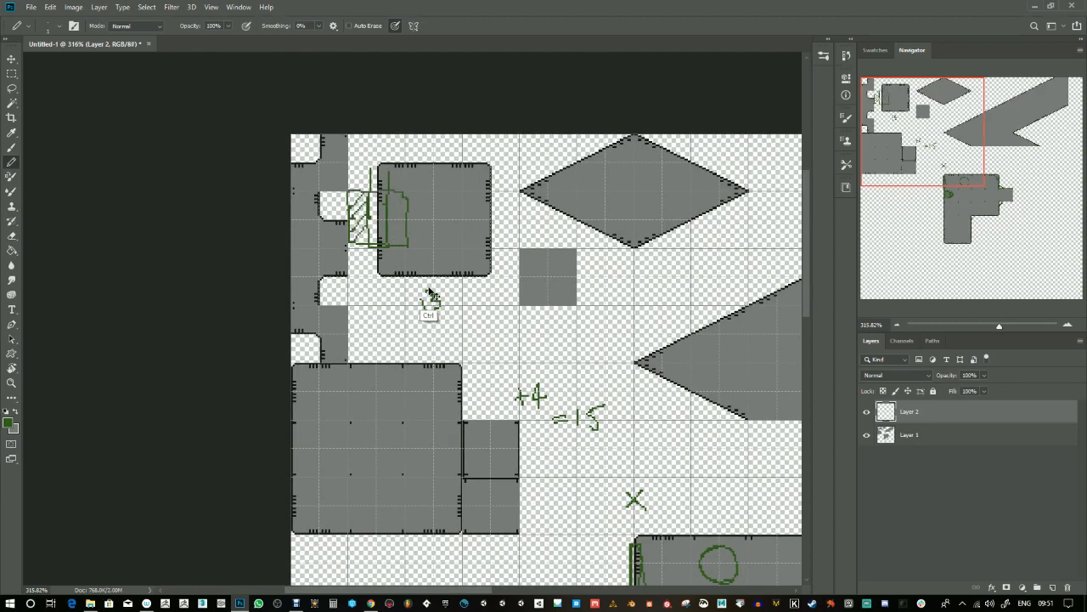
{"action": "key", "text": "ctrl+z"}
{"action": "key", "text": "ctrl+z"}
{"action": "key", "text": "ctrl+z"}
{"action": "key", "text": "ctrl+z"}
{"action": "key", "text": "ctrl+z"}
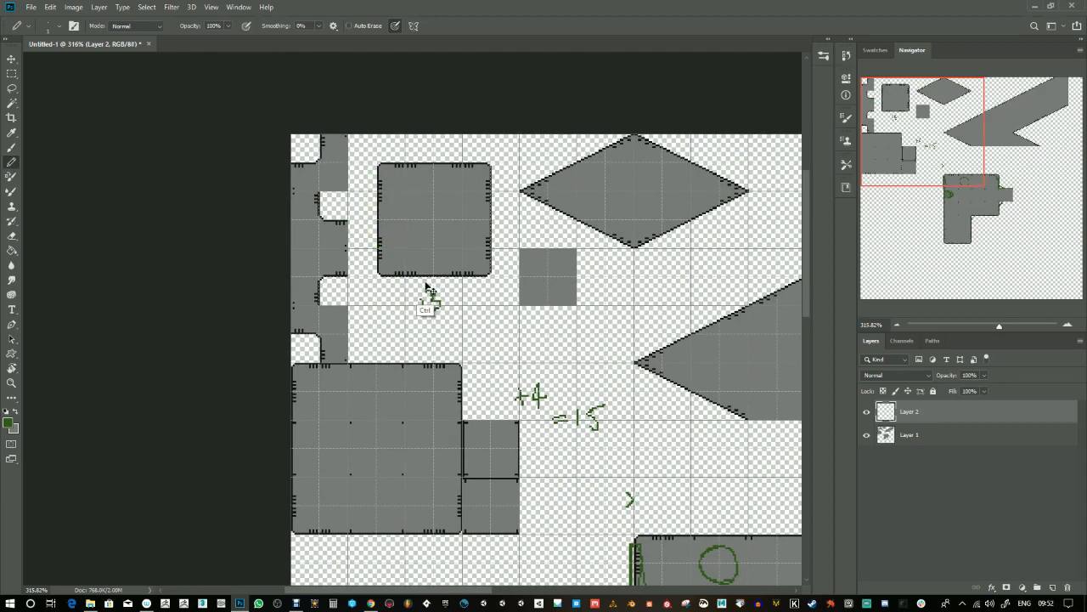
{"action": "key", "text": "ctrl+z"}
{"action": "key", "text": "ctrl+z"}
{"action": "key", "text": "ctrl+z"}
{"action": "key", "text": "ctrl+z"}
{"action": "key", "text": "ctrl+z"}
{"action": "key", "text": "ctrl+z"}
{"action": "key", "text": "ctrl+z"}
{"action": "key", "text": "ctrl+z"}
{"action": "key", "text": "ctrl+z"}
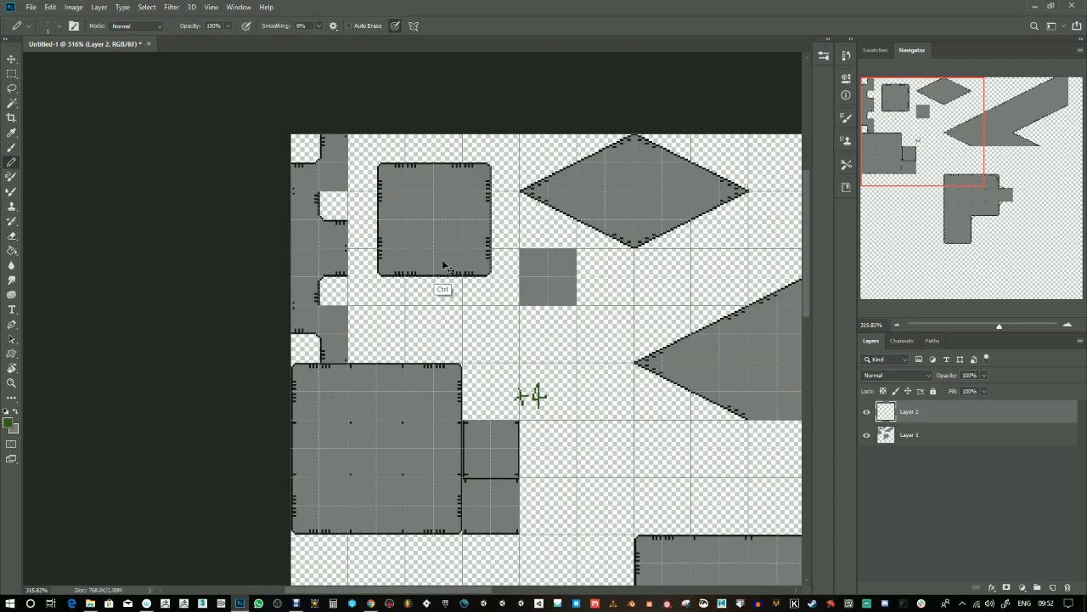
{"action": "left_click_drag", "start_coordinate": [607, 340], "coordinate": [405, 111]}
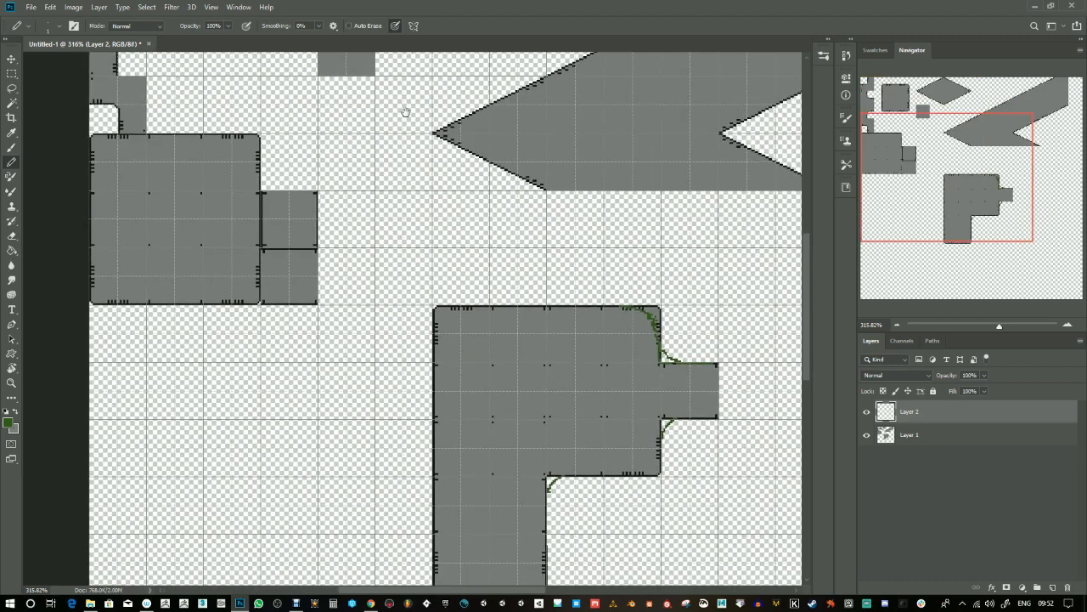
{"action": "key", "text": "ctrl+z"}
{"action": "key", "text": "ctrl+z"}
{"action": "key", "text": "ctrl+z"}
{"action": "key", "text": "ctrl+z"}
{"action": "key", "text": "ctrl+z"}
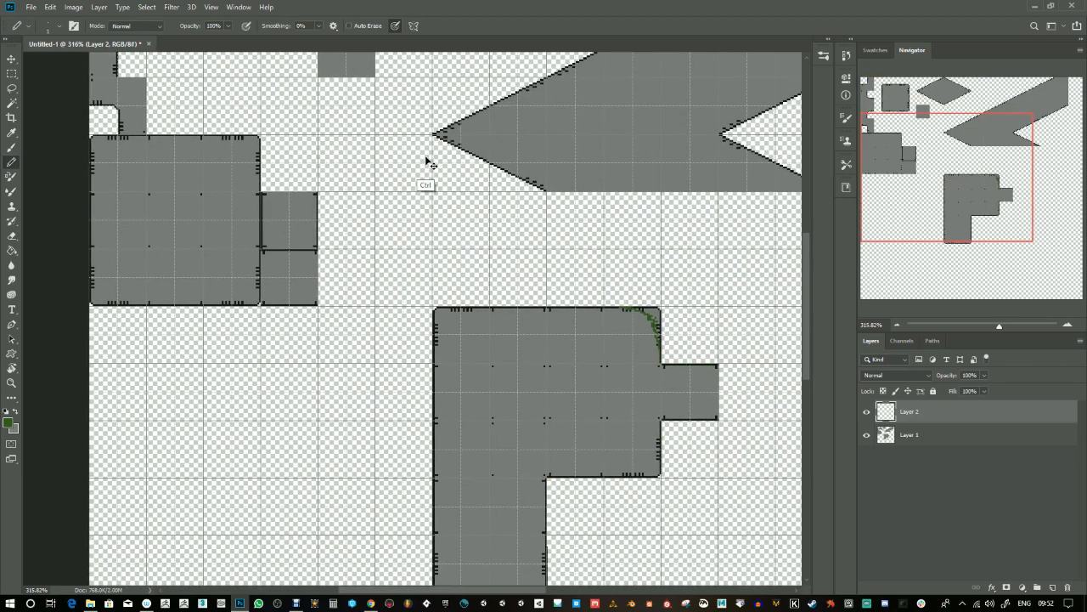
{"action": "key", "text": "ctrl+z"}
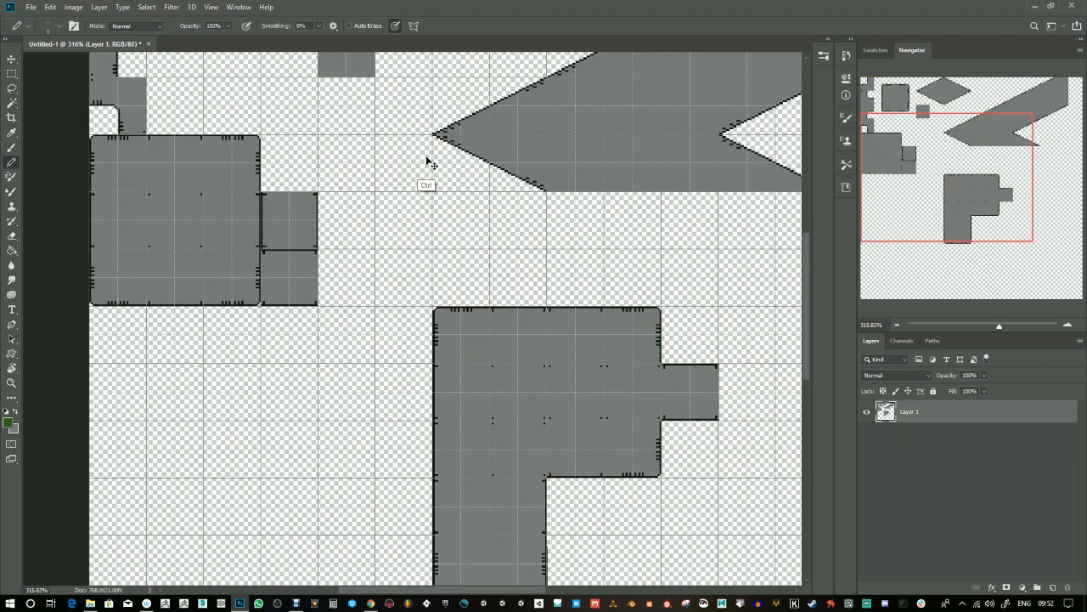
- Add two new layers above the tile layer and set the drawing color to dark blue 131c5f
{"action": "left_click_drag", "start_coordinate": [478, 219], "coordinate": [702, 463]}
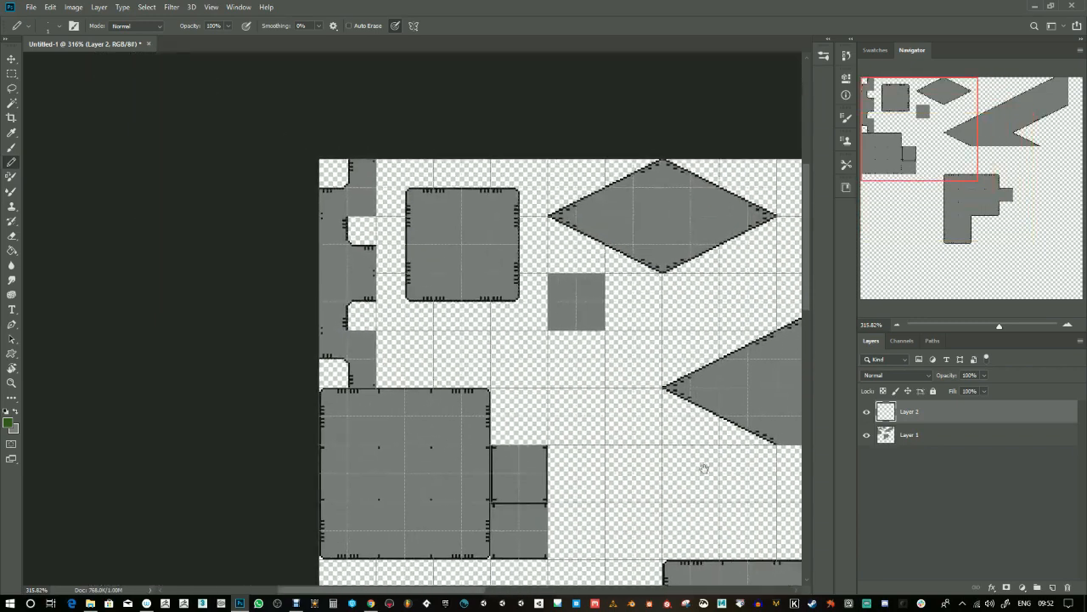
{"action": "left_click_drag", "start_coordinate": [999, 325], "coordinate": [1012, 328]}
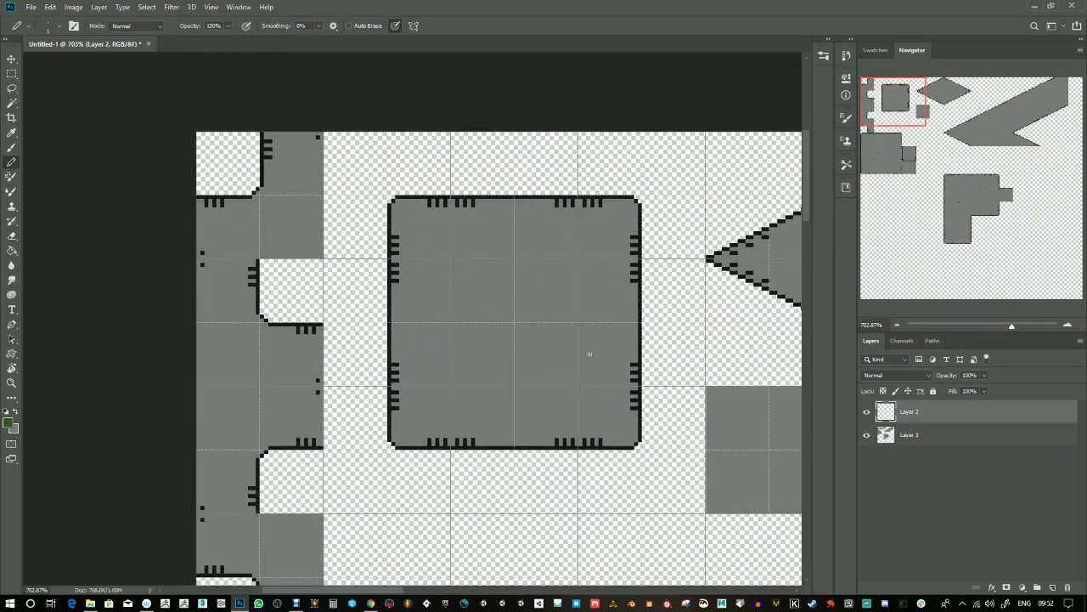
{"action": "left_click", "coordinate": [1053, 587]}
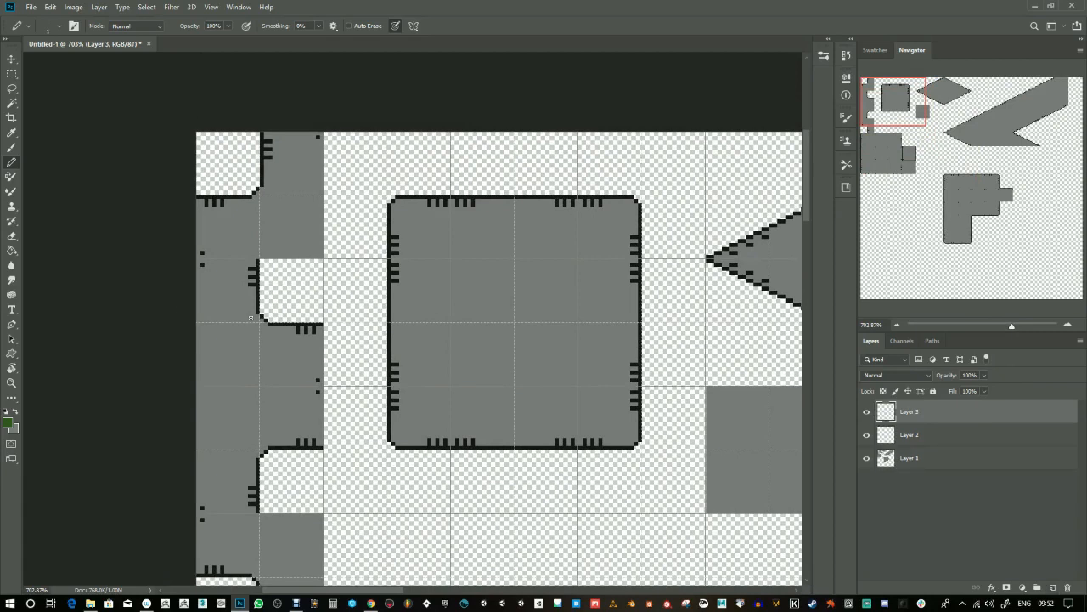
{"action": "key", "text": "i"}
{"action": "left_click", "coordinate": [10, 423]}
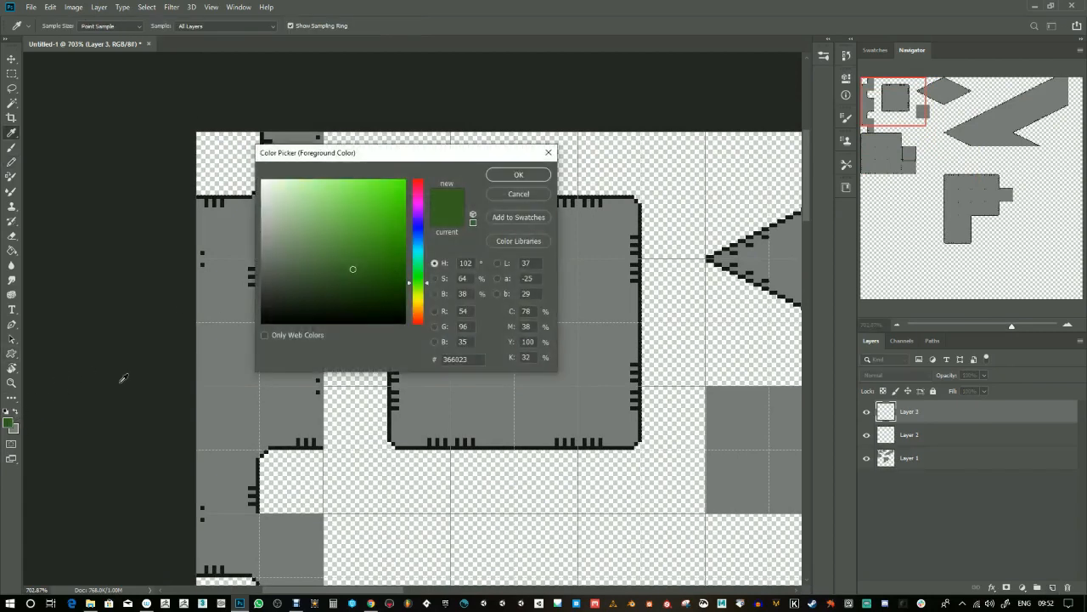
{"action": "left_click_drag", "start_coordinate": [415, 293], "coordinate": [426, 234]}
{"action": "left_click", "coordinate": [381, 268]}
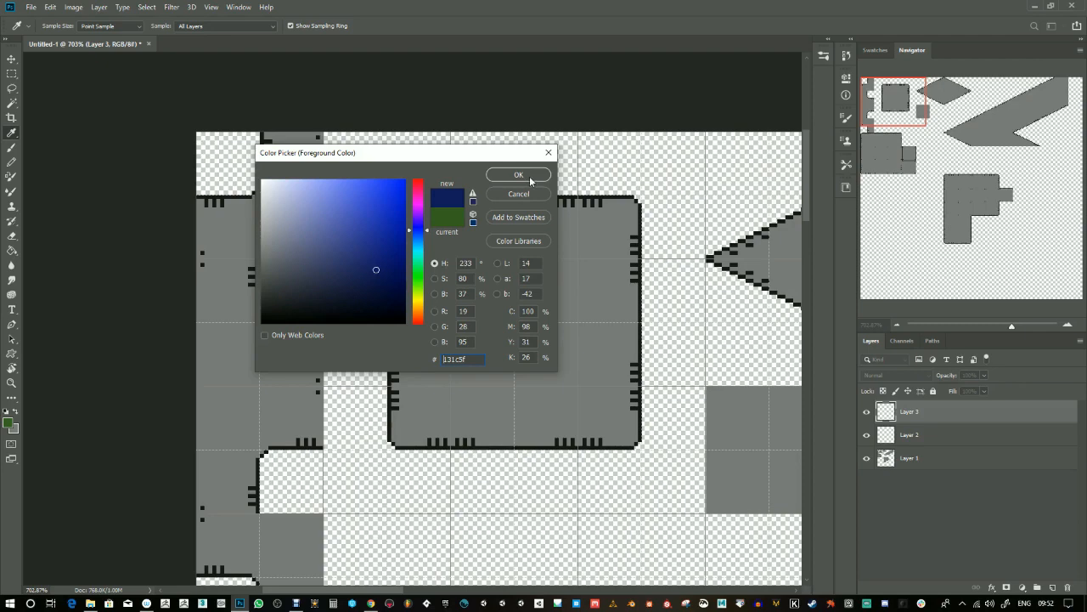
{"action": "left_click", "coordinate": [517, 175]}
- Draw two vertical dark blue lines along the upper half of the small rounded square's left edge, one outside and one inside
{"action": "key", "text": "b"}
{"action": "left_click_drag", "start_coordinate": [377, 321], "coordinate": [377, 199]}
{"action": "left_click_drag", "start_coordinate": [406, 322], "coordinate": [405, 221]}
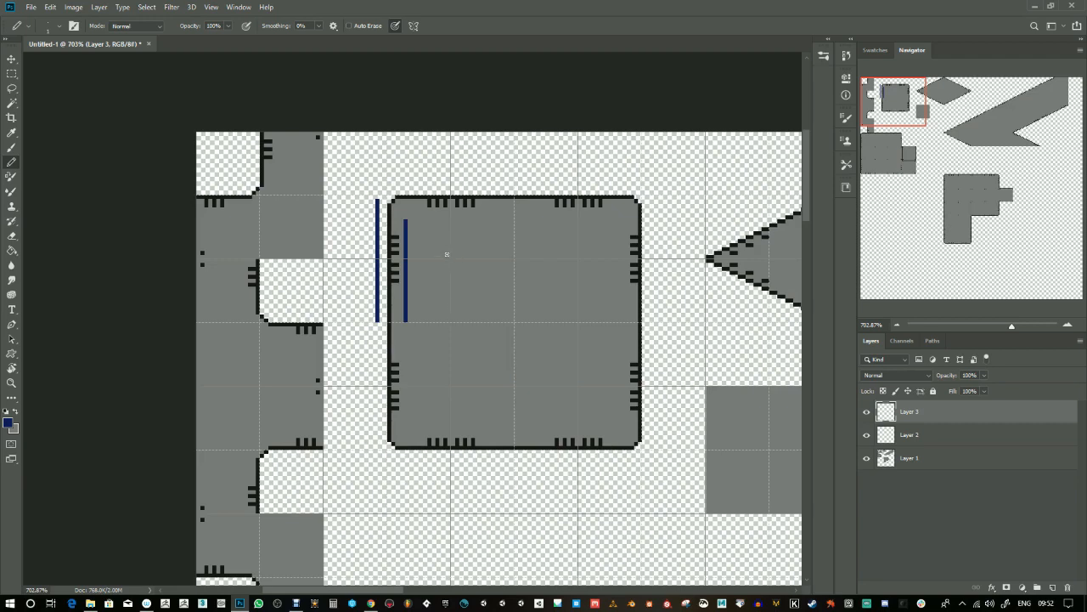
- Try sketching small dark blue marks around the grid crossings inside the small rounded square, and undo them
{"action": "left_click_drag", "start_coordinate": [447, 250], "coordinate": [443, 267]}
{"action": "left_click_drag", "start_coordinate": [569, 249], "coordinate": [585, 264]}
{"action": "left_click_drag", "start_coordinate": [589, 249], "coordinate": [569, 265]}
{"action": "mouse_move", "coordinate": [441, 373]}
{"action": "left_mouse_down"}
{"action": "mouse_move", "coordinate": [457, 395]}
{"action": "mouse_move", "coordinate": [445, 393]}
{"action": "left_mouse_up"}
{"action": "mouse_move", "coordinate": [568, 378]}
{"action": "left_mouse_down"}
{"action": "mouse_move", "coordinate": [586, 395]}
{"action": "mouse_move", "coordinate": [567, 393]}
{"action": "left_mouse_up"}
{"action": "key", "text": "ctrl+z"}
{"action": "key", "text": "ctrl+z"}
{"action": "key", "text": "ctrl+z"}
{"action": "key", "text": "ctrl+z"}
{"action": "key", "text": "ctrl+z"}
{"action": "key", "text": "ctrl+z"}
{"action": "key", "text": "ctrl+z"}
{"action": "key", "text": "ctrl+z"}
{"action": "key", "text": "ctrl+z"}
- Continue both blue lines around the square's upper-left corner along its top edge, and close the lower end
{"action": "left_click_drag", "start_coordinate": [378, 192], "coordinate": [584, 187]}
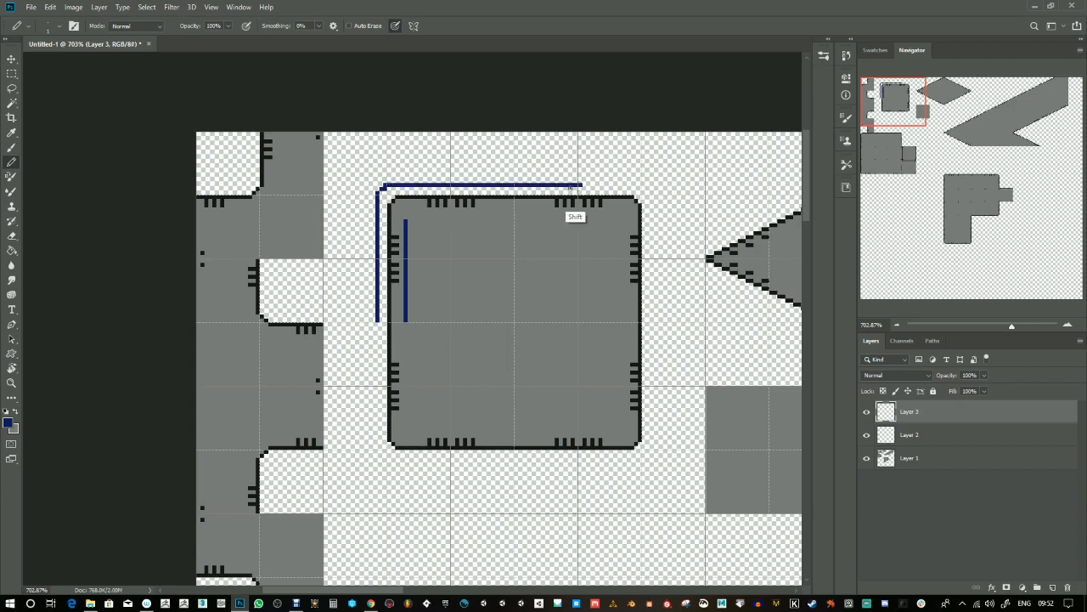
{"action": "left_click_drag", "start_coordinate": [406, 218], "coordinate": [575, 219]}
{"action": "left_click_drag", "start_coordinate": [380, 319], "coordinate": [406, 320]}
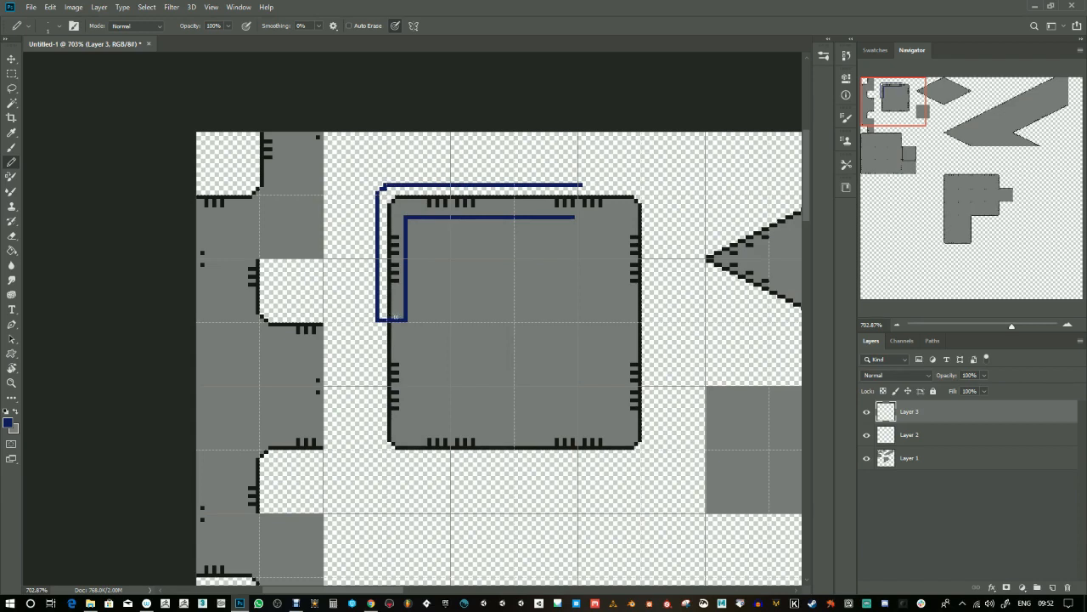
- Thicken the band's outer outline by one pixel and shift its upper inner line up by one pixel
{"action": "left_click_drag", "start_coordinate": [374, 320], "coordinate": [373, 193]}
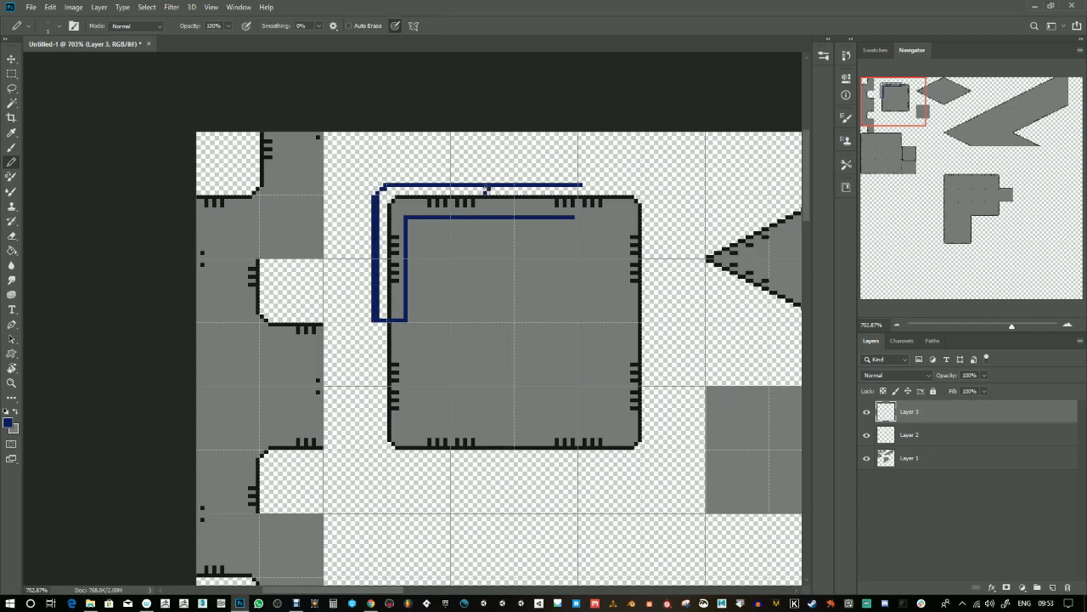
{"action": "left_click_drag", "start_coordinate": [397, 180], "coordinate": [579, 181]}
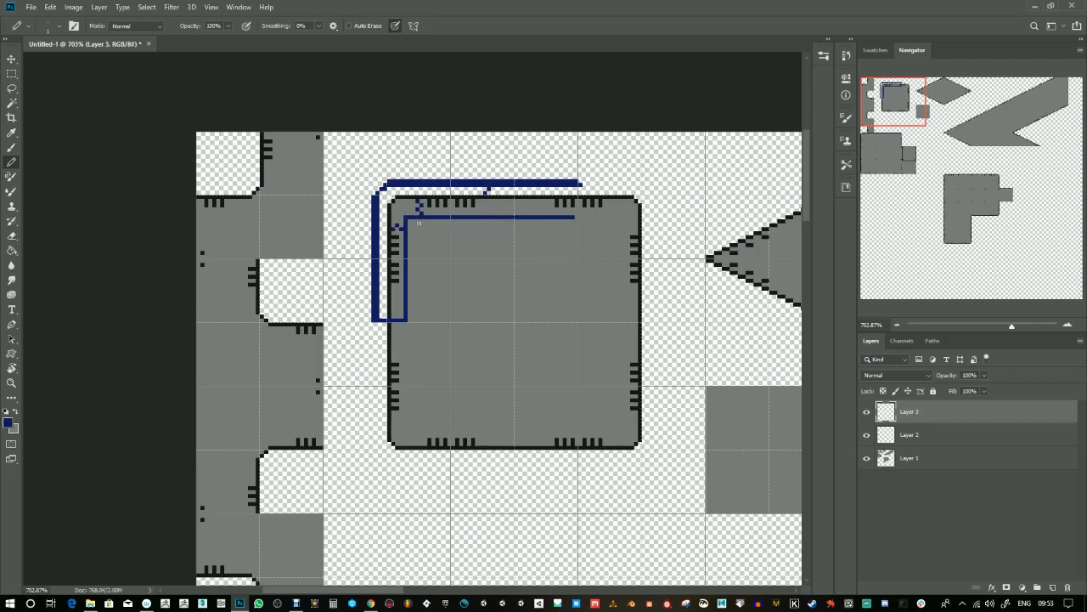
{"action": "left_click_drag", "start_coordinate": [408, 213], "coordinate": [579, 215]}
{"action": "key", "text": "e"}
{"action": "left_click_drag", "start_coordinate": [474, 215], "coordinate": [408, 216]}
{"action": "key", "text": "b"}
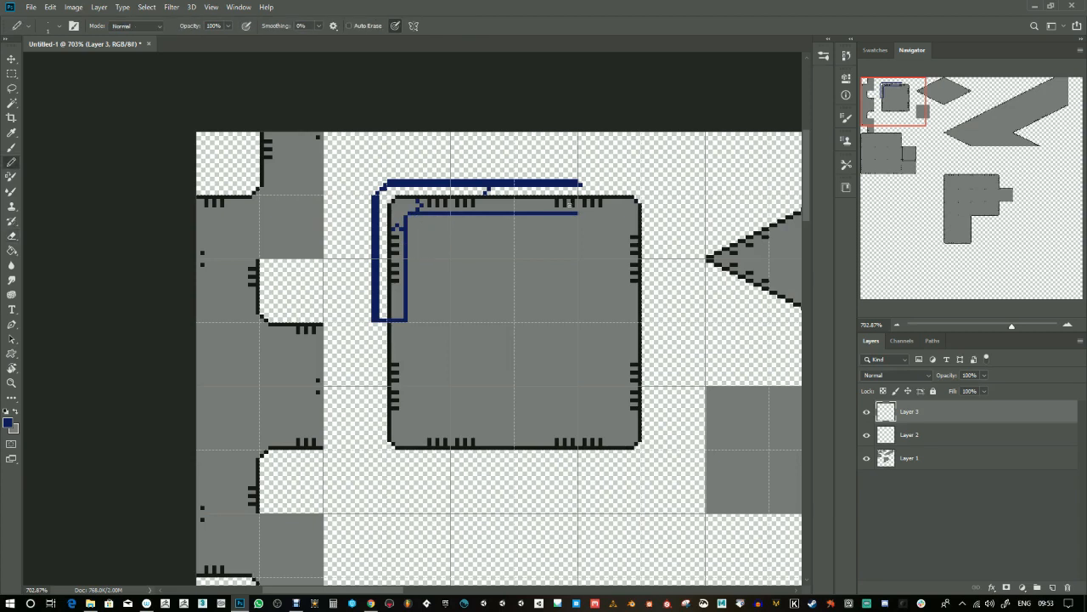
- Close the right end of the L-shaped band and fill its interior with dark blue
{"action": "key", "text": "g"}
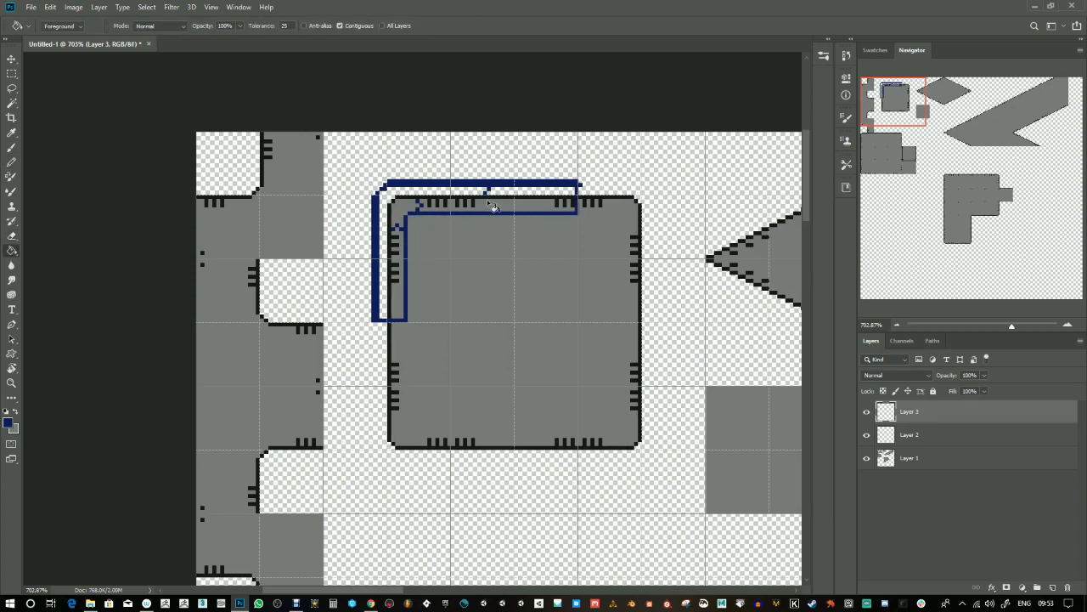
{"action": "left_click", "coordinate": [460, 209]}
{"action": "key", "text": "e"}
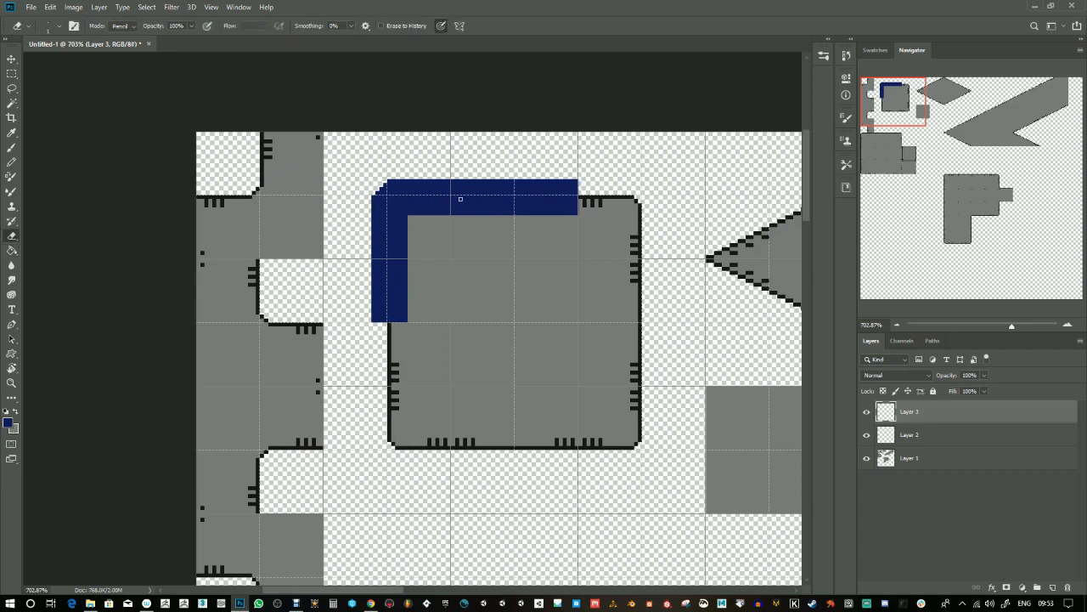
- Extend the band's vertical arm down to the next grid line by copying its lower part downward
{"action": "left_click", "coordinate": [12, 75]}
{"action": "left_click_drag", "start_coordinate": [371, 259], "coordinate": [408, 323]}
{"action": "left_click", "coordinate": [12, 60]}
{"action": "left_click_drag", "start_coordinate": [394, 285], "coordinate": [396, 344]}
{"action": "key", "text": "ctrl+d"}
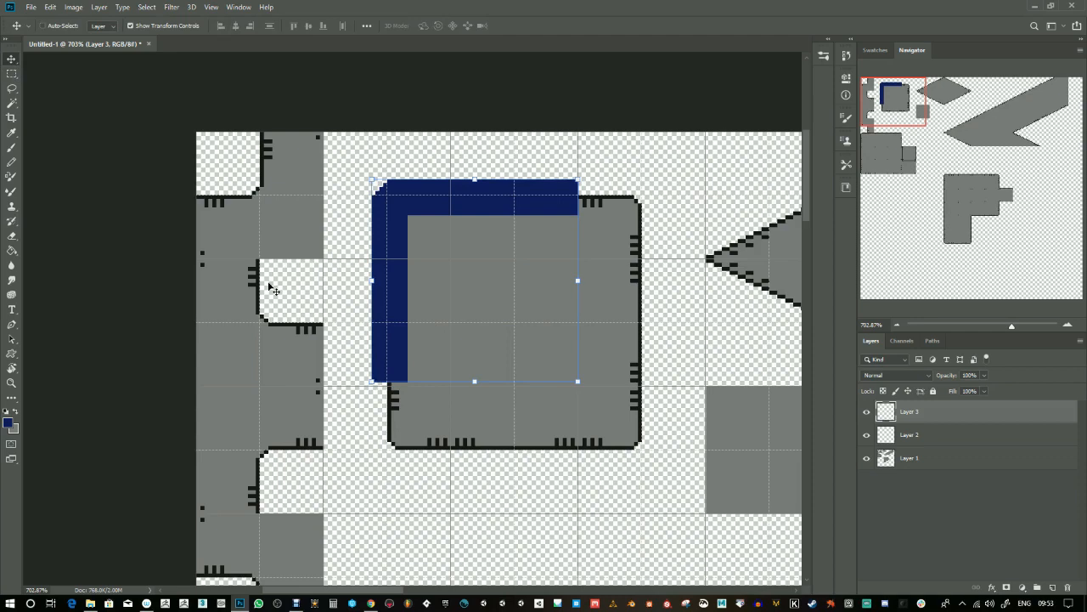
{"action": "key", "text": "b"}
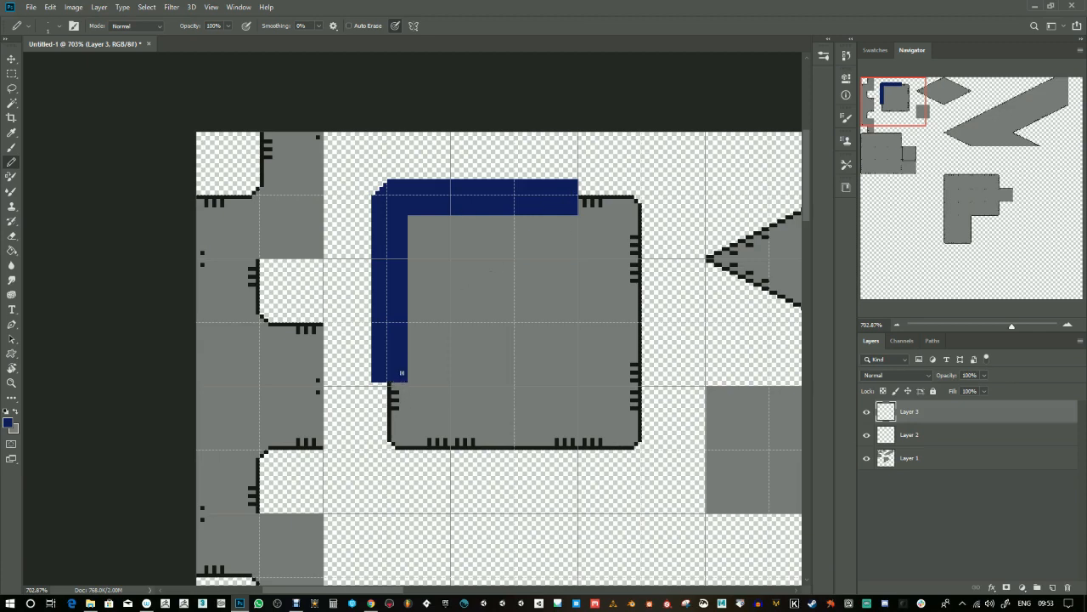
{"action": "left_click", "coordinate": [374, 384], "text": "shift"}
- Recolor the inside of the L-shaped band light blue 5586d7, keeping a one-pixel dark blue outline
{"action": "left_click", "coordinate": [9, 424]}
{"action": "left_click", "coordinate": [348, 201]}
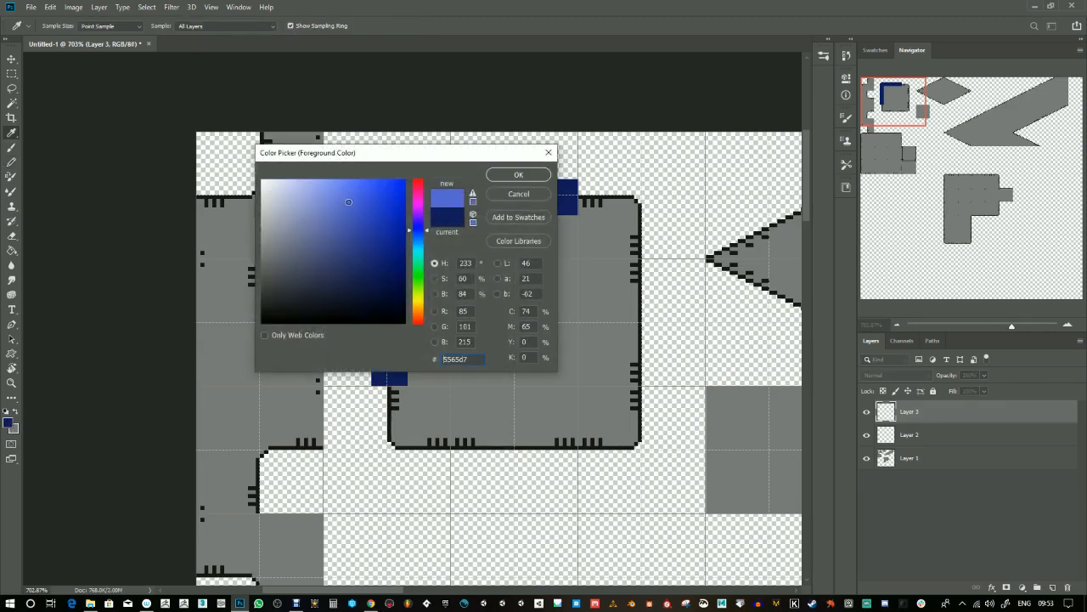
{"action": "left_click", "coordinate": [418, 238]}
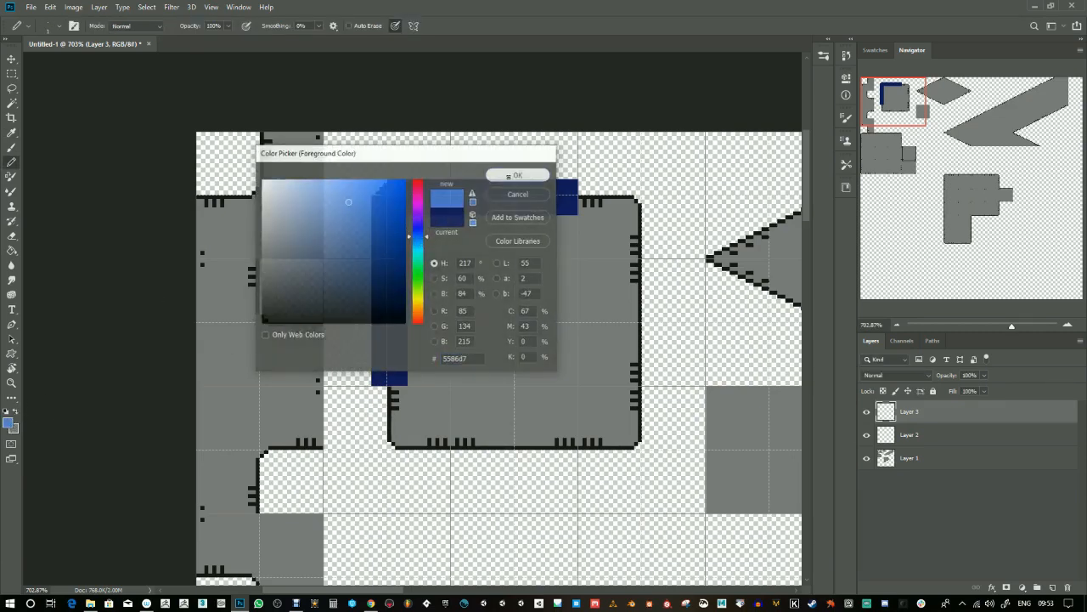
{"action": "left_click", "coordinate": [517, 174]}
{"action": "left_click_drag", "start_coordinate": [380, 379], "coordinate": [380, 198]}
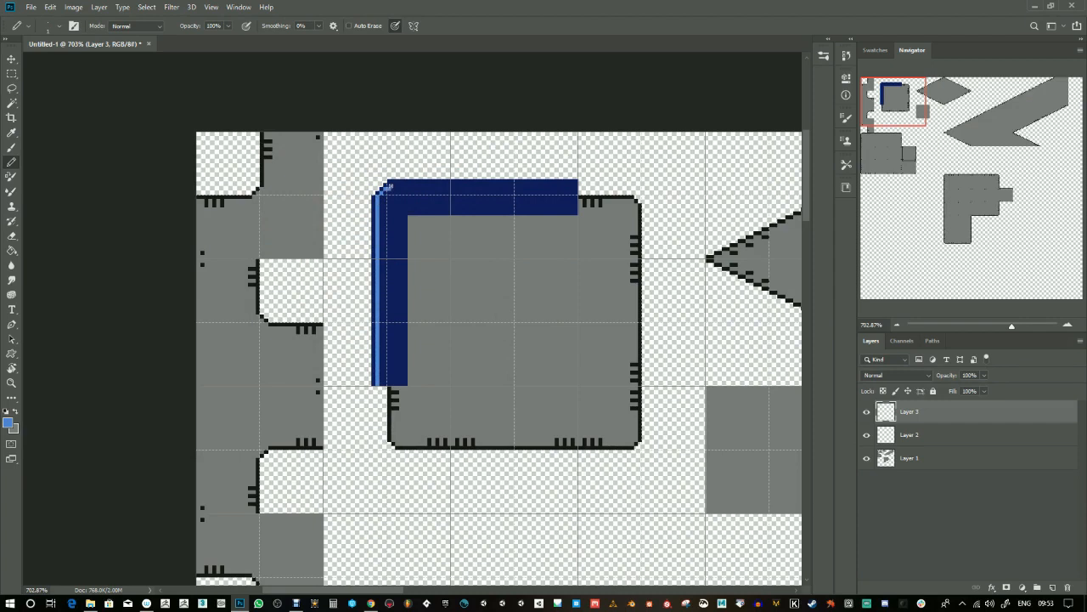
{"action": "mouse_move", "coordinate": [390, 185]}
{"action": "left_mouse_down"}
{"action": "mouse_move", "coordinate": [576, 196]}
{"action": "mouse_move", "coordinate": [576, 209]}
{"action": "mouse_move", "coordinate": [405, 208]}
{"action": "mouse_move", "coordinate": [401, 384]}
{"action": "left_mouse_up"}
{"action": "key", "text": "g"}
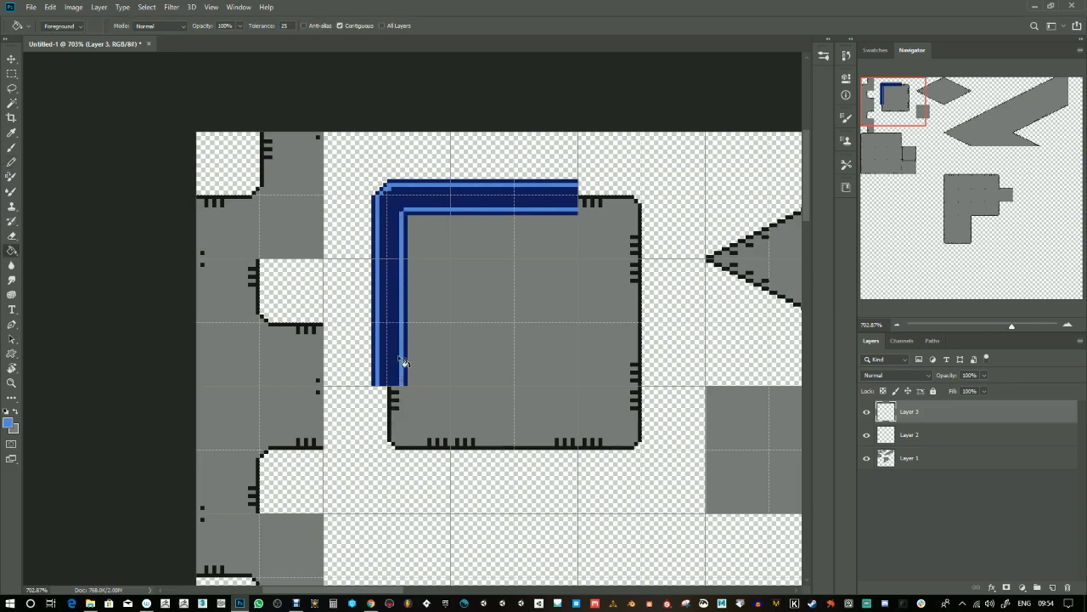
{"action": "left_click", "coordinate": [399, 363]}
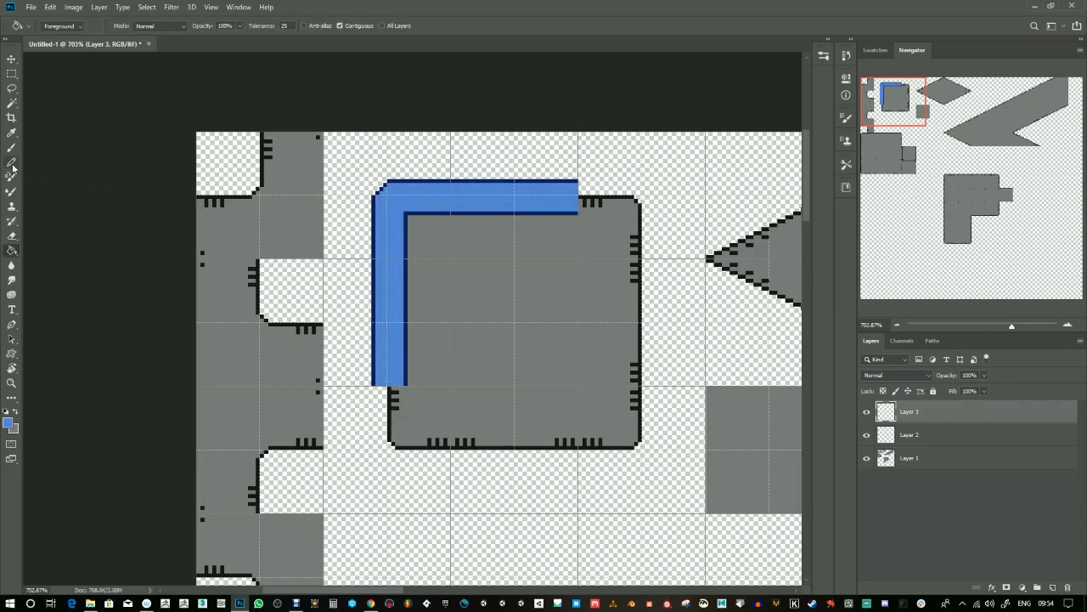
- Draw dark blue divider lines across the band beside the grid lines and at both of its ends
{"action": "left_click", "coordinate": [12, 166]}
{"action": "left_click", "coordinate": [375, 372], "text": "alt"}
{"action": "left_click_drag", "start_coordinate": [375, 380], "coordinate": [404, 380]}
{"action": "mouse_move", "coordinate": [374, 263]}
{"action": "left_mouse_down"}
{"action": "mouse_move", "coordinate": [404, 263]}
{"action": "mouse_move", "coordinate": [375, 253]}
{"action": "left_mouse_up"}
{"action": "left_click_drag", "start_coordinate": [509, 183], "coordinate": [509, 213]}
{"action": "mouse_move", "coordinate": [447, 181]}
{"action": "left_mouse_down"}
{"action": "mouse_move", "coordinate": [445, 215]}
{"action": "mouse_move", "coordinate": [456, 210]}
{"action": "mouse_move", "coordinate": [458, 181]}
{"action": "left_mouse_up"}
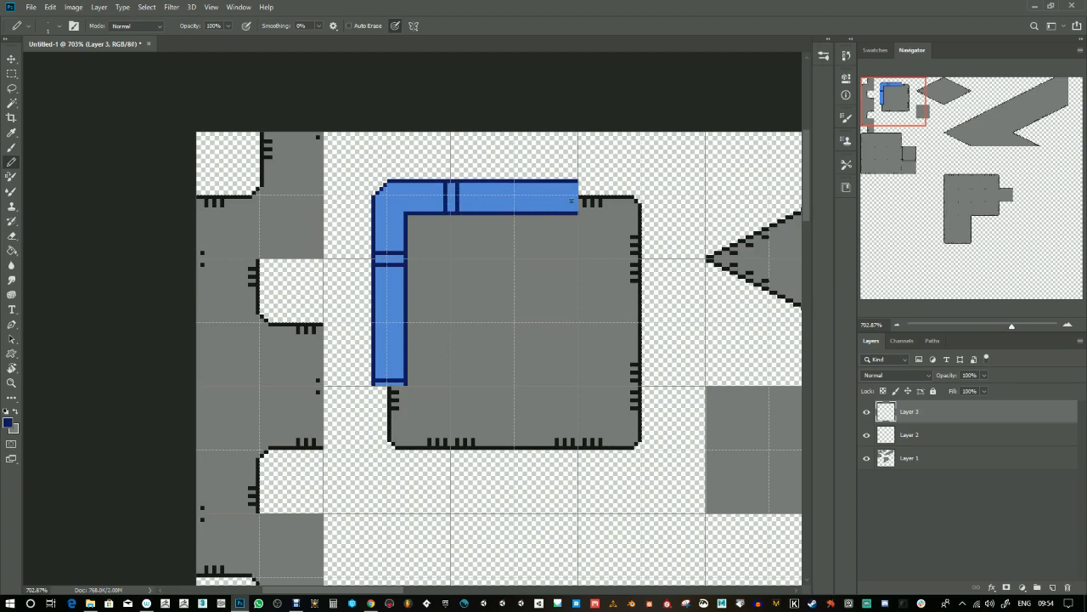
{"action": "left_click_drag", "start_coordinate": [573, 184], "coordinate": [574, 214]}
- Duplicate the L-shaped band, flip it both ways, and align the copy around the square's lower-right corner
{"action": "left_click", "coordinate": [13, 75]}
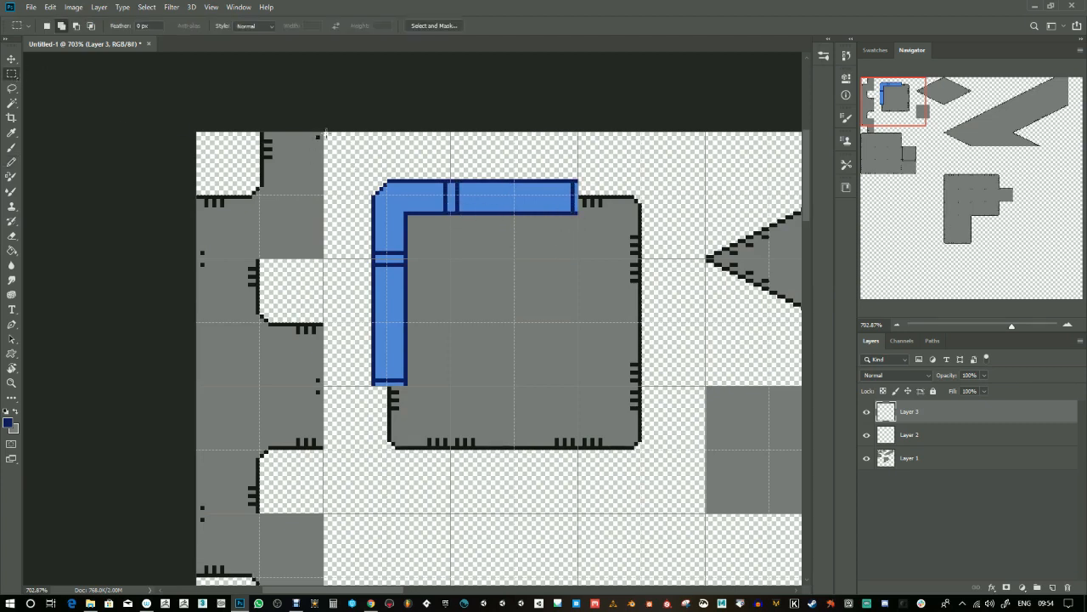
{"action": "left_click_drag", "start_coordinate": [344, 152], "coordinate": [585, 395]}
{"action": "left_click", "coordinate": [12, 59]}
{"action": "left_click_drag", "start_coordinate": [477, 269], "coordinate": [561, 333]}
{"action": "key", "text": "F2"}
{"action": "key", "text": "F3"}
{"action": "mouse_move", "coordinate": [602, 370]}
{"action": "left_mouse_down"}
{"action": "mouse_move", "coordinate": [598, 390]}
{"action": "mouse_move", "coordinate": [601, 360]}
{"action": "left_mouse_up"}
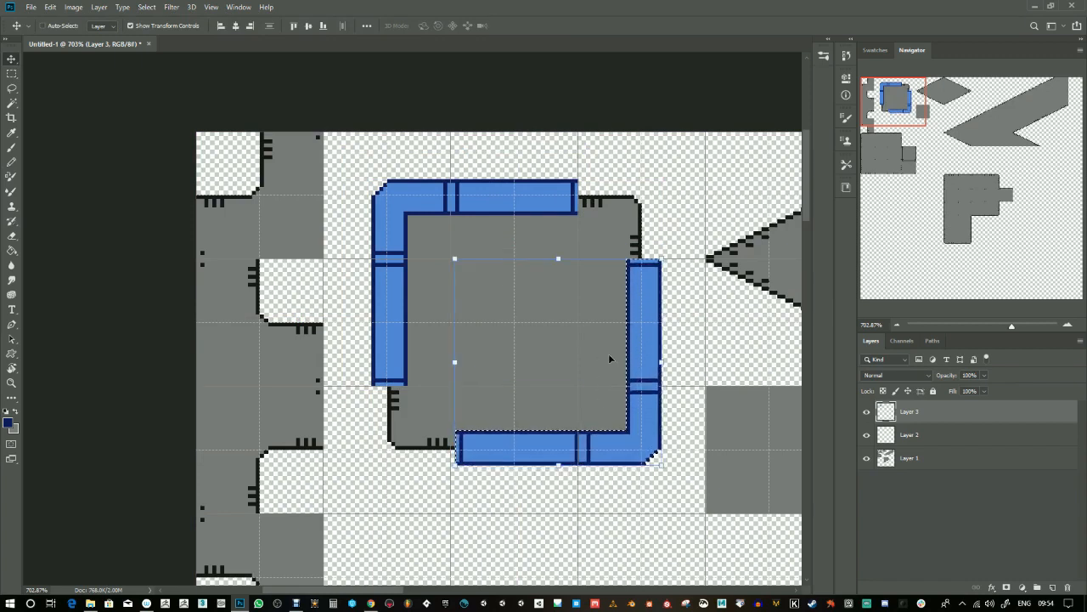
{"action": "key", "text": "Left"}
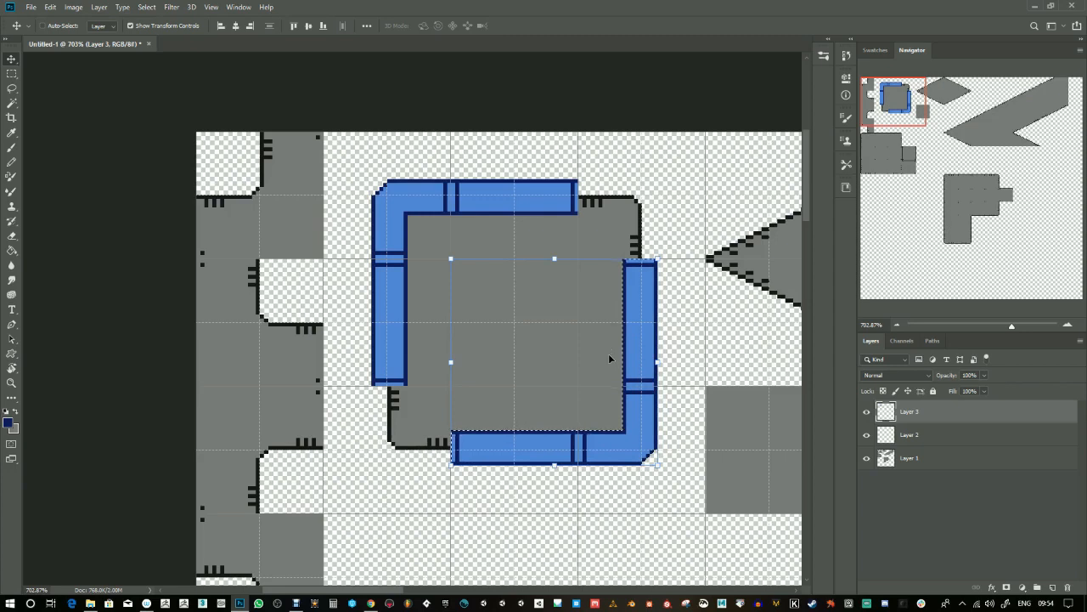
{"action": "key", "text": "ctrl+d"}
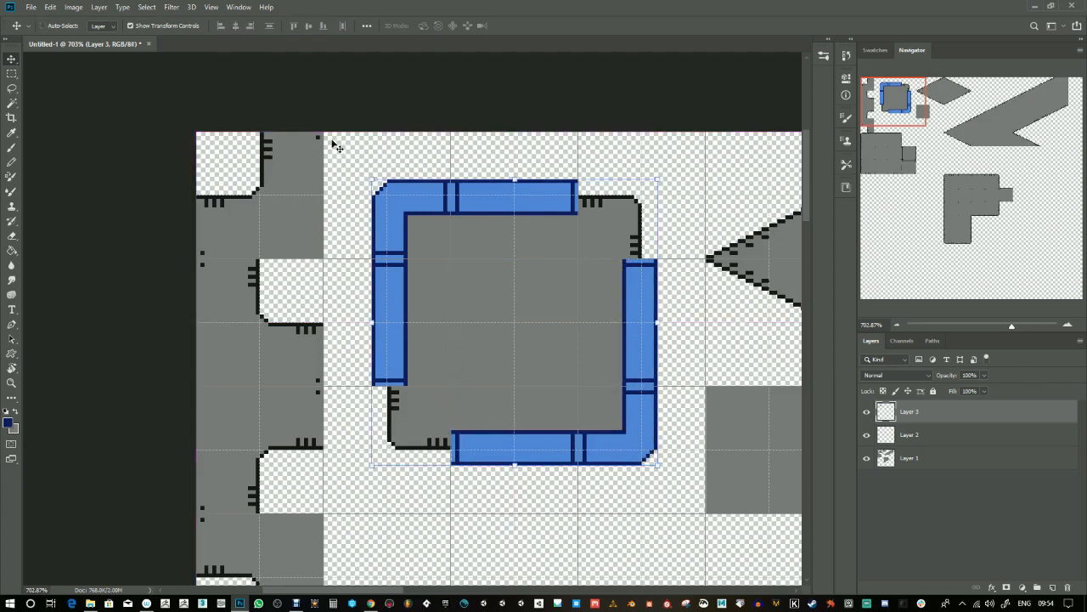
- Complete the blue frame by copying and flipping the corner piece onto the square's upper-right and lower-left corners
{"action": "key", "text": "m"}
{"action": "left_click_drag", "start_coordinate": [324, 133], "coordinate": [415, 436]}
{"action": "key", "text": "ctrl"}
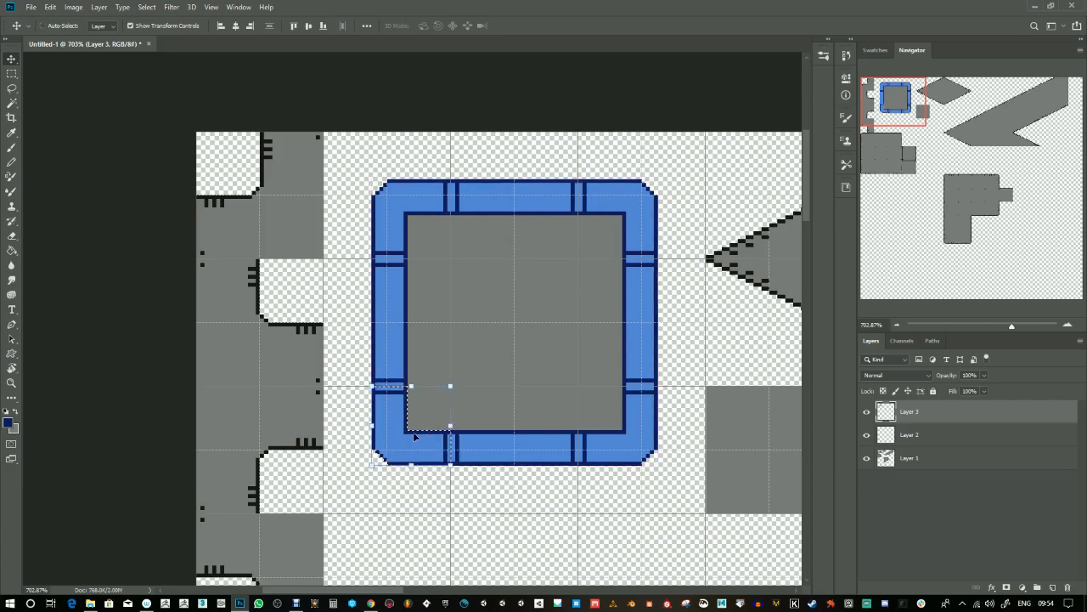
{"action": "key", "text": "ctrl+d"}
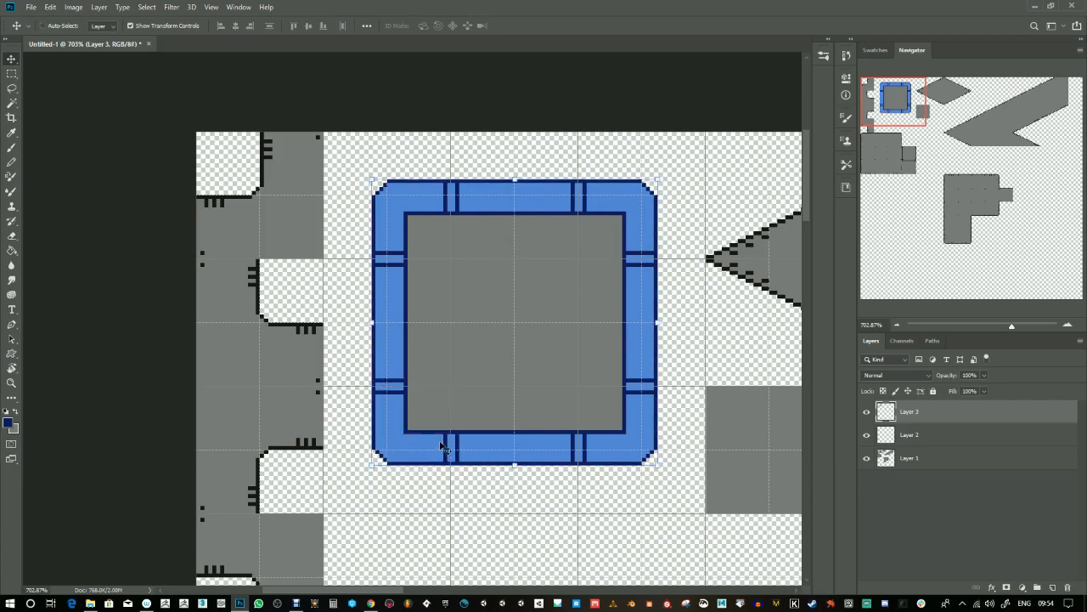
- Try to place a copy of the frame's left middle segment over its lower-right side, and undo it
{"action": "left_click_drag", "start_coordinate": [990, 323], "coordinate": [998, 333]}
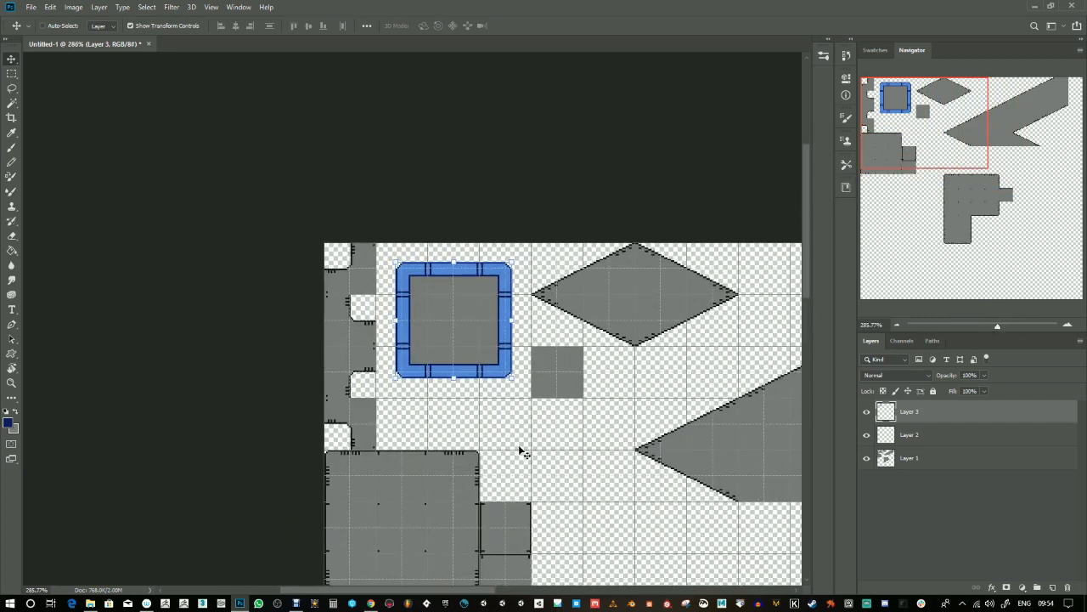
{"action": "left_click", "coordinate": [12, 74]}
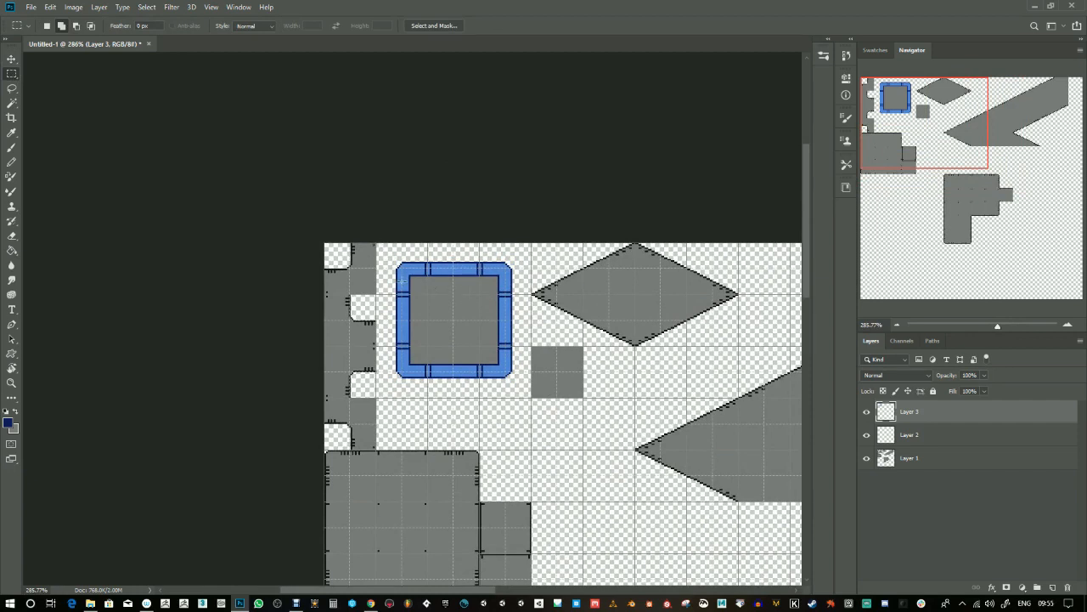
{"action": "left_click_drag", "start_coordinate": [376, 295], "coordinate": [428, 346]}
{"action": "left_click_drag", "start_coordinate": [998, 325], "coordinate": [1012, 327]}
{"action": "left_click", "coordinate": [464, 316]}
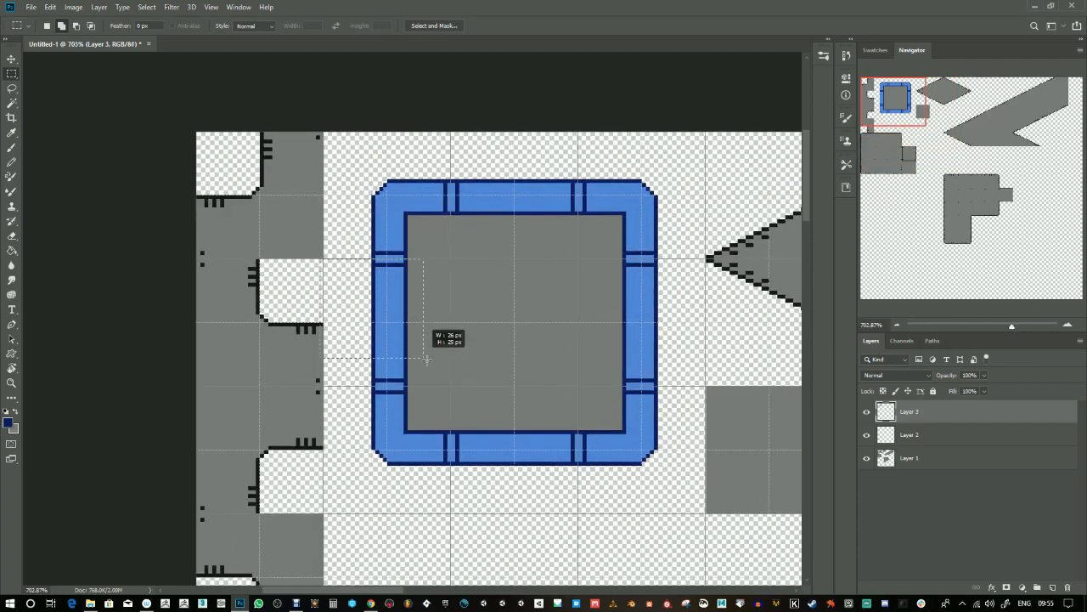
{"action": "left_click_drag", "start_coordinate": [325, 260], "coordinate": [451, 384]}
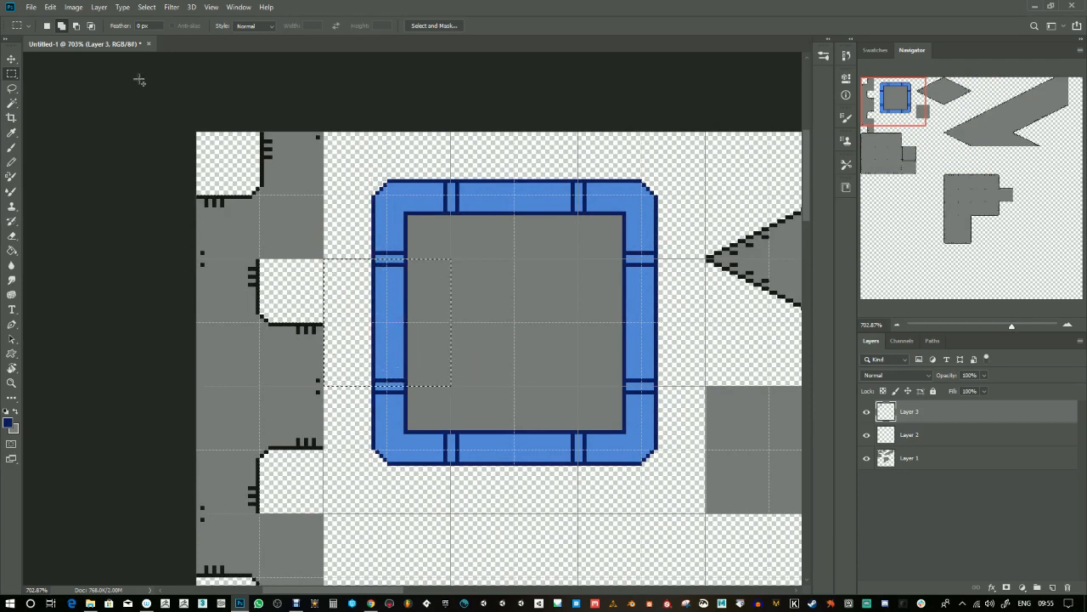
{"action": "left_click", "coordinate": [12, 59]}
{"action": "left_click_drag", "start_coordinate": [406, 299], "coordinate": [652, 356]}
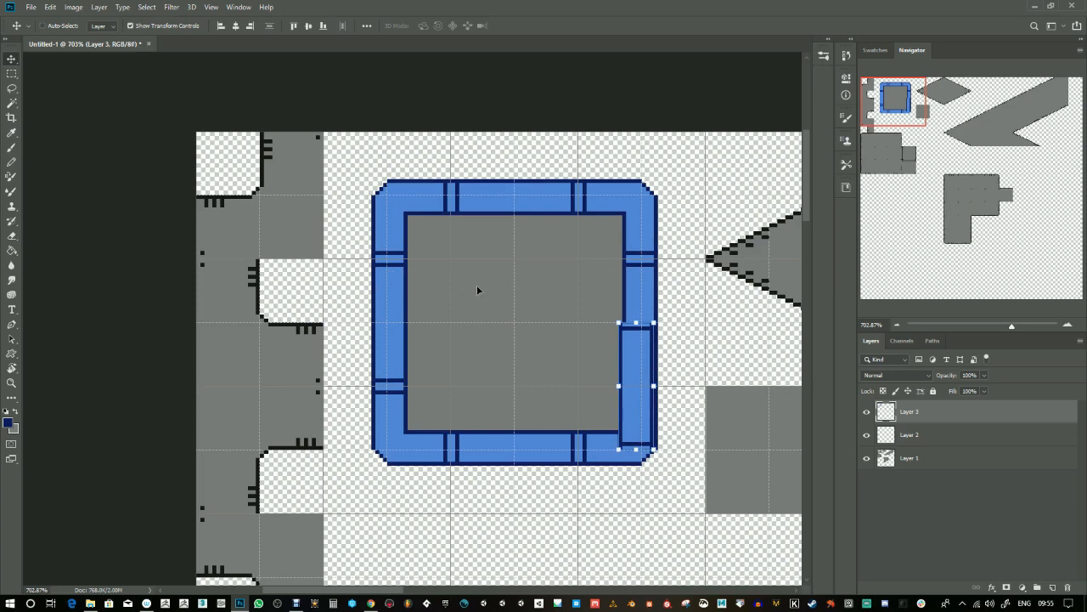
{"action": "key", "text": "ctrl+z"}
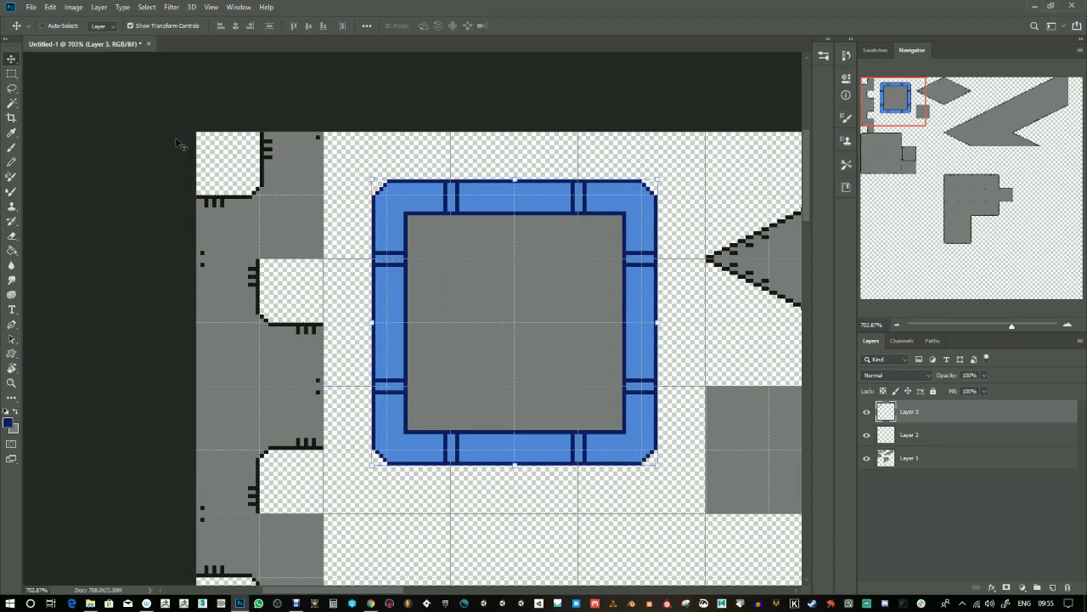
- Draw a dark blue outline one pixel outside the blue frame's left, bottom and right edges and along most of its top
{"action": "left_click", "coordinate": [13, 164]}
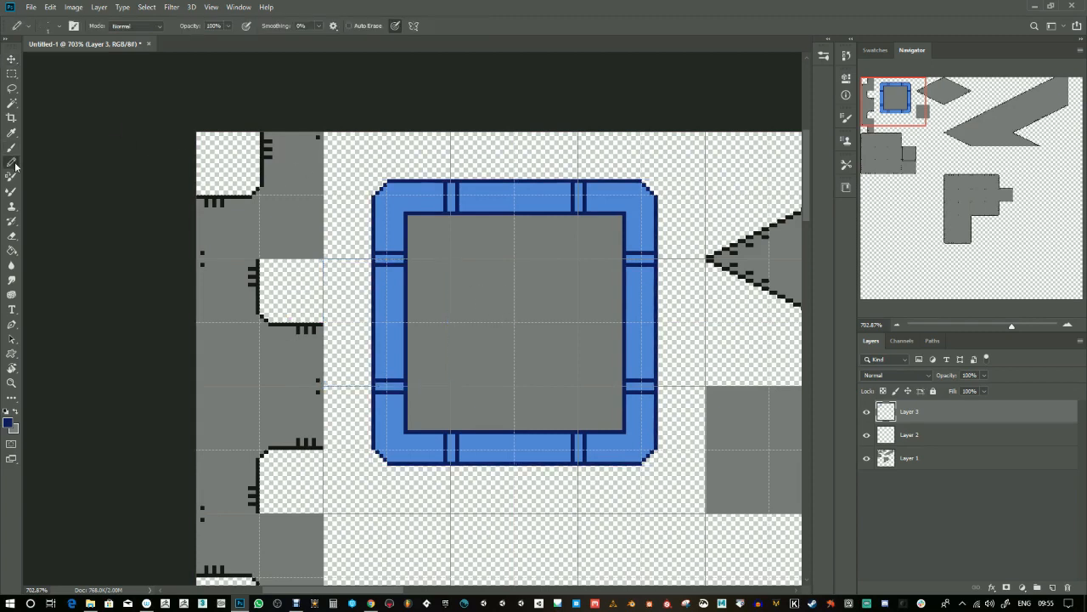
{"action": "mouse_move", "coordinate": [453, 177]}
{"action": "left_mouse_down"}
{"action": "mouse_move", "coordinate": [578, 177]}
{"action": "mouse_move", "coordinate": [454, 181]}
{"action": "left_mouse_up"}
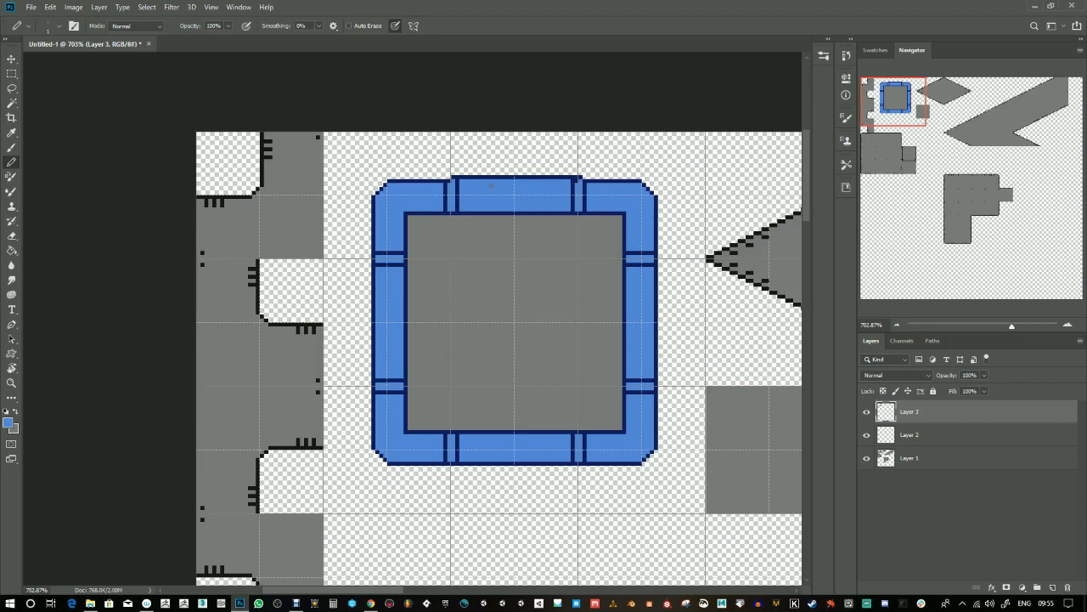
{"action": "key", "text": "x"}
{"action": "left_click_drag", "start_coordinate": [454, 178], "coordinate": [388, 180]}
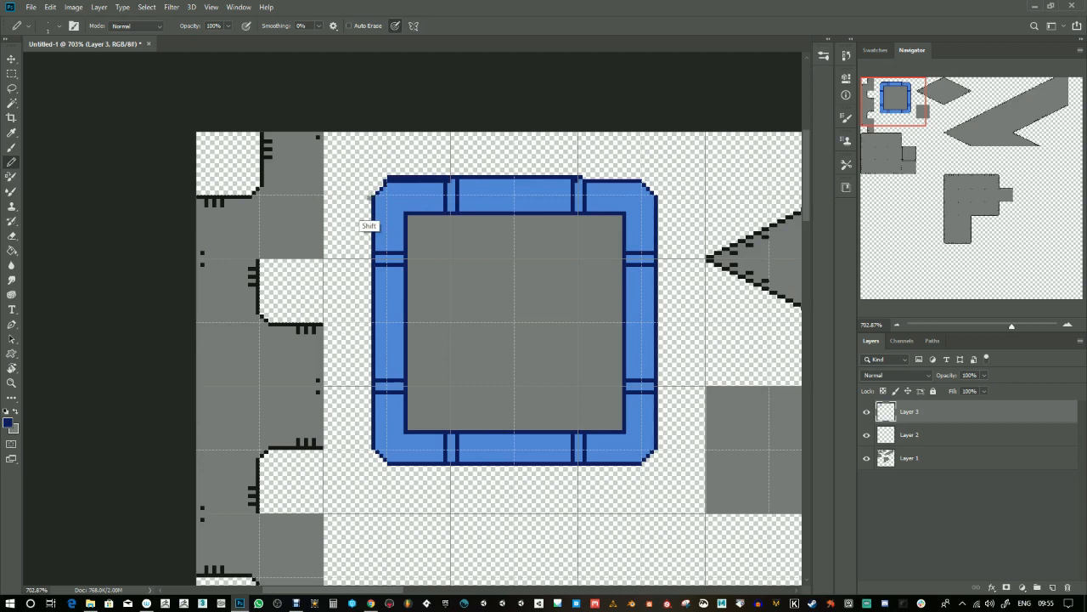
{"action": "left_click_drag", "start_coordinate": [372, 198], "coordinate": [372, 400]}
{"action": "mouse_move", "coordinate": [379, 439]}
{"action": "left_mouse_down"}
{"action": "mouse_move", "coordinate": [390, 469]}
{"action": "mouse_move", "coordinate": [629, 478]}
{"action": "mouse_move", "coordinate": [661, 408]}
{"action": "mouse_move", "coordinate": [659, 230]}
{"action": "left_mouse_up"}
{"action": "left_click", "coordinate": [392, 467], "text": "shift"}
{"action": "key", "text": "ctrl+z"}
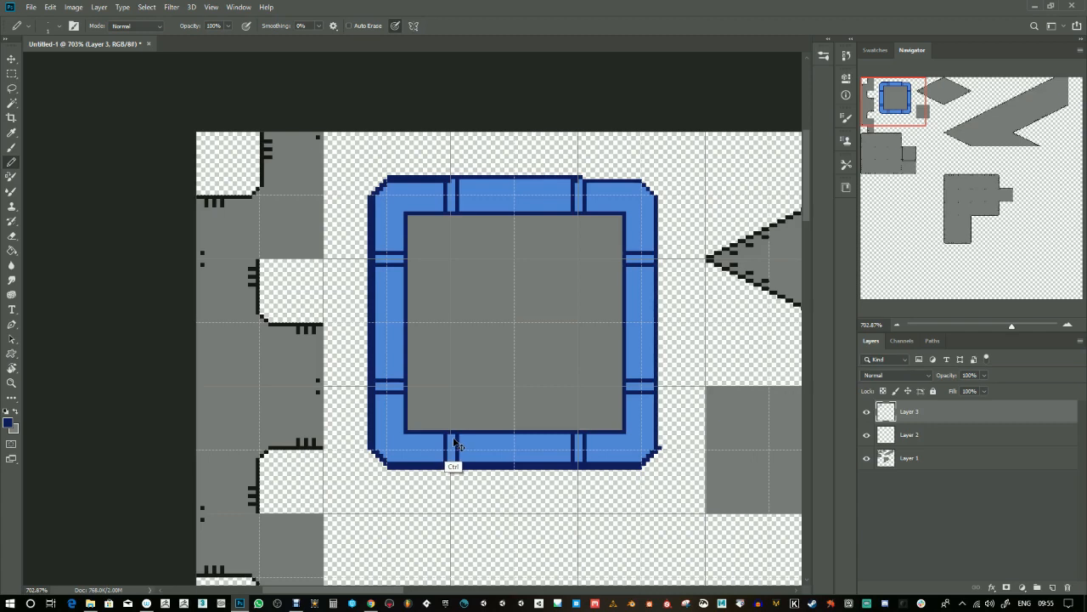
{"action": "left_click_drag", "start_coordinate": [661, 463], "coordinate": [656, 192]}
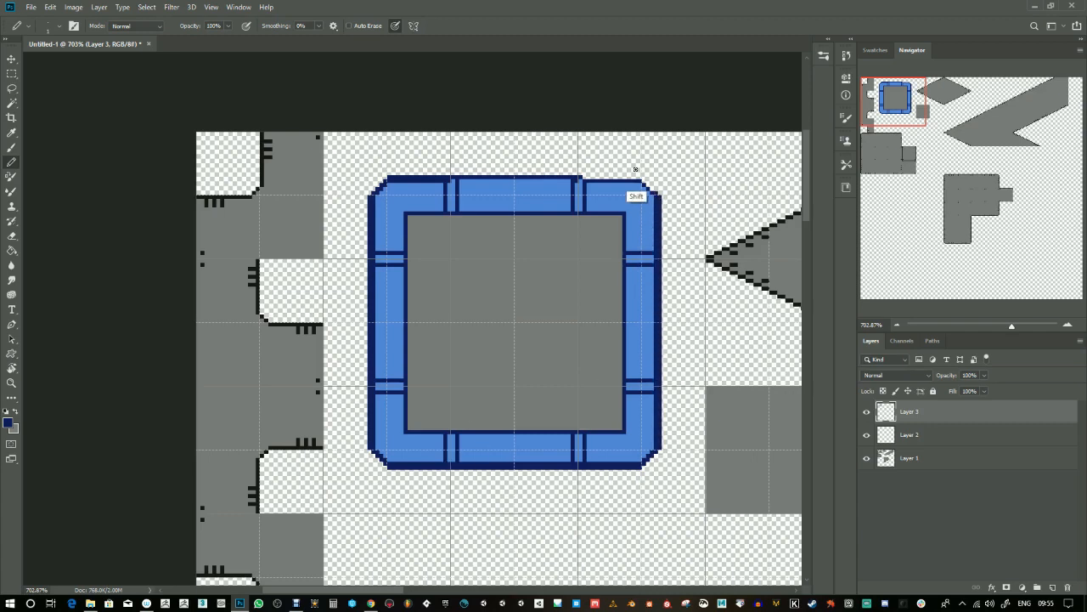
- Complete the outer outline along the frame's top edge and repaint the former inner outline in light blue
{"action": "left_click", "coordinate": [640, 177], "text": "shift"}
{"action": "left_click", "coordinate": [586, 177], "text": "shift"}
{"action": "left_click", "coordinate": [473, 176], "text": "shift"}
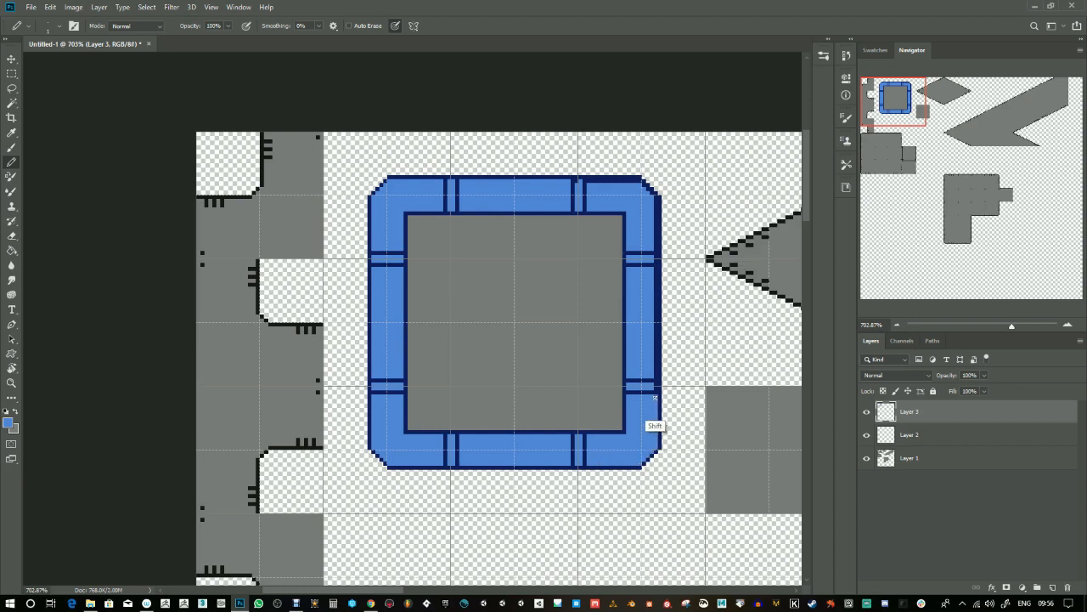
{"action": "left_click", "coordinate": [656, 332], "text": "shift"}
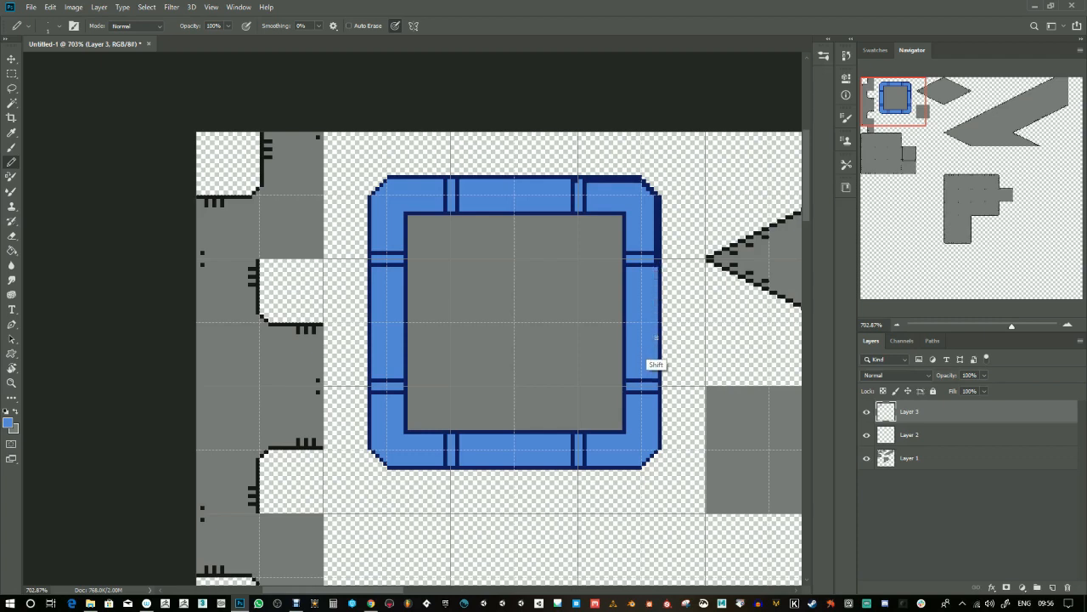
{"action": "left_click_drag", "start_coordinate": [656, 247], "coordinate": [655, 200]}
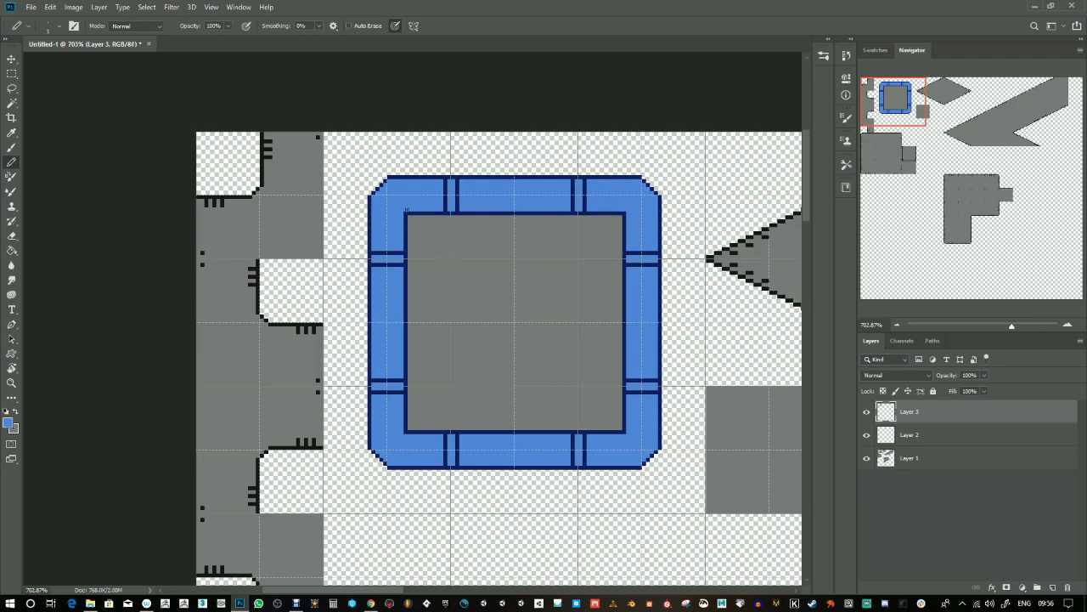
- Round the frame's four inner corners by repainting the corner pixels light blue and adding dark blue pixels just inside
{"action": "left_click", "coordinate": [412, 205]}
{"action": "left_click", "coordinate": [409, 427], "text": "alt"}
{"action": "left_click", "coordinate": [629, 237], "text": "alt"}
{"action": "left_click", "coordinate": [409, 214]}
{"action": "left_click", "coordinate": [407, 246], "text": "alt"}
- Hide and show the blue frame's layer to compare the gray square with and without its border
{"action": "left_click_drag", "start_coordinate": [1017, 328], "coordinate": [1009, 329]}
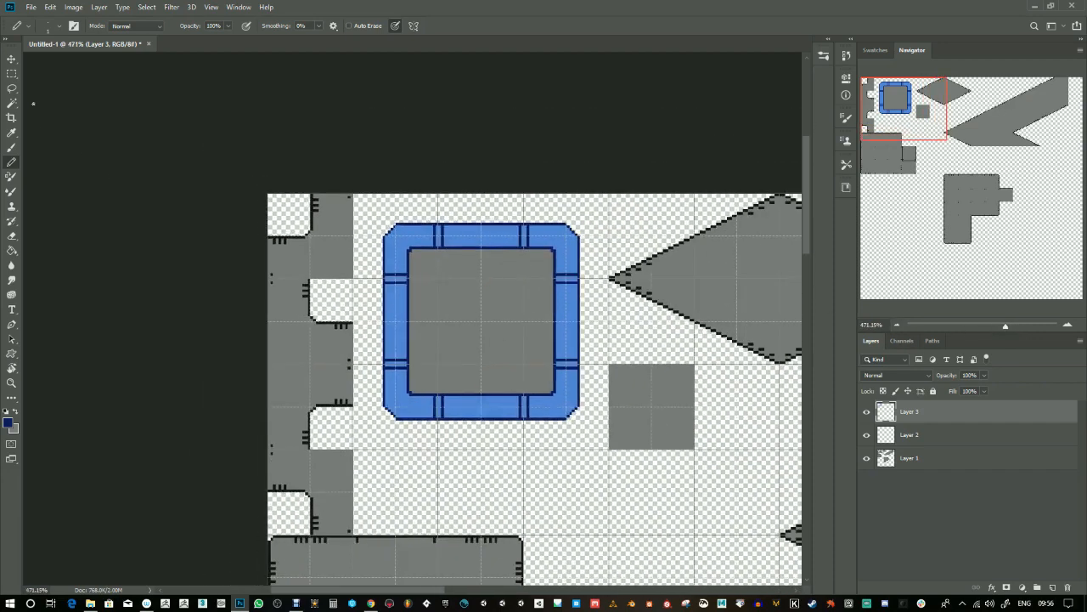
{"action": "left_click", "coordinate": [12, 74]}
{"action": "left_click_drag", "start_coordinate": [467, 461], "coordinate": [374, 396]}
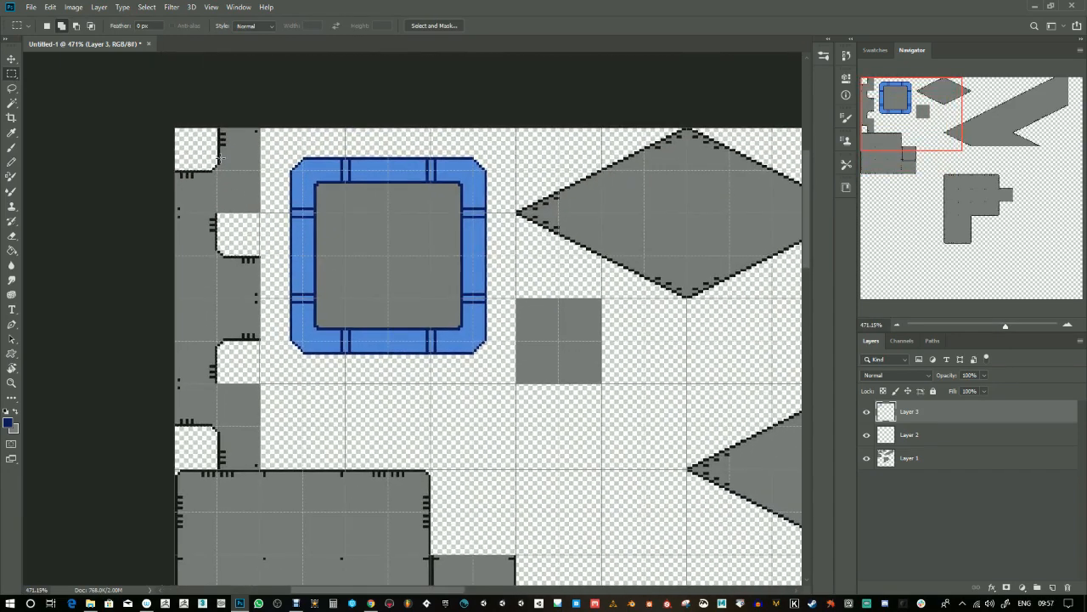
{"action": "left_click", "coordinate": [868, 411]}
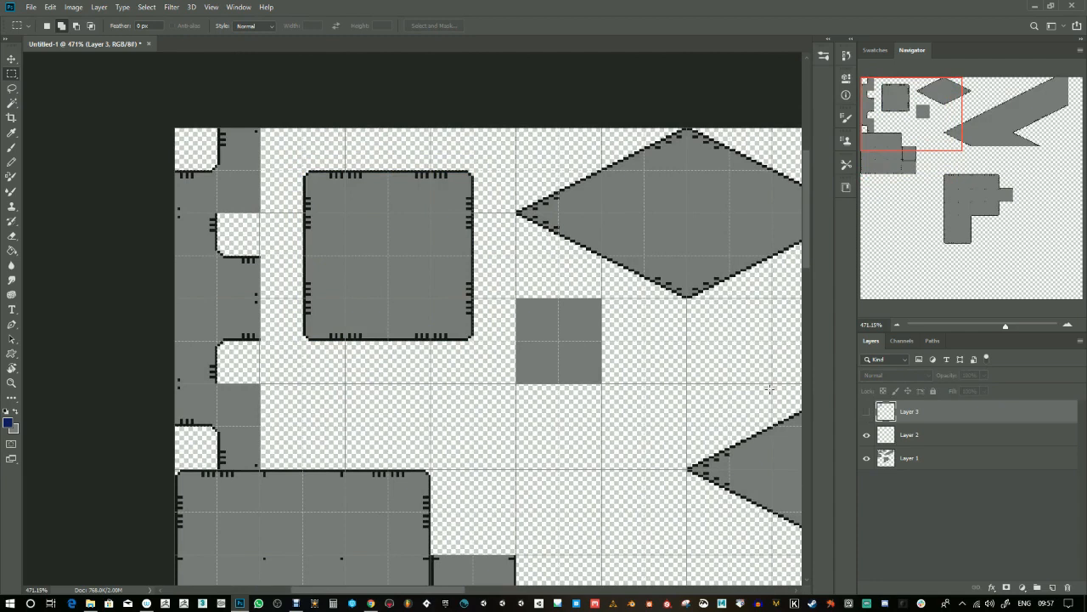
{"action": "left_click", "coordinate": [868, 412]}
- Sketch a dark blue helmeted character nearly one grid cell tall on a new layer and place it in the framed square's centre
{"action": "left_click", "coordinate": [1050, 586]}
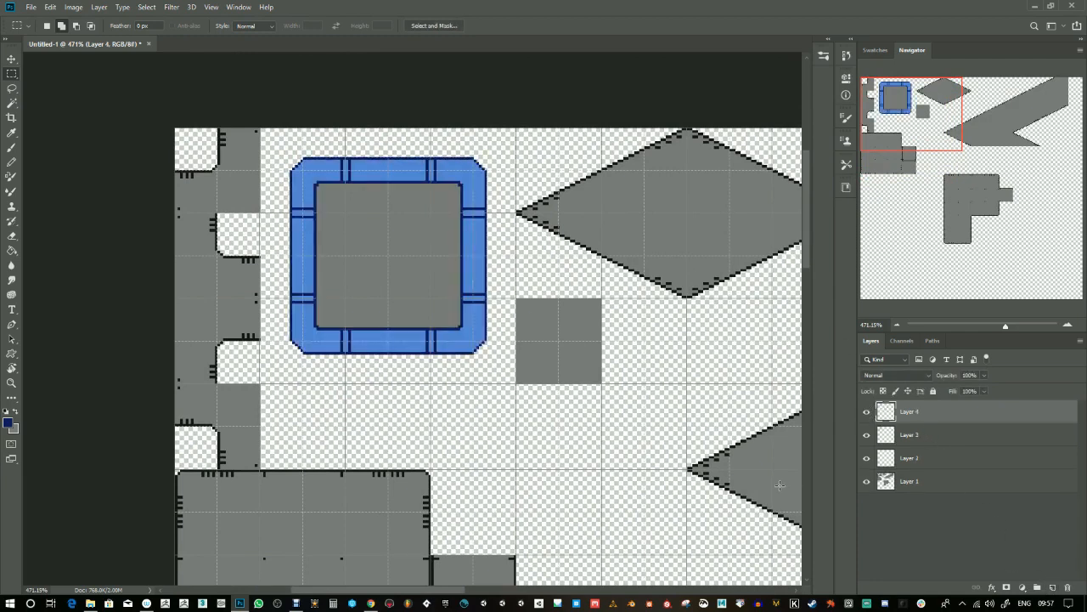
{"action": "left_click", "coordinate": [12, 164]}
{"action": "mouse_move", "coordinate": [481, 390]}
{"action": "left_mouse_down"}
{"action": "mouse_move", "coordinate": [475, 420]}
{"action": "mouse_move", "coordinate": [450, 411]}
{"action": "mouse_move", "coordinate": [440, 438]}
{"action": "left_mouse_up"}
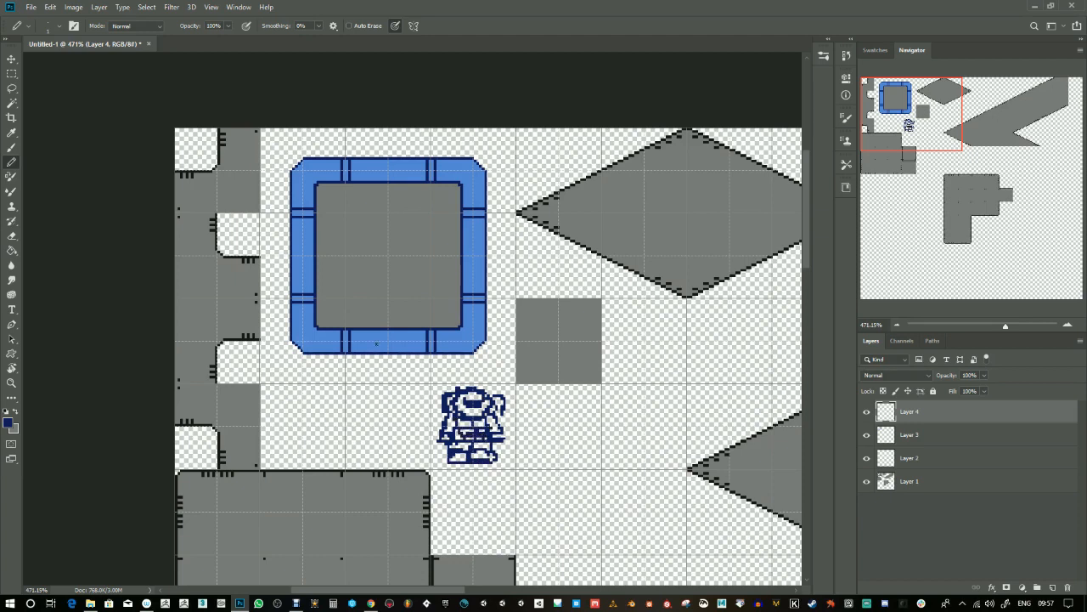
{"action": "left_click", "coordinate": [11, 56]}
{"action": "left_click_drag", "start_coordinate": [469, 448], "coordinate": [381, 261]}
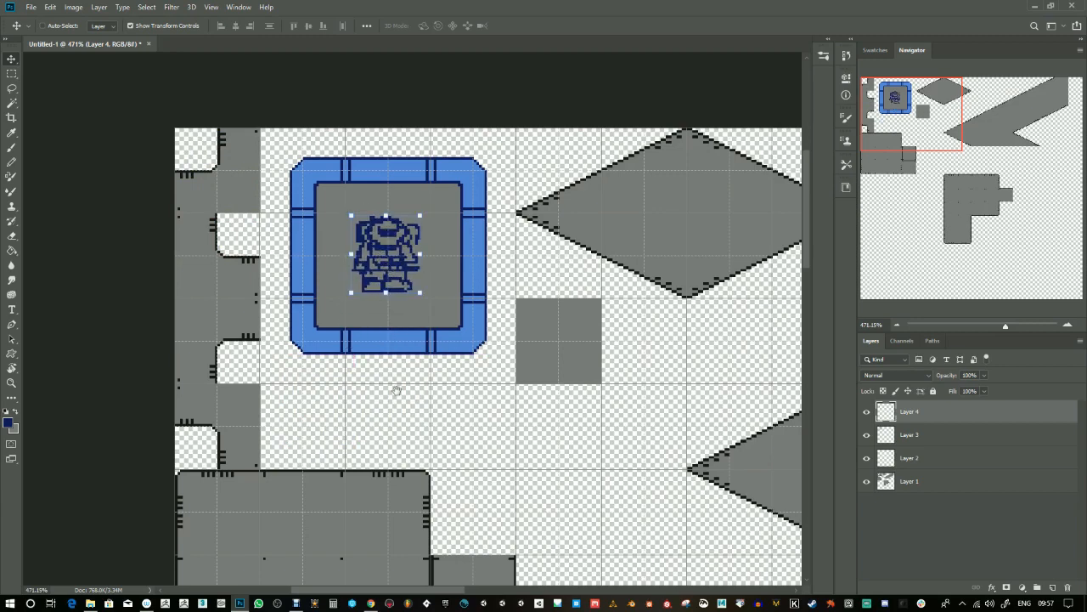
- Move the character onto the large gray platform and up across its top edge to test how it stands there
{"action": "left_click_drag", "start_coordinate": [399, 396], "coordinate": [453, 243]}
{"action": "left_click_drag", "start_coordinate": [454, 175], "coordinate": [337, 344]}
{"action": "left_click_drag", "start_coordinate": [291, 270], "coordinate": [437, 353]}
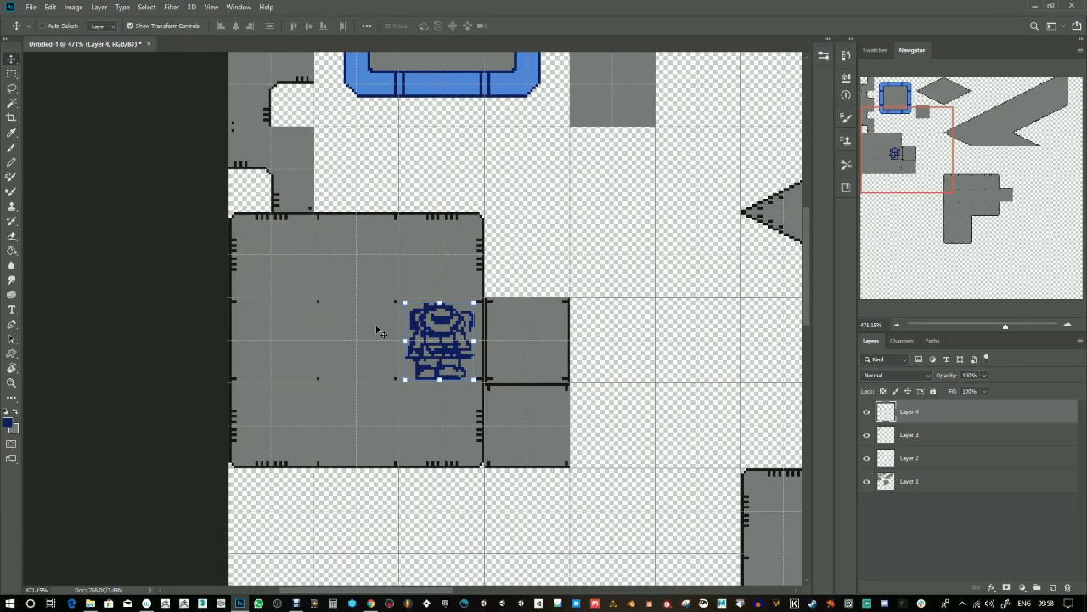
{"action": "left_click_drag", "start_coordinate": [429, 440], "coordinate": [406, 471]}
{"action": "left_click_drag", "start_coordinate": [425, 415], "coordinate": [417, 277]}
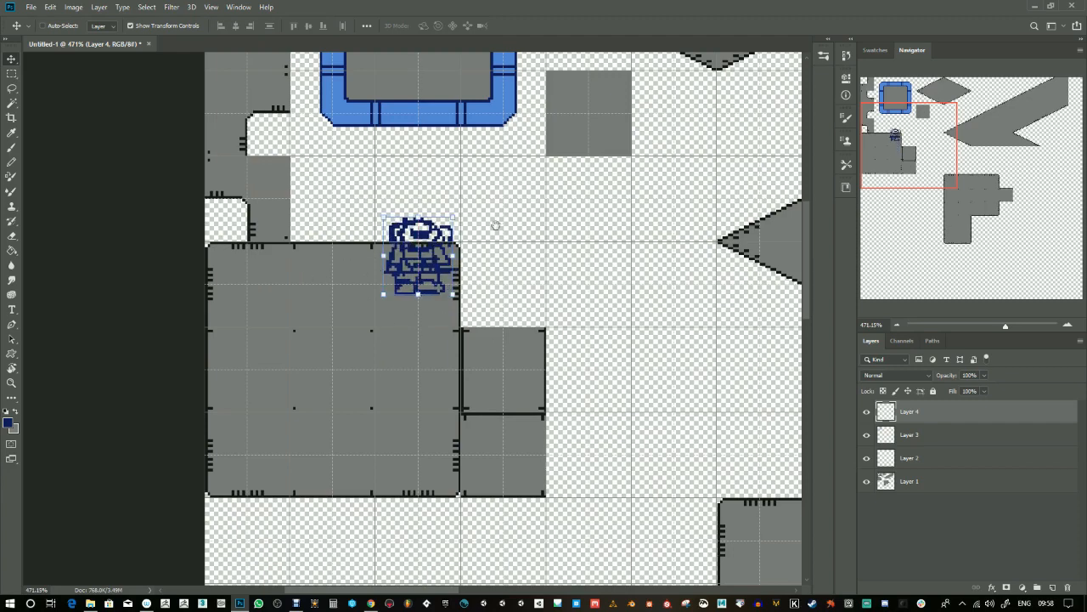
- Move the character over the blue-framed square and on to the empty area below the small tiles beside the large platform
{"action": "scroll", "coordinate": [480, 231], "scroll_direction": "up", "scroll_amount": 3}
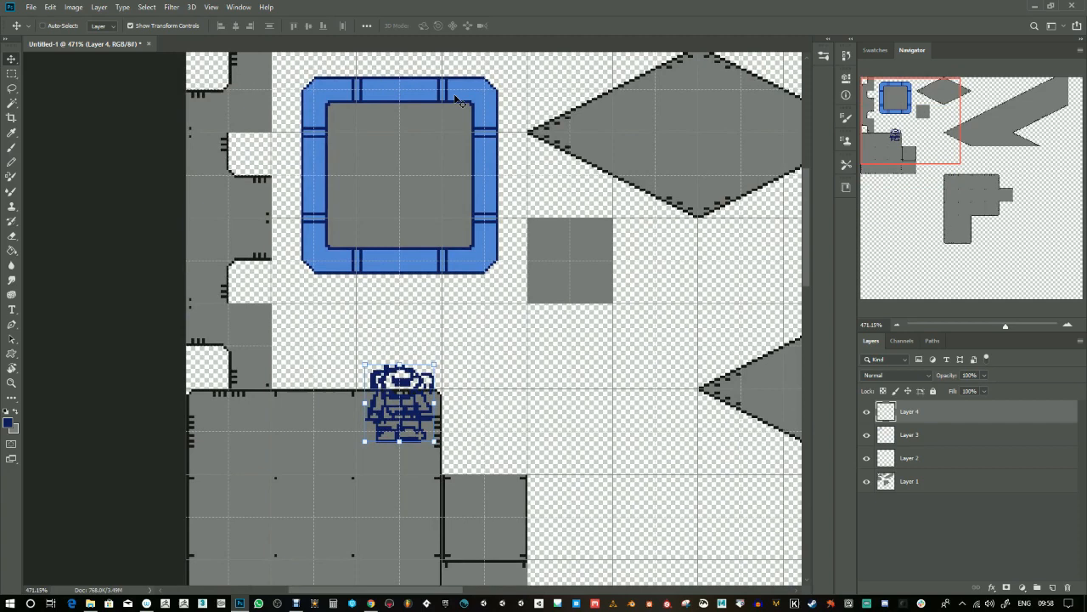
{"action": "left_click_drag", "start_coordinate": [410, 409], "coordinate": [404, 245]}
{"action": "left_click_drag", "start_coordinate": [412, 303], "coordinate": [529, 405]}
{"action": "left_click_drag", "start_coordinate": [421, 422], "coordinate": [481, 188]}
{"action": "left_click_drag", "start_coordinate": [564, 170], "coordinate": [521, 419]}
{"action": "left_click_drag", "start_coordinate": [572, 446], "coordinate": [364, 279]}
{"action": "left_click_drag", "start_coordinate": [344, 239], "coordinate": [661, 413]}
{"action": "left_click_drag", "start_coordinate": [571, 385], "coordinate": [343, 359]}
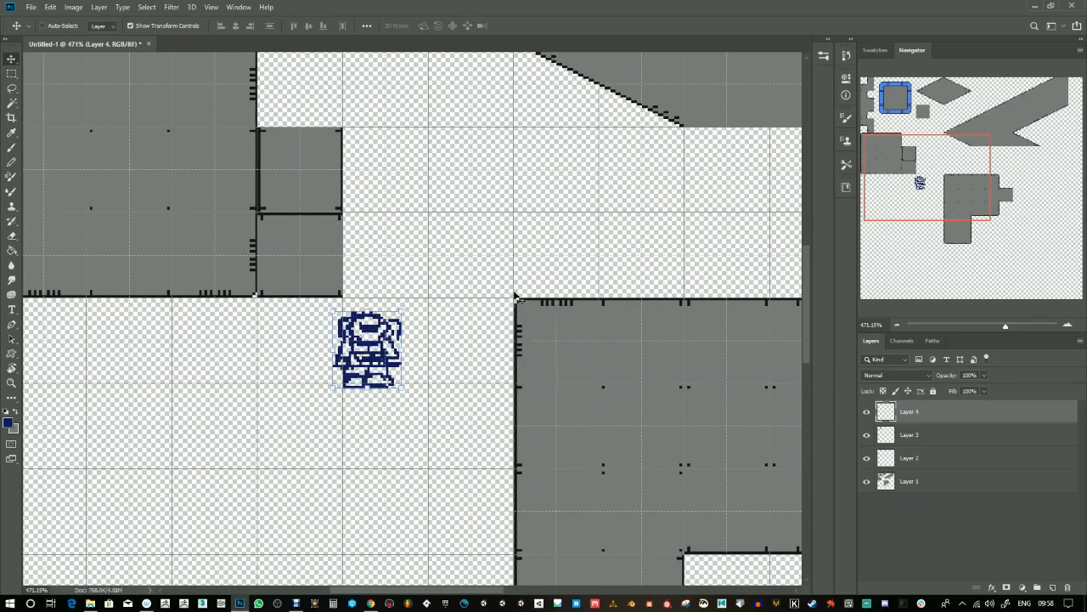
- Move the character around the small tiles' lower edge and into the empty gap between the two platforms
{"action": "left_click_drag", "start_coordinate": [378, 362], "coordinate": [362, 340]}
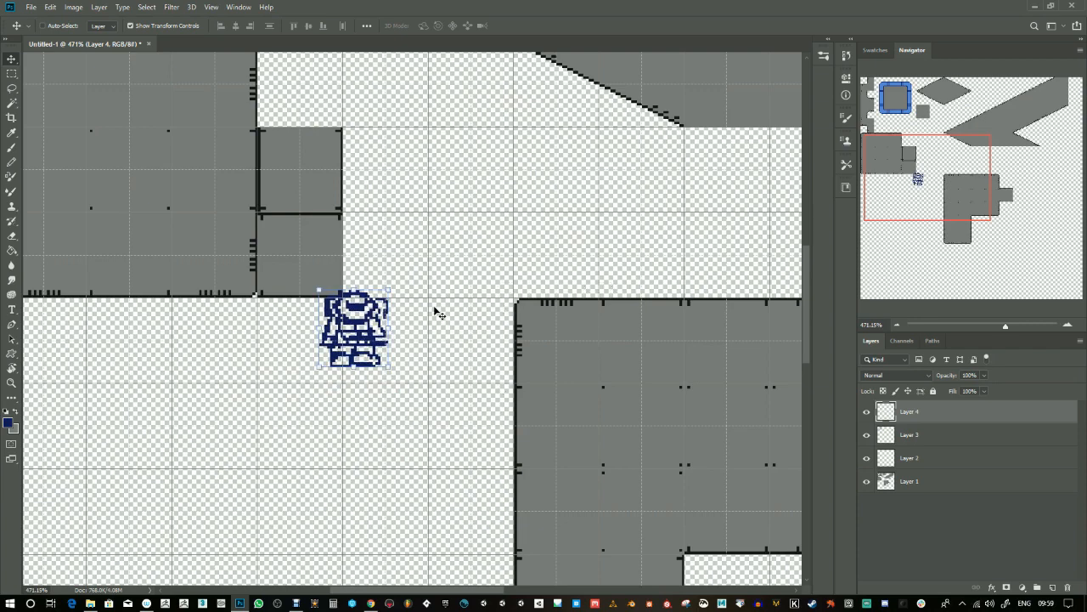
{"action": "left_click_drag", "start_coordinate": [352, 325], "coordinate": [366, 362]}
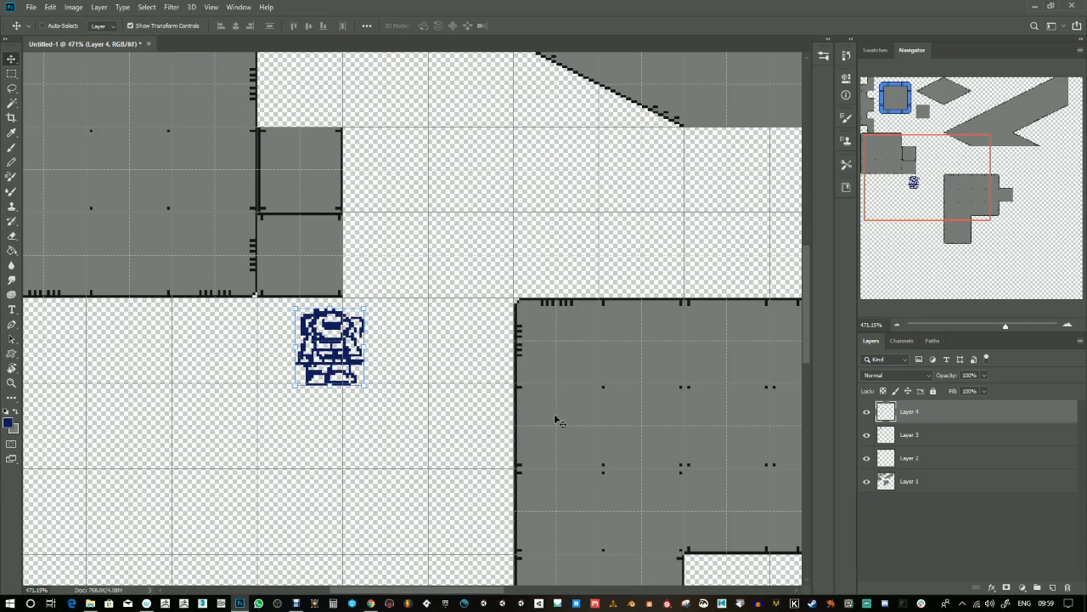
{"action": "left_click_drag", "start_coordinate": [320, 335], "coordinate": [461, 230]}
{"action": "left_click_drag", "start_coordinate": [433, 333], "coordinate": [424, 481]}
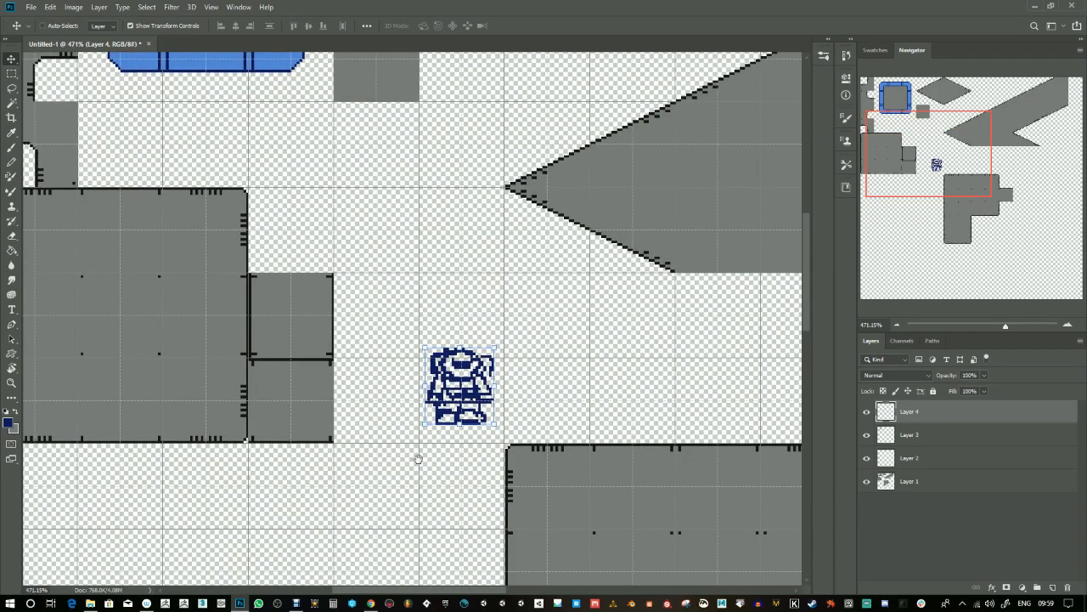
{"action": "left_click_drag", "start_coordinate": [529, 413], "coordinate": [503, 352]}
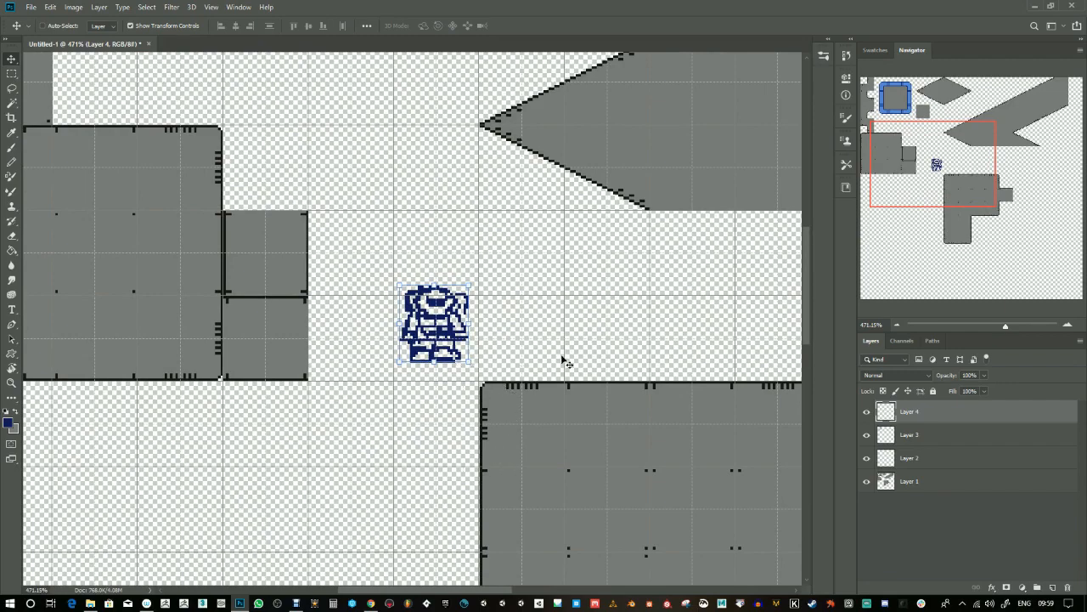
- Return the character to the centre of the framed square and toggle the frame's layer off and on to compare
{"action": "left_click_drag", "start_coordinate": [496, 322], "coordinate": [614, 430]}
{"action": "left_click_drag", "start_coordinate": [548, 427], "coordinate": [359, 209]}
{"action": "left_click_drag", "start_coordinate": [433, 246], "coordinate": [587, 423]}
{"action": "left_click_drag", "start_coordinate": [513, 389], "coordinate": [432, 161]}
{"action": "left_click", "coordinate": [866, 435]}
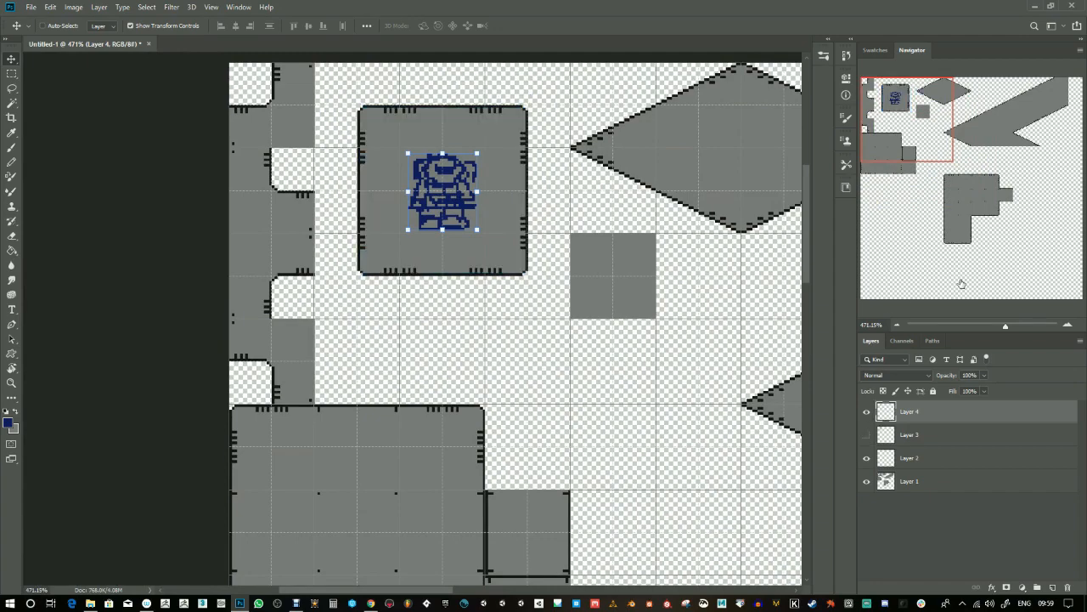
{"action": "left_click", "coordinate": [866, 435]}
- On Layer 3, draw a dark blue horizontal line with stepped ends across the square just below the frame's upper inner edge
{"action": "left_click", "coordinate": [926, 435]}
{"action": "left_click_drag", "start_coordinate": [1005, 326], "coordinate": [1016, 328]}
{"action": "left_click_drag", "start_coordinate": [899, 123], "coordinate": [907, 104]}
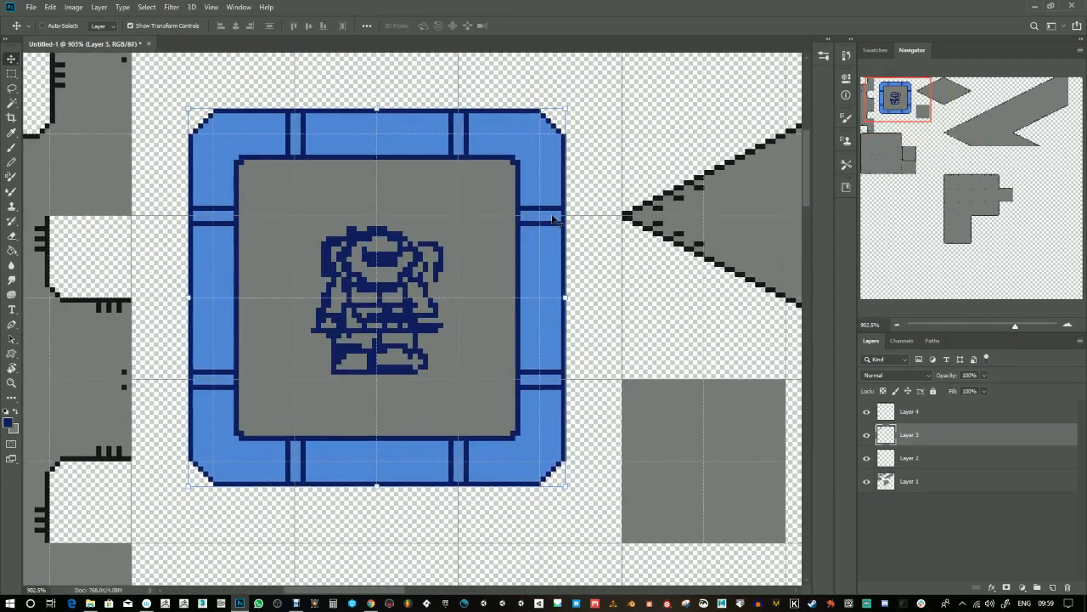
{"action": "left_click", "coordinate": [12, 163]}
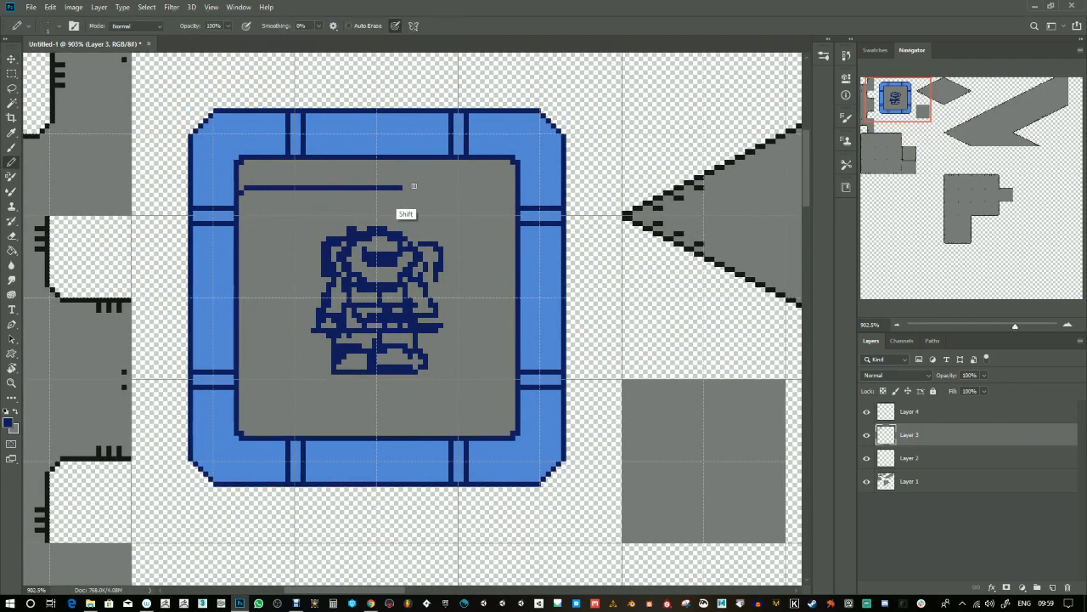
{"action": "left_click", "coordinate": [510, 191], "text": "shift"}
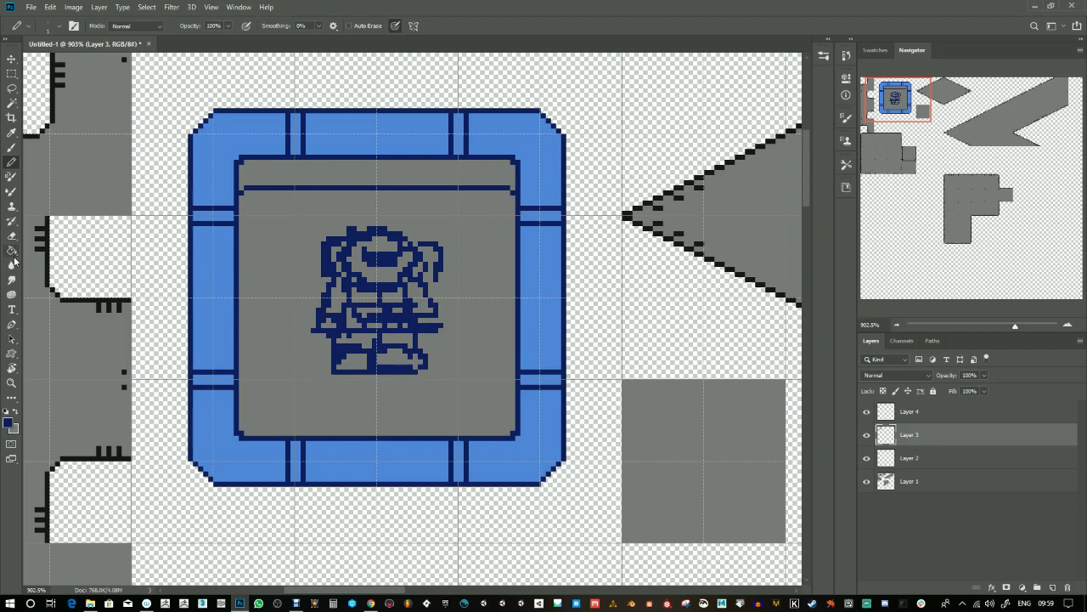
- Set the foreground colour to dark purple #4f356c and fill the strip under the frame's upper inner edge with it
{"action": "key", "text": "i"}
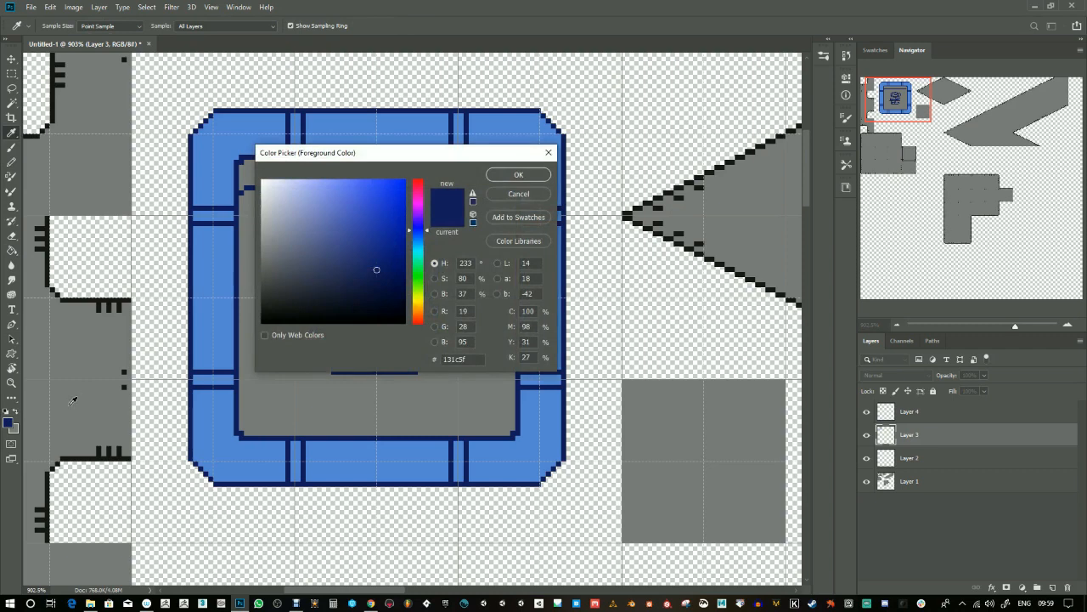
{"action": "left_click", "coordinate": [352, 278]}
{"action": "left_click_drag", "start_coordinate": [352, 277], "coordinate": [335, 263]}
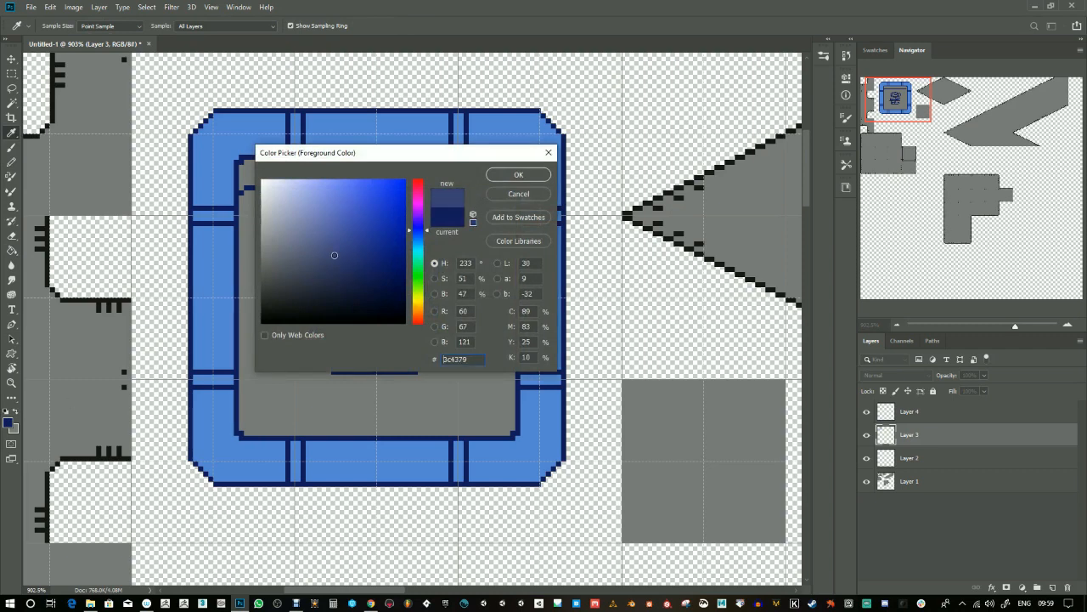
{"action": "left_click_drag", "start_coordinate": [423, 230], "coordinate": [424, 218]}
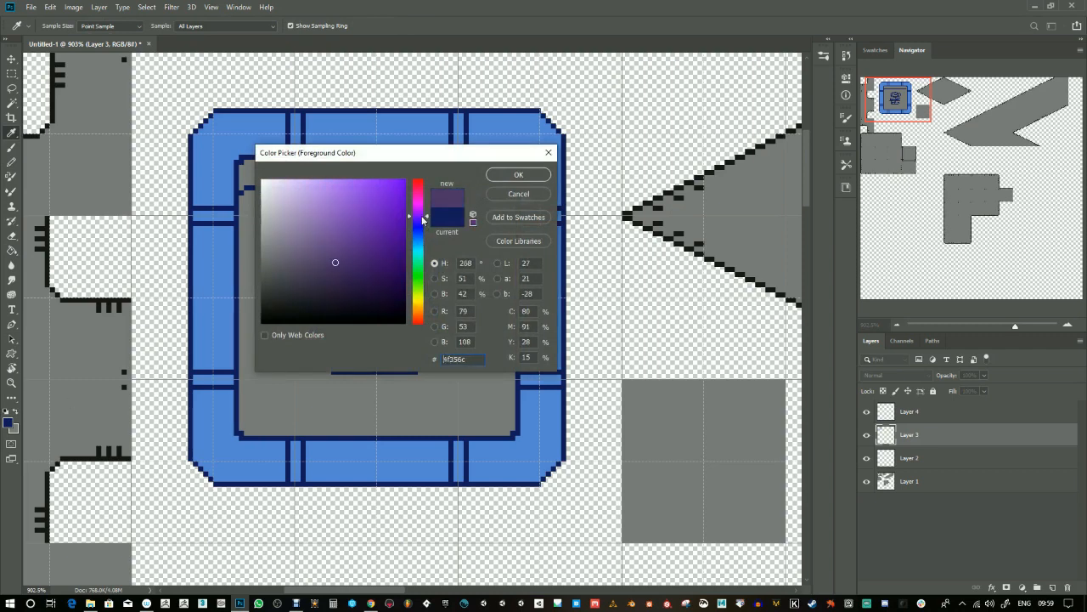
{"action": "left_click", "coordinate": [518, 176]}
{"action": "key", "text": "g"}
{"action": "left_click", "coordinate": [311, 172]}
- Copy the middle part of the purple strip with its dark blue line to just below the frame's lower outer edge
{"action": "left_click", "coordinate": [12, 74]}
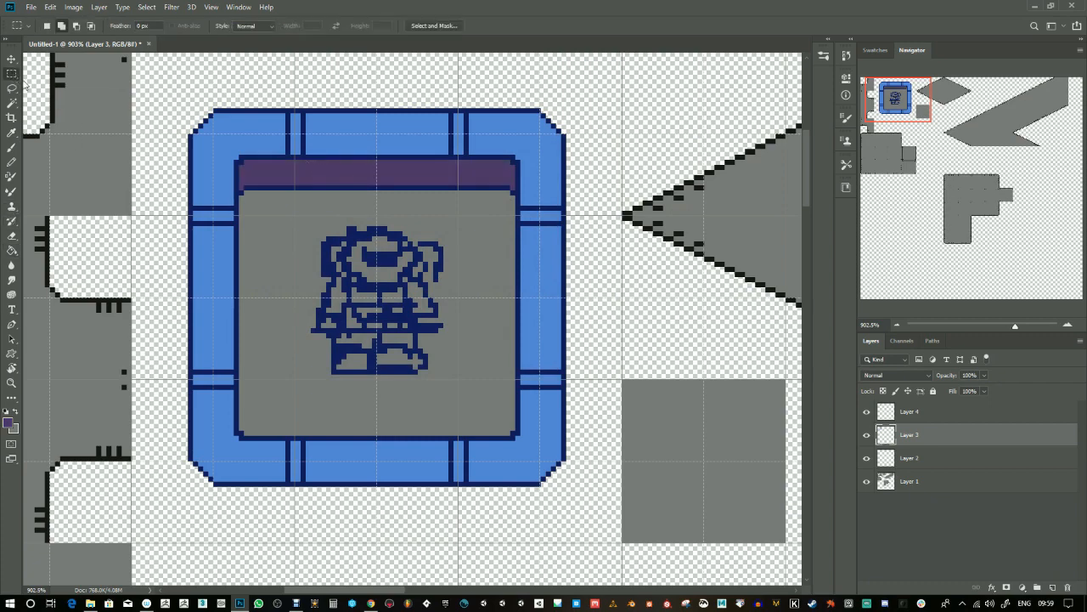
{"action": "left_click_drag", "start_coordinate": [262, 160], "coordinate": [490, 205]}
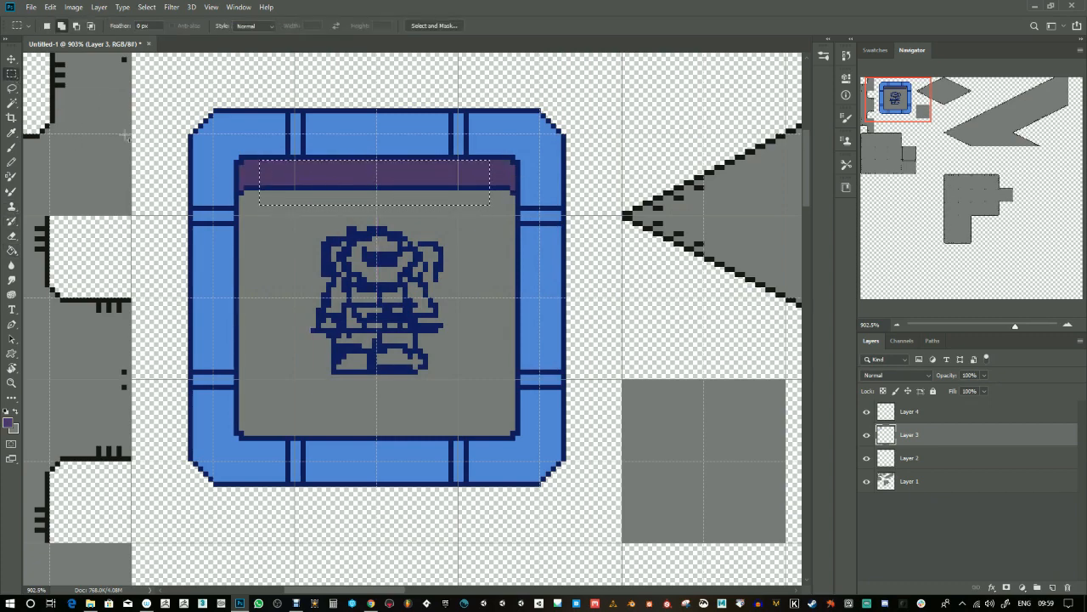
{"action": "left_click", "coordinate": [10, 59]}
{"action": "left_click_drag", "start_coordinate": [426, 253], "coordinate": [443, 503]}
- Extend the copied strip's dark blue line both ways and up diagonally to join the frame's lower corners
{"action": "key", "text": "b"}
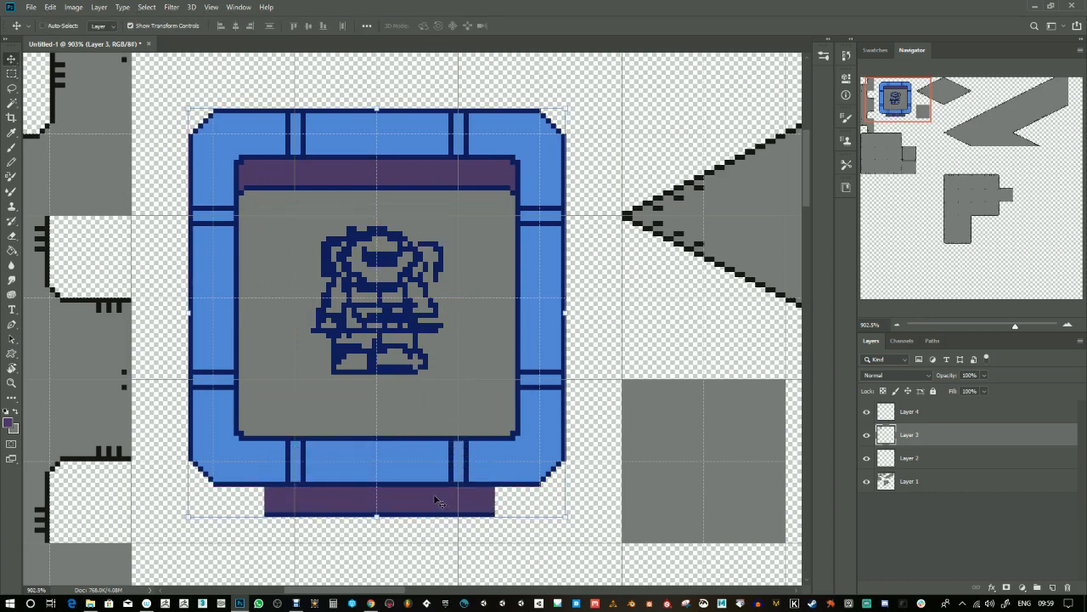
{"action": "left_click_drag", "start_coordinate": [263, 513], "coordinate": [214, 514]}
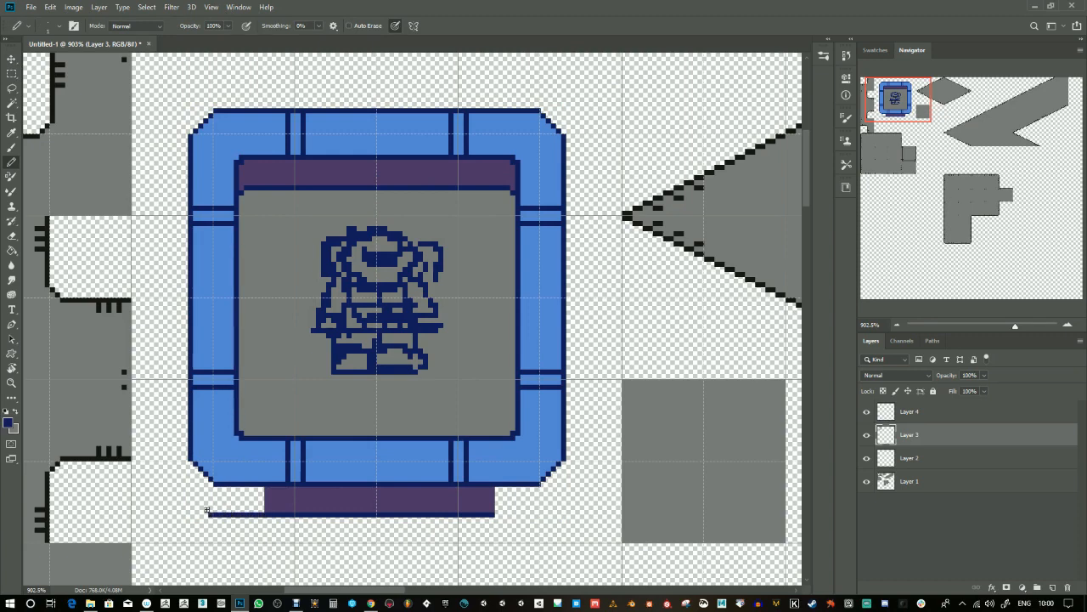
{"action": "left_click_drag", "start_coordinate": [191, 495], "coordinate": [191, 464]}
{"action": "left_click_drag", "start_coordinate": [499, 515], "coordinate": [535, 513]}
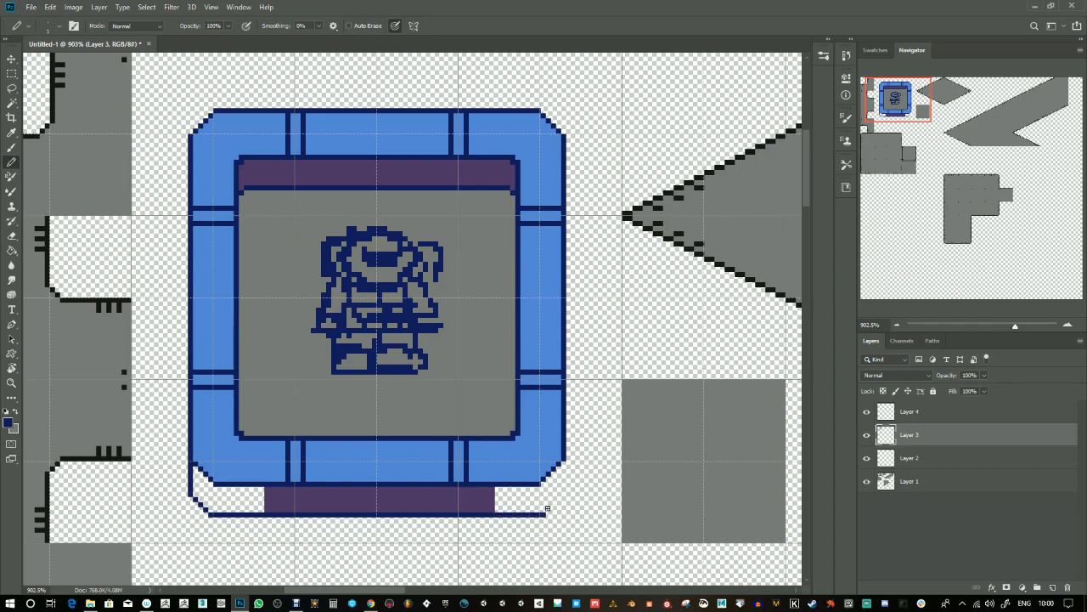
{"action": "left_click_drag", "start_coordinate": [561, 495], "coordinate": [562, 465]}
- Fill both empty ends of the strip below the frame's lower outer edge with dark purple
{"action": "key", "text": "g"}
{"action": "left_click", "coordinate": [531, 505]}
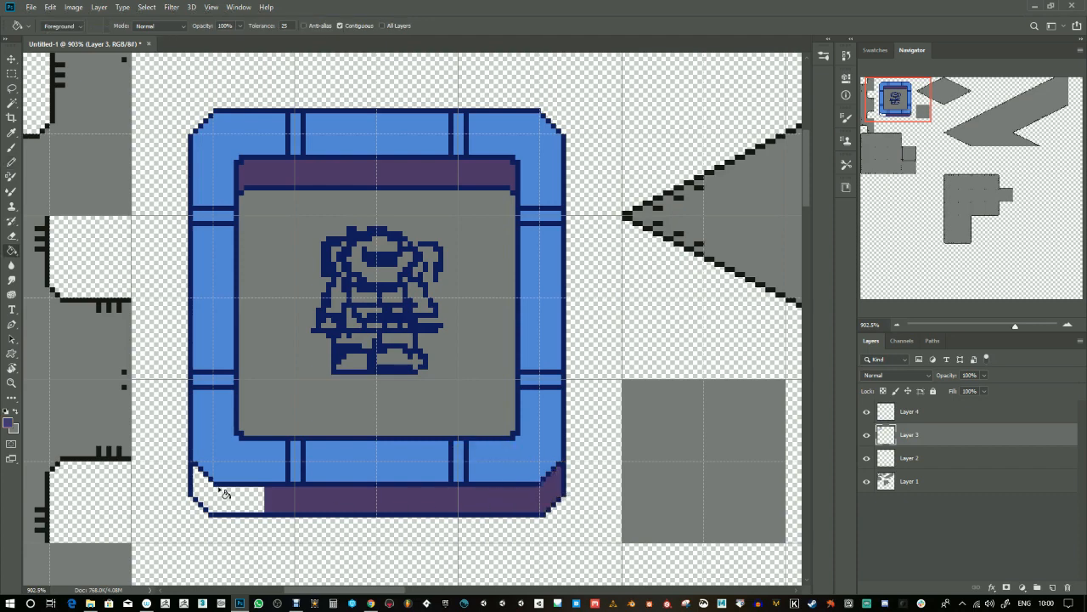
{"action": "left_click", "coordinate": [229, 498]}
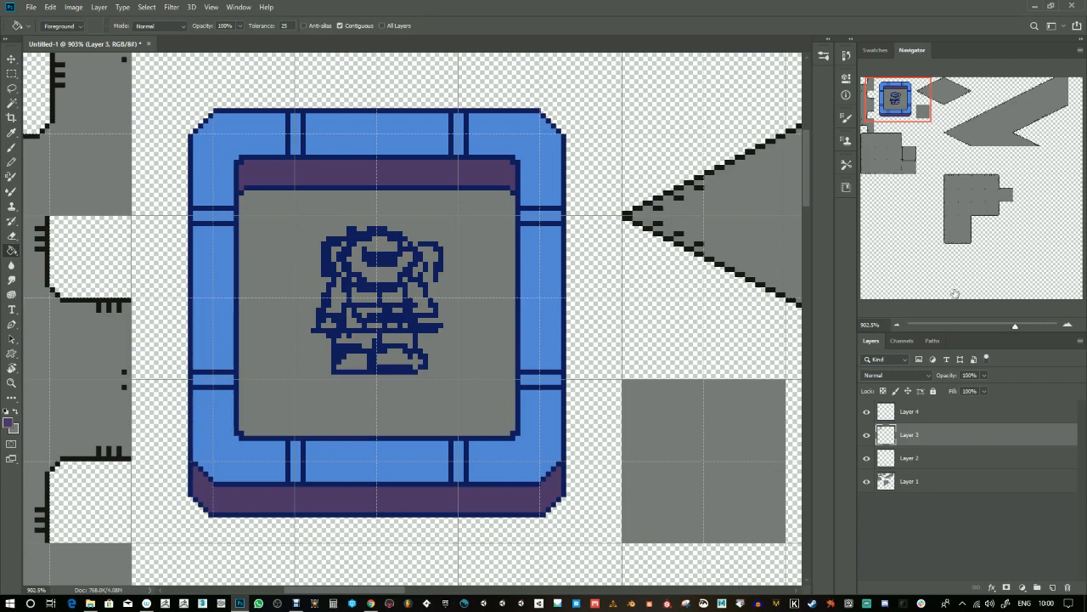
{"action": "mouse_move", "coordinate": [1020, 329]}
{"action": "left_mouse_down"}
{"action": "mouse_move", "coordinate": [994, 329]}
{"action": "mouse_move", "coordinate": [1017, 328]}
{"action": "left_mouse_up"}
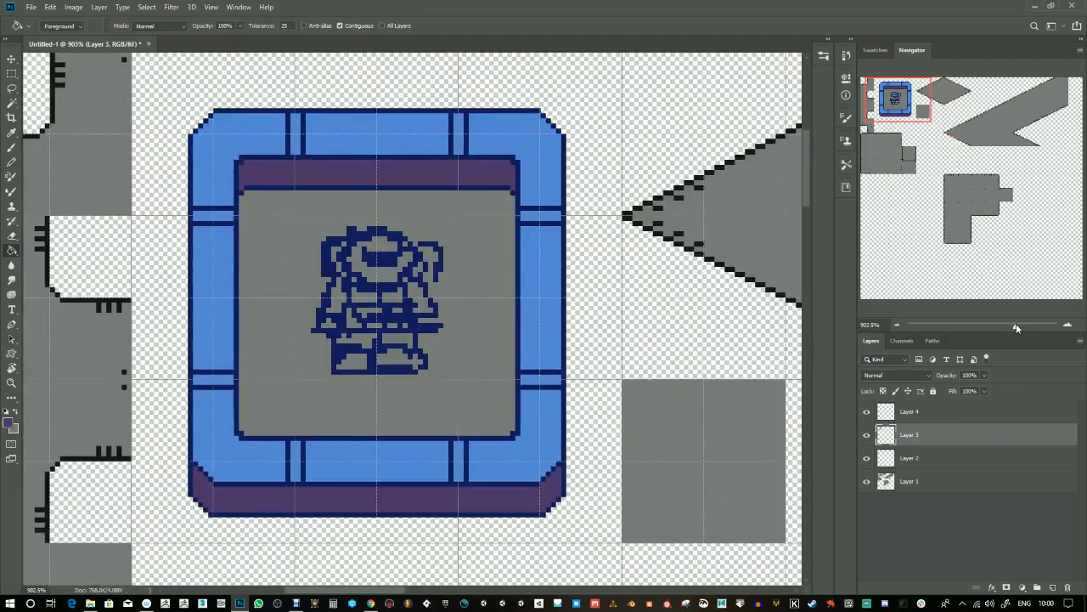
- Pencil a shadow in black #000000 at 50% opacity along the frame's right inner edge and over the purple strip's right end
{"action": "left_click", "coordinate": [13, 161]}
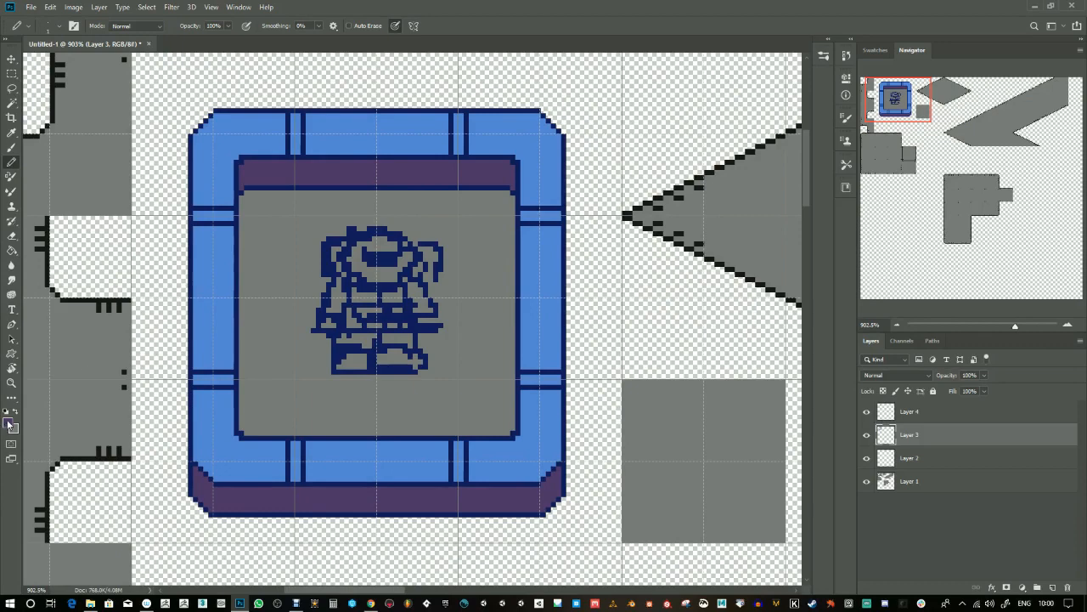
{"action": "left_click", "coordinate": [9, 423]}
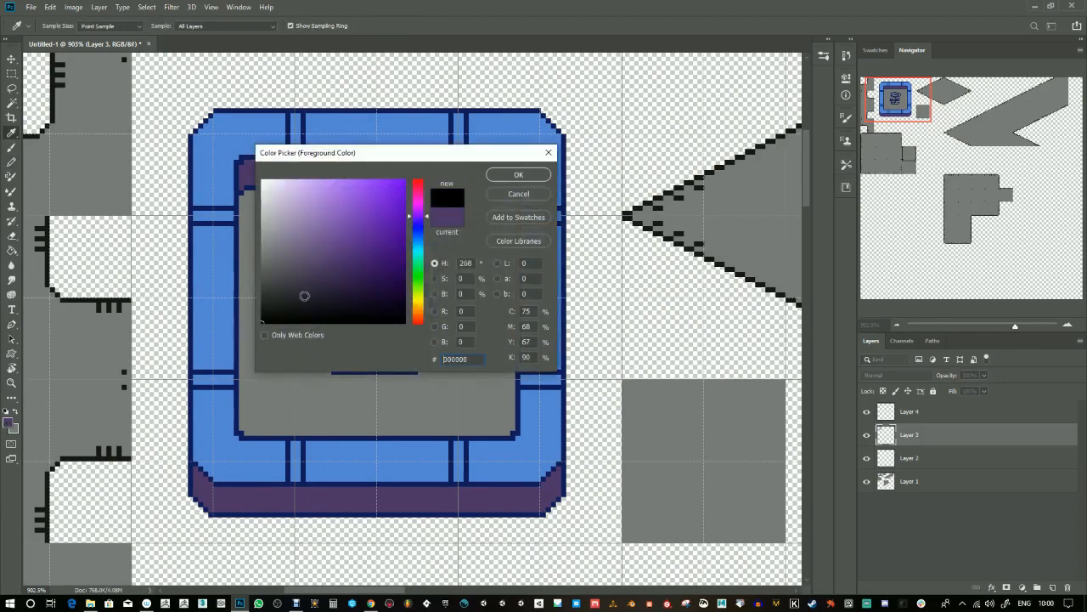
{"action": "left_click", "coordinate": [520, 174]}
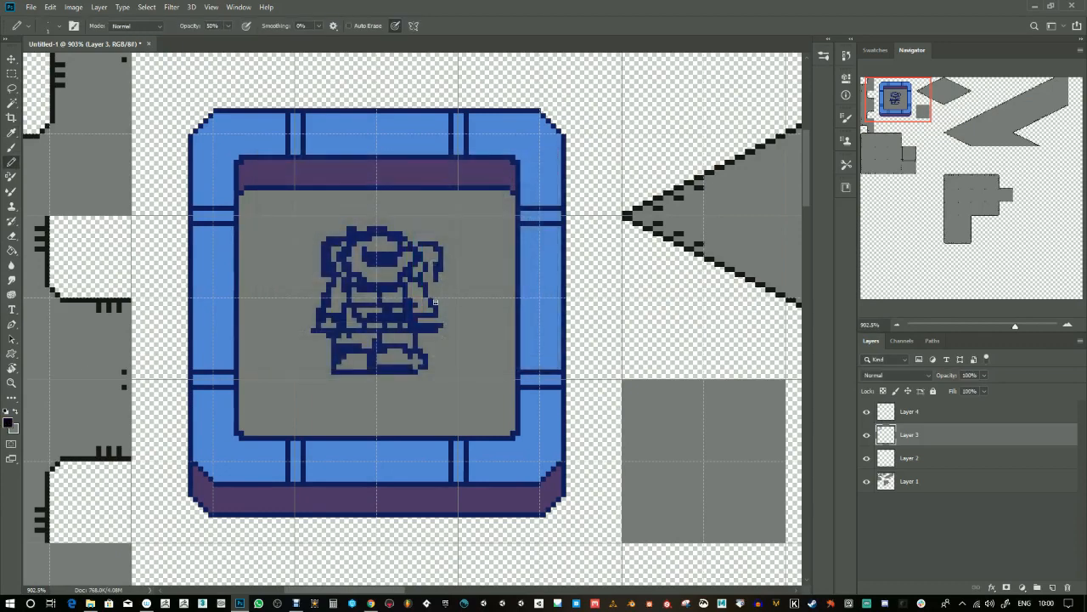
{"action": "mouse_move", "coordinate": [514, 173]}
{"action": "left_mouse_down"}
{"action": "mouse_move", "coordinate": [516, 426]}
{"action": "mouse_move", "coordinate": [506, 434]}
{"action": "mouse_move", "coordinate": [506, 164]}
{"action": "mouse_move", "coordinate": [501, 189]}
{"action": "mouse_move", "coordinate": [499, 155]}
{"action": "mouse_move", "coordinate": [496, 184]}
{"action": "mouse_move", "coordinate": [492, 188]}
{"action": "left_mouse_up"}
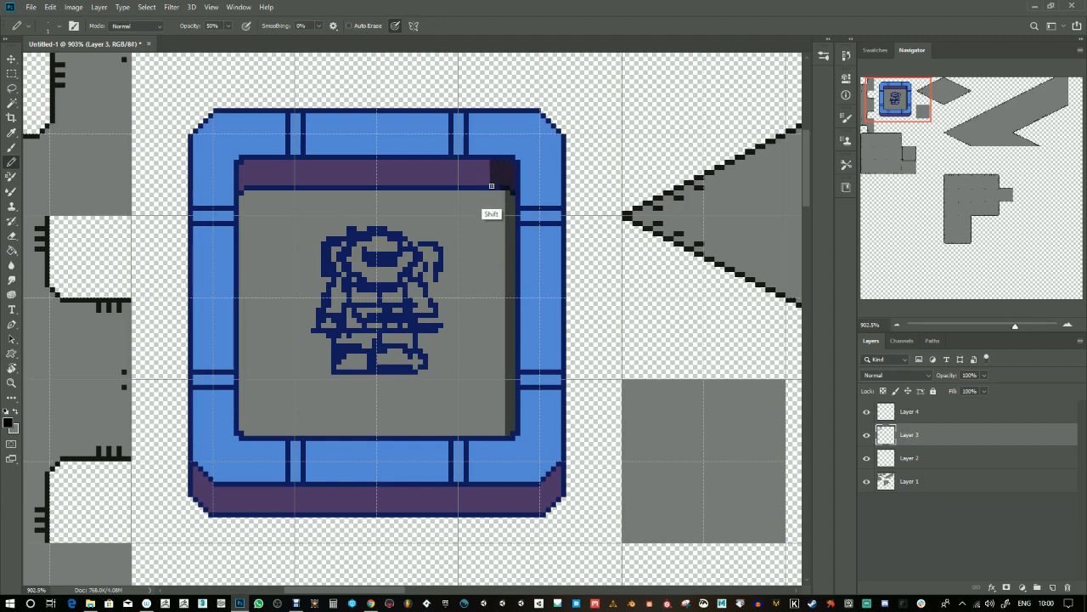
- Draw a half-transparent black shadow along the outside of the frame's lower edge and down its left edge
{"action": "left_click_drag", "start_coordinate": [526, 529], "coordinate": [579, 474]}
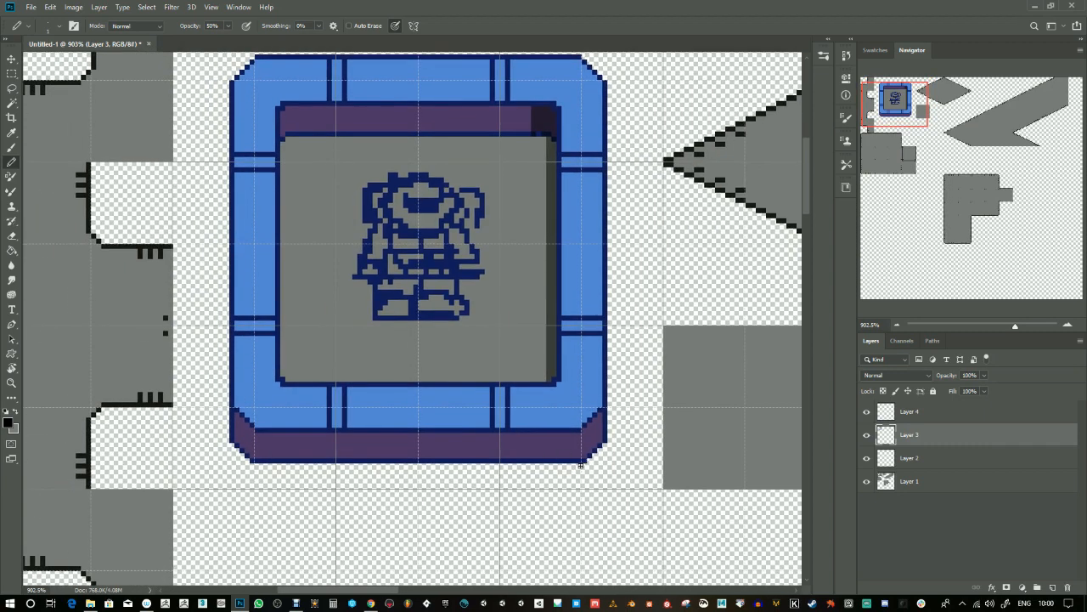
{"action": "mouse_move", "coordinate": [576, 464]}
{"action": "left_mouse_down"}
{"action": "mouse_move", "coordinate": [249, 463]}
{"action": "mouse_move", "coordinate": [231, 446]}
{"action": "mouse_move", "coordinate": [227, 104]}
{"action": "left_mouse_up"}
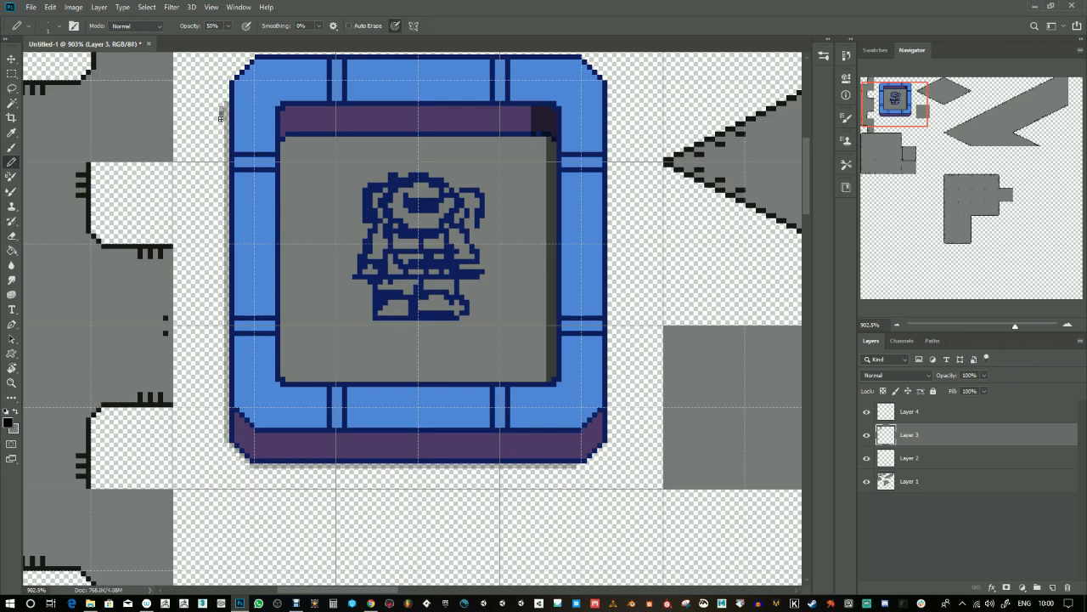
{"action": "mouse_move", "coordinate": [223, 135]}
{"action": "left_mouse_down"}
{"action": "mouse_move", "coordinate": [219, 424]}
{"action": "mouse_move", "coordinate": [224, 456]}
{"action": "mouse_move", "coordinate": [245, 469]}
{"action": "left_mouse_up"}
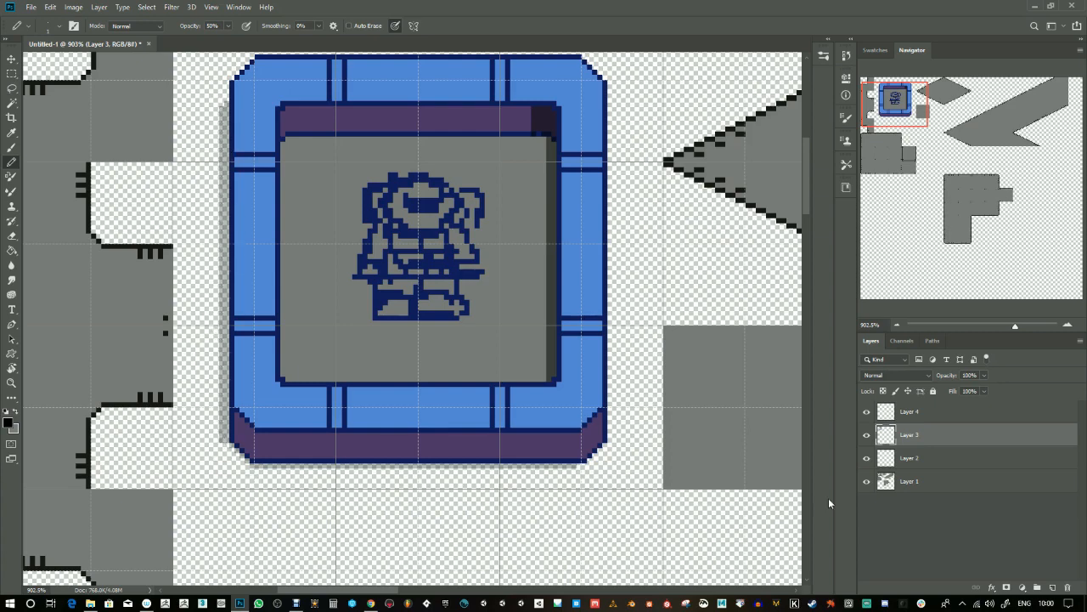
- Add a new layer beneath Layer 1 and fill it with light gray as a background
{"action": "left_click", "coordinate": [1052, 587]}
{"action": "left_click_drag", "start_coordinate": [901, 436], "coordinate": [896, 515]}
{"action": "left_click", "coordinate": [16, 252]}
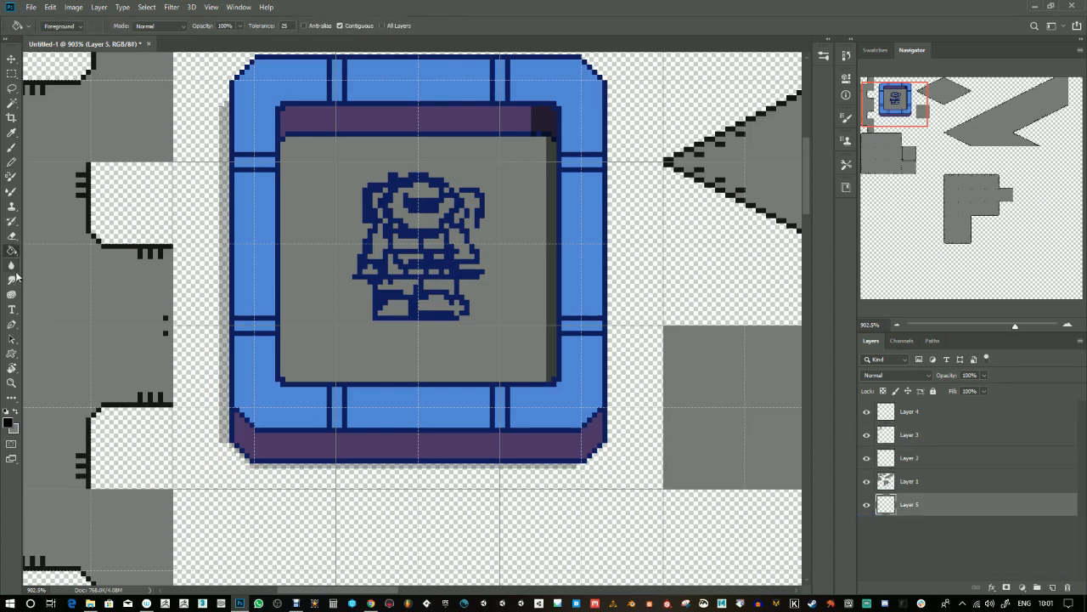
{"action": "left_click", "coordinate": [8, 425]}
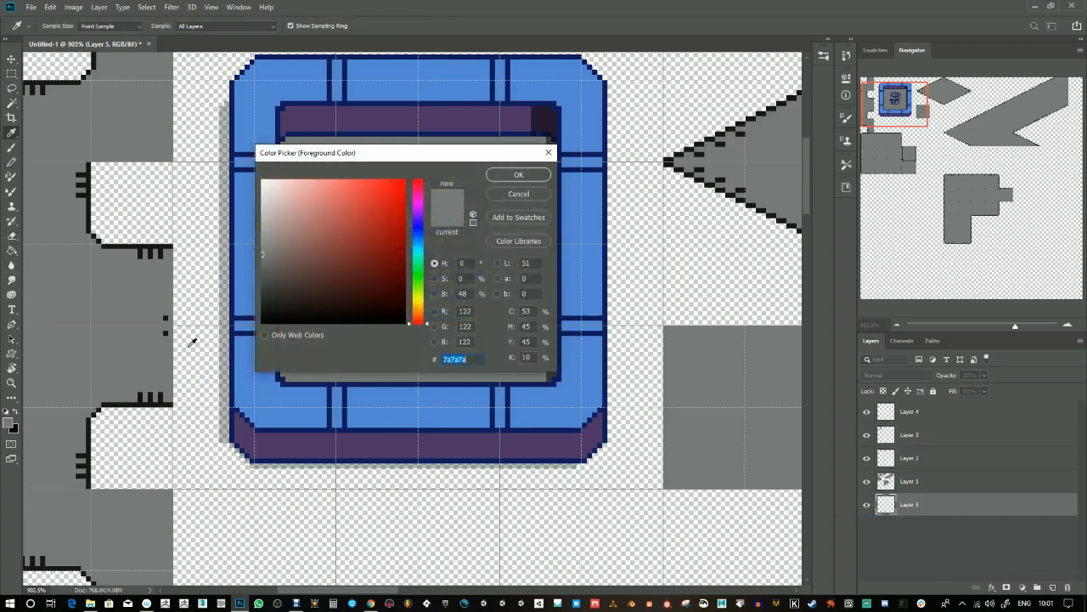
{"action": "left_click", "coordinate": [272, 229]}
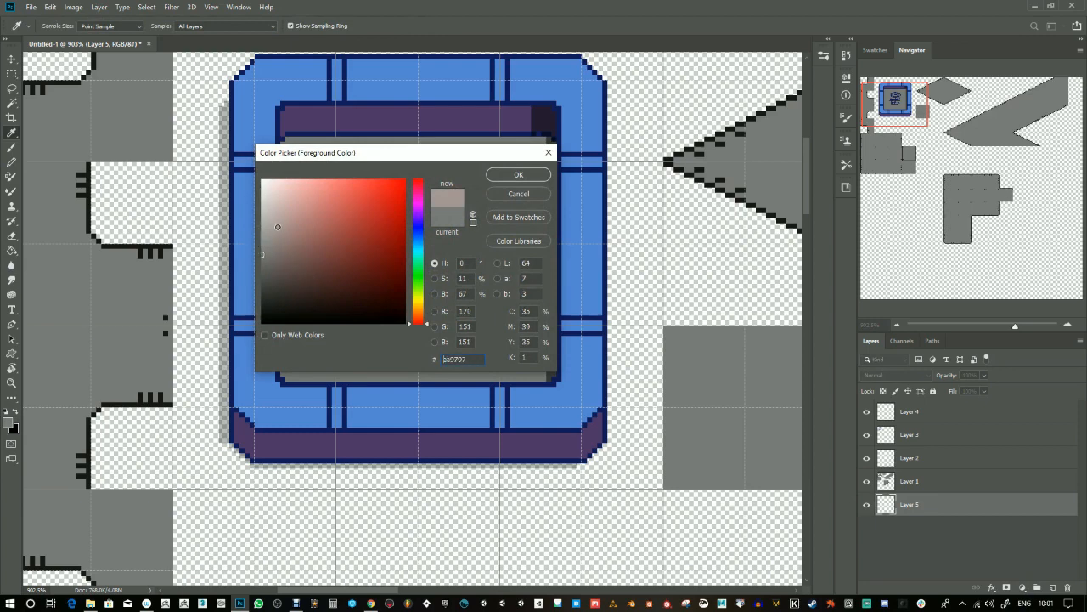
{"action": "left_click", "coordinate": [518, 175]}
{"action": "left_click", "coordinate": [386, 543]}
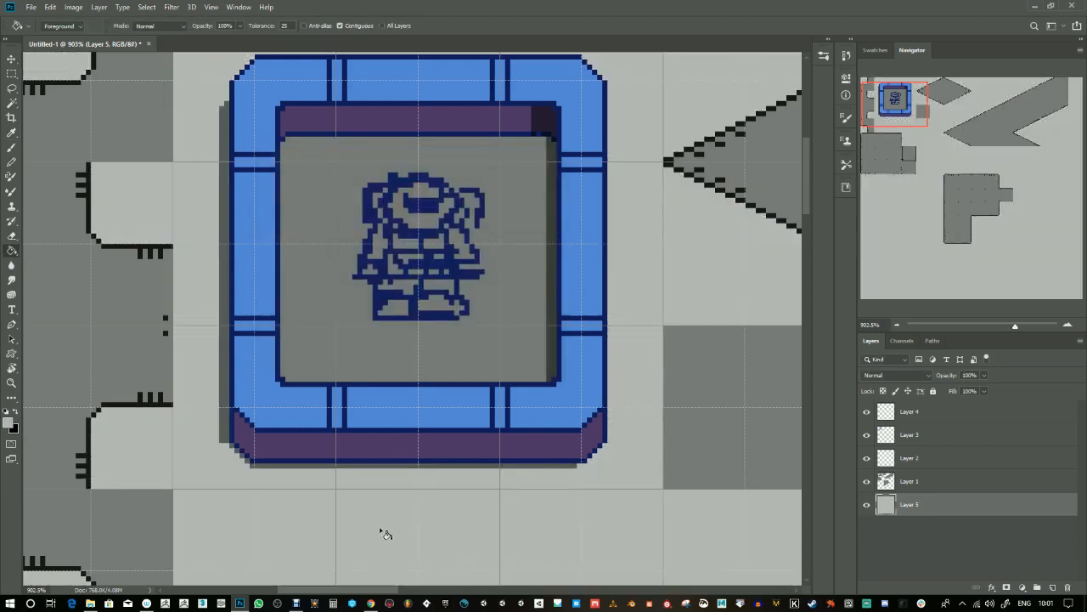
- On Layer 3, thicken the black shadow below the frame and join it around the lower left corner
{"action": "left_click", "coordinate": [911, 418]}
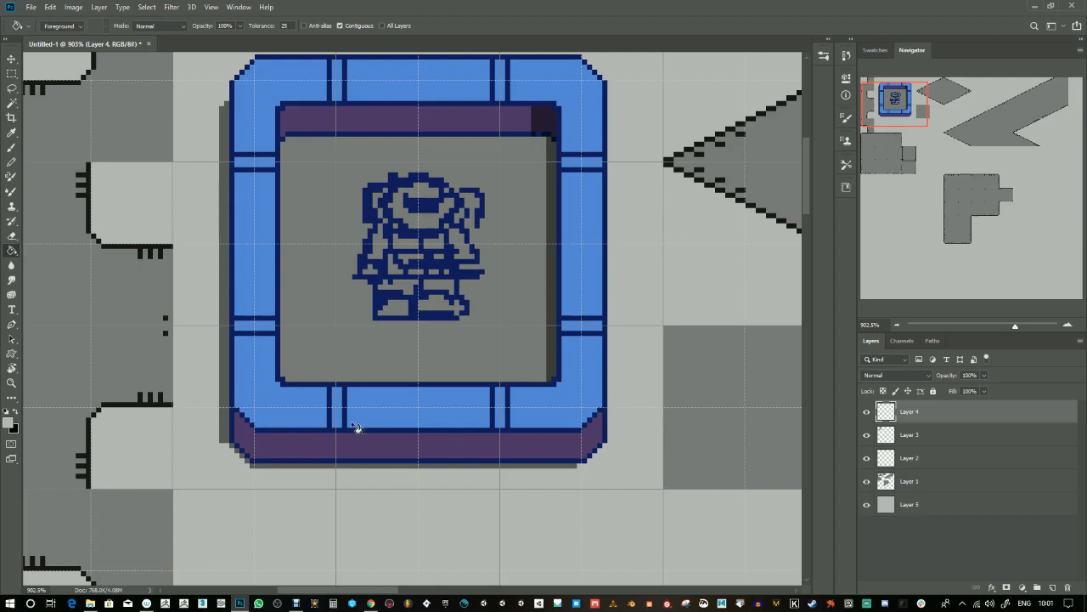
{"action": "key", "text": "b"}
{"action": "left_click", "coordinate": [868, 413]}
{"action": "left_click", "coordinate": [868, 413]}
{"action": "left_click", "coordinate": [867, 436]}
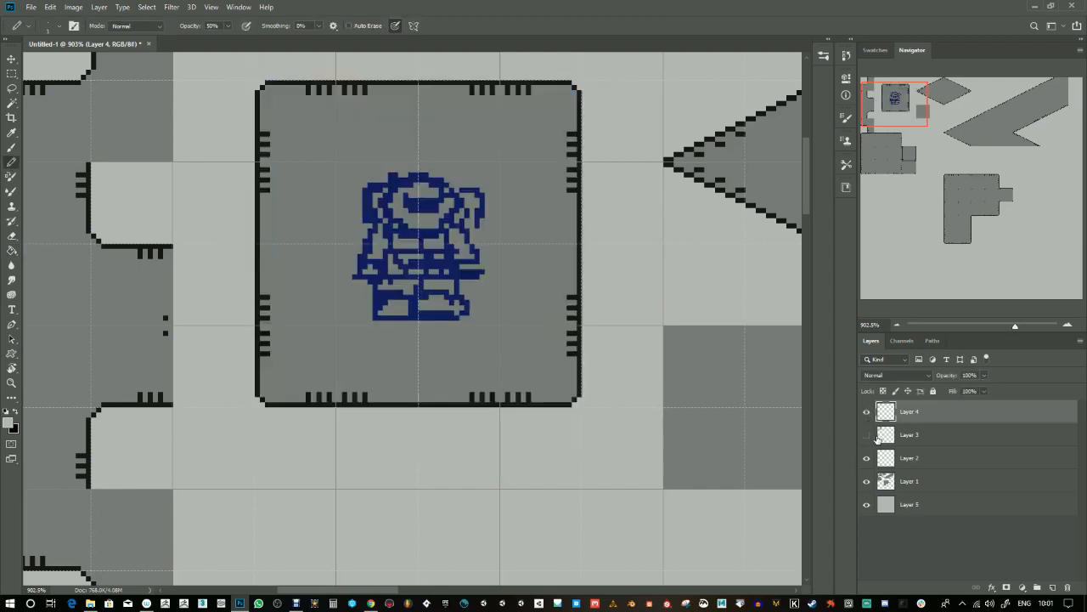
{"action": "left_click", "coordinate": [867, 436]}
{"action": "left_click", "coordinate": [884, 437]}
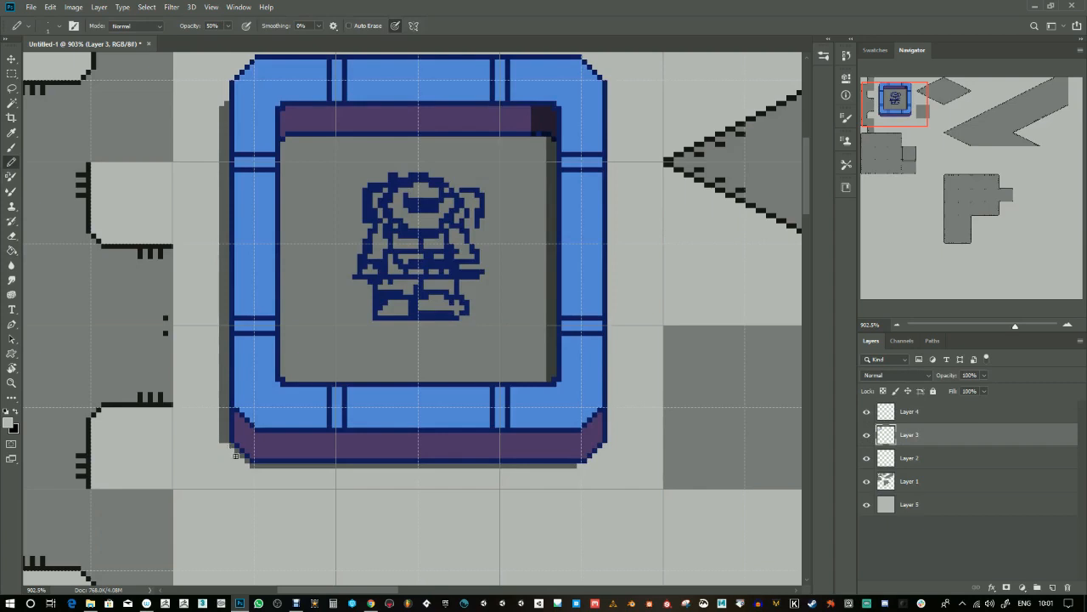
{"action": "key", "text": "d"}
{"action": "left_click_drag", "start_coordinate": [254, 471], "coordinate": [579, 465]}
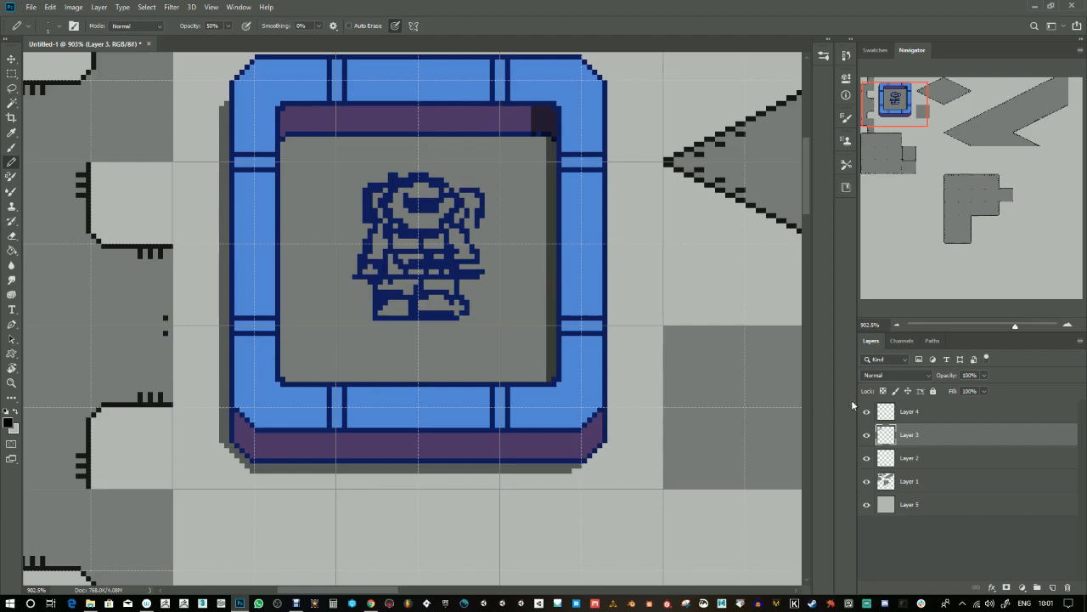
- Draw a half-transparent black shadow just below the purple strip inside the frame on Layer 3
{"action": "left_click_drag", "start_coordinate": [1017, 331], "coordinate": [1004, 331]}
{"action": "left_click", "coordinate": [867, 435]}
{"action": "left_click", "coordinate": [868, 435]}
{"action": "left_click", "coordinate": [17, 75]}
{"action": "left_click_drag", "start_coordinate": [441, 324], "coordinate": [326, 330]}
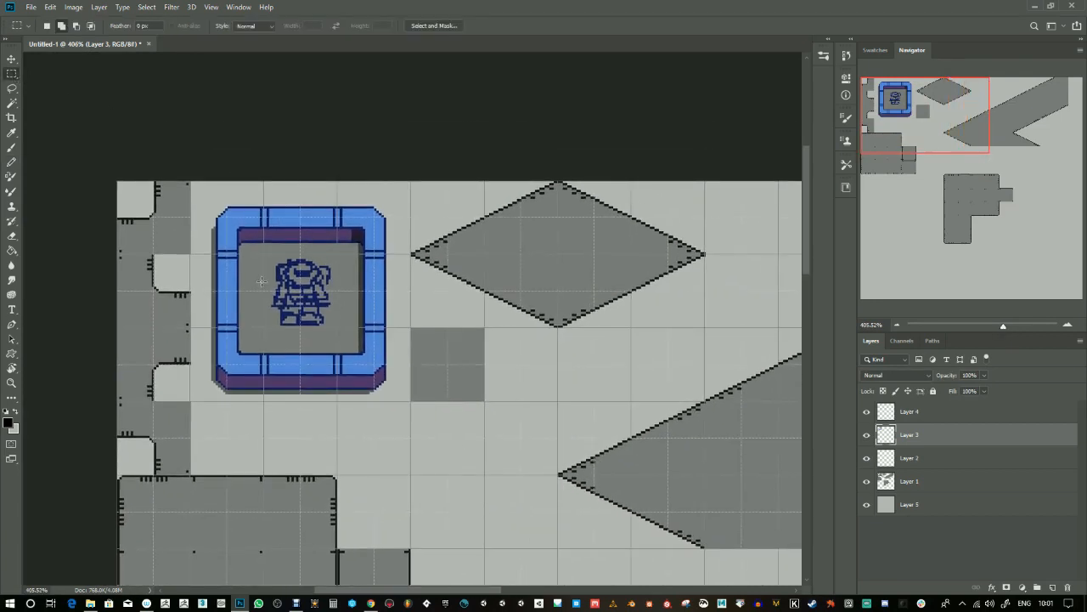
{"action": "left_click", "coordinate": [11, 161]}
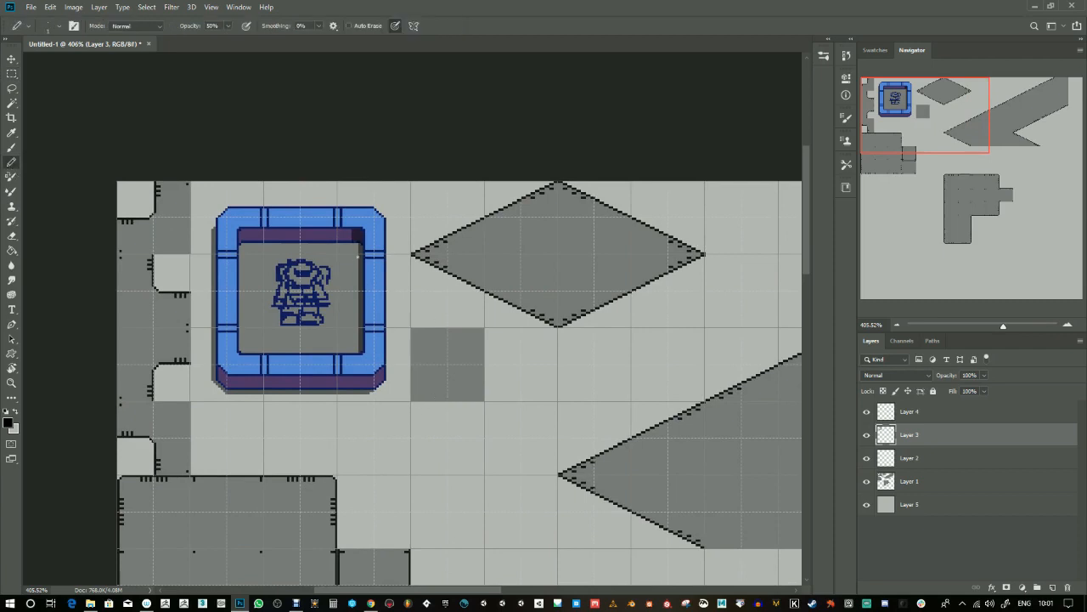
{"action": "left_click", "coordinate": [866, 435]}
{"action": "left_click", "coordinate": [867, 435]}
{"action": "key", "text": "shift"}
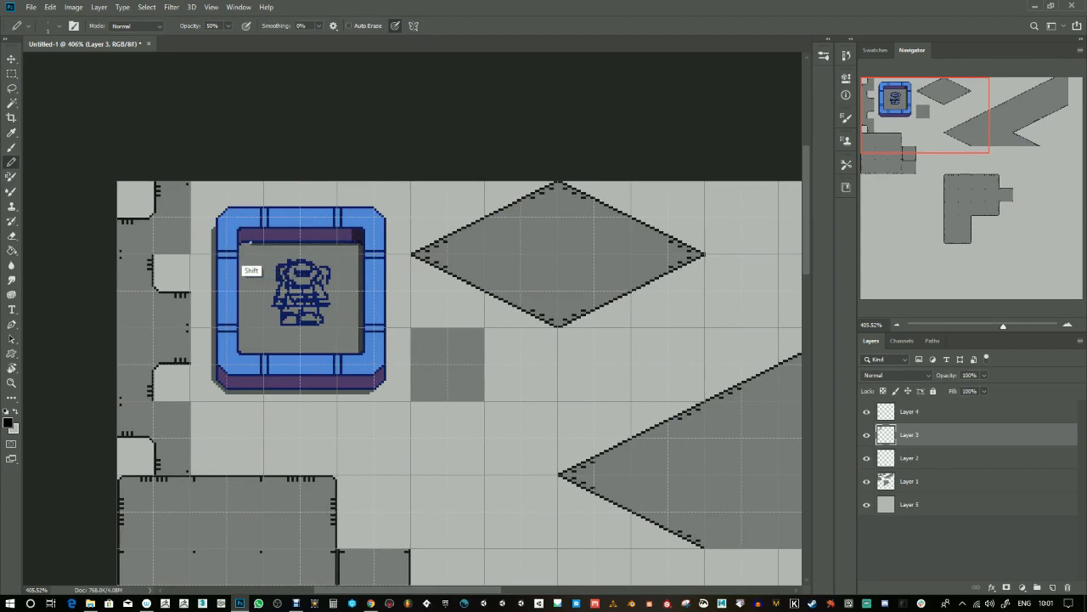
{"action": "key", "text": "shift"}
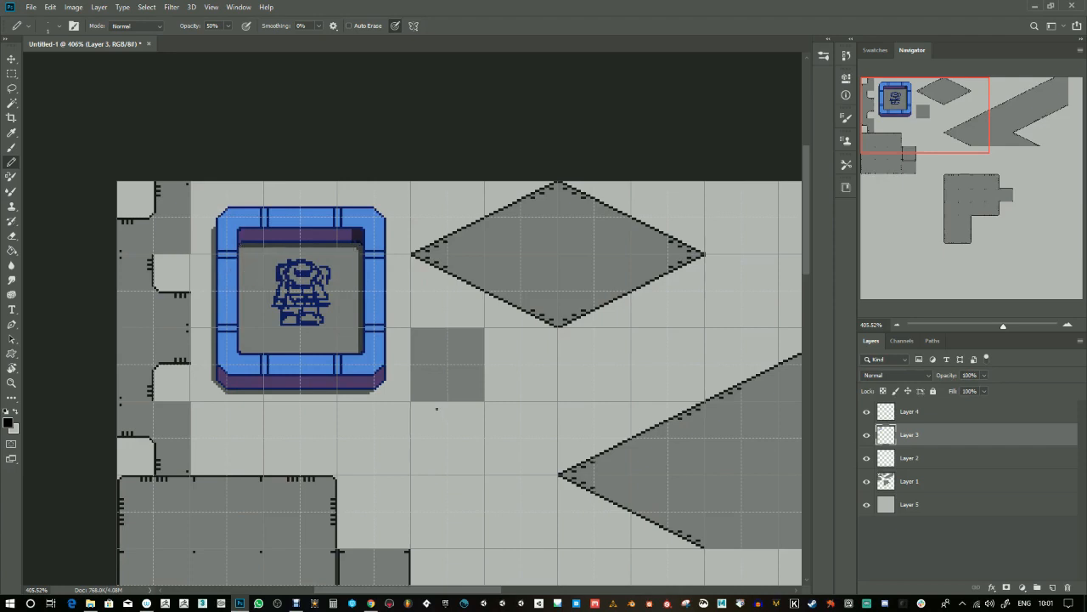
- Copy the frame's upper middle tile into a horizontal row of four on the grid and hide Layer 1
{"action": "left_click", "coordinate": [13, 73]}
{"action": "left_click_drag", "start_coordinate": [264, 177], "coordinate": [338, 254]}
{"action": "key", "text": "v"}
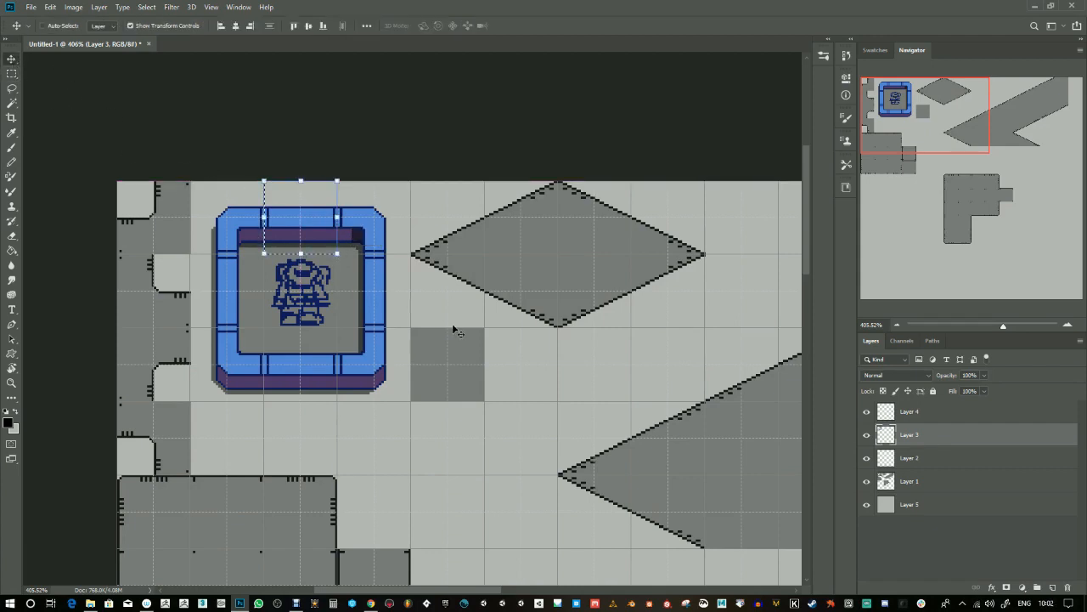
{"action": "left_click_drag", "start_coordinate": [412, 426], "coordinate": [296, 383]}
{"action": "left_click_drag", "start_coordinate": [194, 181], "coordinate": [477, 384]}
{"action": "left_click_drag", "start_coordinate": [468, 448], "coordinate": [359, 413]}
{"action": "left_click_drag", "start_coordinate": [380, 348], "coordinate": [455, 351]}
{"action": "left_click", "coordinate": [868, 482]}
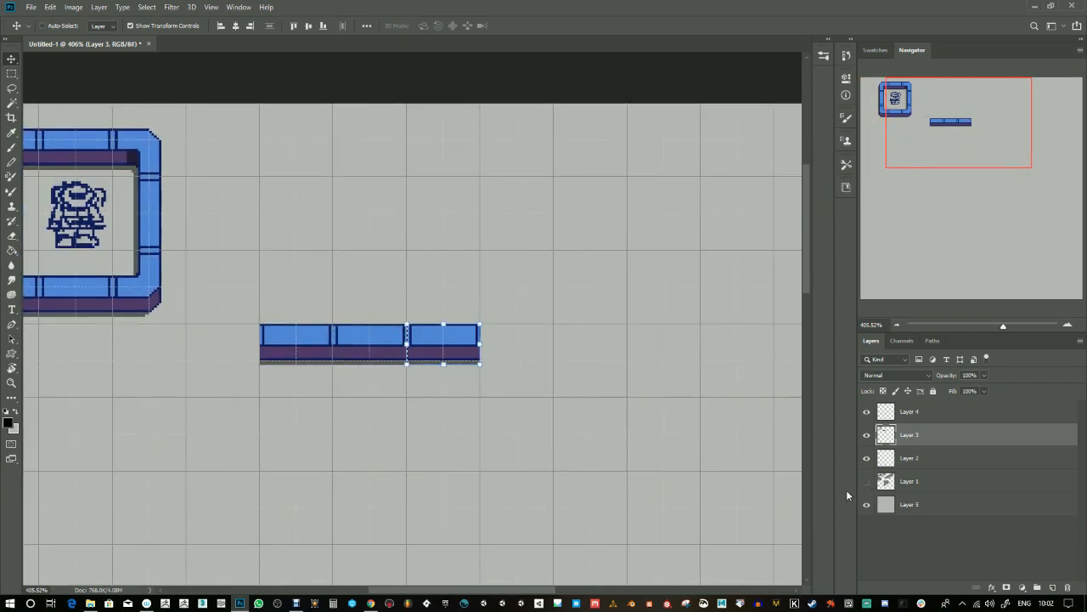
{"action": "left_click_drag", "start_coordinate": [444, 343], "coordinate": [520, 342]}
{"action": "key", "text": "ctrl+d"}
- Copy the frame's lower middle tile to the right end of the row as its fifth tile
{"action": "left_click_drag", "start_coordinate": [372, 440], "coordinate": [482, 443]}
{"action": "left_click", "coordinate": [12, 74]}
{"action": "left_click_drag", "start_coordinate": [149, 252], "coordinate": [222, 322]}
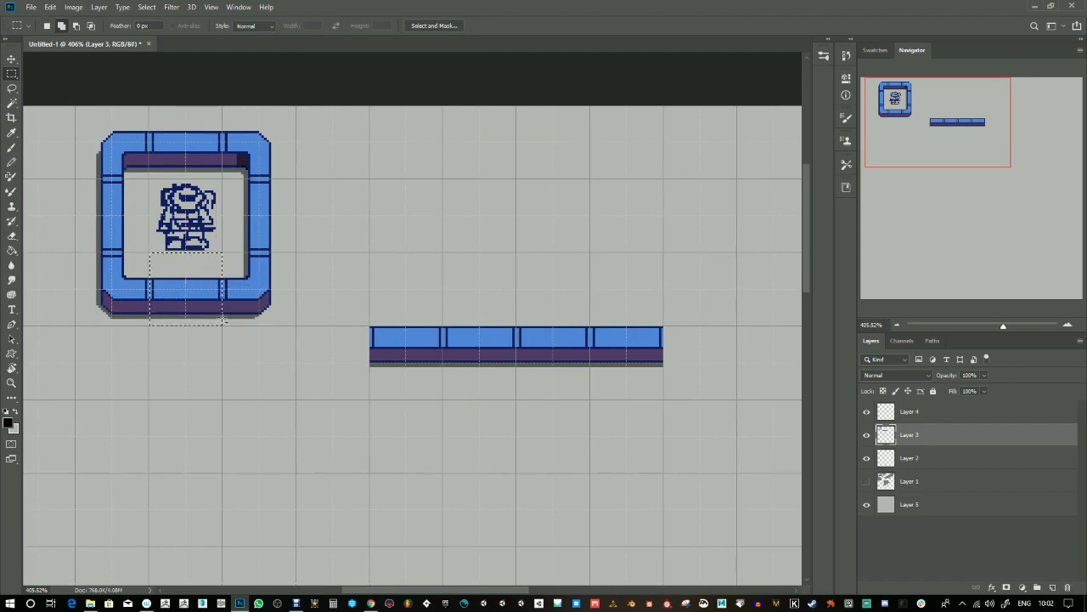
{"action": "key", "text": "v"}
{"action": "left_click_drag", "start_coordinate": [179, 289], "coordinate": [693, 350]}
{"action": "key", "text": "ctrl+d"}
- Delete the lower middle tile and the right middle tile from the frame
{"action": "left_click", "coordinate": [12, 73]}
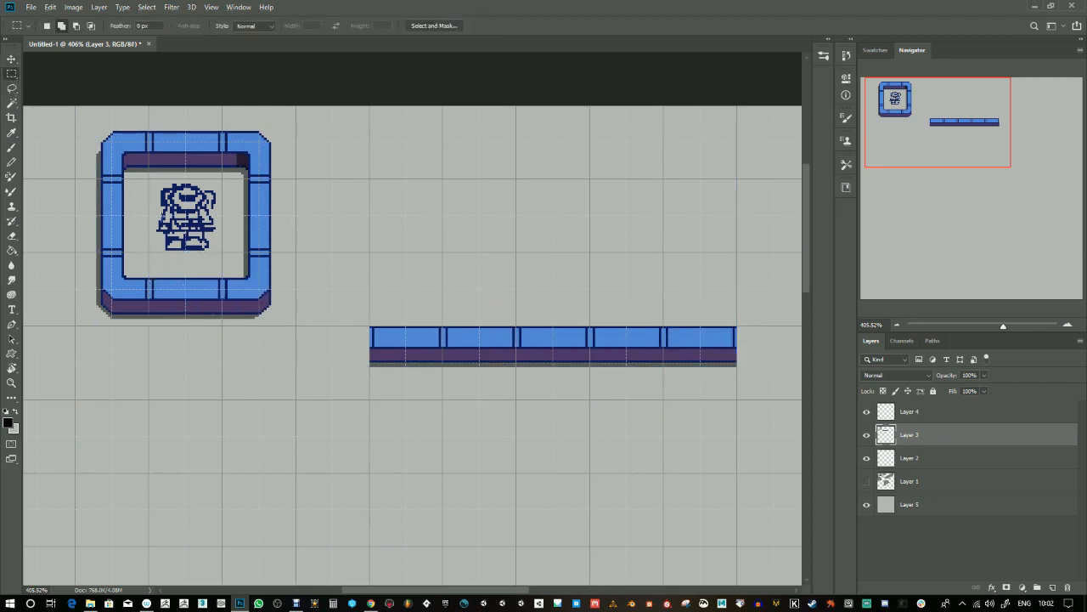
{"action": "left_click_drag", "start_coordinate": [149, 252], "coordinate": [223, 324]}
{"action": "key", "text": "Delete"}
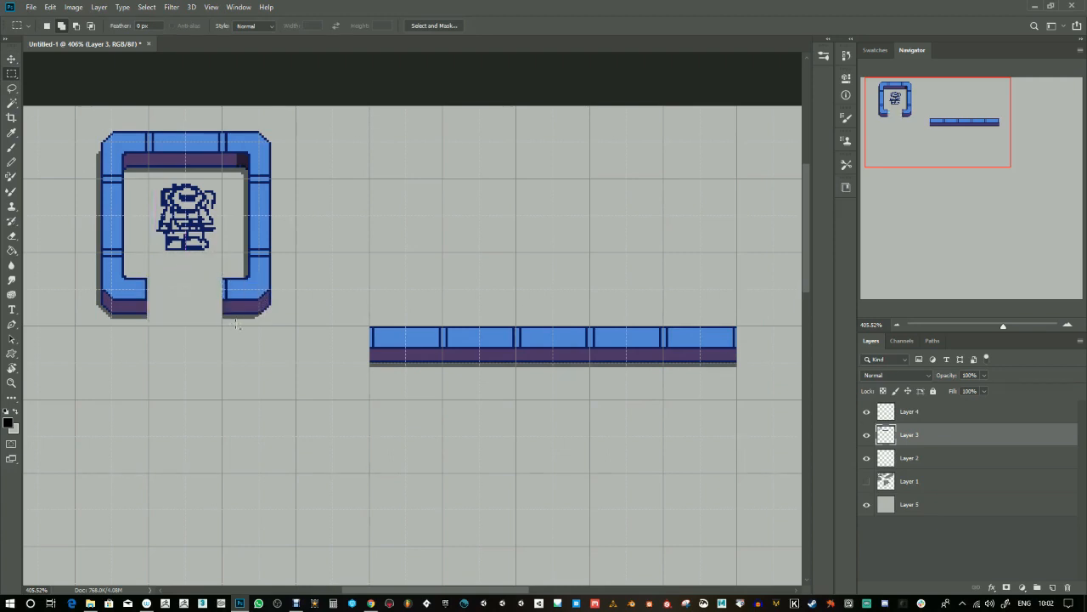
{"action": "left_click_drag", "start_coordinate": [220, 178], "coordinate": [297, 251]}
{"action": "key", "text": "Delete"}
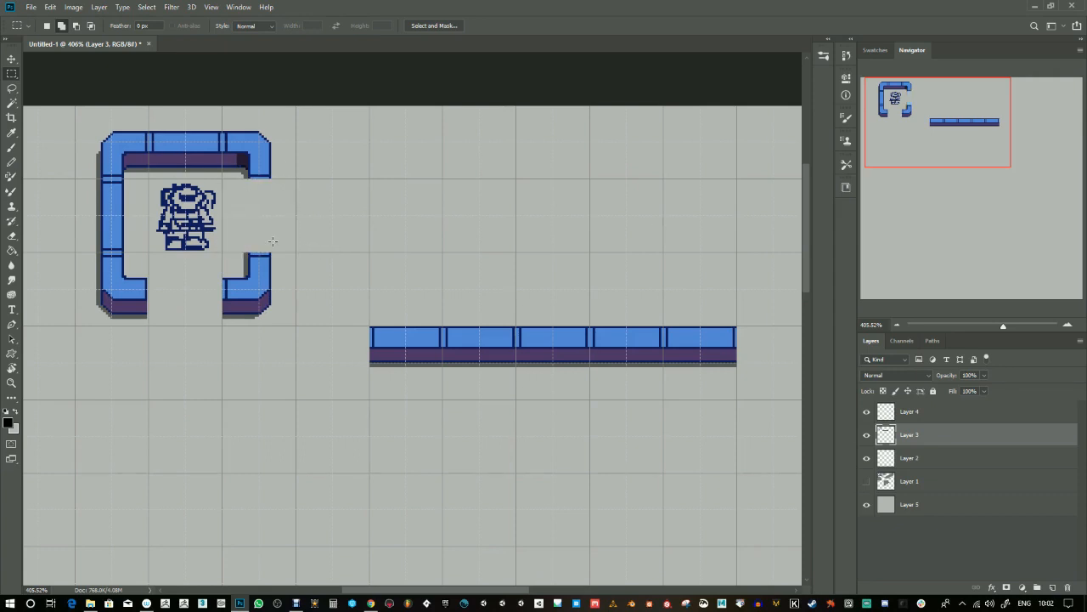
- Move the frame's lower right corner tile up one grid cell to join the upper right corner
{"action": "left_click_drag", "start_coordinate": [223, 253], "coordinate": [296, 325]}
{"action": "key", "text": "v"}
{"action": "left_click_drag", "start_coordinate": [260, 267], "coordinate": [261, 193]}
{"action": "key", "text": "ctrl+d"}
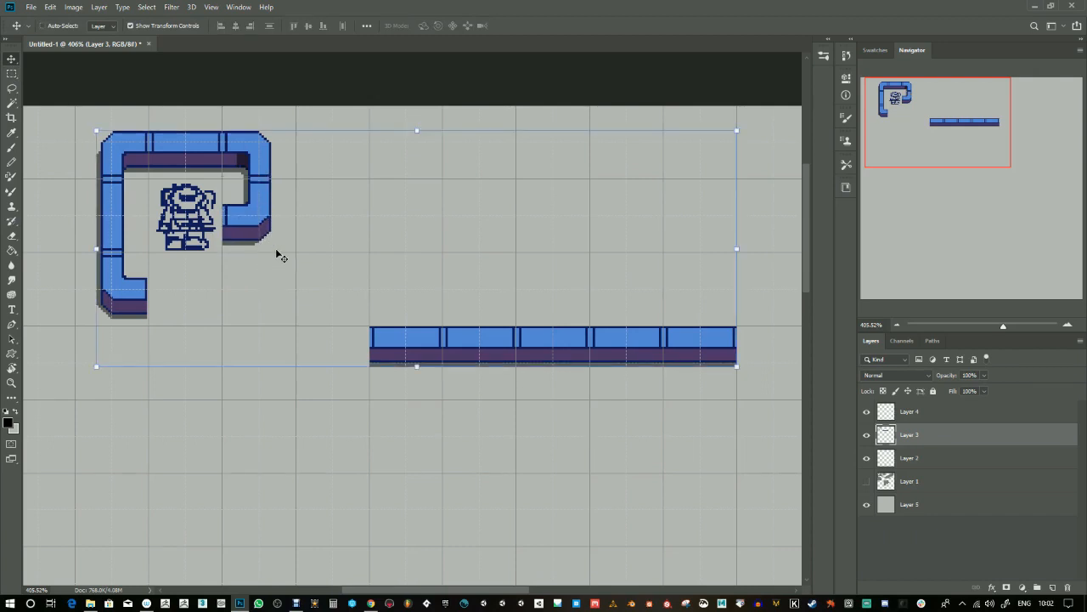
- Copy the raised corner tile down one grid cell to directly beneath it
{"action": "left_click_drag", "start_coordinate": [989, 327], "coordinate": [999, 327]}
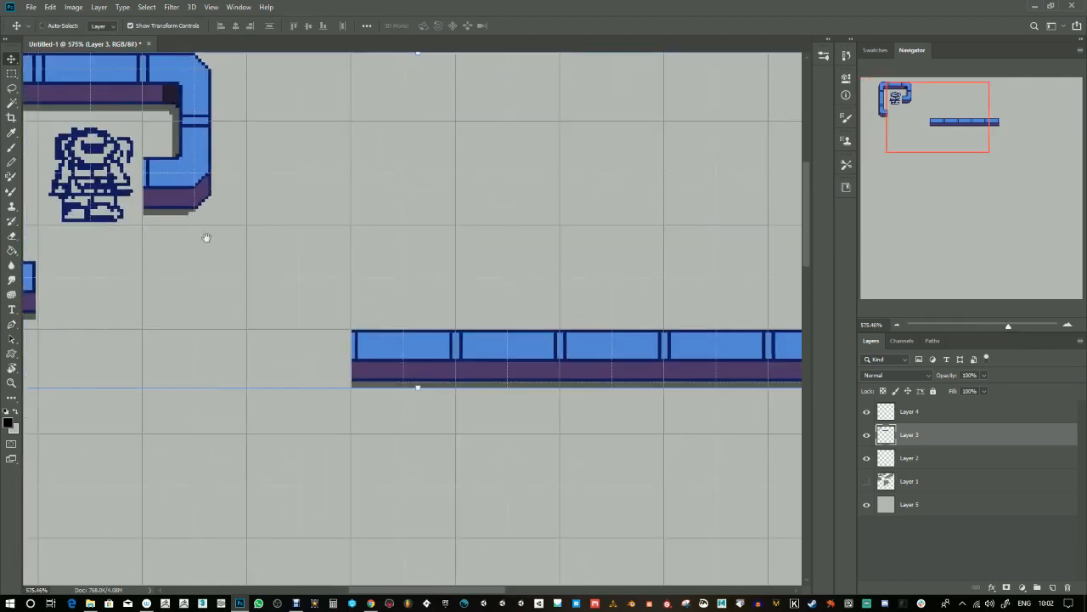
{"action": "left_click_drag", "start_coordinate": [203, 235], "coordinate": [417, 257]}
{"action": "left_click", "coordinate": [12, 73]}
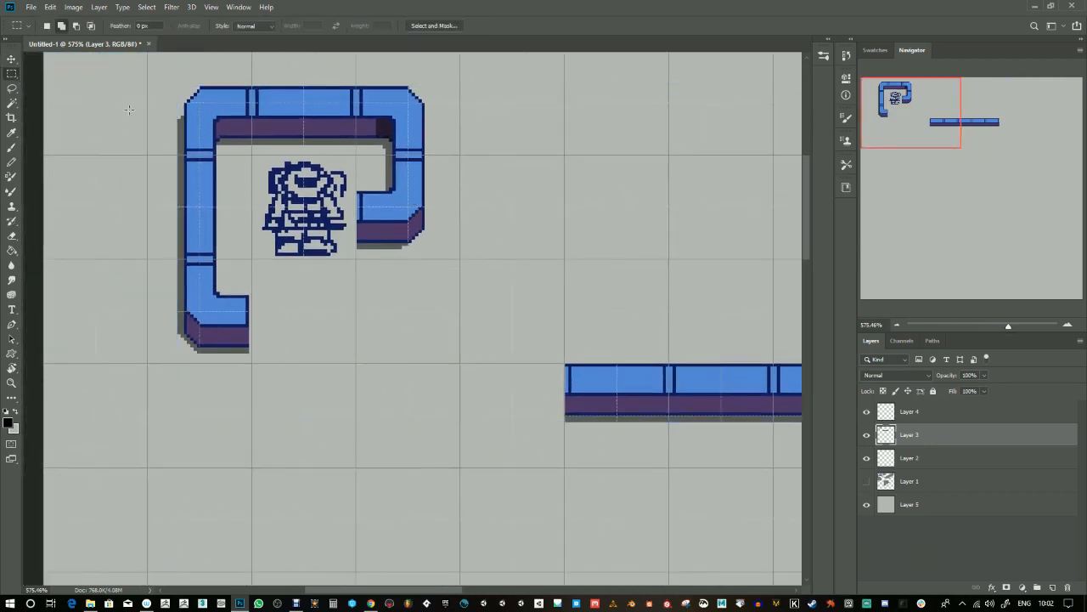
{"action": "left_click_drag", "start_coordinate": [357, 157], "coordinate": [461, 259]}
{"action": "left_click", "coordinate": [12, 58]}
{"action": "left_click_drag", "start_coordinate": [409, 206], "coordinate": [406, 300]}
{"action": "key", "text": "ctrl+d"}
- Extend the lower corner's blue beam rightward to the grid line with dark blue outlines, painting over the old corner edges in blue
{"action": "left_click_drag", "start_coordinate": [1004, 328], "coordinate": [1019, 327]}
{"action": "left_click", "coordinate": [12, 160]}
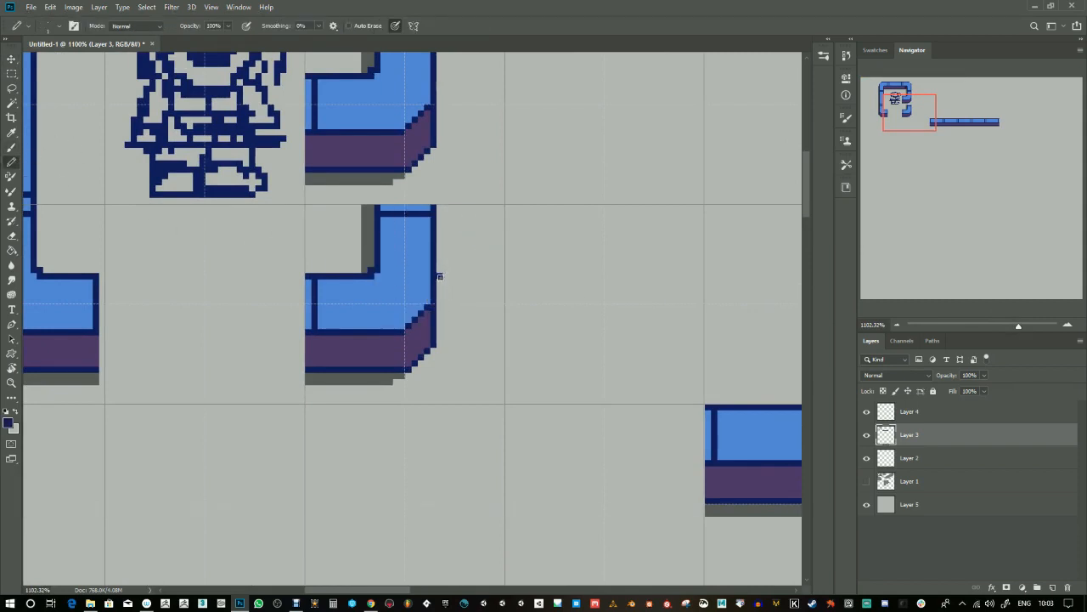
{"action": "left_click_drag", "start_coordinate": [444, 276], "coordinate": [505, 275]}
{"action": "left_click_drag", "start_coordinate": [409, 330], "coordinate": [505, 332]}
{"action": "left_click_drag", "start_coordinate": [409, 323], "coordinate": [433, 304]}
{"action": "mouse_move", "coordinate": [441, 283]}
{"action": "left_mouse_down"}
{"action": "mouse_move", "coordinate": [499, 284]}
{"action": "mouse_move", "coordinate": [502, 324]}
{"action": "mouse_move", "coordinate": [446, 323]}
{"action": "mouse_move", "coordinate": [476, 315]}
{"action": "left_mouse_up"}
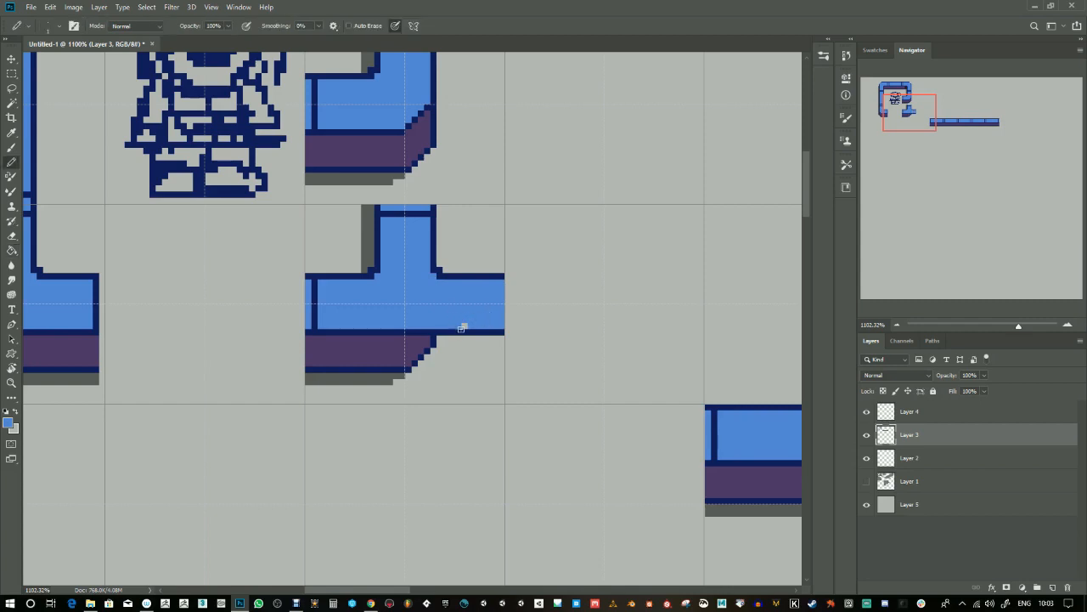
- Draw a dark blue vertical joint line near the beam's right end and extend the purple strip's lower outline to the grid line
{"action": "left_click", "coordinate": [374, 331], "text": "alt"}
{"action": "left_click_drag", "start_coordinate": [499, 280], "coordinate": [499, 325]}
{"action": "left_click_drag", "start_coordinate": [409, 369], "coordinate": [500, 369]}
- Fill the extended strip under the beam with dark purple and paint over the leftover diagonal outline in the same colour
{"action": "left_click", "coordinate": [413, 360], "text": "alt"}
{"action": "left_click", "coordinate": [500, 339]}
{"action": "key", "text": "g"}
{"action": "left_click", "coordinate": [476, 353]}
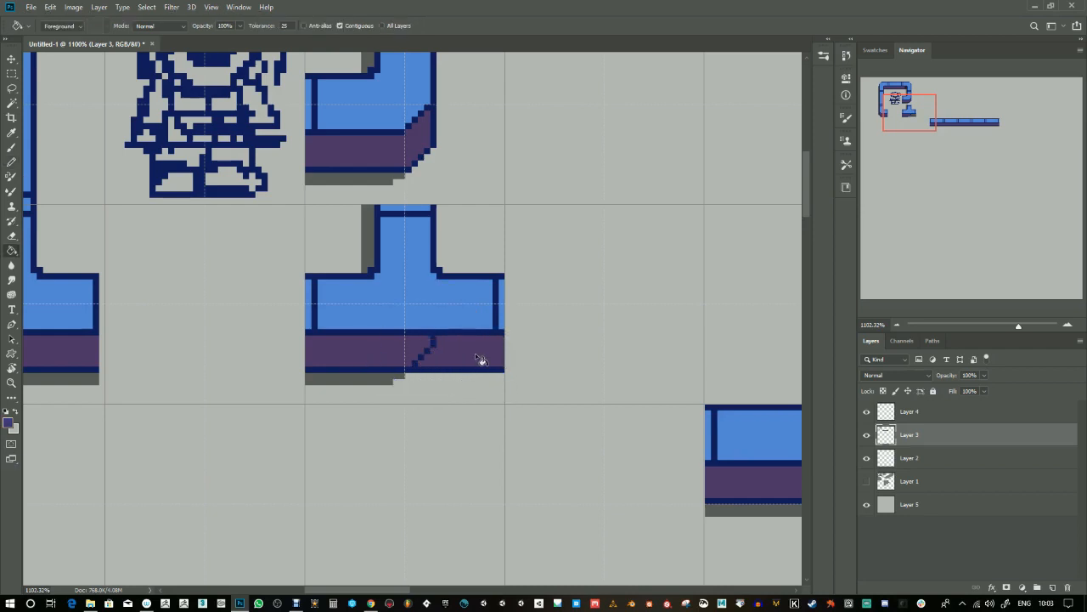
{"action": "key", "text": "b"}
{"action": "left_click_drag", "start_coordinate": [415, 362], "coordinate": [433, 338]}
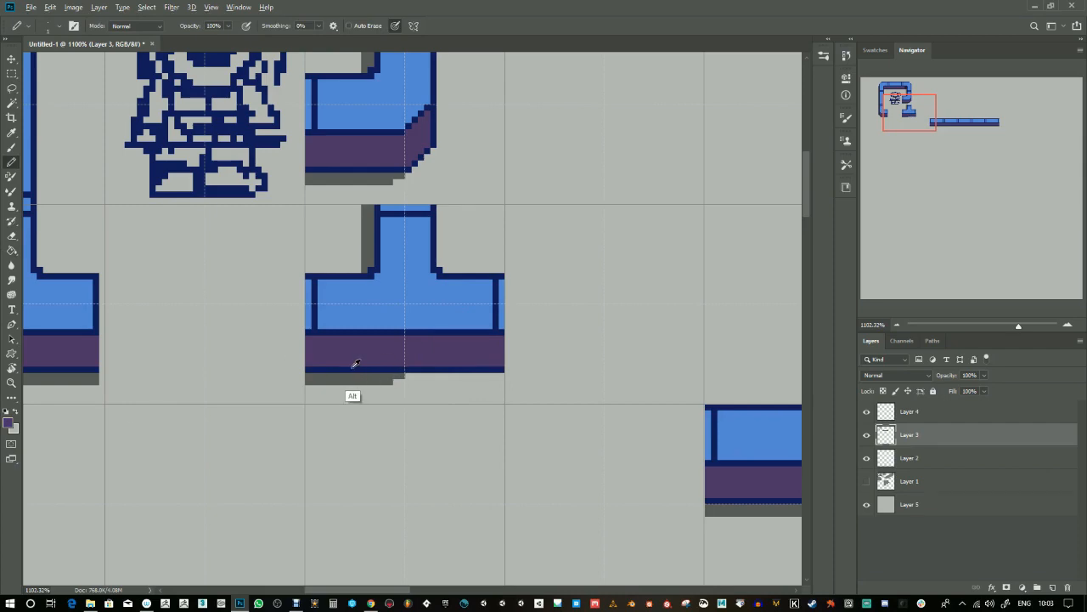
{"action": "left_click_drag", "start_coordinate": [432, 392], "coordinate": [448, 382]}
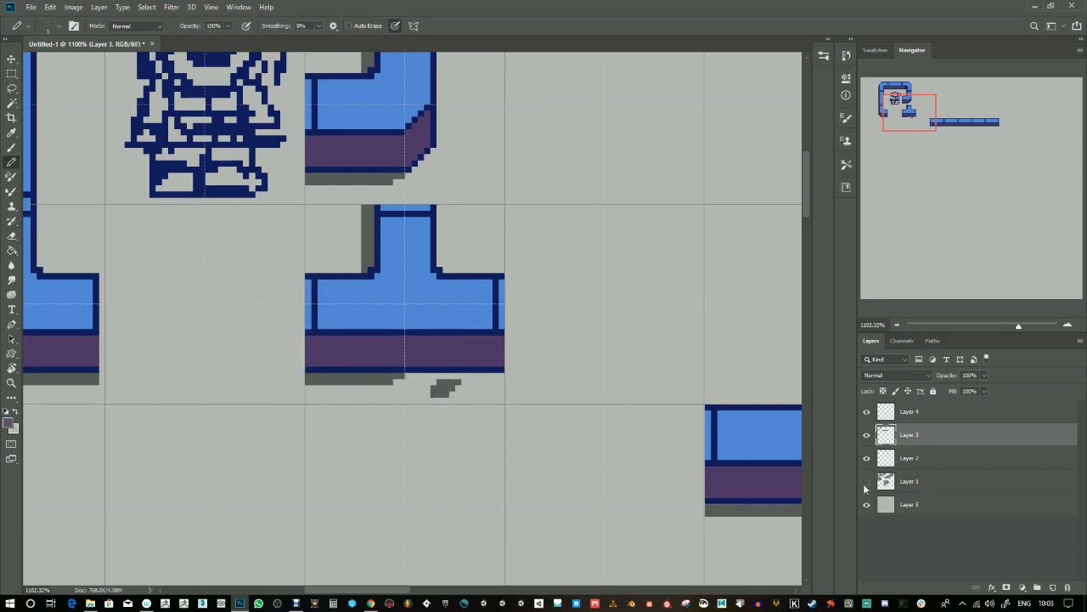
{"action": "left_click", "coordinate": [867, 505]}
{"action": "key", "text": "ctrl+z"}
{"action": "key", "text": "ctrl+z"}
{"action": "key", "text": "ctrl+z"}
{"action": "key", "text": "ctrl+z"}
- Extend the shadow strip beneath the T-junction tile's bottom edge to the grid line using black (000000) at 50% pencil opacity
{"action": "left_click", "coordinate": [11, 423]}
{"action": "type", "text": "000000"}
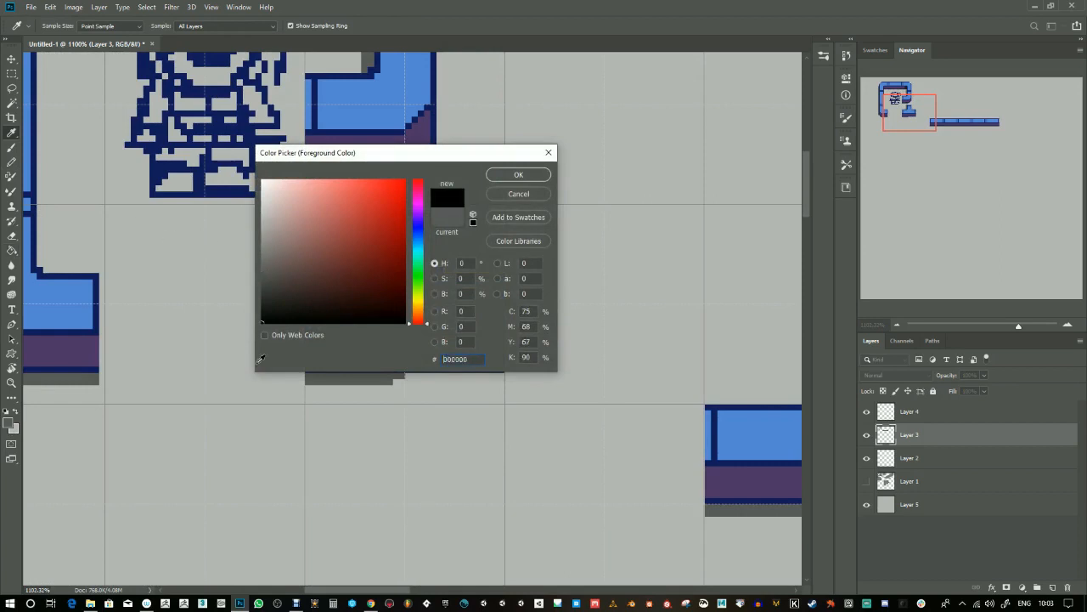
{"action": "left_click", "coordinate": [518, 174]}
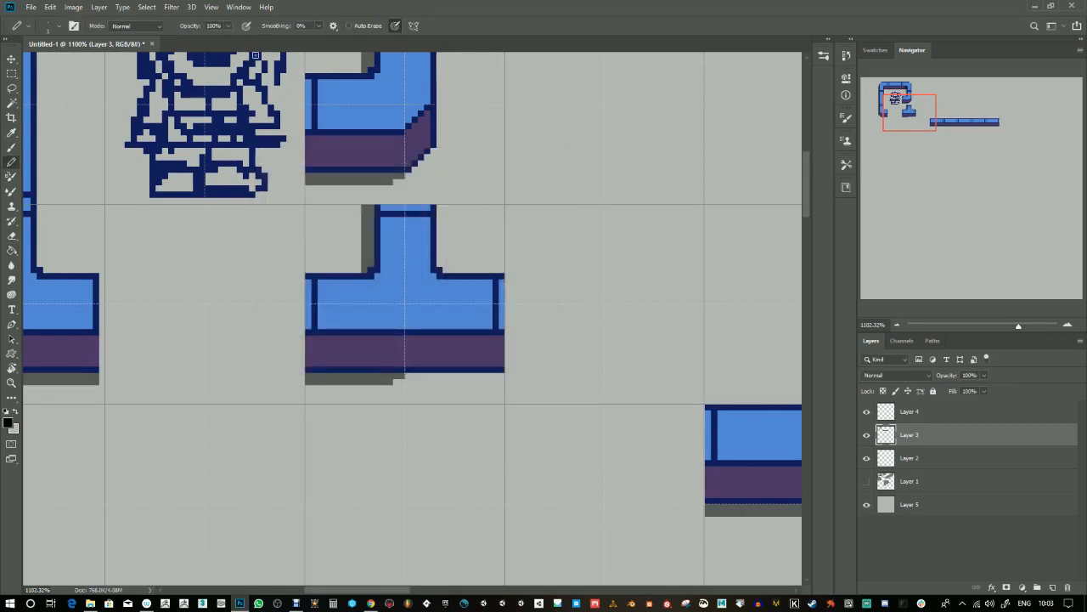
{"action": "key", "text": "Return"}
{"action": "key", "text": "1"}
{"action": "mouse_move", "coordinate": [408, 375]}
{"action": "left_mouse_down"}
{"action": "mouse_move", "coordinate": [501, 382]}
{"action": "mouse_move", "coordinate": [391, 385]}
{"action": "mouse_move", "coordinate": [399, 398]}
{"action": "mouse_move", "coordinate": [397, 382]}
{"action": "mouse_move", "coordinate": [499, 382]}
{"action": "left_mouse_up"}
{"action": "key", "text": "ctrl+z"}
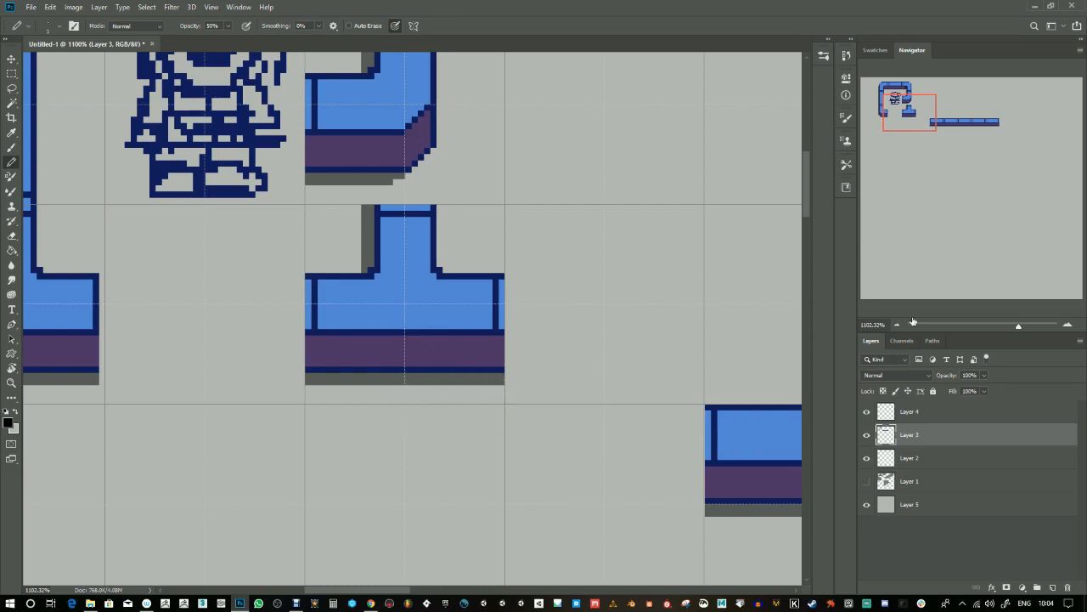
{"action": "mouse_move", "coordinate": [1019, 329]}
{"action": "left_mouse_down"}
{"action": "mouse_move", "coordinate": [994, 327]}
{"action": "mouse_move", "coordinate": [1004, 326]}
{"action": "left_mouse_up"}
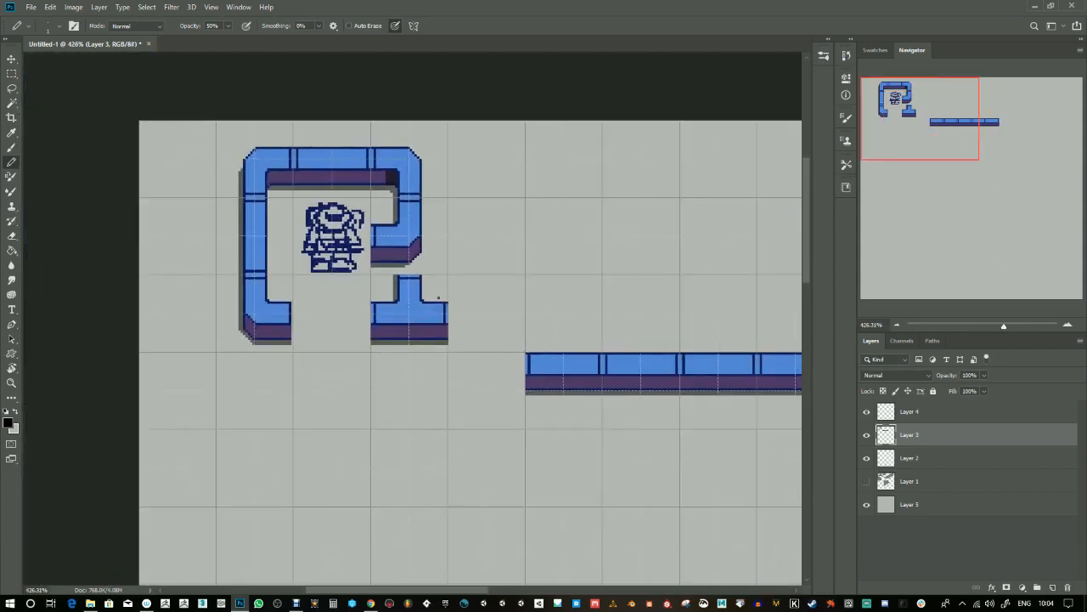
{"action": "left_click_drag", "start_coordinate": [422, 384], "coordinate": [239, 411]}
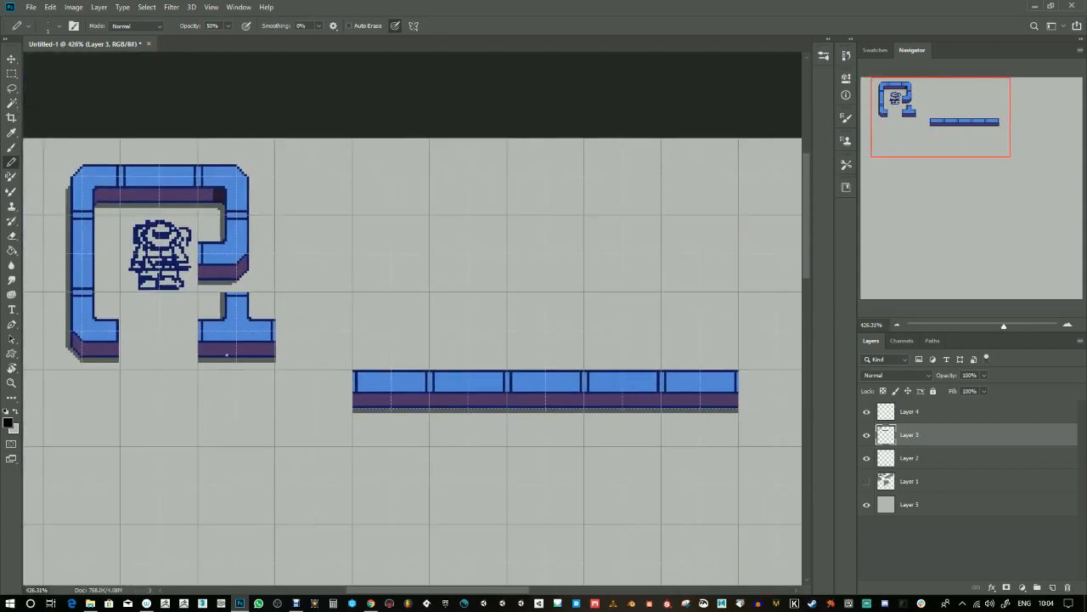
- Copy the straight horizontal wall tile from the top wall into the gap in the room's bottom wall
{"action": "left_click", "coordinate": [20, 77]}
{"action": "left_click_drag", "start_coordinate": [202, 294], "coordinate": [255, 343]}
{"action": "key", "text": "ctrl+d"}
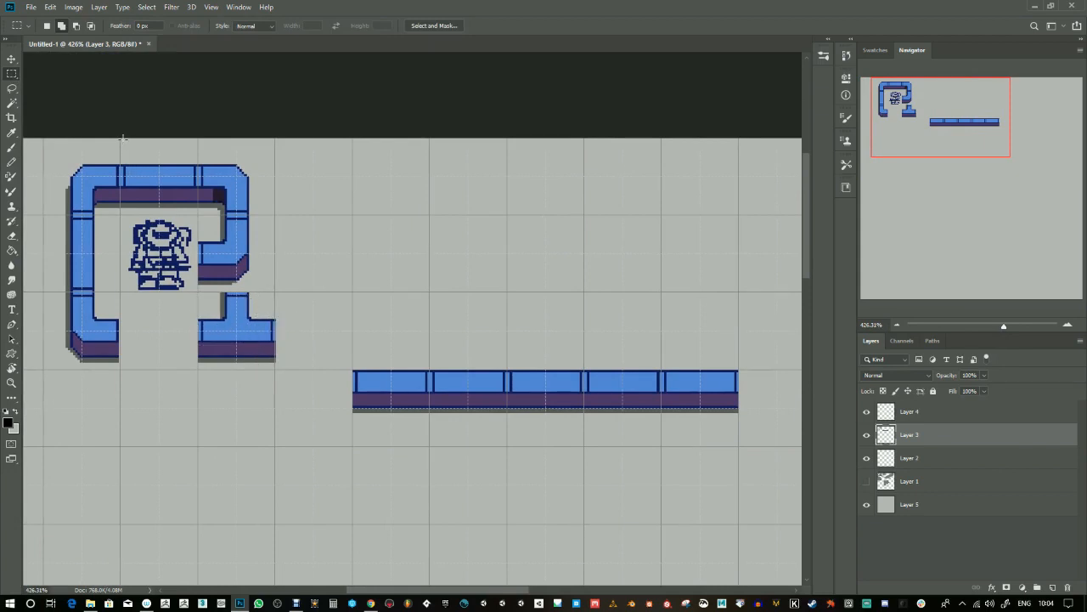
{"action": "left_click_drag", "start_coordinate": [121, 137], "coordinate": [196, 218]}
{"action": "key", "text": "ctrl+d"}
{"action": "left_click_drag", "start_coordinate": [122, 138], "coordinate": [167, 332]}
{"action": "left_click", "coordinate": [12, 59]}
{"action": "left_click_drag", "start_coordinate": [1005, 327], "coordinate": [1019, 326]}
{"action": "left_click_drag", "start_coordinate": [331, 415], "coordinate": [764, 373]}
{"action": "left_click_drag", "start_coordinate": [505, 430], "coordinate": [360, 474]}
{"action": "key", "text": "ctrl+d"}
- Complete the double seam line at the joint between the bottom-left corner and the copied straight wall piece
{"action": "key", "text": "m"}
{"action": "left_click_drag", "start_coordinate": [326, 308], "coordinate": [329, 430]}
{"action": "key", "text": "v"}
{"action": "left_click_drag", "start_coordinate": [331, 338], "coordinate": [350, 341]}
{"action": "key", "text": "ctrl+d"}
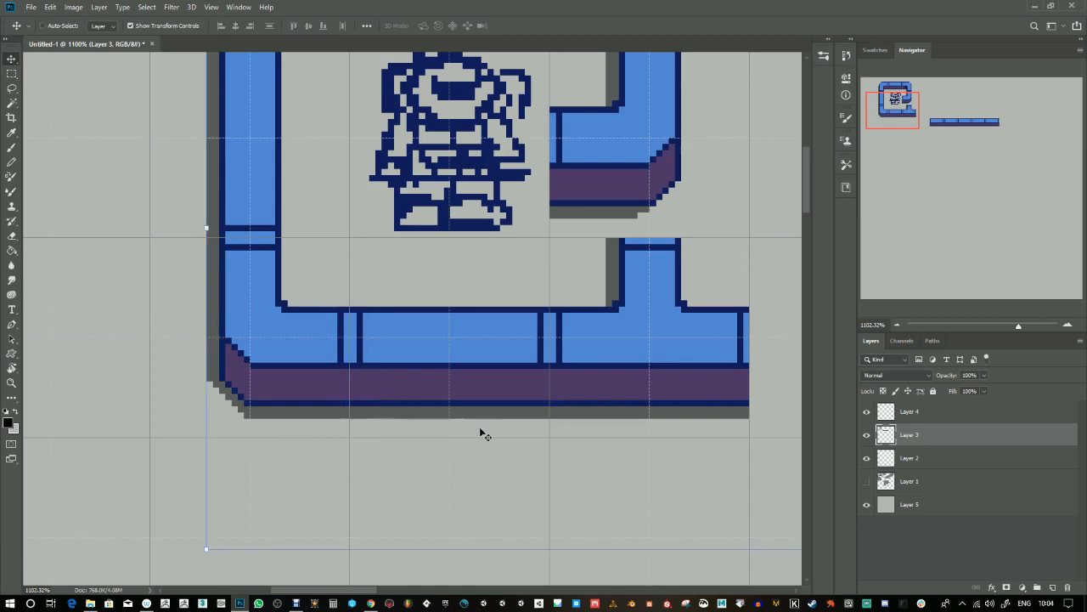
- Place a copied short section of vertical wall below the middle of the bottom wall and clean up its overlapping shadow
{"action": "scroll", "coordinate": [459, 430], "scroll_direction": "right", "scroll_amount": 2}
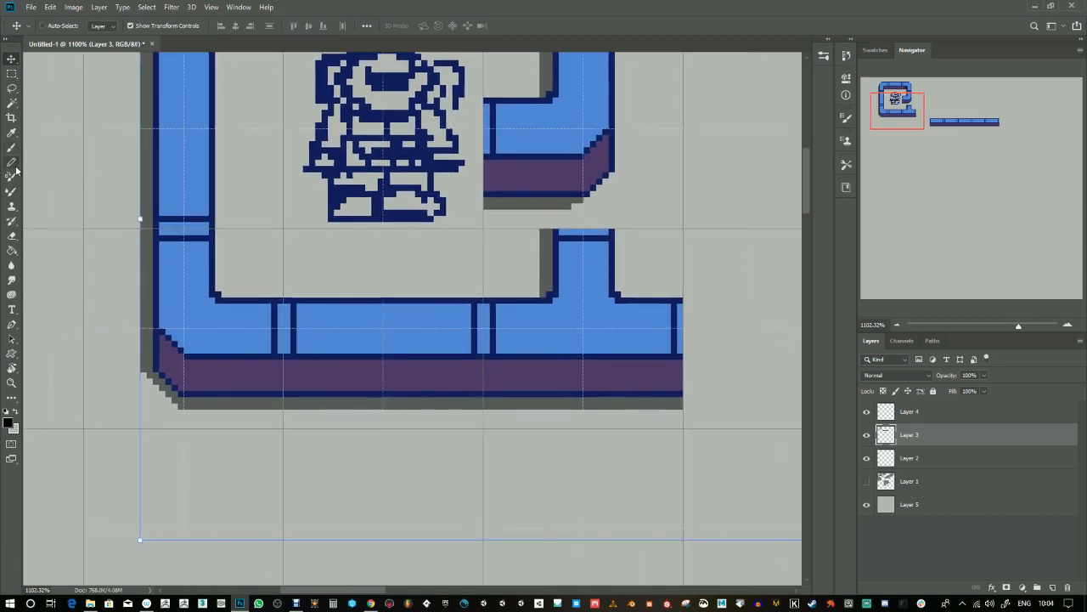
{"action": "left_click", "coordinate": [12, 74]}
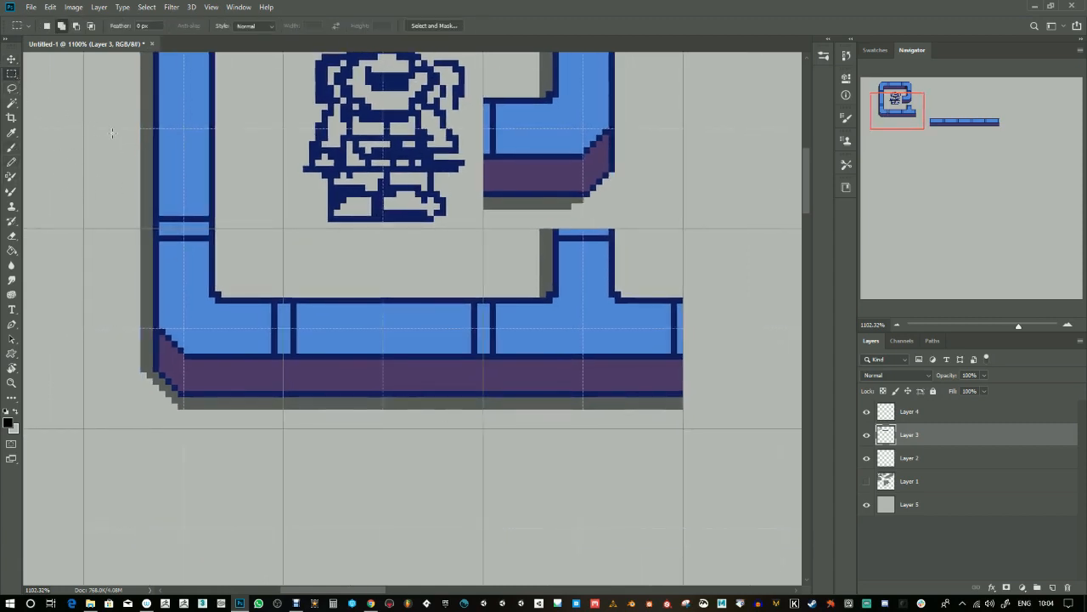
{"action": "mouse_move", "coordinate": [85, 129]}
{"action": "left_mouse_down"}
{"action": "mouse_move", "coordinate": [129, 146]}
{"action": "mouse_move", "coordinate": [263, 157]}
{"action": "mouse_move", "coordinate": [276, 246]}
{"action": "mouse_move", "coordinate": [396, 399]}
{"action": "mouse_move", "coordinate": [399, 433]}
{"action": "mouse_move", "coordinate": [400, 414]}
{"action": "left_mouse_up"}
{"action": "left_click", "coordinate": [12, 58]}
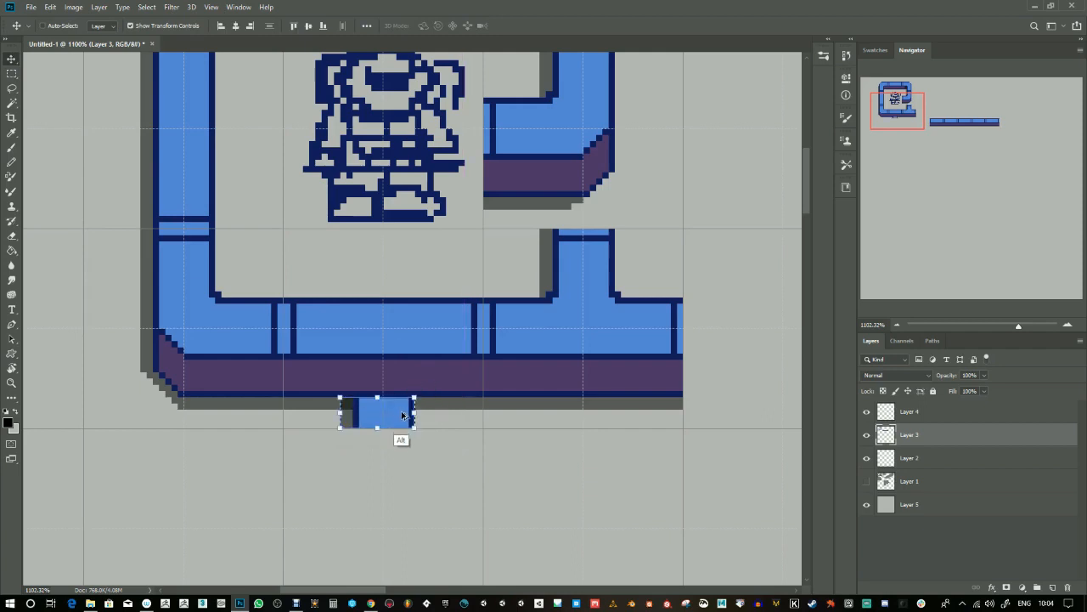
{"action": "key", "text": "ctrl+d"}
{"action": "key", "text": "e"}
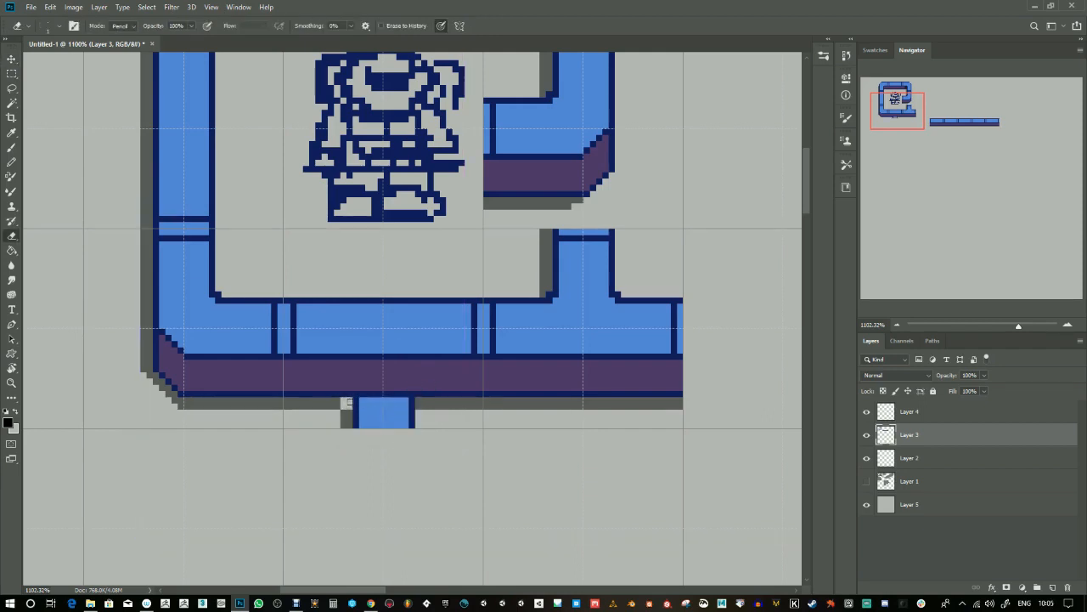
{"action": "key", "text": "b"}
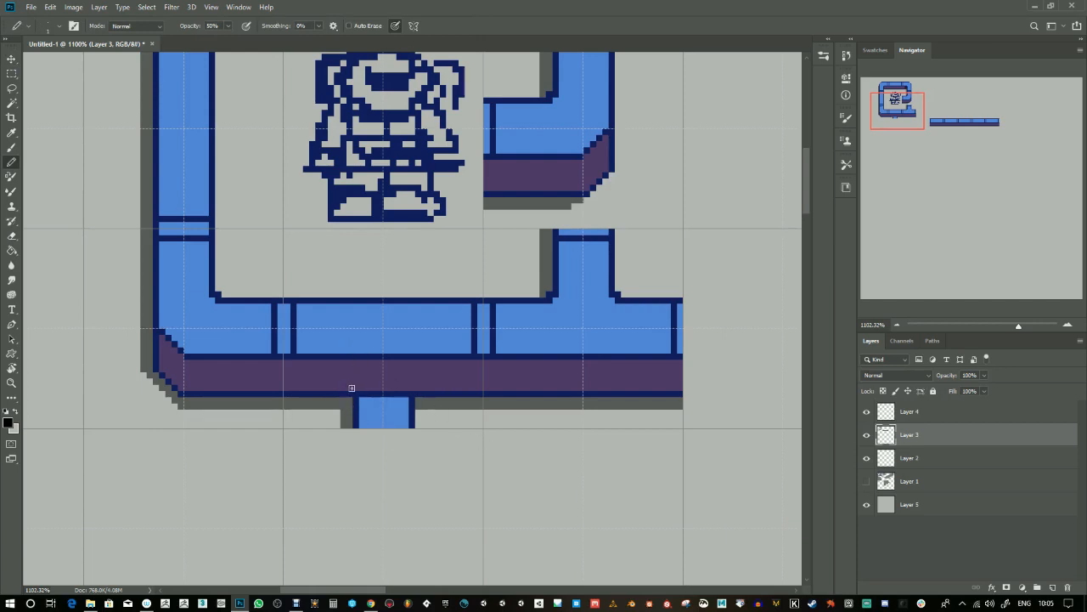
- Shade the purple face beside the lower branch at 50% opacity and extend the branch's navy outlines and blue edge up to the wall
{"action": "mouse_move", "coordinate": [351, 393]}
{"action": "left_mouse_down"}
{"action": "mouse_move", "coordinate": [347, 361]}
{"action": "mouse_move", "coordinate": [350, 389]}
{"action": "mouse_move", "coordinate": [337, 364]}
{"action": "mouse_move", "coordinate": [348, 358]}
{"action": "left_mouse_up"}
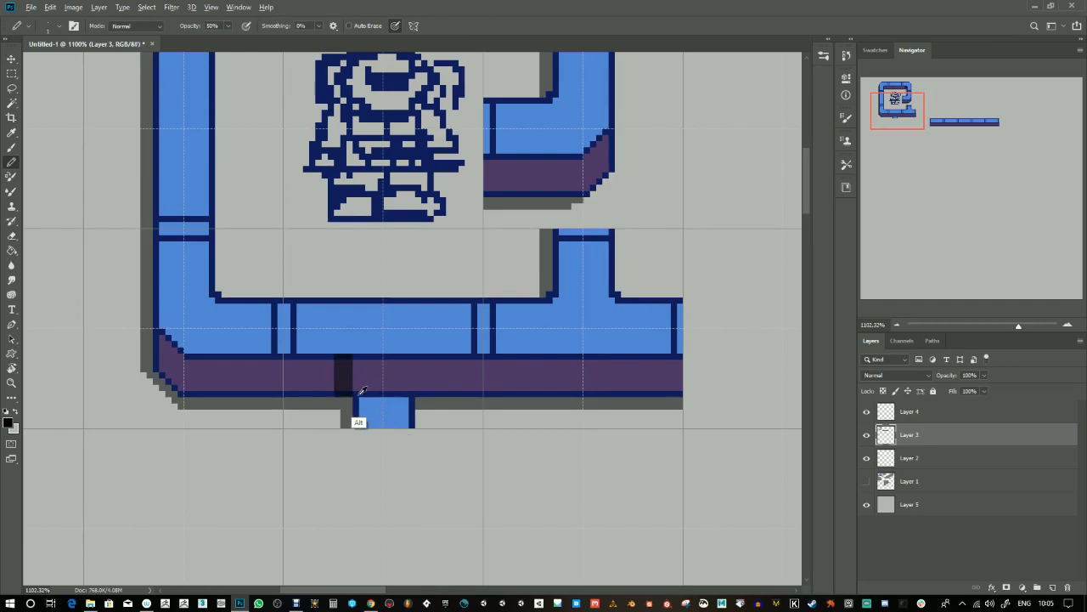
{"action": "left_click_drag", "start_coordinate": [359, 363], "coordinate": [357, 398]}
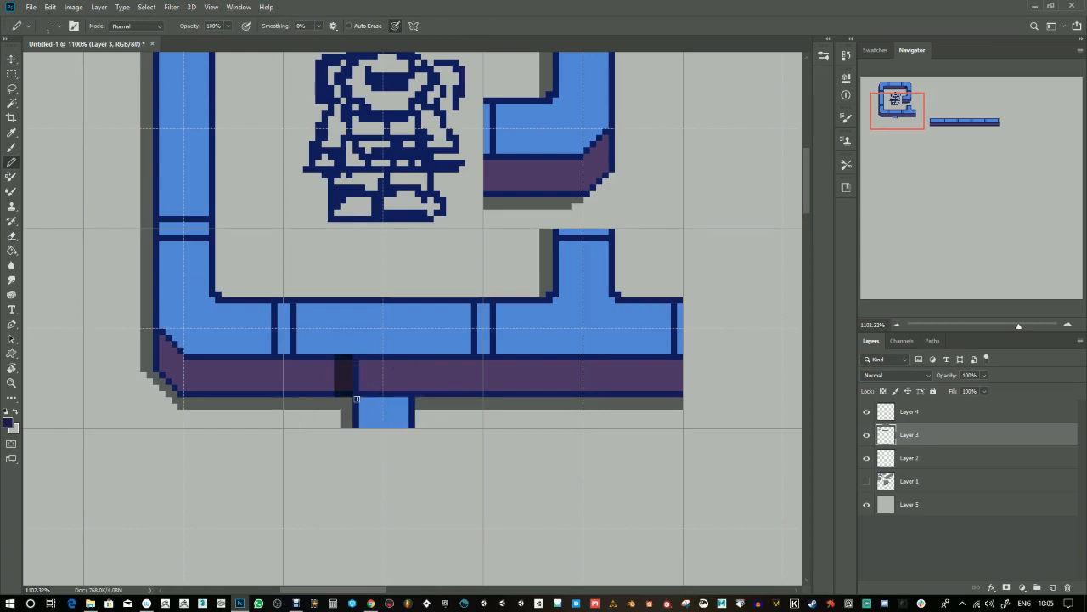
{"action": "left_click_drag", "start_coordinate": [412, 364], "coordinate": [411, 396]}
{"action": "left_click", "coordinate": [397, 422], "text": "alt"}
{"action": "left_click_drag", "start_coordinate": [405, 358], "coordinate": [406, 394]}
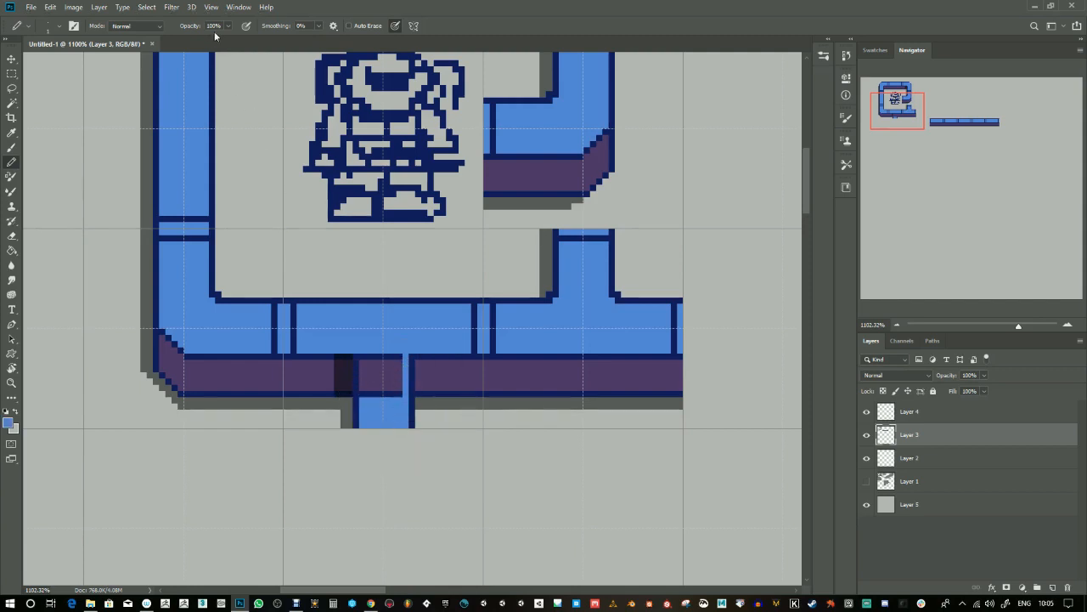
{"action": "key", "text": "5"}
{"action": "left_click_drag", "start_coordinate": [276, 26], "coordinate": [281, 48]}
{"action": "left_click", "coordinate": [12, 147]}
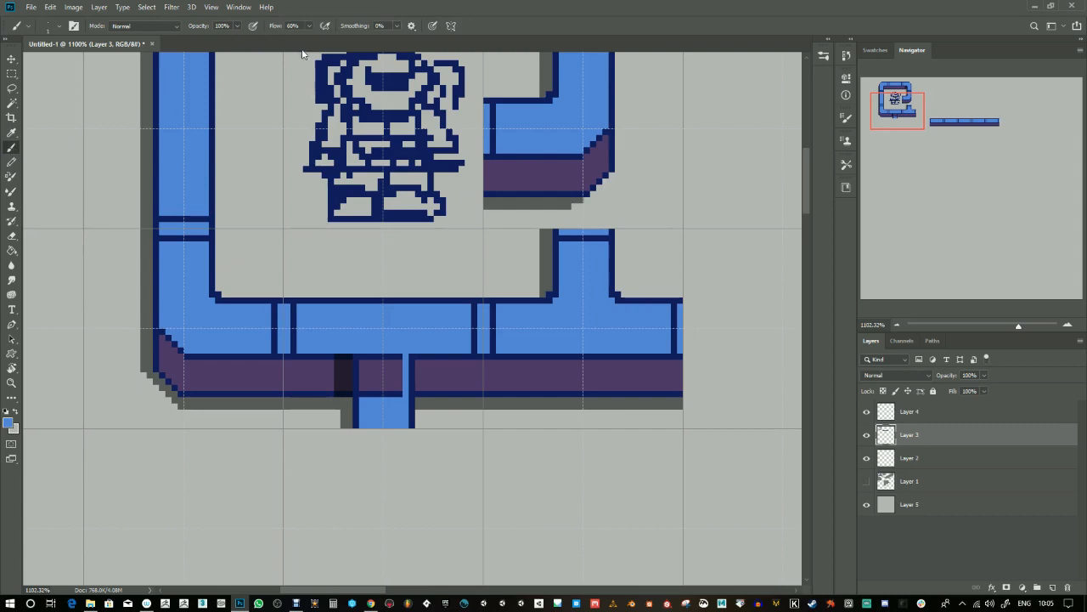
{"action": "left_click", "coordinate": [324, 26]}
{"action": "key", "text": "4"}
{"action": "left_click", "coordinate": [323, 26]}
{"action": "key", "text": "2"}
{"action": "left_click", "coordinate": [11, 160]}
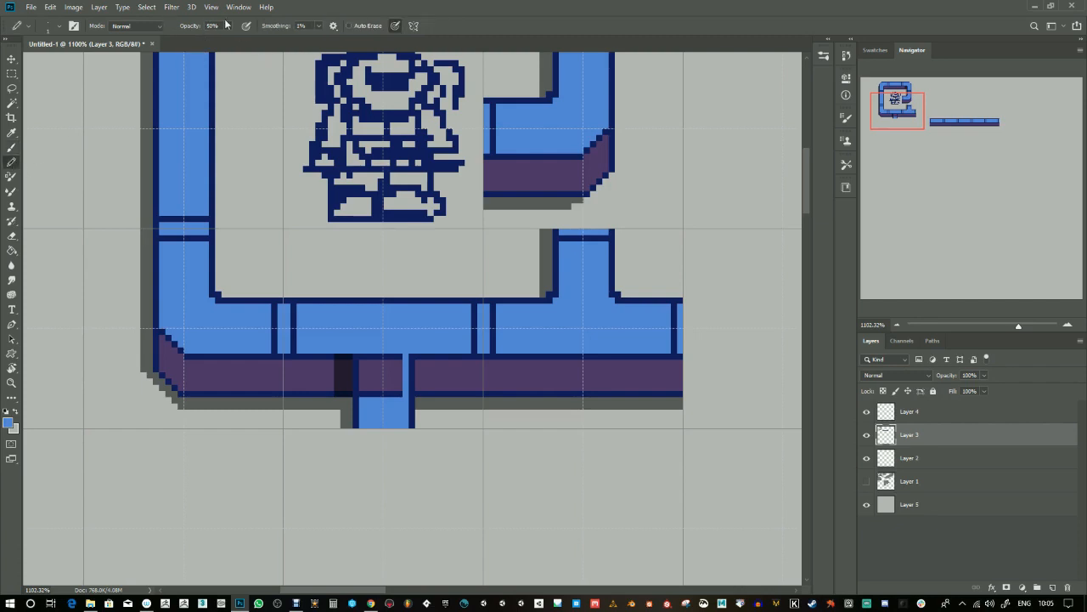
- Fill the rest of the branch's opening through the wall face with the sampled blue at 100% opacity
{"action": "left_click", "coordinate": [404, 341], "text": "alt"}
{"action": "key", "text": "0"}
{"action": "mouse_move", "coordinate": [400, 357]}
{"action": "left_mouse_down"}
{"action": "mouse_move", "coordinate": [399, 392]}
{"action": "mouse_move", "coordinate": [388, 395]}
{"action": "mouse_move", "coordinate": [382, 356]}
{"action": "mouse_move", "coordinate": [376, 395]}
{"action": "mouse_move", "coordinate": [377, 359]}
{"action": "left_mouse_up"}
{"action": "left_click_drag", "start_coordinate": [368, 396], "coordinate": [363, 353]}
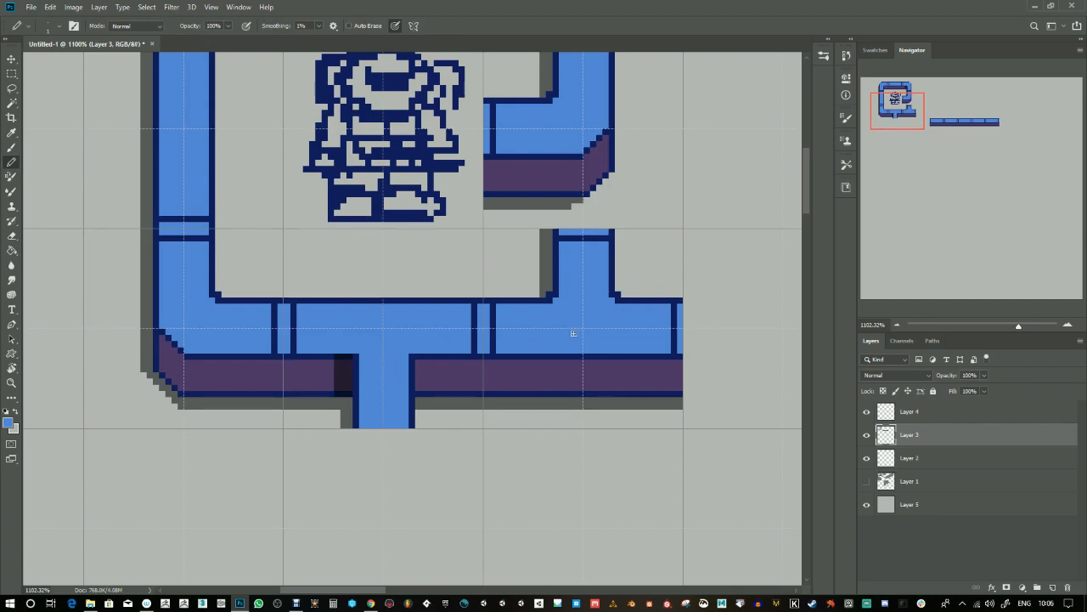
- Try a copy of the upward T-junction tile rotated 90 degrees beside the room, and discard the copy
{"action": "left_click_drag", "start_coordinate": [1017, 328], "coordinate": [1006, 327]}
{"action": "left_click_drag", "start_coordinate": [405, 349], "coordinate": [374, 367]}
{"action": "left_click", "coordinate": [13, 74]}
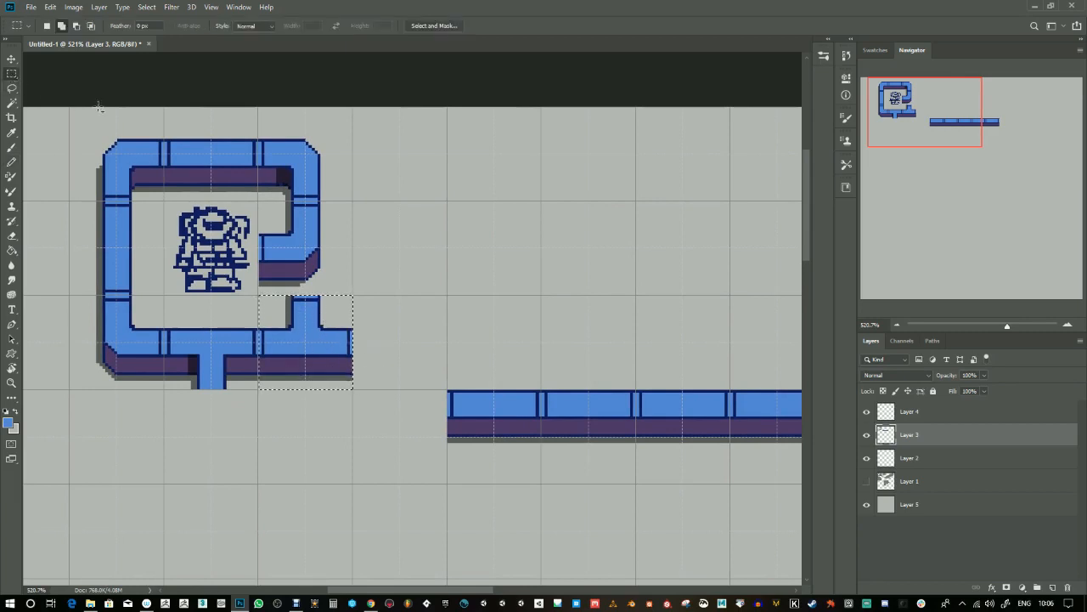
{"action": "key", "text": "v"}
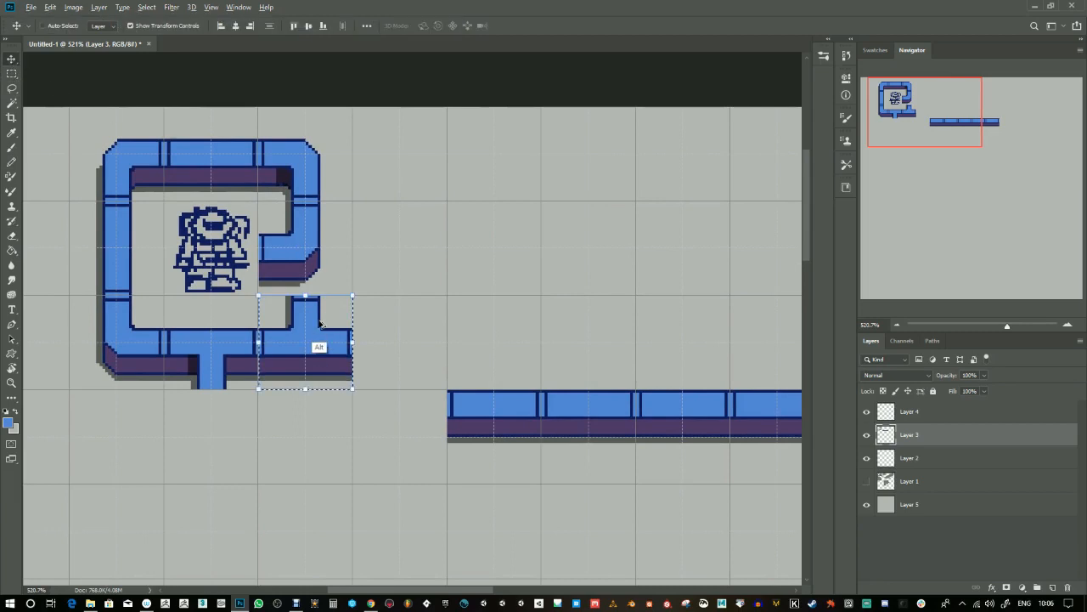
{"action": "left_click_drag", "start_coordinate": [308, 339], "coordinate": [409, 245]}
{"action": "key", "text": "ctrl+t"}
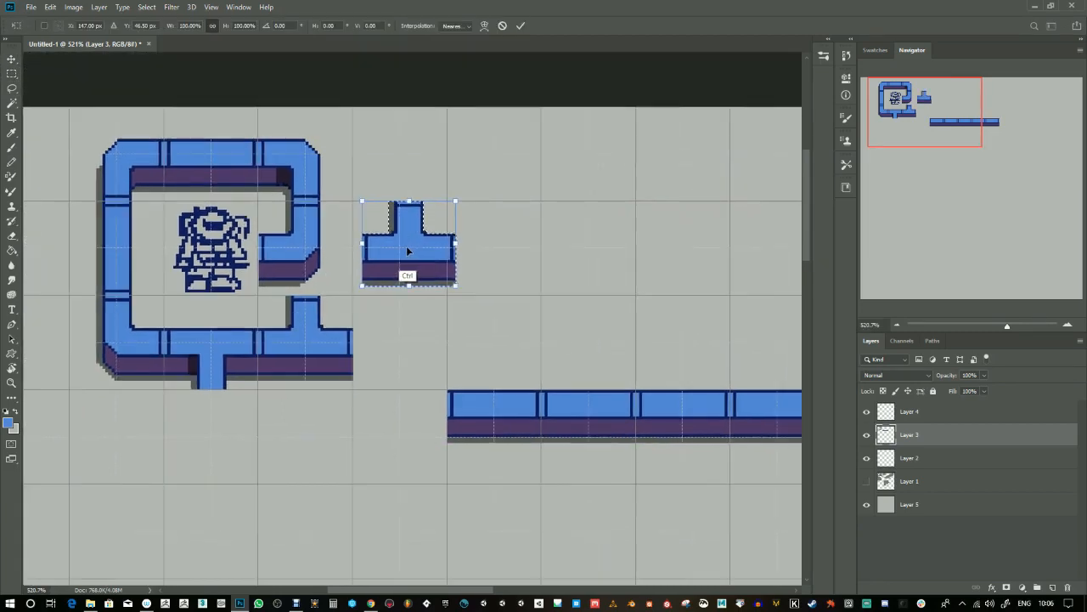
{"action": "key", "text": "ctrl+r"}
{"action": "mouse_move", "coordinate": [408, 246]}
{"action": "left_mouse_down"}
{"action": "mouse_move", "coordinate": [106, 248]}
{"action": "mouse_move", "coordinate": [414, 236]}
{"action": "left_mouse_up"}
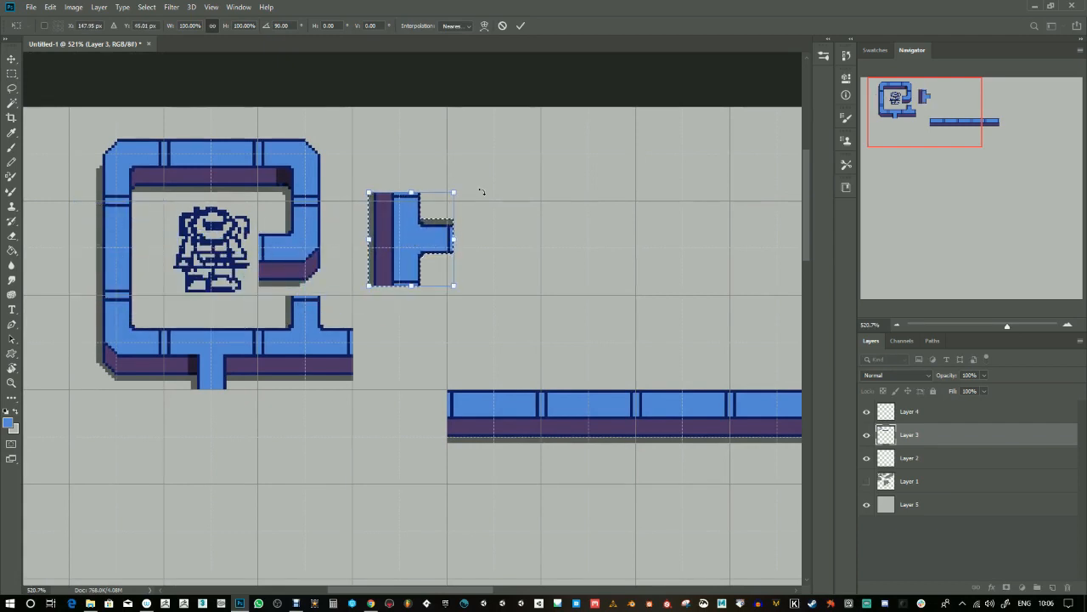
{"action": "left_click_drag", "start_coordinate": [410, 254], "coordinate": [420, 262]}
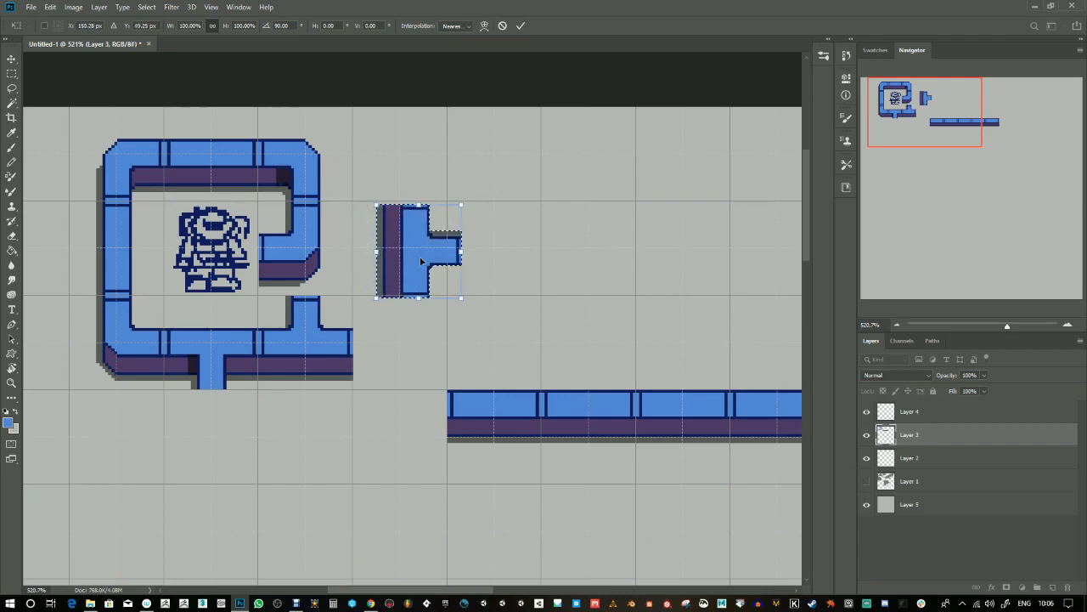
{"action": "key", "text": "Escape"}
{"action": "key", "text": "Delete"}
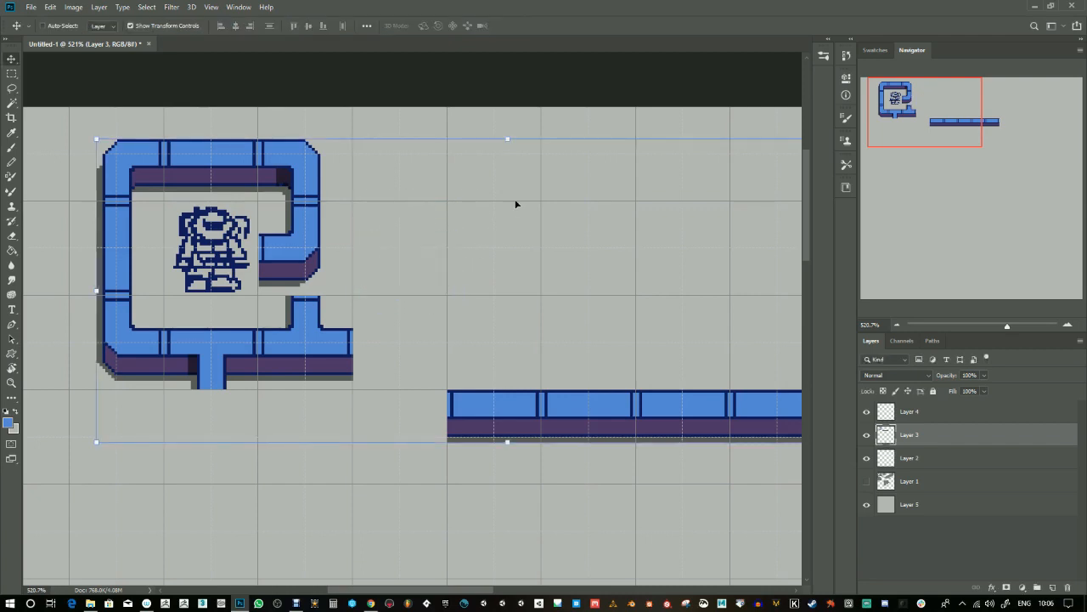
- Copy the left wall's vertical tile into an empty grid cell above the long horizontal wall strip
{"action": "left_click", "coordinate": [12, 75]}
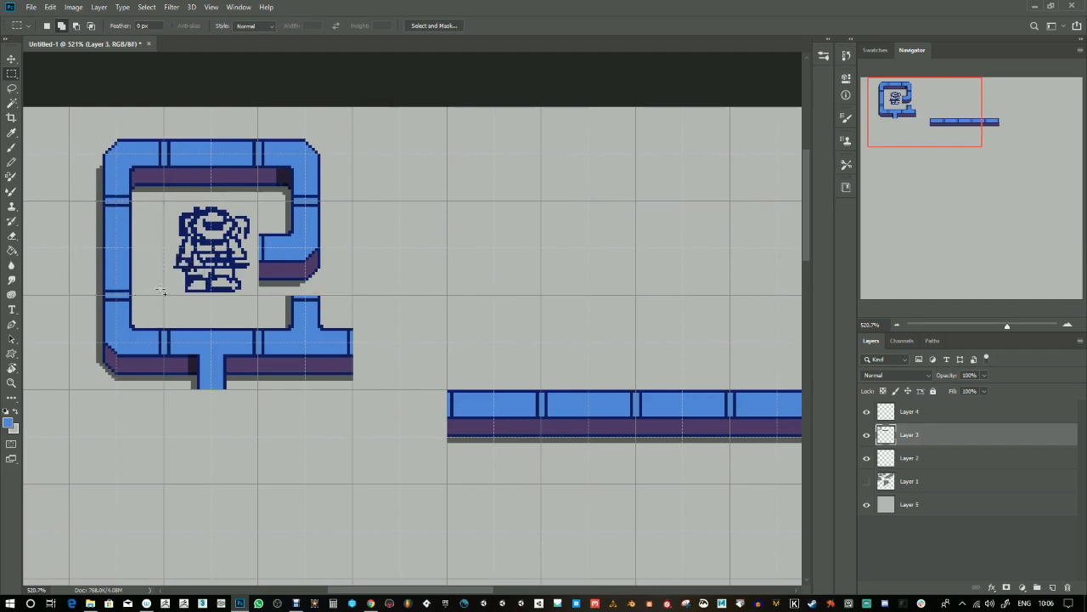
{"action": "left_click_drag", "start_coordinate": [161, 291], "coordinate": [69, 201]}
{"action": "key", "text": "v"}
{"action": "left_click_drag", "start_coordinate": [158, 252], "coordinate": [509, 257]}
{"action": "key", "text": "ctrl+d"}
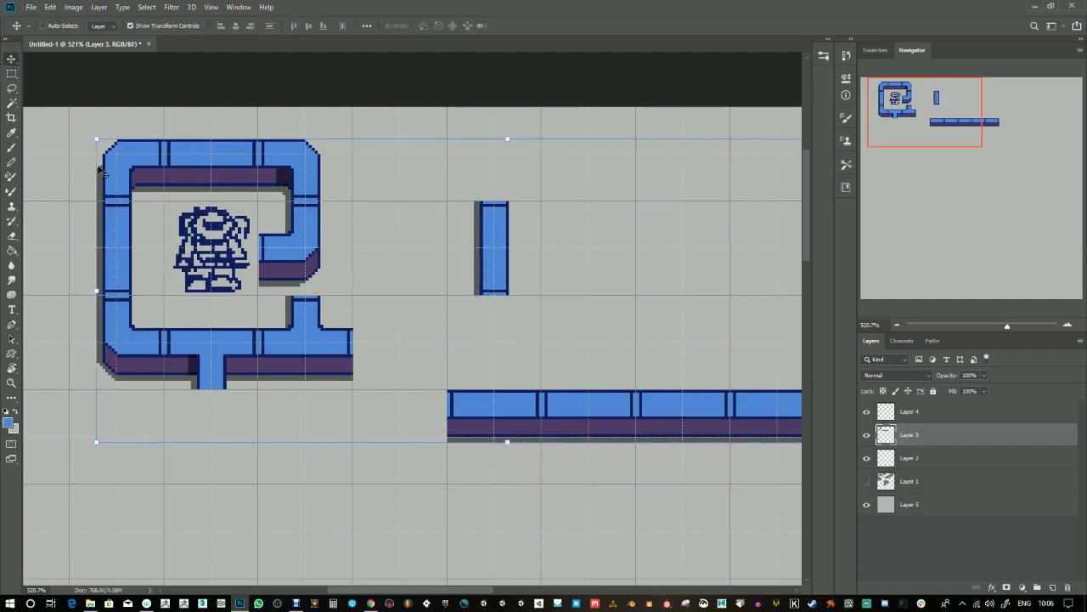
- Copy the top wall's straight tile across the middle of the separate vertical piece and put it on its own layer
{"action": "left_click", "coordinate": [12, 73]}
{"action": "left_click_drag", "start_coordinate": [166, 105], "coordinate": [258, 201]}
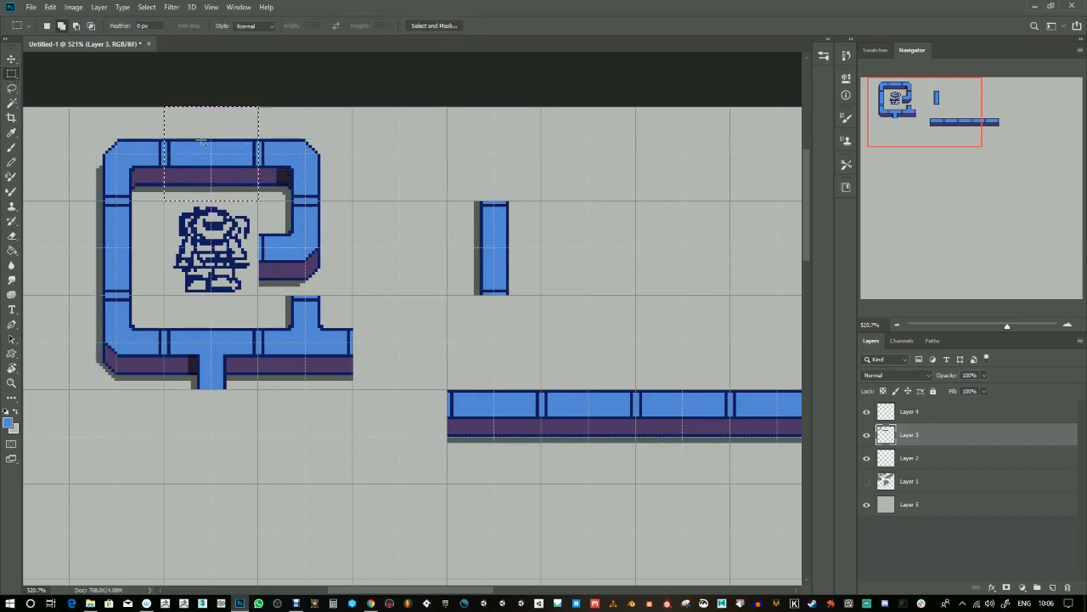
{"action": "left_click", "coordinate": [12, 59]}
{"action": "left_click_drag", "start_coordinate": [229, 156], "coordinate": [513, 242]}
{"action": "key", "text": "ctrl+j"}
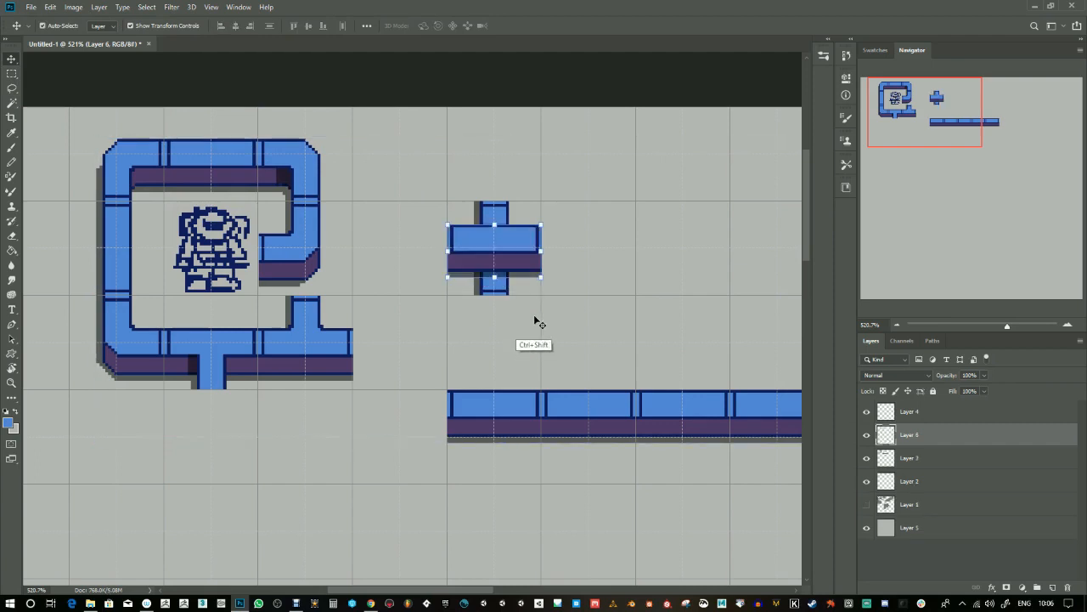
- Delete the part of the horizontal piece covering and right of the vertical wall, leaving only a left arm
{"action": "left_click_drag", "start_coordinate": [1009, 326], "coordinate": [1021, 325]}
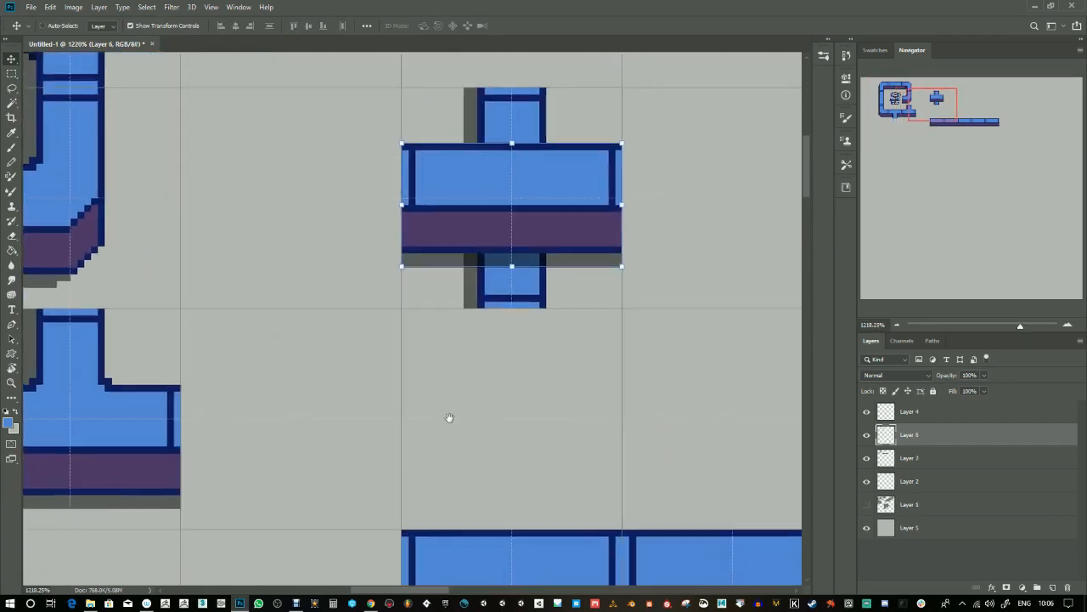
{"action": "left_click", "coordinate": [11, 74]}
{"action": "left_click_drag", "start_coordinate": [367, 297], "coordinate": [551, 338]}
{"action": "left_click", "coordinate": [370, 181]}
{"action": "left_click_drag", "start_coordinate": [379, 187], "coordinate": [545, 304]}
{"action": "key", "text": "Delete"}
{"action": "key", "text": "ctrl+d"}
- Merge Layer 4 into Layer 6 and the result into Layer 3, toggling layer visibility to check the merged contents
{"action": "key", "text": "b"}
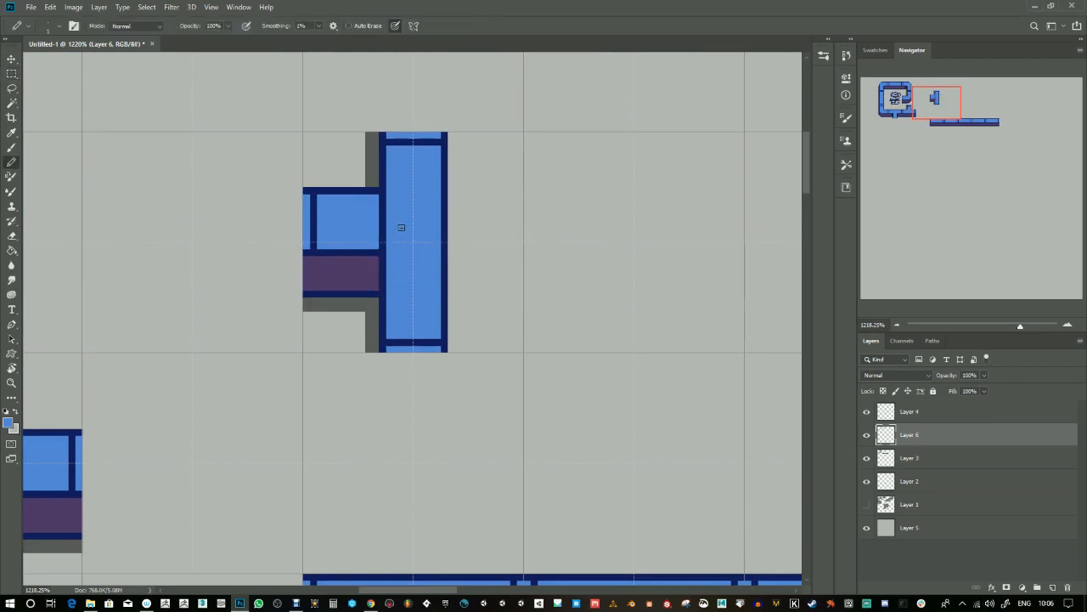
{"action": "left_click", "coordinate": [912, 412]}
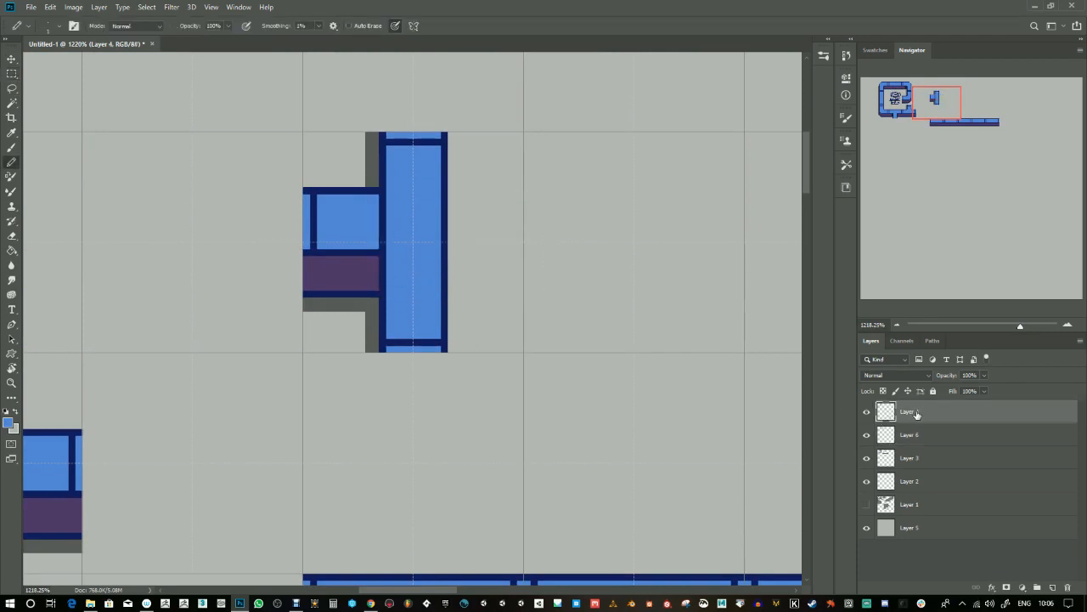
{"action": "right_click", "coordinate": [945, 415]}
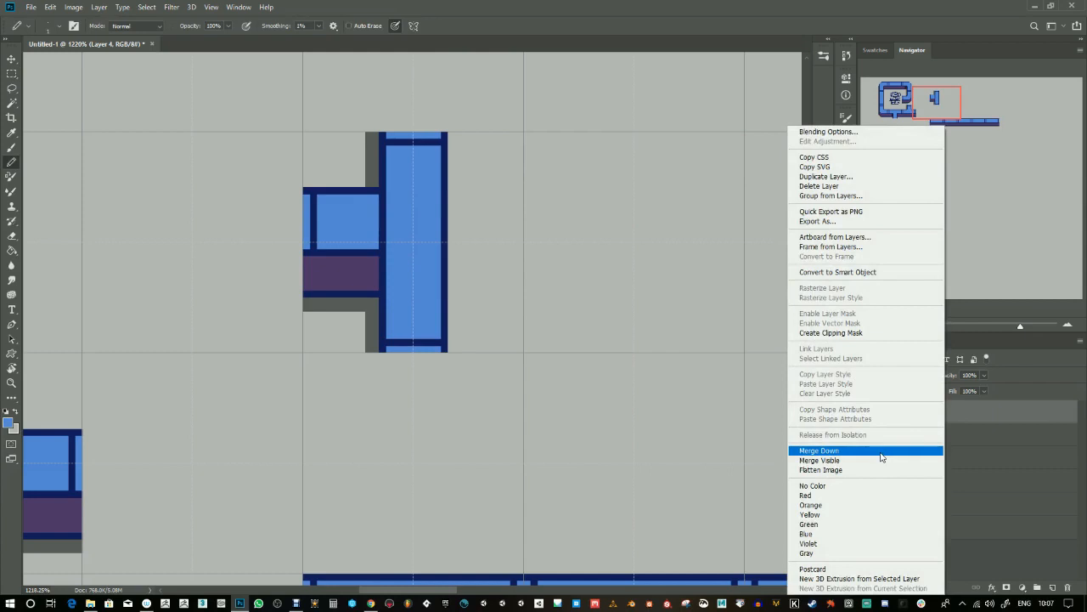
{"action": "left_click", "coordinate": [808, 451]}
{"action": "left_click", "coordinate": [866, 413]}
{"action": "left_click", "coordinate": [867, 412]}
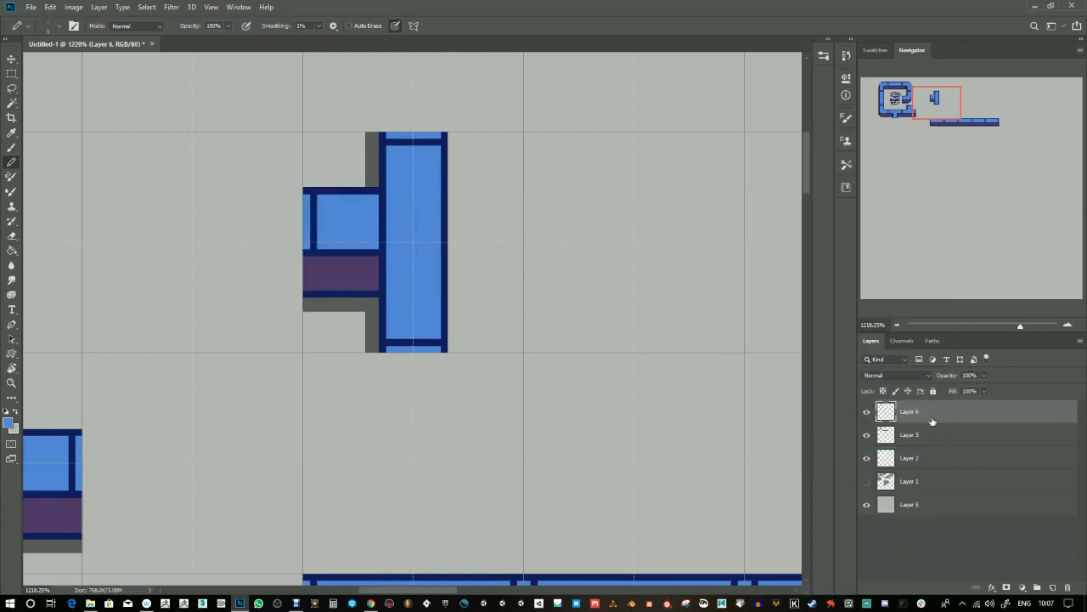
{"action": "right_click", "coordinate": [932, 420]}
{"action": "left_click", "coordinate": [856, 451]}
{"action": "left_click", "coordinate": [868, 413]}
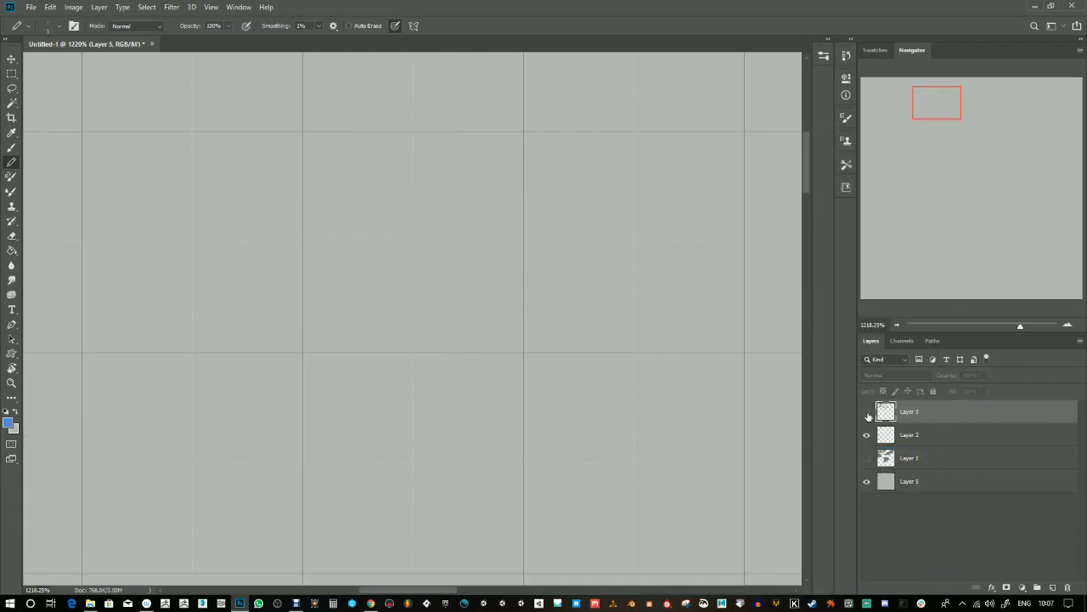
{"action": "left_click", "coordinate": [866, 412]}
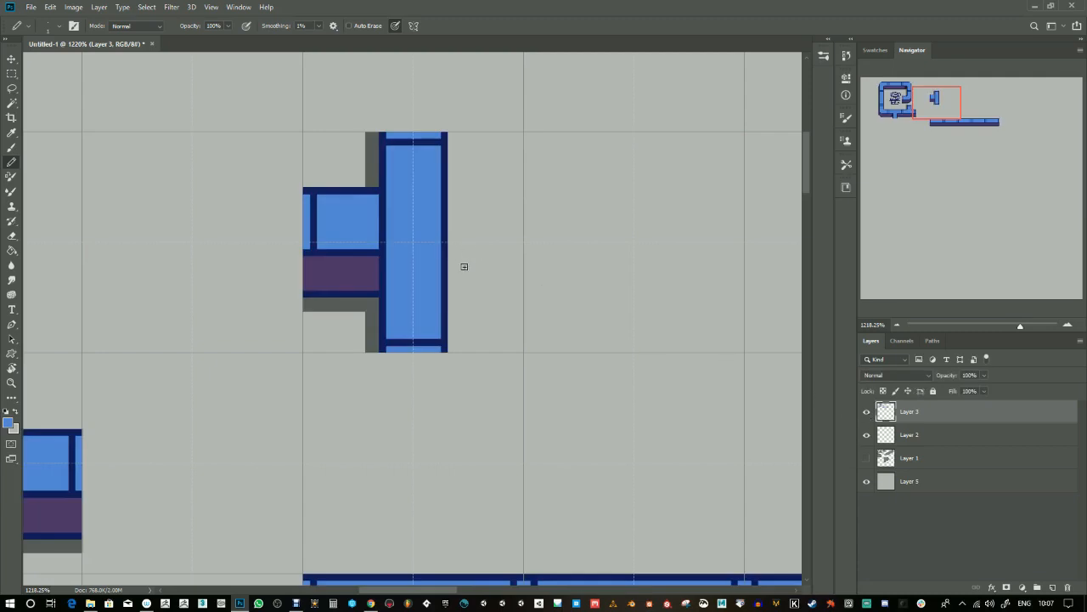
- Paint out the line between the T-junction's arm and wall in blue, and place a horizontally flipped copy in the adjacent grid cell
{"action": "left_click_drag", "start_coordinate": [384, 194], "coordinate": [384, 229]}
{"action": "left_click_drag", "start_coordinate": [1019, 329], "coordinate": [1006, 328]}
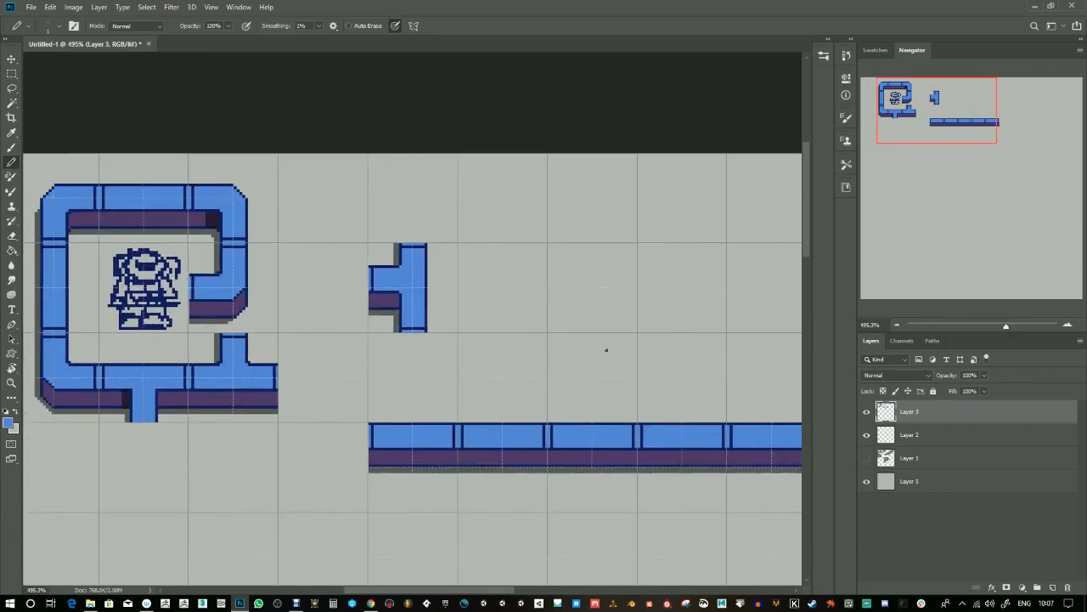
{"action": "left_click", "coordinate": [12, 73]}
{"action": "left_click_drag", "start_coordinate": [369, 244], "coordinate": [457, 332]}
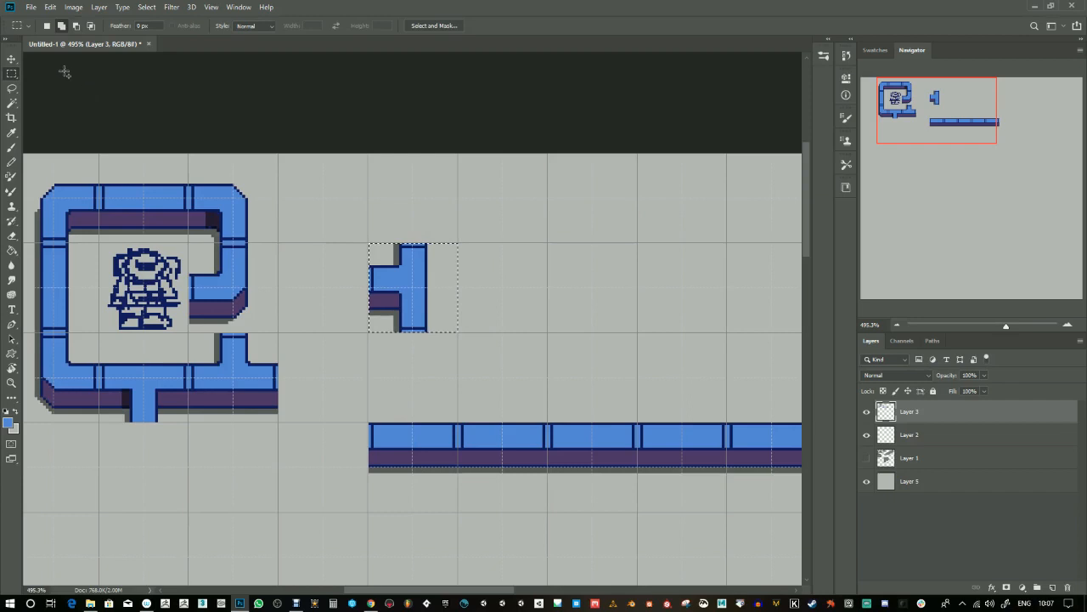
{"action": "left_click", "coordinate": [12, 58]}
{"action": "left_click_drag", "start_coordinate": [409, 289], "coordinate": [513, 290]}
{"action": "key", "text": "ctrl+shift+h"}
{"action": "key", "text": "ctrl+d"}
- Erase the grey shadow along the right side and underneath the arm of the flipped T-junction tile
{"action": "left_click_drag", "start_coordinate": [1005, 326], "coordinate": [1019, 325]}
{"action": "left_click_drag", "start_coordinate": [614, 383], "coordinate": [429, 433]}
{"action": "key", "text": "e"}
{"action": "left_click_drag", "start_coordinate": [481, 350], "coordinate": [481, 396]}
{"action": "left_click_drag", "start_coordinate": [487, 353], "coordinate": [487, 390]}
{"action": "left_click", "coordinate": [488, 351], "text": "shift"}
{"action": "left_click", "coordinate": [579, 351], "text": "shift"}
{"action": "left_click", "coordinate": [546, 356]}
{"action": "left_click", "coordinate": [500, 356], "text": "shift"}
{"action": "left_click", "coordinate": [493, 356], "text": "shift"}
{"action": "left_click", "coordinate": [481, 236]}
{"action": "left_click", "coordinate": [480, 194], "text": "shift"}
{"action": "left_click", "coordinate": [487, 237]}
{"action": "left_click", "coordinate": [488, 185], "text": "shift"}
- Set the foreground colour to black (000000) and the Pencil opacity to 50%
{"action": "key", "text": "b"}
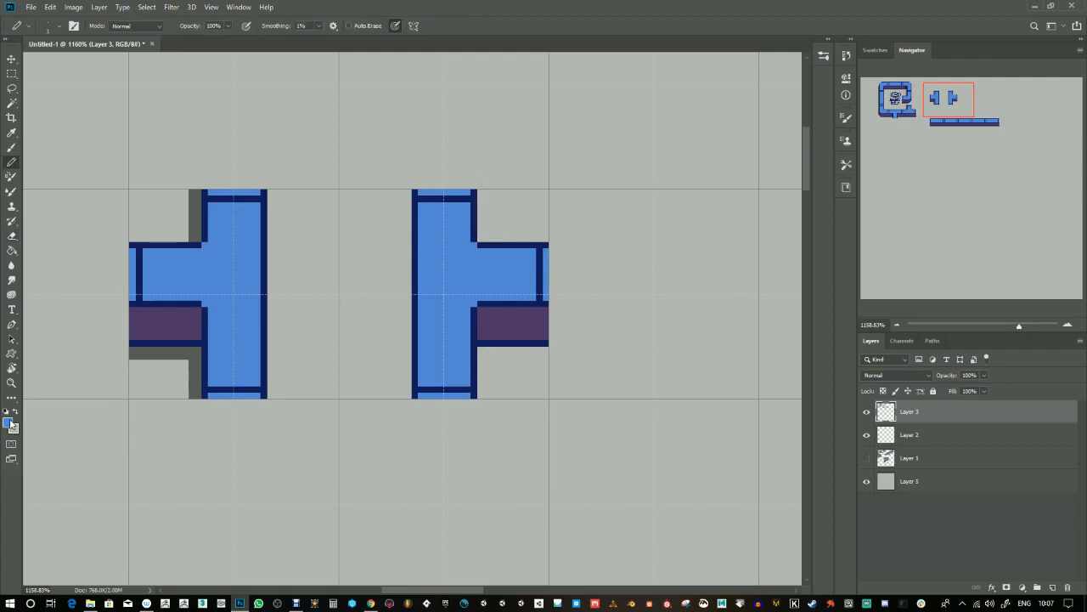
{"action": "key", "text": "i"}
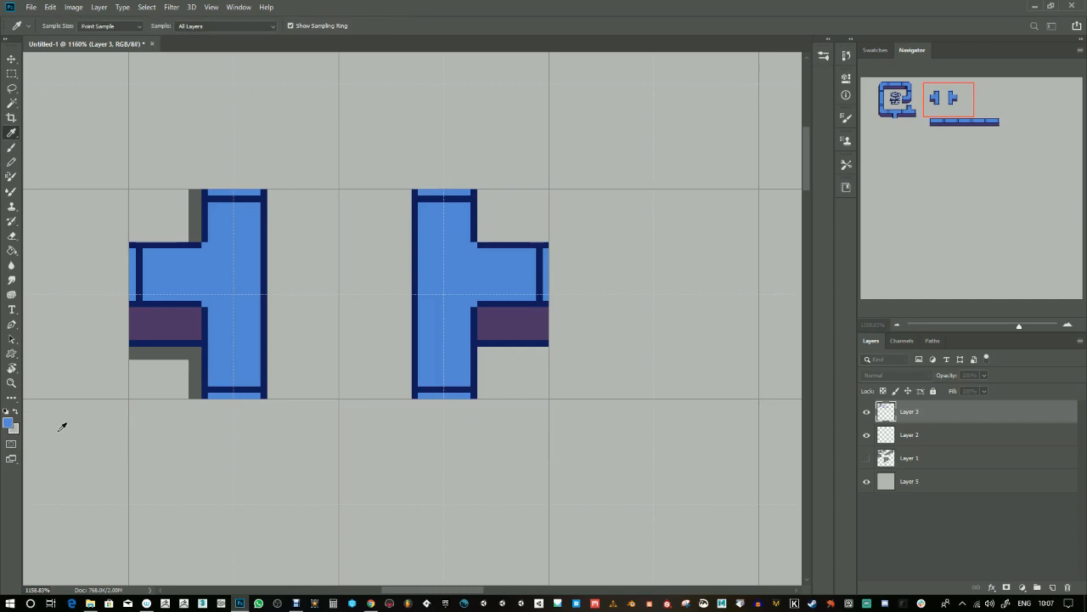
{"action": "type", "text": "000000"}
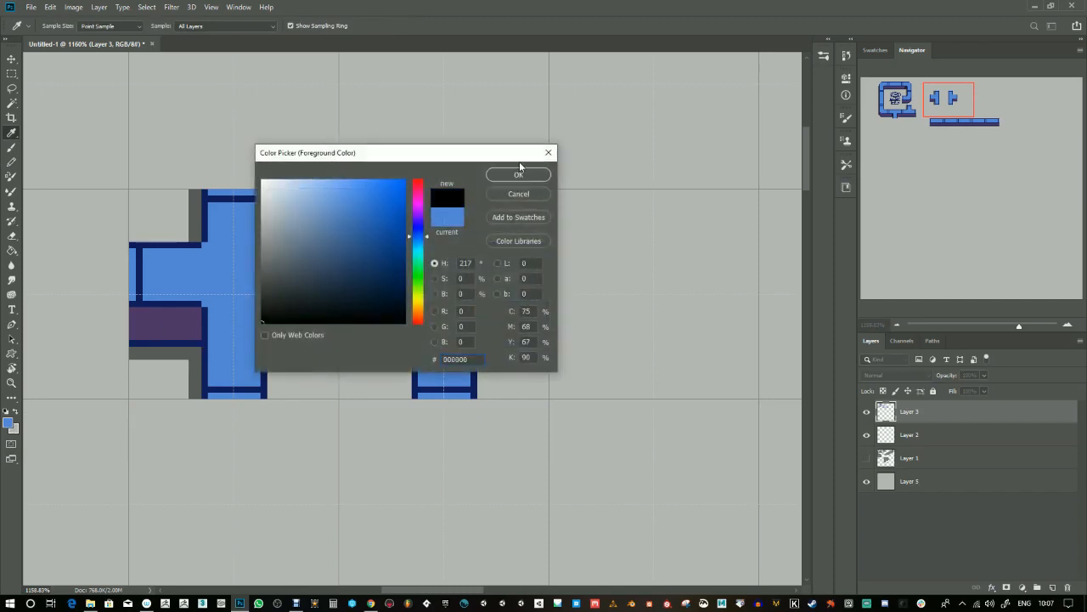
{"action": "left_click", "coordinate": [519, 175]}
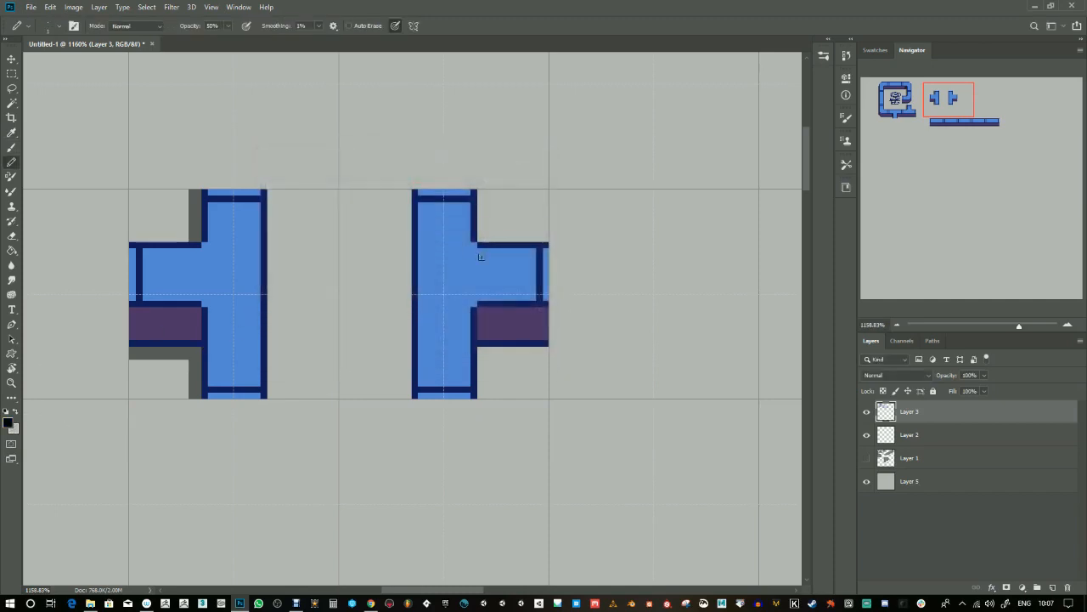
- Try painting semi-transparent black shadow strokes along the left edge of the flipped T-junction tile
{"action": "left_click_drag", "start_coordinate": [409, 192], "coordinate": [404, 401]}
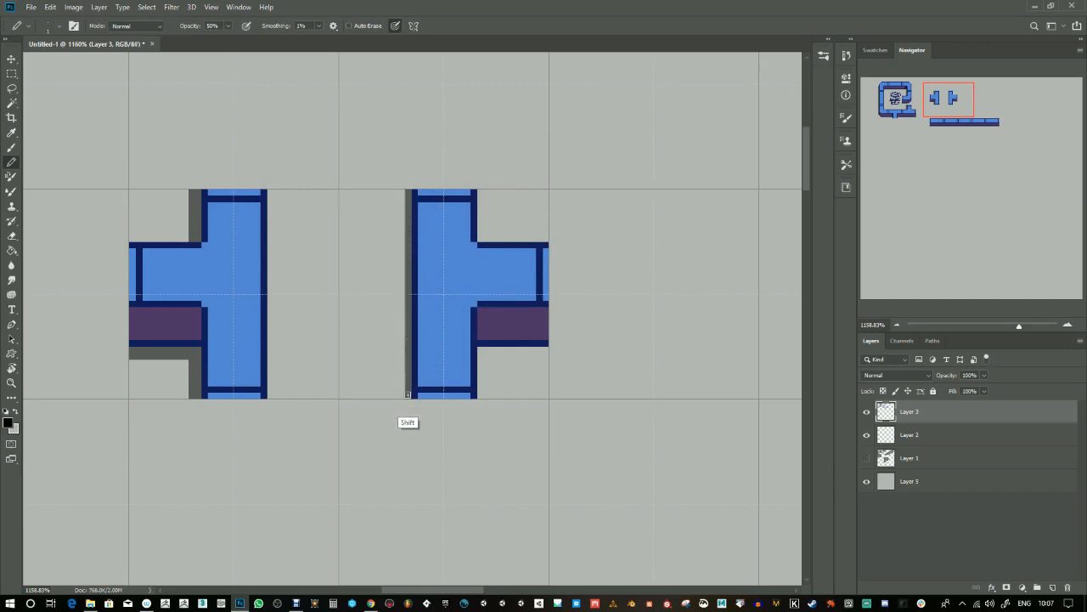
{"action": "key", "text": "ctrl+z"}
{"action": "mouse_move", "coordinate": [394, 230]}
{"action": "left_mouse_down"}
{"action": "mouse_move", "coordinate": [404, 296]}
{"action": "mouse_move", "coordinate": [401, 266]}
{"action": "mouse_move", "coordinate": [408, 282]}
{"action": "mouse_move", "coordinate": [421, 277]}
{"action": "mouse_move", "coordinate": [405, 217]}
{"action": "left_mouse_up"}
{"action": "key", "text": "ctrl+z"}
{"action": "key", "text": "ctrl+z"}
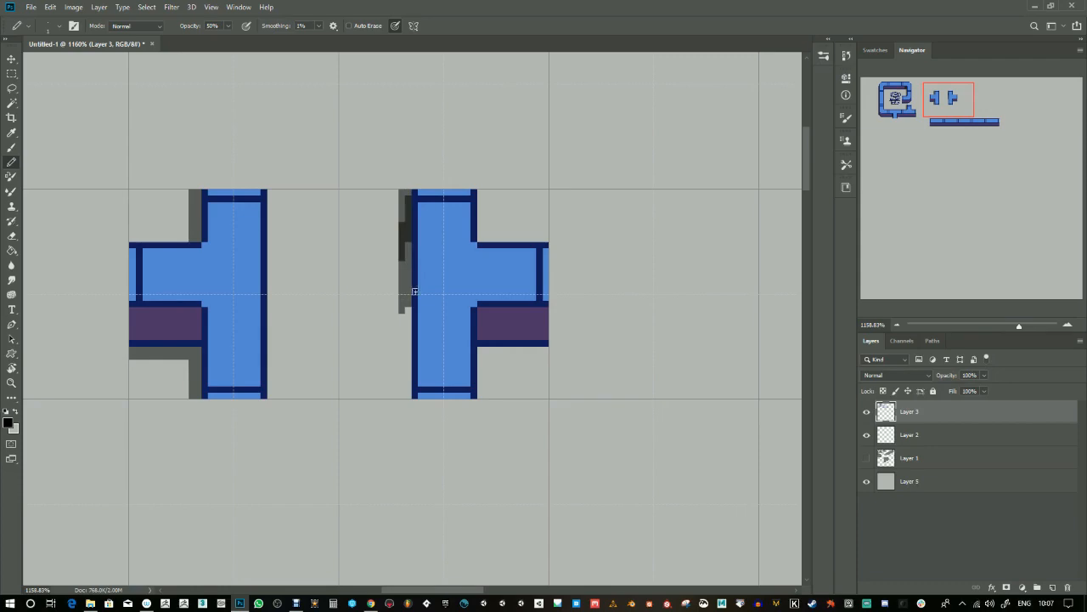
- Toggle the visibility of background Layer 5 to examine the semi-transparent shadows against transparency
{"action": "left_click", "coordinate": [867, 481]}
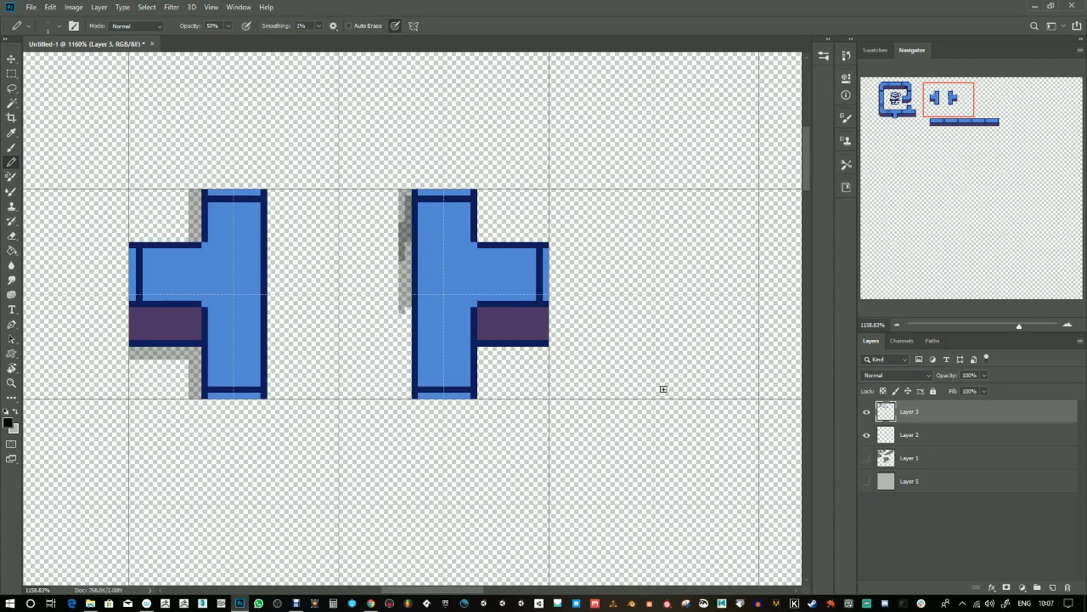
{"action": "left_click", "coordinate": [867, 483]}
{"action": "left_click", "coordinate": [868, 483]}
{"action": "left_click", "coordinate": [866, 485]}
{"action": "left_click", "coordinate": [865, 486]}
{"action": "left_click", "coordinate": [863, 486]}
{"action": "left_click", "coordinate": [860, 486]}
{"action": "left_click", "coordinate": [858, 485]}
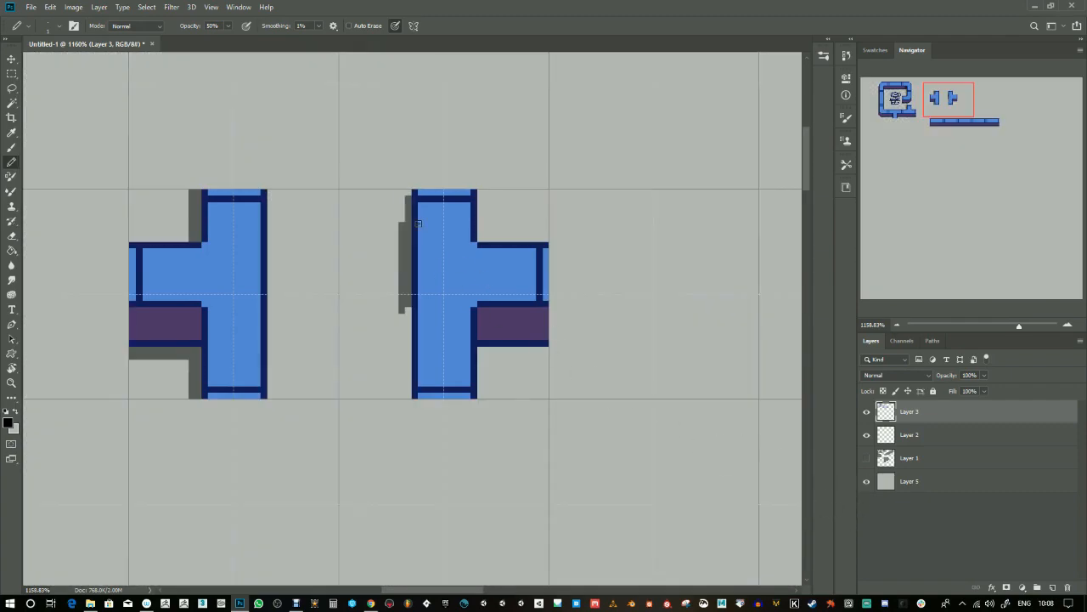
- Undo the uneven shadow strokes and paint an even two-pixel-wide shadow along the flipped T-junction's full left edge
{"action": "key", "text": "ctrl+z"}
{"action": "left_click", "coordinate": [408, 191]}
{"action": "left_click_drag", "start_coordinate": [408, 191], "coordinate": [411, 395]}
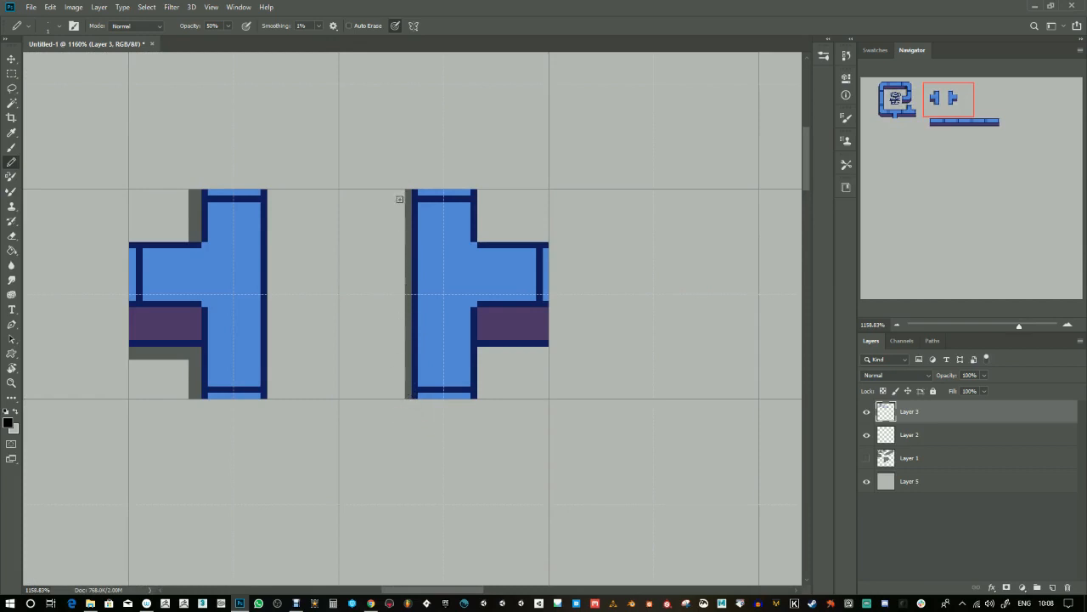
{"action": "left_click", "coordinate": [406, 193], "text": "shift"}
{"action": "key", "text": "ctrl+z"}
{"action": "left_click_drag", "start_coordinate": [400, 192], "coordinate": [405, 392]}
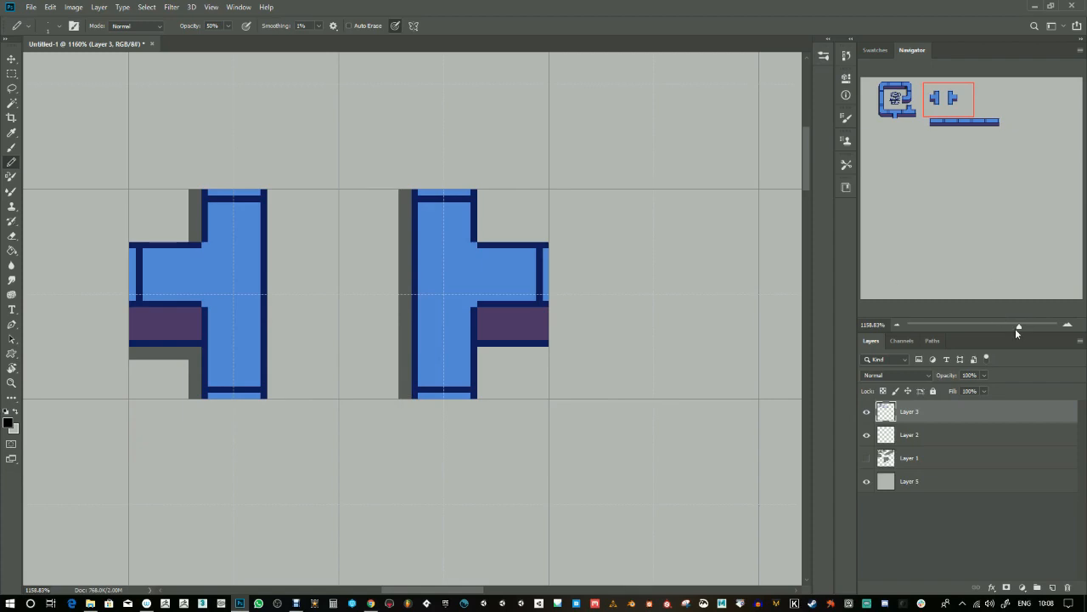
- Duplicate the room's left vertical wall tile 32 px to the left into the empty grid cell, and deselect it
{"action": "left_click_drag", "start_coordinate": [1021, 326], "coordinate": [1003, 325]}
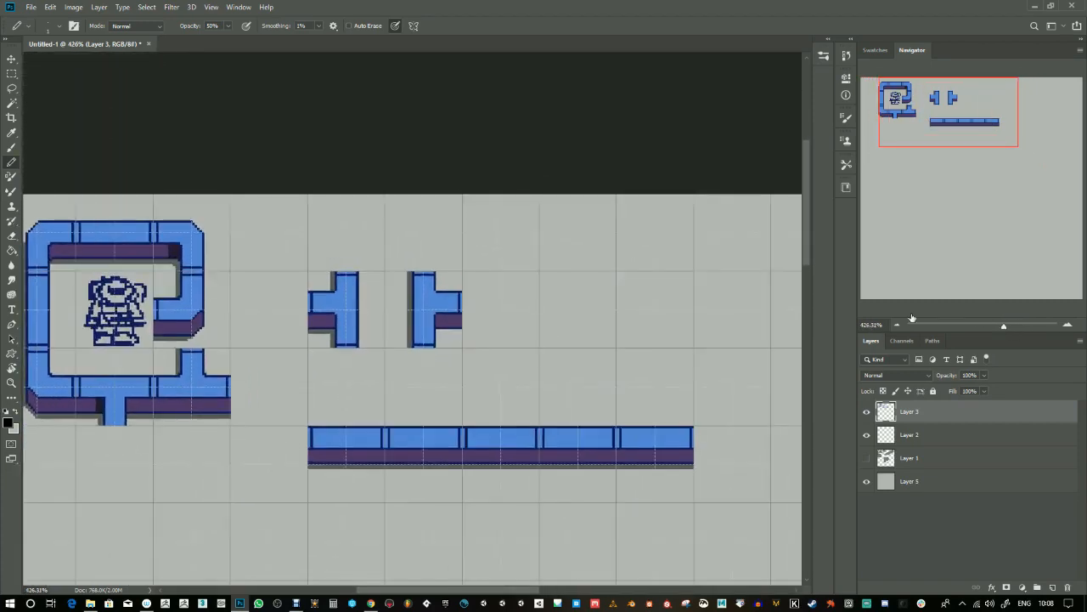
{"action": "left_click_drag", "start_coordinate": [247, 381], "coordinate": [456, 347]}
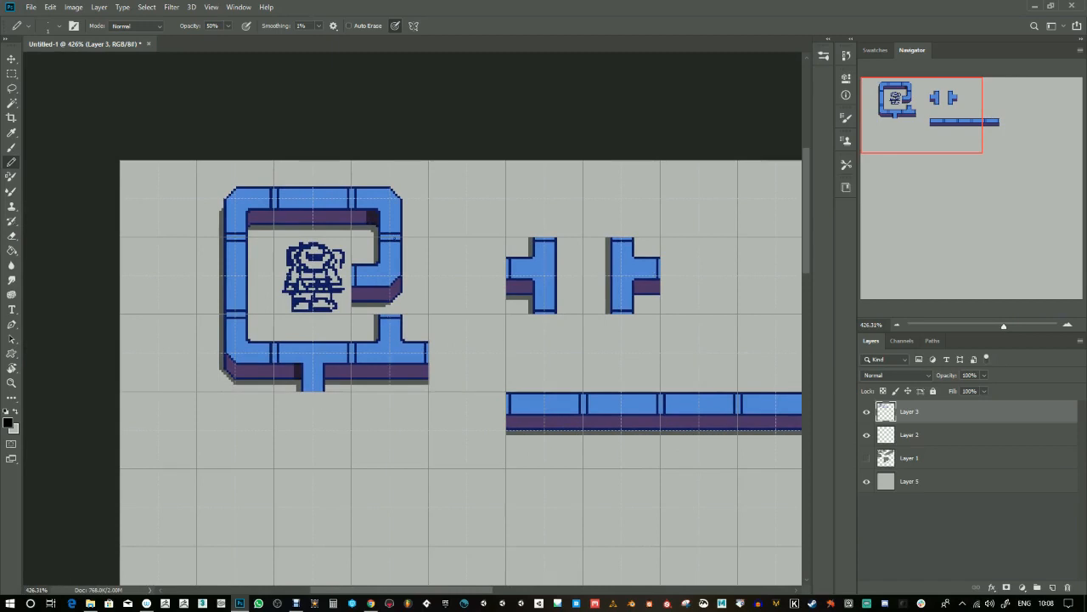
{"action": "left_click_drag", "start_coordinate": [515, 447], "coordinate": [252, 338]}
{"action": "left_click", "coordinate": [12, 73]}
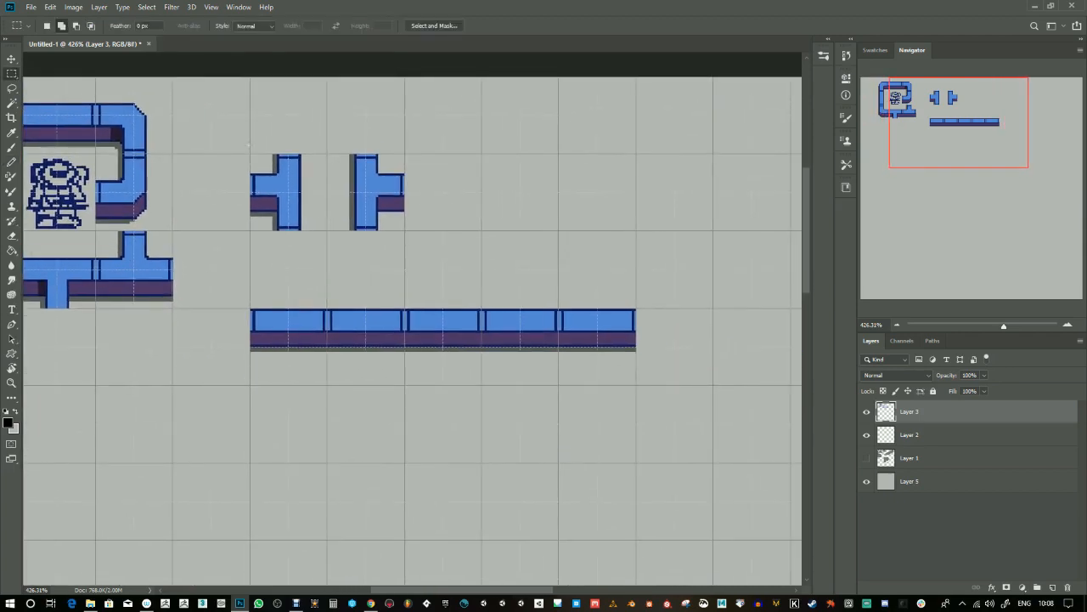
{"action": "left_click_drag", "start_coordinate": [315, 263], "coordinate": [415, 272]}
{"action": "left_click_drag", "start_coordinate": [87, 139], "coordinate": [161, 215]}
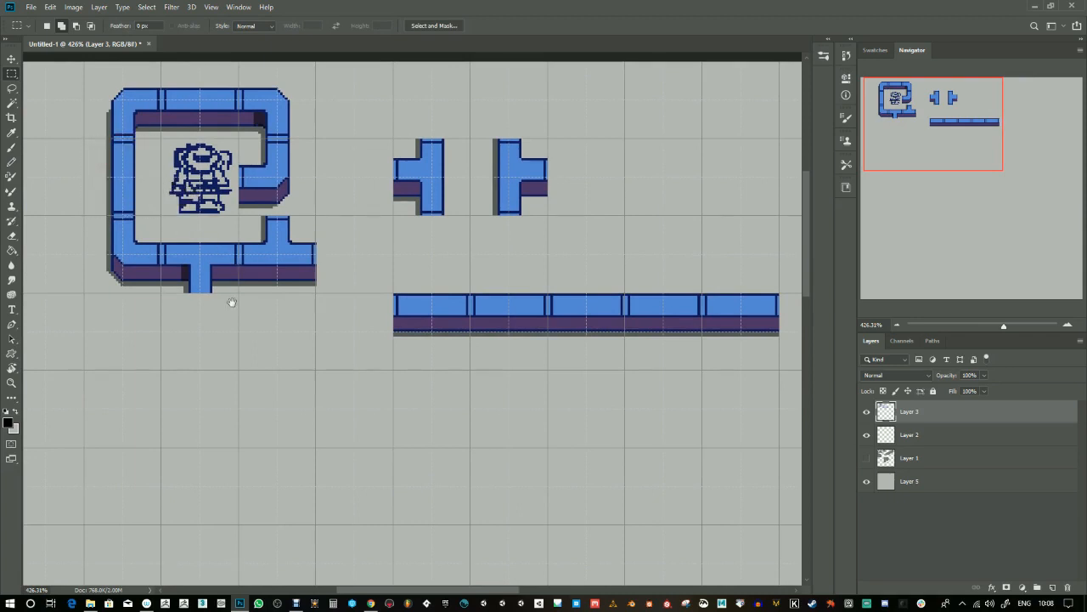
{"action": "left_click_drag", "start_coordinate": [230, 304], "coordinate": [478, 402]}
{"action": "key", "text": "v"}
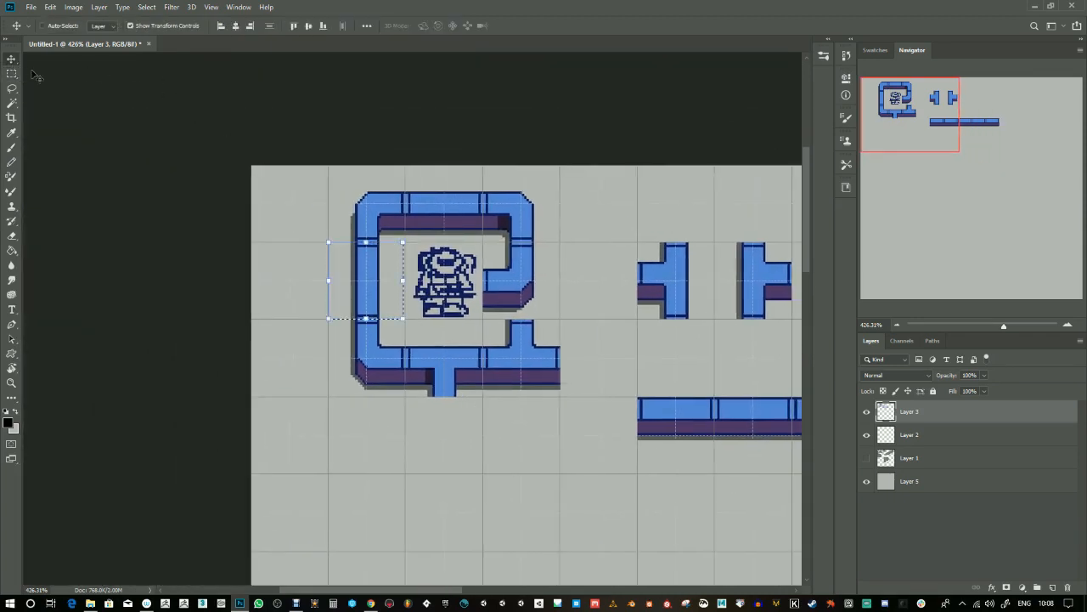
{"action": "left_click_drag", "start_coordinate": [379, 279], "coordinate": [299, 278]}
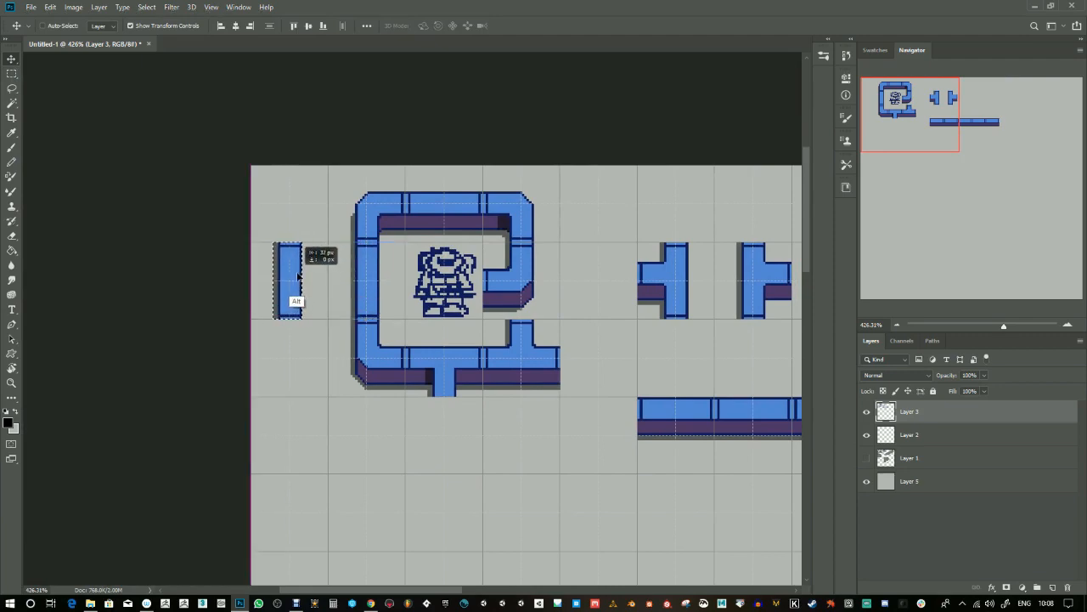
{"action": "left_click_drag", "start_coordinate": [1004, 325], "coordinate": [1019, 326]}
{"action": "left_click_drag", "start_coordinate": [317, 380], "coordinate": [549, 429]}
{"action": "key", "text": "ctrl+d"}
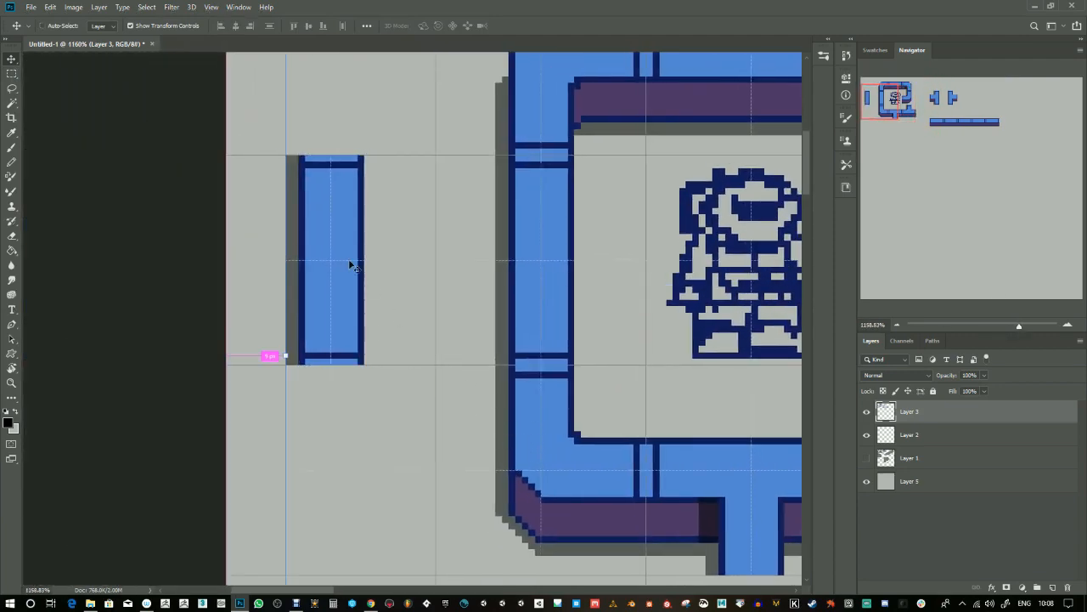
- Delete the middle of the copied vertical wall, leaving only short stubs at its upper and lower ends
{"action": "key", "text": "e"}
{"action": "left_click_drag", "start_coordinate": [288, 172], "coordinate": [364, 171]}
{"action": "left_click", "coordinate": [12, 73]}
{"action": "left_click_drag", "start_coordinate": [273, 170], "coordinate": [405, 347]}
{"action": "key", "text": "Delete"}
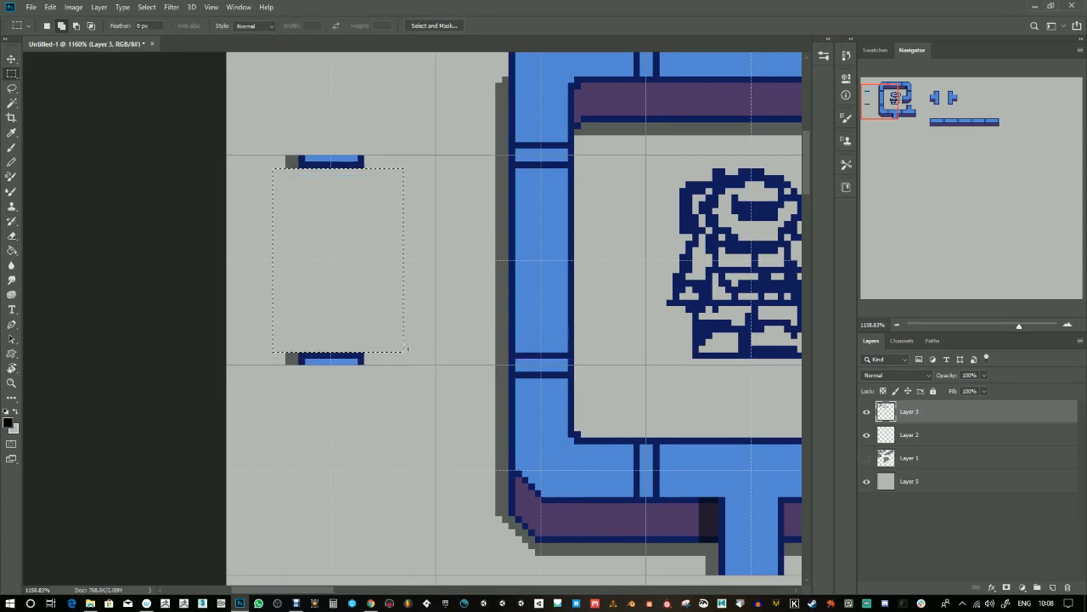
{"action": "left_click", "coordinate": [372, 281]}
- Place a copy of the purple wall face with its outline and shadow directly beneath the upper stub
{"action": "left_click_drag", "start_coordinate": [608, 83], "coordinate": [298, 193]}
{"action": "key", "text": "v"}
{"action": "key", "text": "ctrl+t"}
{"action": "key", "text": "Return"}
{"action": "key", "text": "ctrl+d"}
- Draw dark blue outlines down both sides of the upper stub's purple face
{"action": "key", "text": "b"}
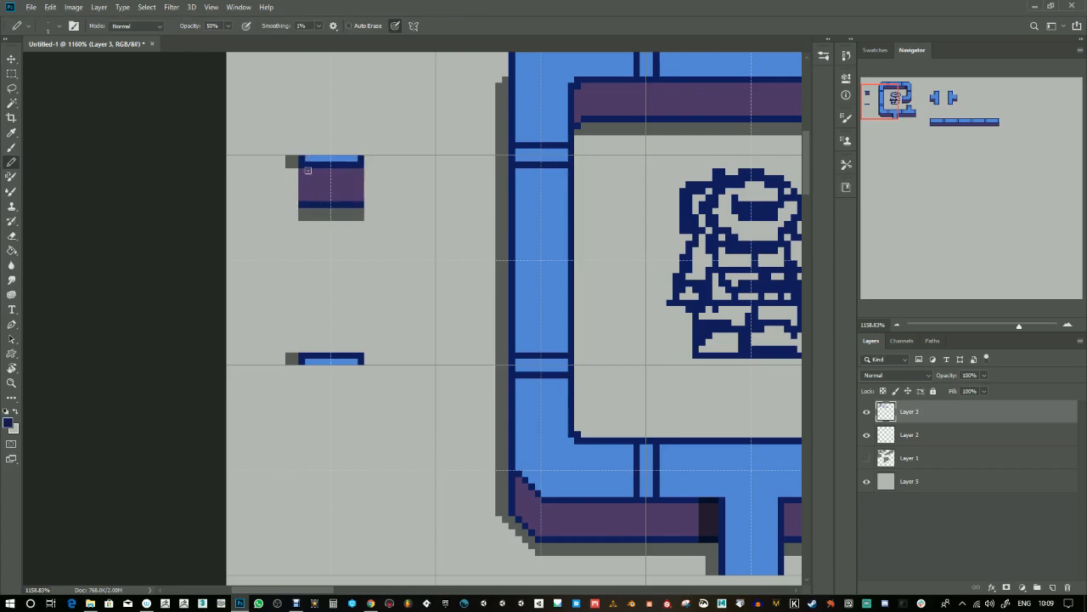
{"action": "left_click_drag", "start_coordinate": [304, 168], "coordinate": [304, 207]}
{"action": "left_click_drag", "start_coordinate": [360, 167], "coordinate": [360, 203]}
- Set the foreground colour back to black (000000) and paint a 50% shadow along the upper stub's left side
{"action": "left_click", "coordinate": [307, 213], "text": "alt"}
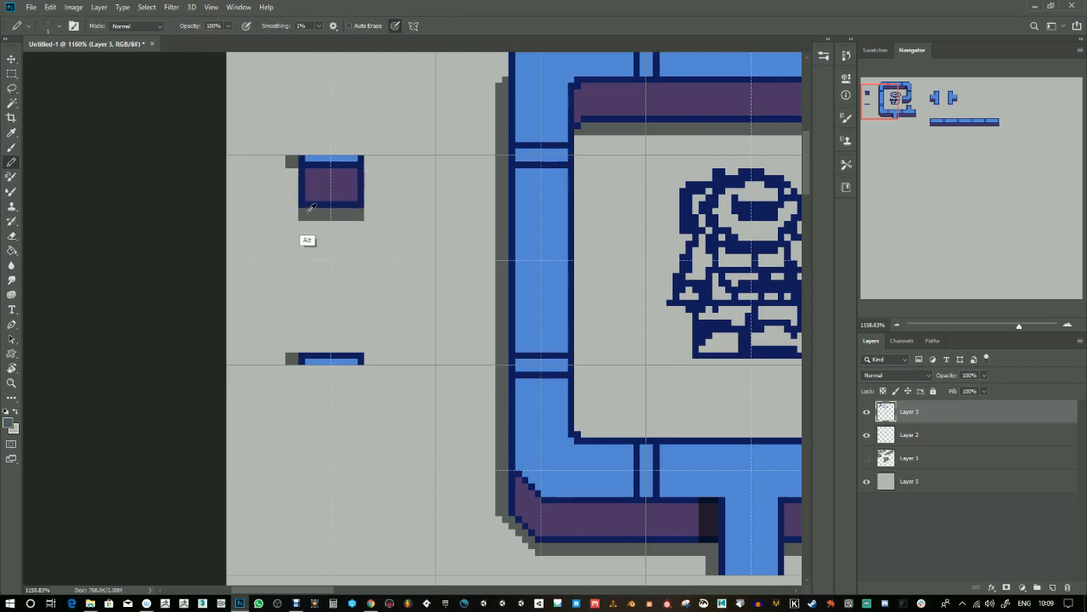
{"action": "left_click", "coordinate": [8, 425]}
{"action": "left_click", "coordinate": [261, 323]}
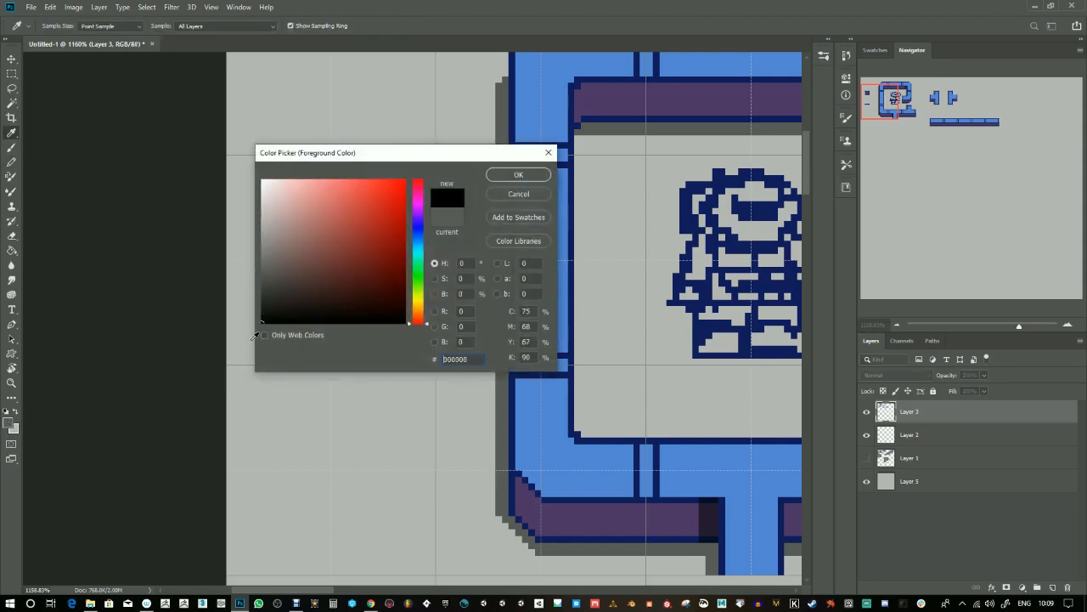
{"action": "left_click", "coordinate": [515, 175]}
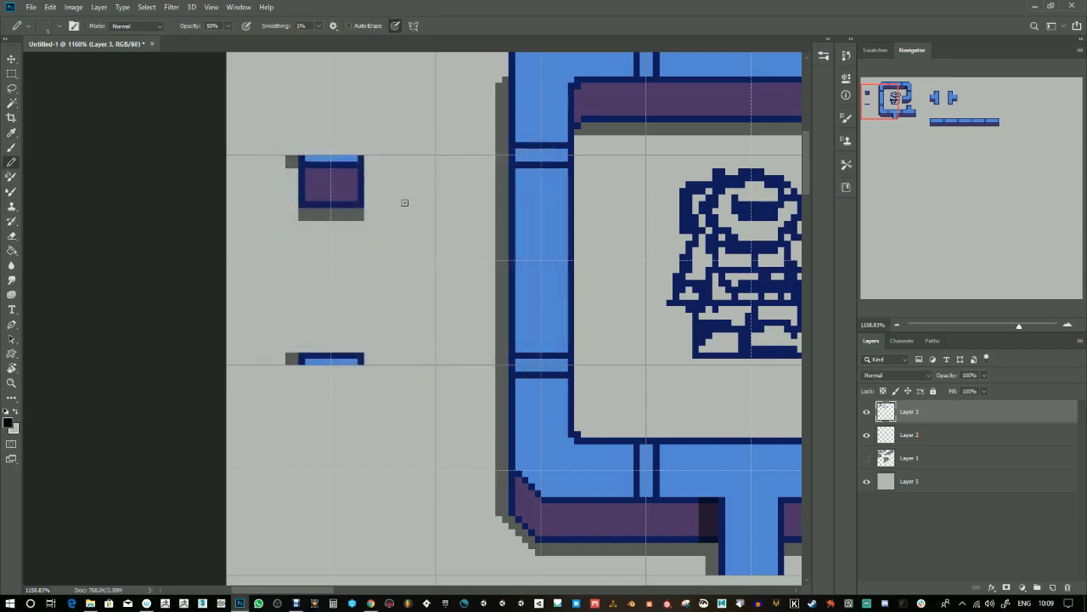
{"action": "mouse_move", "coordinate": [287, 170]}
{"action": "left_mouse_down"}
{"action": "mouse_move", "coordinate": [292, 216]}
{"action": "mouse_move", "coordinate": [295, 173]}
{"action": "left_mouse_up"}
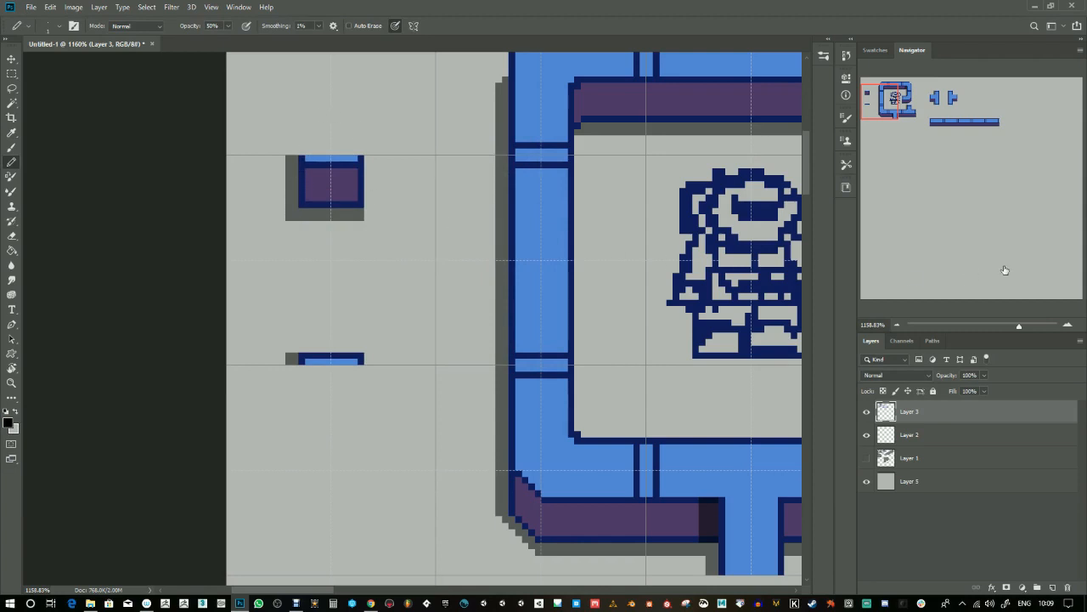
- Copy a horizontal wall tile into the grid cell below the vertical stubs and deselect it
{"action": "left_click_drag", "start_coordinate": [1019, 326], "coordinate": [1010, 326]}
{"action": "left_click_drag", "start_coordinate": [456, 335], "coordinate": [307, 358]}
{"action": "key", "text": "m"}
{"action": "left_click_drag", "start_coordinate": [344, 158], "coordinate": [463, 272]}
{"action": "left_click_drag", "start_coordinate": [400, 428], "coordinate": [507, 321]}
{"action": "left_click", "coordinate": [12, 60]}
{"action": "left_click_drag", "start_coordinate": [550, 122], "coordinate": [311, 383]}
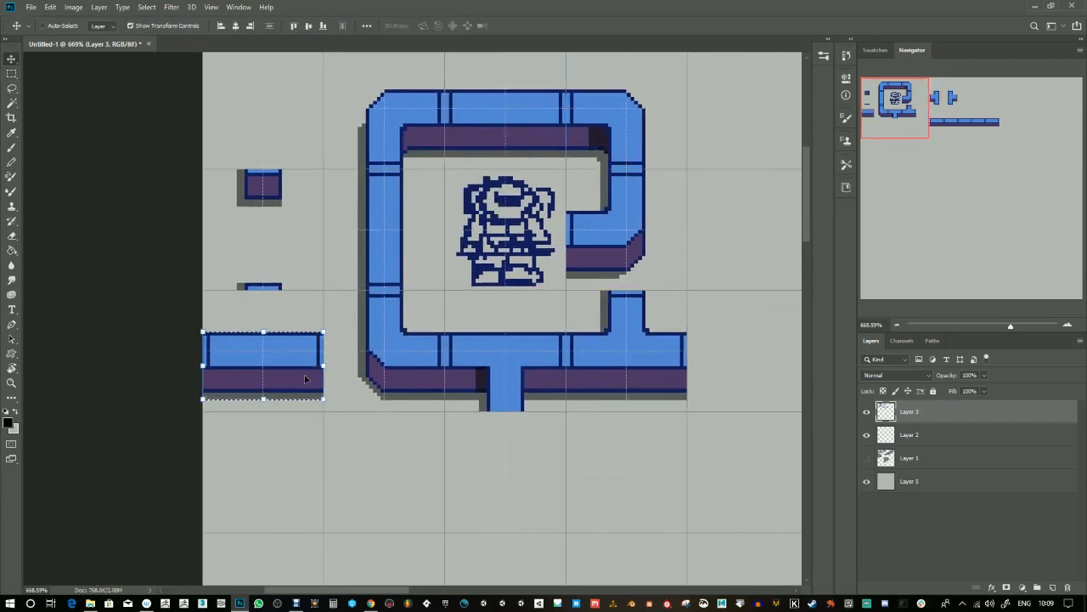
{"action": "key", "text": "ctrl+d"}
- Delete the middle of the copied horizontal wall, leaving narrow stubs at its left and right ends
{"action": "key", "text": "m"}
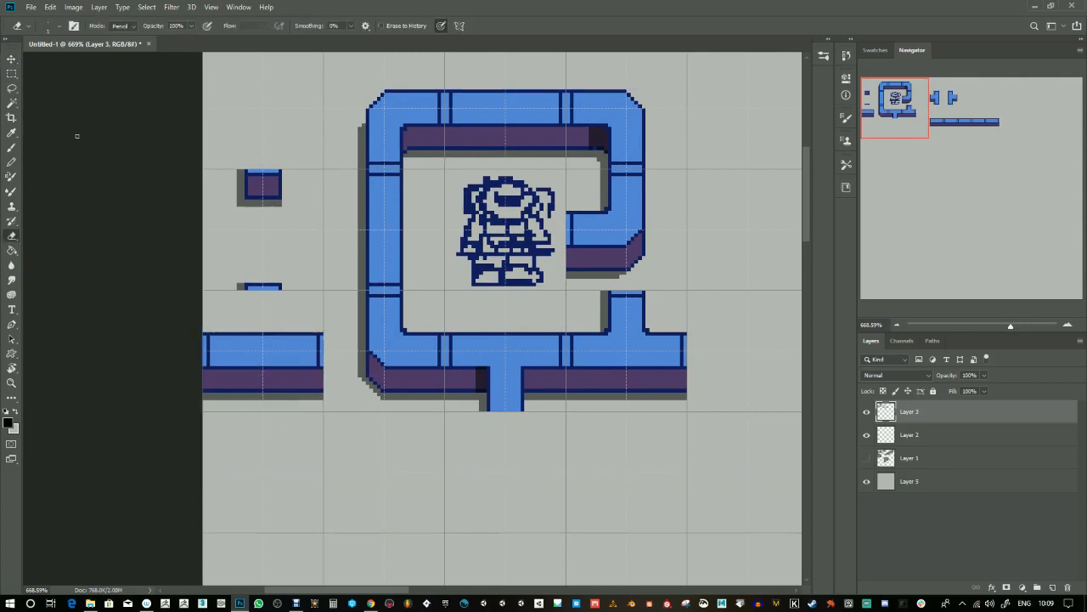
{"action": "left_click_drag", "start_coordinate": [211, 330], "coordinate": [321, 410]}
{"action": "key", "text": "Delete"}
{"action": "key", "text": "ctrl+d"}
- Try painting a semi-transparent shadow strip along the full left side of the right-hand horizontal stub
{"action": "key", "text": "b"}
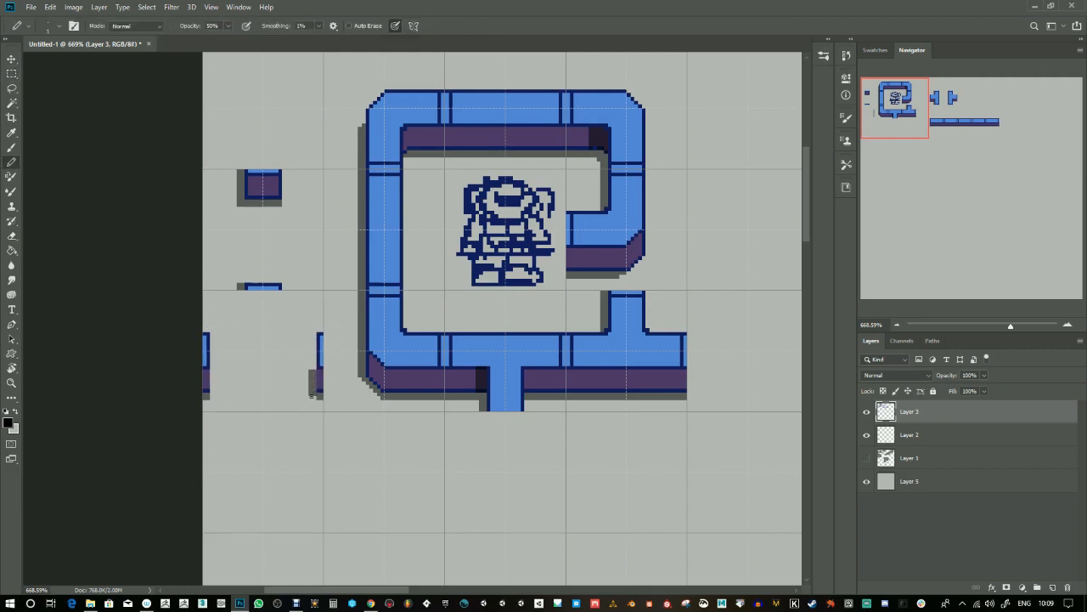
{"action": "key", "text": "ctrl+z"}
{"action": "key", "text": "ctrl+z"}
{"action": "left_click_drag", "start_coordinate": [312, 333], "coordinate": [312, 396]}
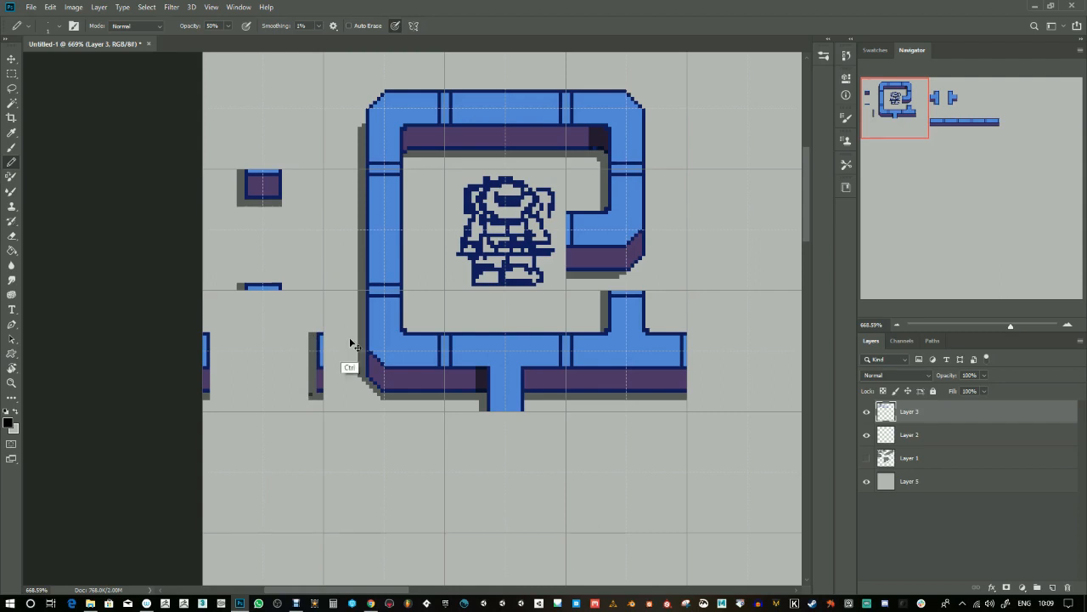
{"action": "key", "text": "ctrl+z"}
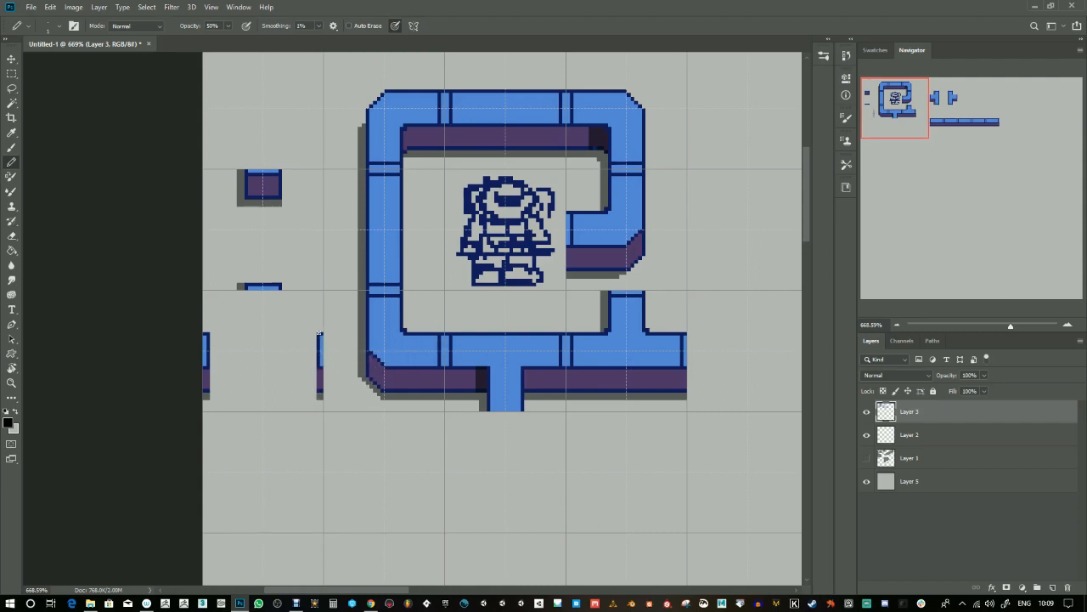
- Sketch a perspective view of a wall end with a shadow around its base in the empty area below the tiles
{"action": "left_click_drag", "start_coordinate": [386, 471], "coordinate": [417, 499]}
{"action": "left_click_drag", "start_coordinate": [385, 472], "coordinate": [438, 431]}
{"action": "left_click_drag", "start_coordinate": [417, 499], "coordinate": [466, 454]}
{"action": "left_click_drag", "start_coordinate": [472, 533], "coordinate": [474, 379]}
{"action": "left_click_drag", "start_coordinate": [383, 318], "coordinate": [383, 414]}
{"action": "mouse_move", "coordinate": [415, 345]}
{"action": "left_mouse_down"}
{"action": "mouse_move", "coordinate": [407, 440]}
{"action": "mouse_move", "coordinate": [426, 447]}
{"action": "mouse_move", "coordinate": [490, 374]}
{"action": "left_mouse_up"}
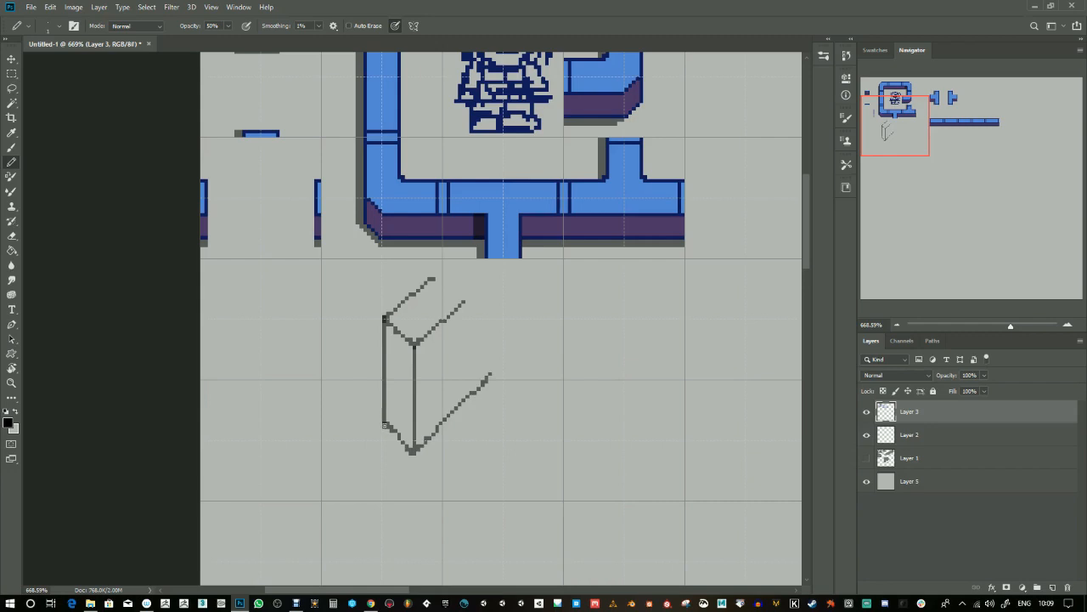
{"action": "mouse_move", "coordinate": [382, 425]}
{"action": "left_mouse_down"}
{"action": "mouse_move", "coordinate": [403, 466]}
{"action": "mouse_move", "coordinate": [507, 375]}
{"action": "mouse_move", "coordinate": [417, 447]}
{"action": "mouse_move", "coordinate": [395, 456]}
{"action": "mouse_move", "coordinate": [397, 441]}
{"action": "mouse_move", "coordinate": [375, 427]}
{"action": "left_mouse_up"}
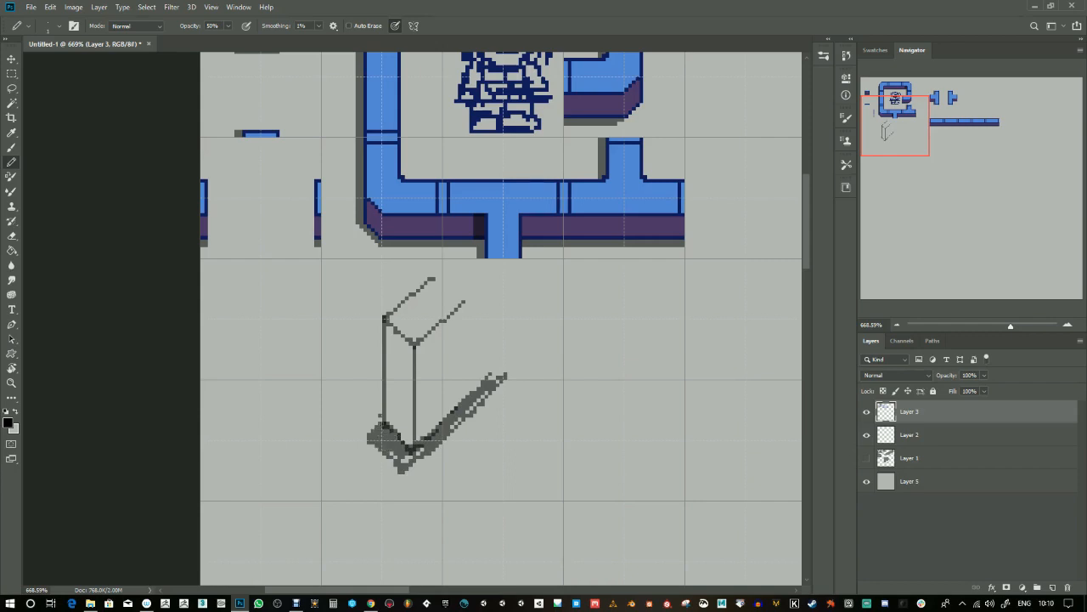
{"action": "mouse_move", "coordinate": [384, 316]}
{"action": "left_mouse_down"}
{"action": "mouse_move", "coordinate": [320, 359]}
{"action": "mouse_move", "coordinate": [369, 433]}
{"action": "mouse_move", "coordinate": [360, 422]}
{"action": "mouse_move", "coordinate": [378, 384]}
{"action": "mouse_move", "coordinate": [344, 390]}
{"action": "mouse_move", "coordinate": [376, 328]}
{"action": "left_mouse_up"}
- Undo all strokes of the perspective wall sketch
{"action": "key", "text": "ctrl+z"}
{"action": "key", "text": "ctrl+z"}
{"action": "key", "text": "ctrl+z"}
{"action": "key", "text": "ctrl+z"}
{"action": "key", "text": "ctrl+z"}
{"action": "key", "text": "ctrl+z"}
{"action": "key", "text": "ctrl+z"}
{"action": "key", "text": "ctrl+z"}
{"action": "key", "text": "ctrl+z"}
{"action": "key", "text": "ctrl+z"}
{"action": "key", "text": "ctrl+z"}
{"action": "key", "text": "ctrl+z"}
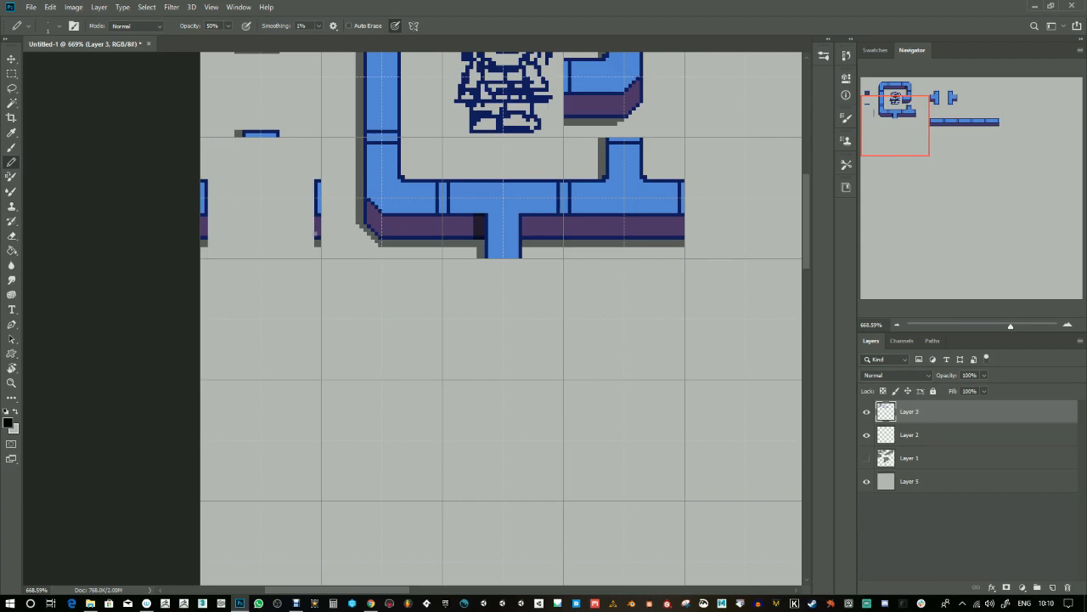
- Paint a shadow beside the right-hand stub's purple face only, and pick the dark blue outline colour at 100% opacity
{"action": "mouse_move", "coordinate": [312, 214]}
{"action": "left_mouse_down"}
{"action": "mouse_move", "coordinate": [308, 232]}
{"action": "mouse_move", "coordinate": [312, 220]}
{"action": "left_mouse_up"}
{"action": "left_click_drag", "start_coordinate": [378, 327], "coordinate": [453, 447]}
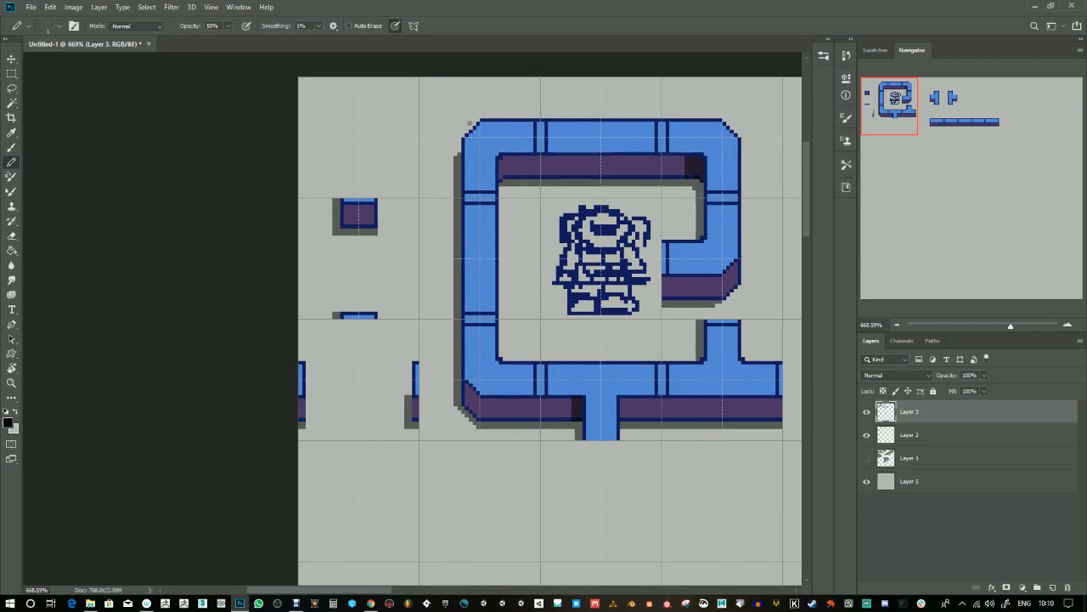
{"action": "left_click_drag", "start_coordinate": [475, 122], "coordinate": [457, 149]}
{"action": "key", "text": "ctrl+z"}
{"action": "left_click", "coordinate": [416, 421], "text": "alt"}
{"action": "key", "text": "0"}
- Move the T-junction tile with the left-pointing stub to the grid cell at the canvas's upper edge, just beyond the wall loop's top-right corner
{"action": "left_click_drag", "start_coordinate": [686, 479], "coordinate": [573, 462]}
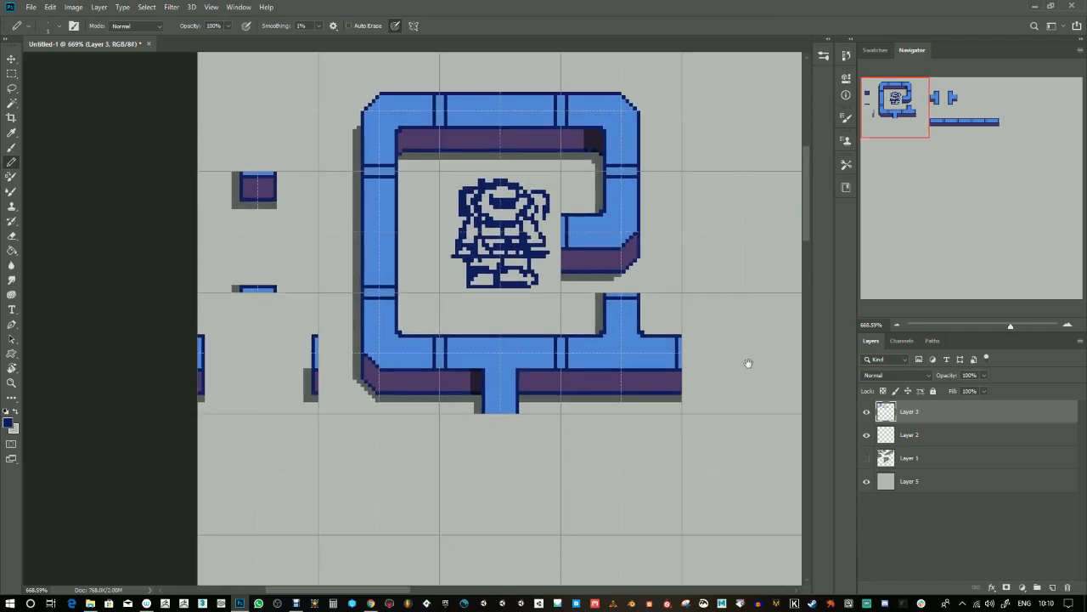
{"action": "mouse_move", "coordinate": [709, 453]}
{"action": "left_mouse_down"}
{"action": "mouse_move", "coordinate": [545, 489]}
{"action": "mouse_move", "coordinate": [552, 474]}
{"action": "left_mouse_up"}
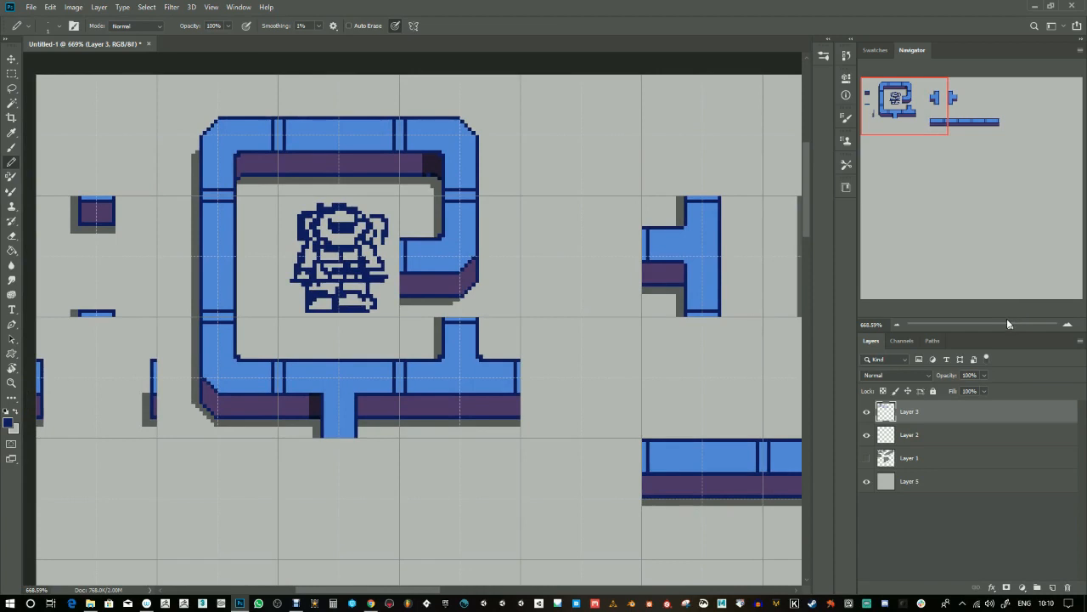
{"action": "left_click_drag", "start_coordinate": [1006, 326], "coordinate": [986, 330]}
{"action": "key", "text": "m"}
{"action": "left_click_drag", "start_coordinate": [524, 266], "coordinate": [578, 324]}
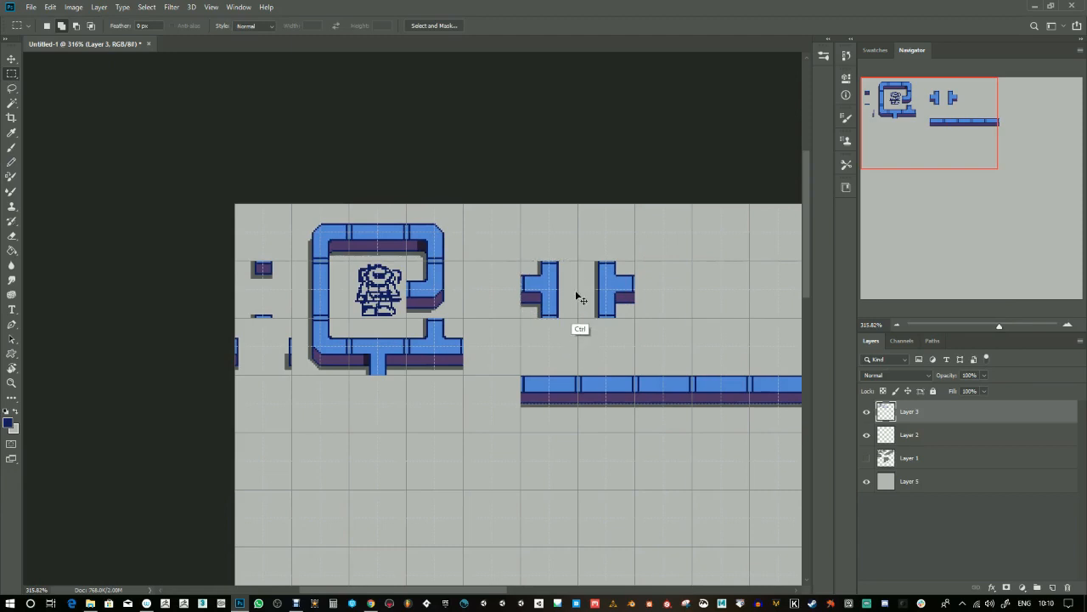
{"action": "left_click_drag", "start_coordinate": [522, 261], "coordinate": [495, 239]}
{"action": "left_click", "coordinate": [11, 59]}
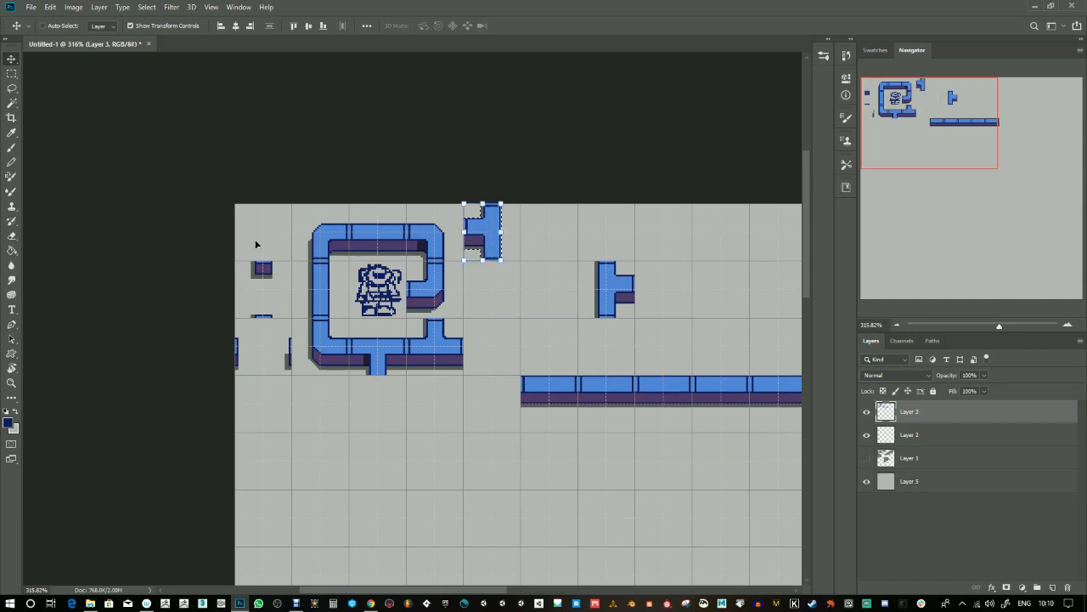
{"action": "key", "text": "ctrl+d"}
- Move the T-junction tile with the right-pointing stub directly beneath the other T-junction, aligned to the tile grid
{"action": "key", "text": "m"}
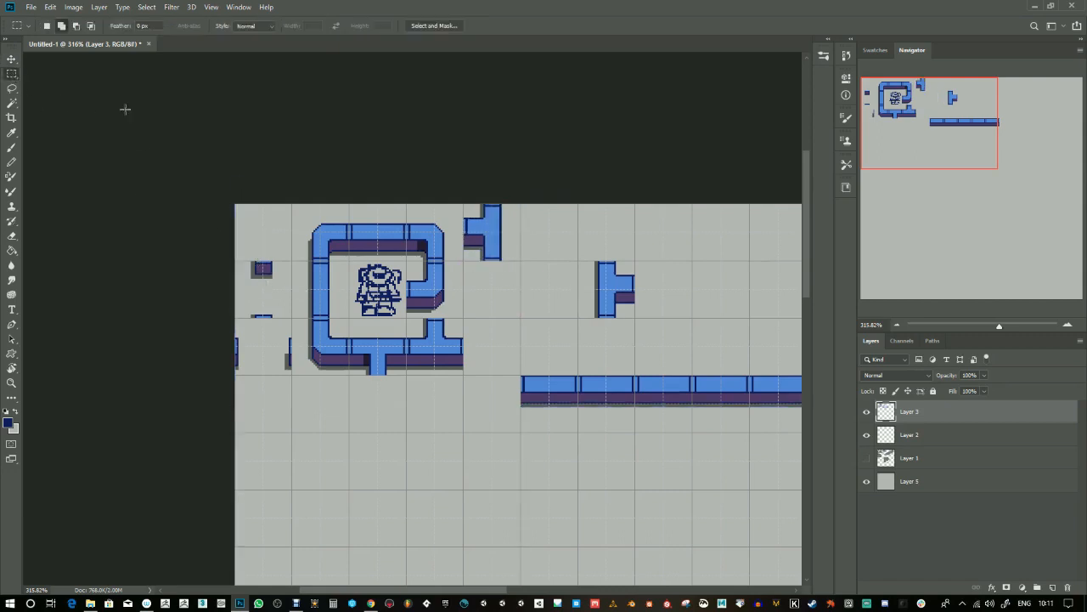
{"action": "left_click_drag", "start_coordinate": [579, 262], "coordinate": [635, 317]}
{"action": "key", "text": "v"}
{"action": "left_click_drag", "start_coordinate": [593, 286], "coordinate": [495, 286]}
{"action": "key", "text": "ctrl+d"}
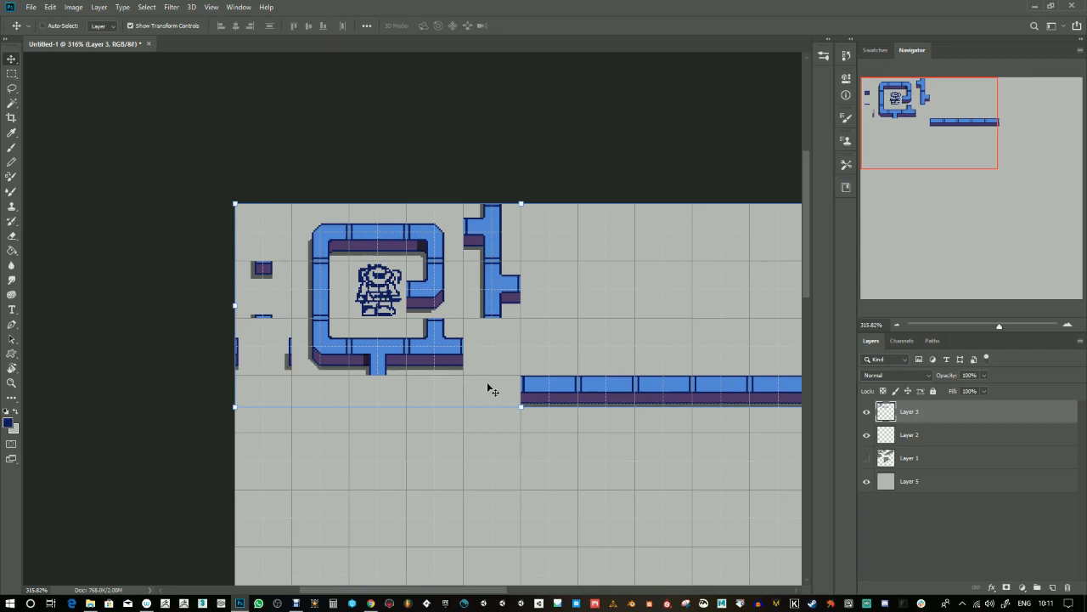
- Try replacing the first segment of the straight test row with a copy of the top-left corner and an end cap below it
{"action": "left_click_drag", "start_coordinate": [566, 458], "coordinate": [417, 381]}
{"action": "left_click_drag", "start_coordinate": [1001, 325], "coordinate": [1001, 326]}
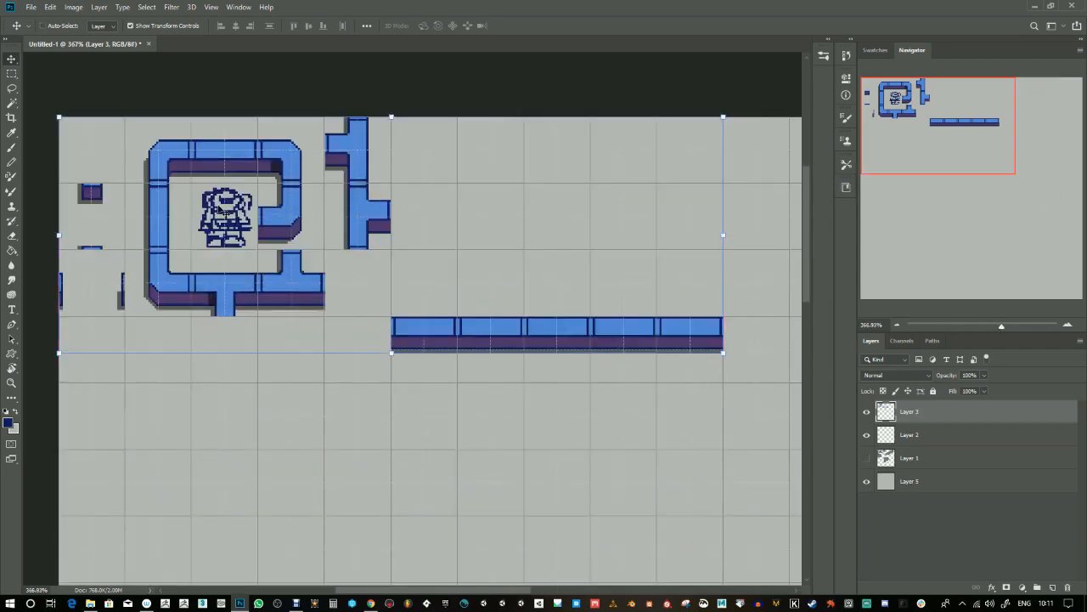
{"action": "left_click", "coordinate": [12, 74]}
{"action": "left_click_drag", "start_coordinate": [397, 320], "coordinate": [459, 370]}
{"action": "key", "text": "Delete"}
{"action": "key", "text": "ctrl+d"}
{"action": "left_click_drag", "start_coordinate": [136, 133], "coordinate": [444, 333]}
{"action": "left_click", "coordinate": [12, 58]}
{"action": "key", "text": "ctrl+d"}
{"action": "left_click", "coordinate": [12, 73]}
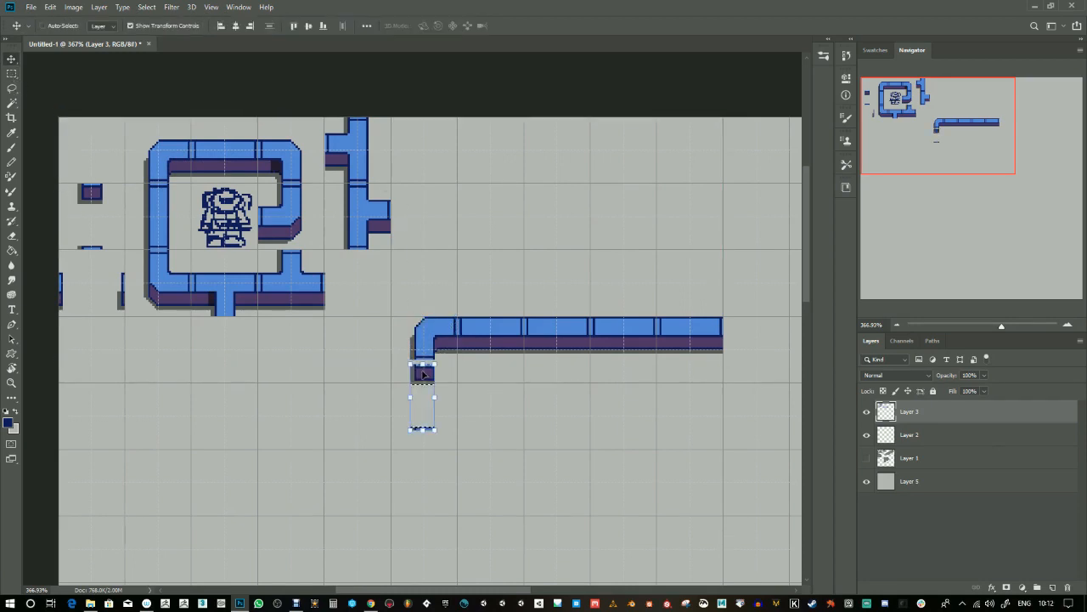
{"action": "mouse_move", "coordinate": [423, 380]}
{"action": "left_mouse_down"}
{"action": "mouse_move", "coordinate": [424, 413]}
{"action": "mouse_move", "coordinate": [426, 367]}
{"action": "mouse_move", "coordinate": [418, 373]}
{"action": "left_mouse_up"}
{"action": "key", "text": "ctrl+x"}
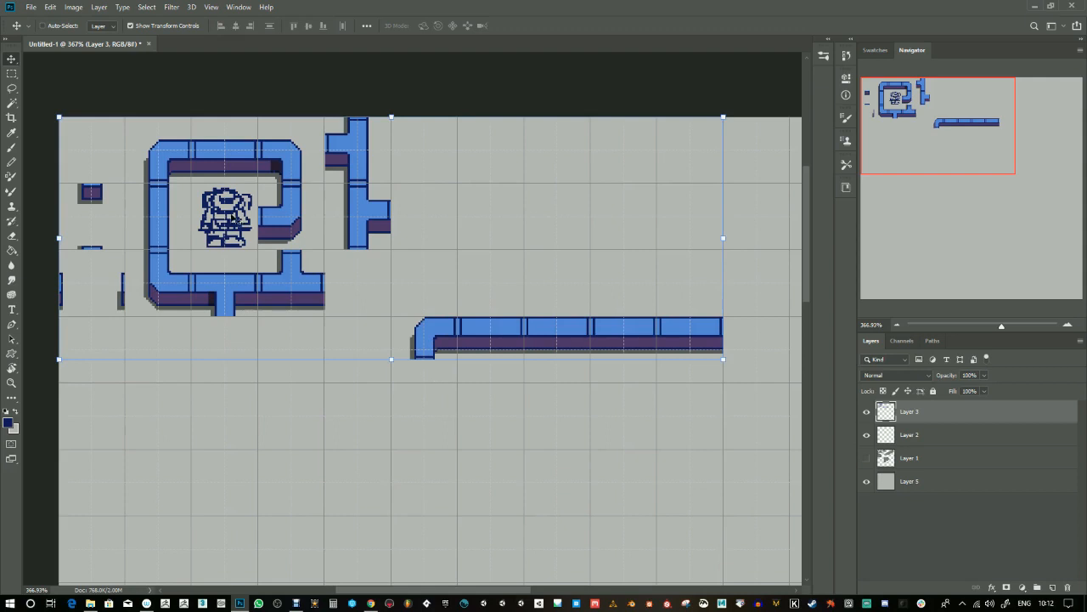
- Delete the entire test wall row, including its corner piece, and clear the selection
{"action": "left_click", "coordinate": [12, 74]}
{"action": "left_click_drag", "start_coordinate": [388, 306], "coordinate": [734, 402]}
{"action": "key", "text": "Delete"}
{"action": "key", "text": "ctrl+d"}
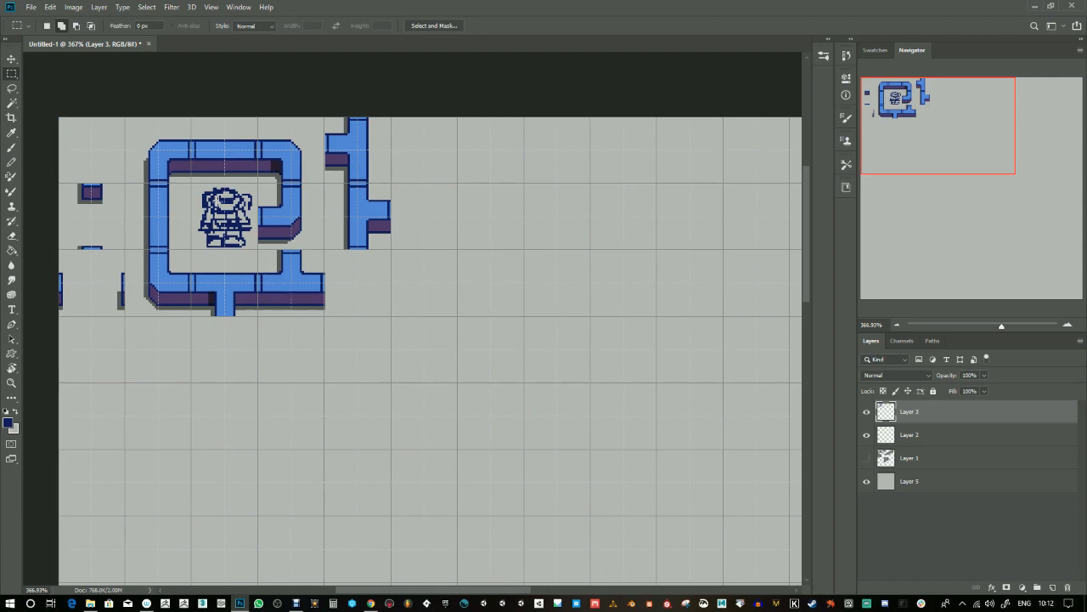
- Cut the character sketch from inside the wall loop, paste it onto its own layer, and hide that layer
{"action": "left_click_drag", "start_coordinate": [193, 182], "coordinate": [257, 249]}
{"action": "key", "text": "ctrl+d"}
{"action": "left_click", "coordinate": [868, 437]}
{"action": "left_click", "coordinate": [866, 412]}
{"action": "left_click", "coordinate": [867, 412]}
{"action": "left_click_drag", "start_coordinate": [194, 183], "coordinate": [259, 249]}
{"action": "key", "text": "ctrl+x"}
{"action": "key", "text": "ctrl+v"}
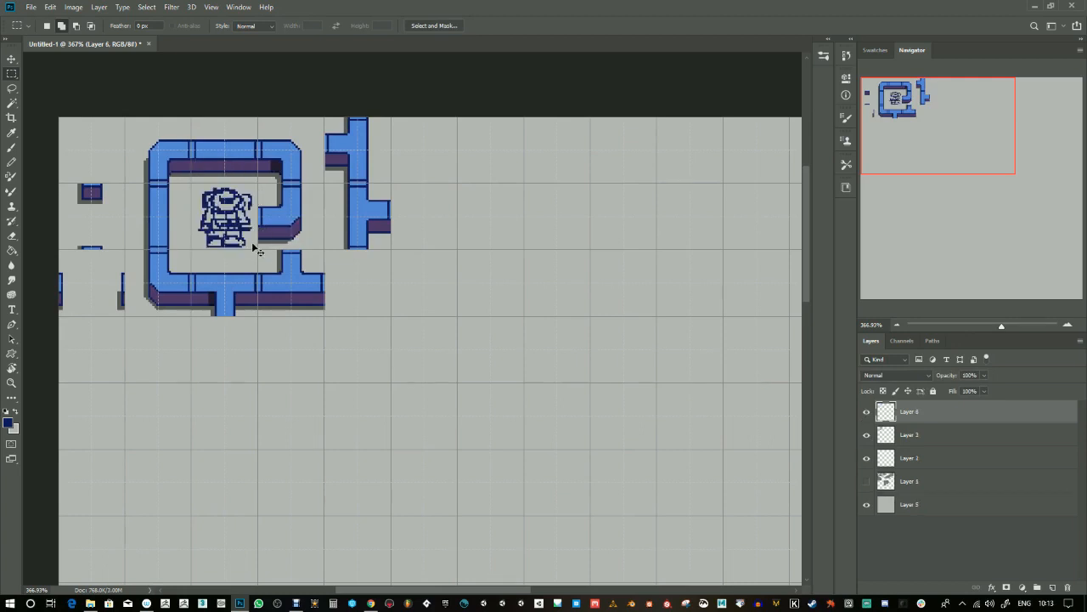
{"action": "left_click", "coordinate": [866, 412]}
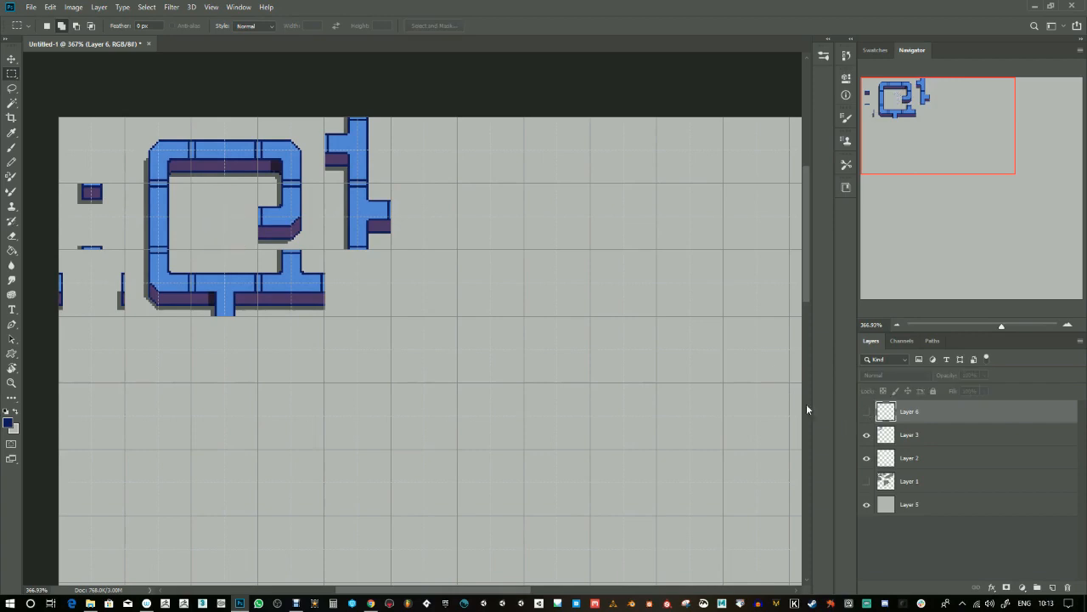
- Hide the grey background layer and save the document as Tilesets in Photoshop format in the Desktop's PixelFun folder, with maximized compatibility
{"action": "left_click_drag", "start_coordinate": [1008, 326], "coordinate": [995, 326]}
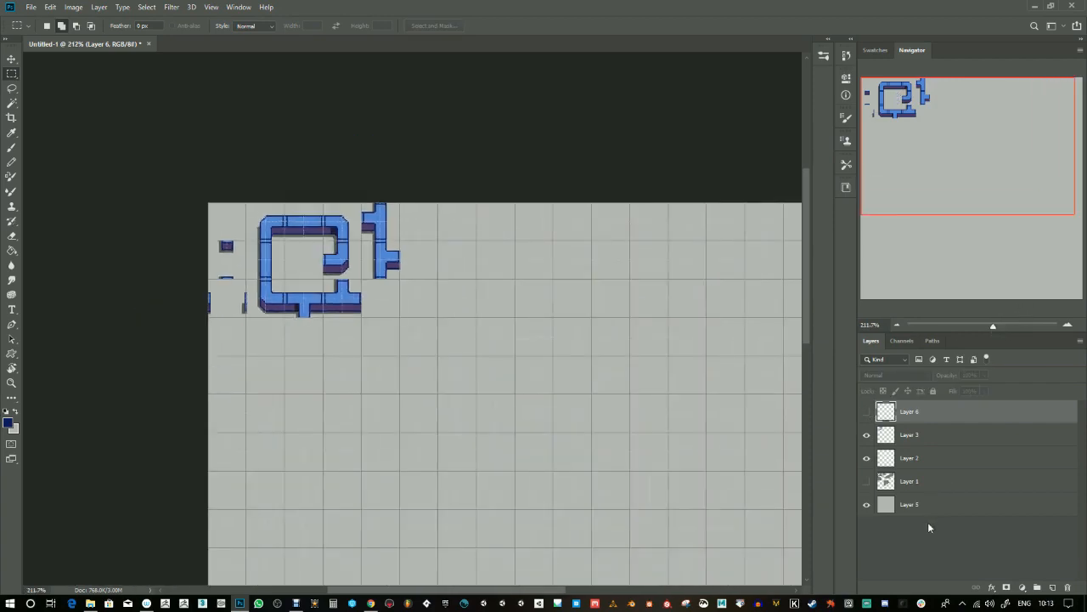
{"action": "left_click", "coordinate": [867, 505]}
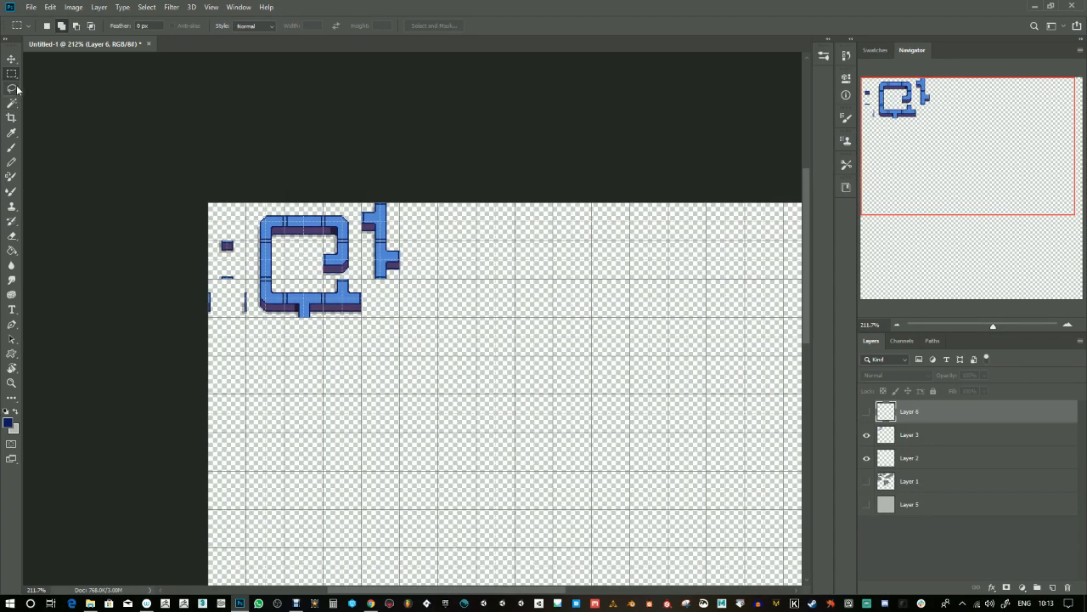
{"action": "key", "text": "ctrl+s"}
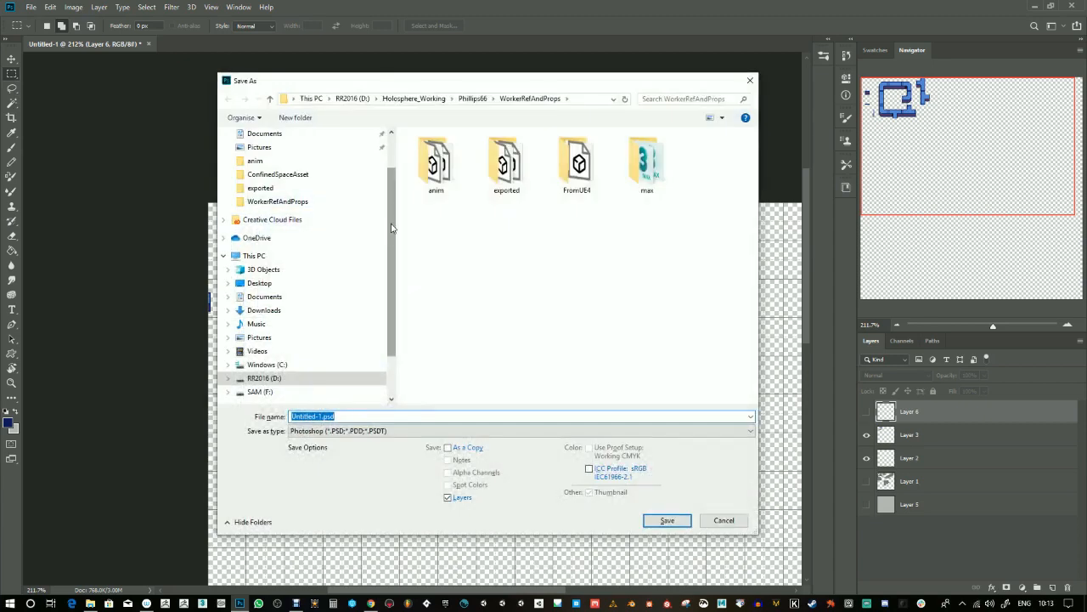
{"action": "scroll", "coordinate": [372, 220], "scroll_direction": "up", "scroll_amount": 2}
{"action": "left_click", "coordinate": [270, 157]}
{"action": "scroll", "coordinate": [474, 254], "scroll_direction": "down", "scroll_amount": 2}
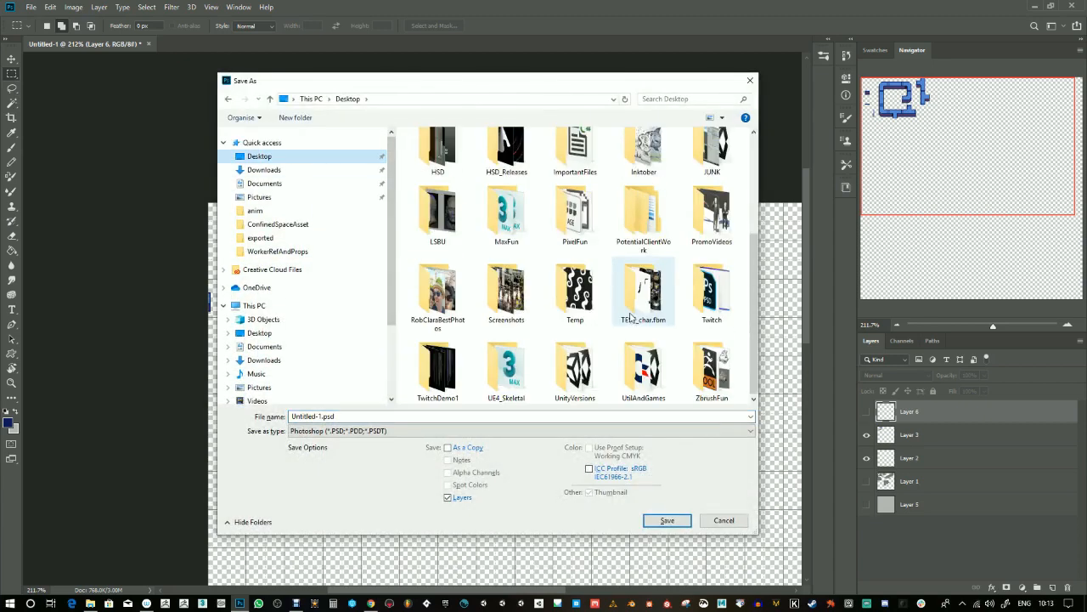
{"action": "double_click", "coordinate": [581, 231]}
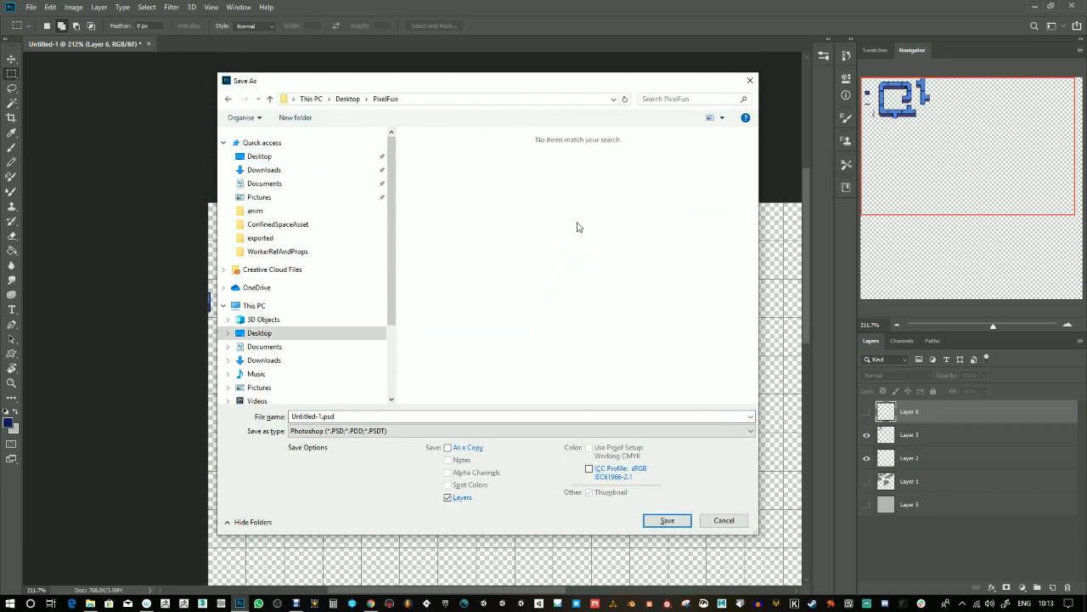
{"action": "triple_click", "coordinate": [376, 416]}
{"action": "type", "text": "ts"}
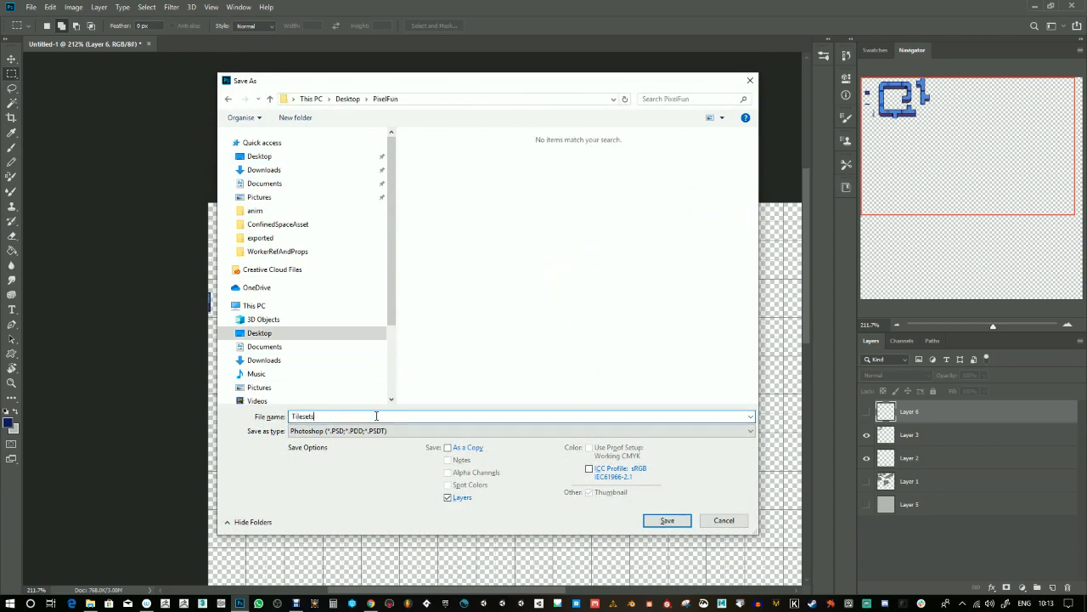
{"action": "key", "text": "Return"}
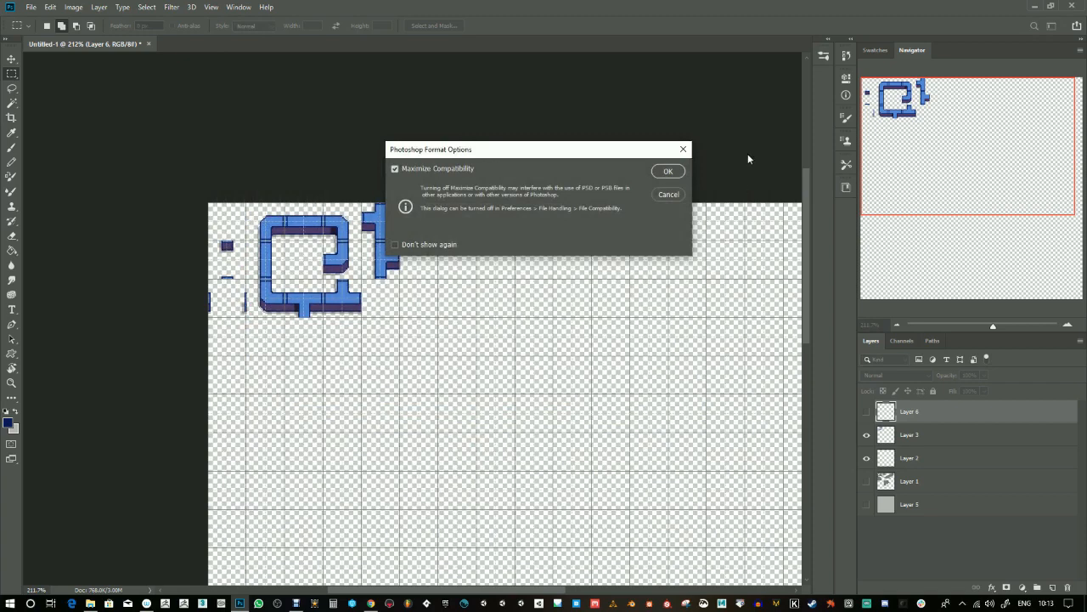
{"action": "left_click", "coordinate": [656, 169]}
- Crop the canvas to the grid area occupied by the wall tiles
{"action": "left_click_drag", "start_coordinate": [201, 197], "coordinate": [399, 318]}
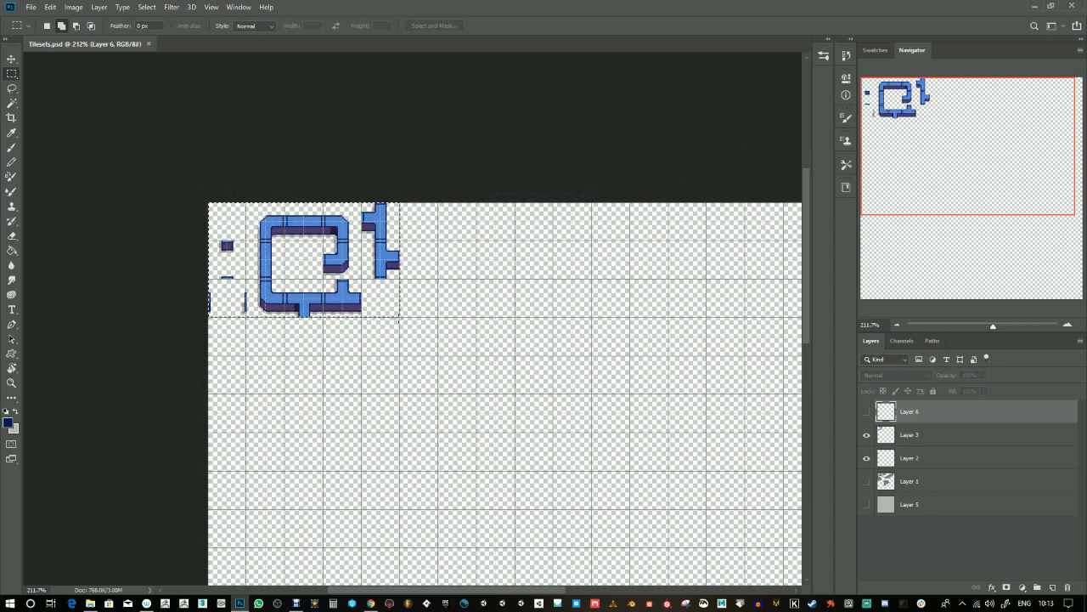
{"action": "key", "text": "alt+i"}
{"action": "key", "text": "p"}
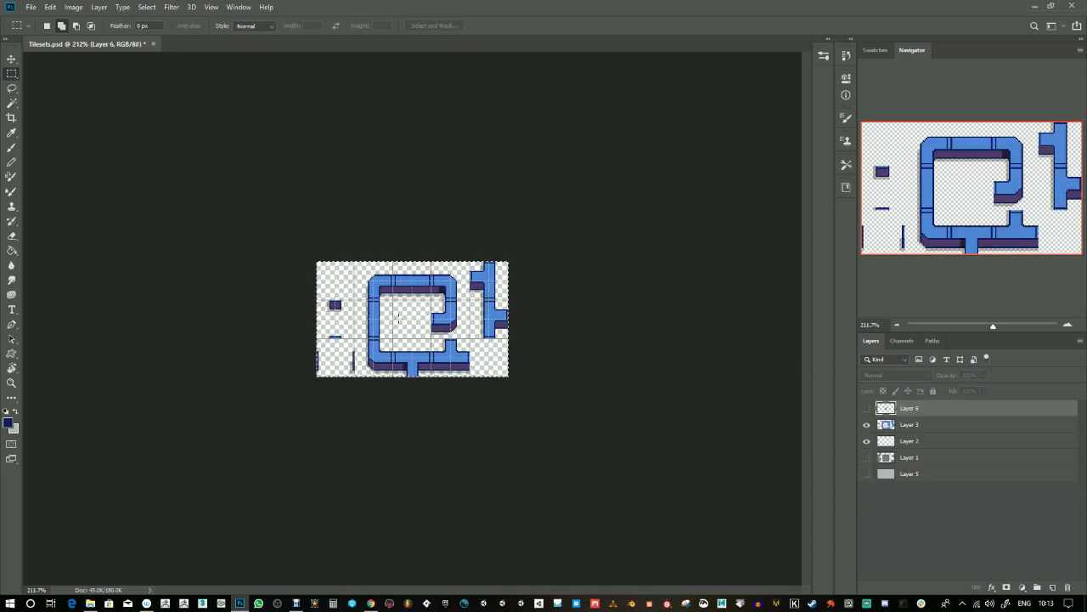
- Save the cropped tiles as a PNG named Template_MidStyle in the PixelFun folder, and undo the crop
{"action": "key", "text": "ctrl+shift+s"}
{"action": "left_click", "coordinate": [342, 431]}
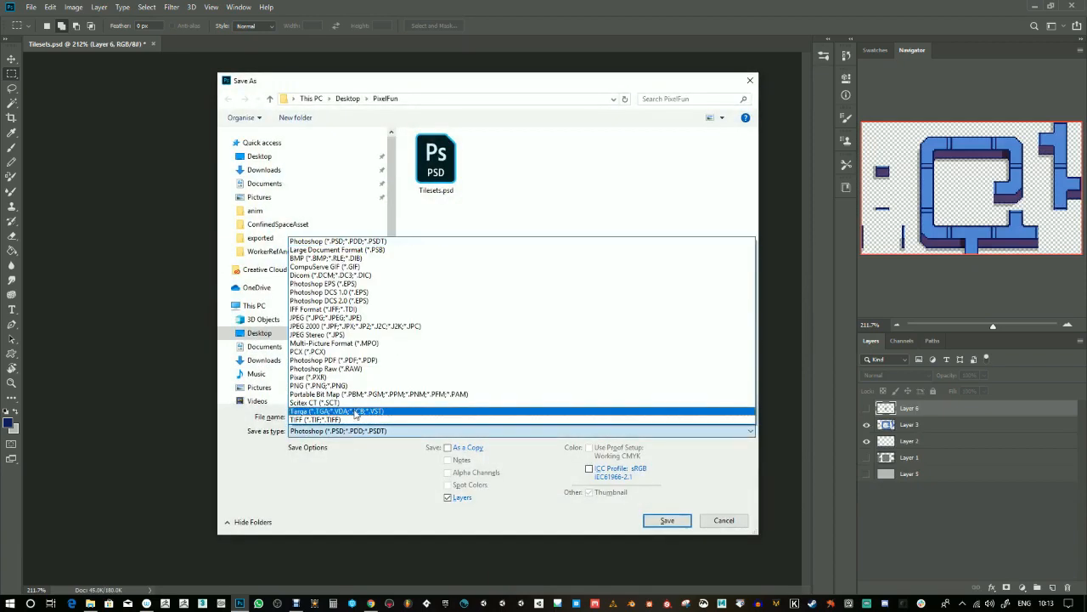
{"action": "left_click", "coordinate": [340, 385]}
{"action": "type", "text": "Template_MidSty"}
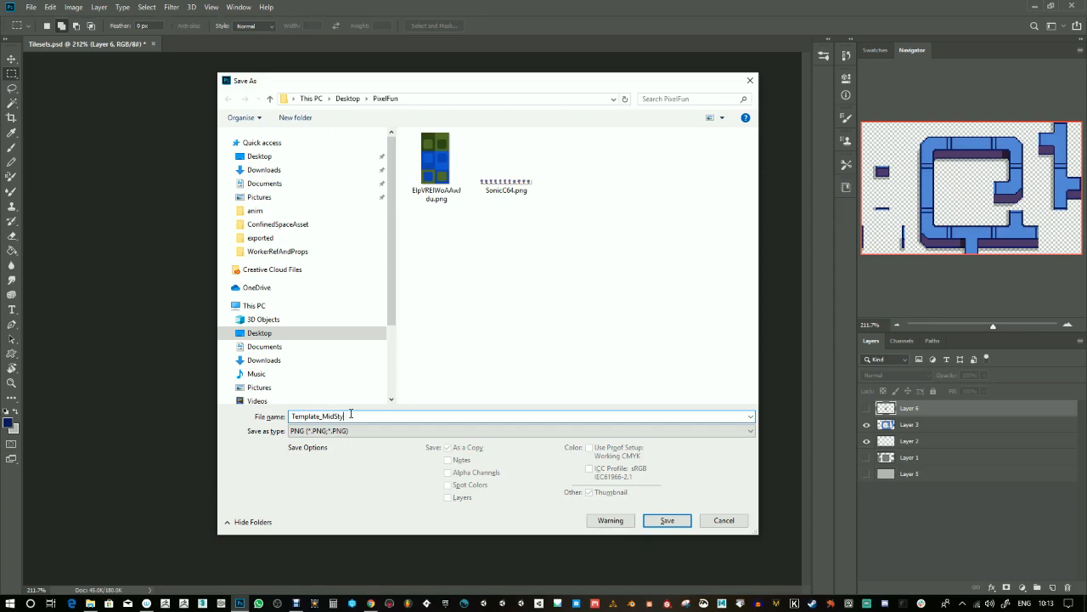
{"action": "type", "text": "le"}
{"action": "key", "text": "Return"}
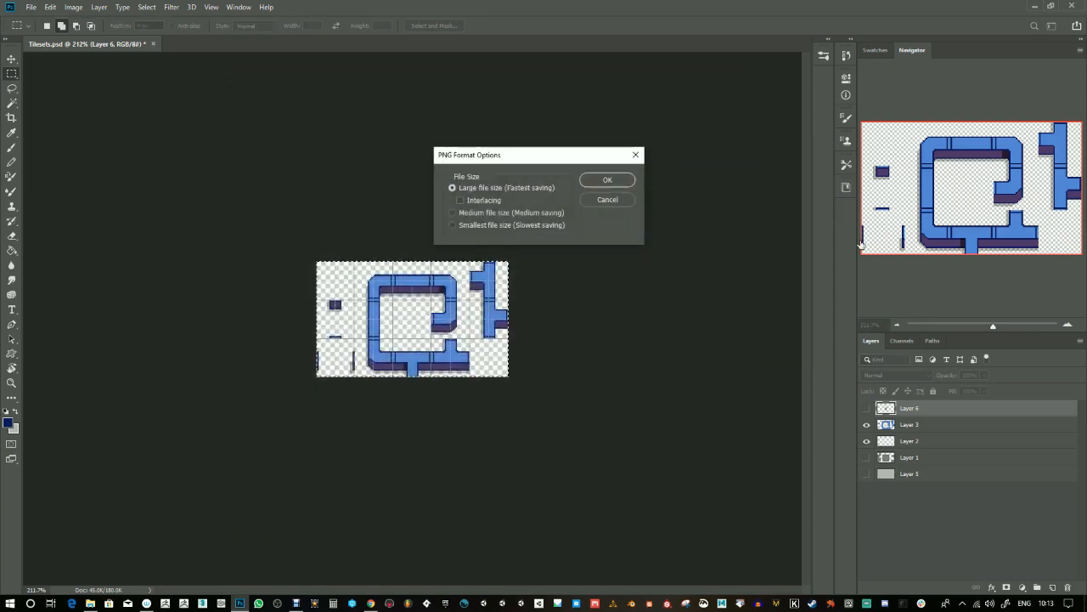
{"action": "left_click", "coordinate": [612, 181]}
{"action": "key", "text": "ctrl+z"}
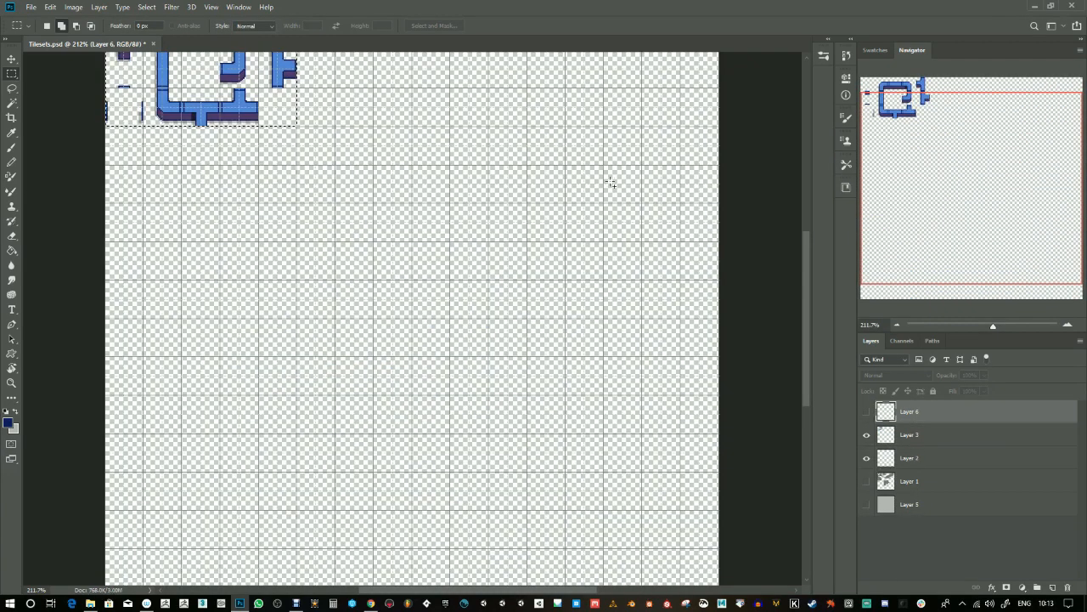
- Show Layer 1 and look over its grey tile shapes alongside the wall tiles
{"action": "left_click", "coordinate": [866, 481]}
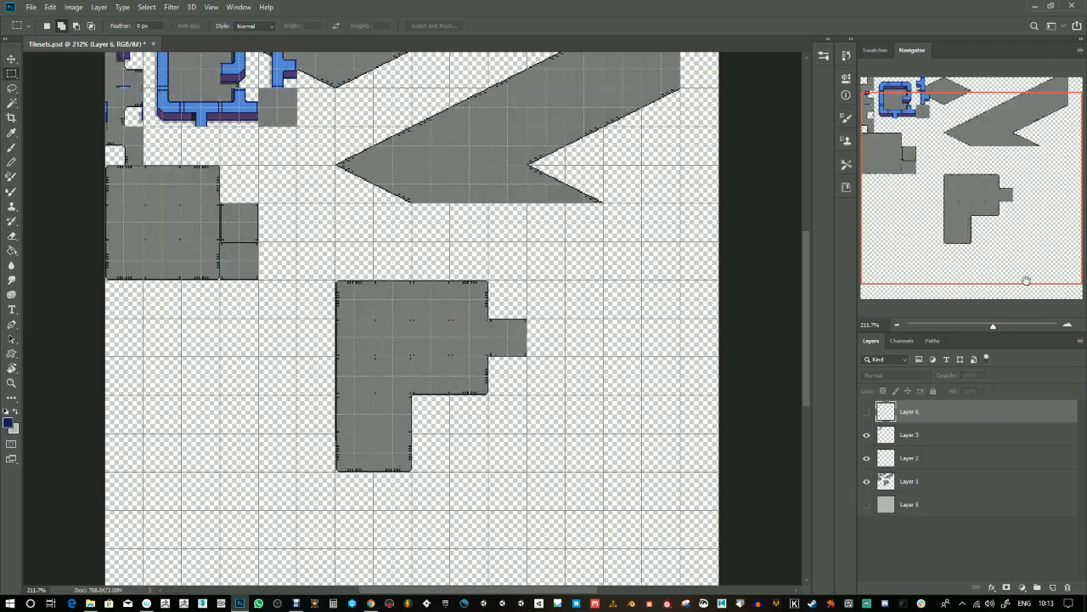
{"action": "left_click_drag", "start_coordinate": [971, 255], "coordinate": [895, 180]}
{"action": "left_click_drag", "start_coordinate": [333, 244], "coordinate": [370, 347]}
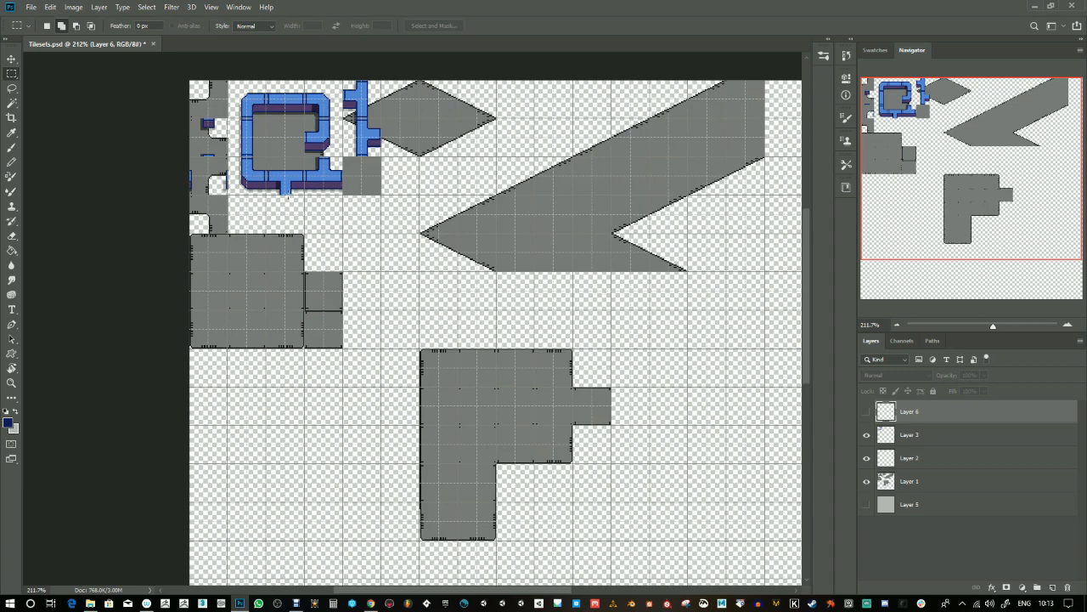
{"action": "left_click", "coordinate": [869, 413]}
{"action": "left_click", "coordinate": [868, 413]}
- Switch to GameMaker Studio 2 and open the recent project TestingPixelTiles
{"action": "left_click", "coordinate": [427, 603]}
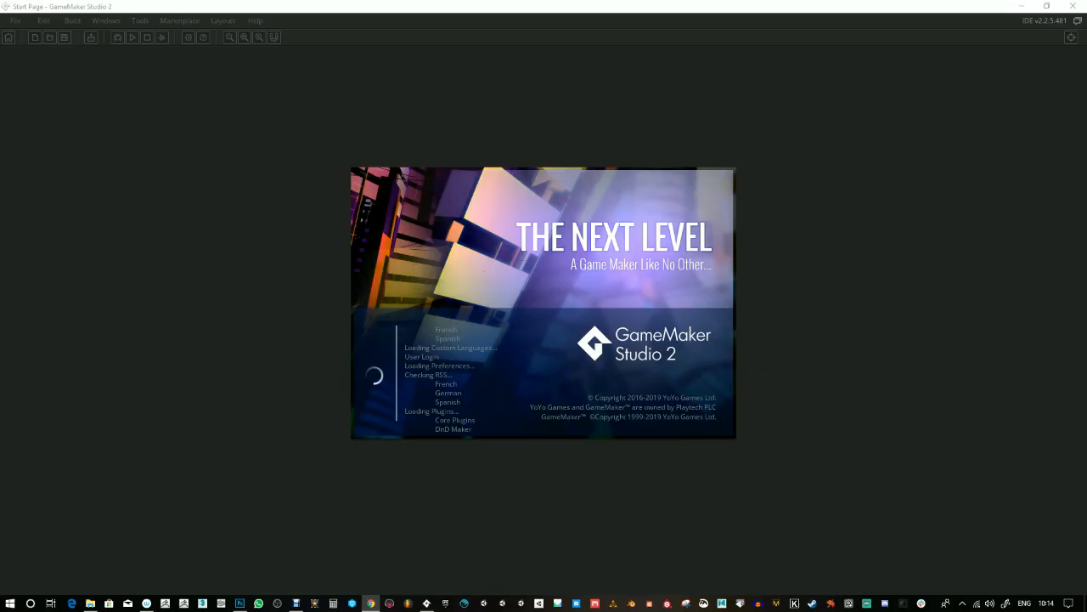
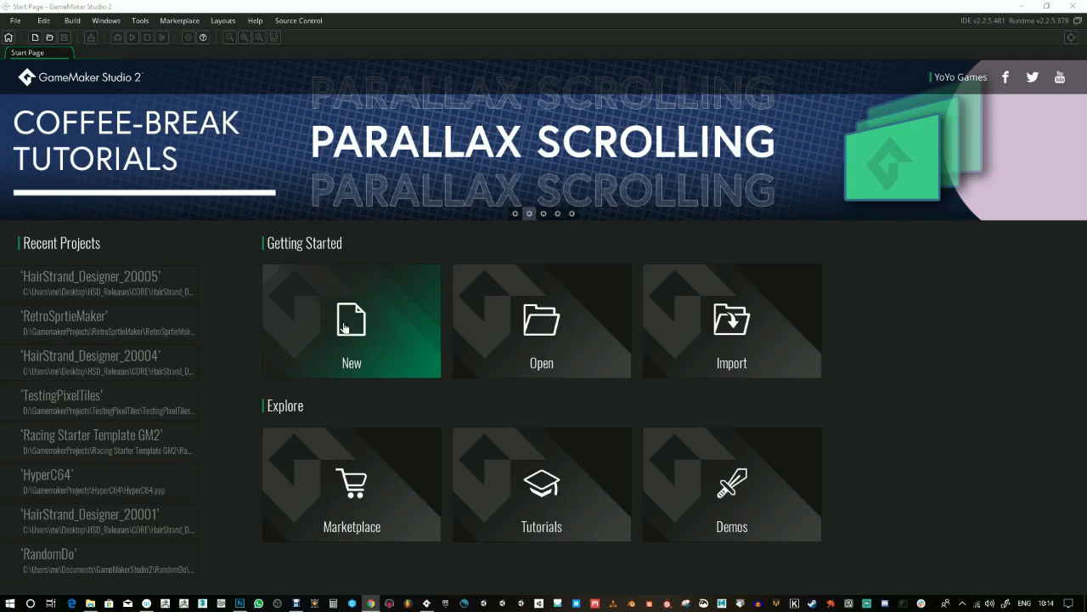
{"action": "left_click", "coordinate": [102, 408]}
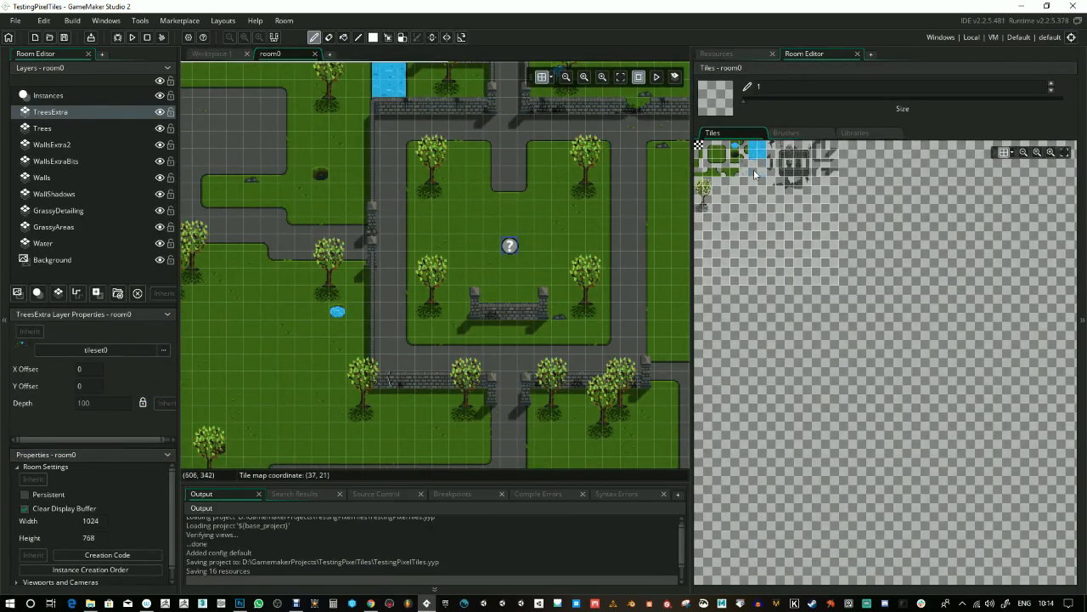
- Examine room0's tile-built layout and the grass, water, tree and wall tiles in its tileset
{"action": "left_click_drag", "start_coordinate": [559, 260], "coordinate": [574, 482]}
{"action": "left_click_drag", "start_coordinate": [427, 344], "coordinate": [590, 436]}
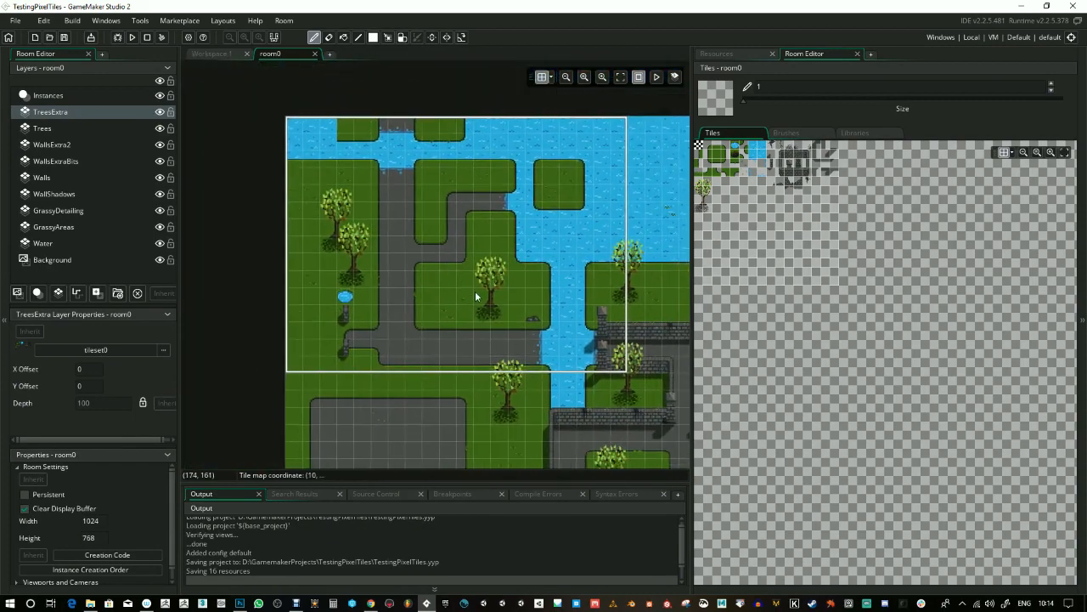
{"action": "scroll", "coordinate": [733, 153], "scroll_direction": "up", "scroll_amount": 4}
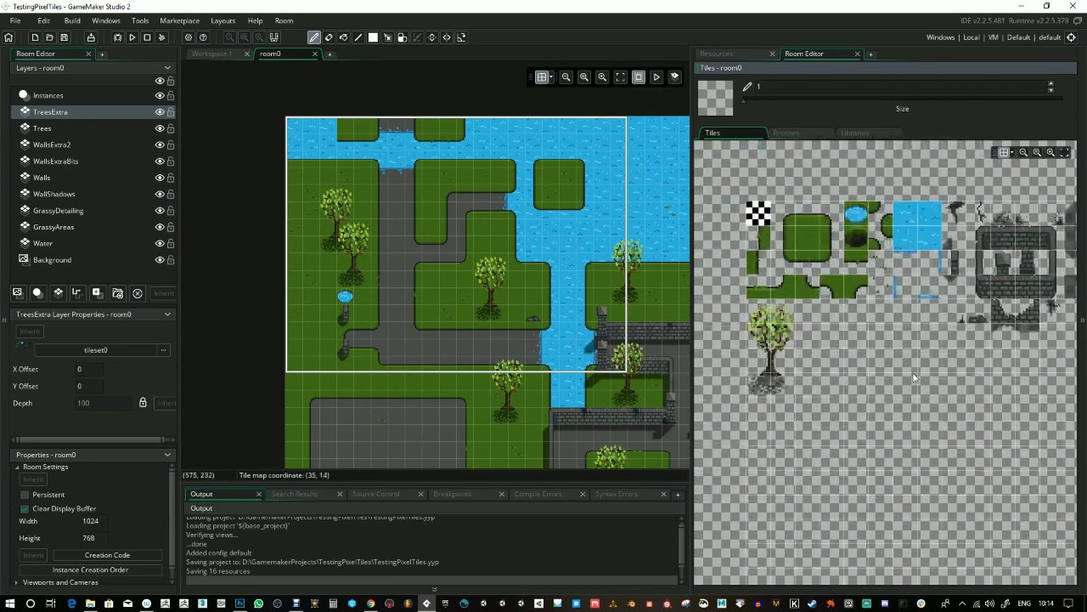
{"action": "scroll", "coordinate": [827, 240], "scroll_direction": "up", "scroll_amount": 4}
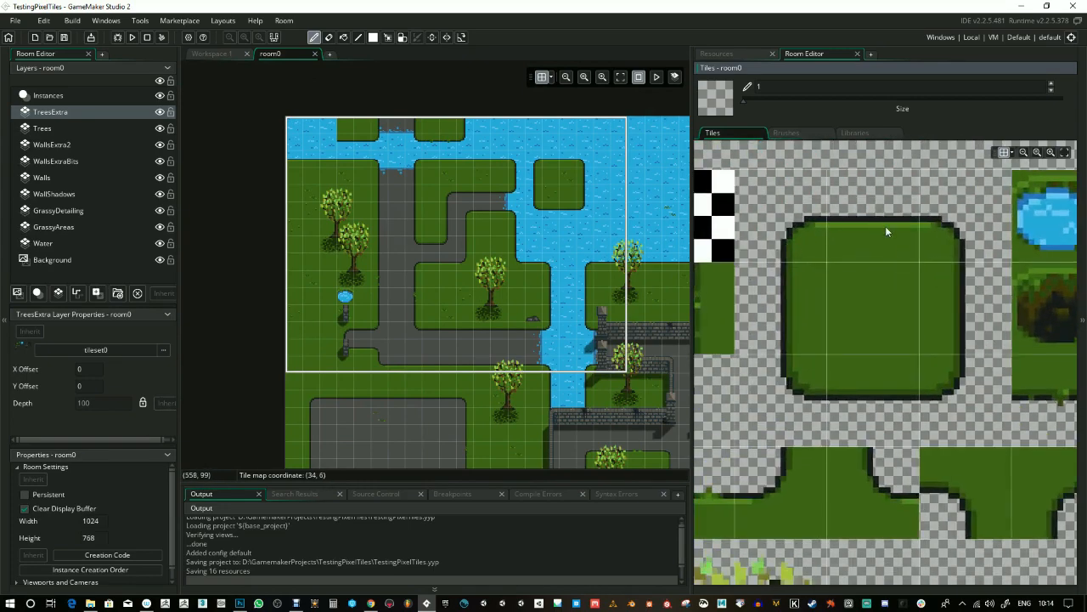
{"action": "scroll", "coordinate": [892, 233], "scroll_direction": "down", "scroll_amount": 2}
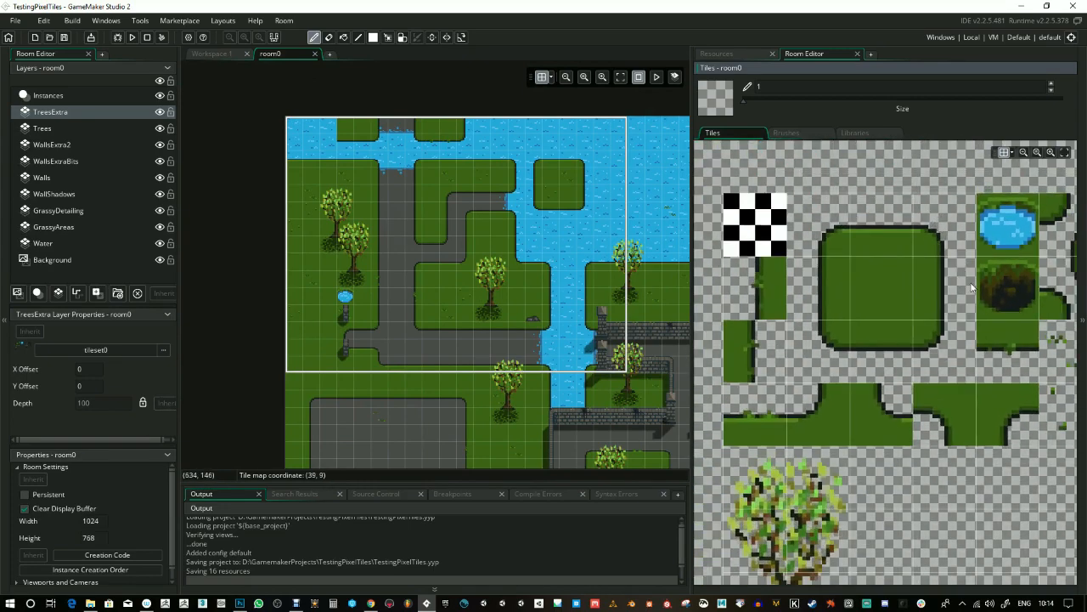
{"action": "scroll", "coordinate": [864, 419], "scroll_direction": "down", "scroll_amount": 2}
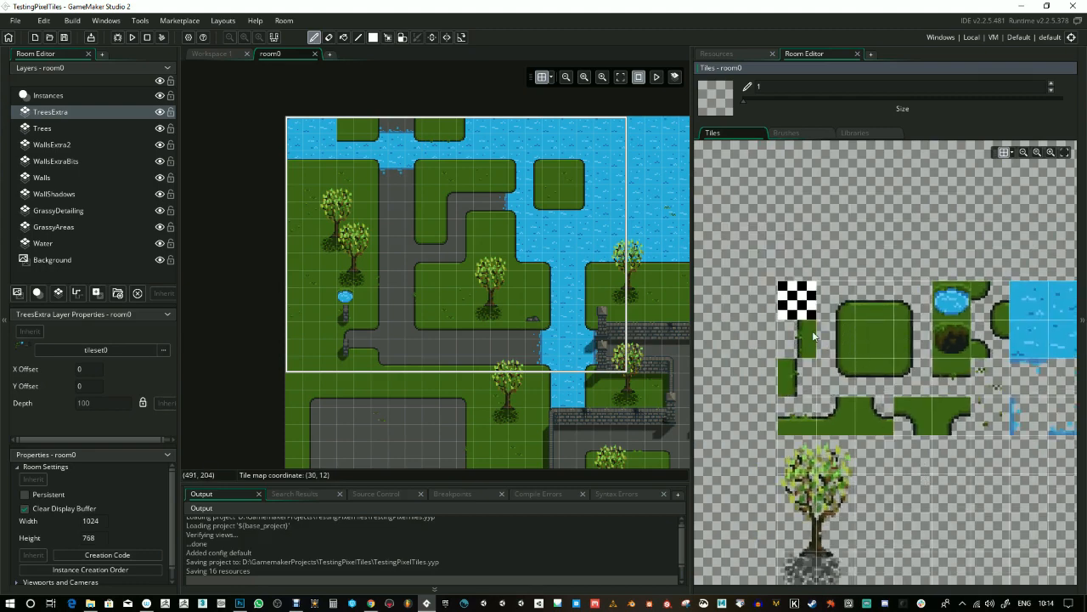
- Hide the TreesExtra, Trees, WallsExtra2, WallsExtraBits, Walls and WallShadows layers of room0
{"action": "left_click", "coordinate": [26, 113]}
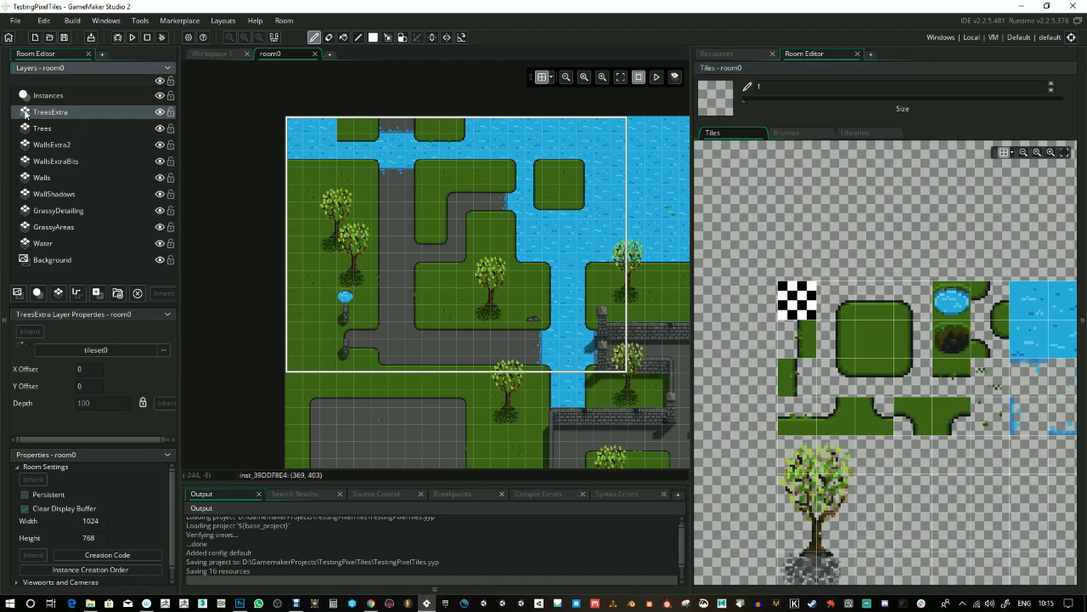
{"action": "left_click", "coordinate": [160, 111]}
{"action": "left_click", "coordinate": [160, 128]}
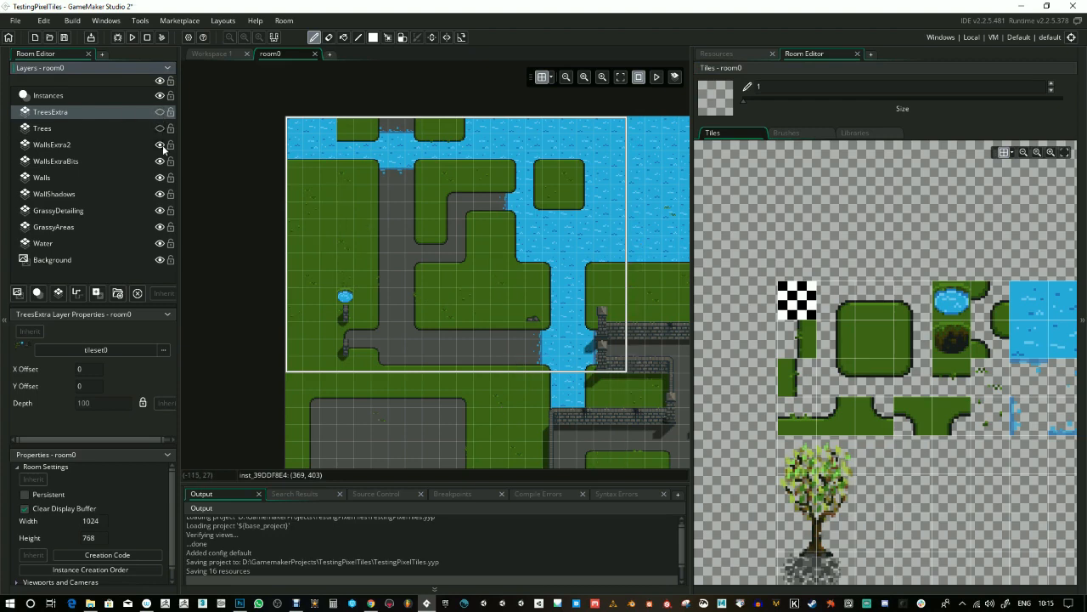
{"action": "left_click", "coordinate": [160, 160]}
{"action": "left_click", "coordinate": [160, 176]}
{"action": "left_click", "coordinate": [160, 194]}
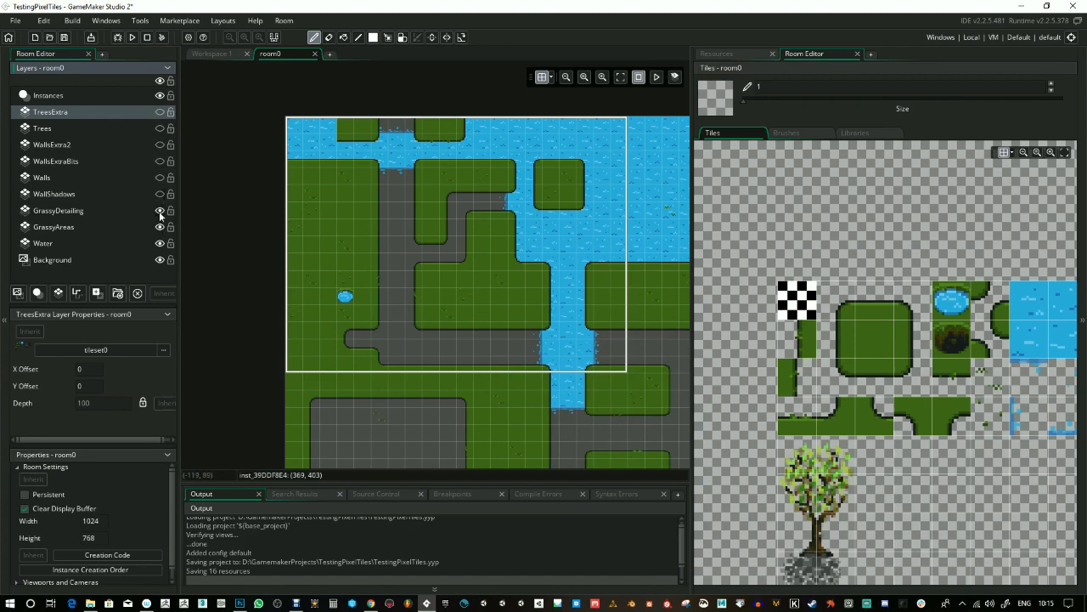
- Hide the GrassyDetailing and GrassyAreas layers, toggle the Water layer off and on, and look over the water tiles across the room
{"action": "left_click", "coordinate": [160, 210]}
{"action": "left_click", "coordinate": [160, 227]}
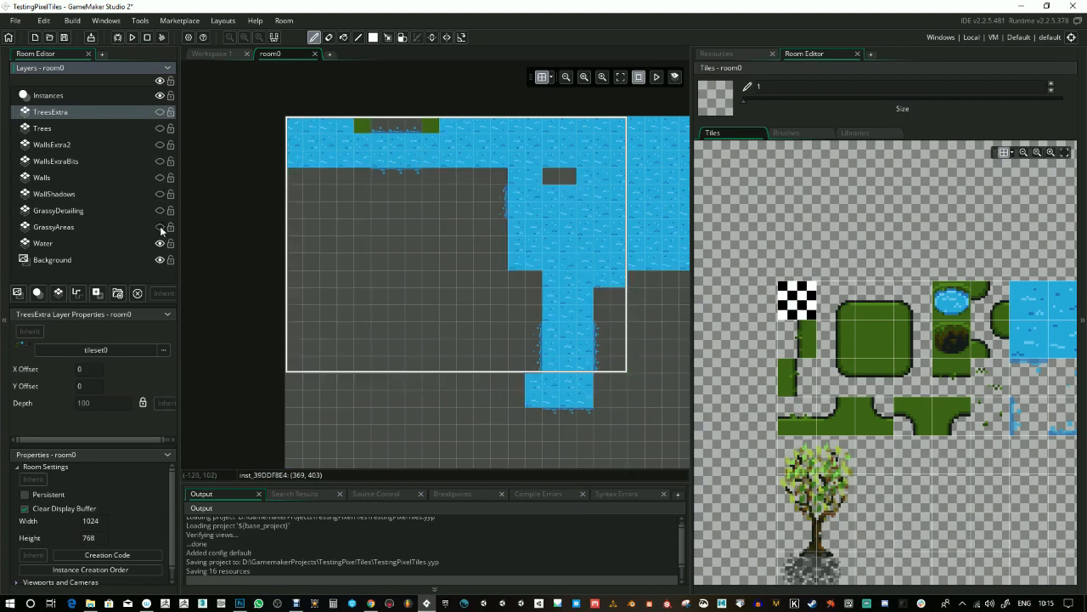
{"action": "left_click", "coordinate": [160, 246]}
{"action": "left_click", "coordinate": [161, 246]}
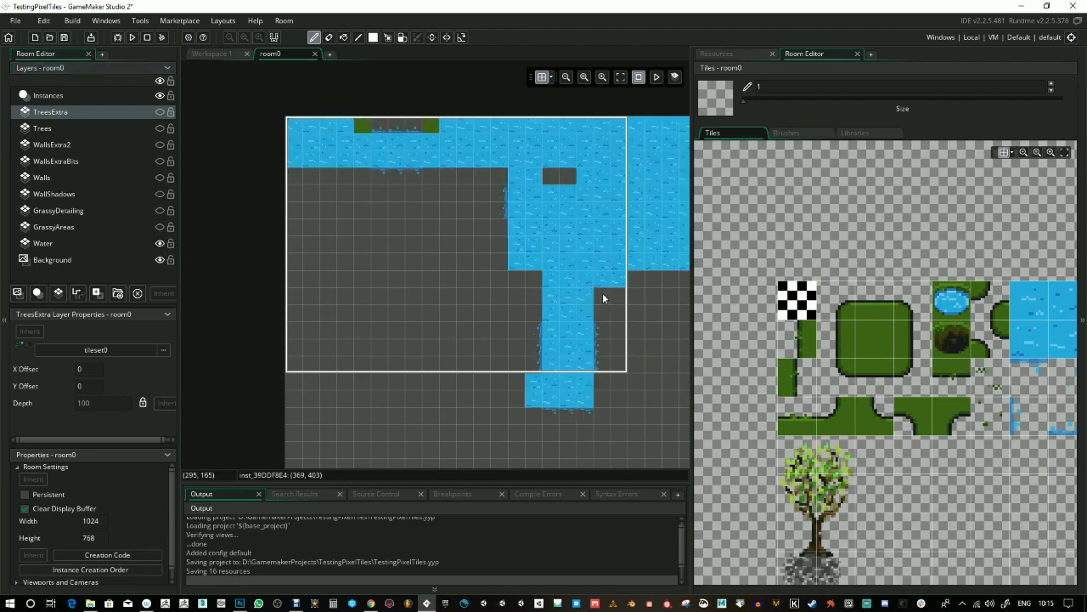
{"action": "mouse_move", "coordinate": [424, 327]}
{"action": "left_mouse_down"}
{"action": "mouse_move", "coordinate": [332, 250]}
{"action": "mouse_move", "coordinate": [274, 225]}
{"action": "left_mouse_up"}
{"action": "mouse_move", "coordinate": [476, 316]}
{"action": "left_mouse_down"}
{"action": "mouse_move", "coordinate": [324, 167]}
{"action": "mouse_move", "coordinate": [444, 447]}
{"action": "mouse_move", "coordinate": [263, 269]}
{"action": "mouse_move", "coordinate": [172, 62]}
{"action": "mouse_move", "coordinate": [307, 170]}
{"action": "mouse_move", "coordinate": [437, 204]}
{"action": "left_mouse_up"}
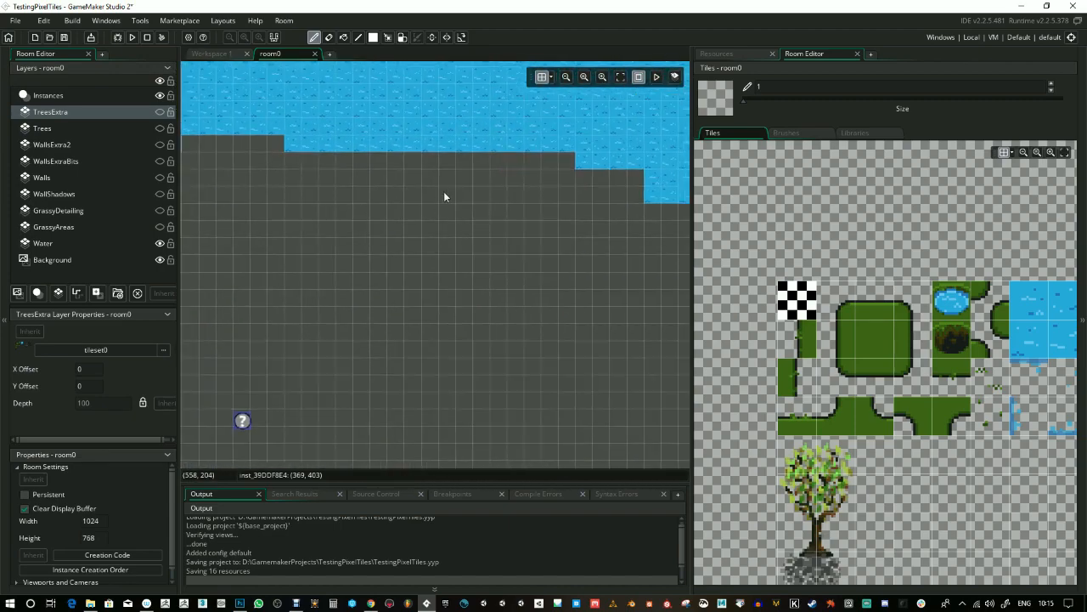
{"action": "left_click", "coordinate": [566, 77]}
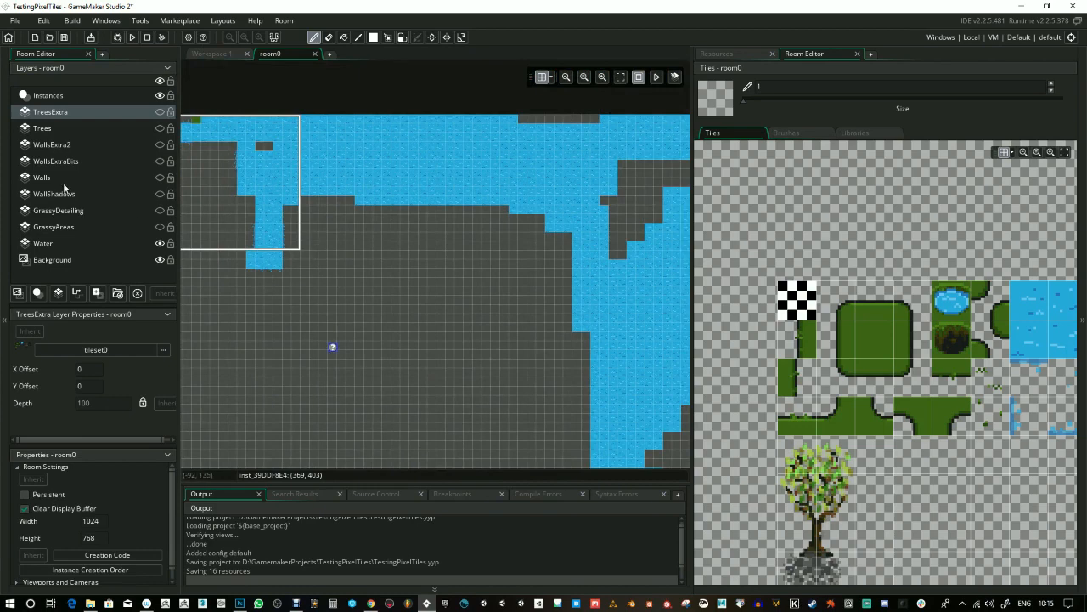
- Show the GrassyAreas and GrassyDetailing layers and inspect the grass and pond detail tiles up close
{"action": "left_click", "coordinate": [160, 226]}
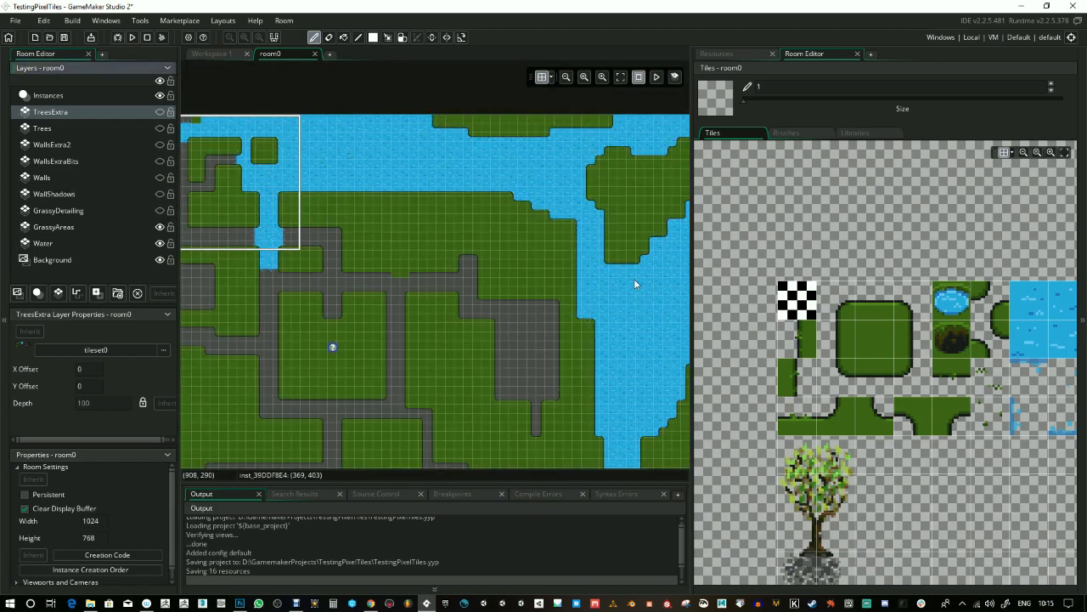
{"action": "left_click_drag", "start_coordinate": [379, 260], "coordinate": [458, 255]}
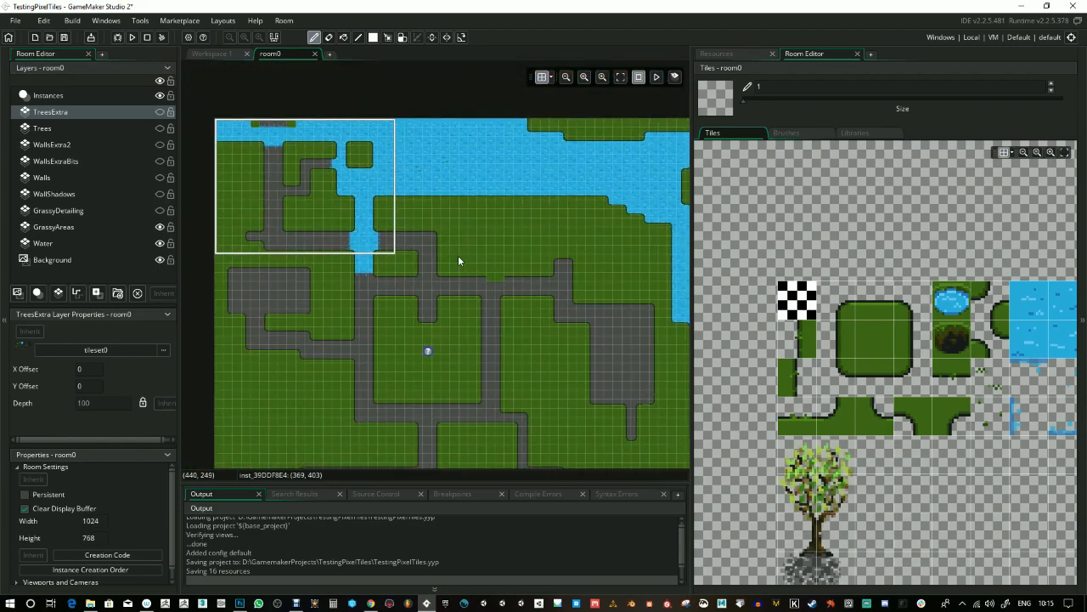
{"action": "left_click", "coordinate": [160, 211]}
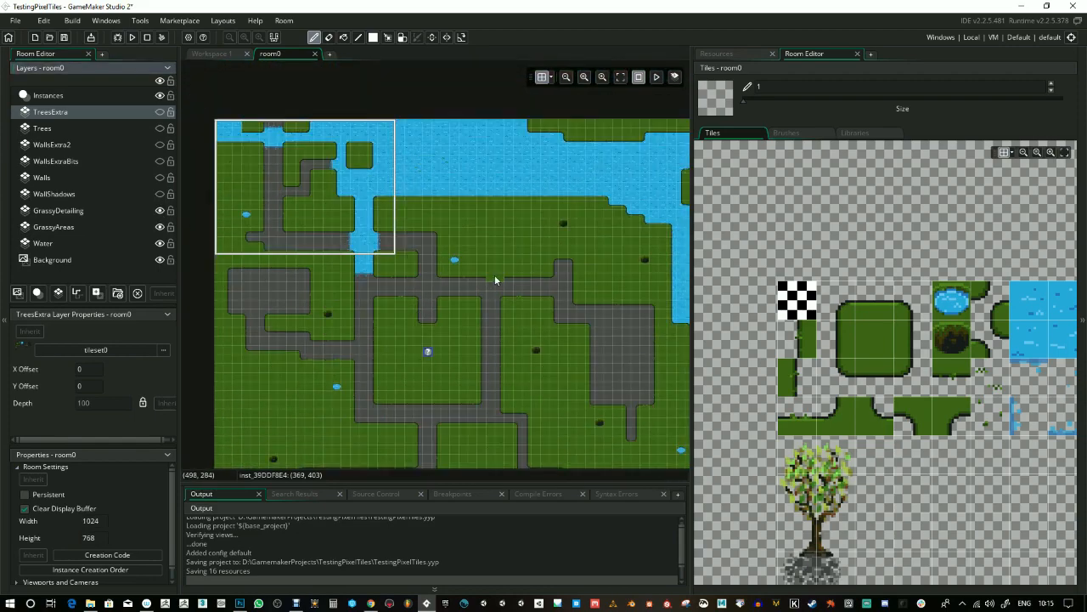
{"action": "scroll", "coordinate": [483, 246], "scroll_direction": "up", "scroll_amount": 5}
{"action": "scroll", "coordinate": [462, 236], "scroll_direction": "up", "scroll_amount": 3}
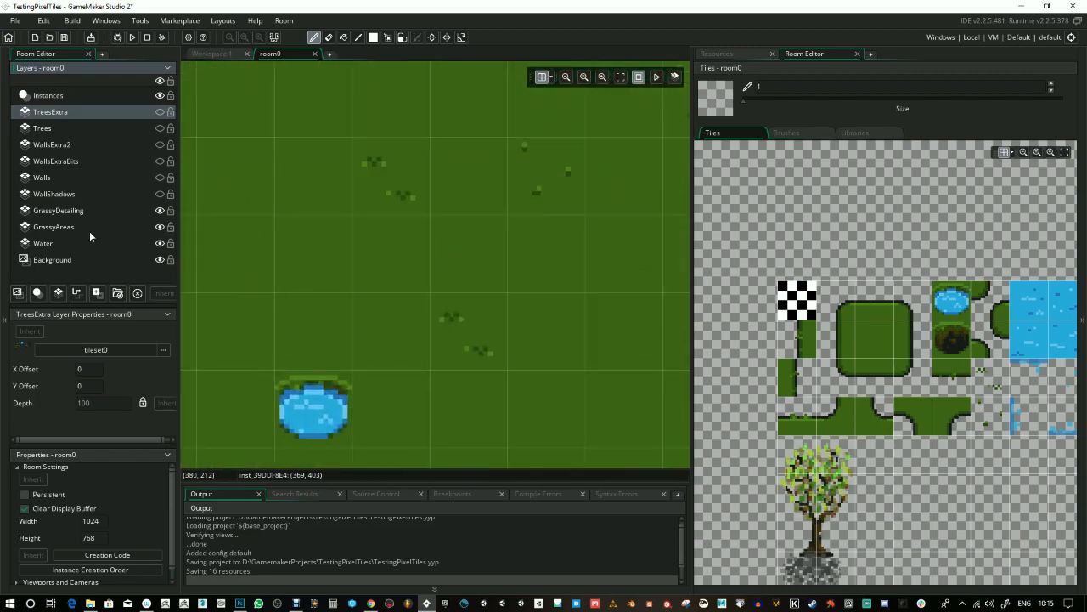
- Toggle the GrassyDetailing and GrassyAreas layers to compare them, hide the Water layer, and select GrassyDetailing
{"action": "left_click", "coordinate": [159, 210]}
{"action": "left_click", "coordinate": [159, 210]}
{"action": "left_click", "coordinate": [159, 227]}
{"action": "left_click", "coordinate": [152, 243]}
{"action": "left_click", "coordinate": [159, 227]}
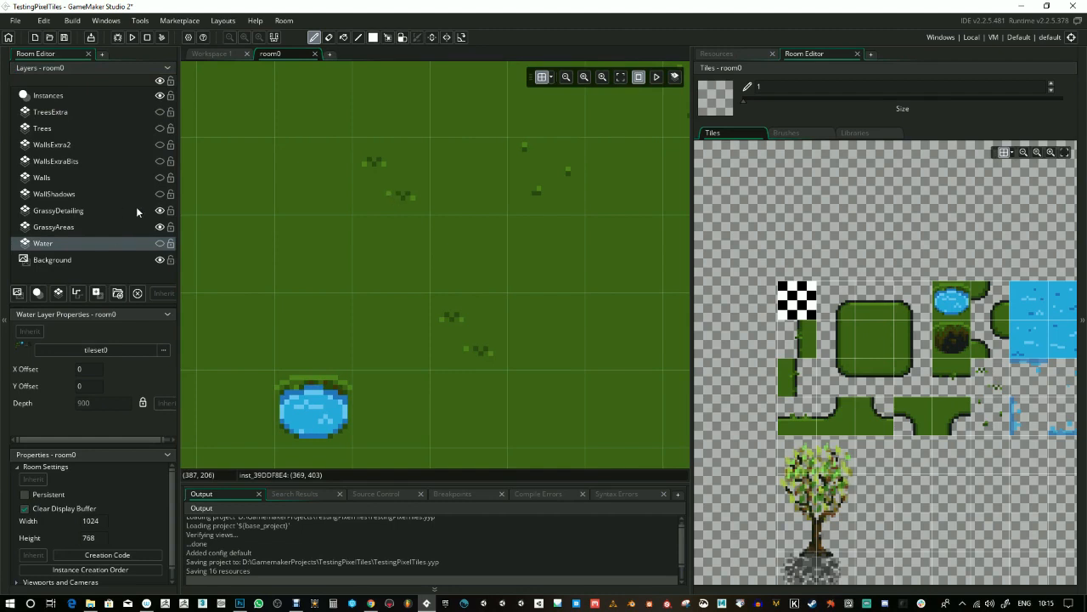
{"action": "left_click", "coordinate": [95, 211]}
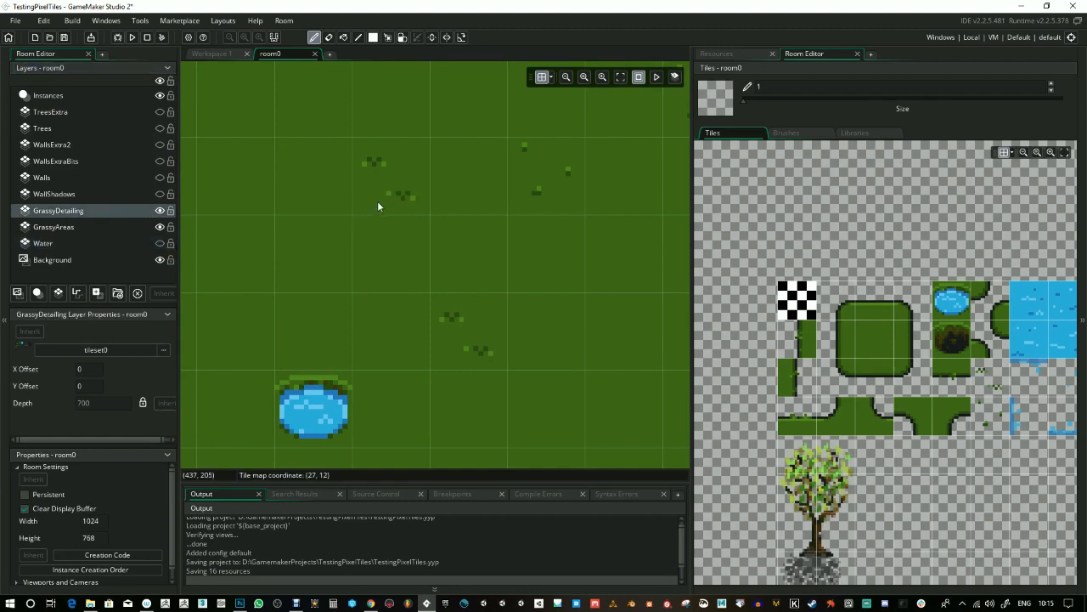
- Show the WallShadows layer followed by the Walls layer, and examine how the shadows and walls line up on the paths
{"action": "scroll", "coordinate": [378, 201], "scroll_direction": "down", "scroll_amount": 5}
{"action": "left_click", "coordinate": [118, 194]}
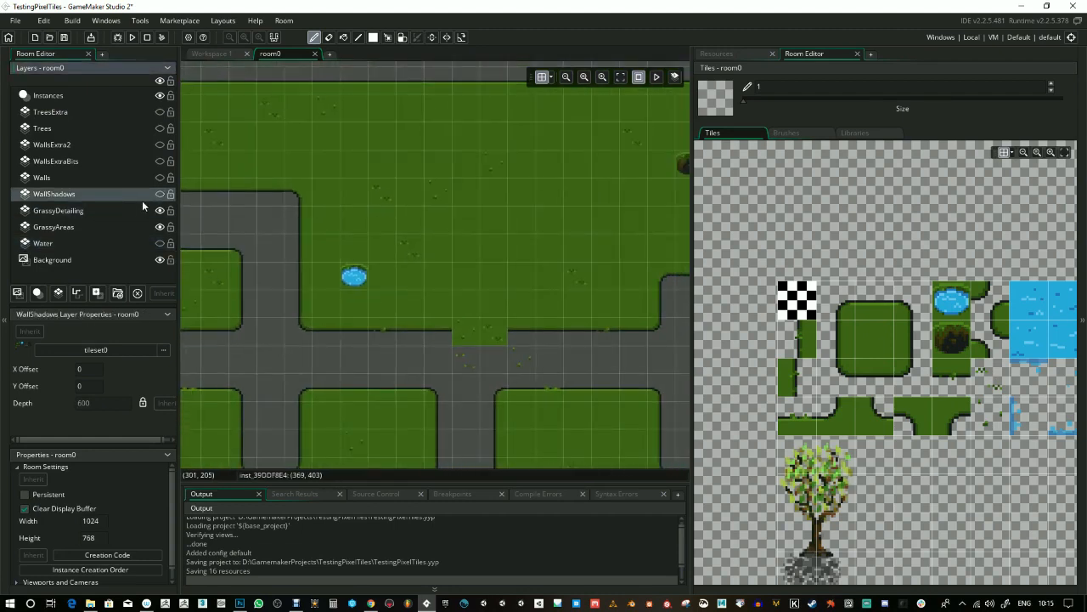
{"action": "left_click_drag", "start_coordinate": [524, 267], "coordinate": [614, 324]}
{"action": "scroll", "coordinate": [563, 312], "scroll_direction": "down", "scroll_amount": 1}
{"action": "scroll", "coordinate": [562, 311], "scroll_direction": "down", "scroll_amount": 4}
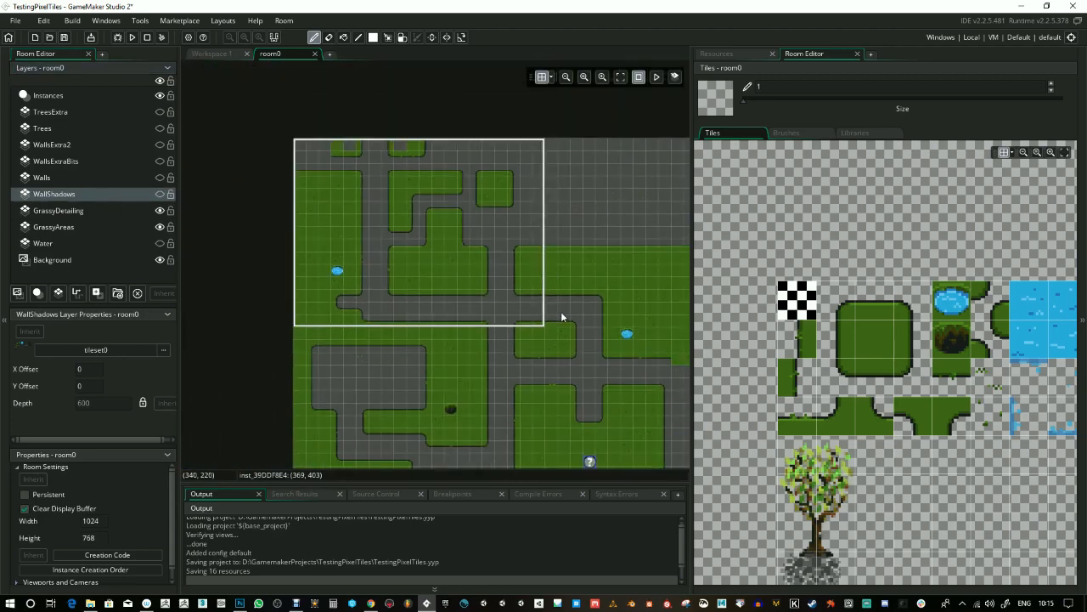
{"action": "left_click", "coordinate": [158, 193]}
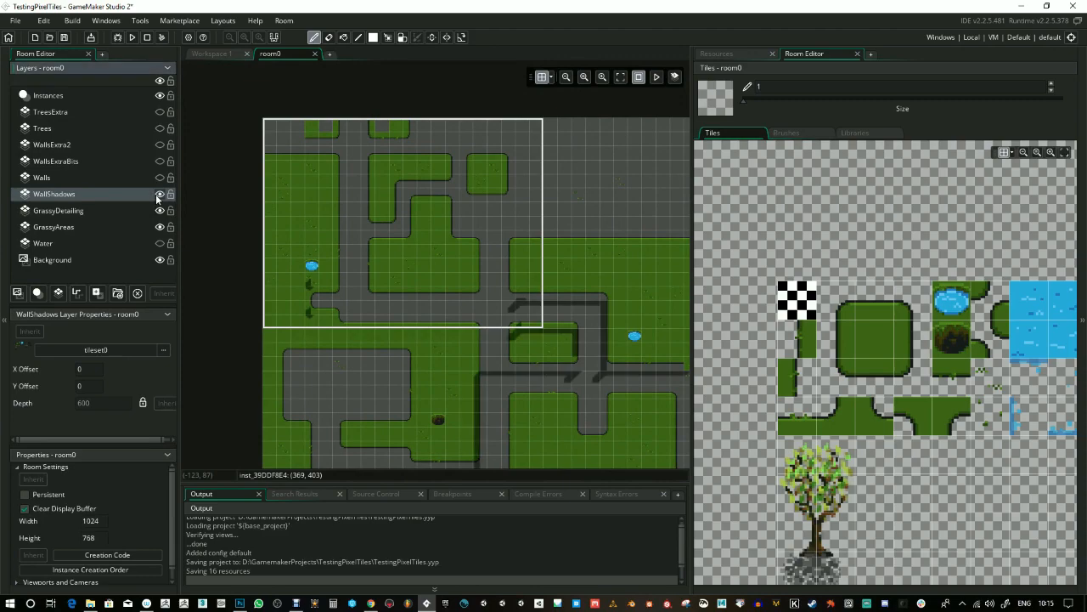
{"action": "left_click_drag", "start_coordinate": [578, 352], "coordinate": [435, 107]}
{"action": "left_click_drag", "start_coordinate": [546, 235], "coordinate": [502, 267]}
{"action": "left_click", "coordinate": [159, 176]}
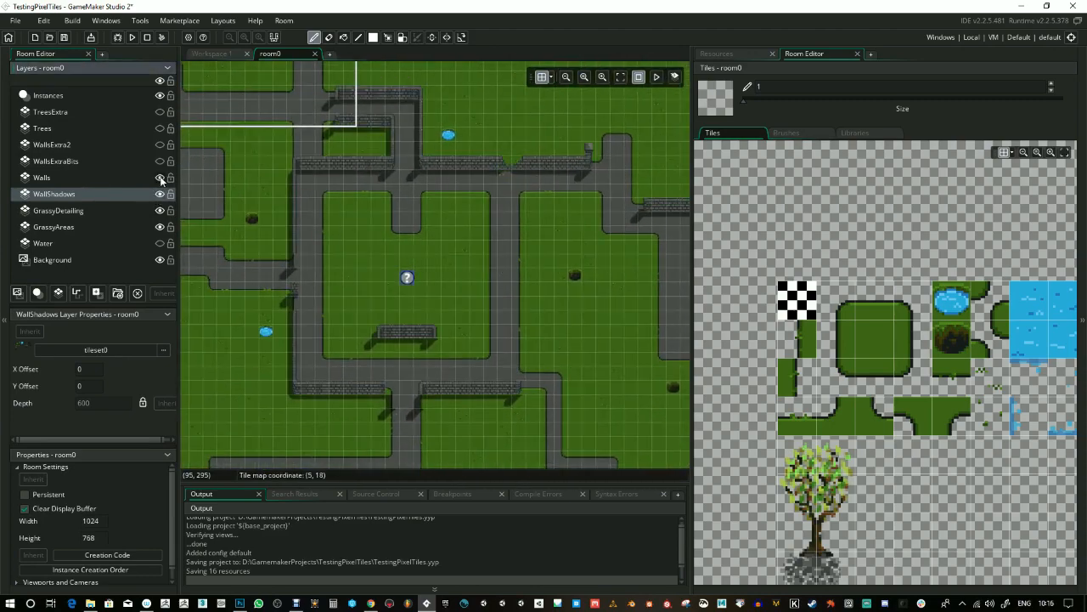
{"action": "left_click_drag", "start_coordinate": [391, 303], "coordinate": [469, 354]}
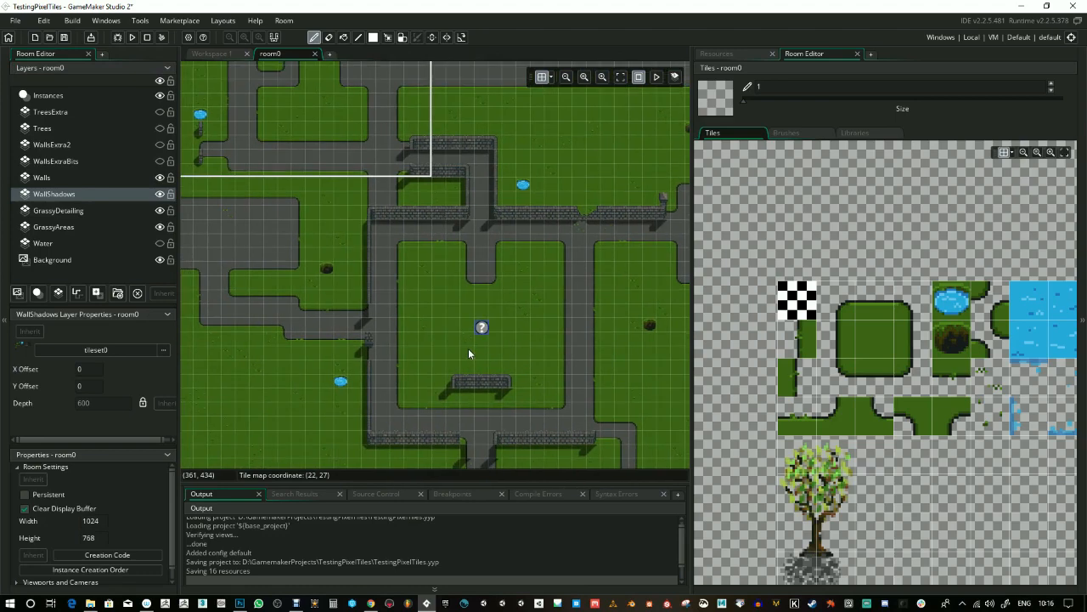
- Show the WallsExtraBits and WallsExtra2 layers and inspect the added wall details up close
{"action": "left_click", "coordinate": [160, 160]}
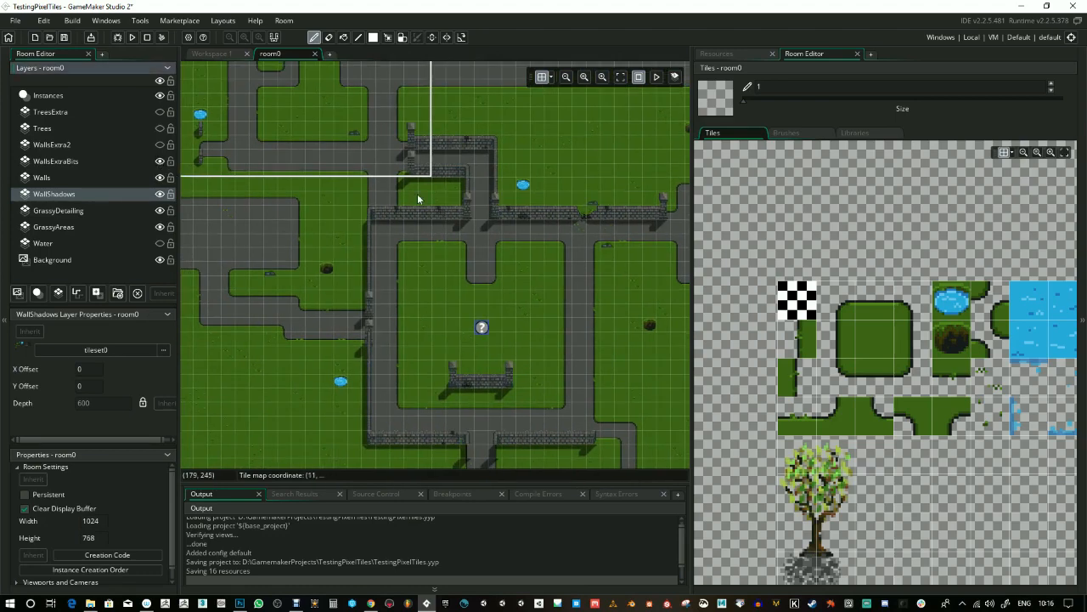
{"action": "scroll", "coordinate": [497, 205], "scroll_direction": "up", "scroll_amount": 2}
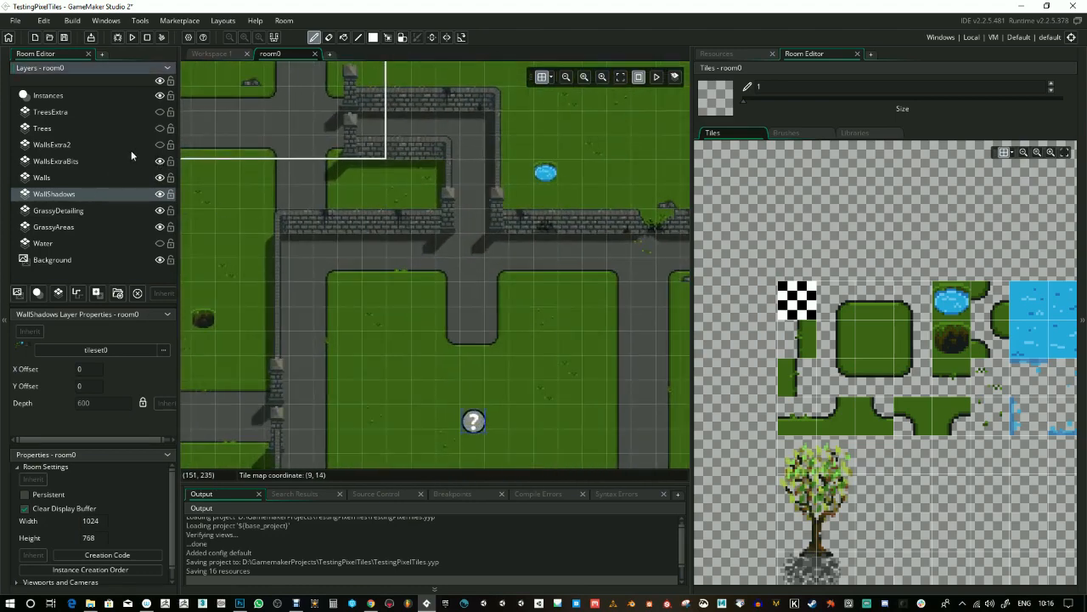
{"action": "left_click", "coordinate": [159, 144]}
{"action": "left_click_drag", "start_coordinate": [556, 263], "coordinate": [509, 274]}
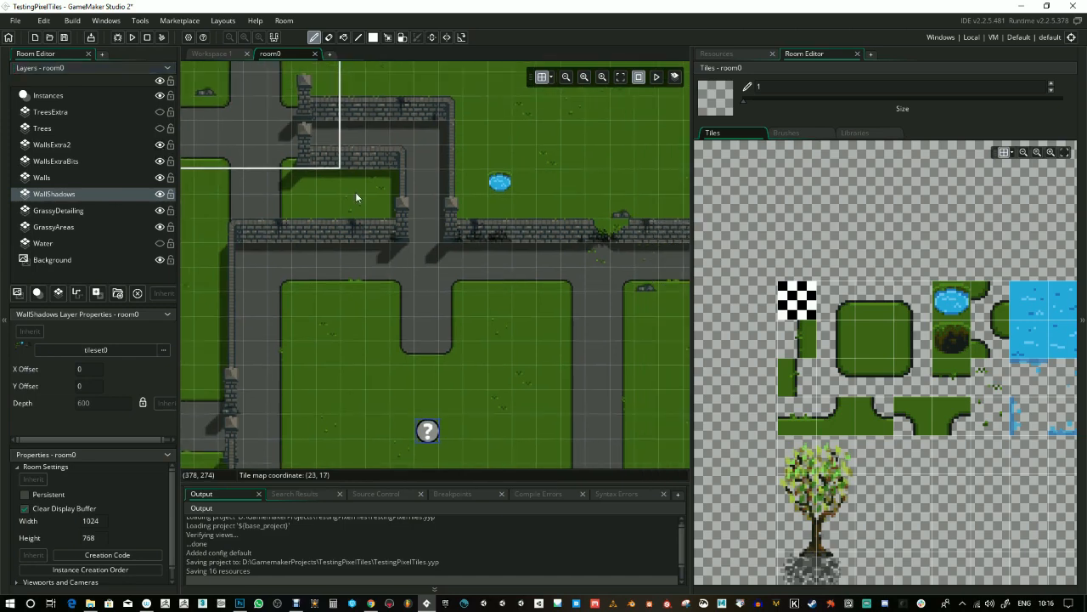
{"action": "left_click", "coordinate": [93, 149]}
{"action": "scroll", "coordinate": [469, 235], "scroll_direction": "up", "scroll_amount": 2}
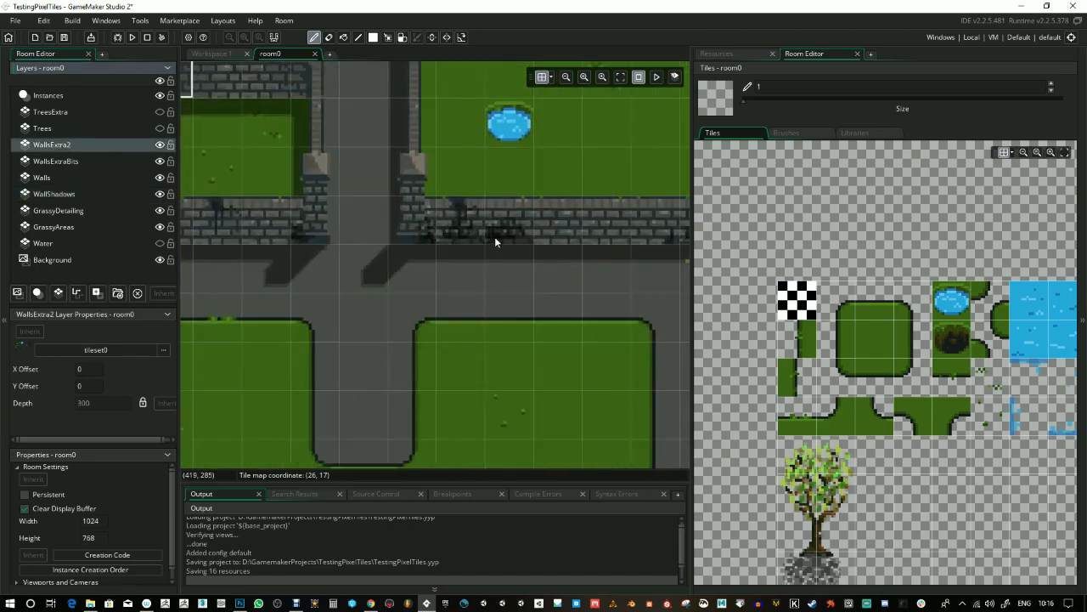
- Toggle the WallsExtraBits and WallsExtra2 layers off and on to compare what each adds to the walls
{"action": "left_click", "coordinate": [161, 159]}
{"action": "left_click", "coordinate": [160, 160]}
{"action": "left_click", "coordinate": [161, 160]}
{"action": "left_click", "coordinate": [161, 160]}
{"action": "left_click", "coordinate": [160, 146]}
{"action": "left_click", "coordinate": [160, 145]}
- Select and show the Trees layer, and look over the trees placed around the room
{"action": "left_click", "coordinate": [72, 132]}
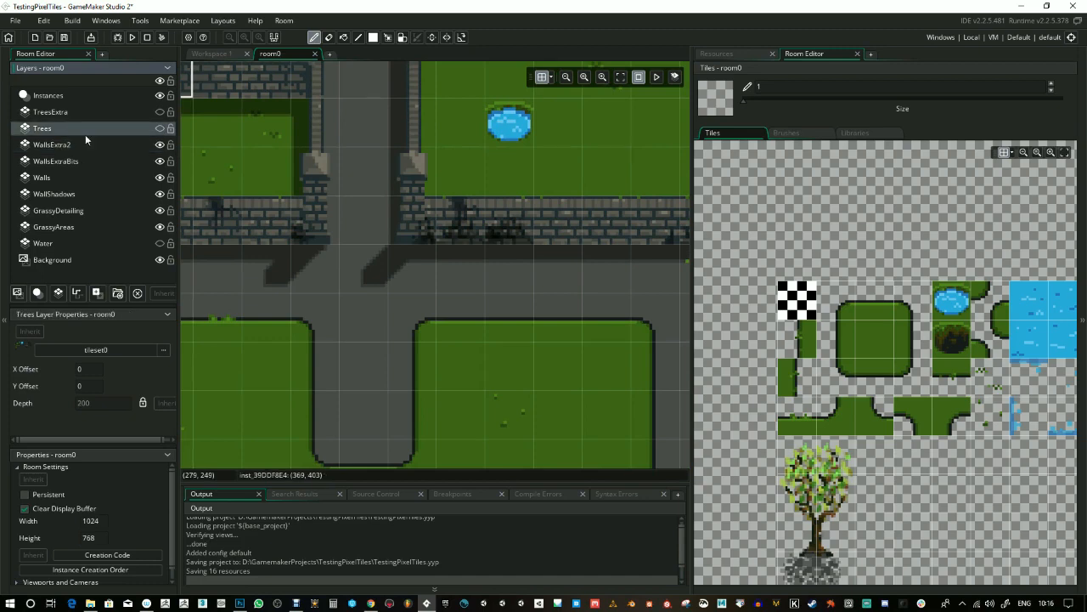
{"action": "scroll", "coordinate": [439, 275], "scroll_direction": "down", "scroll_amount": 4}
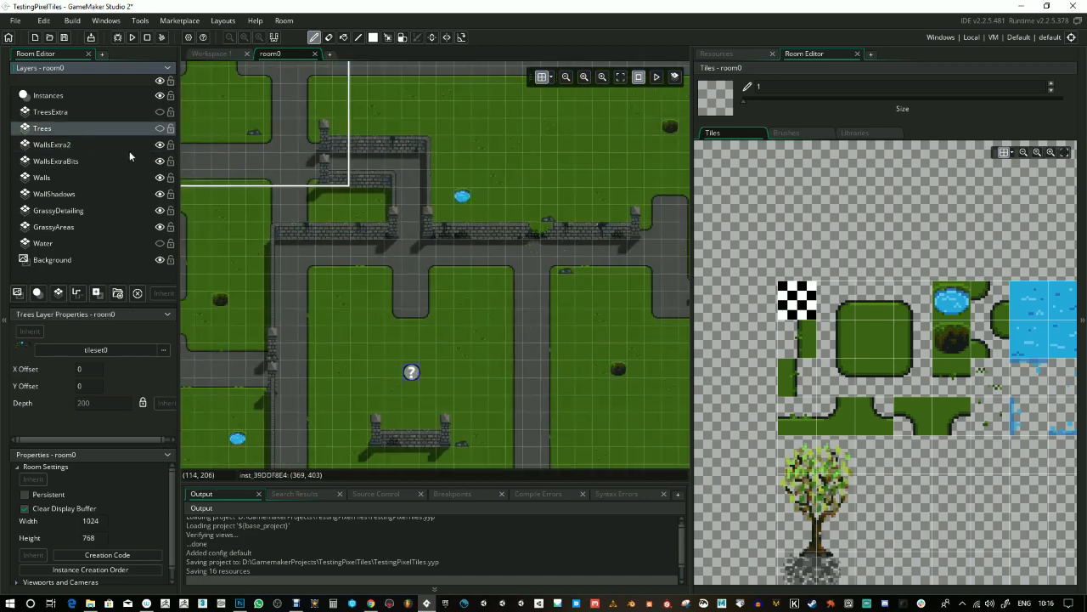
{"action": "left_click", "coordinate": [159, 129]}
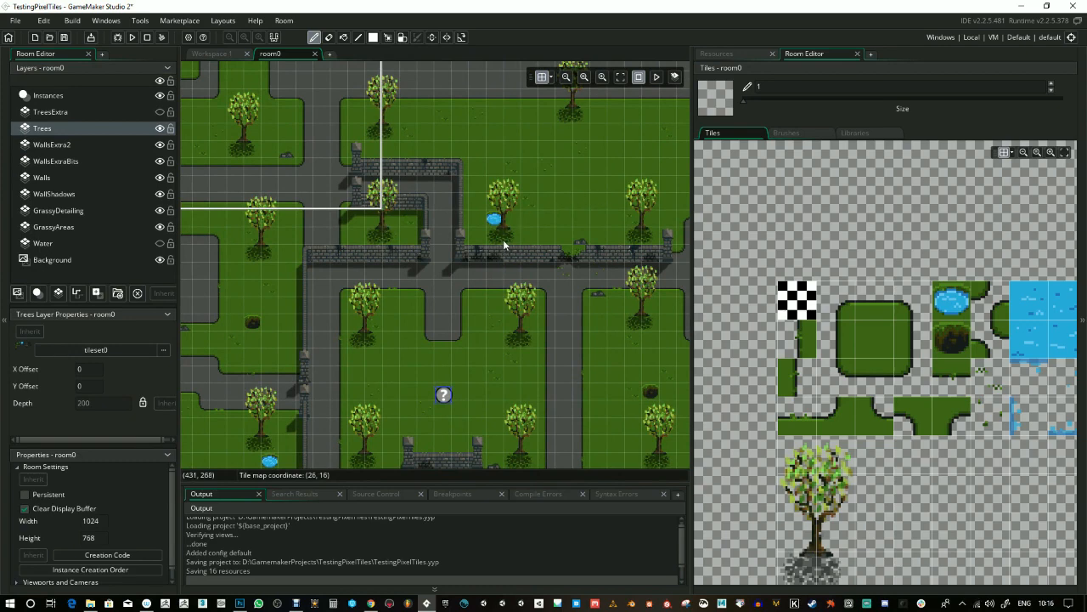
{"action": "left_click_drag", "start_coordinate": [350, 99], "coordinate": [445, 151]}
{"action": "left_click_drag", "start_coordinate": [333, 257], "coordinate": [481, 311]}
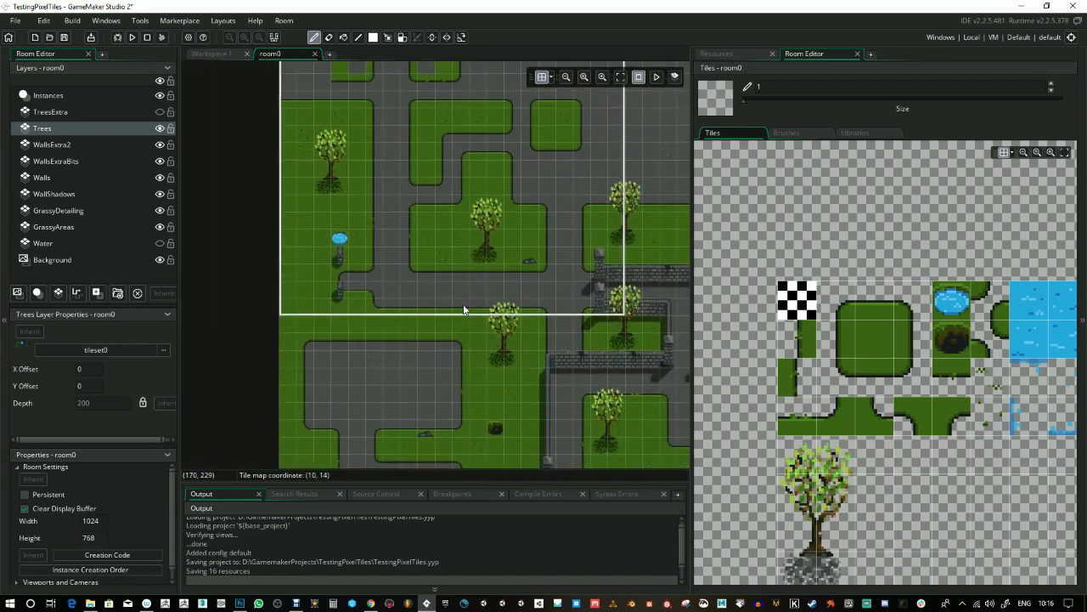
- Show the TreesExtra layer, toggling it off and on to compare the overlapping trees
{"action": "left_click", "coordinate": [159, 112]}
{"action": "left_click", "coordinate": [161, 116]}
{"action": "left_click", "coordinate": [161, 116]}
{"action": "left_click", "coordinate": [160, 115]}
{"action": "left_click", "coordinate": [161, 115]}
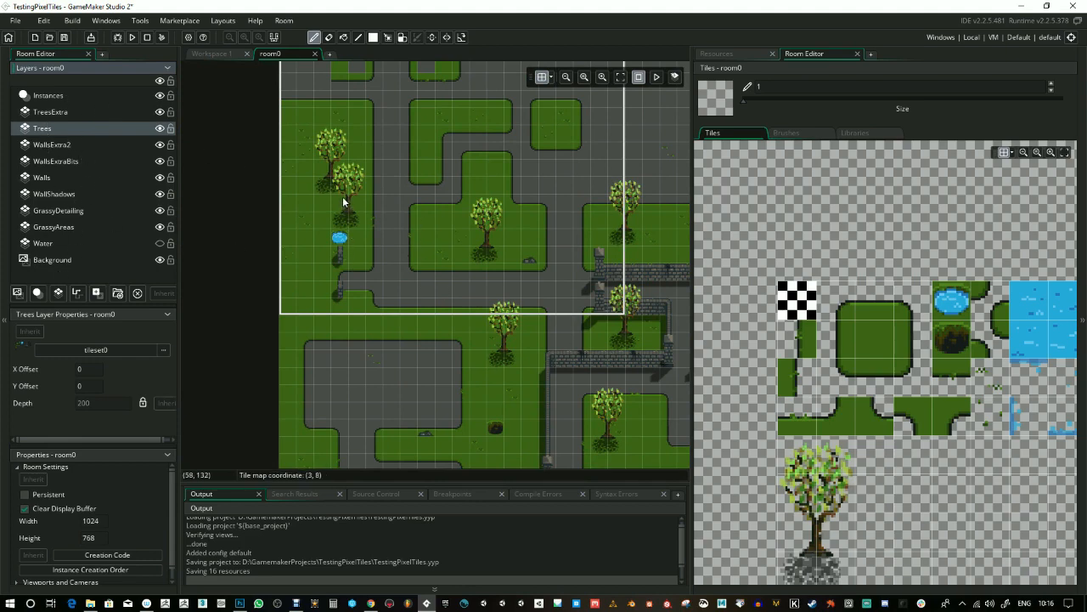
- Select the TreesExtra layer and check its overlapping tree by the lower wall with the layer hidden and shown
{"action": "left_click", "coordinate": [49, 115]}
{"action": "left_click_drag", "start_coordinate": [520, 340], "coordinate": [372, 179]}
{"action": "left_click_drag", "start_coordinate": [476, 323], "coordinate": [419, 176]}
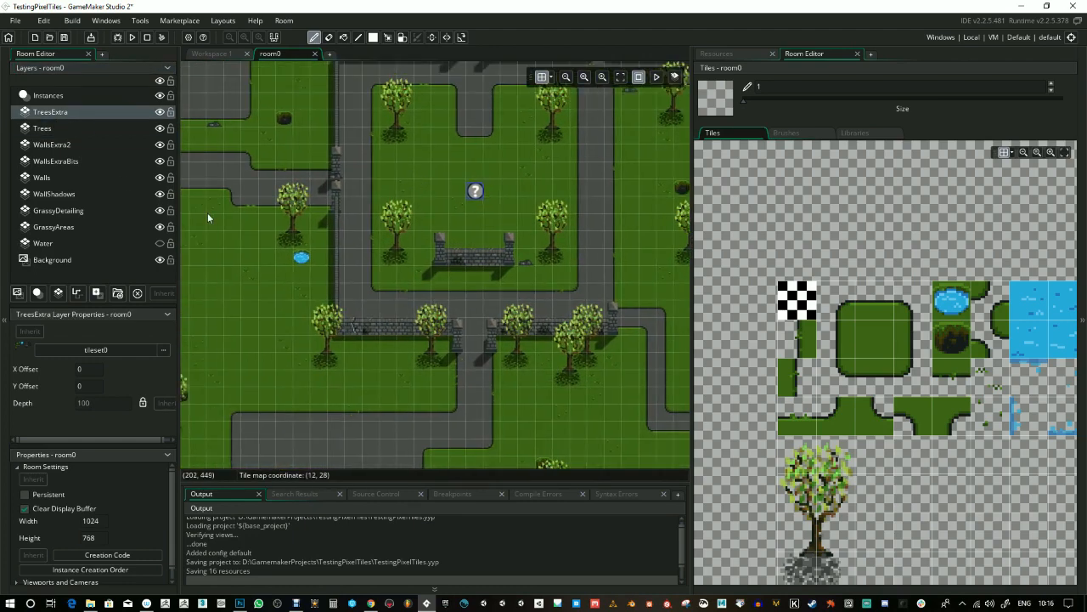
{"action": "left_click", "coordinate": [160, 111]}
{"action": "left_click", "coordinate": [159, 111]}
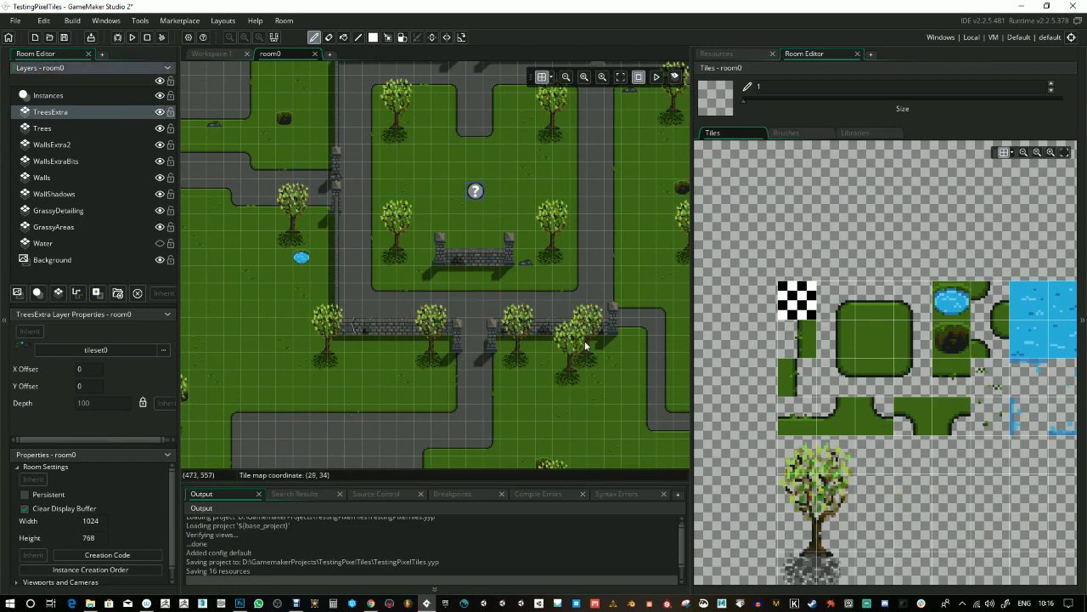
{"action": "left_click_drag", "start_coordinate": [533, 332], "coordinate": [612, 414]}
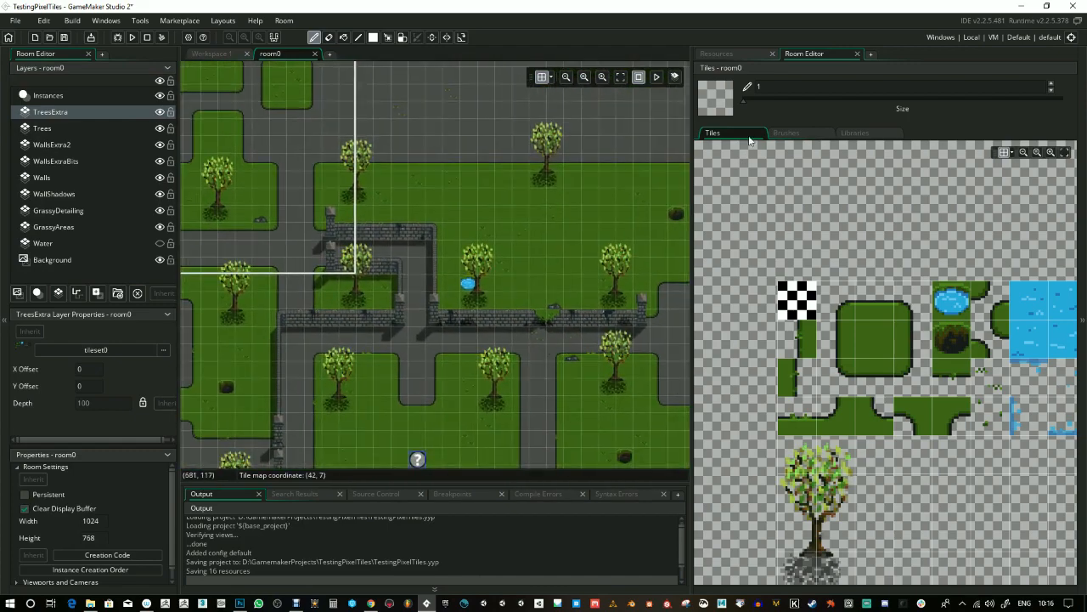
- Create a new sprite in the Sprites group of the project's resources
{"action": "left_click", "coordinate": [746, 53]}
{"action": "left_click", "coordinate": [700, 120]}
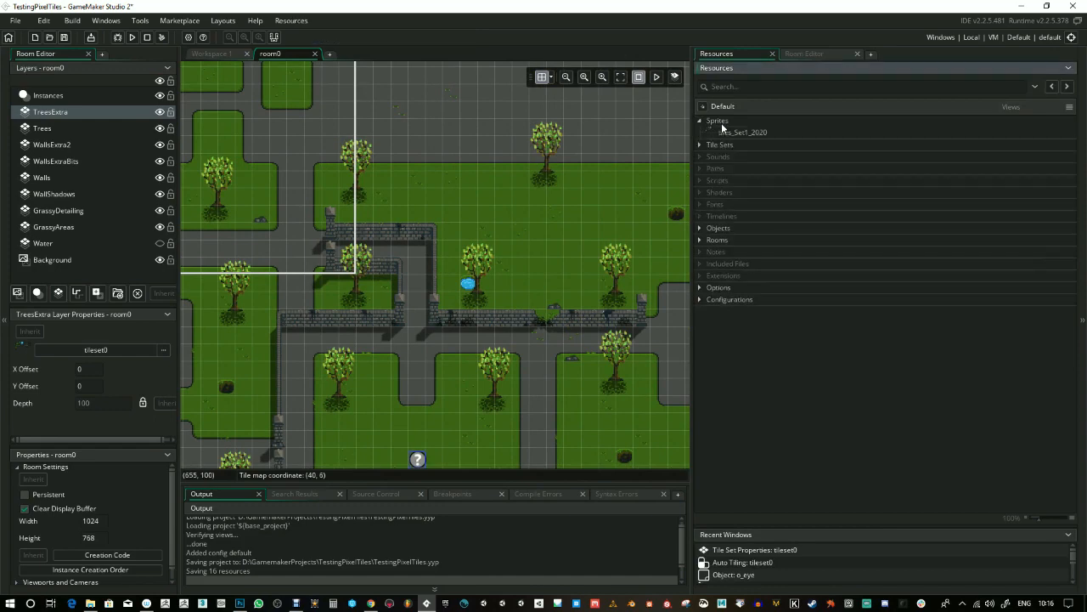
{"action": "right_click", "coordinate": [723, 122]}
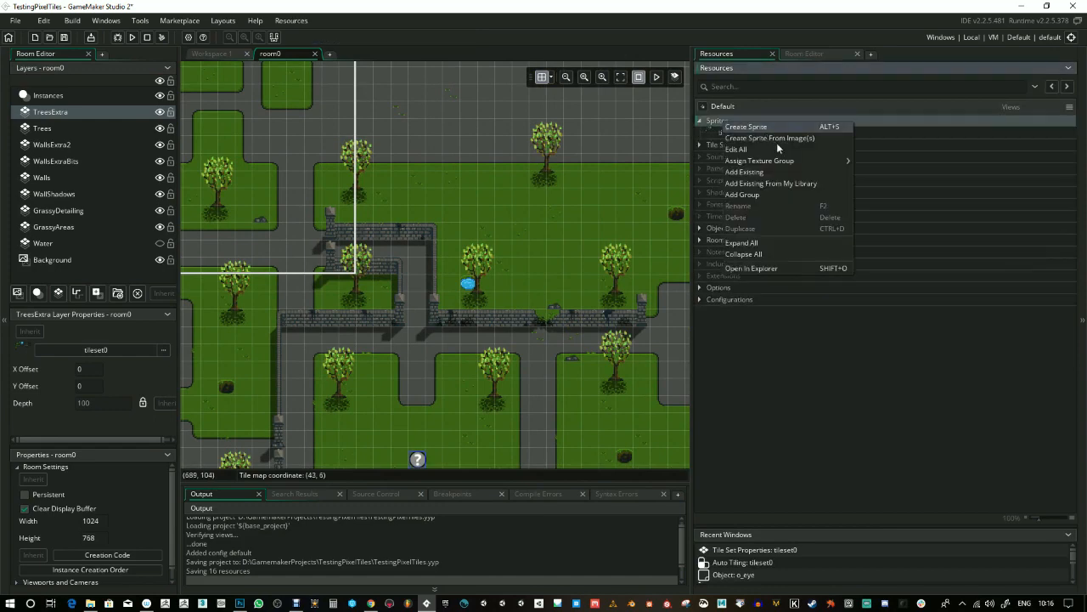
{"action": "left_click", "coordinate": [775, 140]}
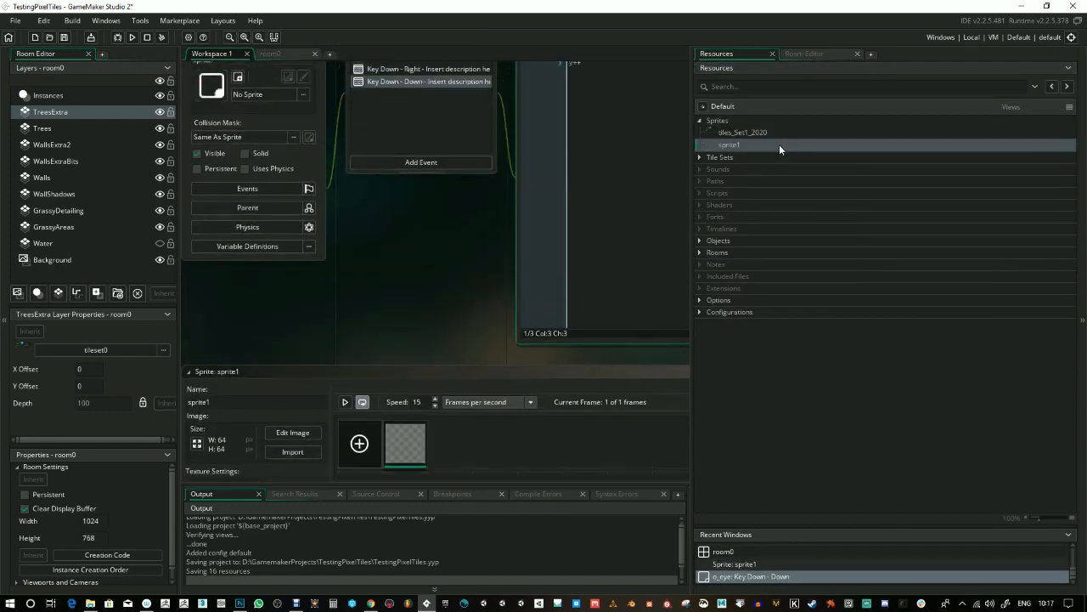
{"action": "type", "text": "les// @description Insert d"}
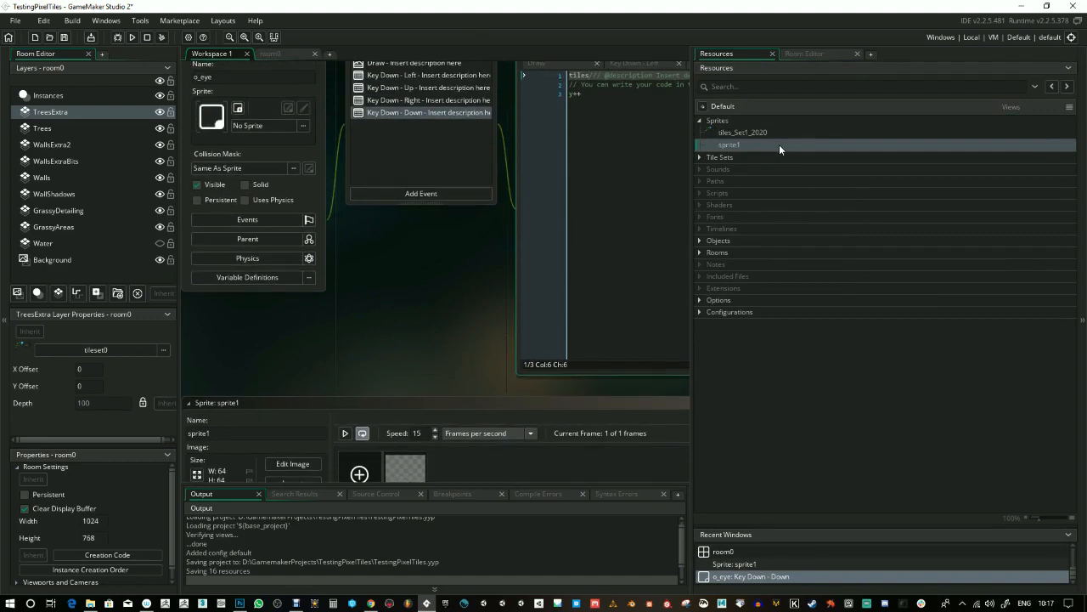
{"action": "key", "text": "BackSpace"}
{"action": "key", "text": "BackSpace"}
{"action": "key", "text": "BackSpace"}
{"action": "key", "text": "BackSpace"}
{"action": "key", "text": "BackSpace"}
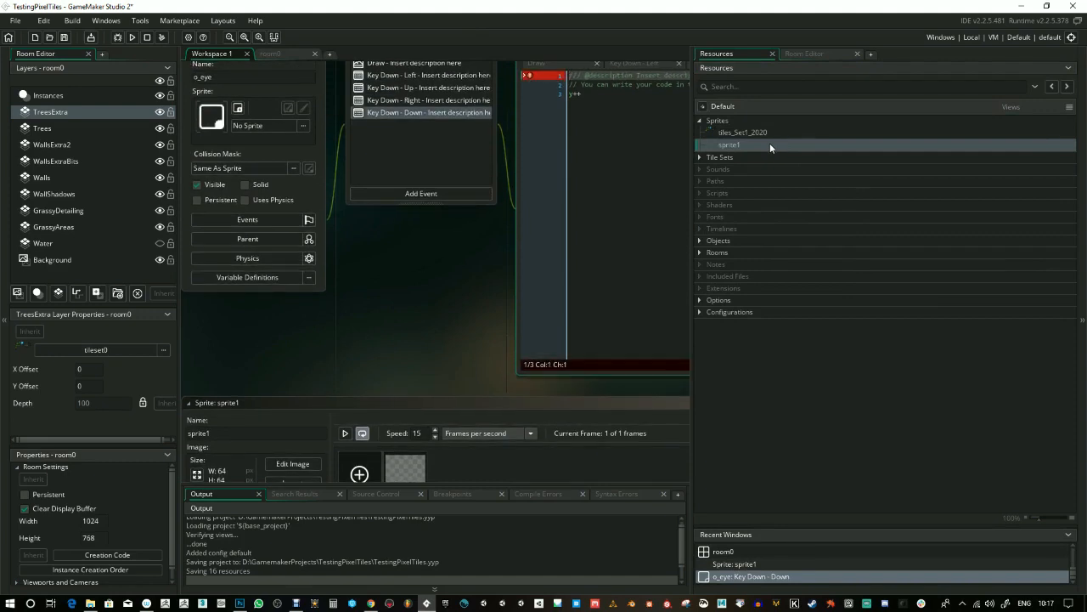
- Rename the new sprite as tiles_WallsSet1_2020
{"action": "left_click", "coordinate": [760, 145]}
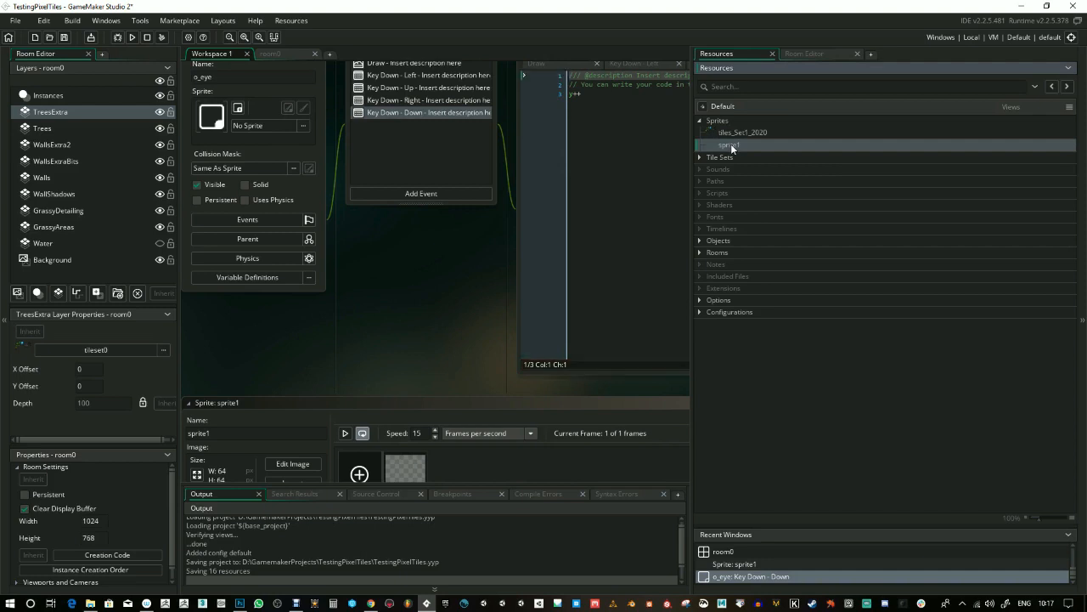
{"action": "double_click", "coordinate": [732, 146]}
{"action": "left_click", "coordinate": [732, 146]}
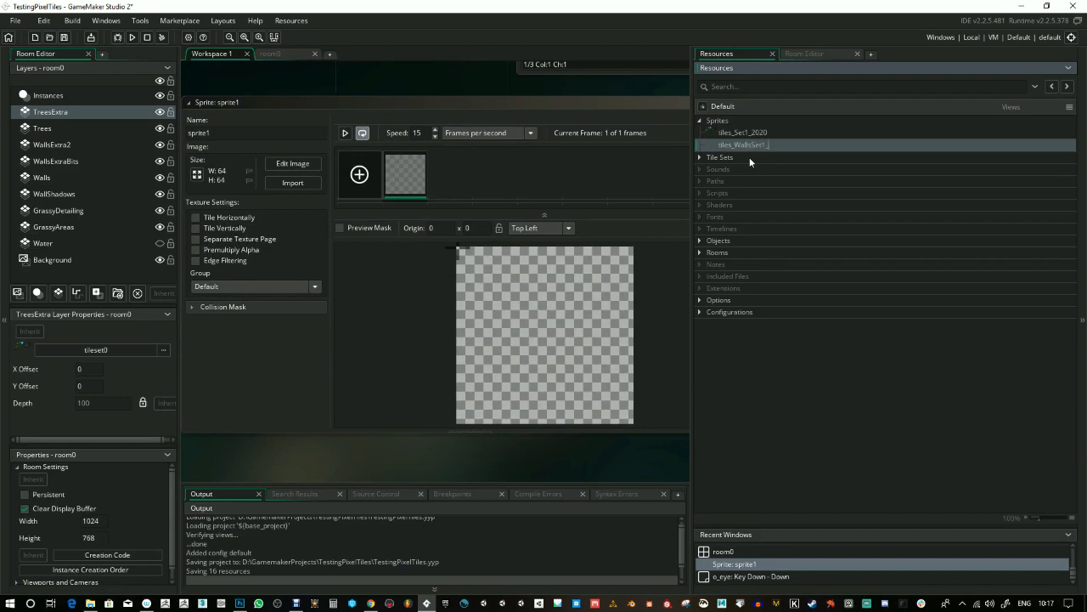
{"action": "type", "text": "02"}
{"action": "key", "text": "Return"}
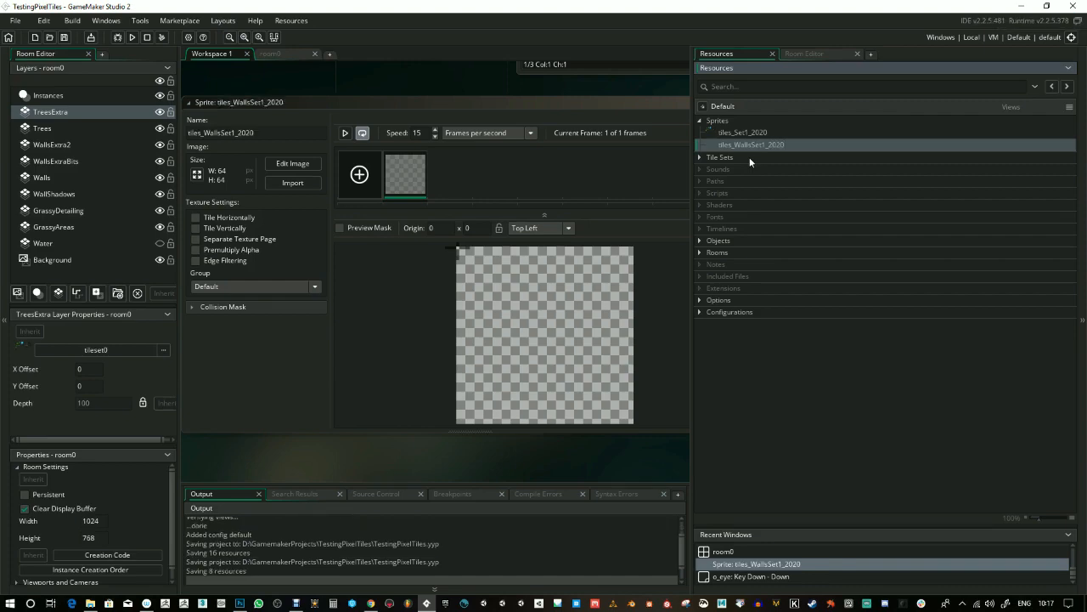
- Import the recent file Template_MidStyle.png as the image of the tiles_WallsSet1_2020 sprite
{"action": "double_click", "coordinate": [748, 144]}
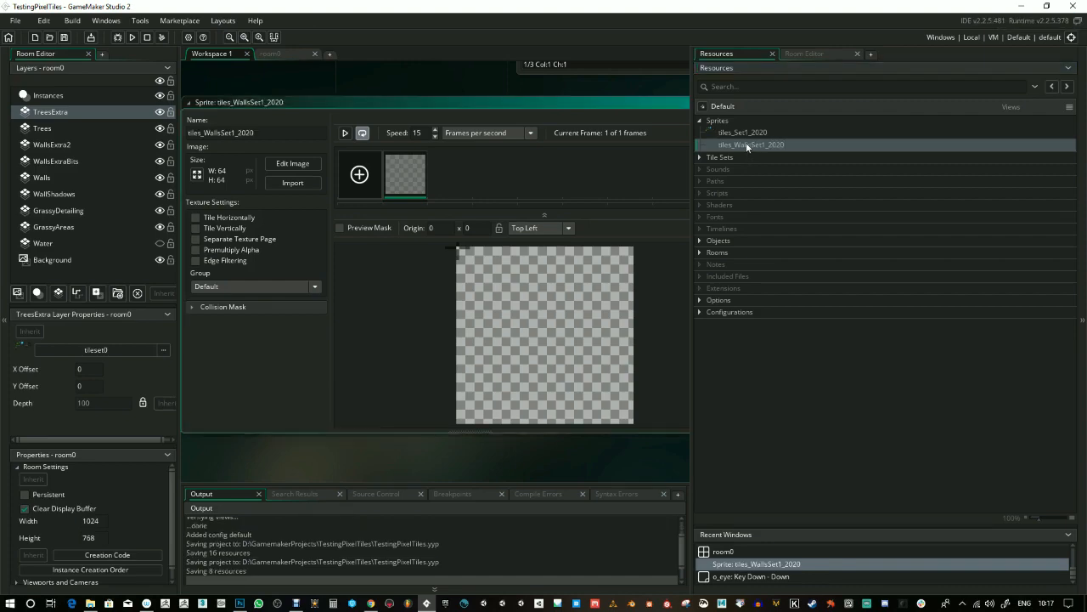
{"action": "left_click", "coordinate": [293, 184]}
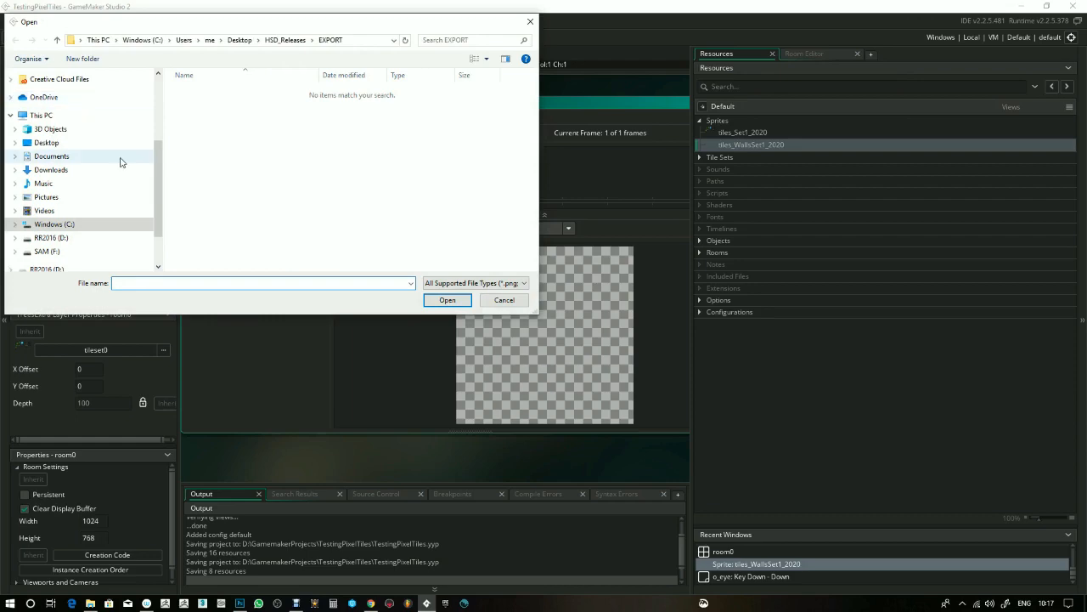
{"action": "scroll", "coordinate": [150, 177], "scroll_direction": "up", "scroll_amount": 3}
{"action": "left_click", "coordinate": [83, 83]}
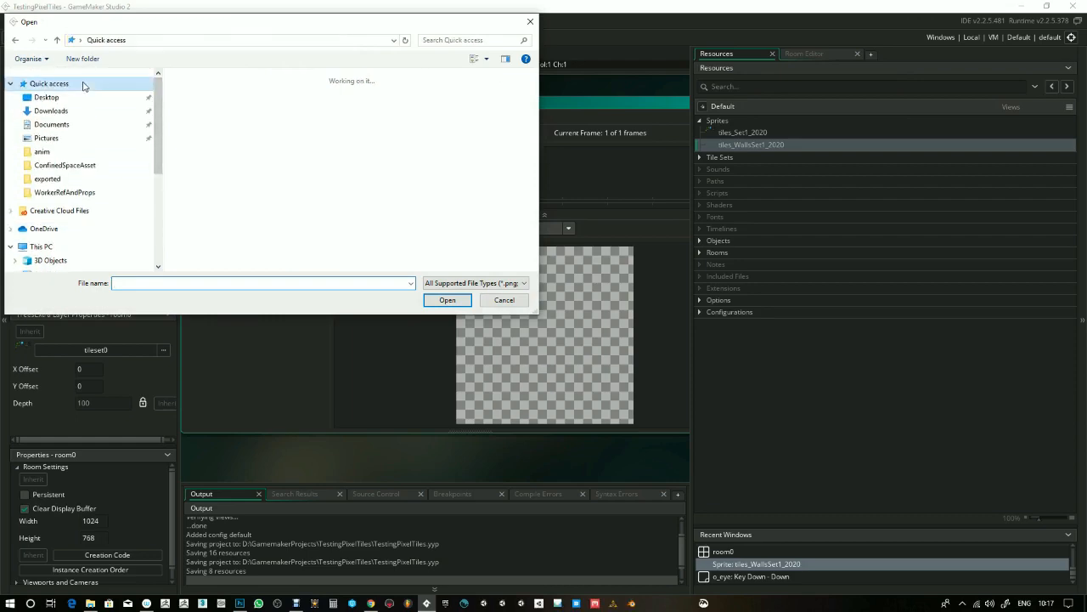
{"action": "double_click", "coordinate": [247, 268]}
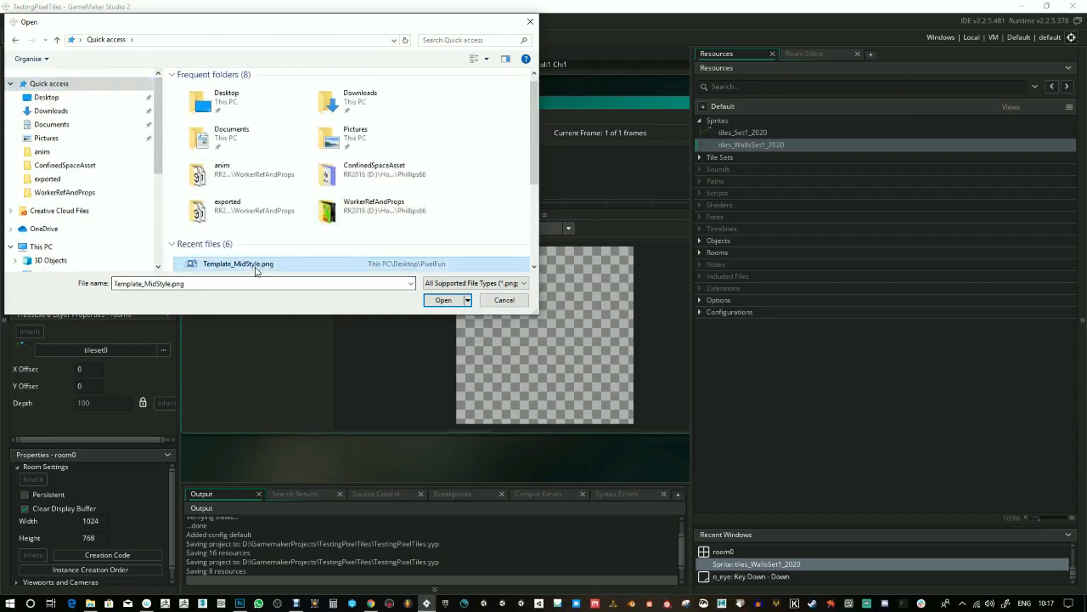
{"action": "left_click", "coordinate": [578, 323]}
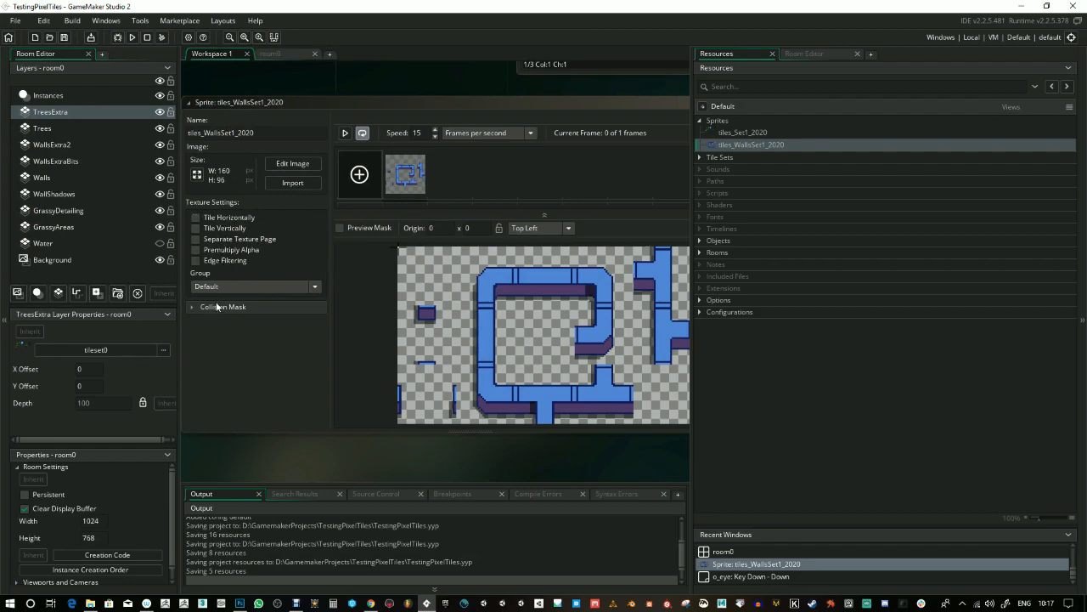
- Create a new tile set and assign the tiles_WallsSet1_2020 sprite as its source image
{"action": "left_click", "coordinate": [700, 158]}
{"action": "right_click", "coordinate": [732, 160]}
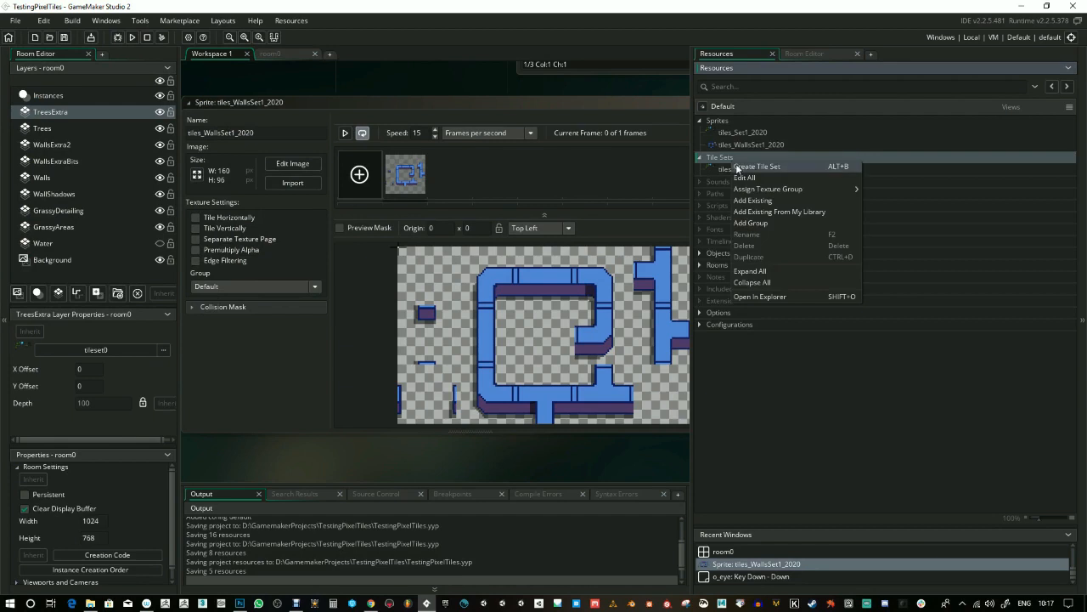
{"action": "left_click", "coordinate": [756, 168]}
{"action": "left_click", "coordinate": [713, 183]}
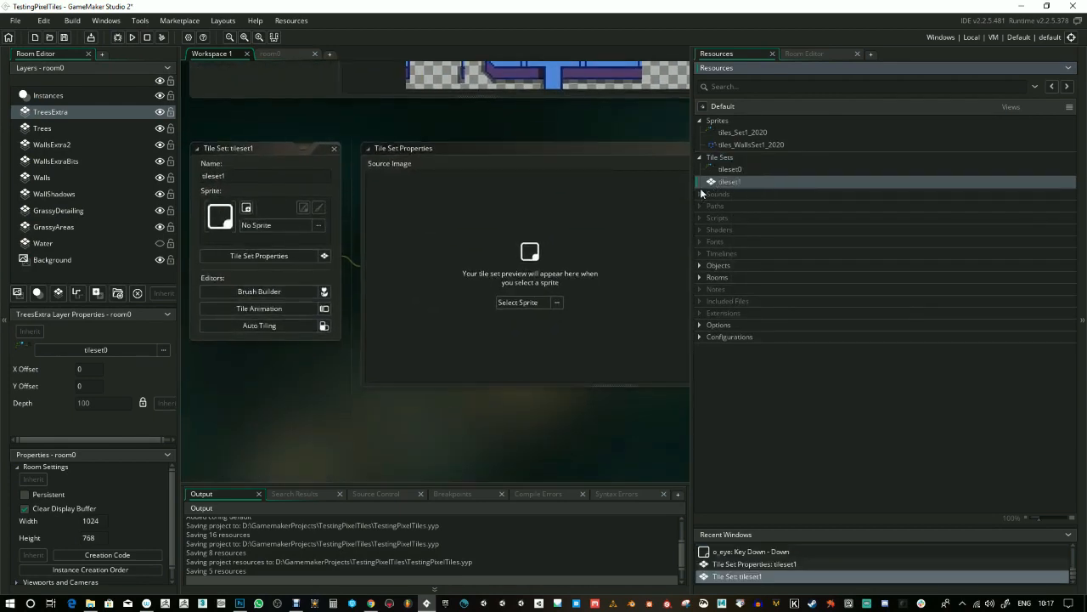
{"action": "left_click", "coordinate": [535, 303]}
{"action": "left_click", "coordinate": [535, 303]}
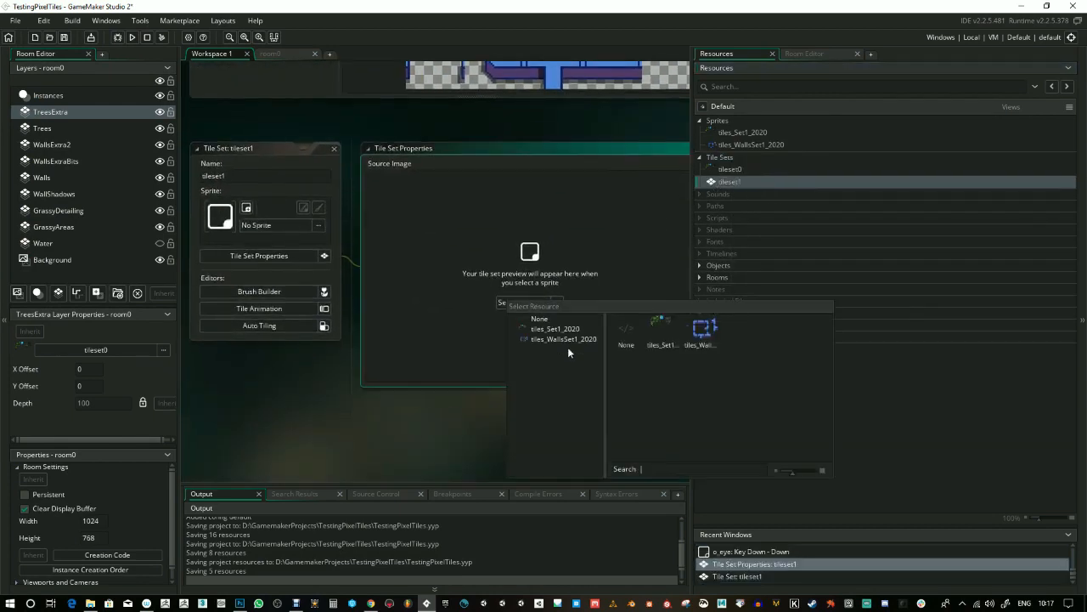
{"action": "double_click", "coordinate": [704, 333]}
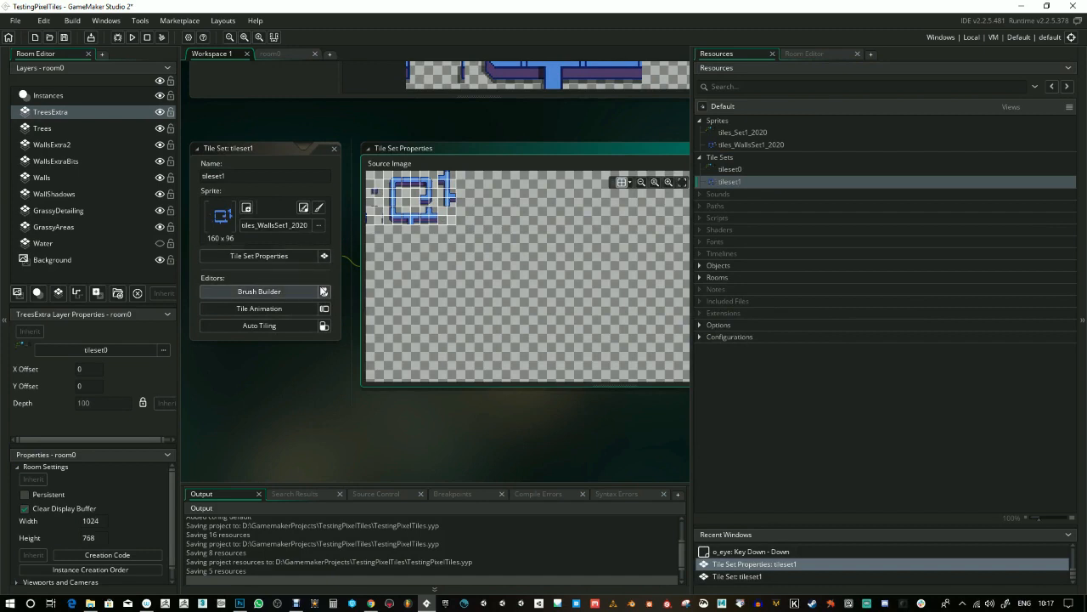
- Set the new tile set's tile width and tile height to 32
{"action": "scroll", "coordinate": [411, 211], "scroll_direction": "up", "scroll_amount": 3}
{"action": "scroll", "coordinate": [439, 236], "scroll_direction": "up", "scroll_amount": 2}
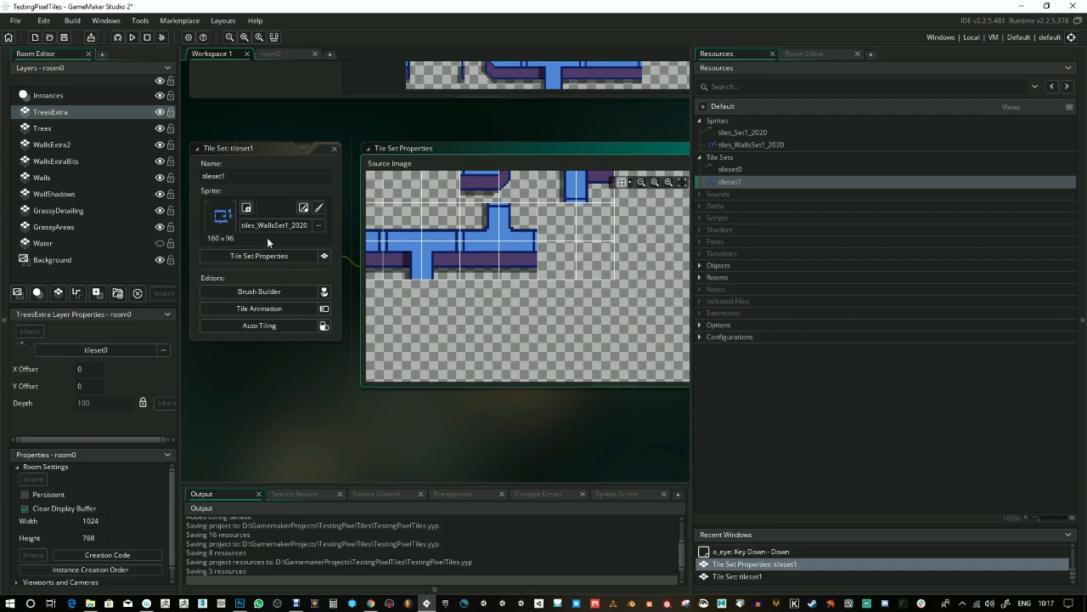
{"action": "scroll", "coordinate": [457, 222], "scroll_direction": "down", "scroll_amount": 2}
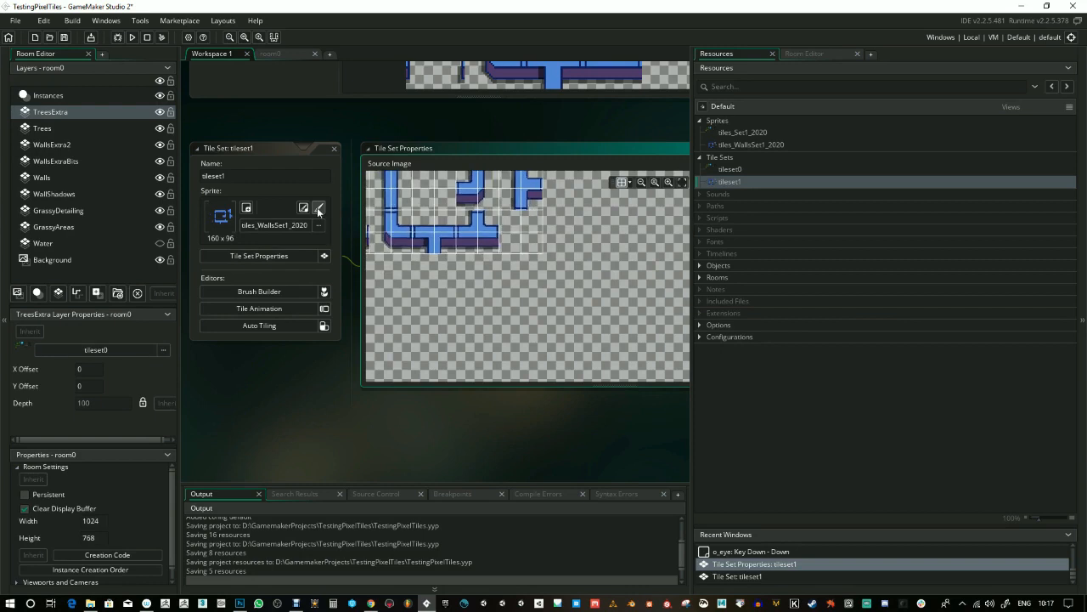
{"action": "left_click", "coordinate": [257, 255]}
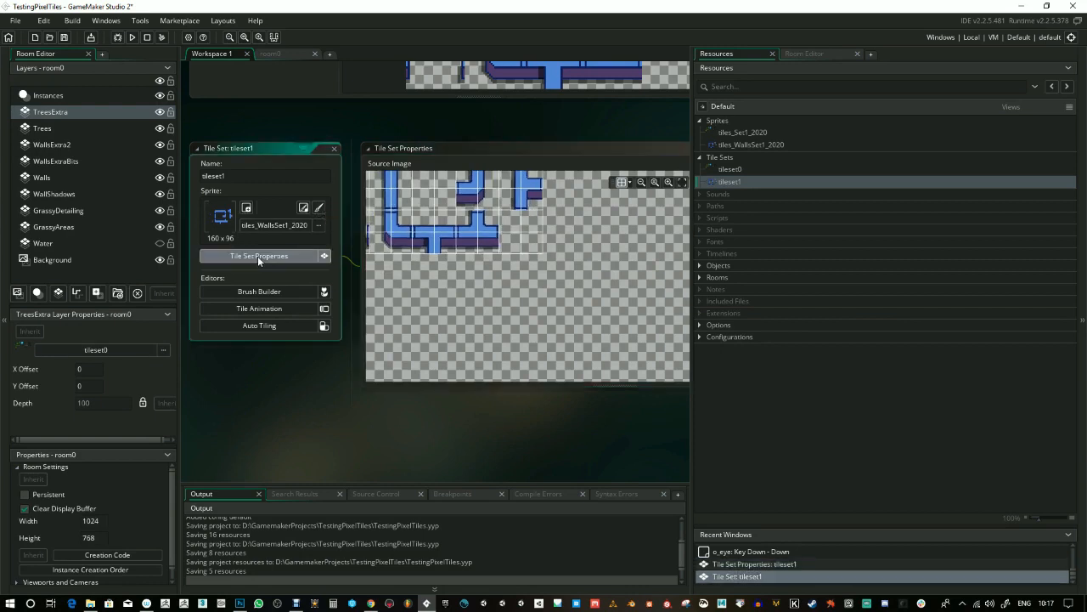
{"action": "left_click", "coordinate": [257, 256]}
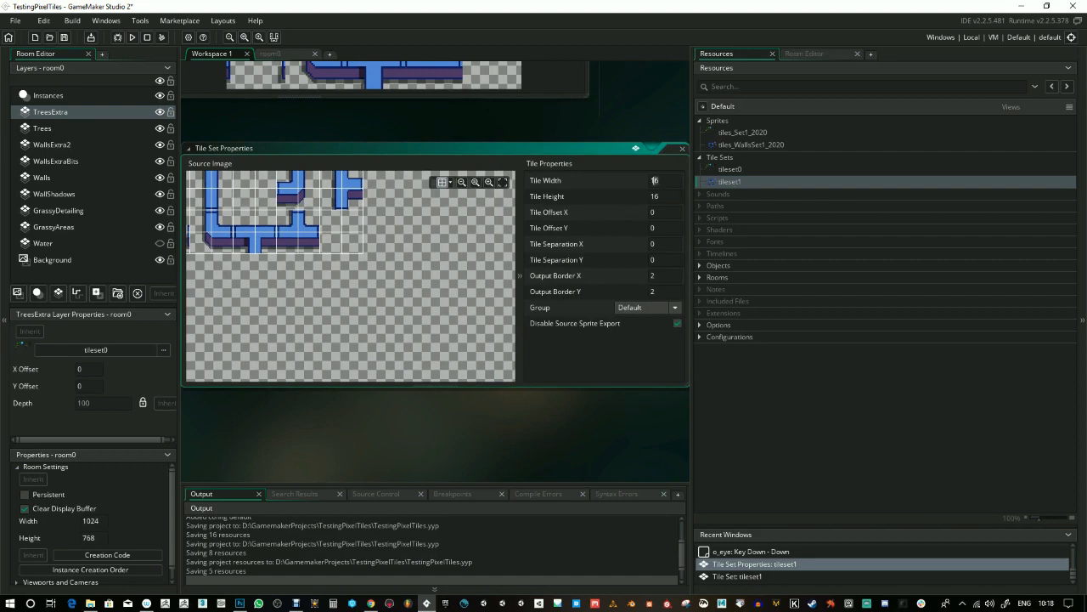
{"action": "left_click", "coordinate": [667, 196]}
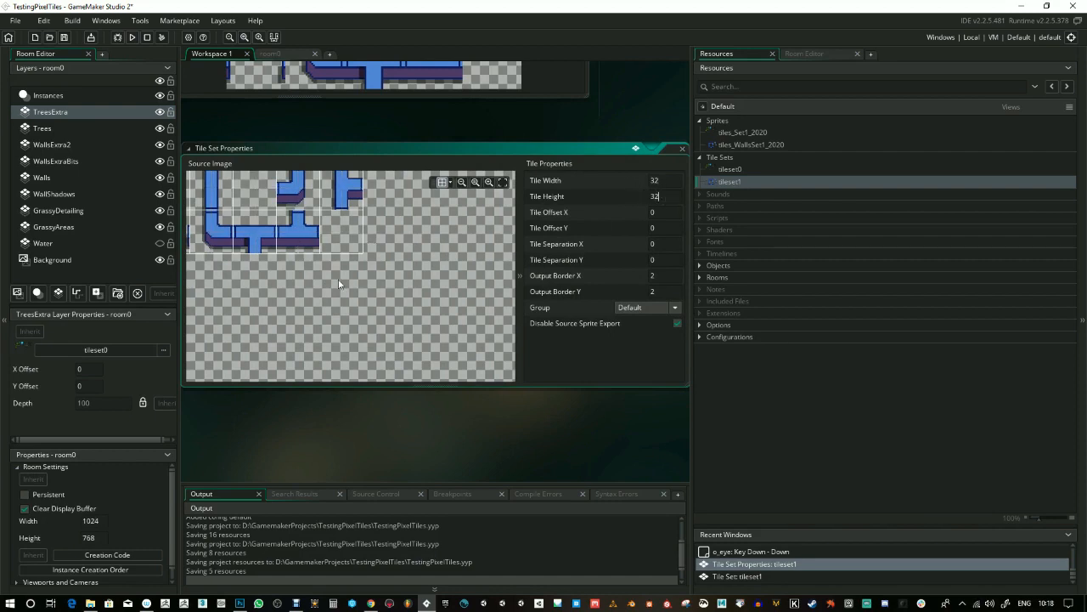
- Create a new room in the project's Rooms group
{"action": "left_click", "coordinate": [700, 276]}
{"action": "right_click", "coordinate": [725, 278]}
{"action": "left_click", "coordinate": [734, 283]}
- Rename the existing room0 as room_park
{"action": "left_click", "coordinate": [735, 291]}
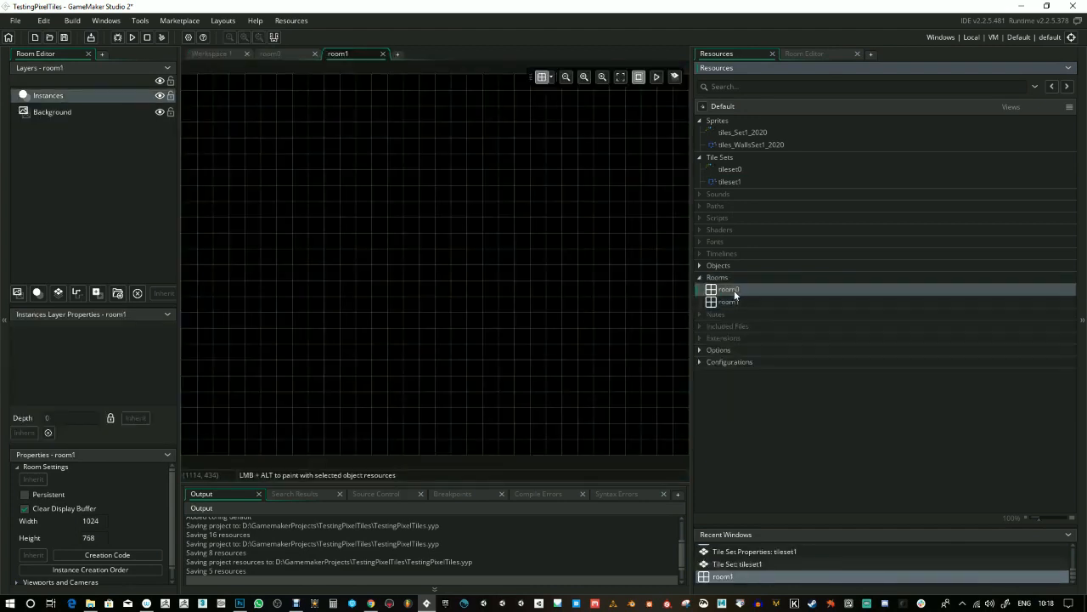
{"action": "left_click", "coordinate": [735, 291]}
{"action": "key", "text": "BackSpace"}
{"action": "type", "text": "room_park"}
{"action": "key", "text": "Return"}
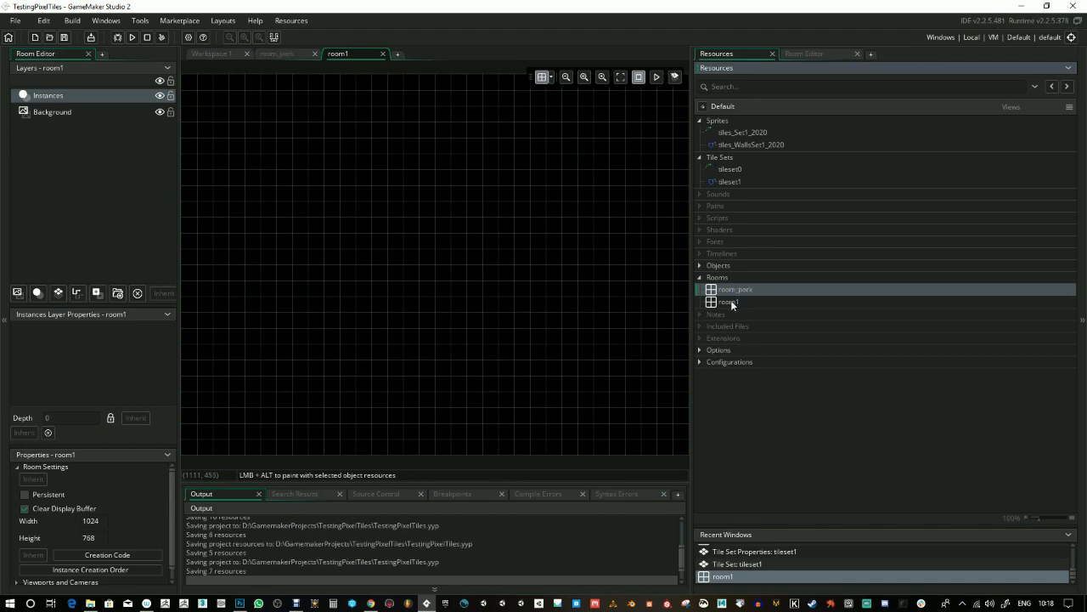
- Rename the newly created room as room_scifi
{"action": "left_click", "coordinate": [734, 304]}
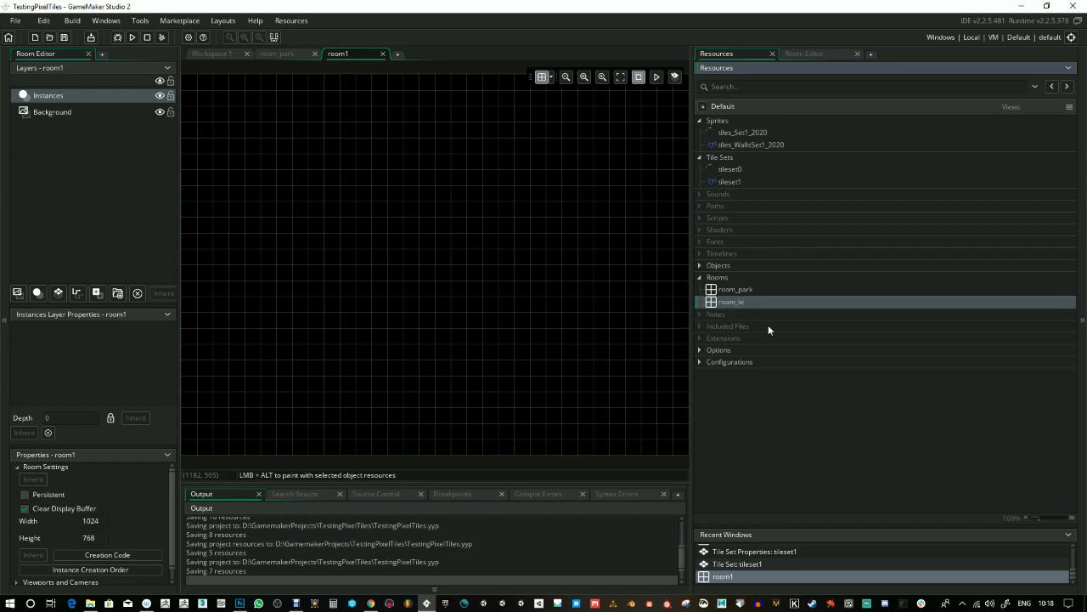
{"action": "type", "text": "ifi"}
{"action": "key", "text": "Return"}
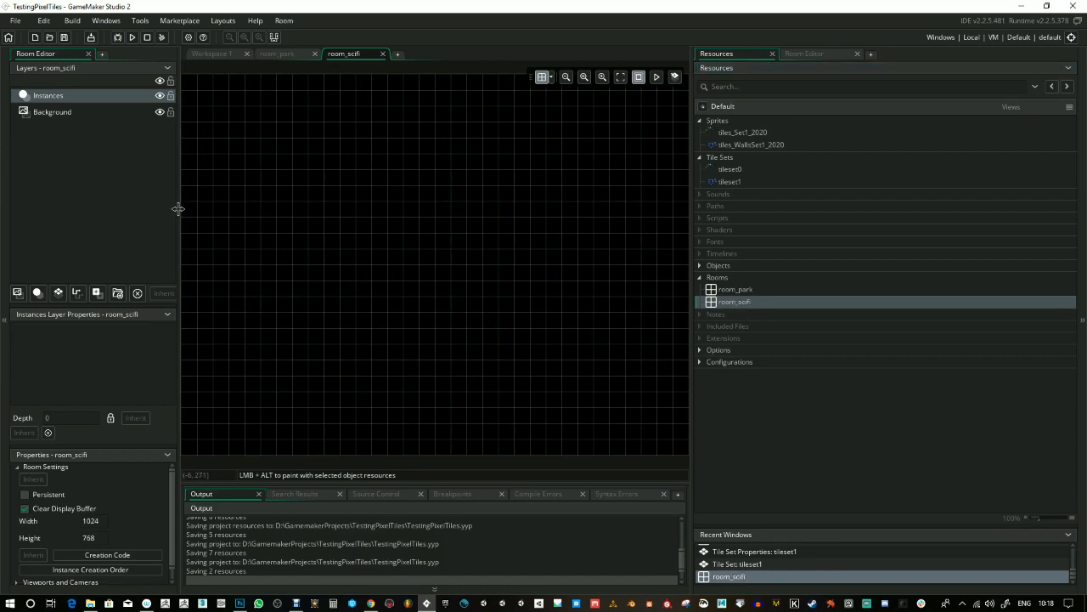
- Set the Background layer's colour in room_scifi to the muted grey-blue 646C7F
{"action": "left_click", "coordinate": [62, 113]}
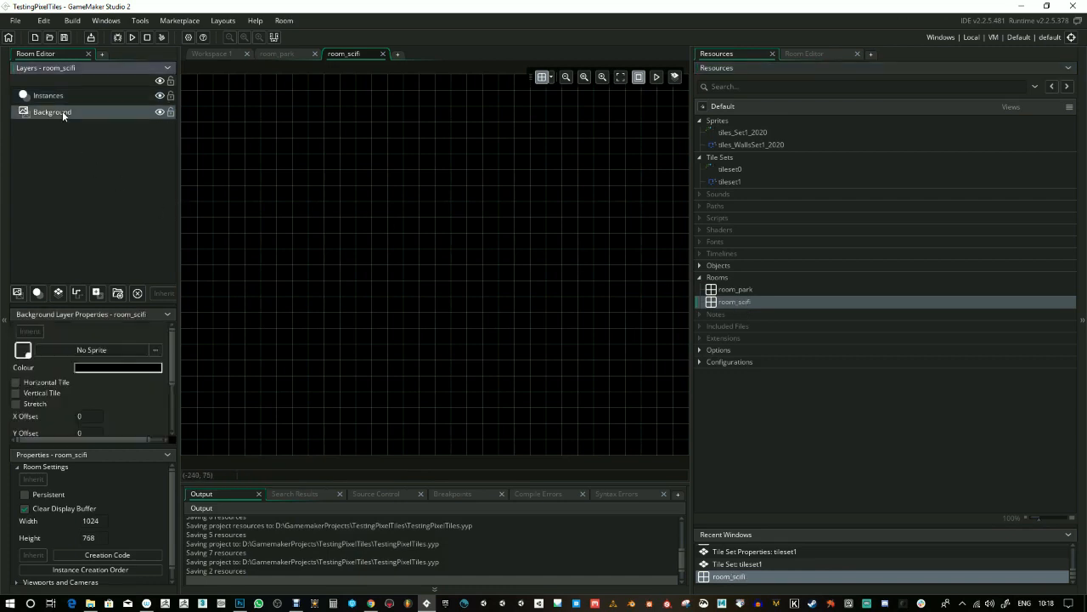
{"action": "left_click", "coordinate": [108, 368]}
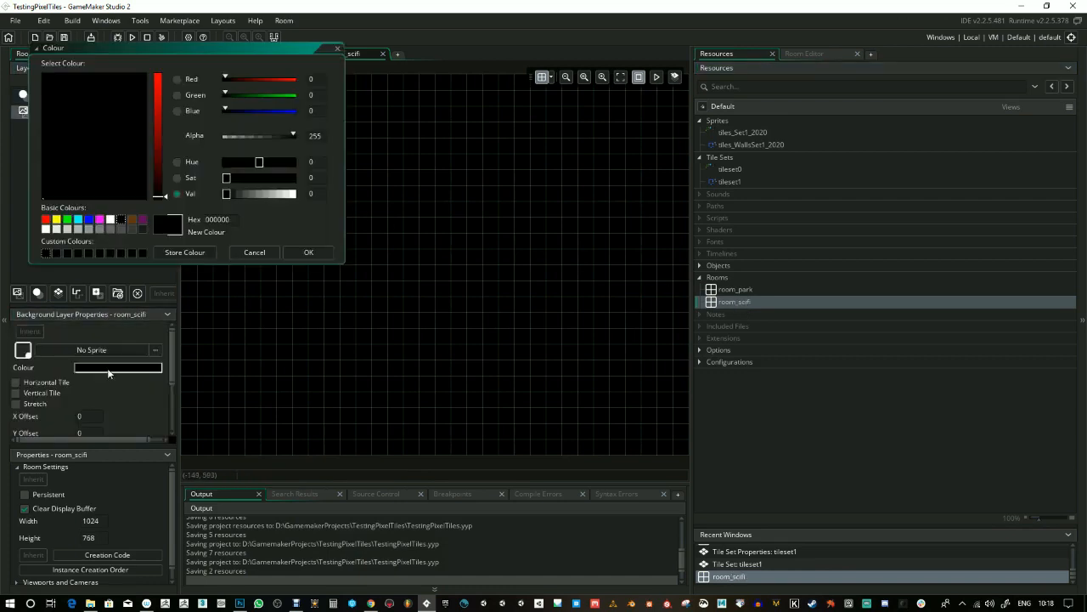
{"action": "left_click", "coordinate": [157, 162]}
{"action": "left_click_drag", "start_coordinate": [115, 159], "coordinate": [100, 152]}
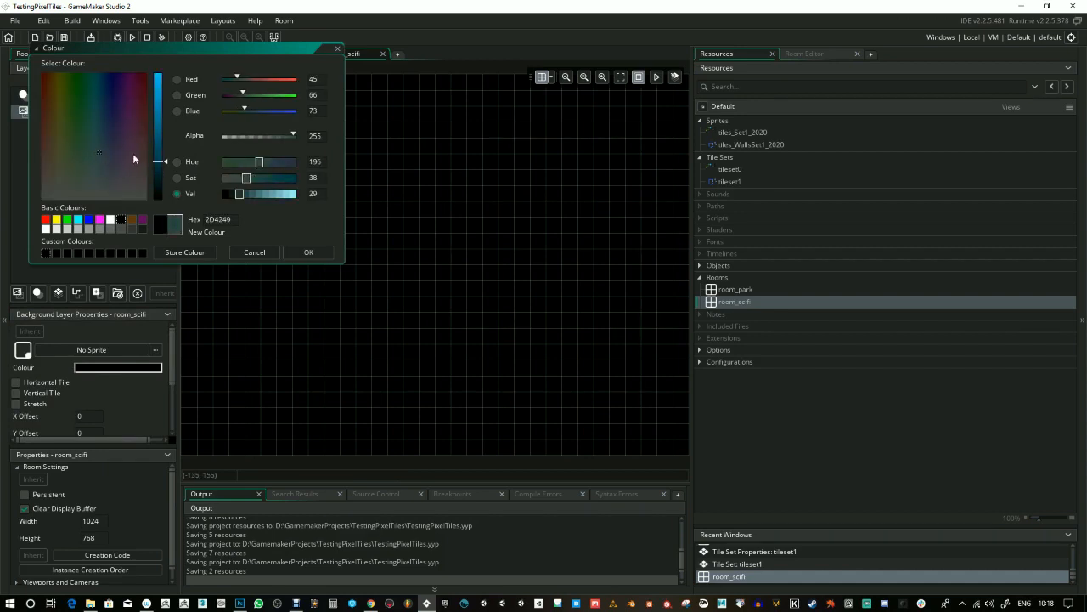
{"action": "left_click", "coordinate": [255, 176]}
{"action": "left_click", "coordinate": [264, 164]}
{"action": "left_click", "coordinate": [243, 177]}
{"action": "left_click_drag", "start_coordinate": [243, 176], "coordinate": [262, 196]}
{"action": "left_click", "coordinate": [246, 193]}
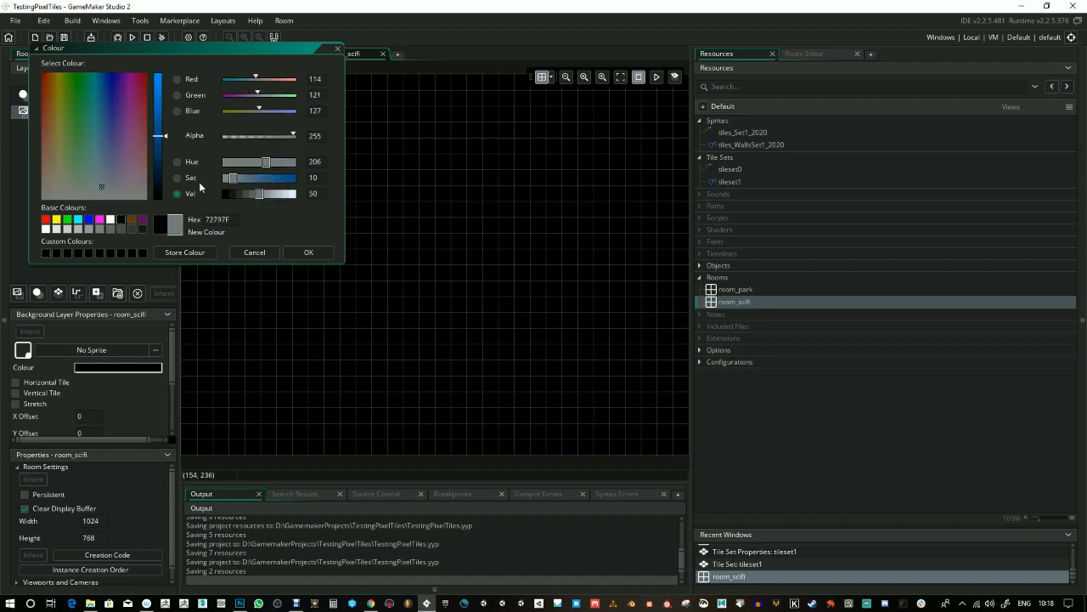
{"action": "left_click_drag", "start_coordinate": [104, 178], "coordinate": [107, 172]}
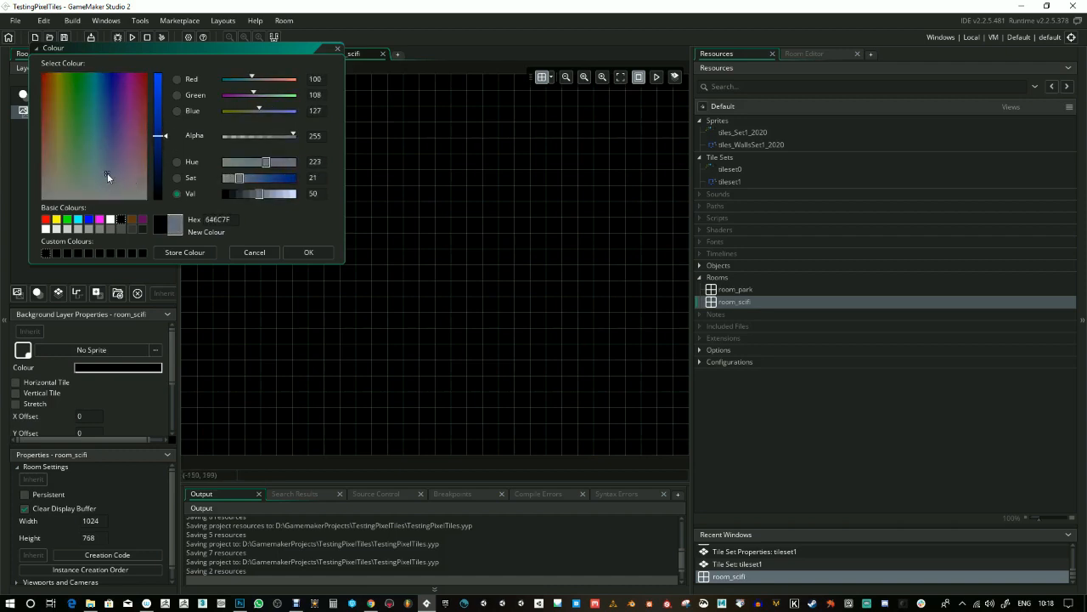
{"action": "left_click", "coordinate": [311, 252]}
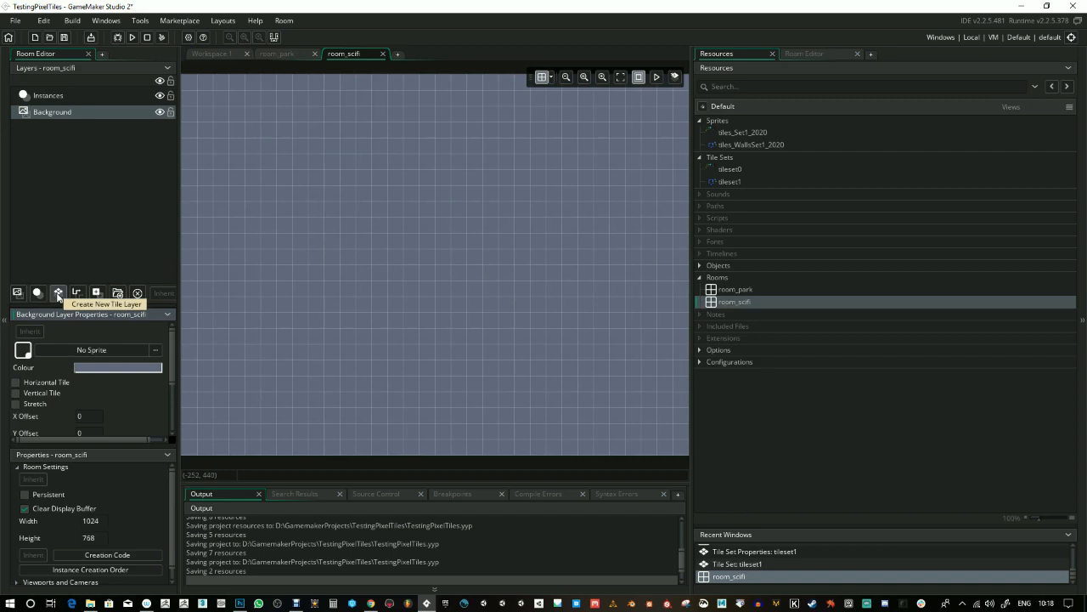
- Add a tile layer to room_scifi and assign tileset1 to it
{"action": "left_click", "coordinate": [57, 293]}
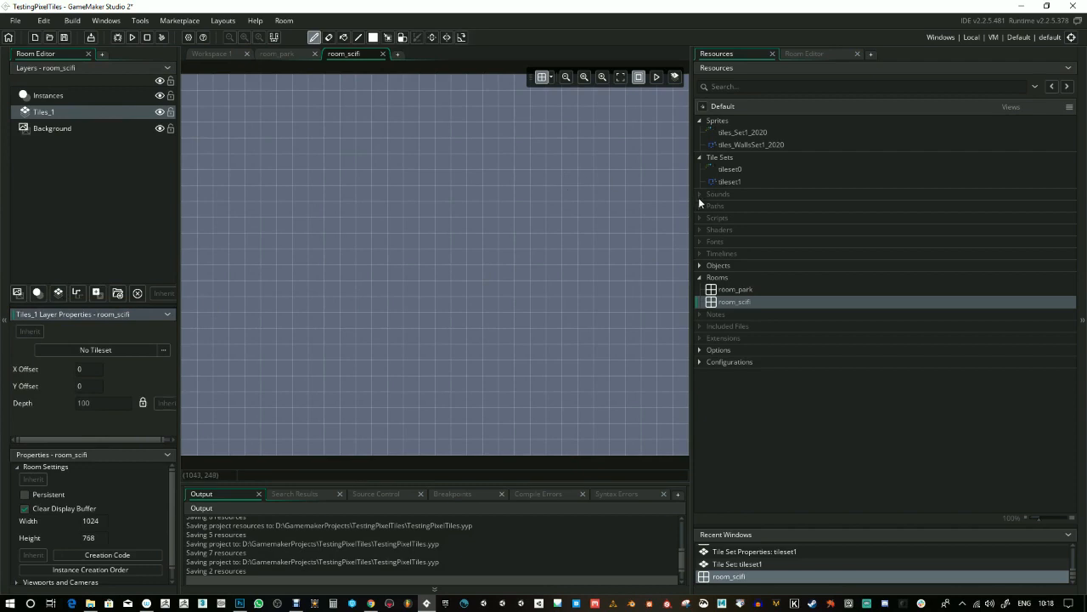
{"action": "left_click", "coordinate": [96, 352]}
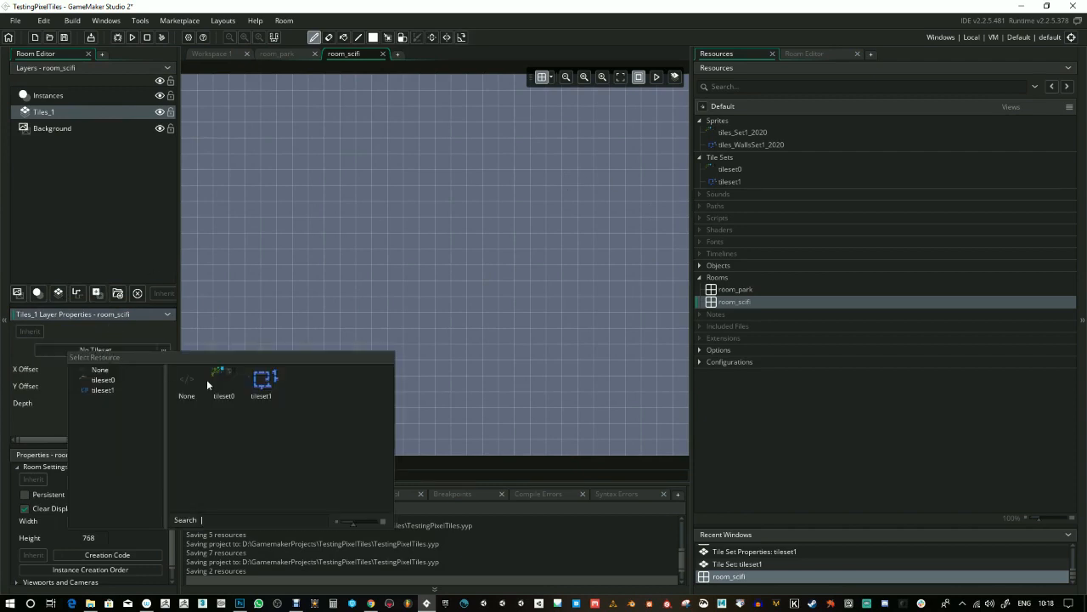
{"action": "left_click", "coordinate": [264, 383]}
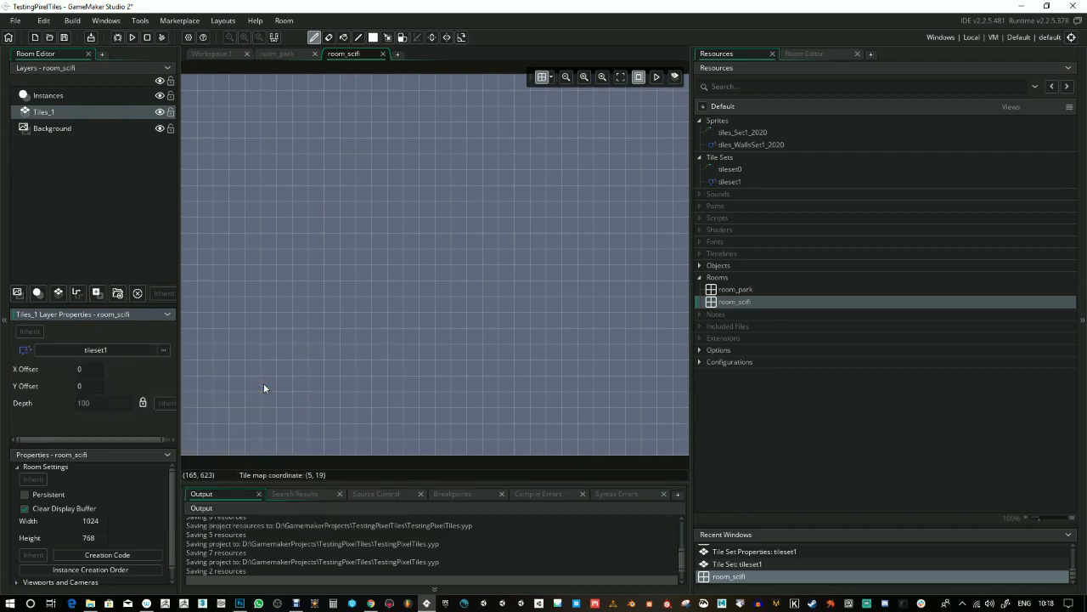
- Place the upper-left corner wall tile in the upper part of the room, with a straight horizontal wall tile directly to its right
{"action": "left_click", "coordinate": [811, 53]}
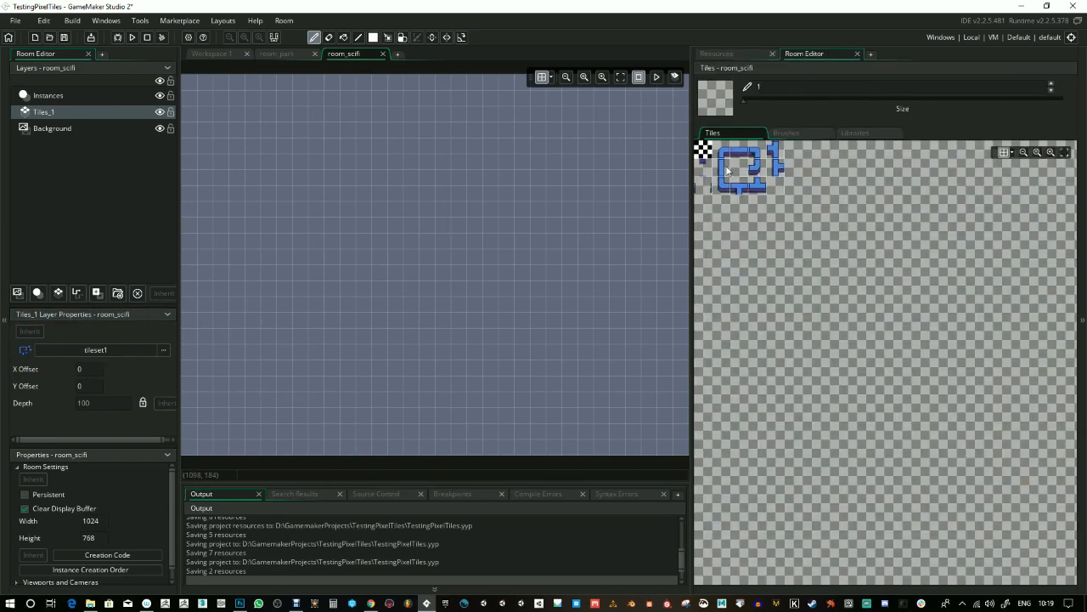
{"action": "scroll", "coordinate": [727, 171], "scroll_direction": "up", "scroll_amount": 4}
{"action": "scroll", "coordinate": [747, 181], "scroll_direction": "down", "scroll_amount": 2}
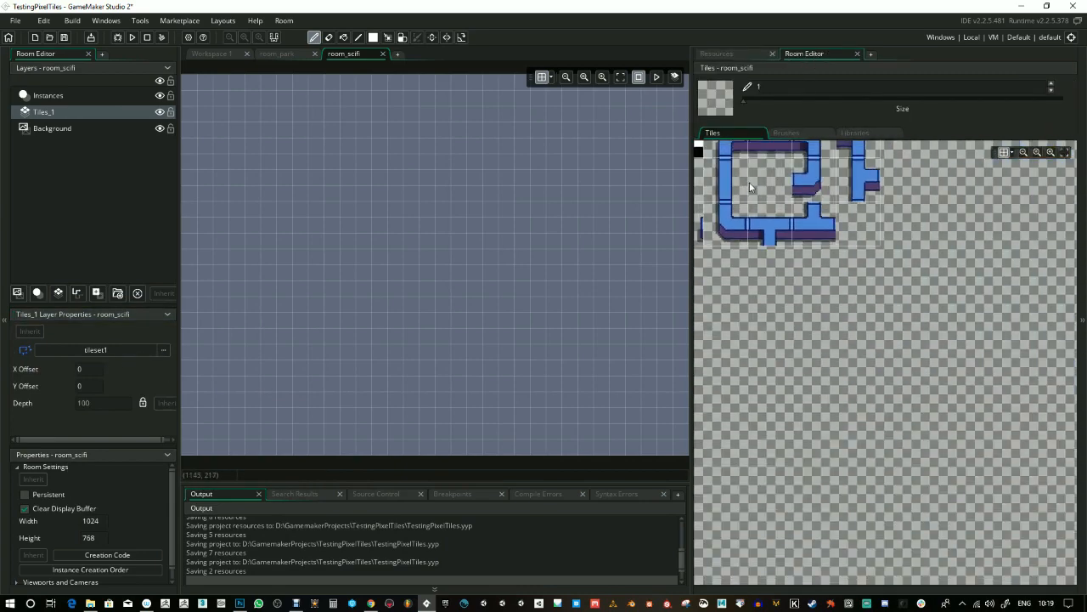
{"action": "scroll", "coordinate": [749, 182], "scroll_direction": "up", "scroll_amount": 1}
{"action": "left_click", "coordinate": [750, 182]}
{"action": "left_click_drag", "start_coordinate": [759, 197], "coordinate": [854, 372]}
{"action": "left_click", "coordinate": [826, 310]}
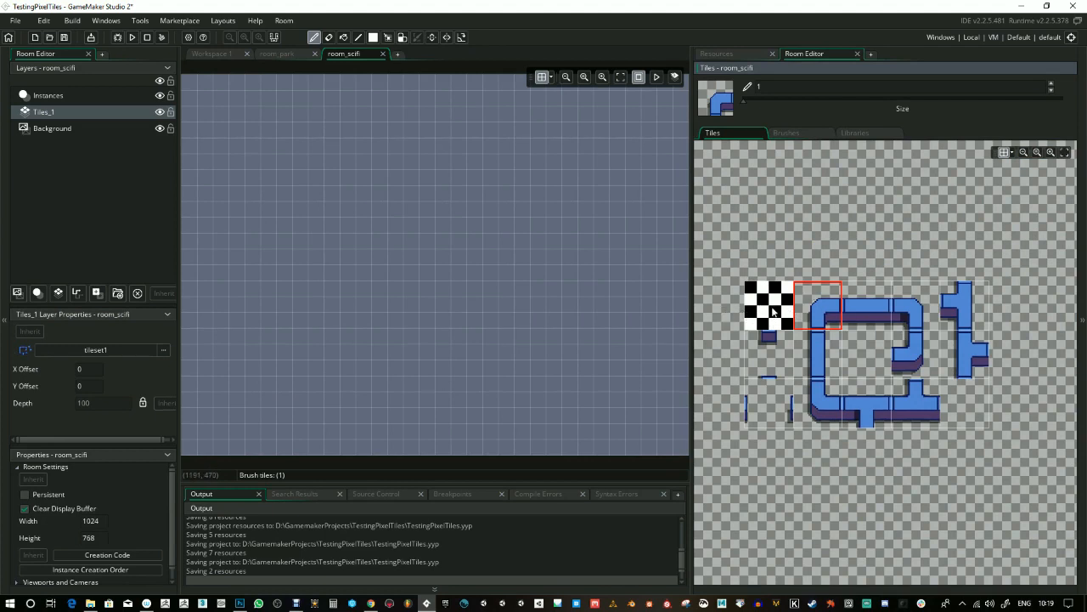
{"action": "left_click", "coordinate": [347, 176]}
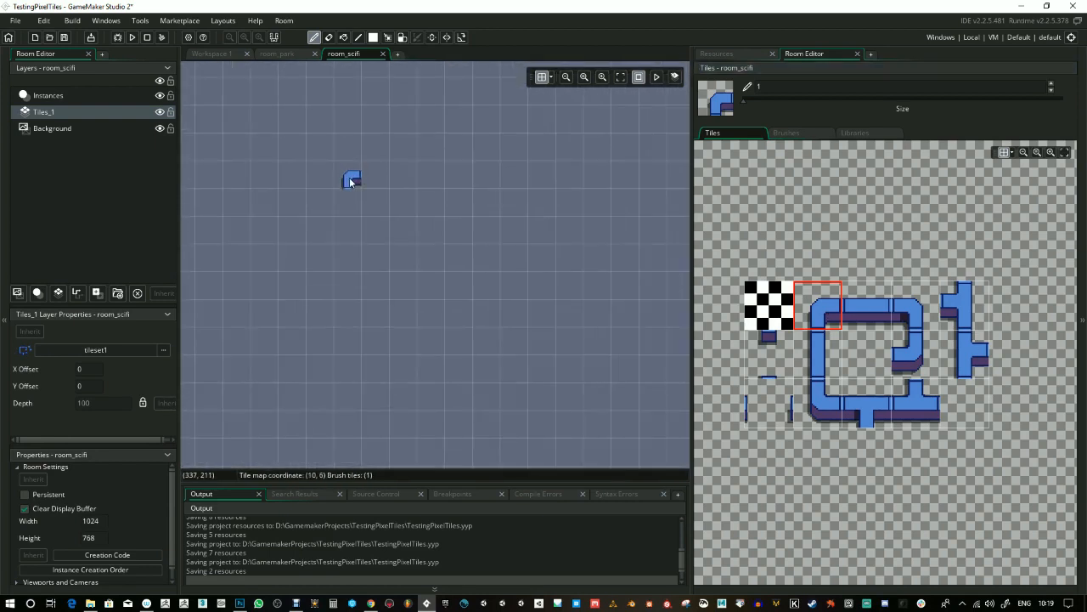
{"action": "left_click", "coordinate": [872, 319]}
{"action": "left_click", "coordinate": [366, 175]}
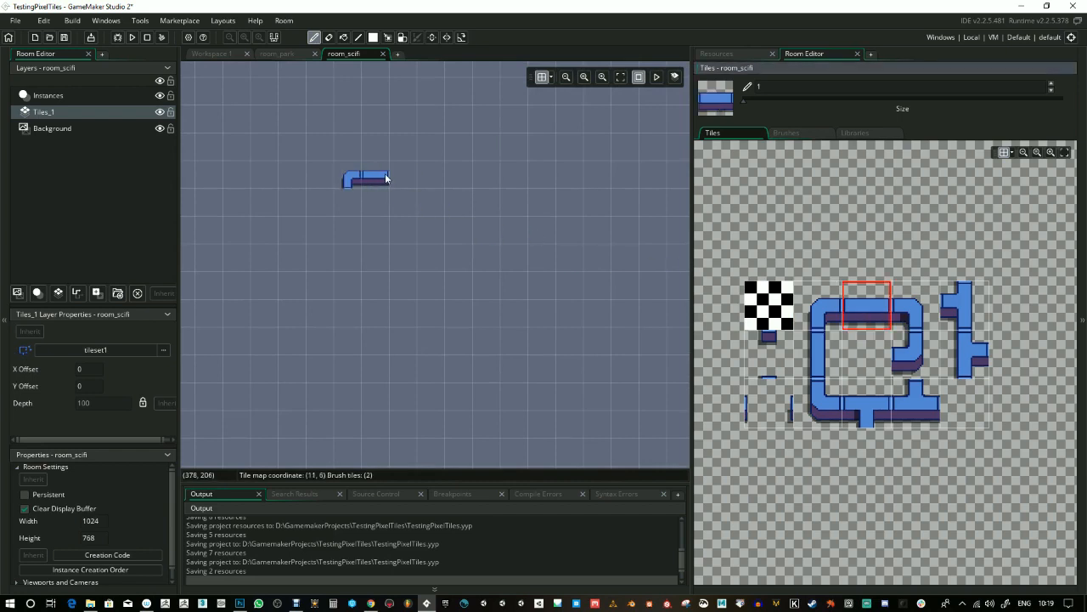
- Extend the inner horizontal wall rightward with a downward T-junction tile followed by a horizontal doorway tile
{"action": "left_click", "coordinate": [877, 407]}
{"action": "left_click", "coordinate": [393, 176]}
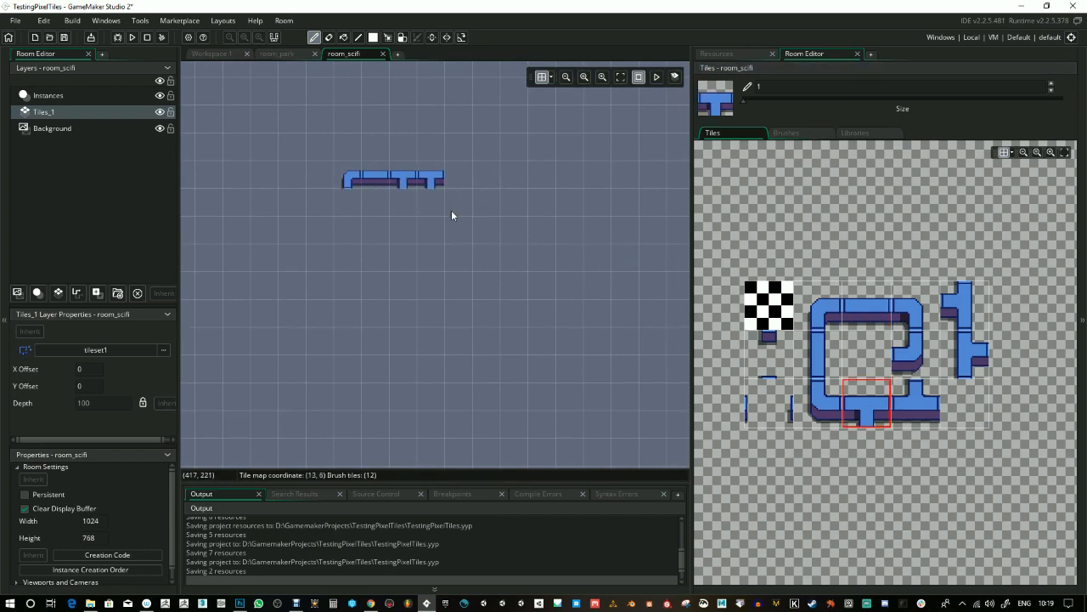
{"action": "left_click", "coordinate": [768, 401]}
{"action": "left_click", "coordinate": [437, 177]}
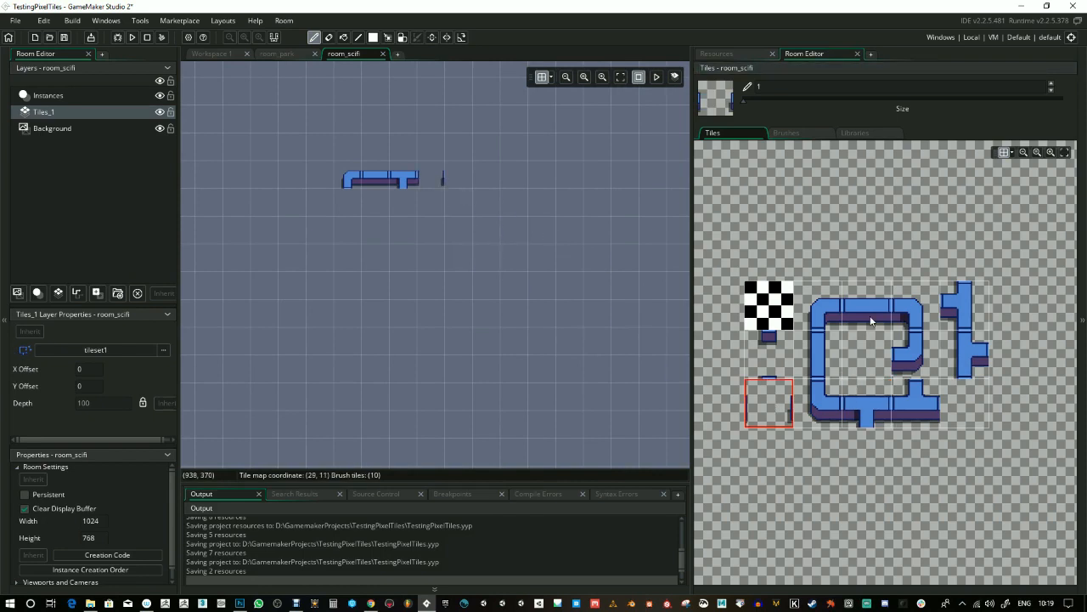
- Continue the wall past the doorway with a straight horizontal tile, a downward T-junction and an upward T-junction
{"action": "left_click", "coordinate": [872, 320]}
{"action": "left_click", "coordinate": [457, 179]}
{"action": "left_click", "coordinate": [866, 404]}
{"action": "left_click", "coordinate": [484, 180]}
{"action": "left_click", "coordinate": [933, 400]}
{"action": "left_click", "coordinate": [514, 176]}
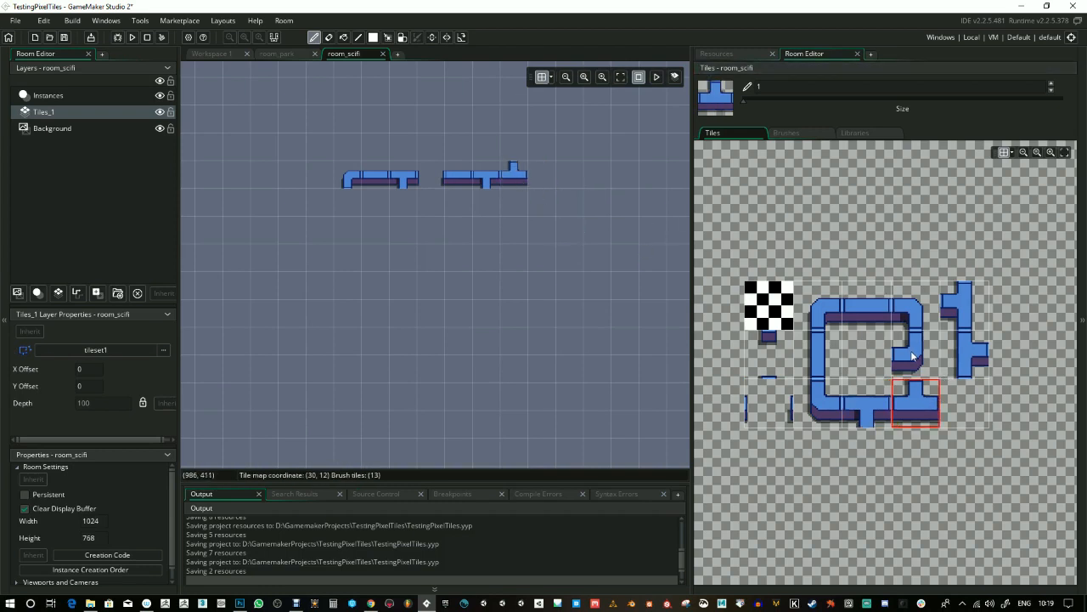
- Build a stepped wall up and left from the upward T-junction using upper-right, lower-left and upper-right corner tiles
{"action": "left_click", "coordinate": [916, 321]}
{"action": "left_click", "coordinate": [481, 152]}
{"action": "left_click", "coordinate": [509, 153]}
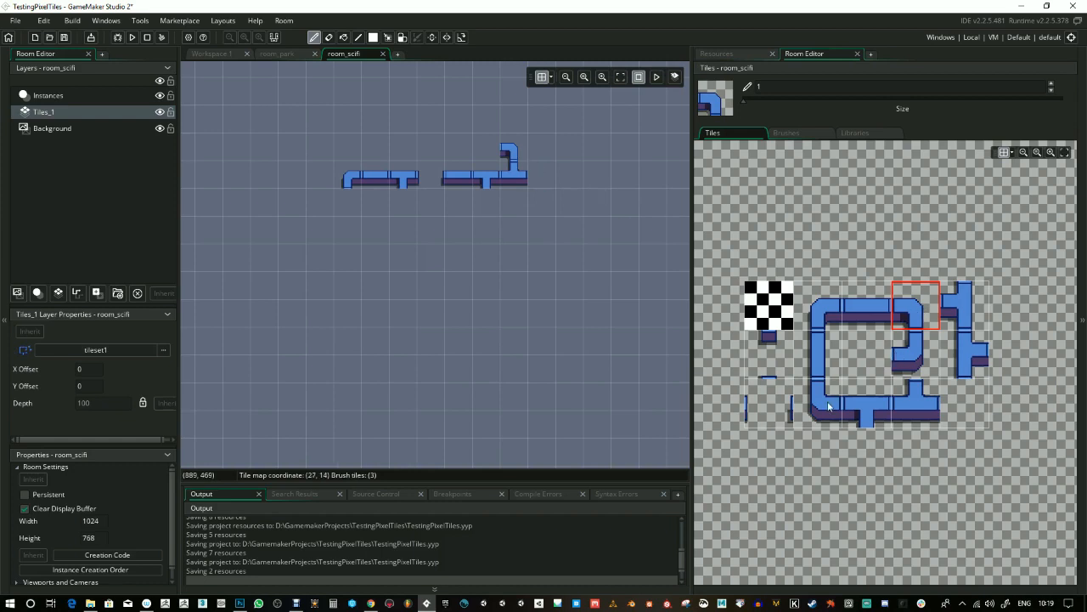
{"action": "left_click", "coordinate": [493, 145]}
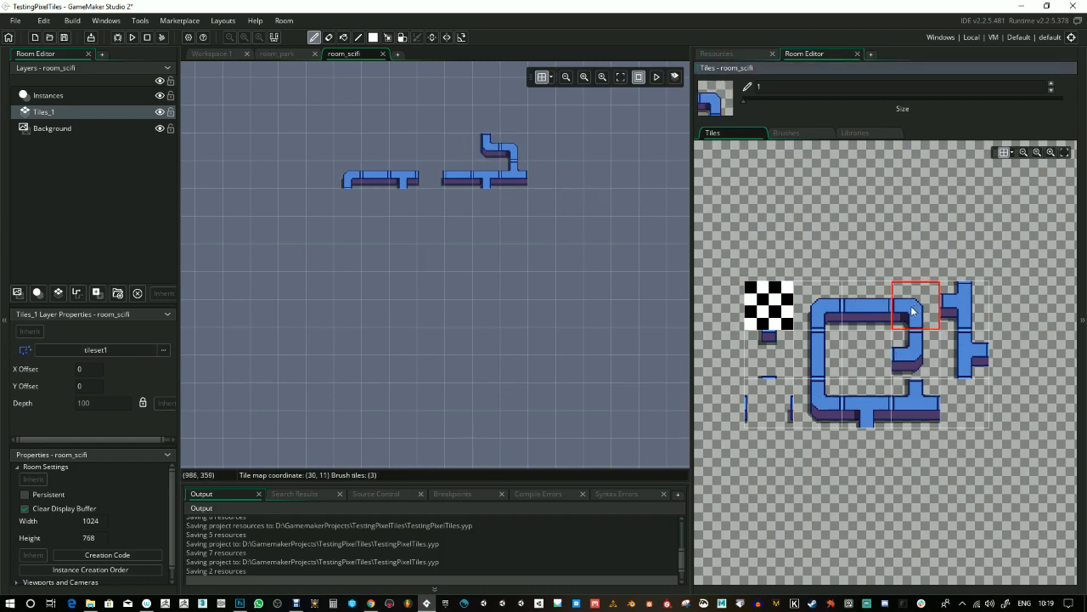
{"action": "left_click", "coordinate": [481, 124]}
- Run six straight horizontal tiles leftward from the uppermost corner and end the outer wall with an upper-left corner tile
{"action": "left_click", "coordinate": [867, 305]}
{"action": "left_click_drag", "start_coordinate": [458, 126], "coordinate": [314, 126]}
{"action": "left_click", "coordinate": [817, 316]}
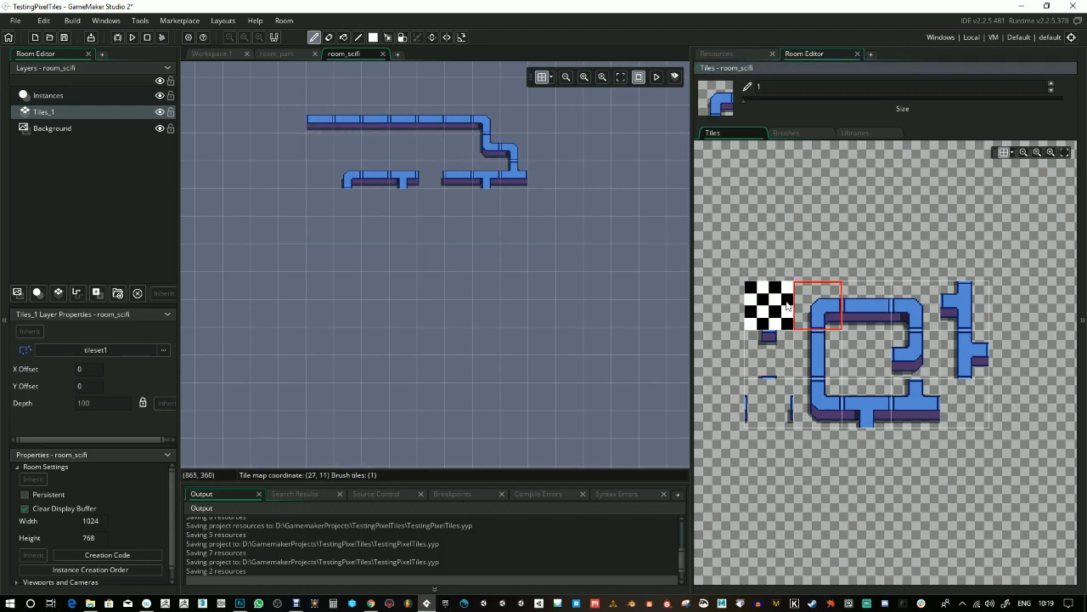
{"action": "left_click", "coordinate": [297, 124]}
- Add vertical walls four tiles down the outer left side and two tiles down each inner branch, with vertical doorway tiles under the two left branches
{"action": "left_click", "coordinate": [819, 357]}
{"action": "mouse_move", "coordinate": [293, 142]}
{"action": "left_mouse_down"}
{"action": "mouse_move", "coordinate": [303, 145]}
{"action": "mouse_move", "coordinate": [296, 233]}
{"action": "left_mouse_up"}
{"action": "left_click_drag", "start_coordinate": [348, 191], "coordinate": [352, 238]}
{"action": "left_click_drag", "start_coordinate": [403, 189], "coordinate": [403, 236]}
{"action": "left_click_drag", "start_coordinate": [486, 188], "coordinate": [489, 234]}
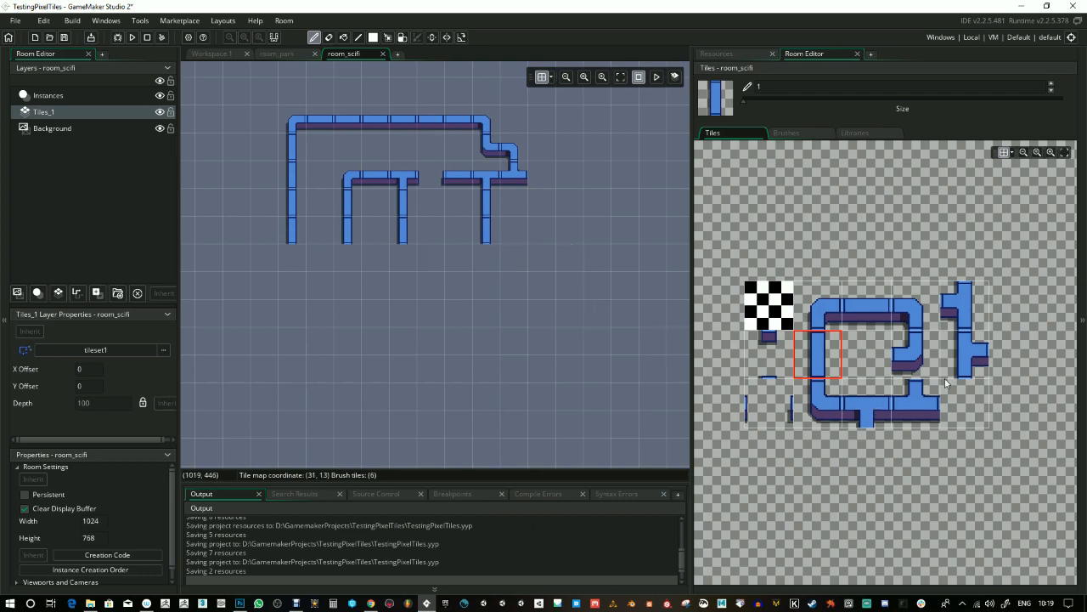
{"action": "left_click", "coordinate": [769, 355]}
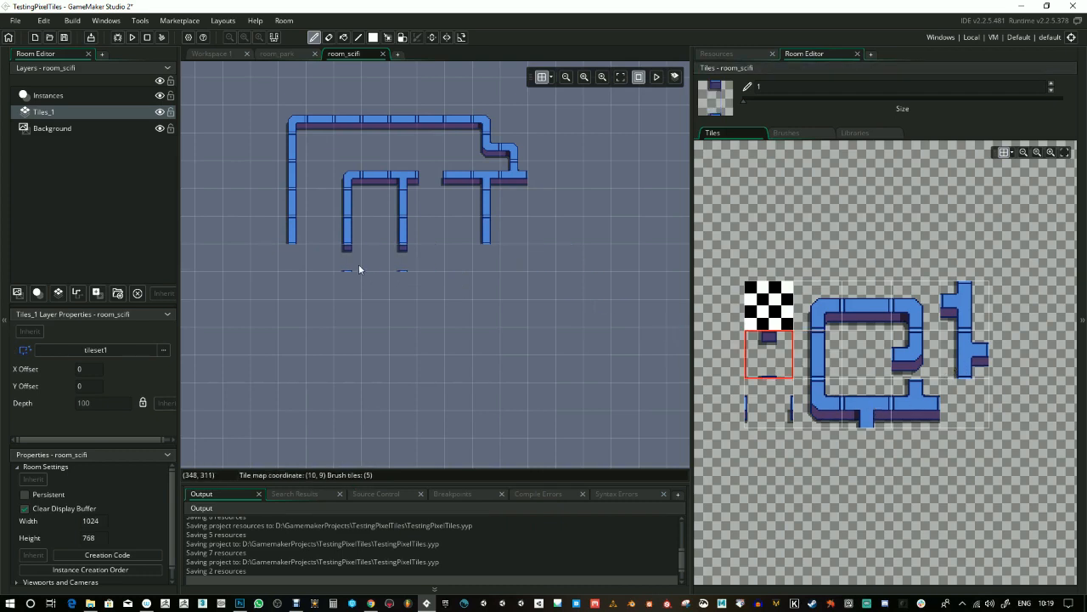
- Start a small room under the right inner branch with an upward T-junction, a downward T-junction two cells lower, and a lower-left corner beside it
{"action": "left_click", "coordinate": [872, 417]}
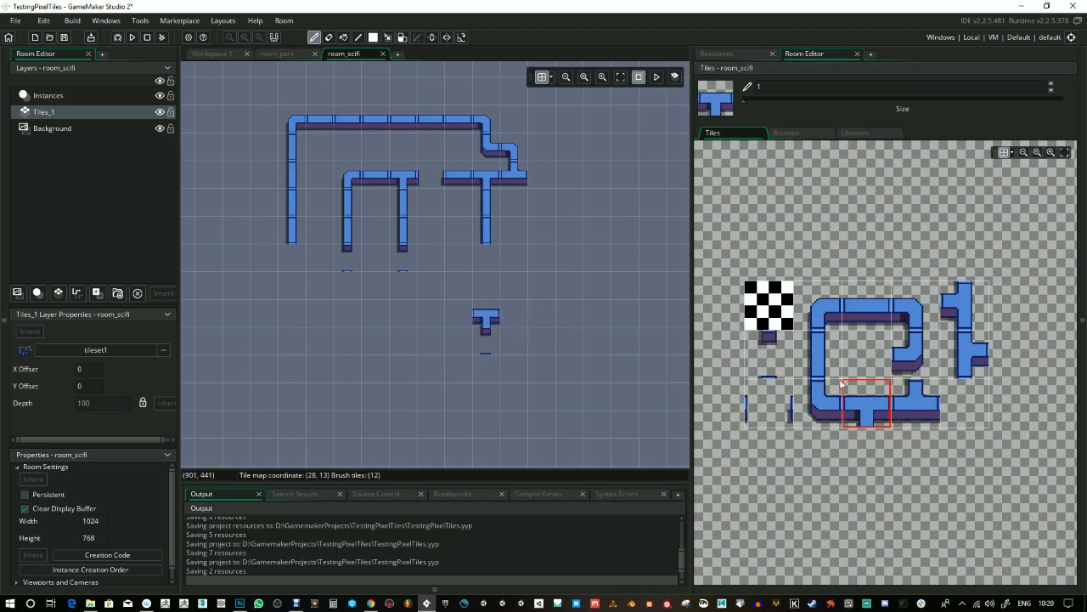
{"action": "left_click", "coordinate": [919, 408]}
{"action": "left_click", "coordinate": [486, 257]}
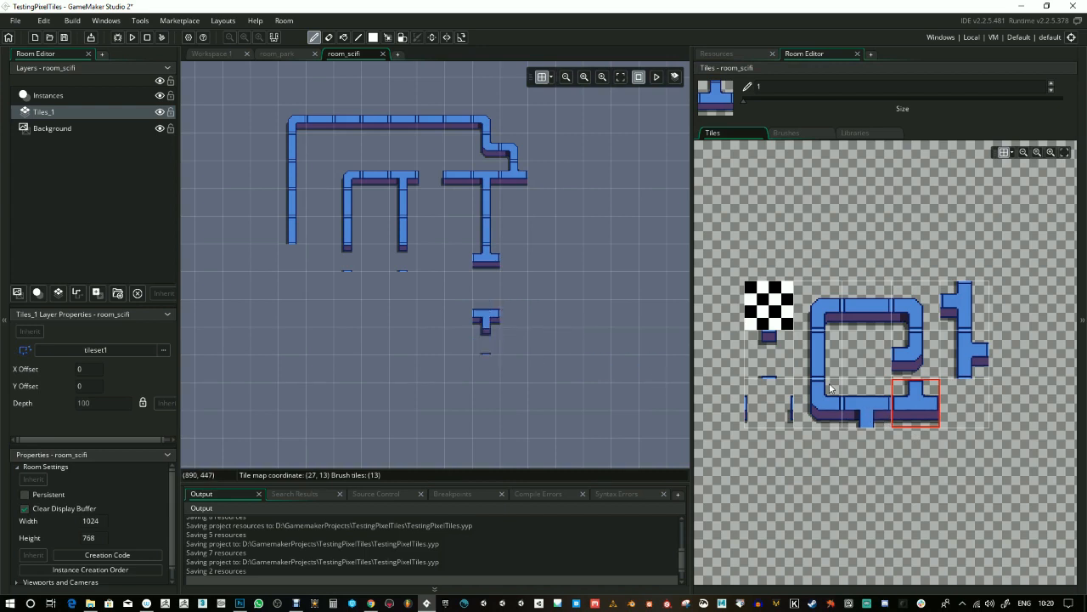
{"action": "left_click", "coordinate": [828, 402]}
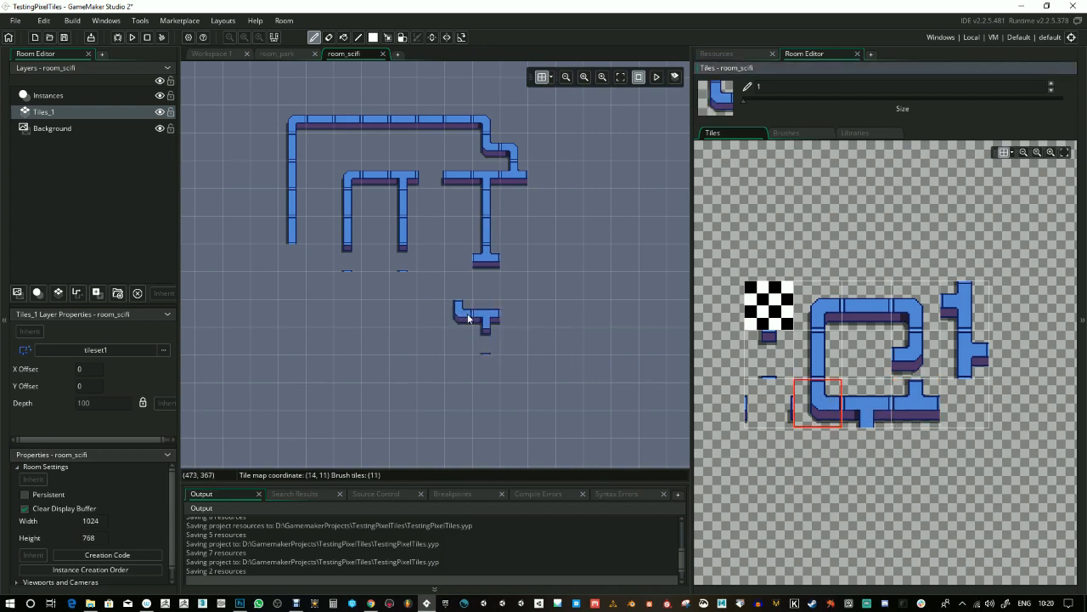
{"action": "left_click", "coordinate": [467, 311]}
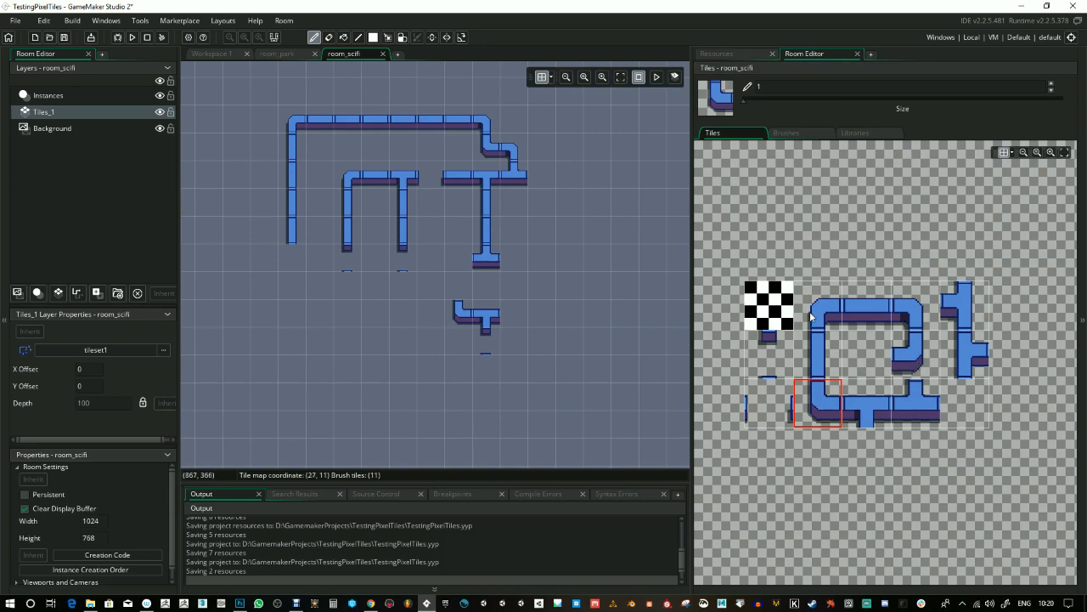
- Enclose the small room with an upper-left corner, a vertical doorway on its left side, and a right wall with two corners
{"action": "left_click", "coordinate": [808, 313]}
{"action": "left_click", "coordinate": [463, 265]}
{"action": "left_click", "coordinate": [763, 357]}
{"action": "left_click", "coordinate": [455, 286]}
{"action": "left_click", "coordinate": [906, 311]}
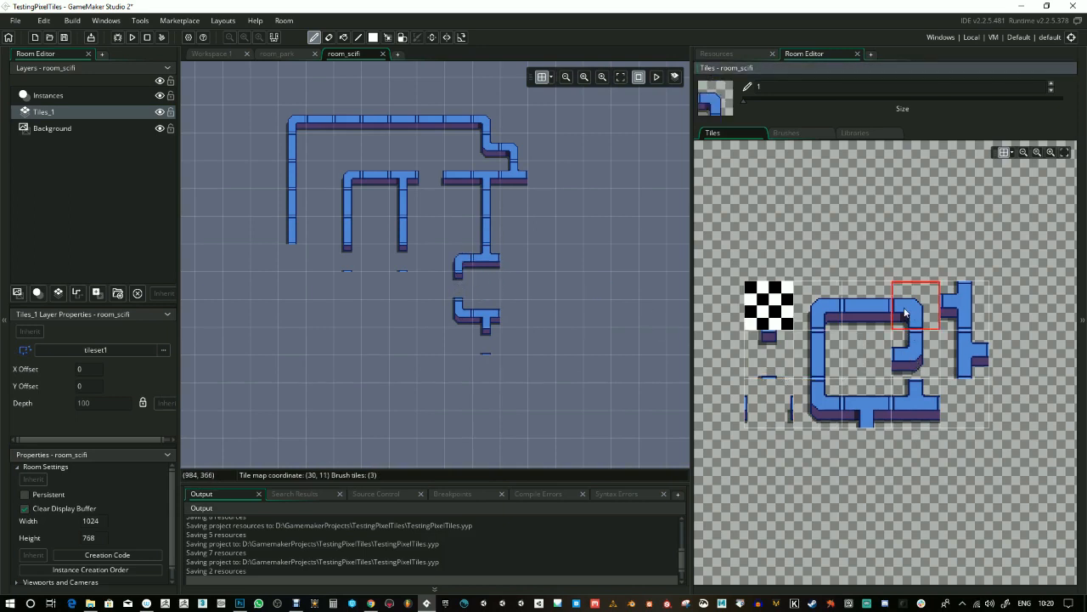
{"action": "left_click", "coordinate": [520, 287]}
{"action": "left_click", "coordinate": [916, 352]}
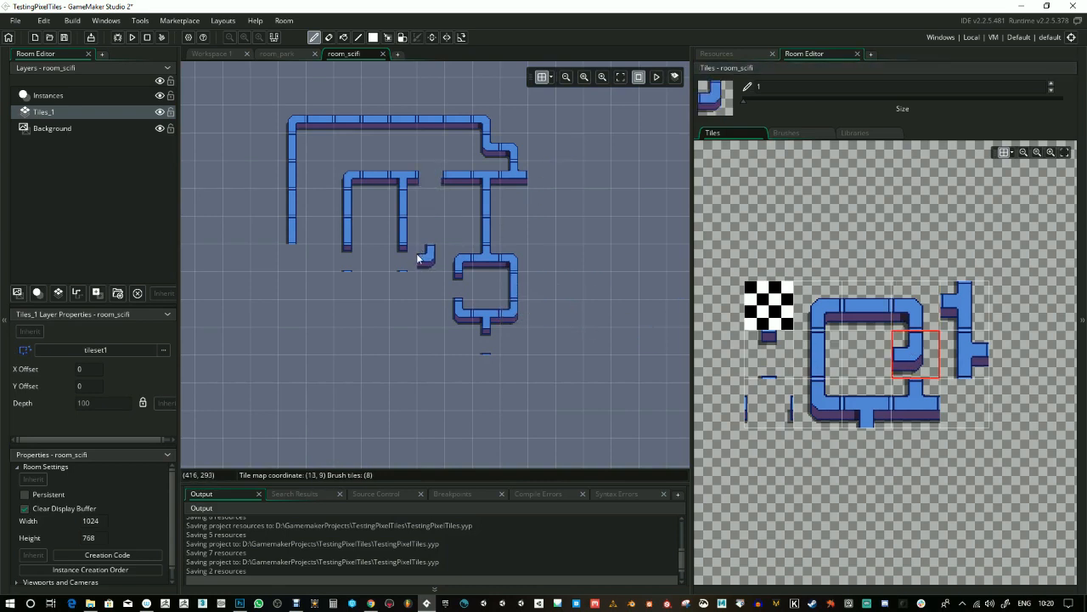
- Close the bottom of the left inner room with a straight horizontal tile between lower-right and lower-left corner tiles
{"action": "left_click", "coordinate": [861, 326]}
{"action": "left_click", "coordinate": [377, 288]}
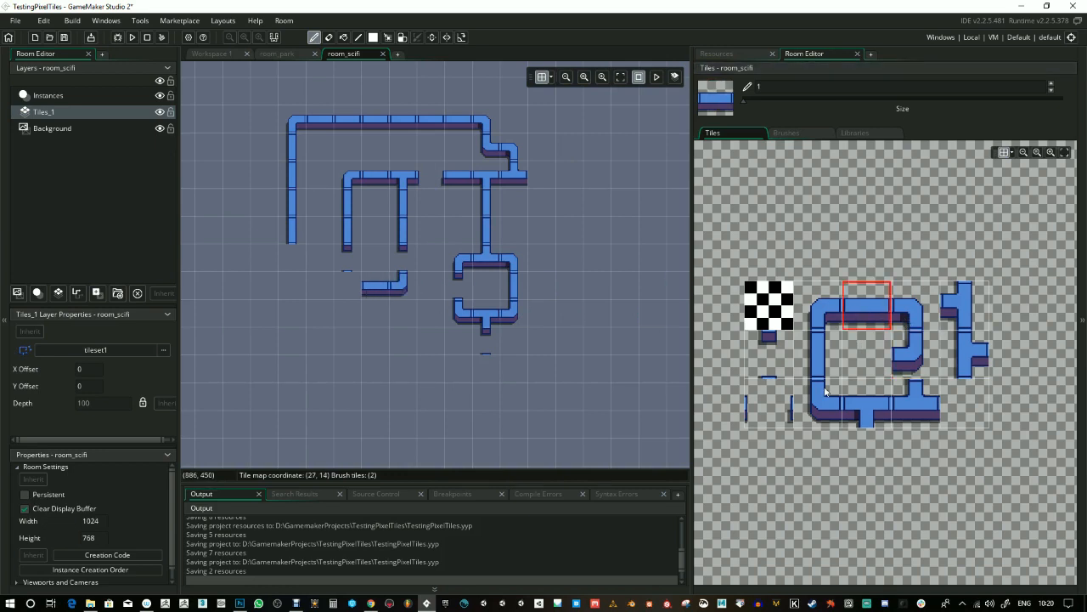
{"action": "left_click", "coordinate": [820, 401]}
{"action": "left_click", "coordinate": [351, 286]}
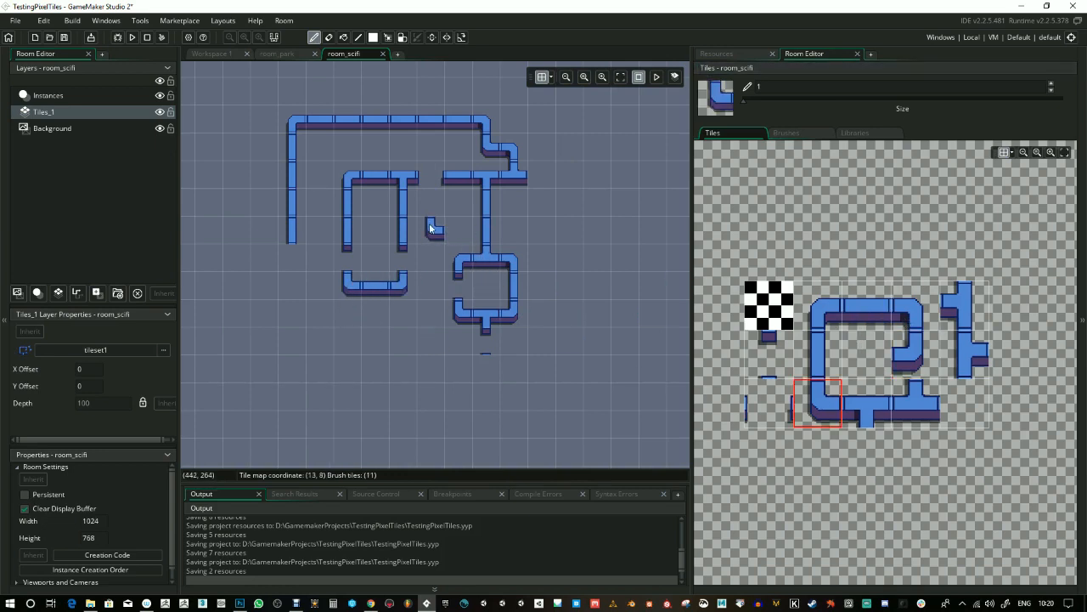
- Try to step the outer left wall one cell inward with two corner tiles and continue it down with vertical tiles
{"action": "left_click", "coordinate": [282, 262]}
{"action": "left_click", "coordinate": [914, 313]}
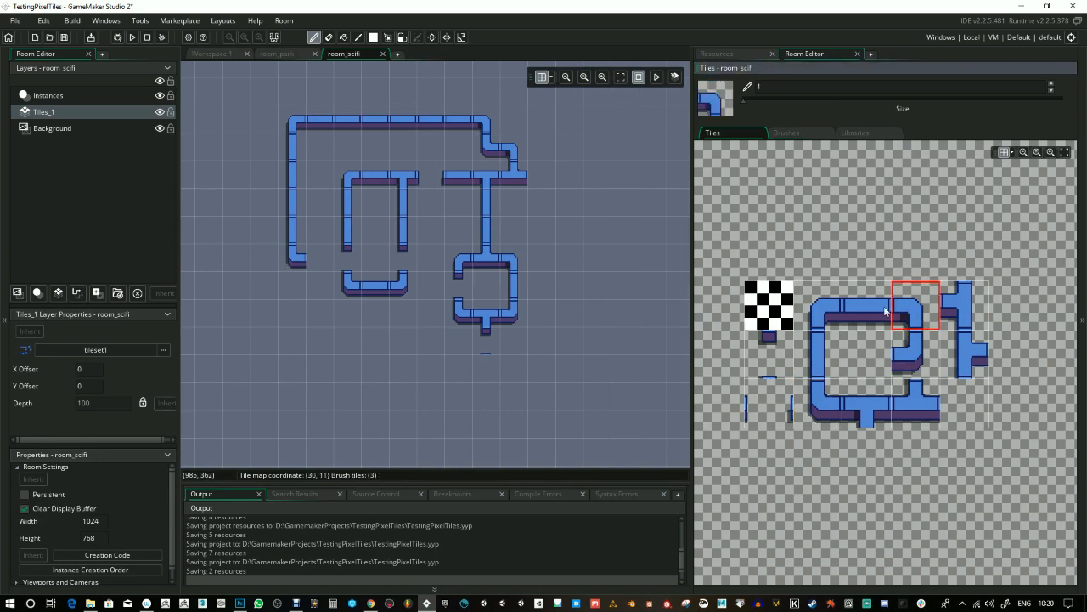
{"action": "left_click", "coordinate": [318, 266]}
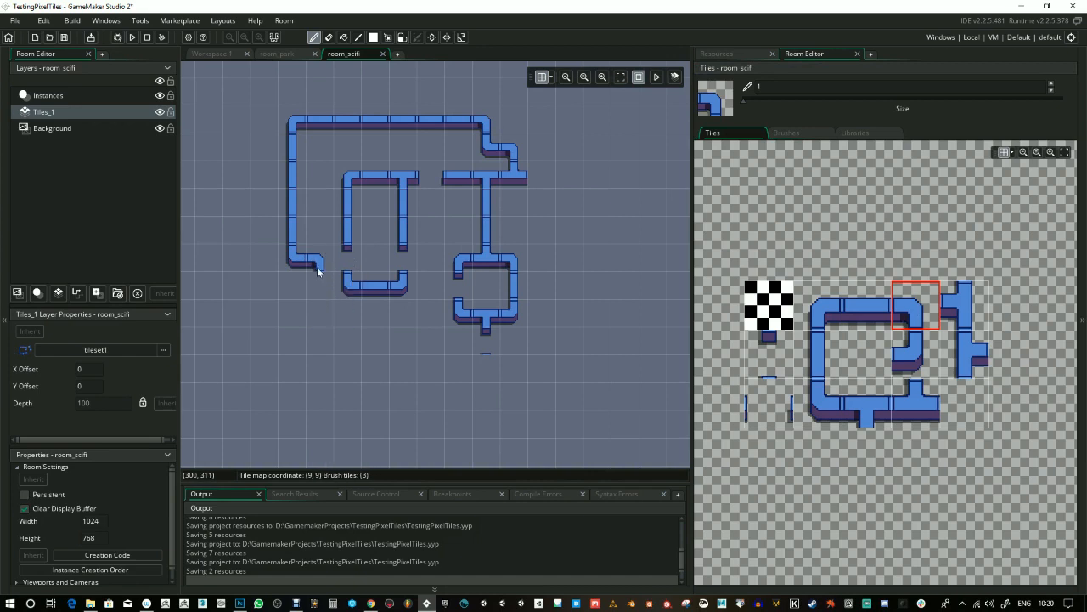
{"action": "left_click", "coordinate": [803, 353]}
{"action": "left_click", "coordinate": [314, 286]}
{"action": "left_click", "coordinate": [322, 312]}
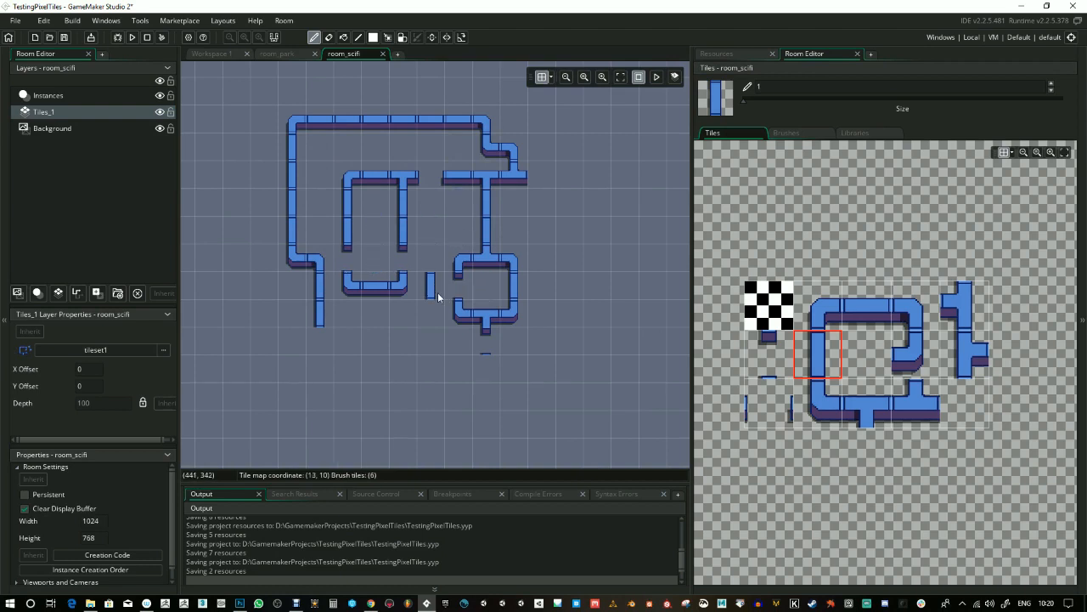
{"action": "right_click", "coordinate": [316, 265]}
- Extend the outer left wall straight down three tiles, turn it with a lower-left corner, and add three horizontal tiles to the right
{"action": "left_click_drag", "start_coordinate": [291, 264], "coordinate": [291, 323]}
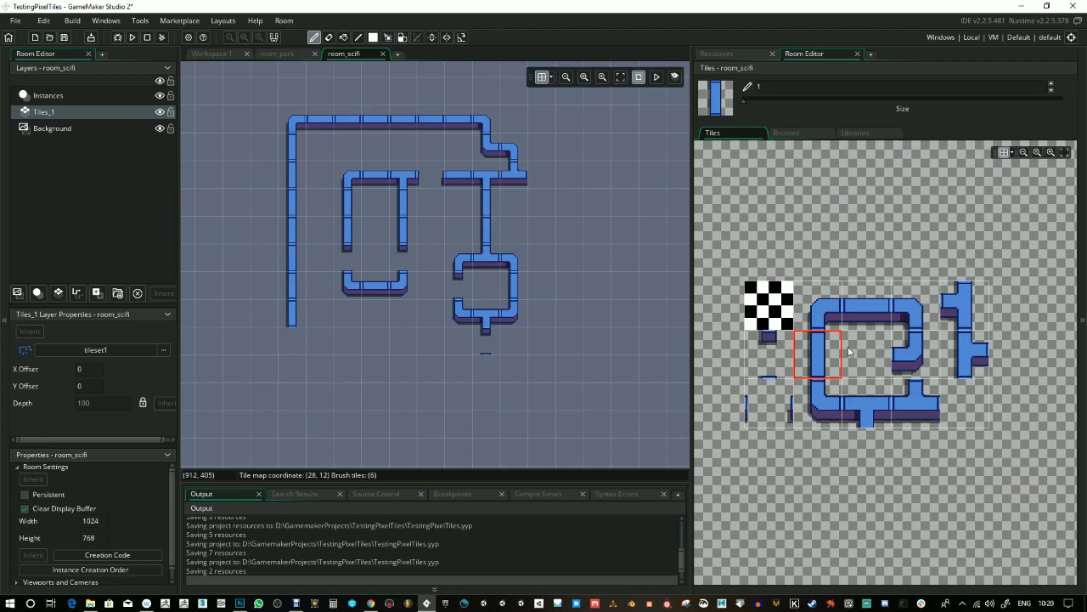
{"action": "left_click", "coordinate": [817, 403]}
{"action": "left_click", "coordinate": [290, 342]}
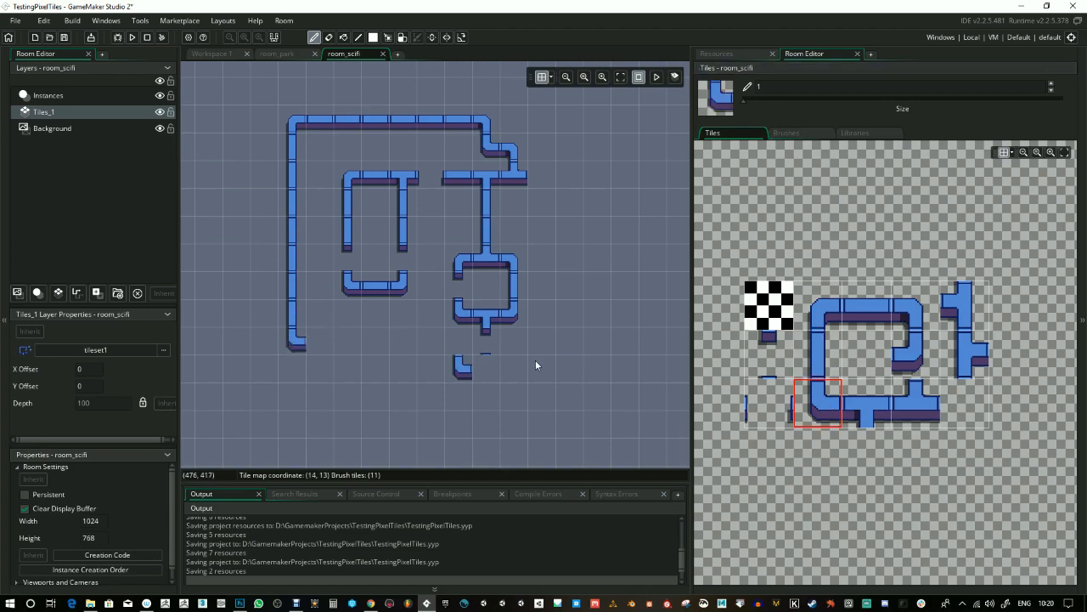
{"action": "left_click", "coordinate": [866, 305]}
{"action": "left_click_drag", "start_coordinate": [329, 357], "coordinate": [379, 353]}
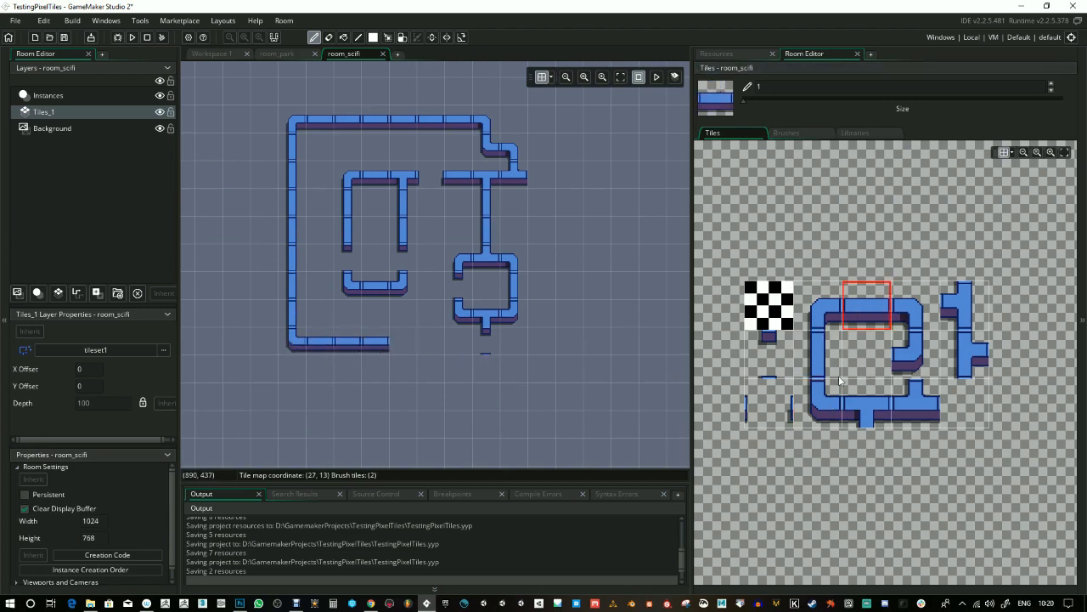
- Step the lower outer wall down with an upper-right corner, one vertical tile and a lower-left corner
{"action": "left_click", "coordinate": [902, 327]}
{"action": "left_click", "coordinate": [399, 354]}
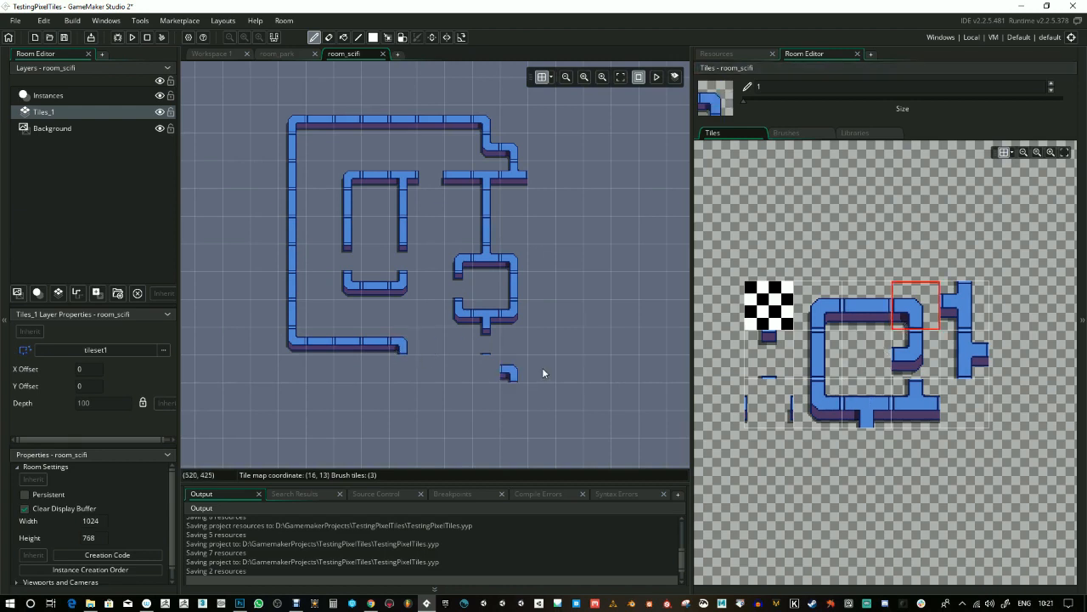
{"action": "left_click", "coordinate": [813, 365]}
{"action": "left_click", "coordinate": [409, 374]}
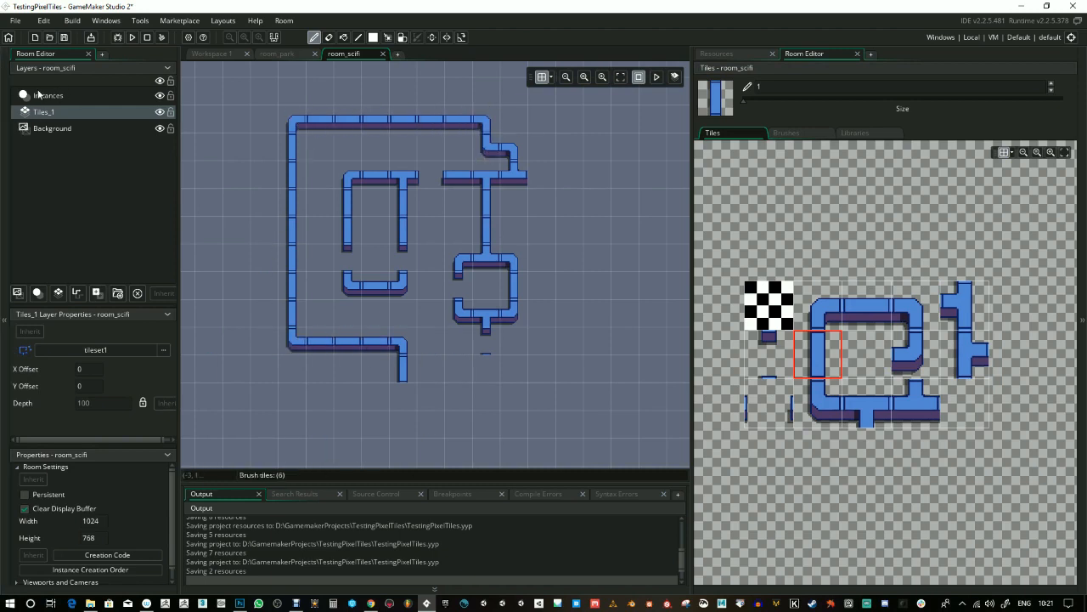
{"action": "left_click", "coordinate": [829, 420]}
{"action": "left_click", "coordinate": [408, 397]}
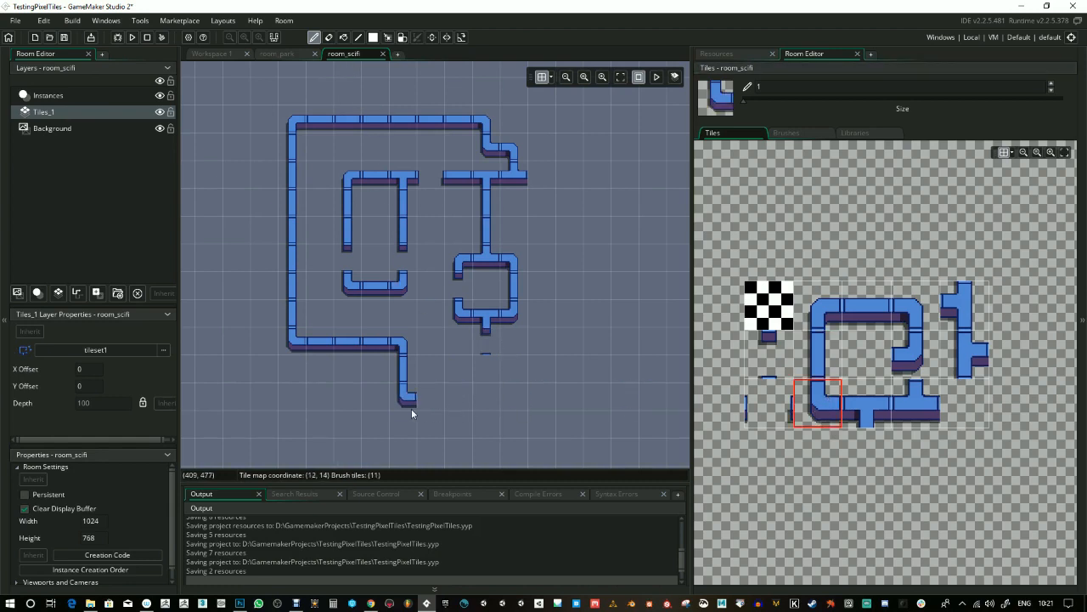
- Add two horizontal tiles along the bottom wall, then a lower-right corner with one vertical tile above it
{"action": "left_click", "coordinate": [866, 306]}
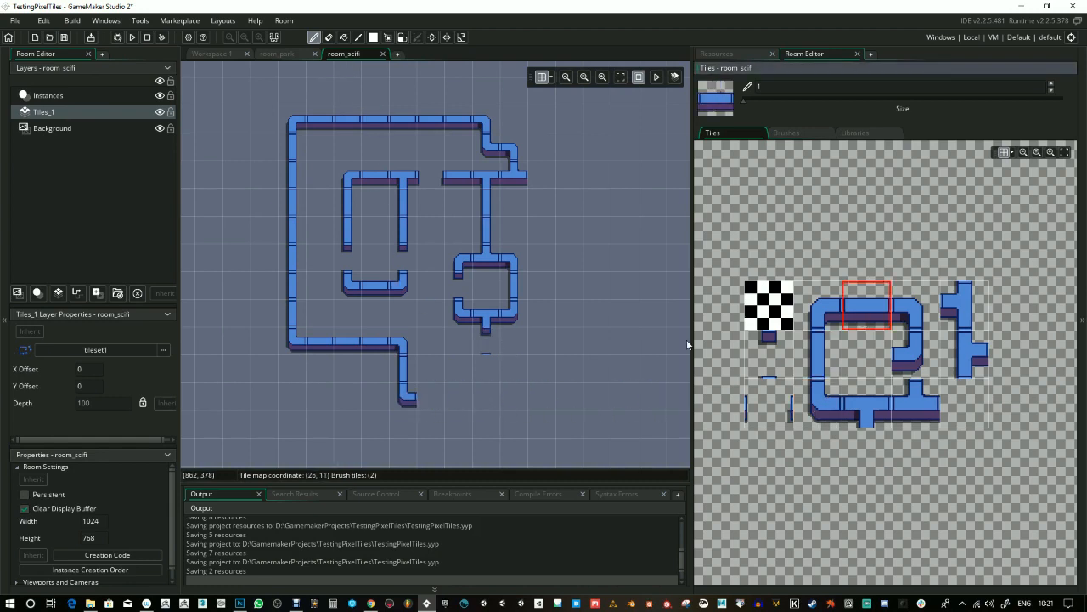
{"action": "left_click", "coordinate": [429, 398]}
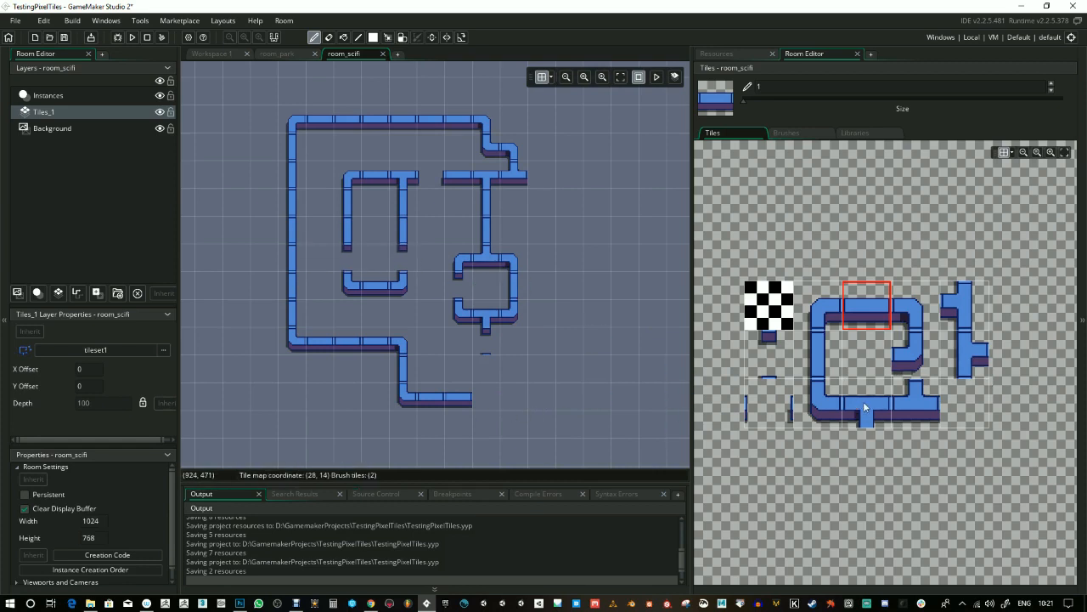
{"action": "left_click", "coordinate": [912, 352]}
{"action": "left_click", "coordinate": [497, 397]}
{"action": "left_click", "coordinate": [819, 358]}
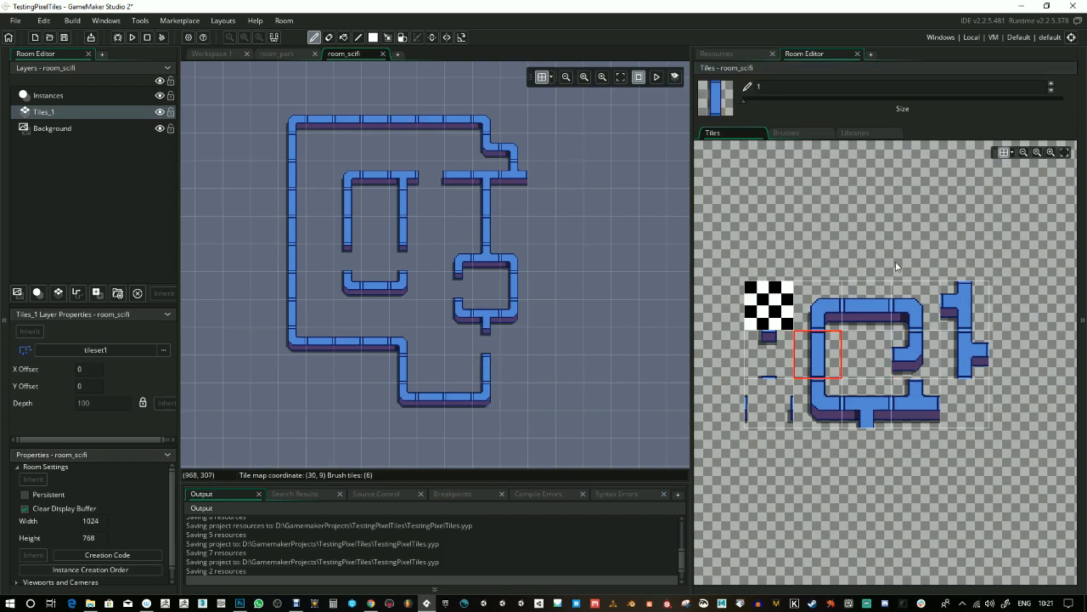
- Extend the upper horizontal wall three straight tiles to the right of the upward T-junction
{"action": "left_click", "coordinate": [864, 325]}
{"action": "left_click", "coordinate": [554, 180]}
{"action": "left_click", "coordinate": [578, 184]}
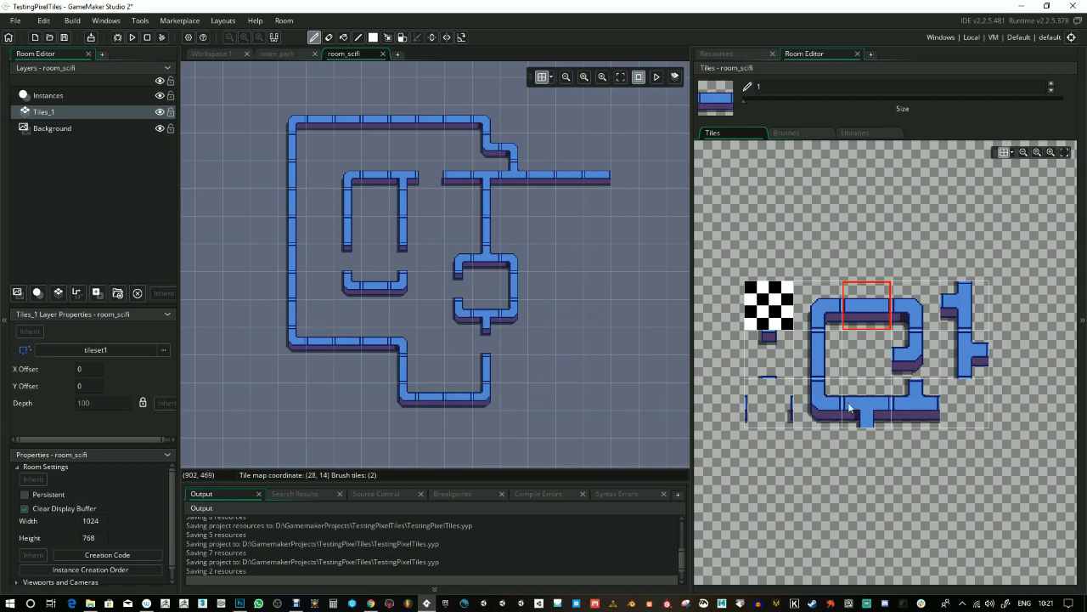
- Replace the bottom wall's lower-right corner with an upward T-junction and extend the wall four horizontal tiles to the right
{"action": "left_click", "coordinate": [916, 402]}
{"action": "left_click", "coordinate": [486, 399]}
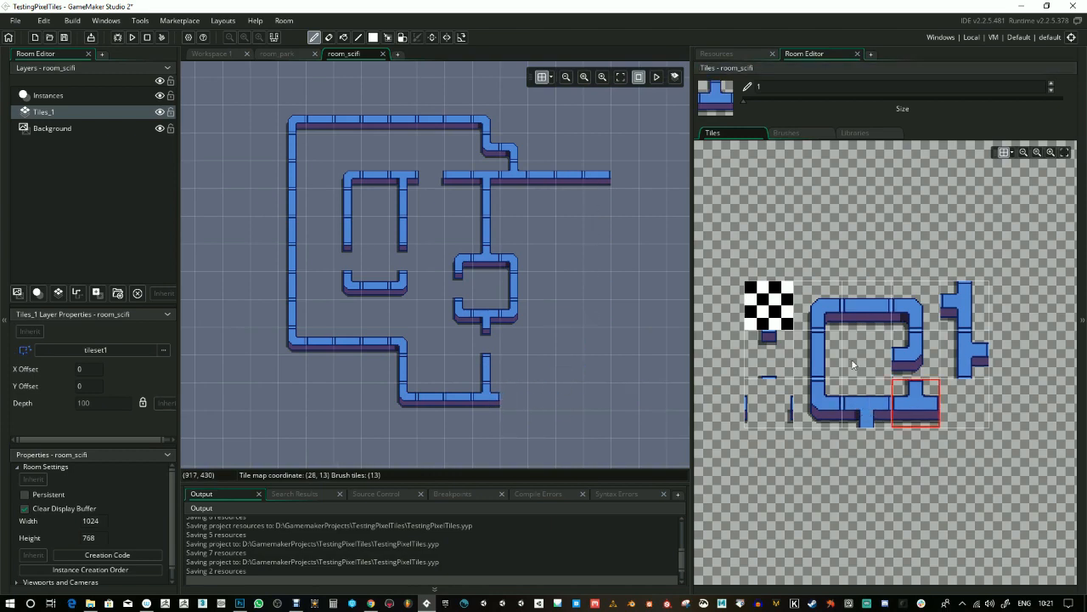
{"action": "left_click", "coordinate": [869, 323]}
{"action": "left_click_drag", "start_coordinate": [510, 399], "coordinate": [574, 399]}
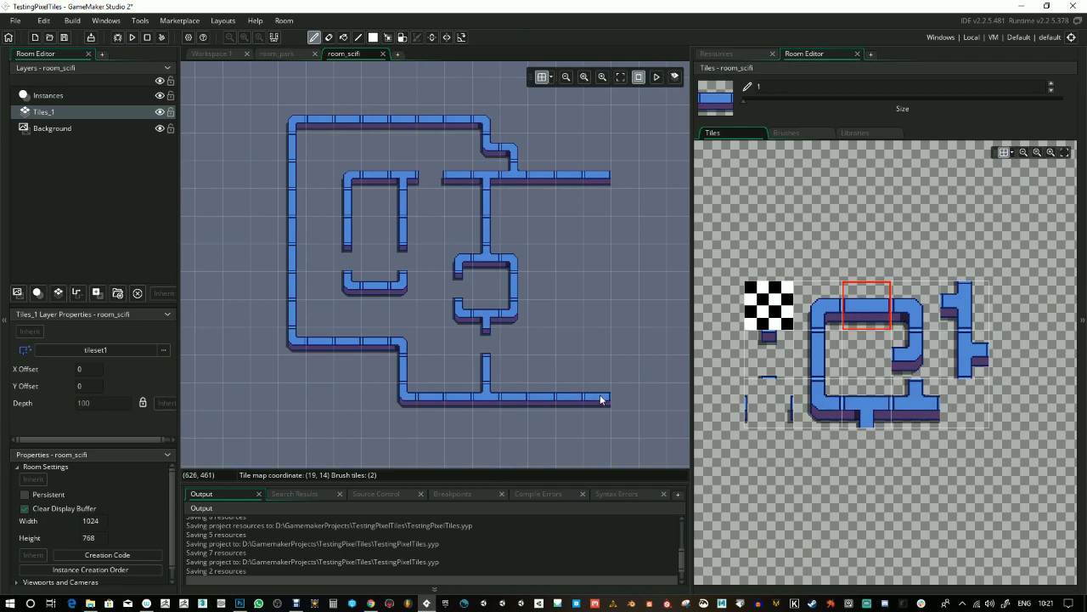
- Close the right side of the layout with an upper-right corner, a run of vertical tiles and a lower-right corner
{"action": "left_click", "coordinate": [907, 320]}
{"action": "left_click", "coordinate": [826, 357]}
{"action": "left_click_drag", "start_coordinate": [638, 192], "coordinate": [639, 321]}
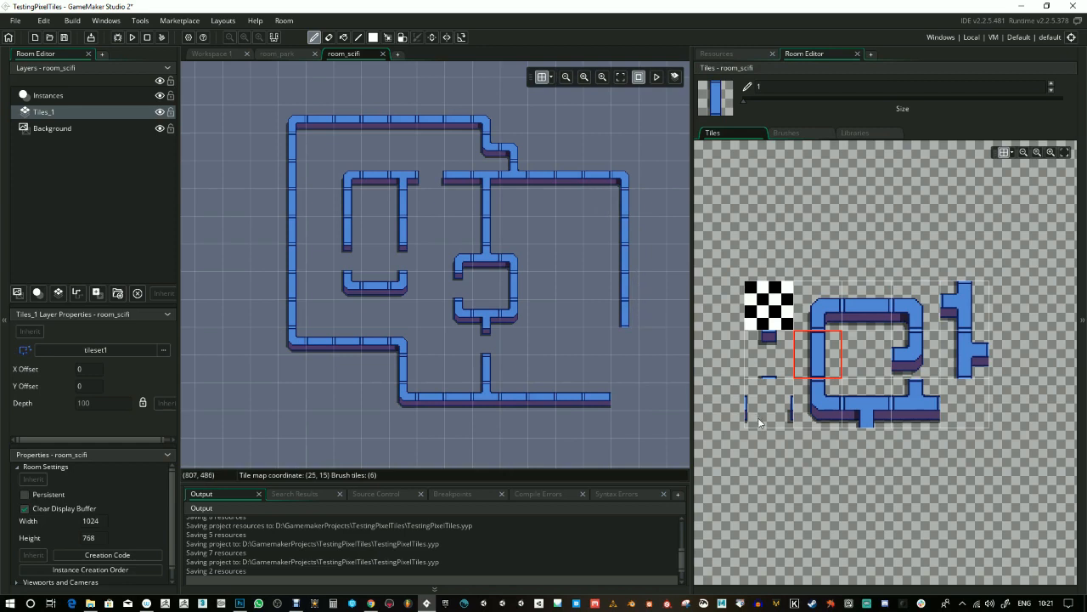
{"action": "left_click", "coordinate": [923, 358]}
{"action": "left_click", "coordinate": [624, 390]}
{"action": "left_click", "coordinate": [810, 361]}
{"action": "left_click_drag", "start_coordinate": [618, 358], "coordinate": [625, 370]}
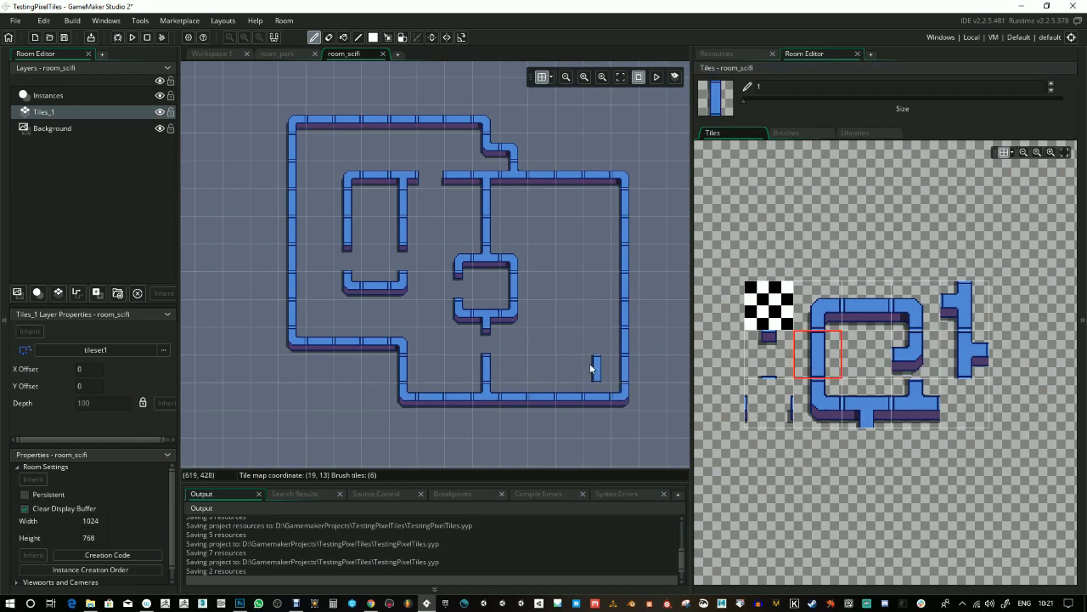
{"action": "mouse_move", "coordinate": [557, 344]}
{"action": "left_mouse_down"}
{"action": "mouse_move", "coordinate": [483, 369]}
{"action": "mouse_move", "coordinate": [629, 264]}
{"action": "left_mouse_up"}
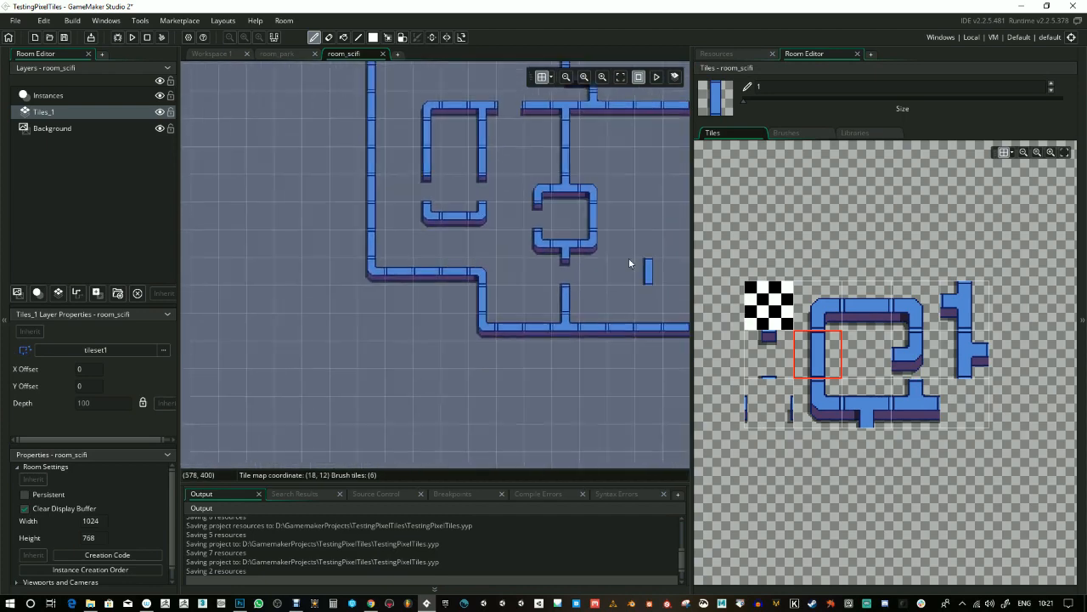
{"action": "scroll", "coordinate": [629, 263], "scroll_direction": "down", "scroll_amount": 5}
{"action": "scroll", "coordinate": [527, 295], "scroll_direction": "up", "scroll_amount": 3}
{"action": "mouse_move", "coordinate": [529, 286]}
{"action": "left_mouse_down"}
{"action": "mouse_move", "coordinate": [440, 223]}
{"action": "mouse_move", "coordinate": [480, 199]}
{"action": "mouse_move", "coordinate": [540, 254]}
{"action": "mouse_move", "coordinate": [404, 242]}
{"action": "mouse_move", "coordinate": [395, 285]}
{"action": "left_mouse_up"}
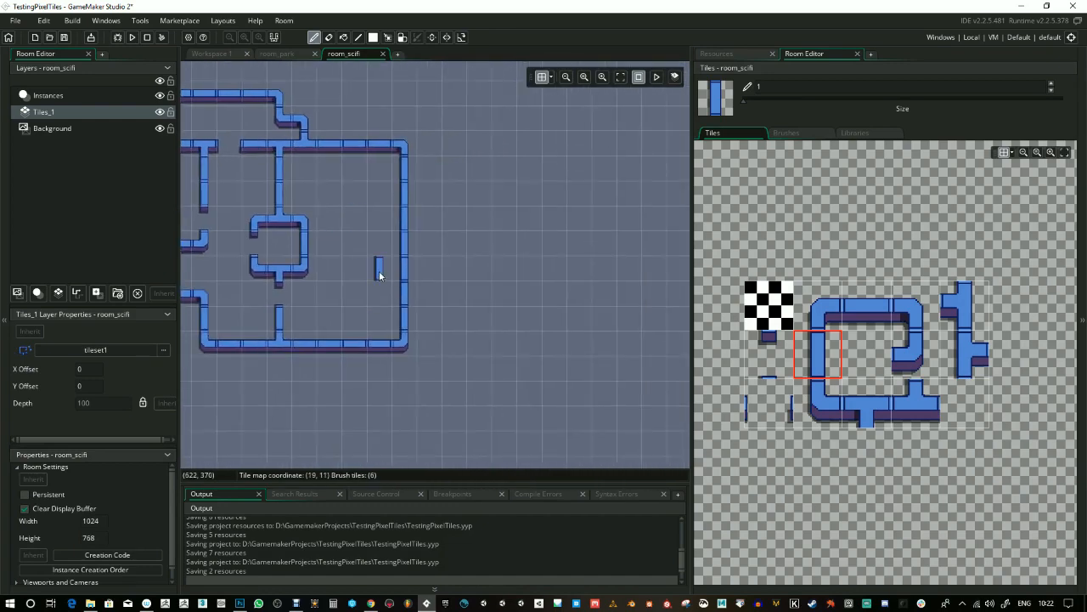
- Start a separate small room right of the main layout with vertical sides, a horizontal top wall and two upper corners
{"action": "mouse_move", "coordinate": [499, 269]}
{"action": "left_mouse_down"}
{"action": "mouse_move", "coordinate": [521, 283]}
{"action": "mouse_move", "coordinate": [376, 265]}
{"action": "mouse_move", "coordinate": [621, 177]}
{"action": "mouse_move", "coordinate": [504, 191]}
{"action": "mouse_move", "coordinate": [456, 290]}
{"action": "mouse_move", "coordinate": [516, 345]}
{"action": "left_mouse_up"}
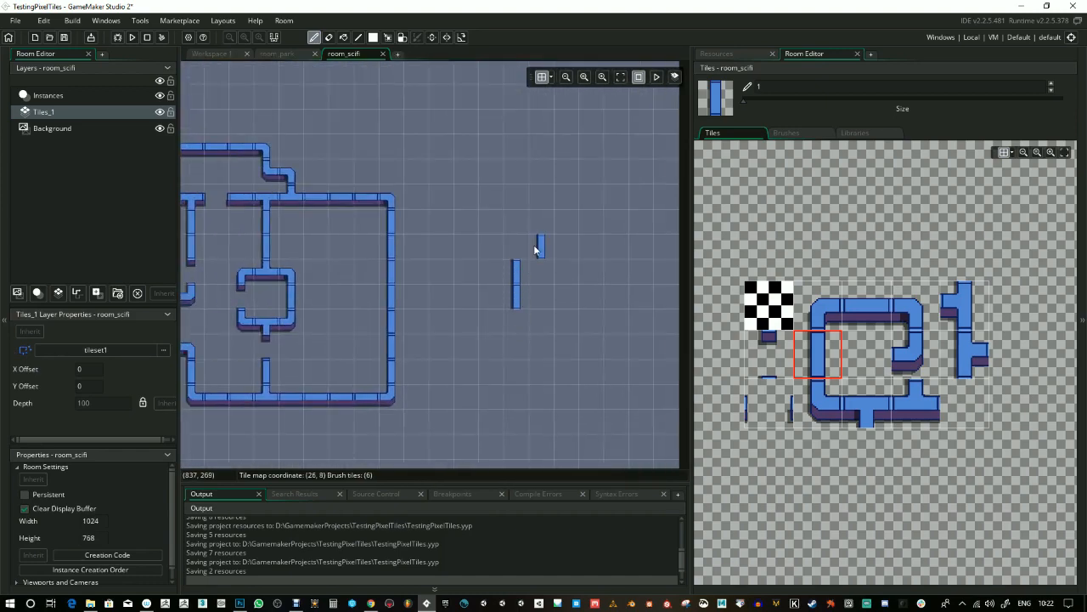
{"action": "left_click", "coordinate": [816, 302]}
{"action": "left_click", "coordinate": [520, 251]}
{"action": "left_click", "coordinate": [867, 305]}
{"action": "left_click_drag", "start_coordinate": [534, 248], "coordinate": [563, 249]}
{"action": "left_click", "coordinate": [916, 306]}
{"action": "left_click", "coordinate": [612, 251]}
- Add the small room's lower-left corner and a horizontal bottom-wall tile beside it
{"action": "left_click", "coordinate": [832, 418]}
{"action": "left_click", "coordinate": [524, 332]}
{"action": "left_click", "coordinate": [859, 323]}
{"action": "left_click", "coordinate": [541, 327]}
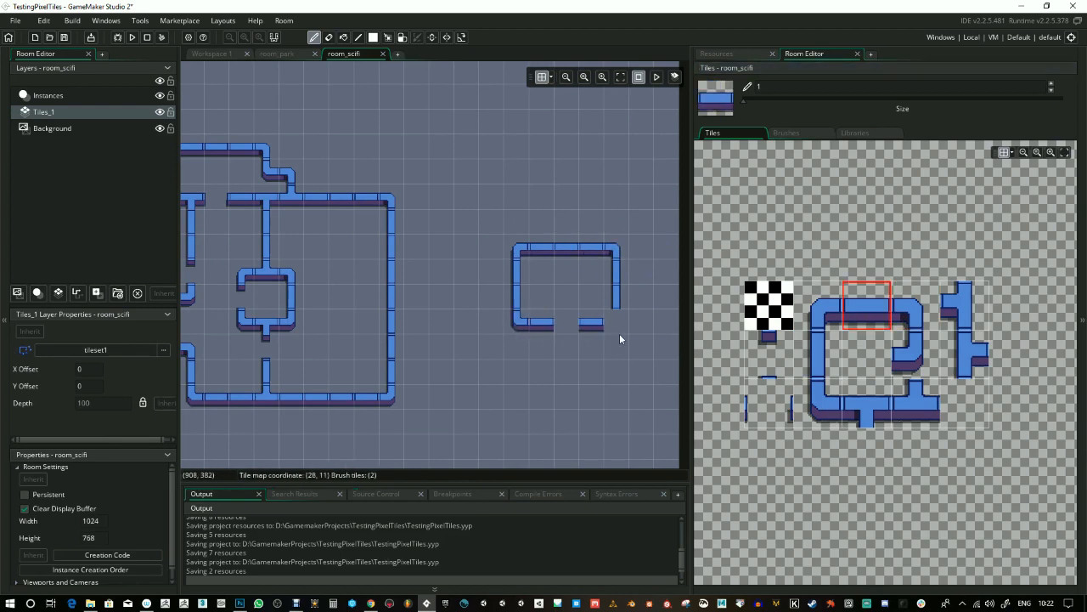
- Put the side end-cap tile in the small room's doorway, then complete the bottom wall with a horizontal tile and lower-right corner
{"action": "left_click", "coordinate": [769, 411]}
{"action": "left_click", "coordinate": [575, 331]}
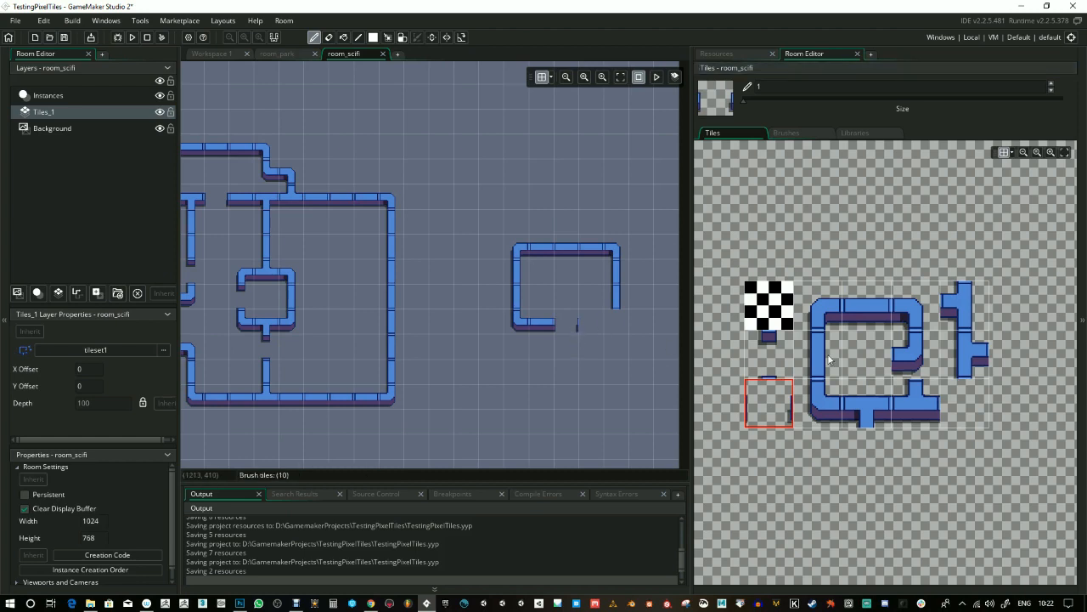
{"action": "left_click", "coordinate": [859, 318]}
{"action": "left_click", "coordinate": [593, 328]}
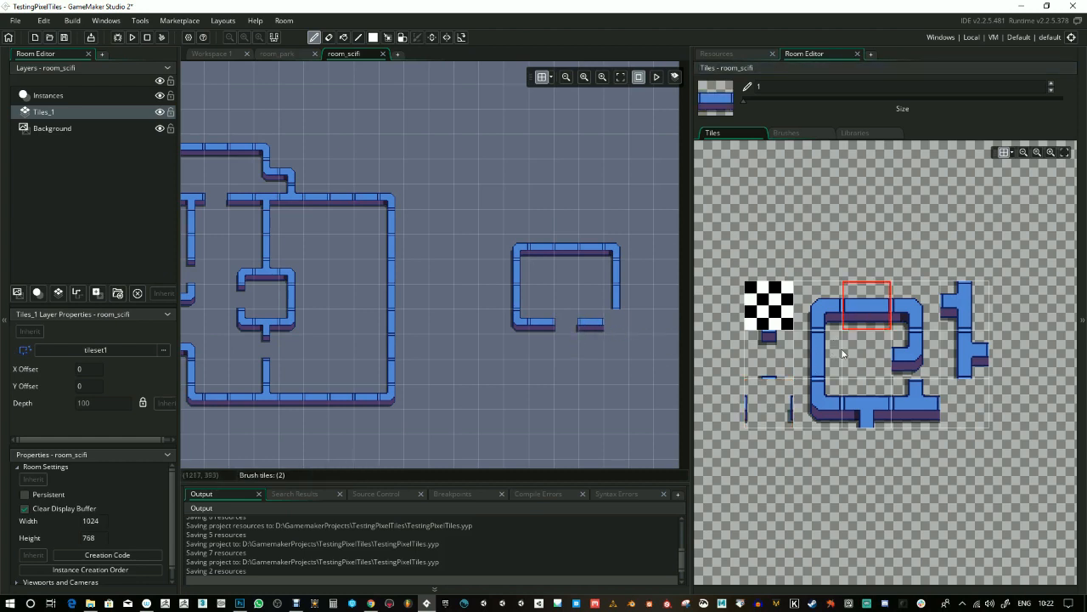
{"action": "left_click", "coordinate": [915, 359]}
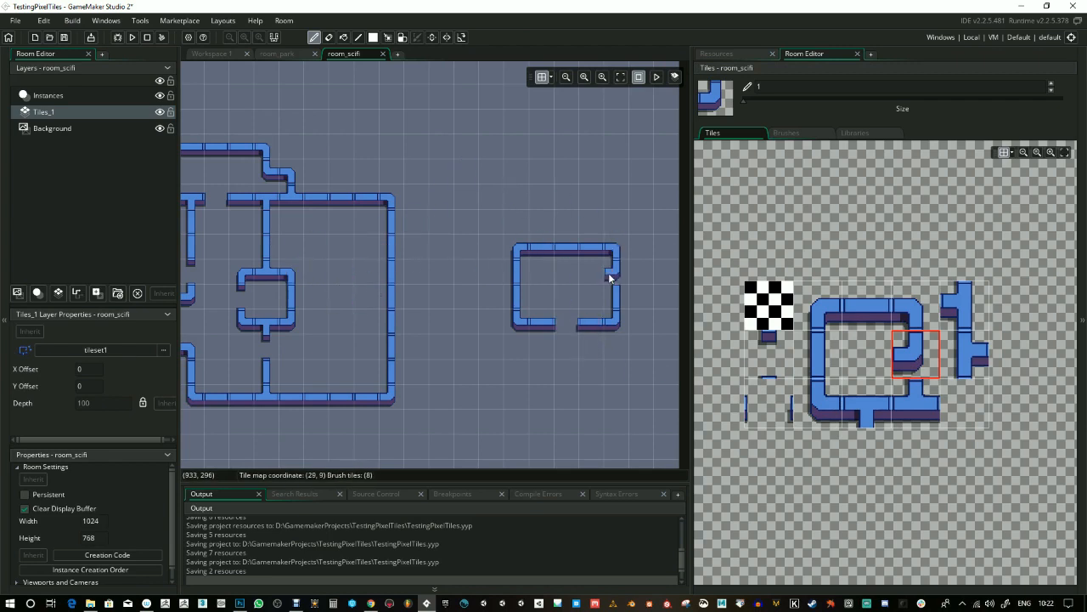
{"action": "left_click", "coordinate": [583, 301]}
{"action": "key", "text": "ctrl+z"}
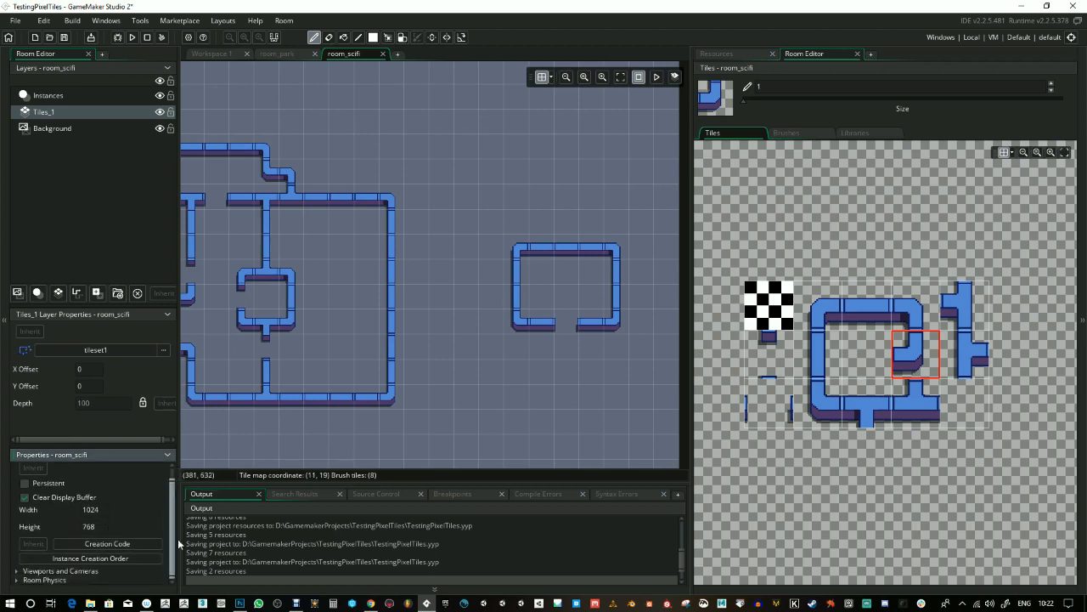
- Expand Viewport 0 in room_scifi's viewport and camera settings and examine its camera size, object-following and border options
{"action": "scroll", "coordinate": [159, 558], "scroll_direction": "down", "scroll_amount": 1}
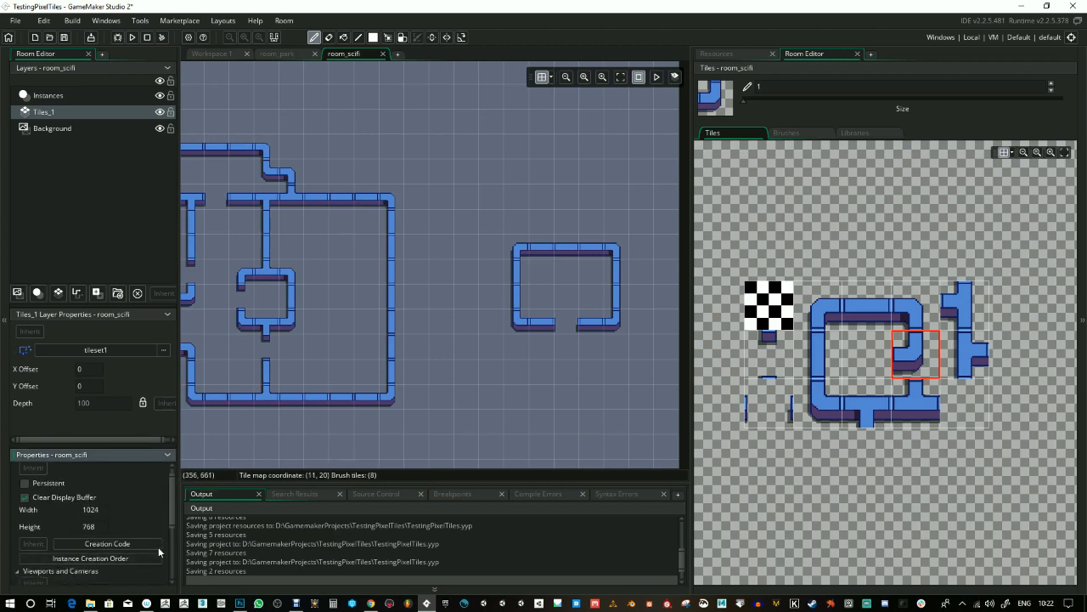
{"action": "left_click_drag", "start_coordinate": [173, 517], "coordinate": [178, 581]}
{"action": "left_click", "coordinate": [22, 507]}
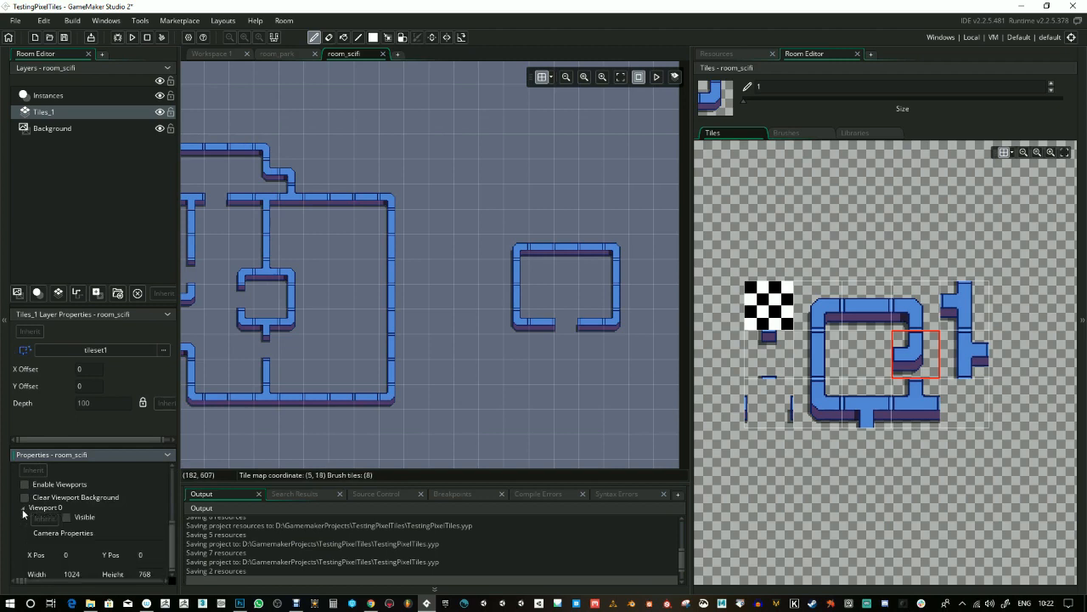
{"action": "scroll", "coordinate": [163, 521], "scroll_direction": "down", "scroll_amount": 2}
{"action": "scroll", "coordinate": [169, 539], "scroll_direction": "down", "scroll_amount": 3}
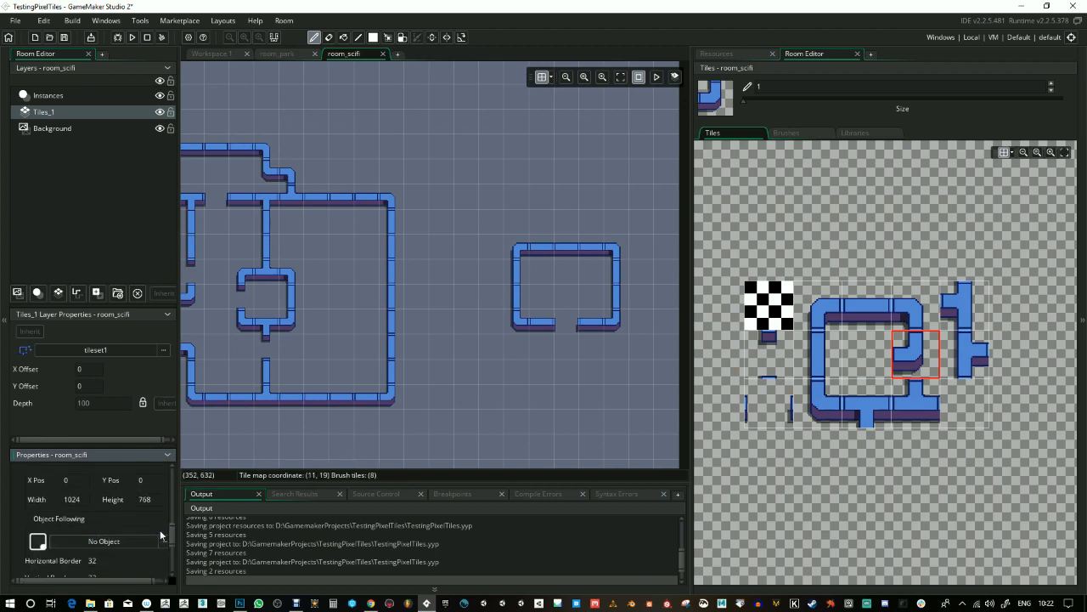
{"action": "scroll", "coordinate": [94, 535], "scroll_direction": "down", "scroll_amount": 1}
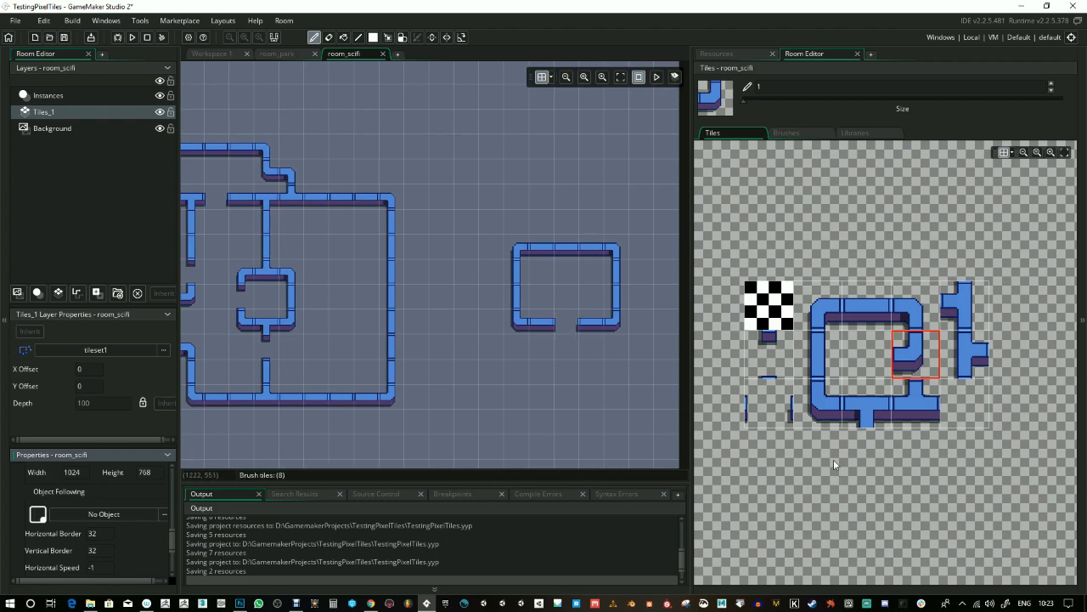
- Try to place the o_eye object from the project resources into room_scifi with the tile layer selected
{"action": "left_click", "coordinate": [732, 53]}
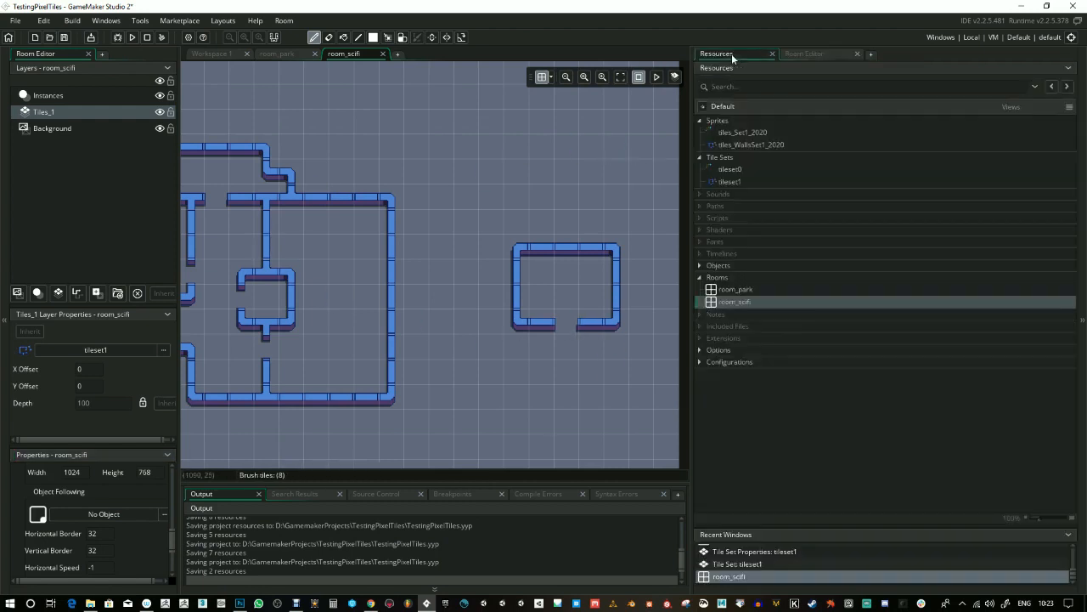
{"action": "left_click", "coordinate": [700, 266]}
{"action": "left_click_drag", "start_coordinate": [729, 282], "coordinate": [351, 302]}
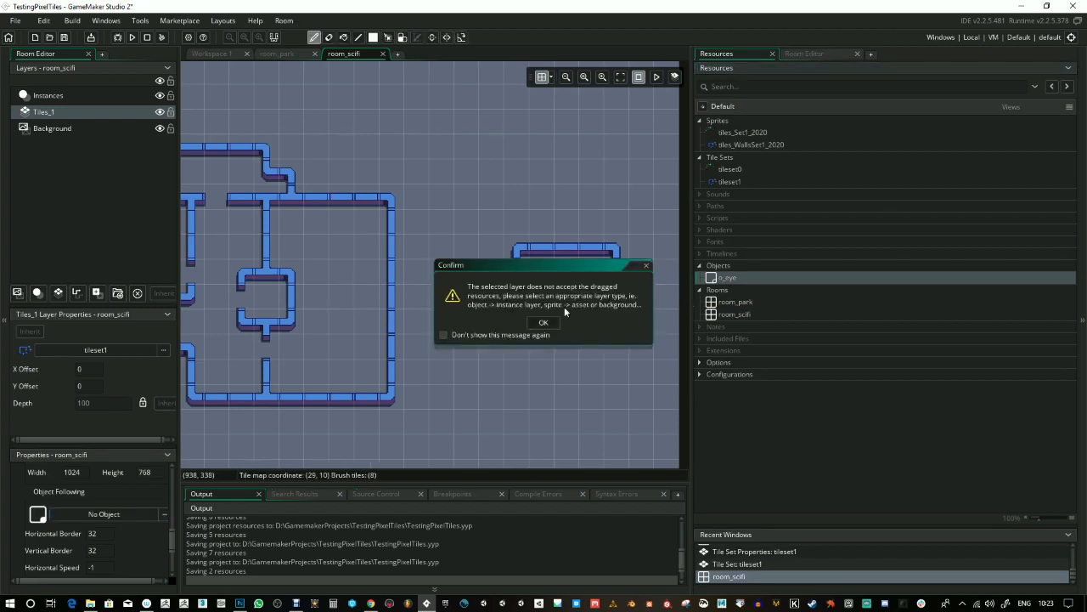
{"action": "left_click", "coordinate": [543, 324]}
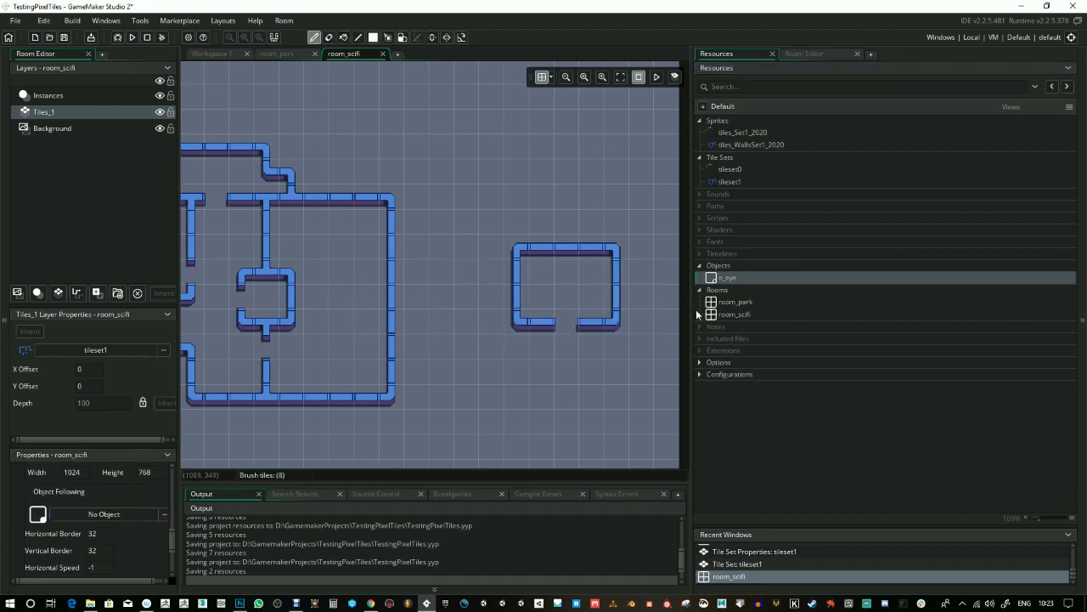
- Run the project, move the eye object around the park room to test the following camera, and close the game window
{"action": "left_click", "coordinate": [742, 306]}
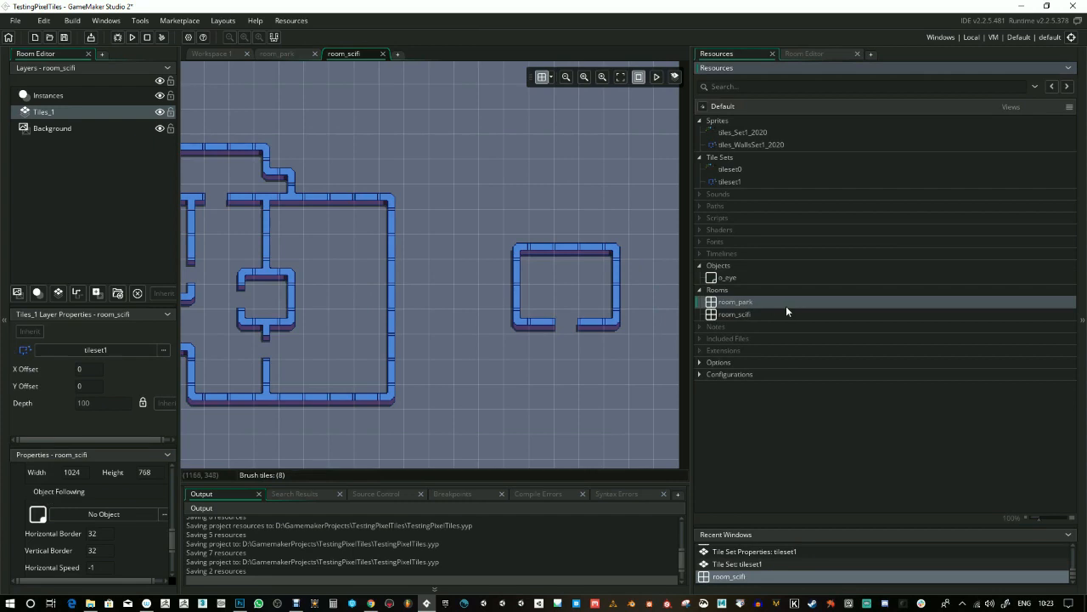
{"action": "left_click", "coordinate": [131, 38]}
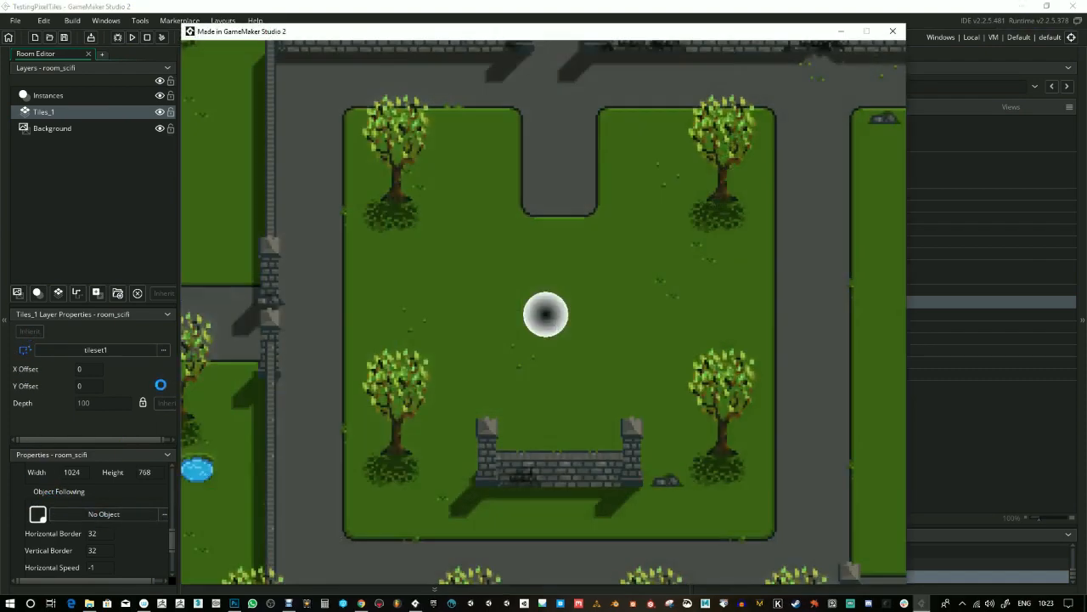
{"action": "key", "text": "Up"}
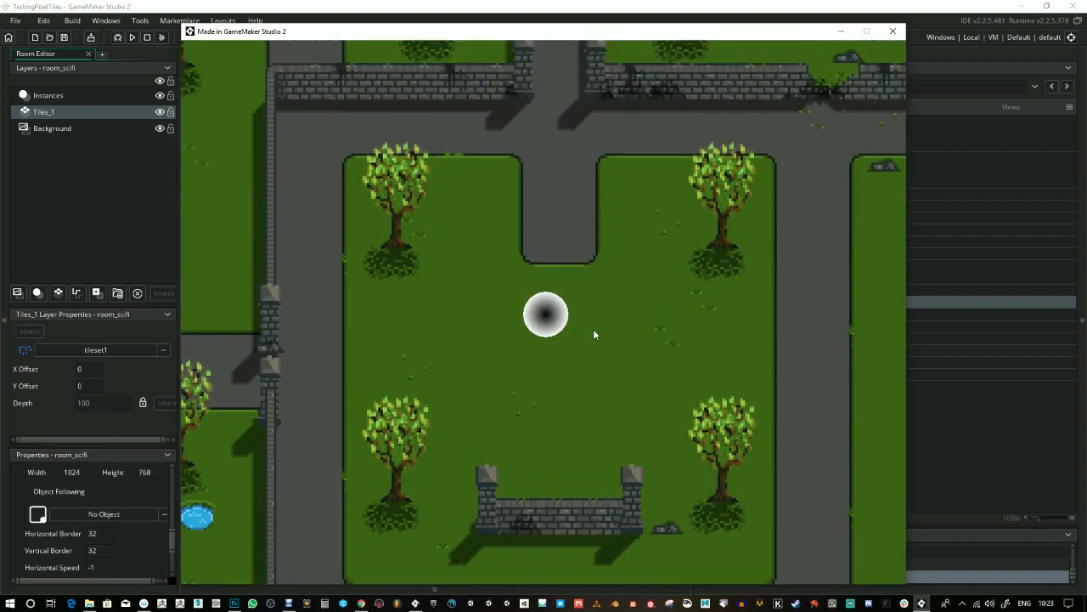
{"action": "key", "text": "Down"}
{"action": "key", "text": "Up"}
{"action": "key", "text": "Left"}
{"action": "key", "text": "Up"}
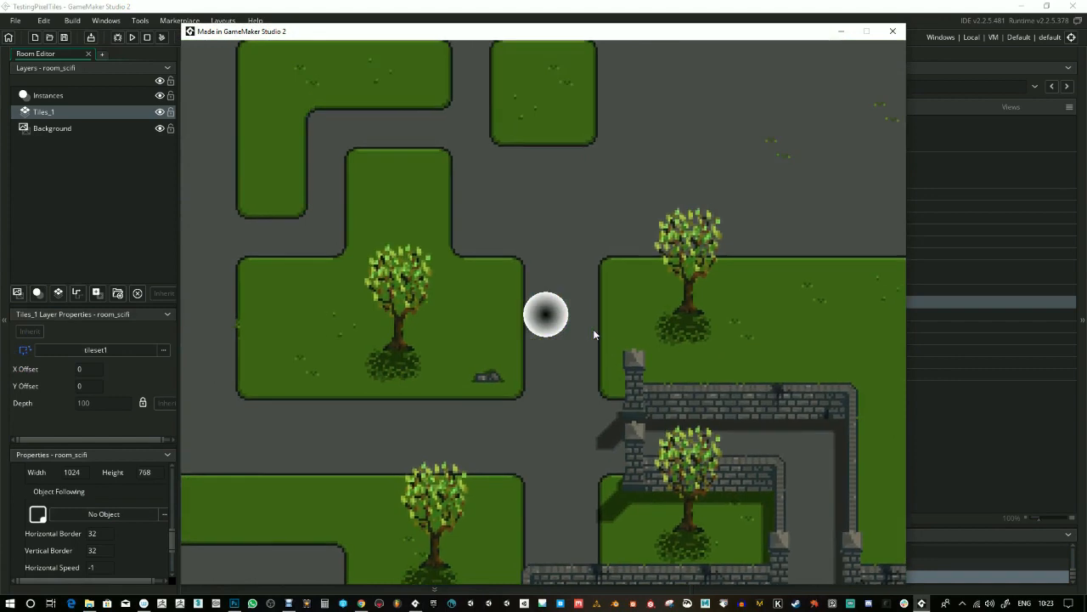
{"action": "key", "text": "Down"}
{"action": "key", "text": "Left"}
{"action": "key", "text": "Up"}
{"action": "key", "text": "Right"}
{"action": "key", "text": "Down"}
{"action": "key", "text": "Right"}
{"action": "key", "text": "Down"}
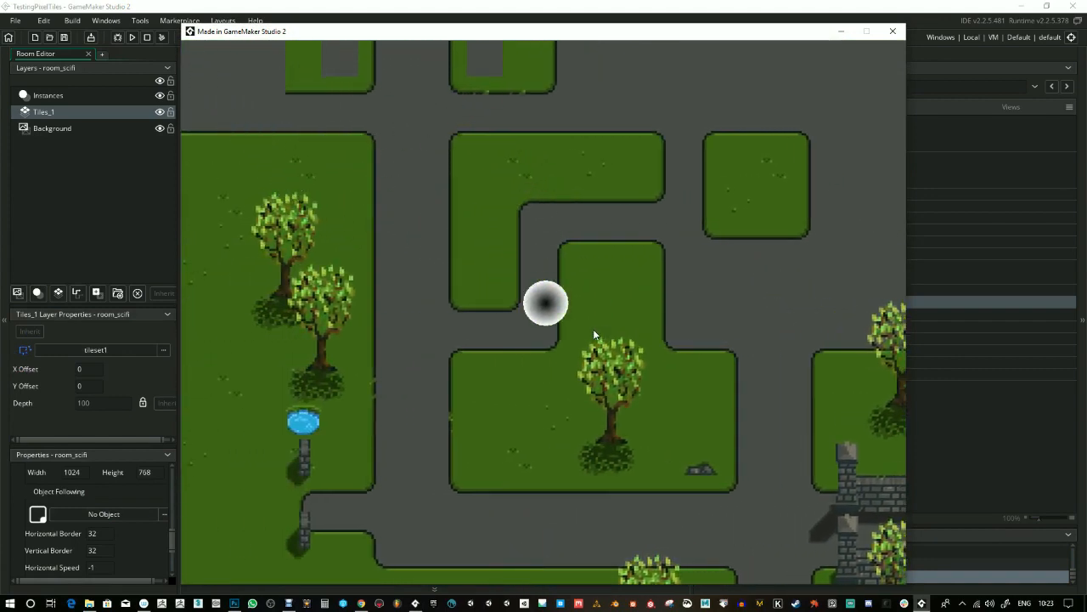
{"action": "key", "text": "Left"}
{"action": "key", "text": "Up"}
{"action": "key", "text": "Right"}
{"action": "key", "text": "Down"}
{"action": "key", "text": "Down"}
{"action": "key", "text": "Up"}
{"action": "key", "text": "Right"}
{"action": "key", "text": "Down"}
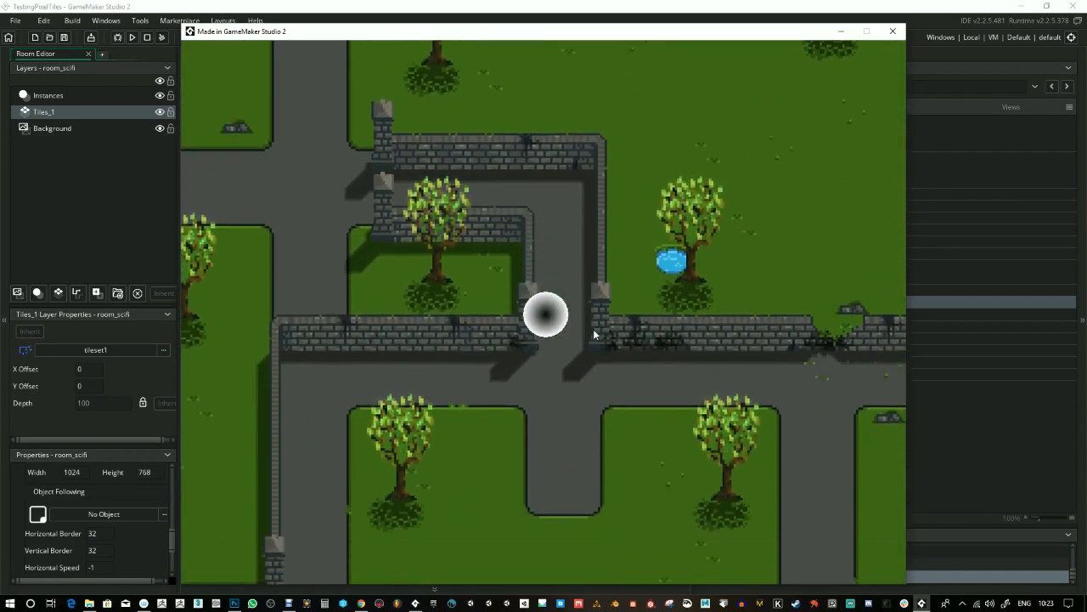
{"action": "key", "text": "Right"}
{"action": "key", "text": "Down"}
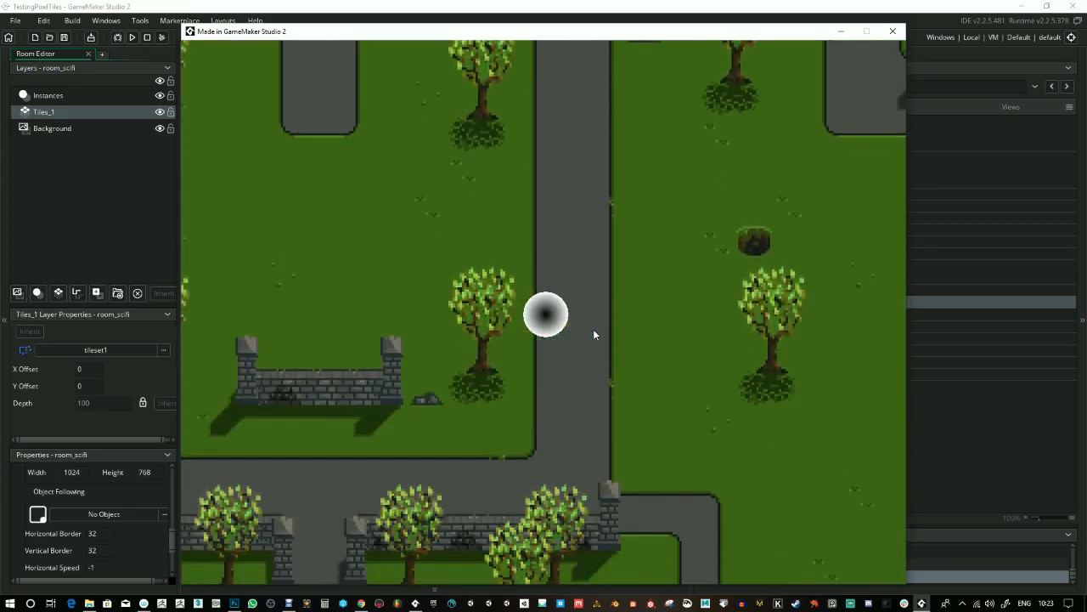
{"action": "key", "text": "Right"}
{"action": "key", "text": "Down"}
{"action": "key", "text": "Right"}
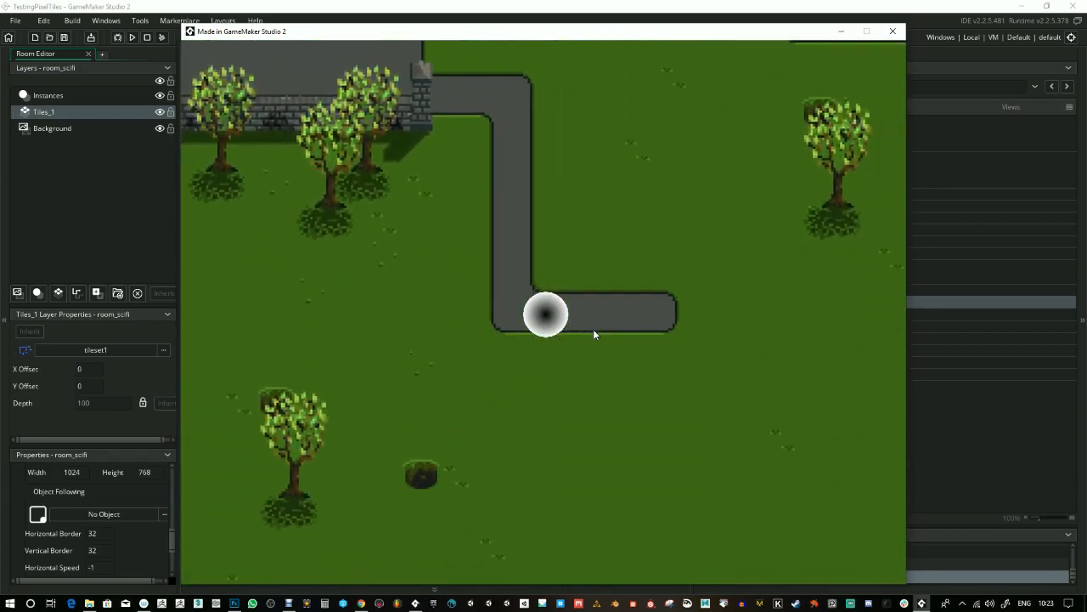
{"action": "key", "text": "Left"}
{"action": "key", "text": "Down"}
{"action": "key", "text": "Right"}
{"action": "key", "text": "Up"}
{"action": "key", "text": "Left"}
{"action": "key", "text": "Down"}
{"action": "key", "text": "Right"}
{"action": "key", "text": "Down"}
{"action": "key", "text": "Right"}
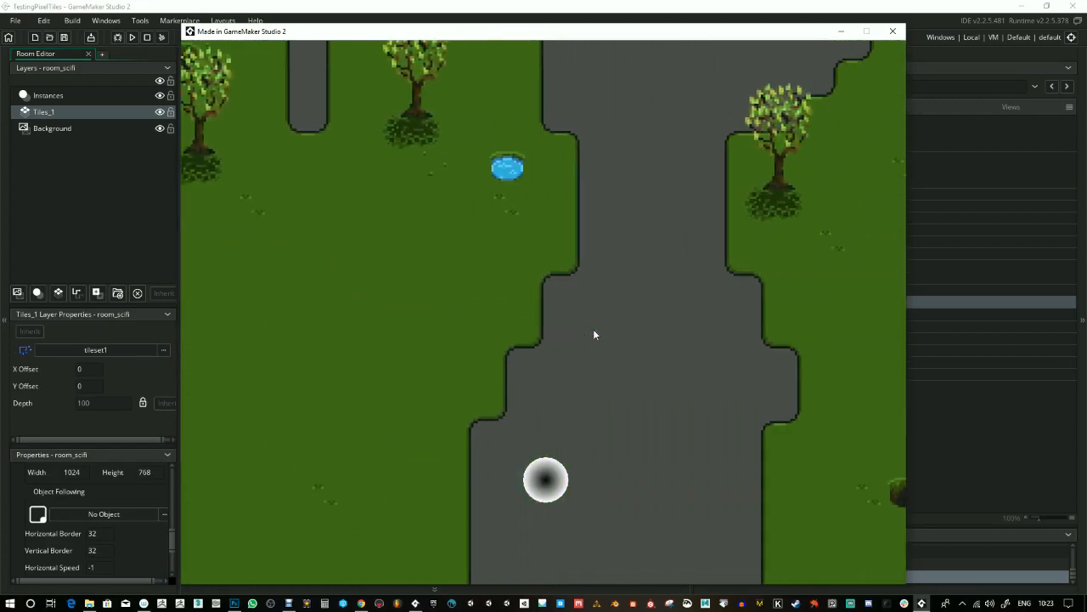
{"action": "key", "text": "Up"}
{"action": "key", "text": "Up"}
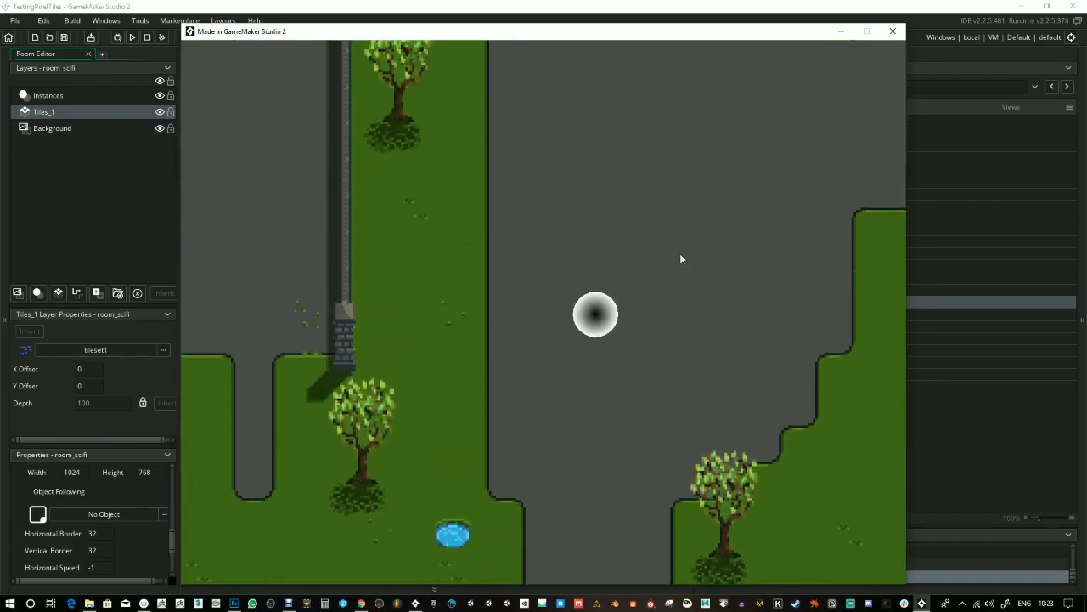
{"action": "left_click", "coordinate": [893, 31]}
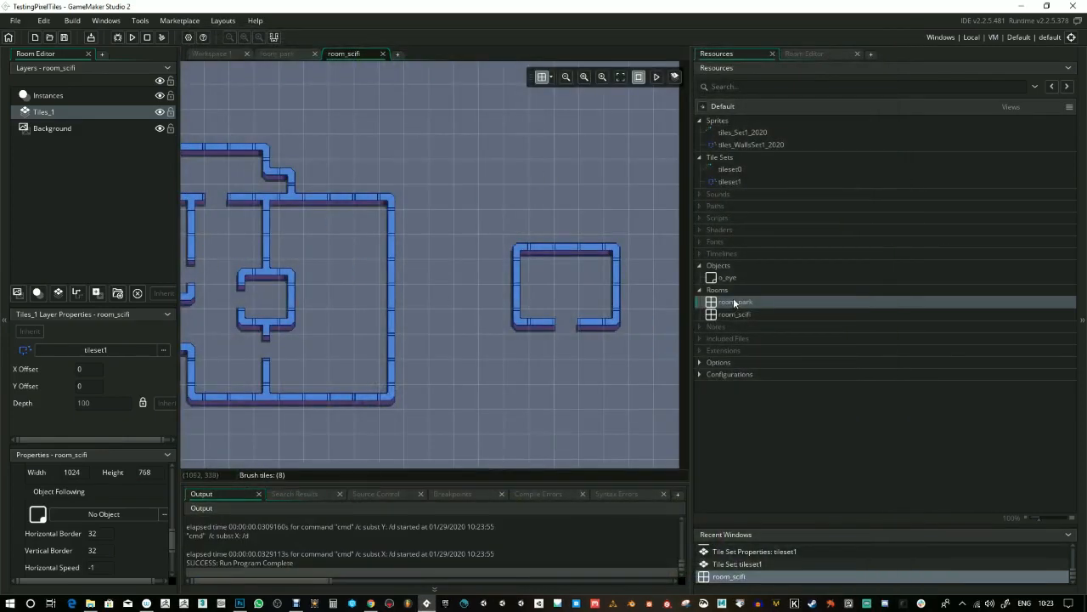
- Open room_park and make its Water layer visible
{"action": "double_click", "coordinate": [736, 302]}
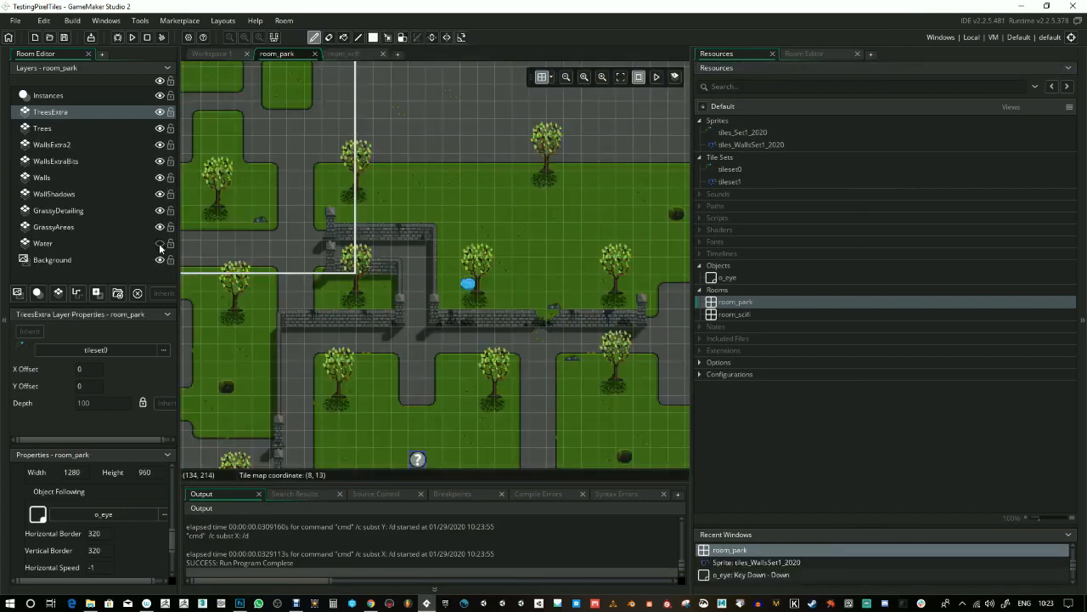
{"action": "left_click", "coordinate": [158, 243]}
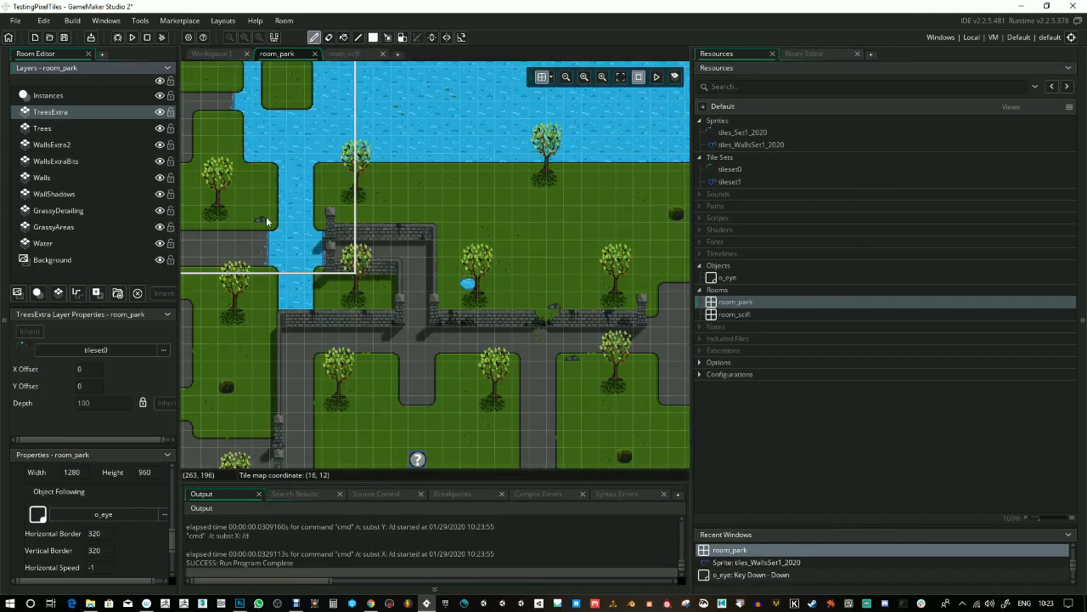
- Examine room_park's Viewport 0 camera size, object-following and border settings as a reference
{"action": "left_click", "coordinate": [727, 278]}
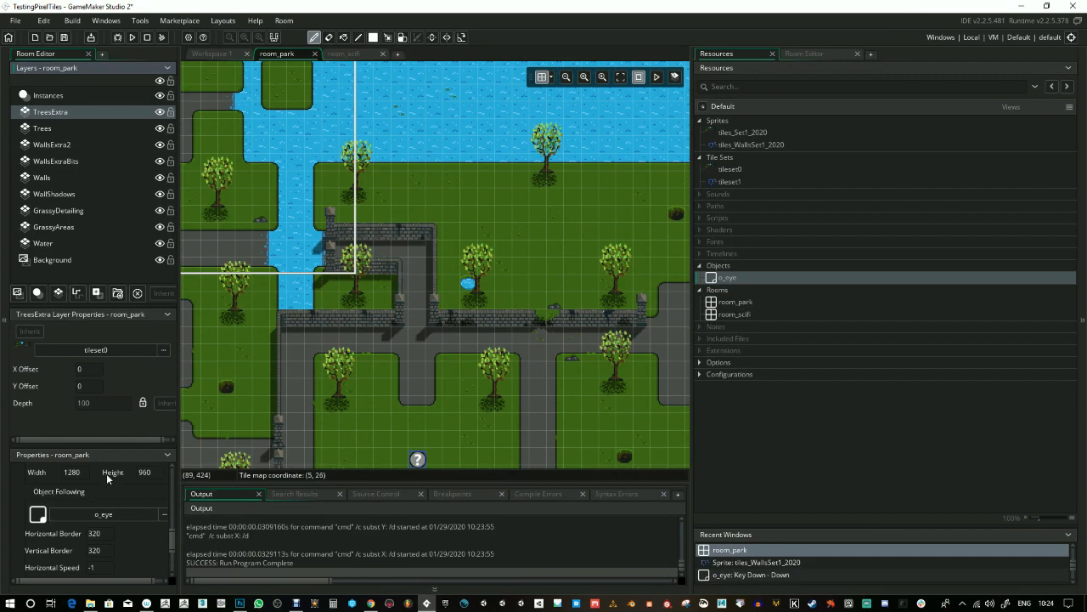
{"action": "left_click_drag", "start_coordinate": [171, 534], "coordinate": [179, 507]}
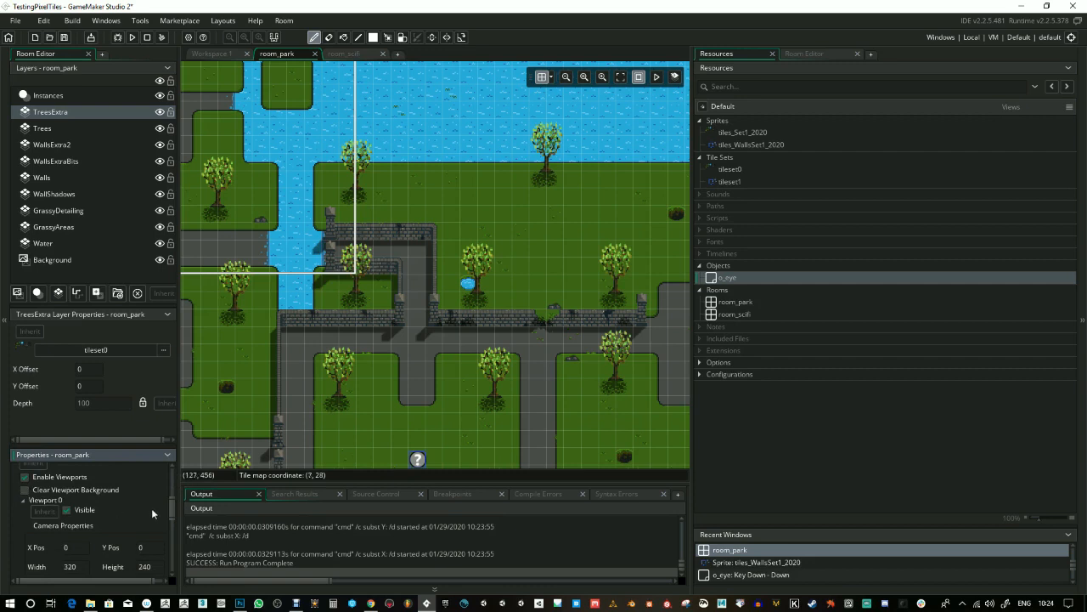
{"action": "left_click_drag", "start_coordinate": [169, 507], "coordinate": [175, 550]}
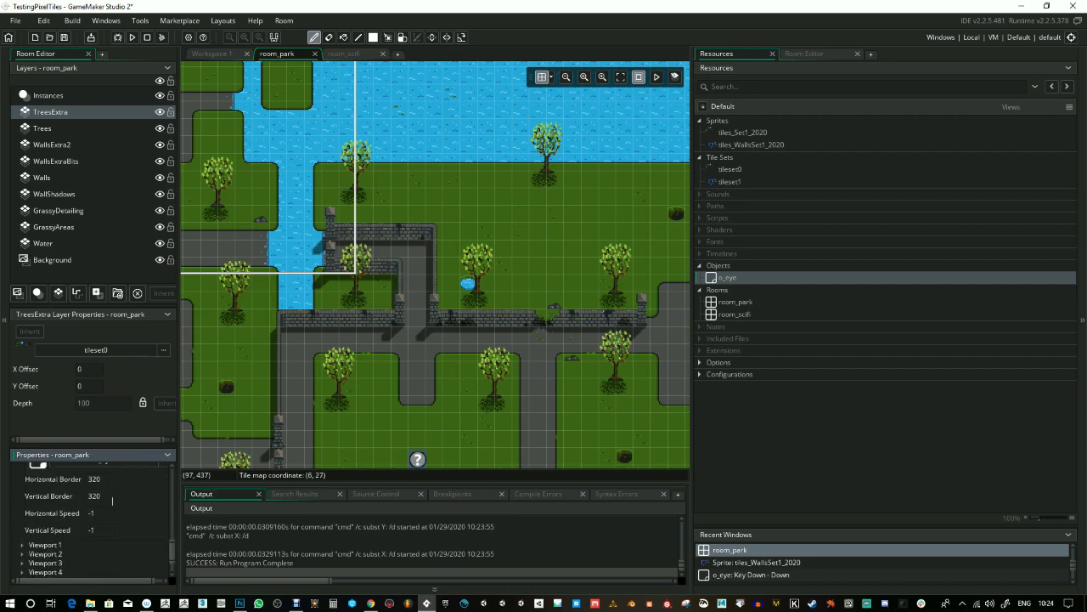
- Return to room_scifi, enable viewports and make Viewport 0 visible
{"action": "double_click", "coordinate": [744, 313]}
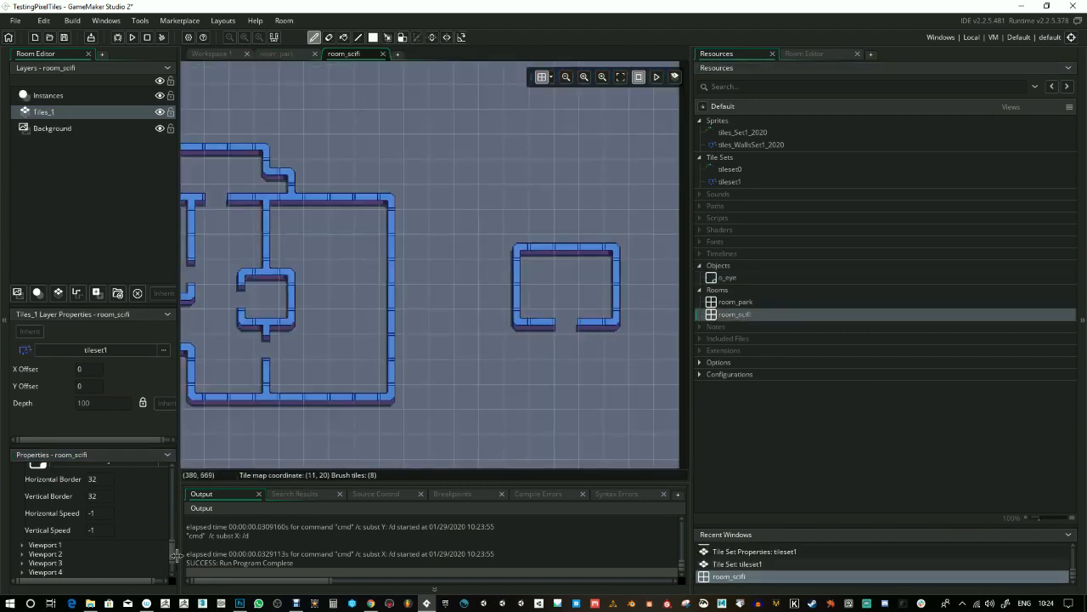
{"action": "left_click_drag", "start_coordinate": [175, 550], "coordinate": [56, 503]}
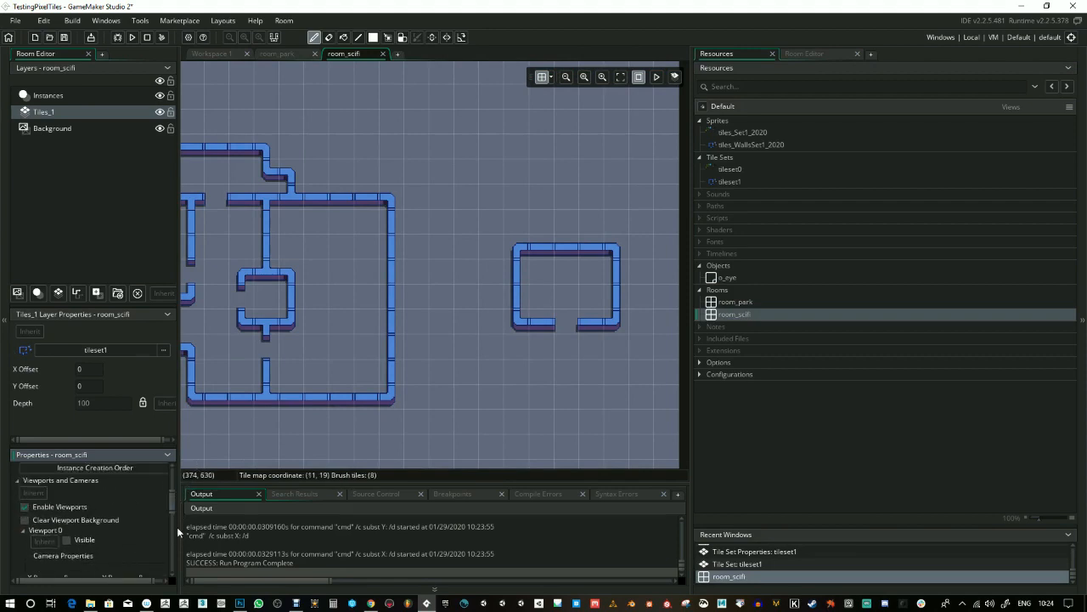
{"action": "left_click", "coordinate": [67, 540]}
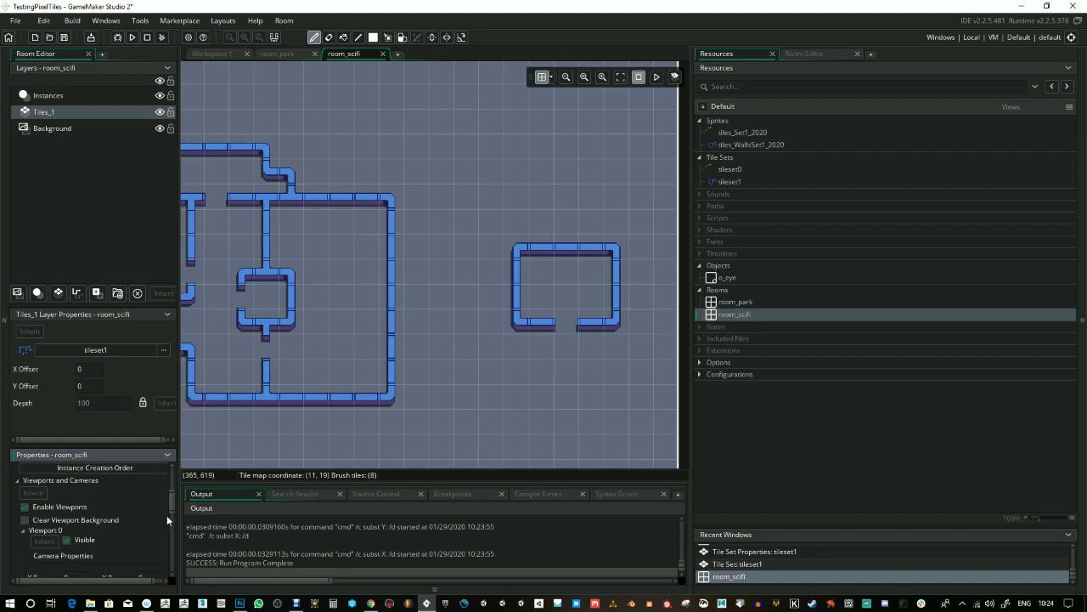
{"action": "scroll", "coordinate": [172, 508], "scroll_direction": "down", "scroll_amount": 2}
{"action": "scroll", "coordinate": [465, 273], "scroll_direction": "down", "scroll_amount": 2}
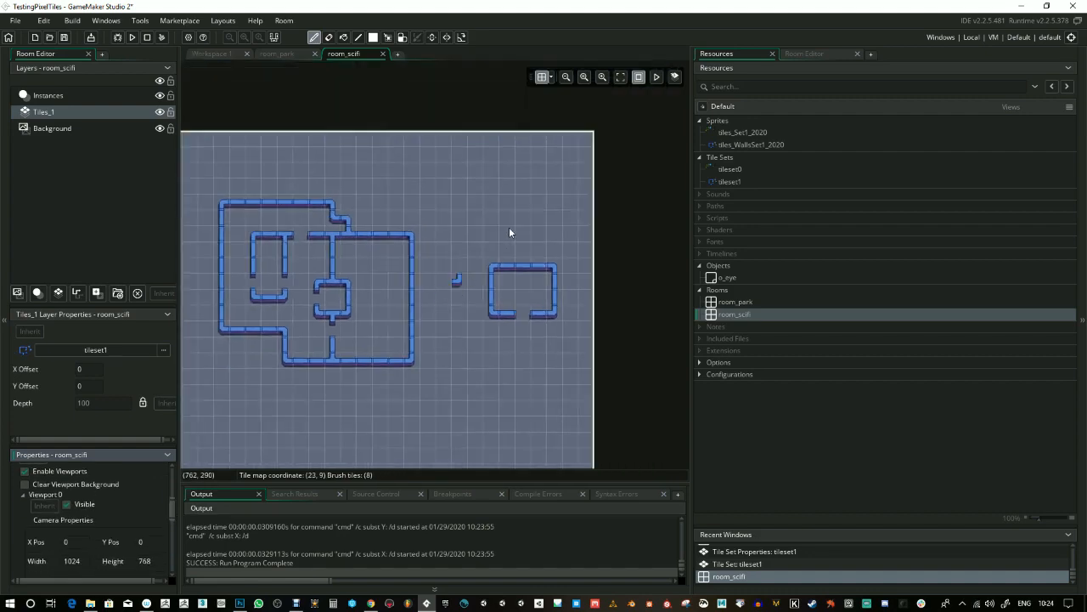
{"action": "scroll", "coordinate": [459, 154], "scroll_direction": "down", "scroll_amount": 2}
{"action": "scroll", "coordinate": [342, 188], "scroll_direction": "up", "scroll_amount": 1}
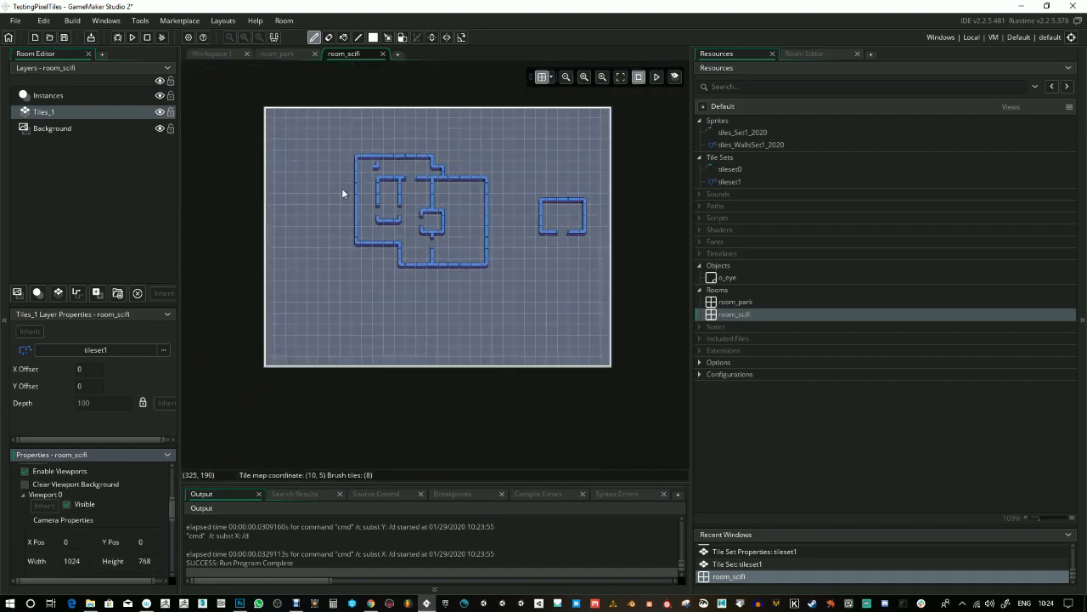
{"action": "scroll", "coordinate": [174, 510], "scroll_direction": "down", "scroll_amount": 1}
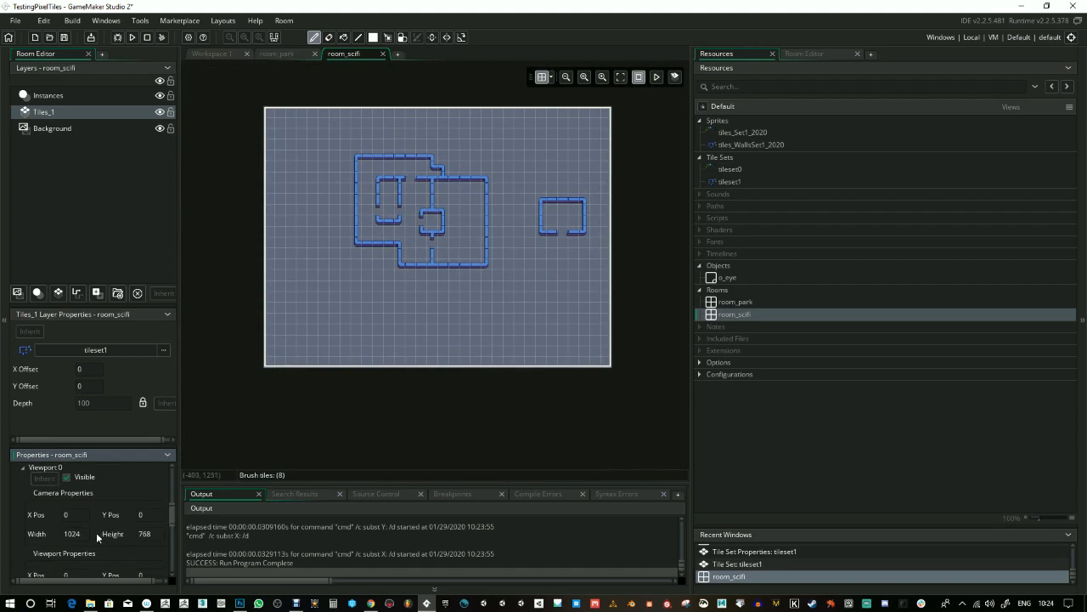
- Set Viewport 0's camera size to 320 by 200 and make the viewport follow o_eye
{"action": "type", "text": "320"}
{"action": "key", "text": "Tab"}
{"action": "type", "text": "200"}
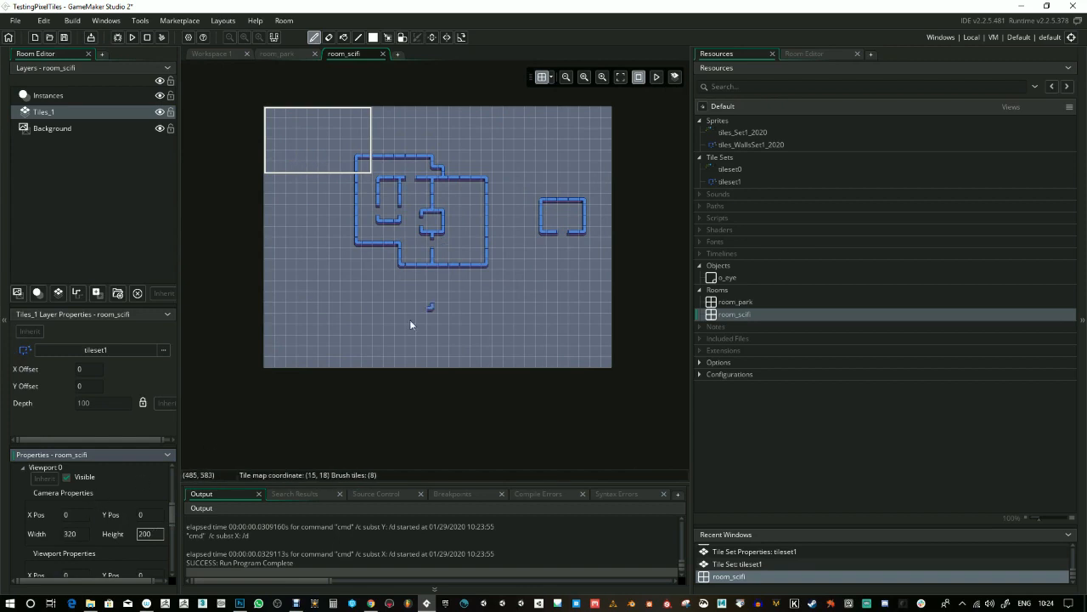
{"action": "left_click_drag", "start_coordinate": [175, 518], "coordinate": [172, 540]}
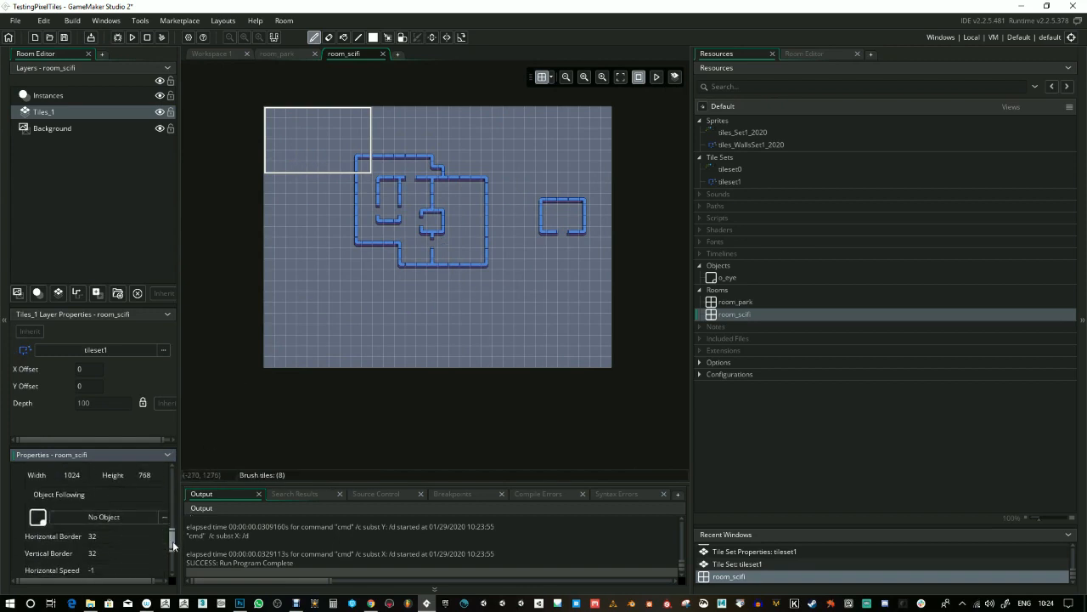
{"action": "left_click", "coordinate": [162, 515]}
{"action": "left_click", "coordinate": [298, 377]}
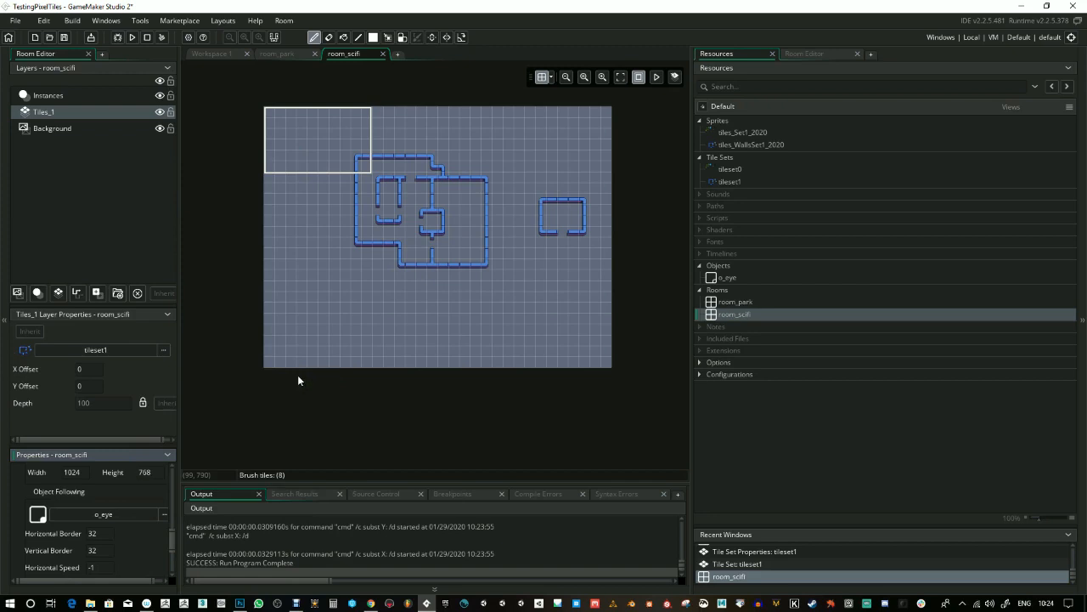
- Place an o_eye instance on the Instances layer, inside the small walled chamber with two side openings
{"action": "left_click", "coordinate": [732, 280]}
{"action": "left_click_drag", "start_coordinate": [731, 279], "coordinate": [412, 246]}
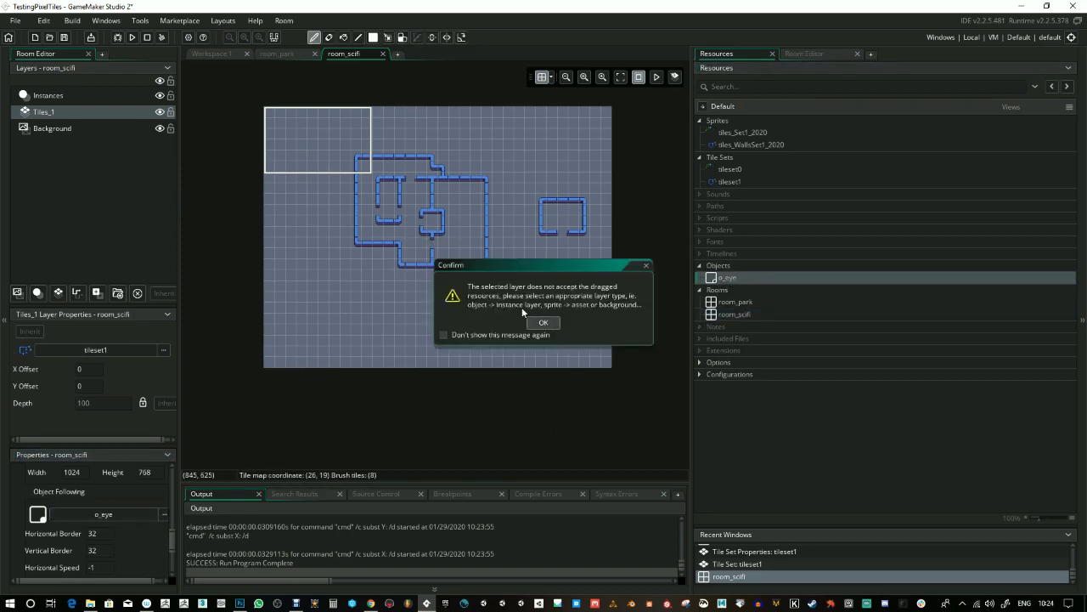
{"action": "key", "text": "Return"}
{"action": "left_click", "coordinate": [70, 100]}
{"action": "left_click_drag", "start_coordinate": [730, 280], "coordinate": [391, 200]}
- Set the room grid to 8 by 8 and move the o_eye instance up within its chamber to (360, 232)
{"action": "scroll", "coordinate": [389, 198], "scroll_direction": "up", "scroll_amount": 5}
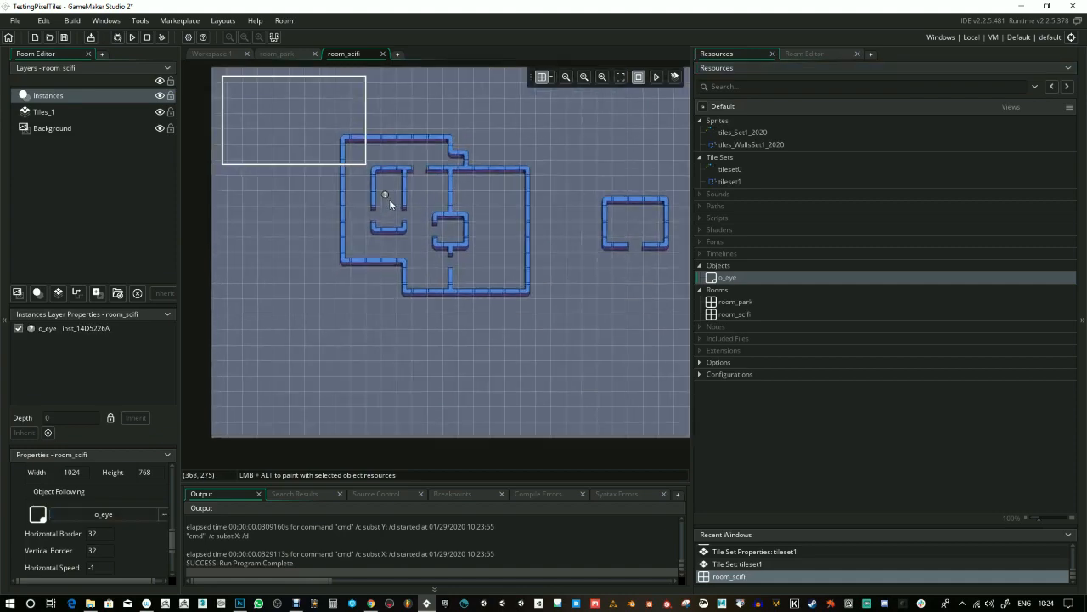
{"action": "scroll", "coordinate": [387, 197], "scroll_direction": "up", "scroll_amount": 3}
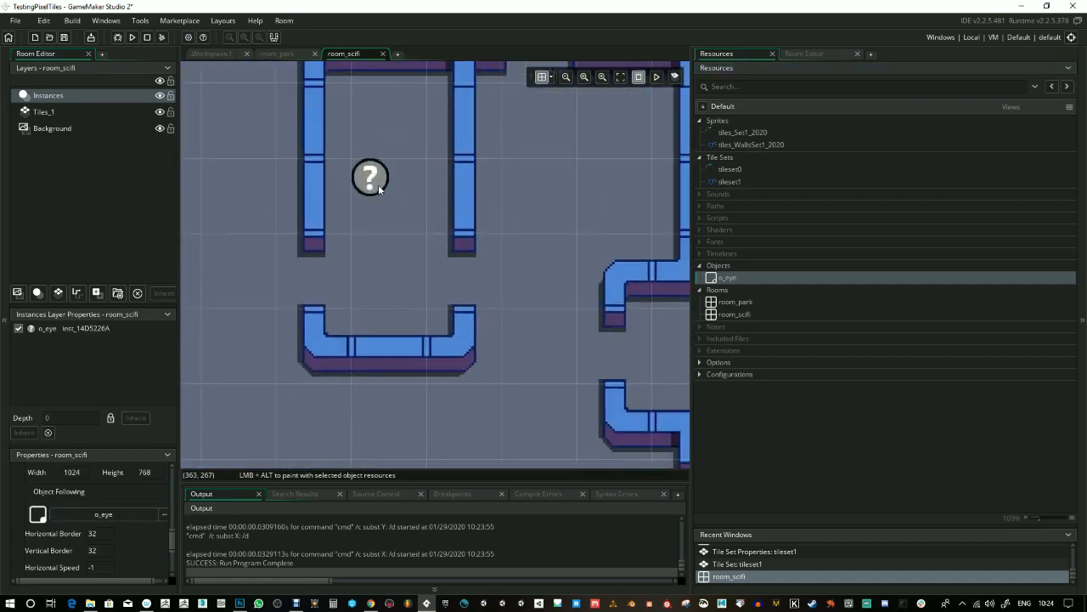
{"action": "left_click", "coordinate": [551, 77]}
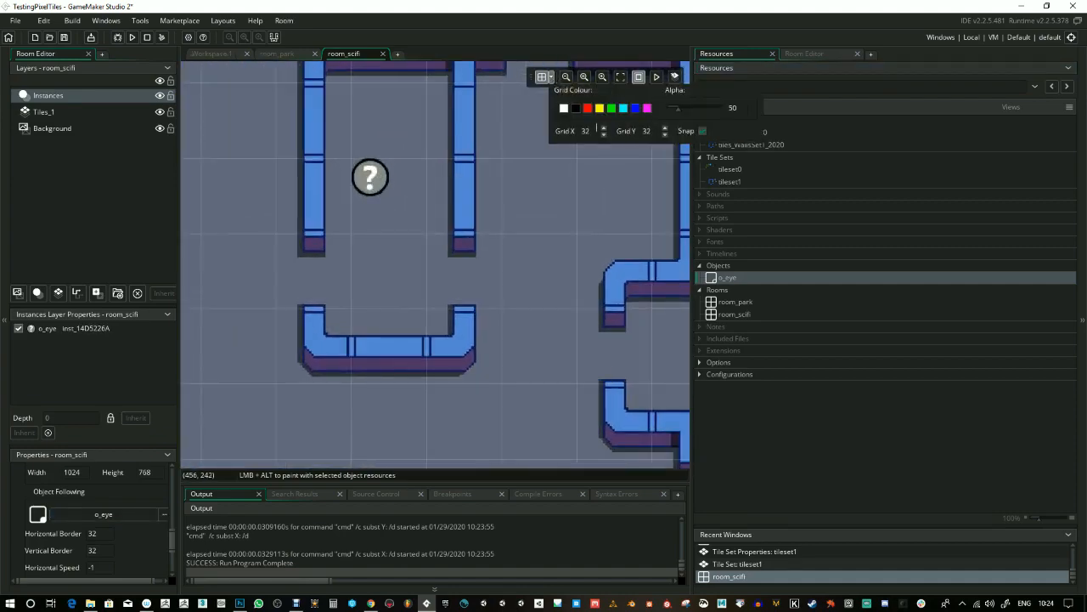
{"action": "type", "text": "8"}
{"action": "key", "text": "Tab"}
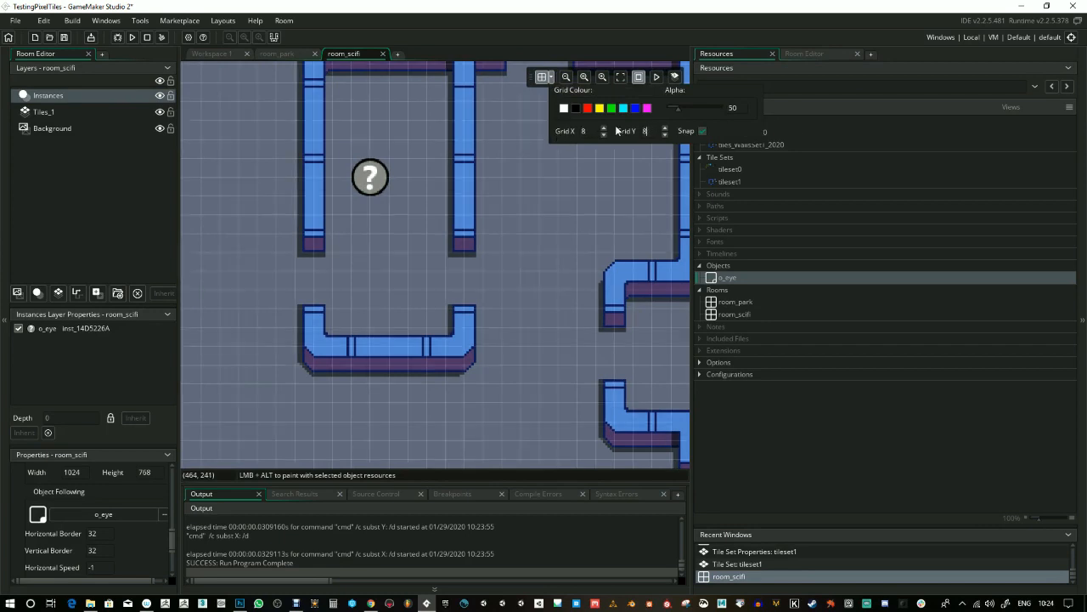
{"action": "left_click", "coordinate": [378, 182]}
{"action": "left_click_drag", "start_coordinate": [376, 196], "coordinate": [396, 141]}
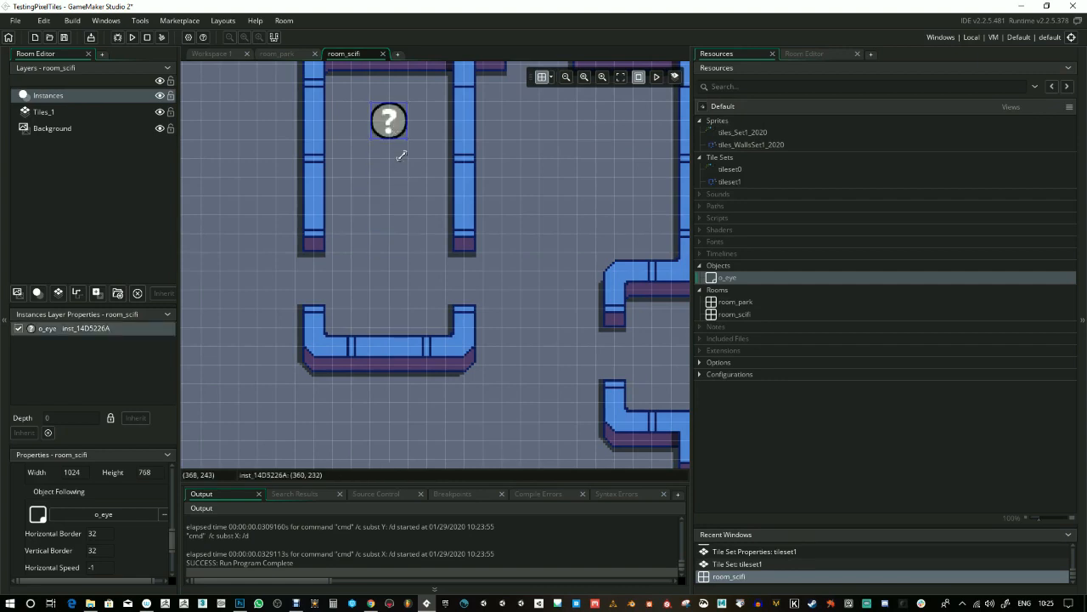
{"action": "scroll", "coordinate": [406, 170], "scroll_direction": "down", "scroll_amount": 2}
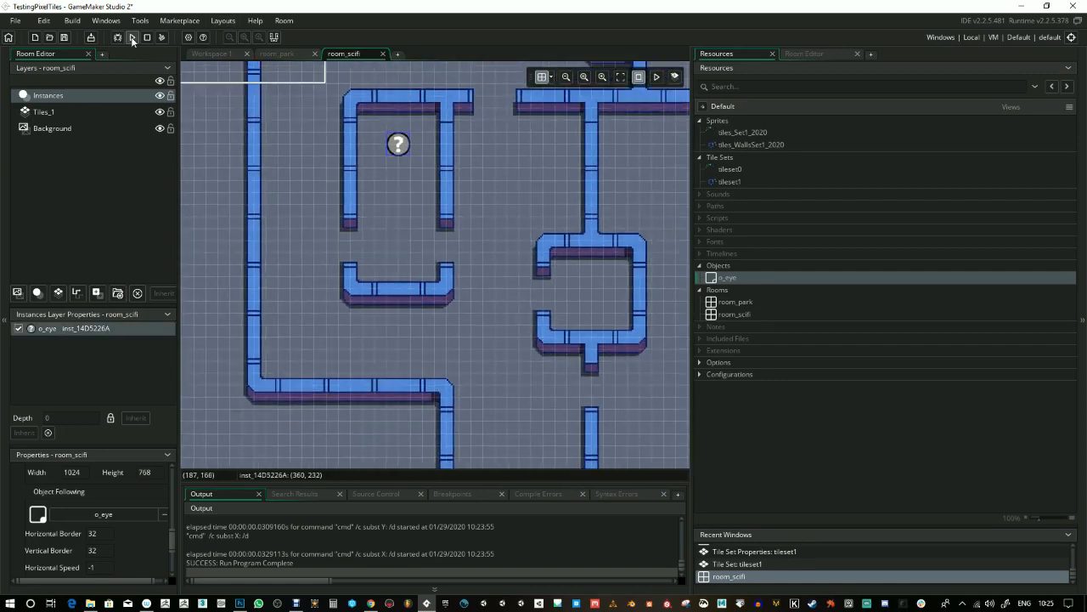
- Set the circle radius to 4 in o_eye's Draw event code and save the project
{"action": "double_click", "coordinate": [724, 276]}
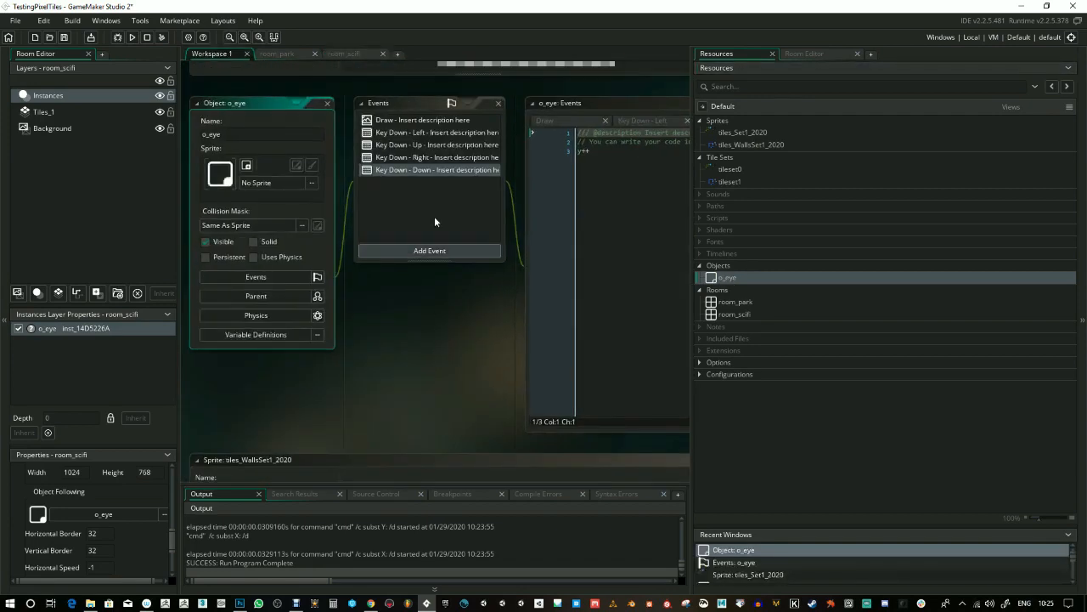
{"action": "double_click", "coordinate": [413, 121]}
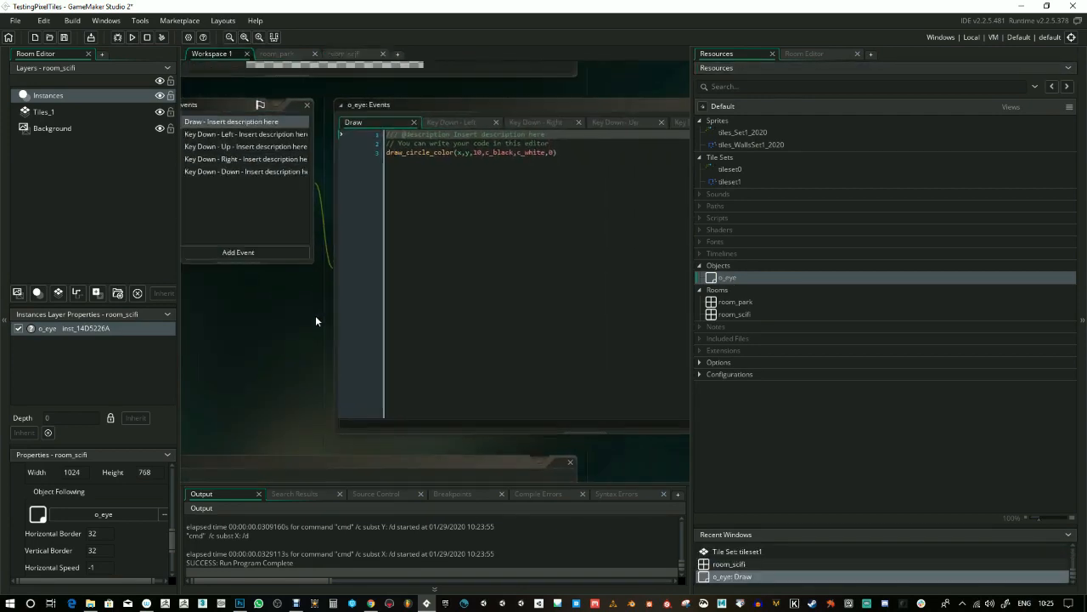
{"action": "scroll", "coordinate": [473, 149], "scroll_direction": "up", "scroll_amount": 3}
{"action": "double_click", "coordinate": [420, 163]}
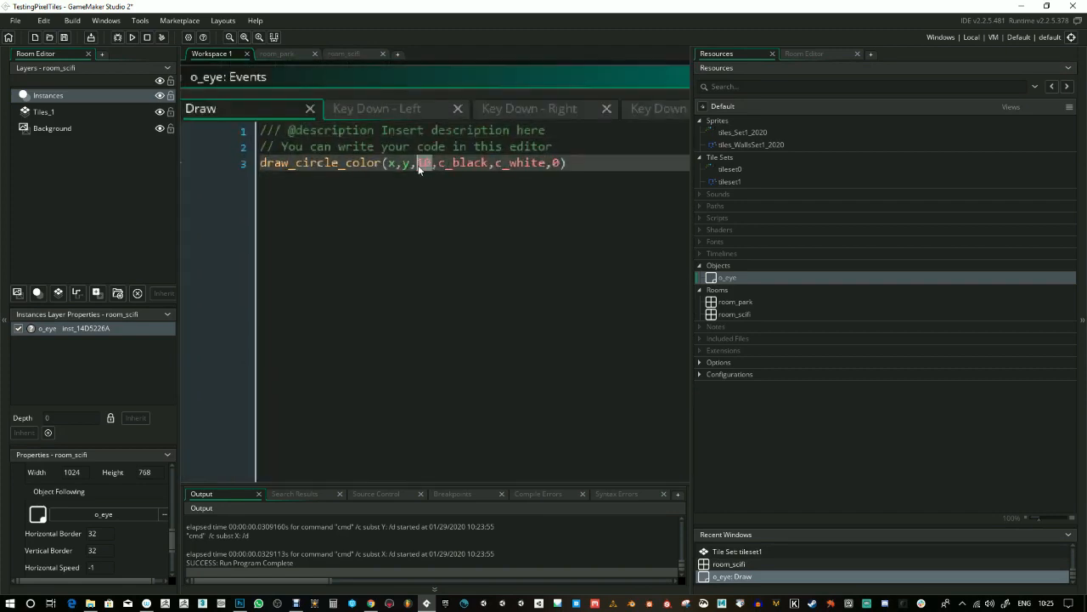
{"action": "type", "text": "4"}
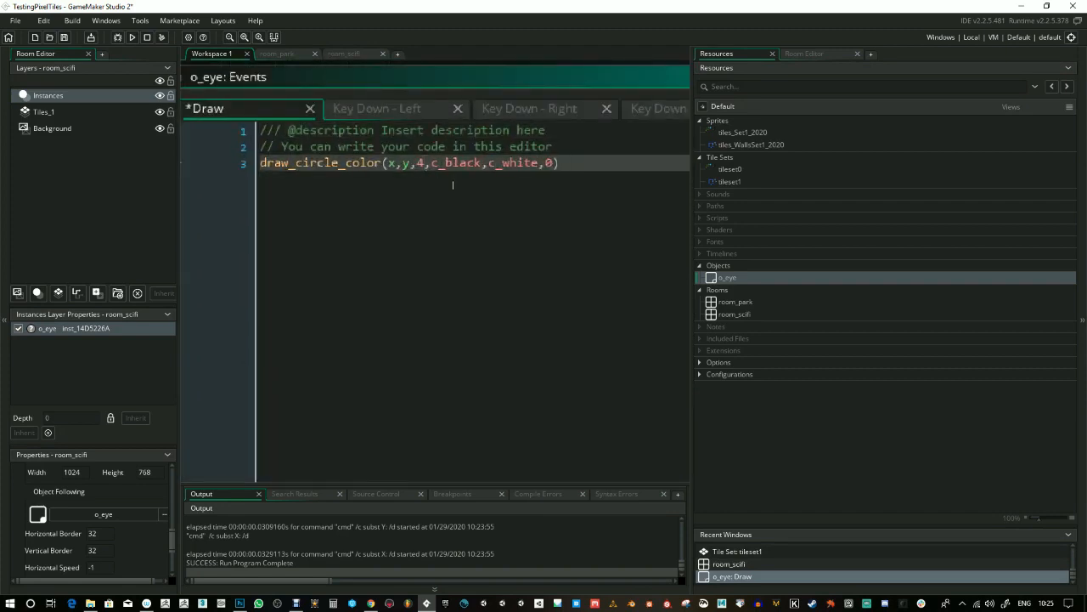
{"action": "key", "text": "ctrl+s"}
- Test-run the project, close the game window, and move room_scifi above room_park in the room order
{"action": "left_click", "coordinate": [133, 37]}
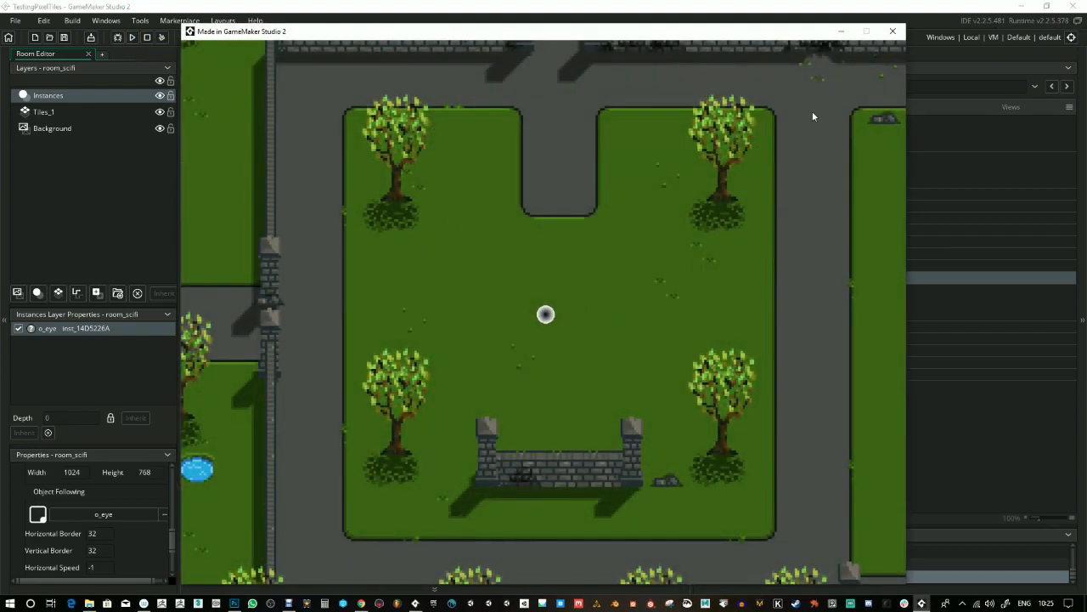
{"action": "left_click", "coordinate": [886, 37]}
{"action": "left_click_drag", "start_coordinate": [737, 316], "coordinate": [742, 301]}
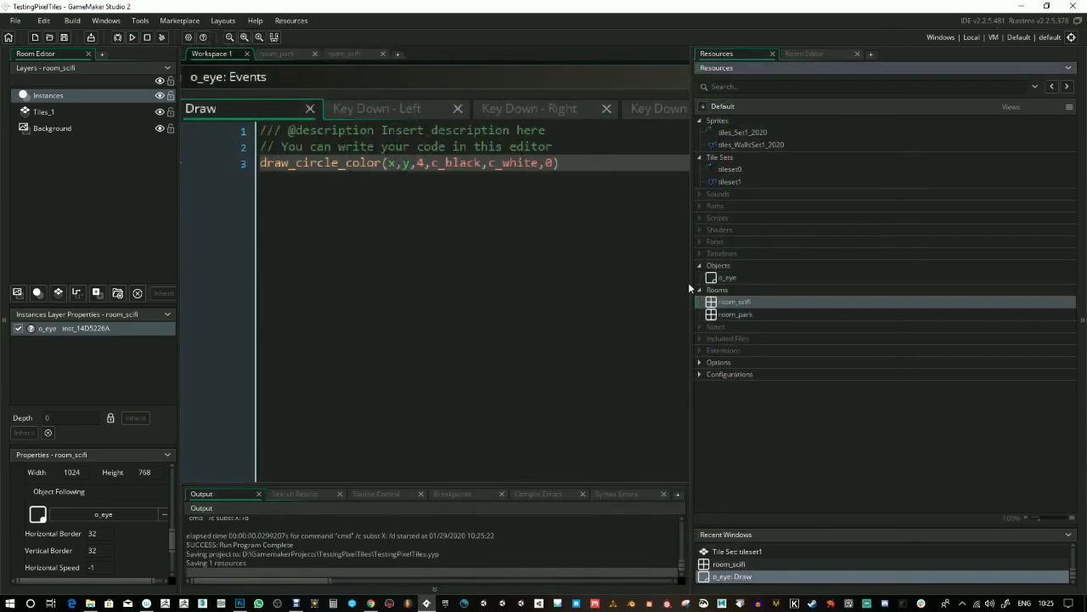
- Run the project, move the eye around the sci-fi room to check the camera following, and close the game
{"action": "left_click", "coordinate": [133, 37]}
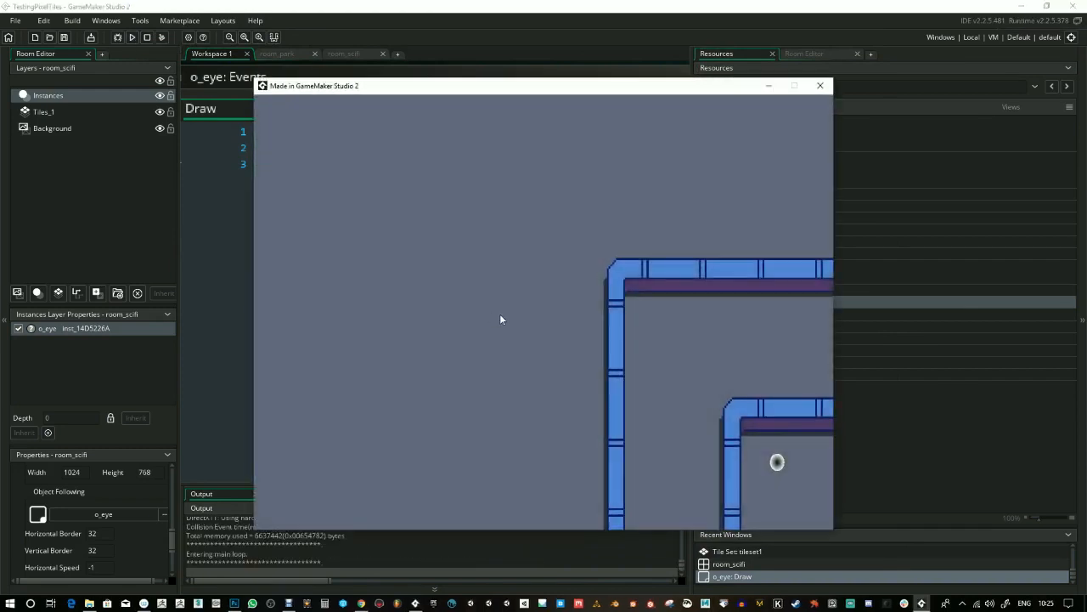
{"action": "key", "text": "Right"}
{"action": "key", "text": "Left"}
{"action": "key", "text": "Down"}
{"action": "key", "text": "Up"}
{"action": "key", "text": "Down"}
{"action": "key", "text": "Right"}
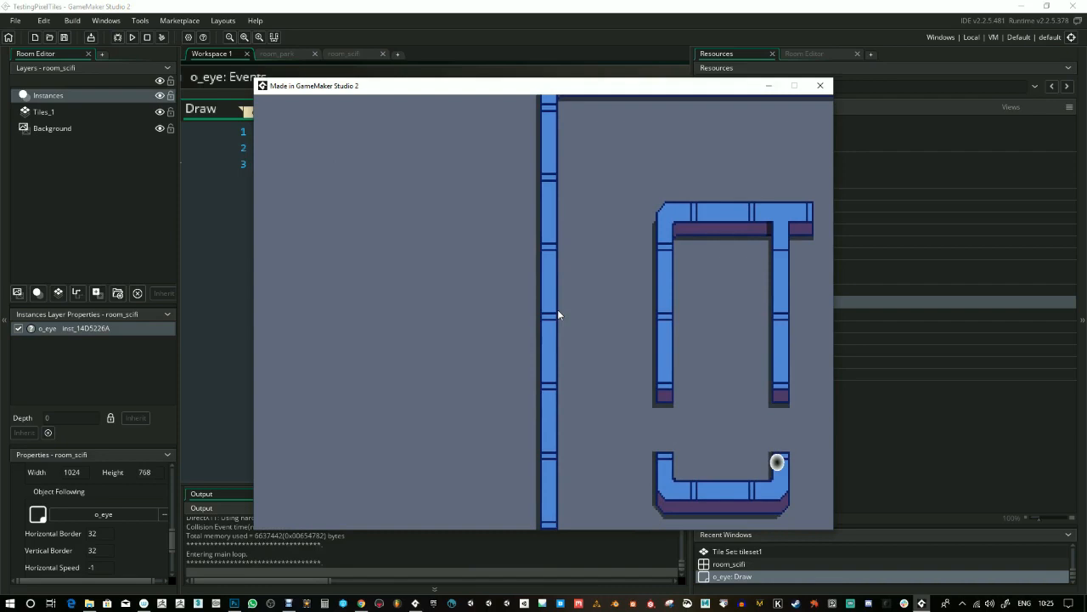
{"action": "key", "text": "Left"}
{"action": "key", "text": "Left"}
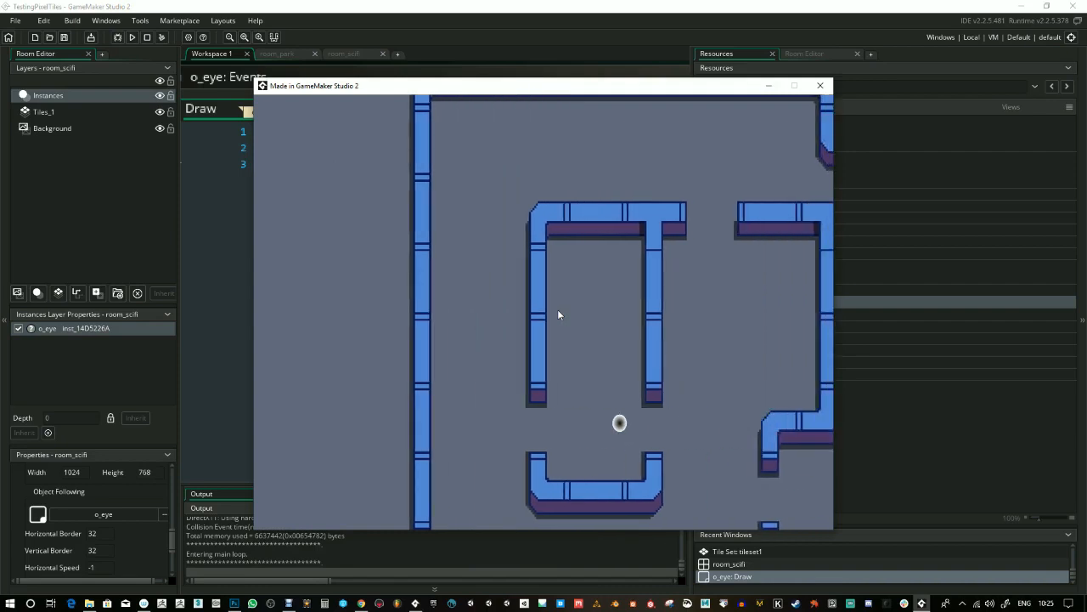
{"action": "left_click", "coordinate": [819, 85]}
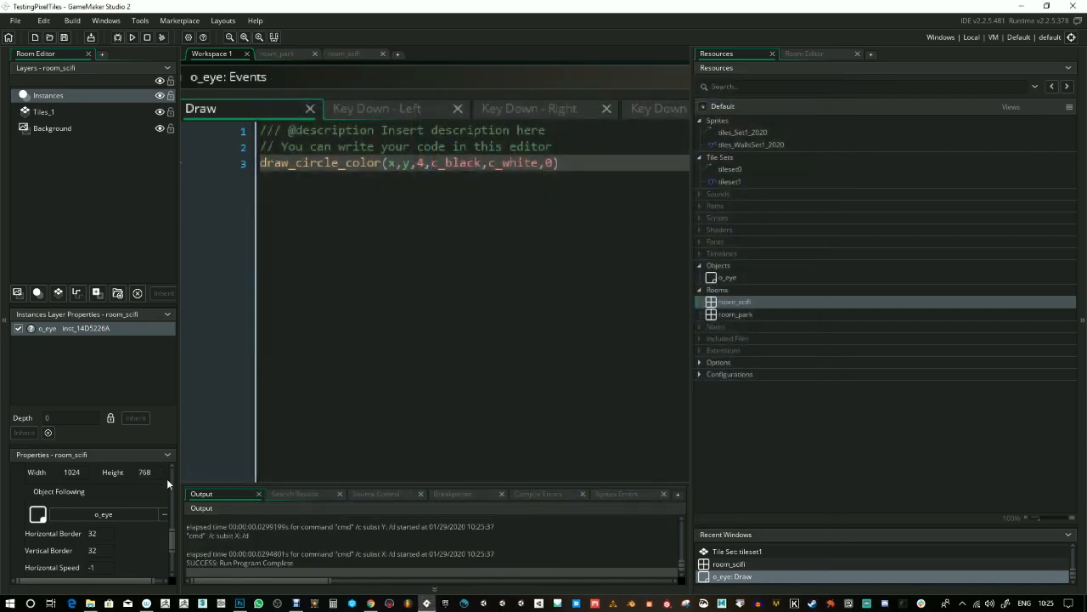
- Set the following camera's horizontal border to 320 and the viewport size to 640 by 400
{"action": "left_click", "coordinate": [99, 532]}
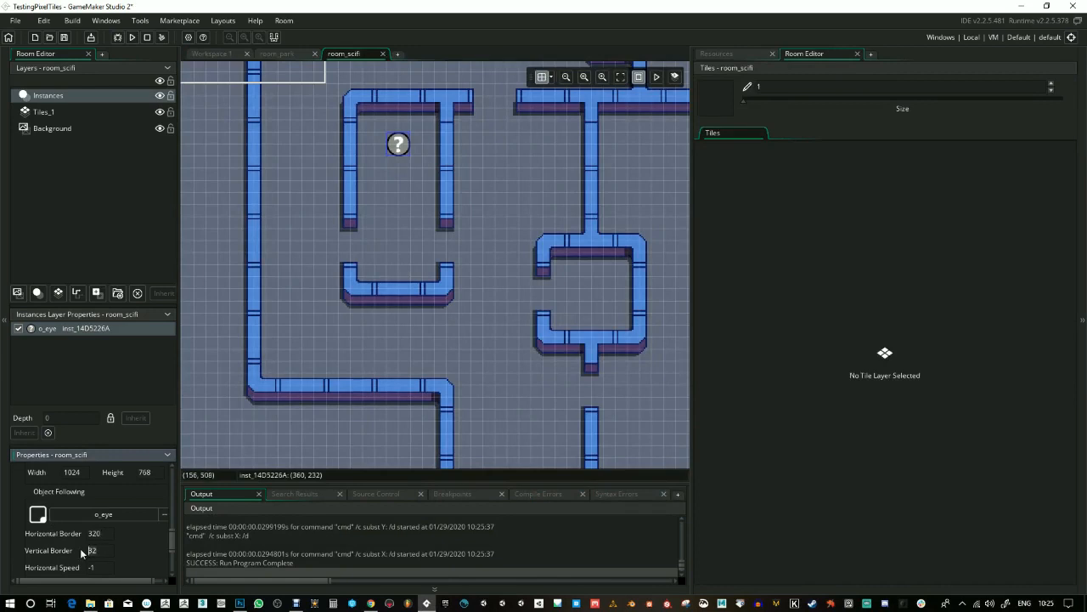
{"action": "scroll", "coordinate": [176, 542], "scroll_direction": "up", "scroll_amount": 4}
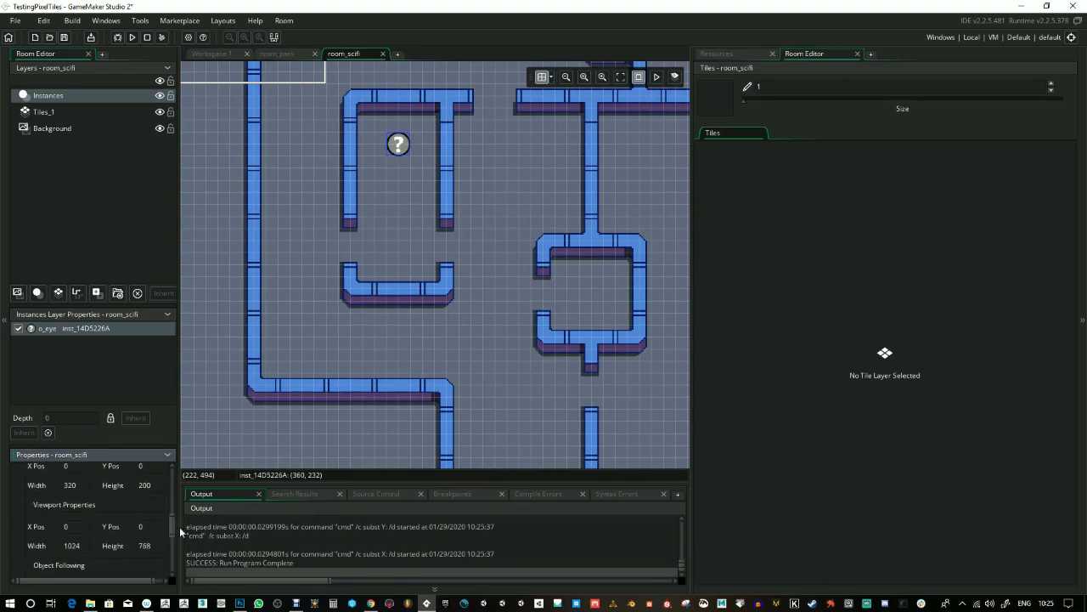
{"action": "type", "text": "640"}
{"action": "left_click_drag", "start_coordinate": [158, 545], "coordinate": [126, 548]}
- Set room_scifi's width to 1280 and height to 800, and check the enlarged room in the editor
{"action": "left_click_drag", "start_coordinate": [174, 523], "coordinate": [177, 468]}
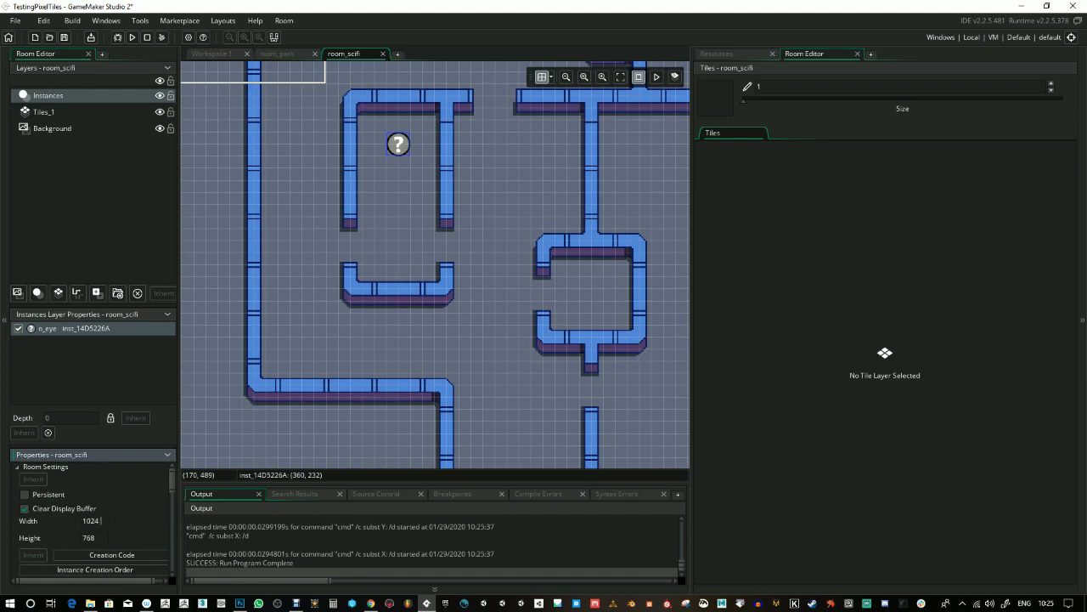
{"action": "left_click", "coordinate": [101, 520]}
{"action": "left_click_drag", "start_coordinate": [171, 483], "coordinate": [182, 529]}
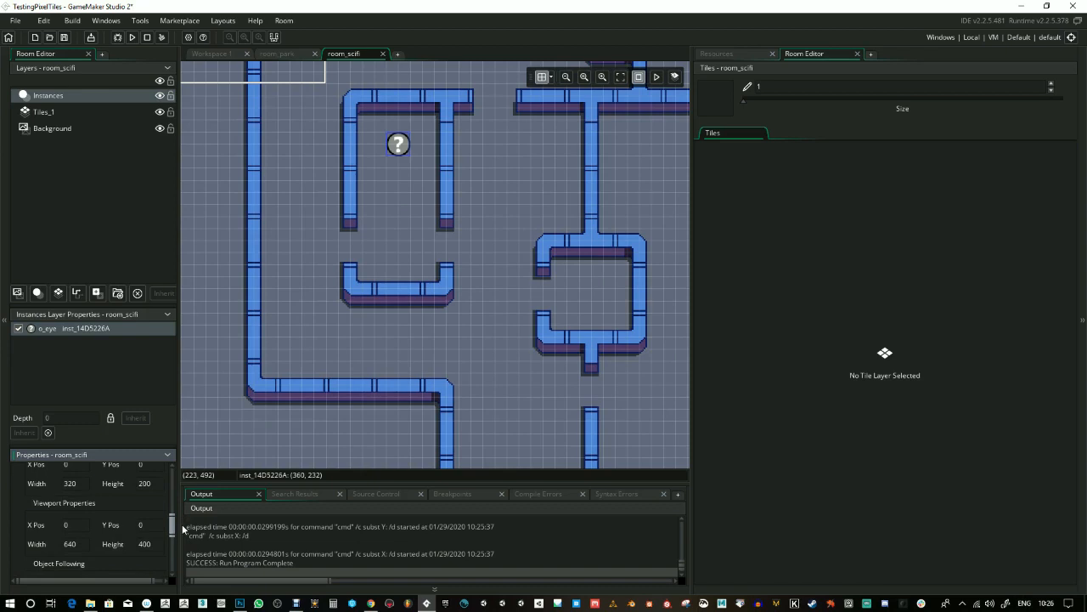
{"action": "scroll", "coordinate": [82, 533], "scroll_direction": "up", "scroll_amount": 5}
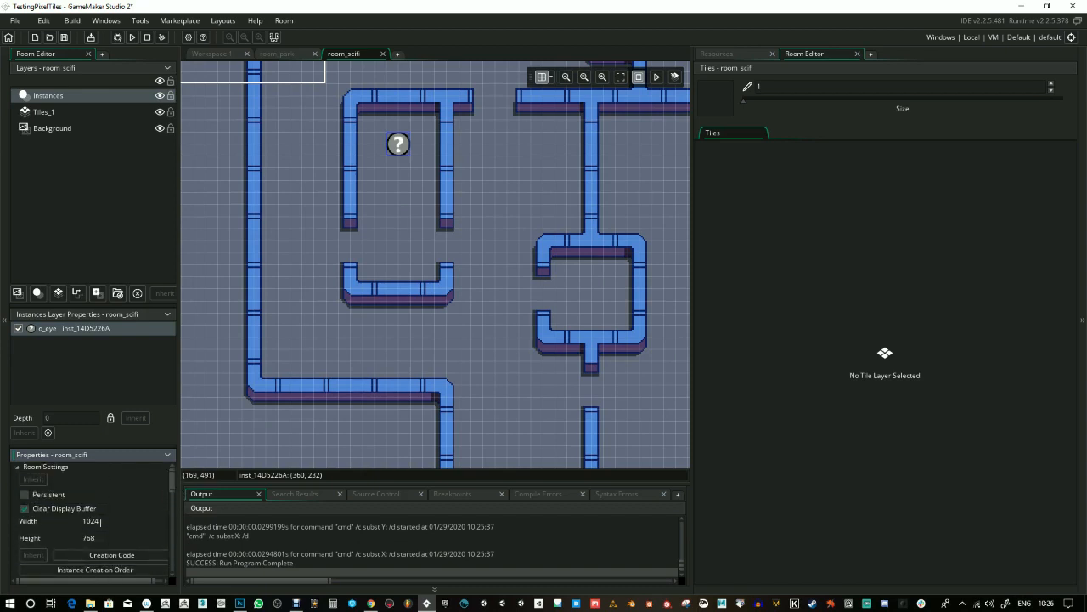
{"action": "type", "text": "1280"}
{"action": "left_click", "coordinate": [359, 270]}
{"action": "scroll", "coordinate": [366, 238], "scroll_direction": "down", "scroll_amount": 3}
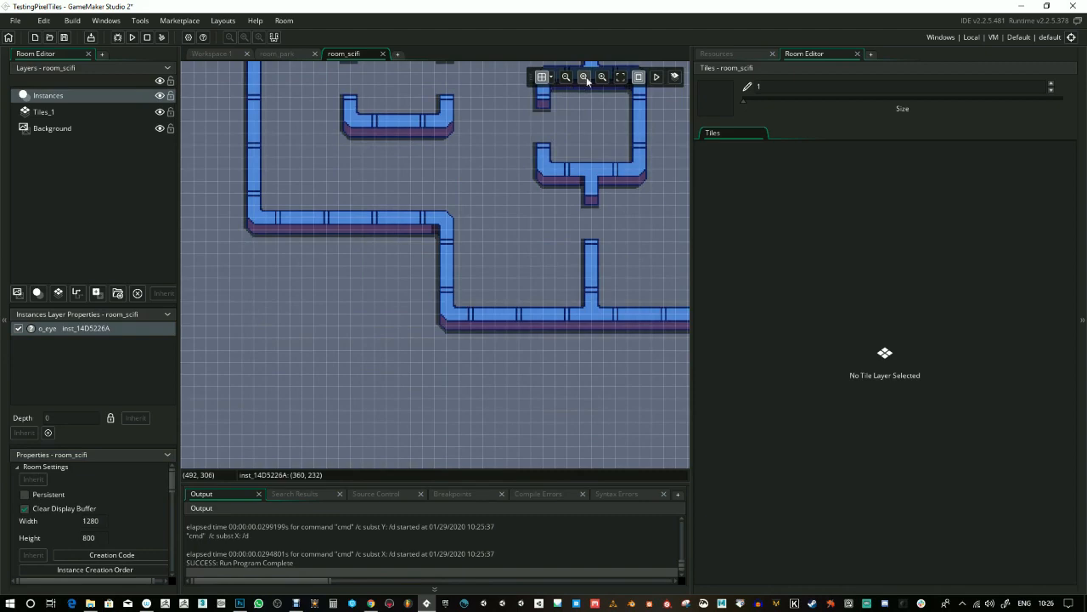
{"action": "left_click", "coordinate": [585, 78]}
{"action": "left_click", "coordinate": [357, 144]}
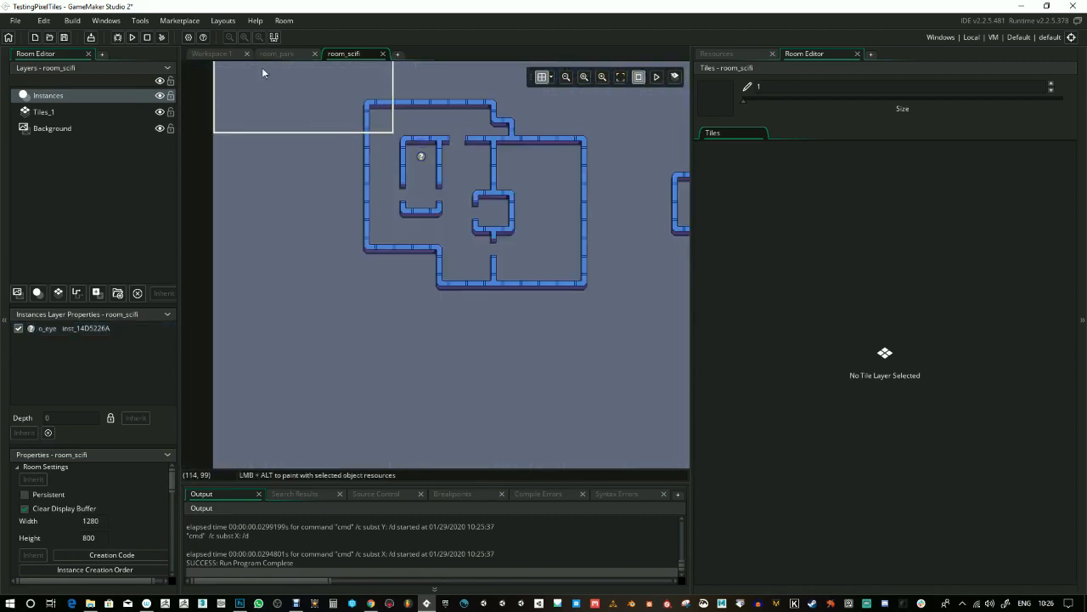
- Run the project, move the eye through the sci-fi rooms and corridors to test the resized view, and close the game
{"action": "left_click", "coordinate": [131, 38]}
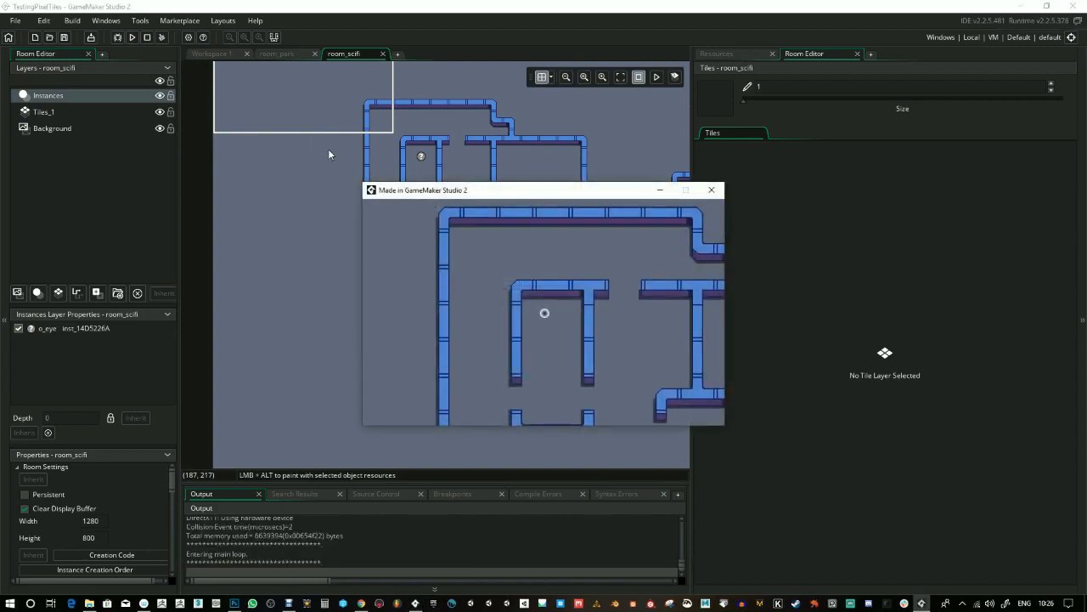
{"action": "key", "text": "Down"}
{"action": "key", "text": "Right"}
{"action": "key", "text": "Down"}
{"action": "key", "text": "Right"}
{"action": "key", "text": "Left"}
{"action": "key", "text": "Down"}
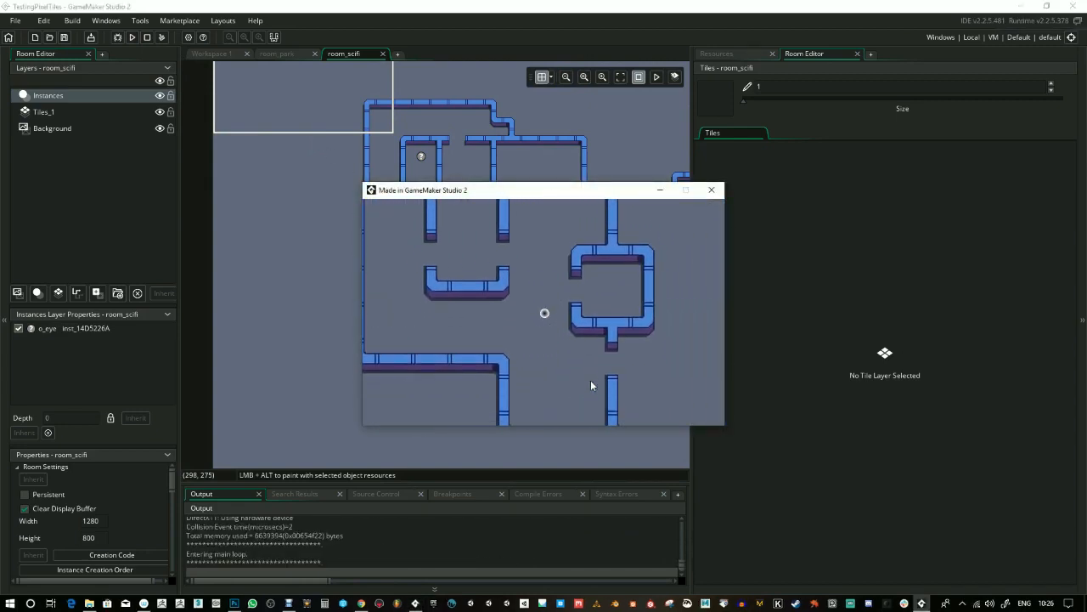
{"action": "key", "text": "Right"}
{"action": "key", "text": "Right"}
{"action": "key", "text": "Down"}
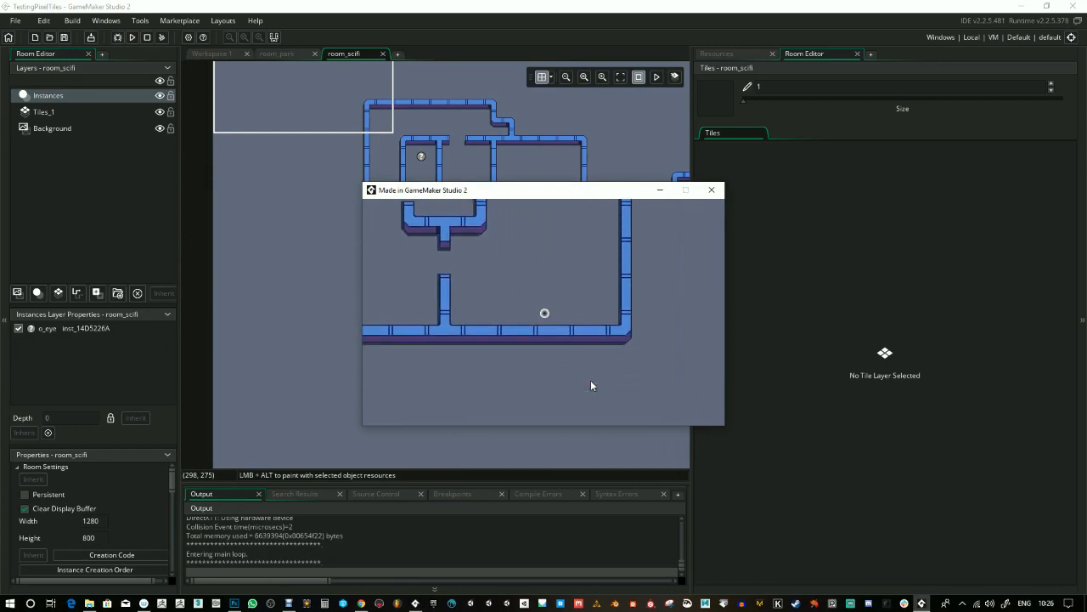
{"action": "key", "text": "Up"}
{"action": "key", "text": "Down"}
{"action": "key", "text": "Up"}
{"action": "key", "text": "Right"}
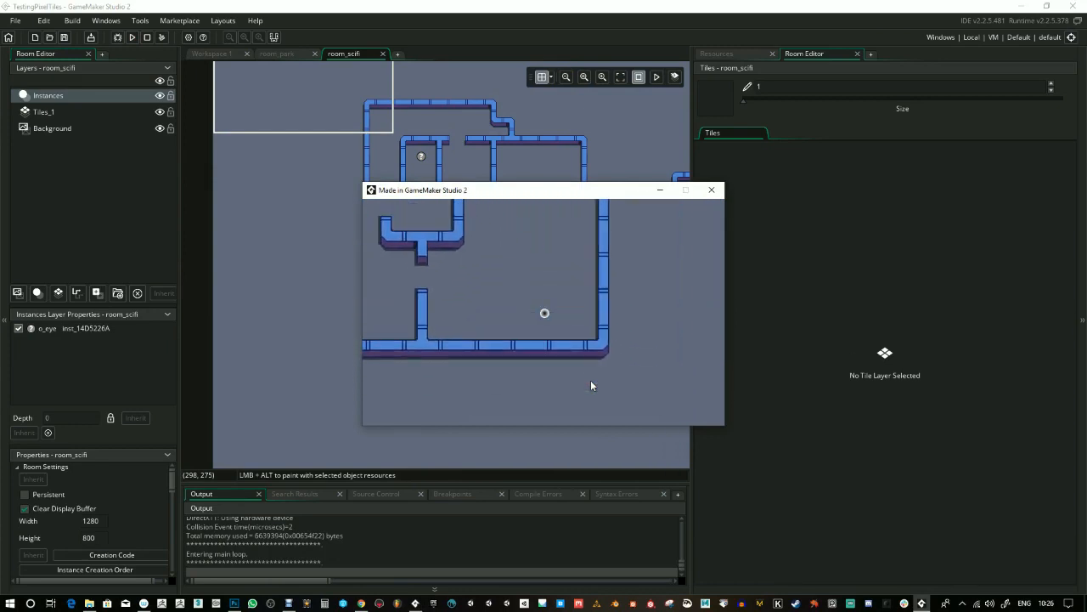
{"action": "key", "text": "Up"}
{"action": "key", "text": "Left"}
{"action": "key", "text": "Down"}
{"action": "key", "text": "Right"}
{"action": "key", "text": "Left"}
{"action": "key", "text": "Up"}
{"action": "key", "text": "Right"}
{"action": "key", "text": "Down"}
{"action": "key", "text": "Right"}
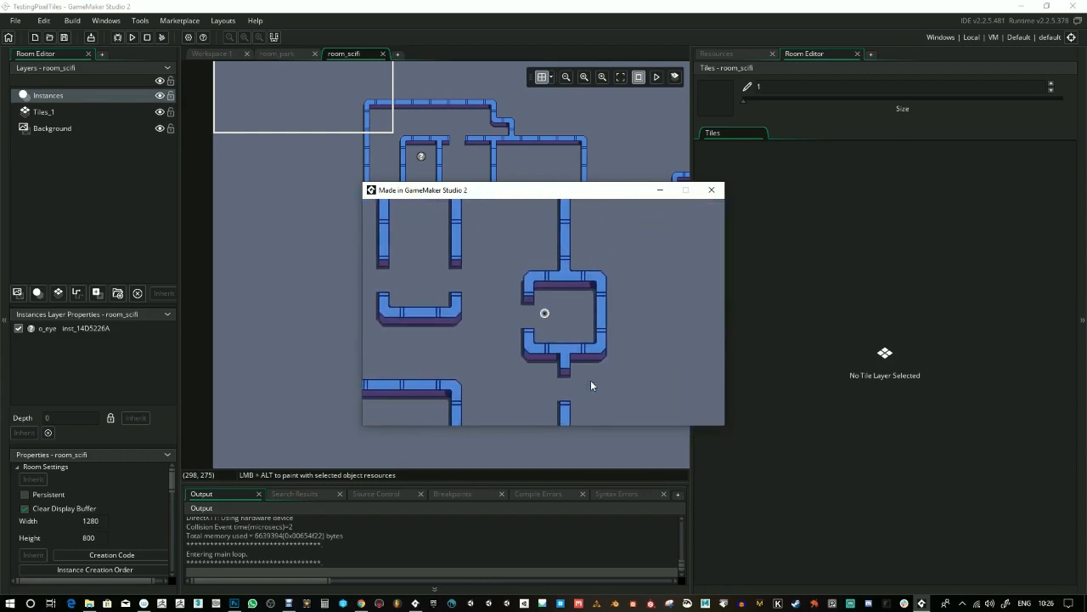
{"action": "key", "text": "Left"}
{"action": "key", "text": "Up"}
{"action": "key", "text": "Left"}
{"action": "key", "text": "Right"}
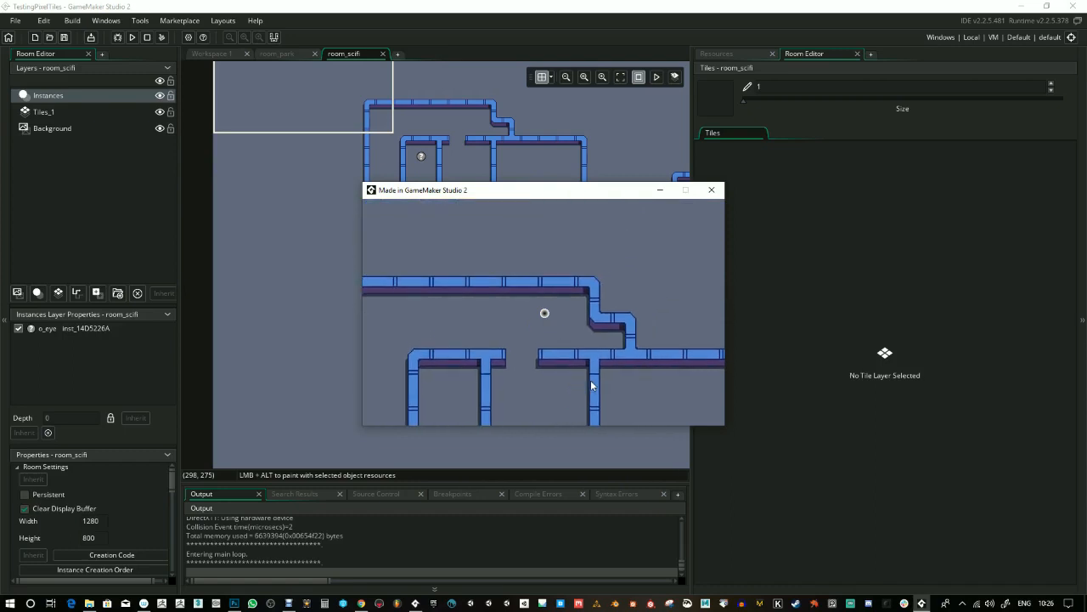
{"action": "key", "text": "Down"}
{"action": "key", "text": "Left"}
{"action": "key", "text": "Left"}
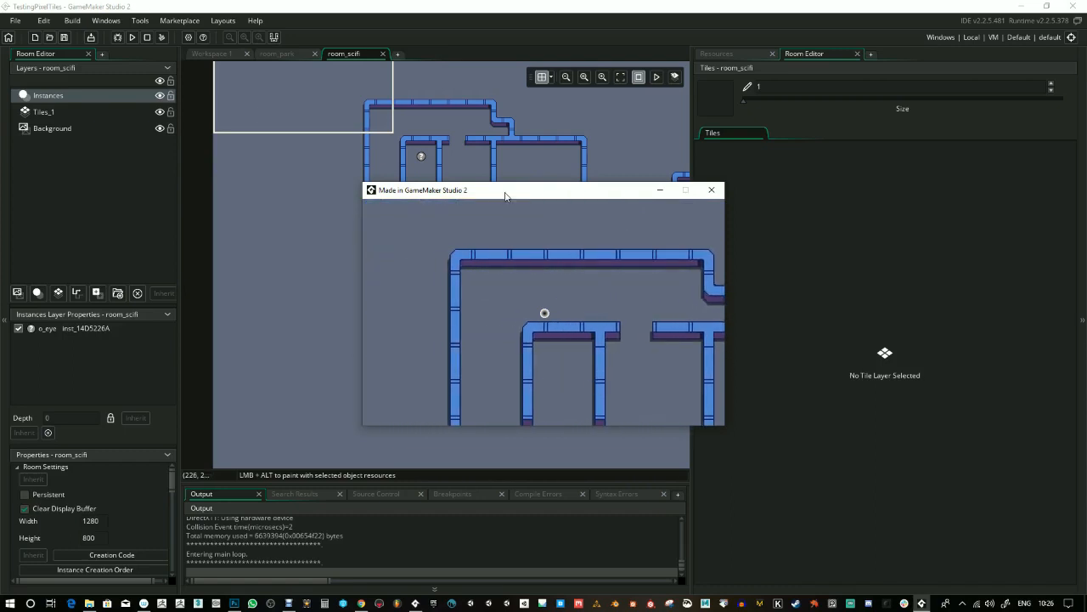
{"action": "left_click", "coordinate": [710, 195]}
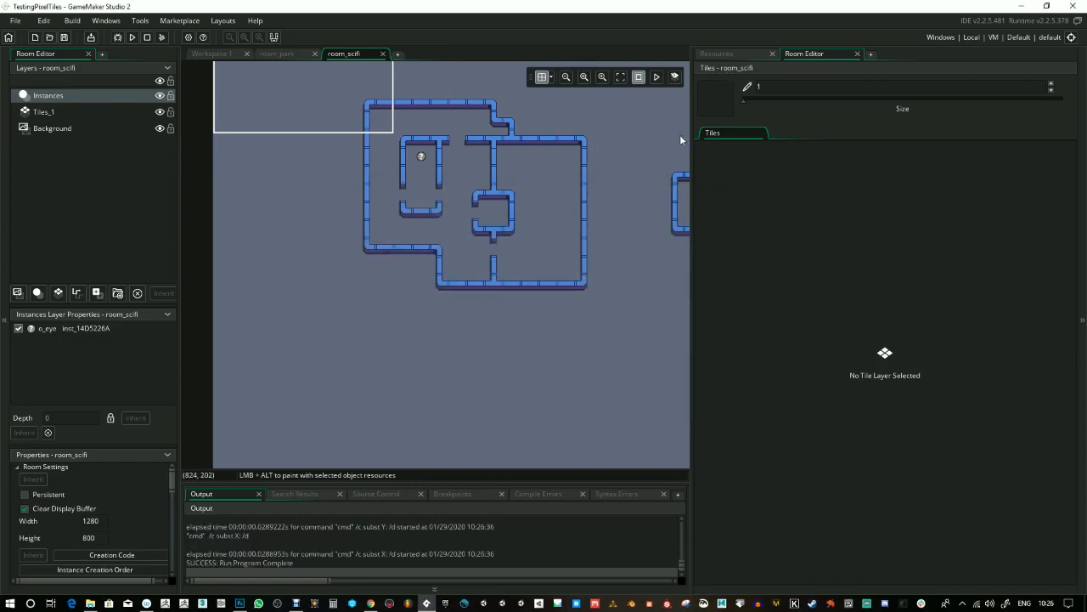
- Return to room_scifi after viewing room_park, select the Tiles_1 layer, and show its tile brushes
{"action": "left_click", "coordinate": [281, 54]}
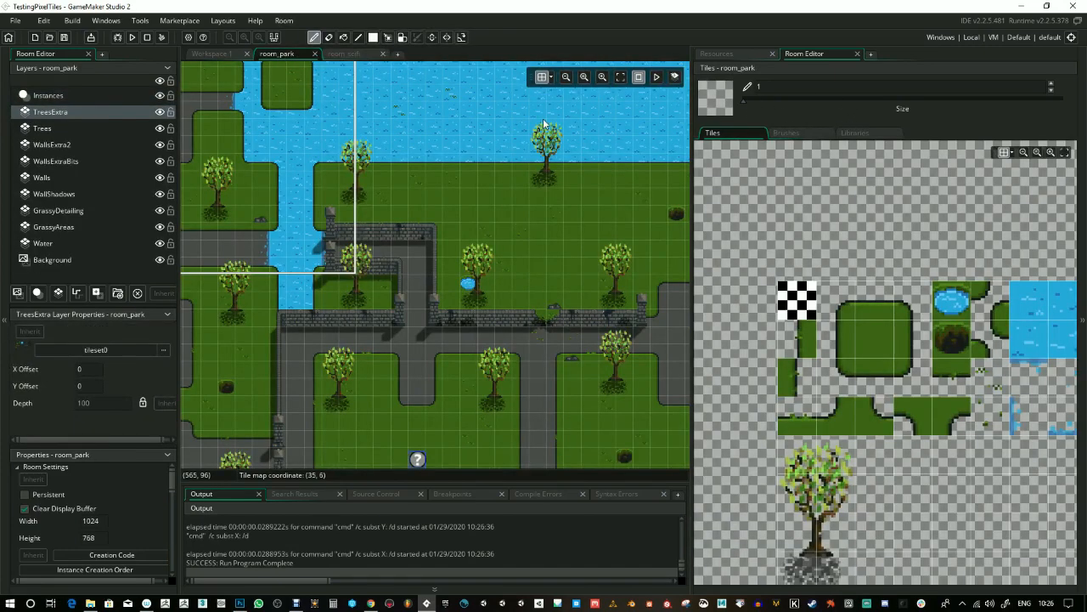
{"action": "left_click", "coordinate": [732, 54]}
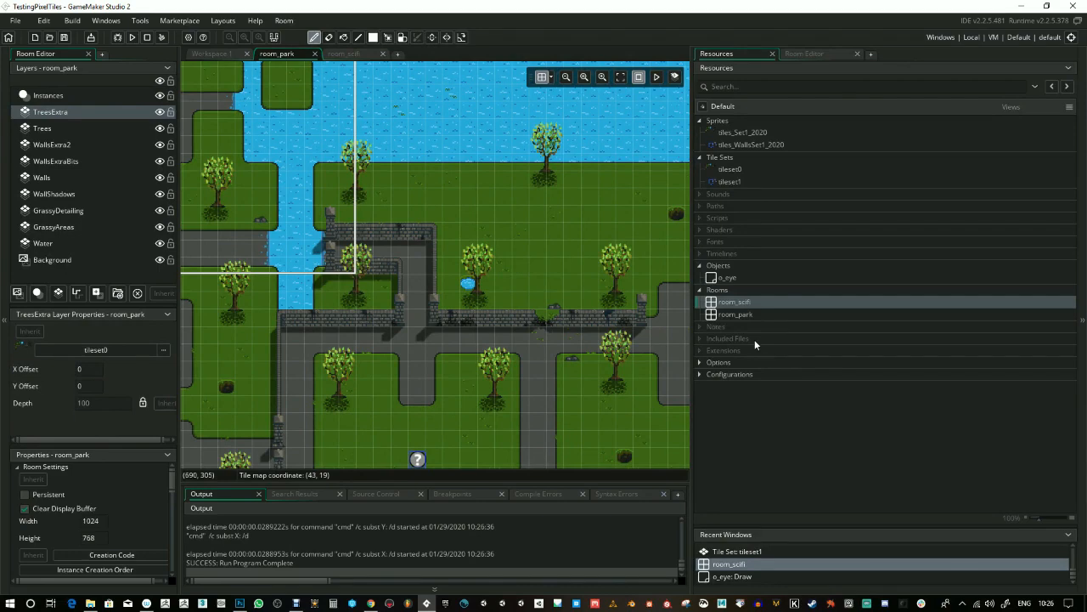
{"action": "double_click", "coordinate": [745, 306]}
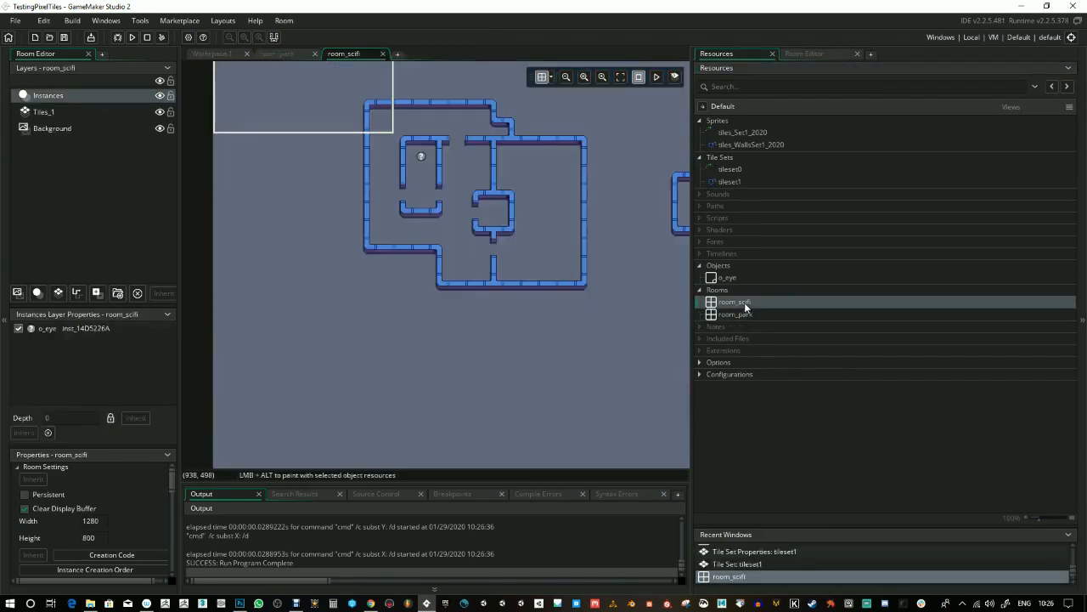
{"action": "left_click", "coordinate": [757, 145]}
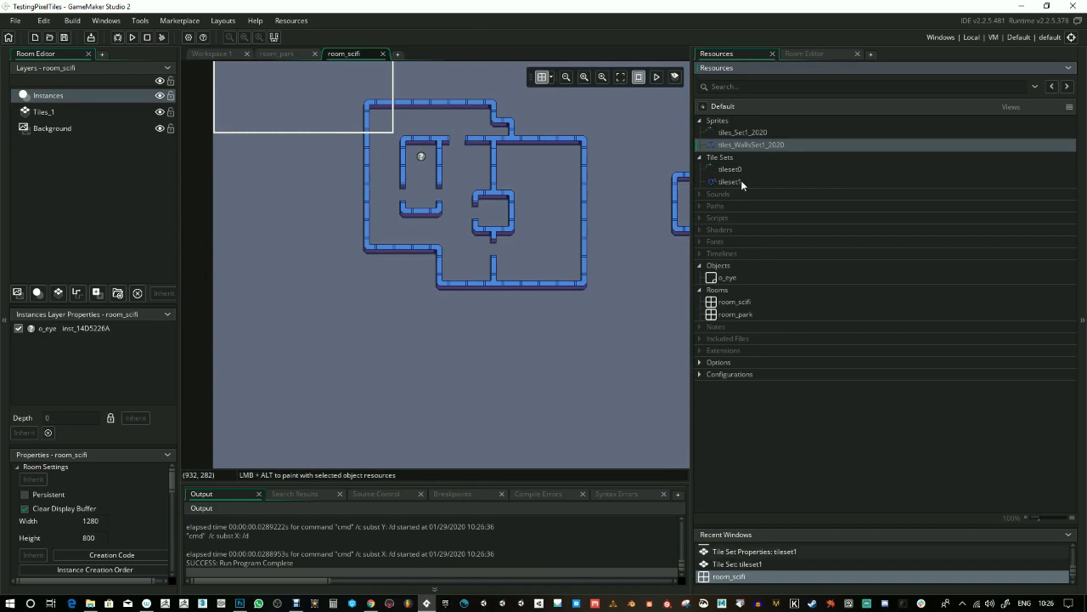
{"action": "left_click", "coordinate": [813, 55]}
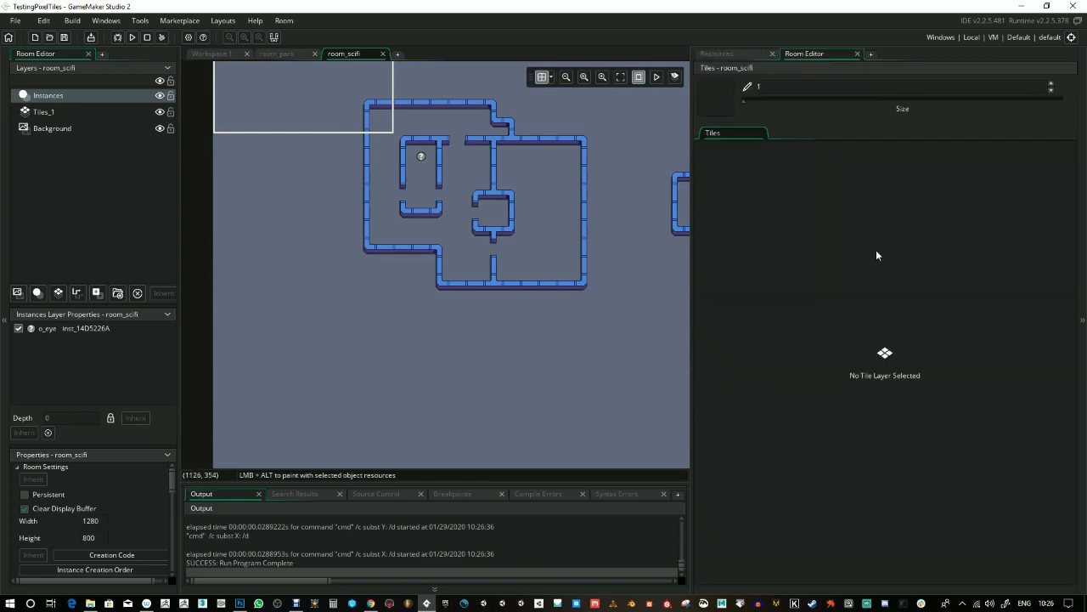
{"action": "left_click", "coordinate": [38, 113]}
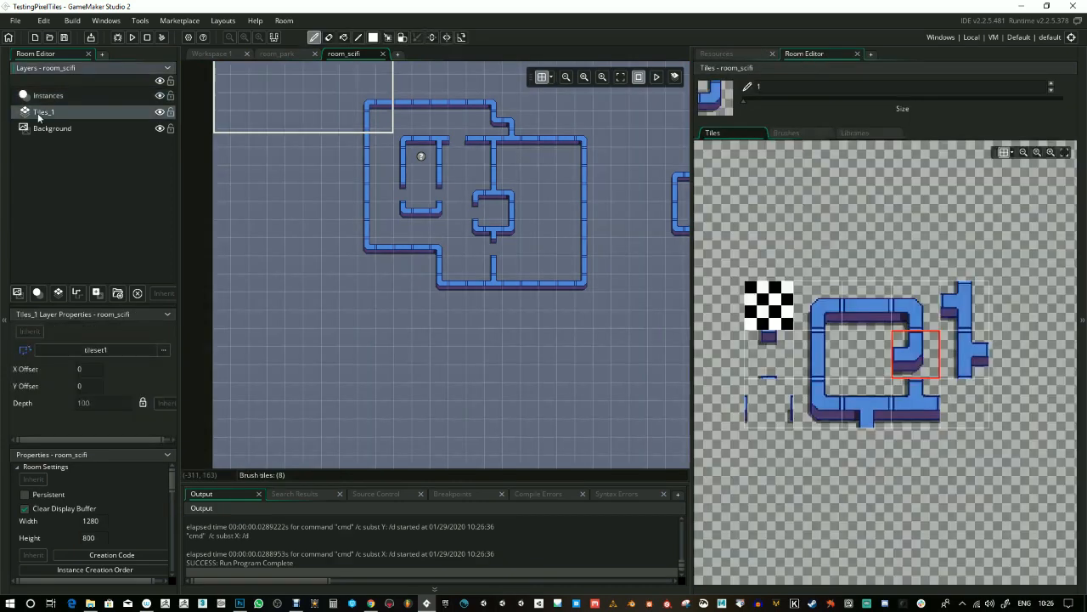
{"action": "left_click", "coordinate": [810, 134]}
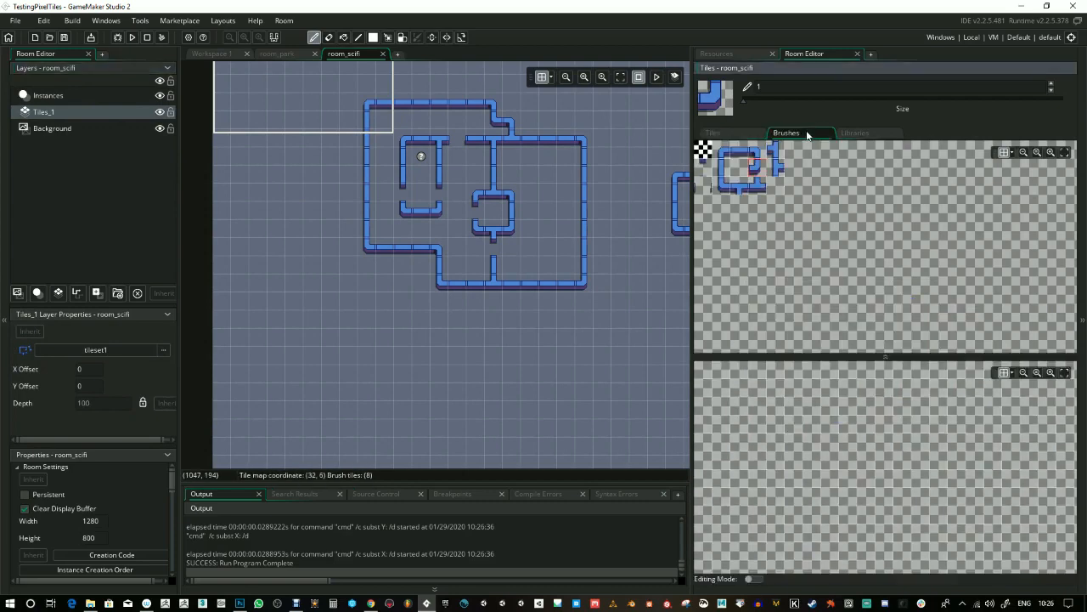
- Try to place wall corner, straight and multi-tile pieces from the tileset into the empty brush area
{"action": "left_click", "coordinate": [721, 185]}
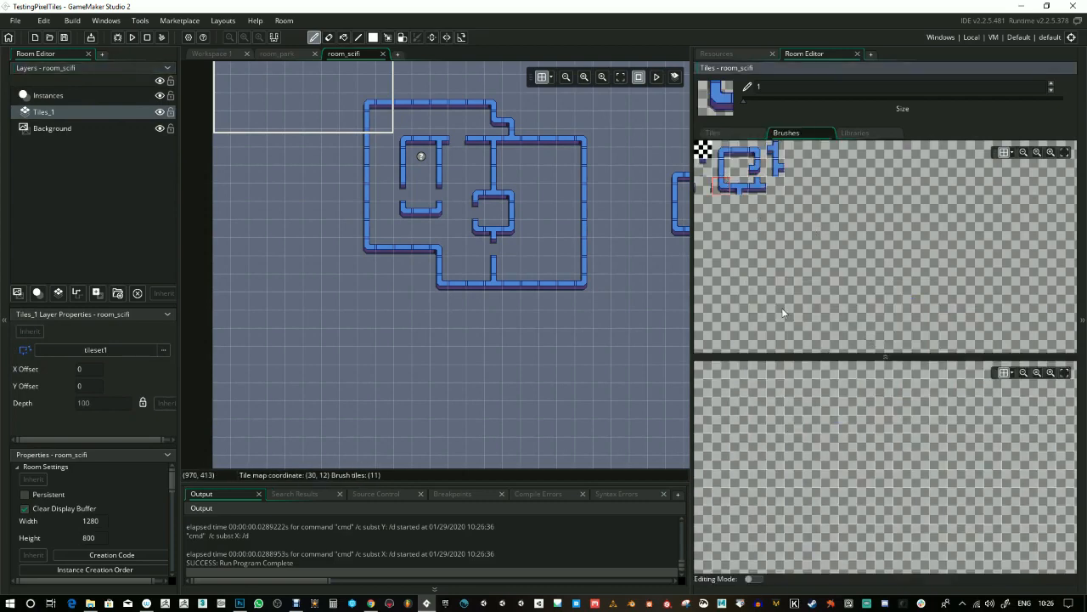
{"action": "left_click", "coordinate": [788, 441]}
{"action": "mouse_move", "coordinate": [722, 188]}
{"action": "left_mouse_down"}
{"action": "mouse_move", "coordinate": [744, 271]}
{"action": "mouse_move", "coordinate": [717, 172]}
{"action": "mouse_move", "coordinate": [723, 186]}
{"action": "mouse_move", "coordinate": [758, 190]}
{"action": "left_mouse_up"}
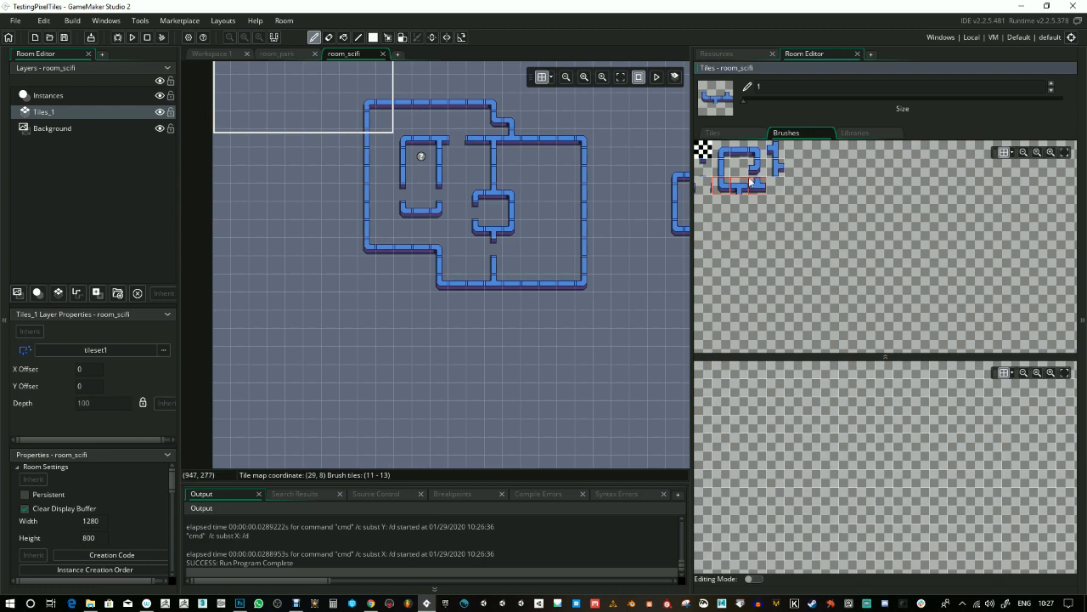
{"action": "left_click", "coordinate": [718, 185]}
{"action": "scroll", "coordinate": [730, 185], "scroll_direction": "up", "scroll_amount": 2}
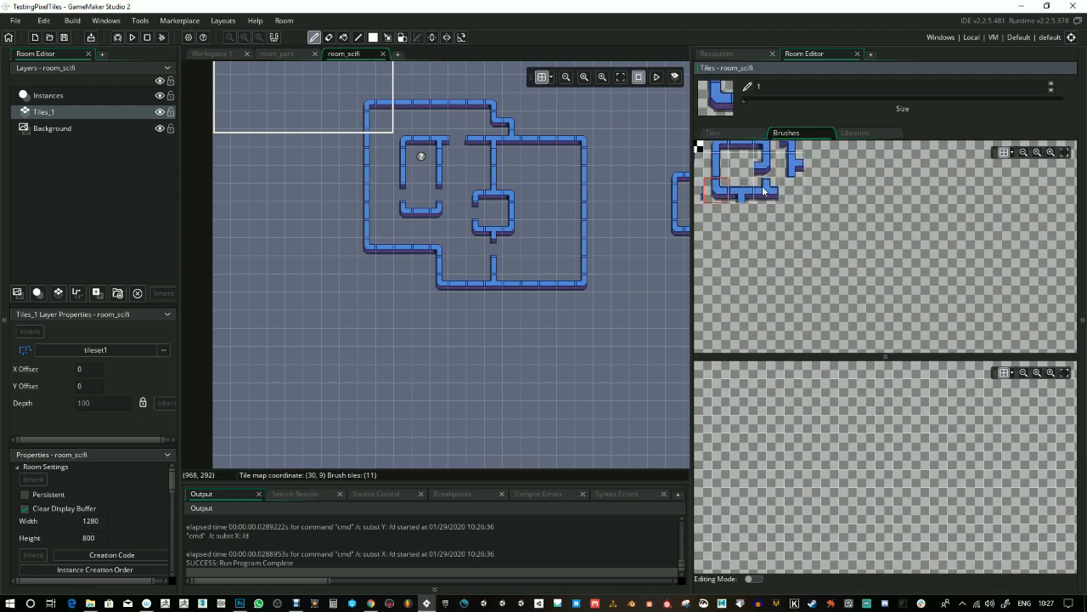
{"action": "left_click", "coordinate": [867, 134]}
{"action": "left_click", "coordinate": [808, 134]}
{"action": "left_click_drag", "start_coordinate": [805, 207], "coordinate": [895, 287]}
{"action": "scroll", "coordinate": [806, 262], "scroll_direction": "up", "scroll_amount": 2}
{"action": "scroll", "coordinate": [815, 308], "scroll_direction": "down", "scroll_amount": 1}
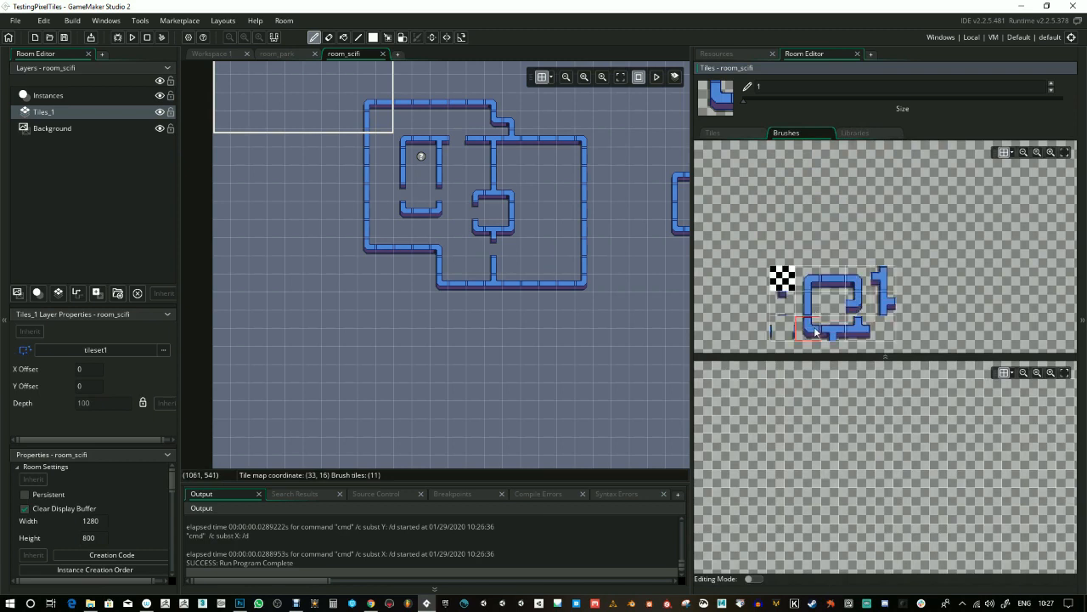
{"action": "left_click", "coordinate": [777, 435]}
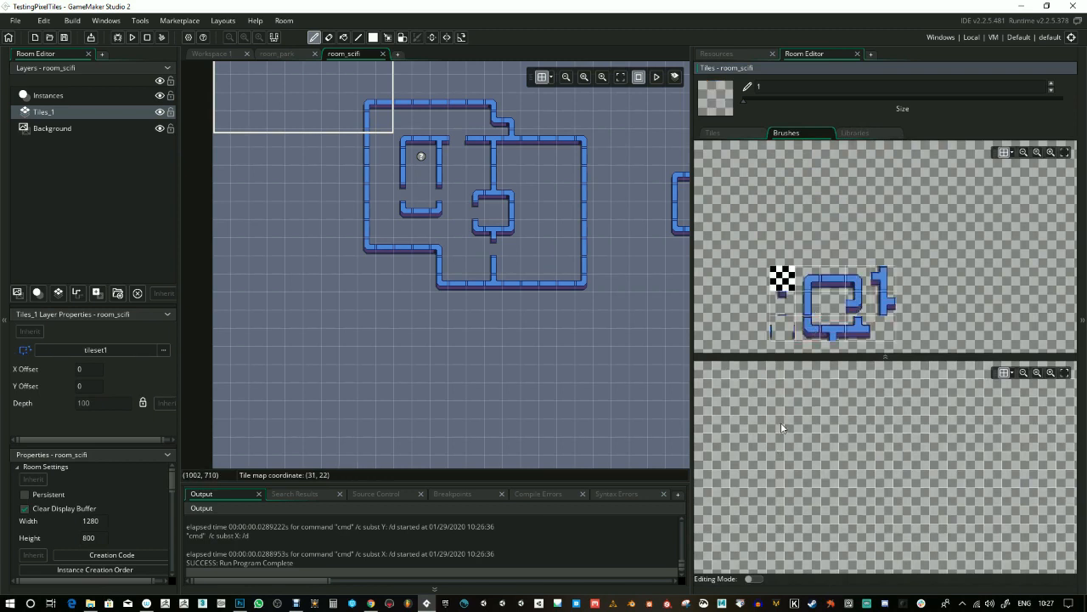
{"action": "left_click_drag", "start_coordinate": [797, 296], "coordinate": [814, 314]}
{"action": "left_click", "coordinate": [780, 410]}
{"action": "left_click_drag", "start_coordinate": [914, 235], "coordinate": [893, 188]}
{"action": "left_click", "coordinate": [784, 254]}
{"action": "left_click_drag", "start_coordinate": [787, 257], "coordinate": [817, 280]}
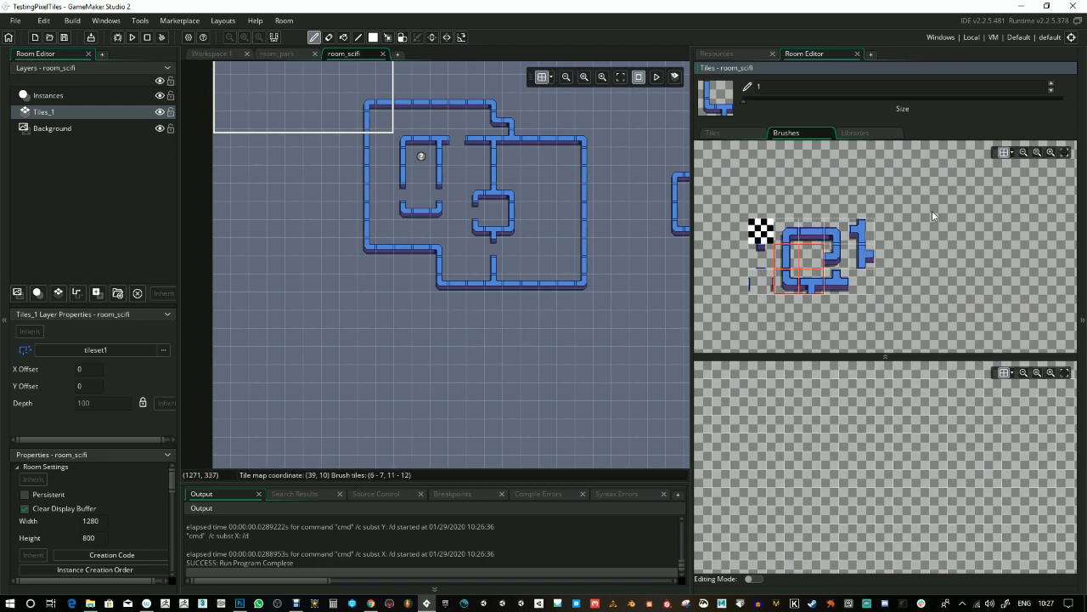
{"action": "left_click", "coordinate": [856, 253]}
{"action": "left_click", "coordinate": [914, 393]}
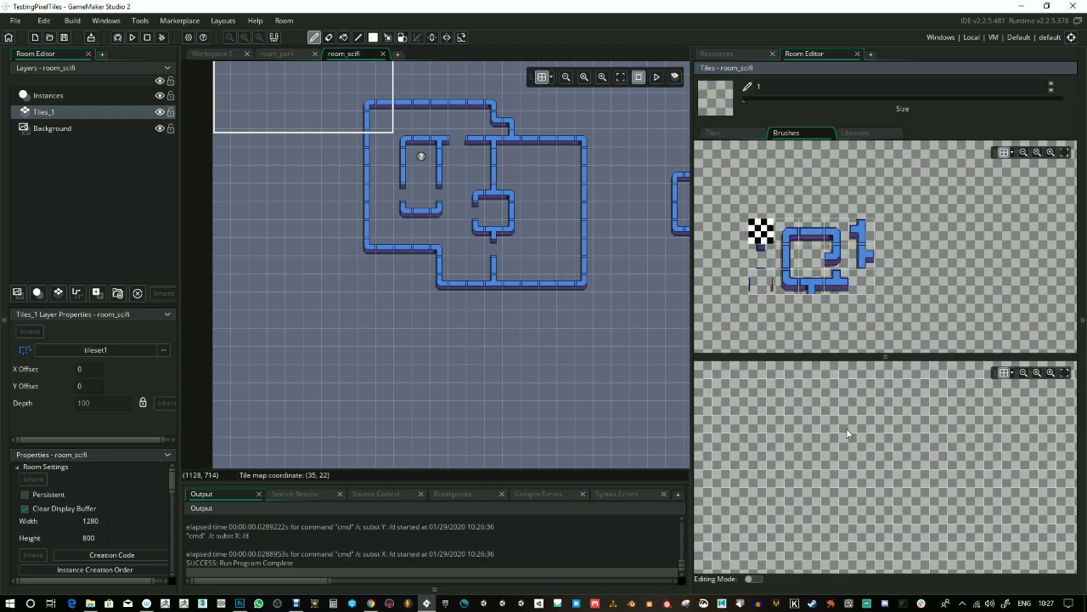
- Enable brush editing mode and build the left wall of a small room brush with a vertical piece and two corners
{"action": "left_click", "coordinate": [751, 579]}
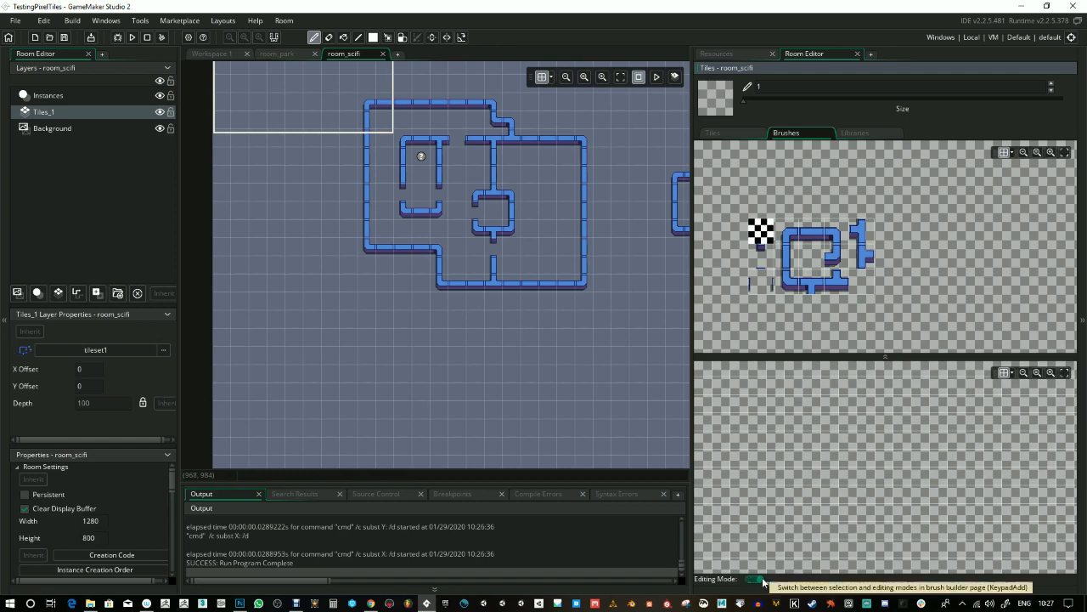
{"action": "left_click", "coordinate": [788, 254]}
{"action": "left_click", "coordinate": [780, 435]}
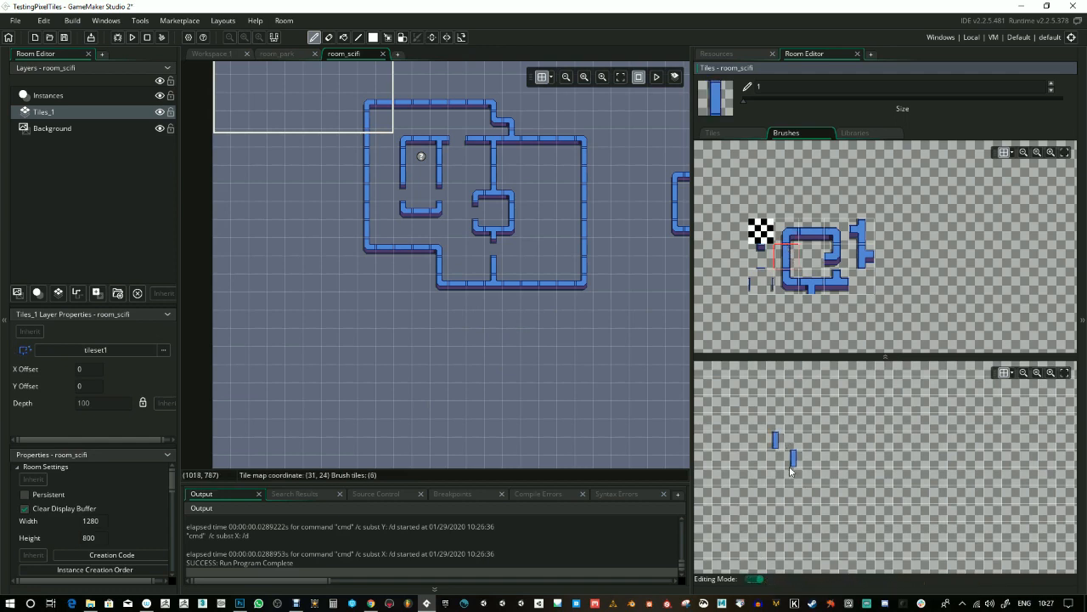
{"action": "left_click", "coordinate": [785, 282]}
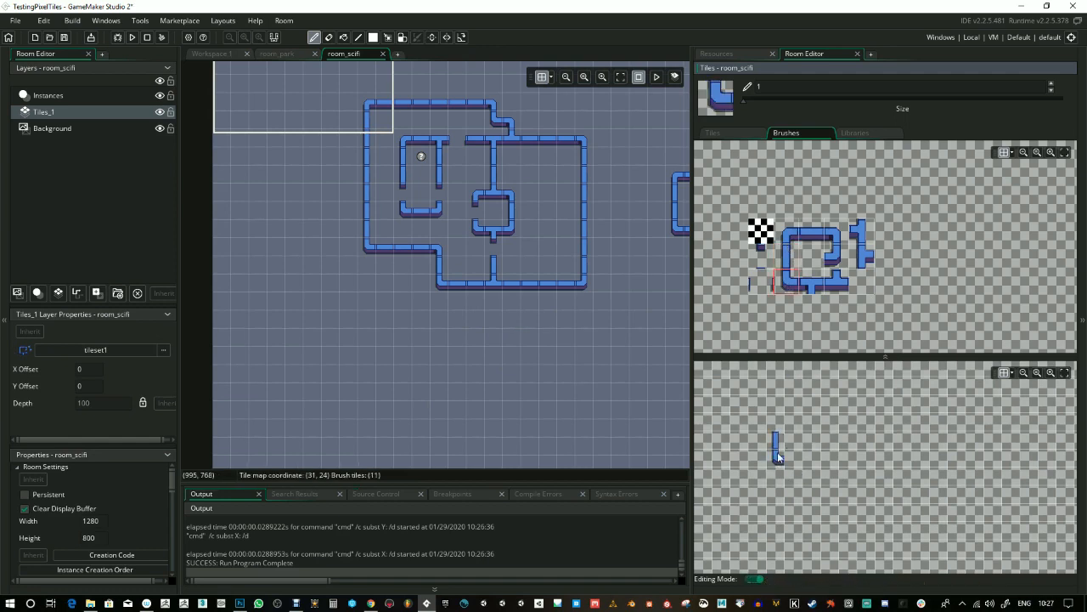
{"action": "left_click", "coordinate": [790, 230]}
{"action": "left_click", "coordinate": [779, 425]}
- Complete the room brush with a top wall, a right wall with corners, and a door opening at the bottom
{"action": "left_click", "coordinate": [811, 231]}
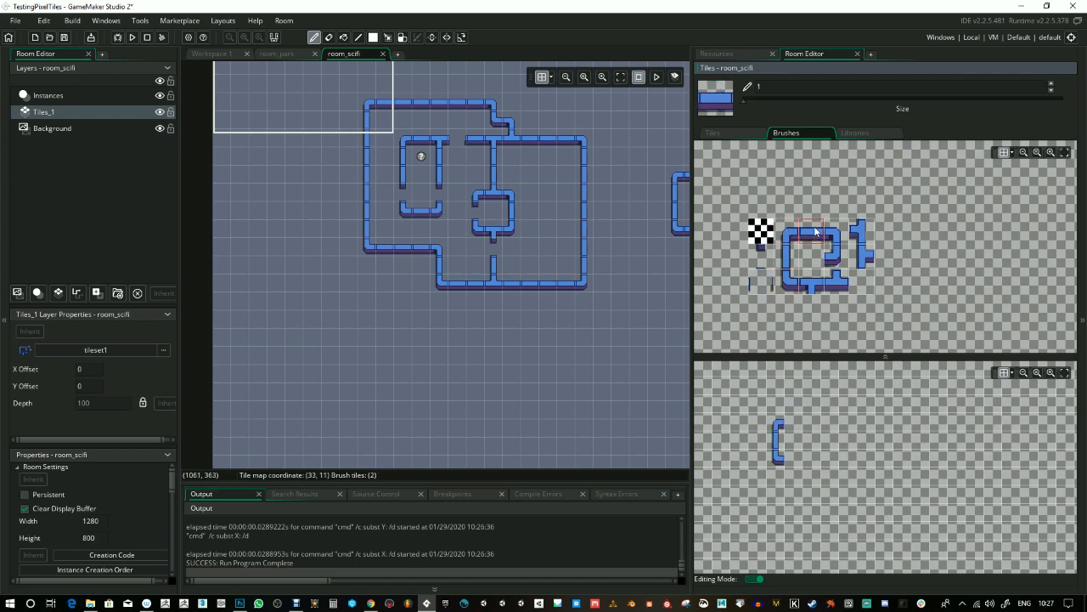
{"action": "left_click", "coordinate": [795, 423]}
{"action": "left_click", "coordinate": [836, 232]}
{"action": "left_click", "coordinate": [786, 256]}
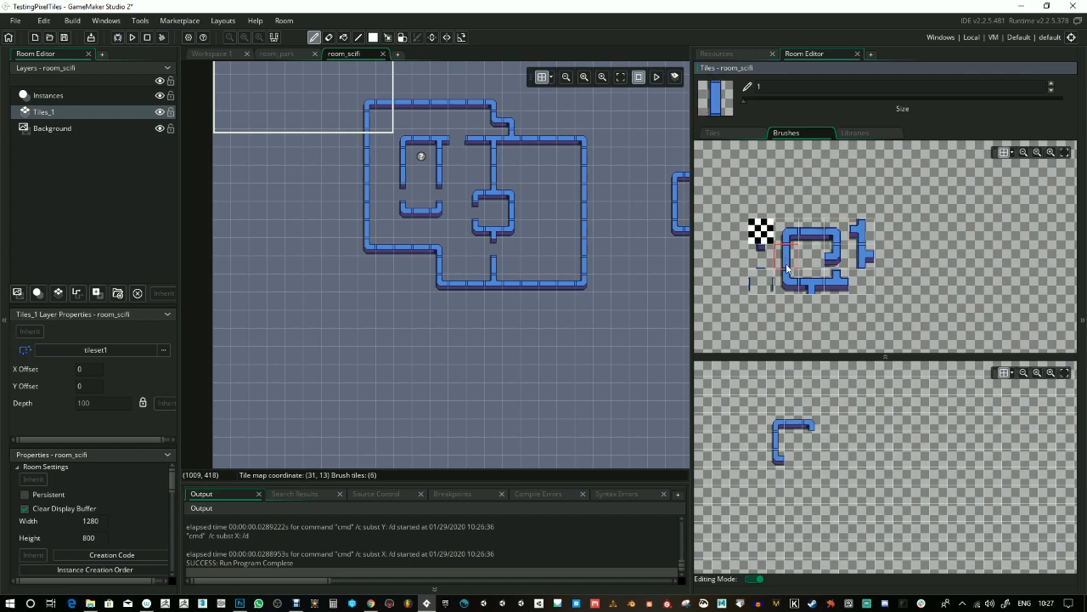
{"action": "left_click", "coordinate": [811, 440]}
{"action": "left_click", "coordinate": [837, 252]}
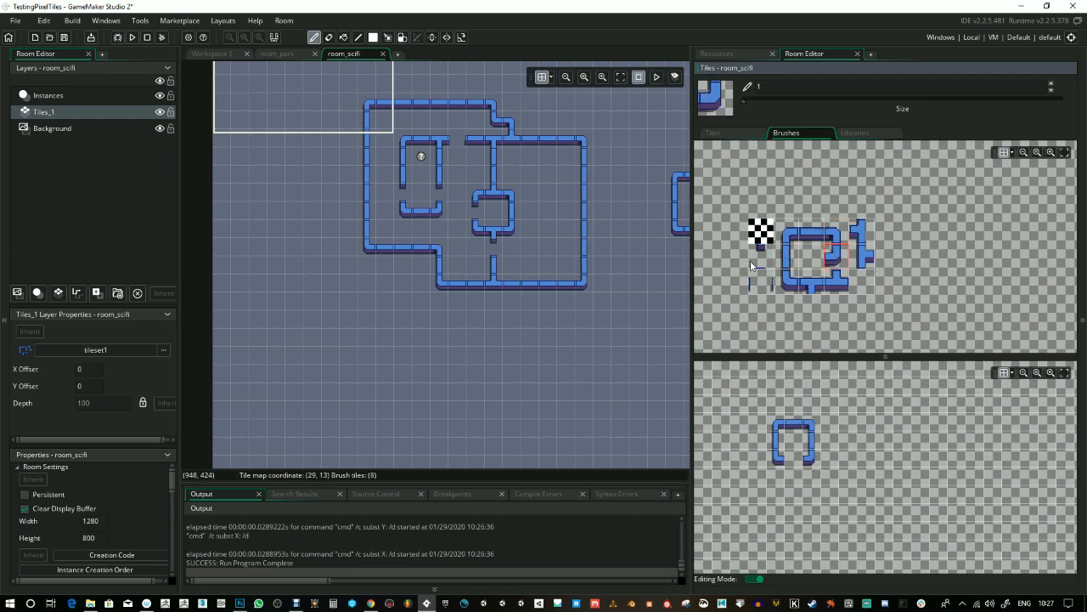
{"action": "left_click", "coordinate": [759, 283]}
- Disable brush editing mode, pick up the 3 by 3 room brush, and stamp four copies in a row below the main building
{"action": "left_click", "coordinate": [753, 578]}
{"action": "left_click_drag", "start_coordinate": [773, 423], "coordinate": [814, 460]}
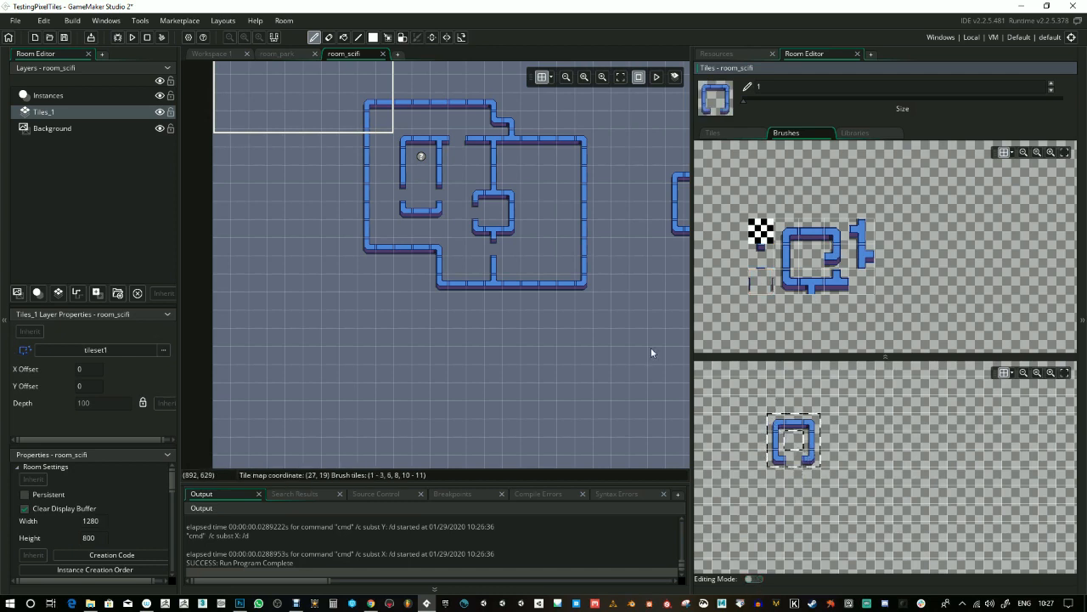
{"action": "left_click", "coordinate": [272, 340]}
{"action": "left_click", "coordinate": [336, 348]}
{"action": "left_click", "coordinate": [391, 344]}
{"action": "left_click", "coordinate": [445, 347]}
{"action": "left_click", "coordinate": [441, 395]}
{"action": "right_click", "coordinate": [440, 399]}
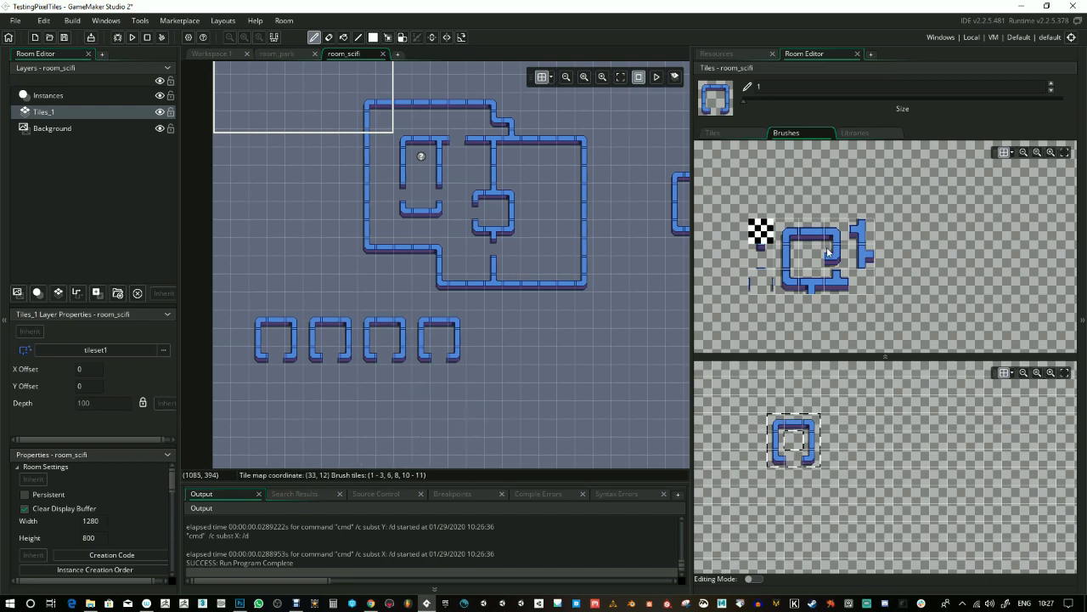
- Re-enable brush editing and start a second room brush with vertical side pieces and the two left corners
{"action": "left_click", "coordinate": [751, 579]}
{"action": "left_click", "coordinate": [781, 265]}
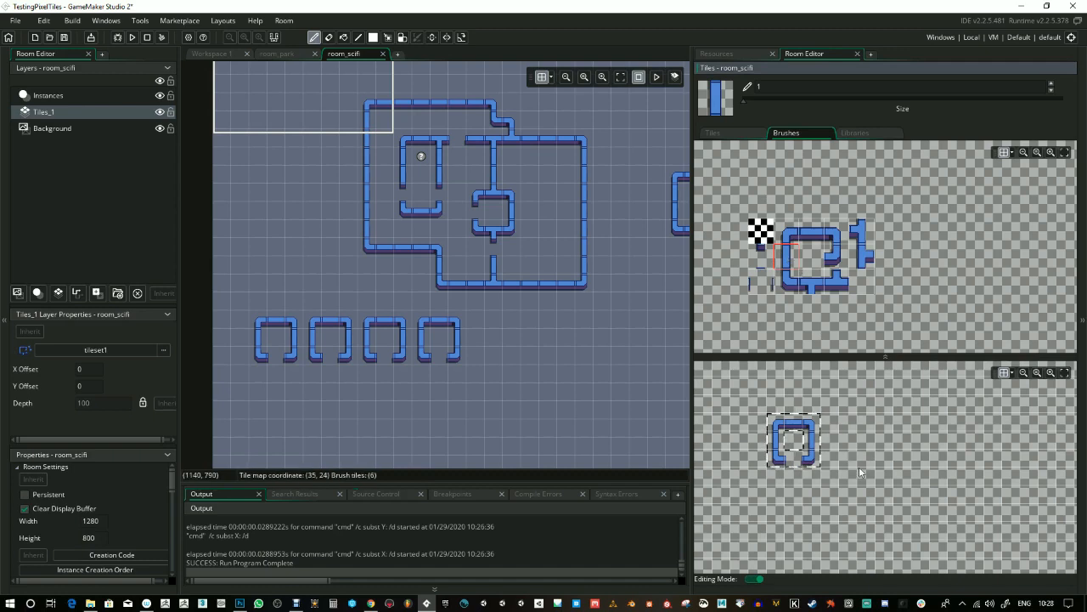
{"action": "left_click", "coordinate": [845, 463]}
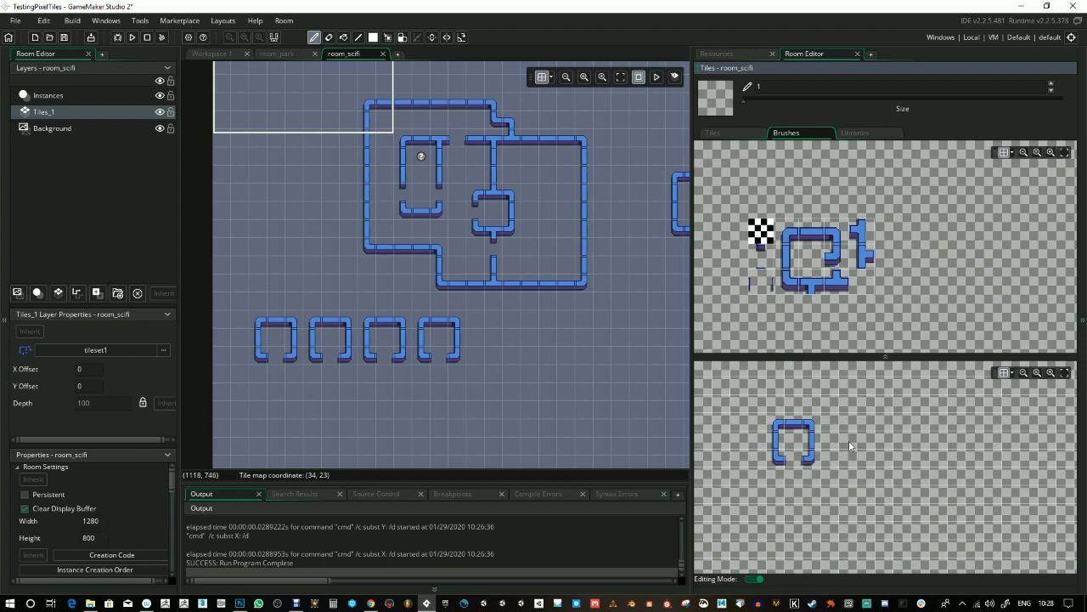
{"action": "left_click", "coordinate": [778, 261]}
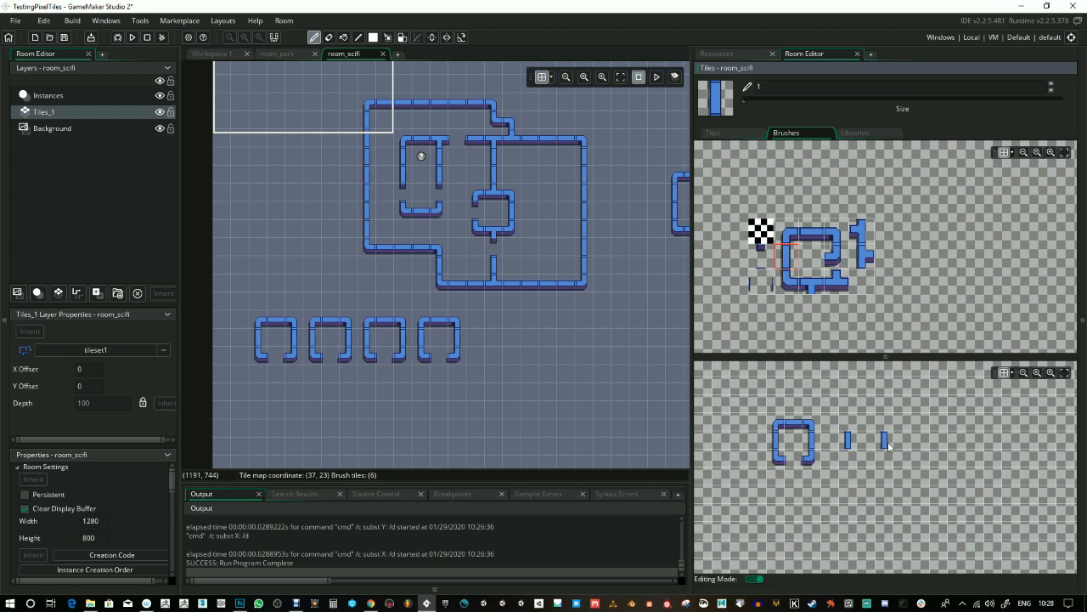
{"action": "left_click", "coordinate": [787, 239]}
{"action": "left_click", "coordinate": [851, 429]}
{"action": "left_click", "coordinate": [787, 284]}
{"action": "left_click", "coordinate": [849, 457]}
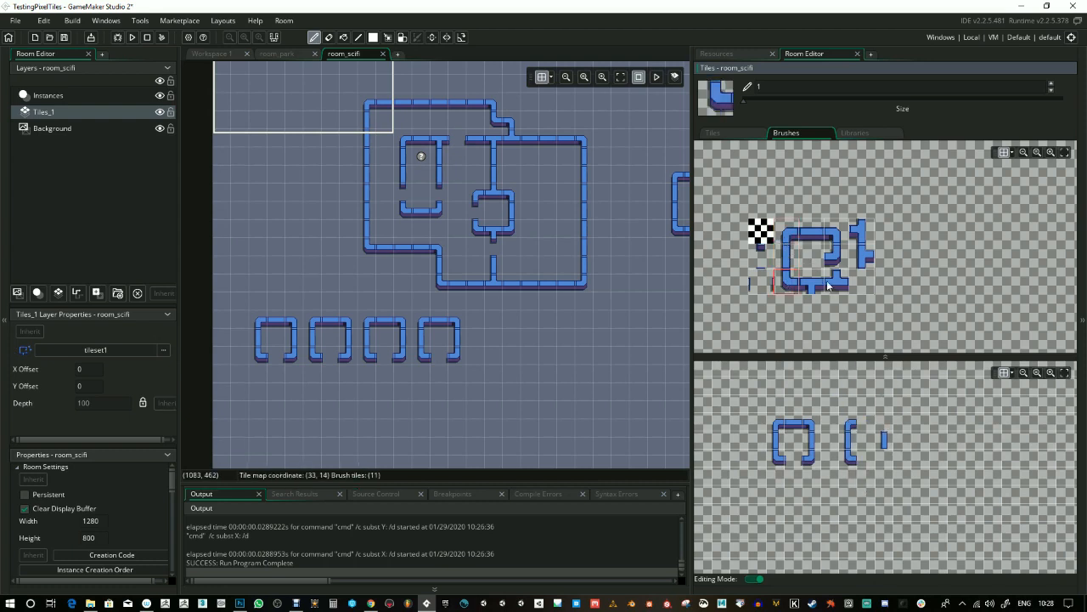
- Finish the second room brush with right corners, a bottom wall and a door opening at the top
{"action": "left_click", "coordinate": [832, 259]}
{"action": "left_click", "coordinate": [836, 231]}
{"action": "left_click", "coordinate": [877, 425]}
{"action": "left_click", "coordinate": [813, 235]}
{"action": "left_click", "coordinate": [867, 461]}
{"action": "left_click", "coordinate": [760, 274]}
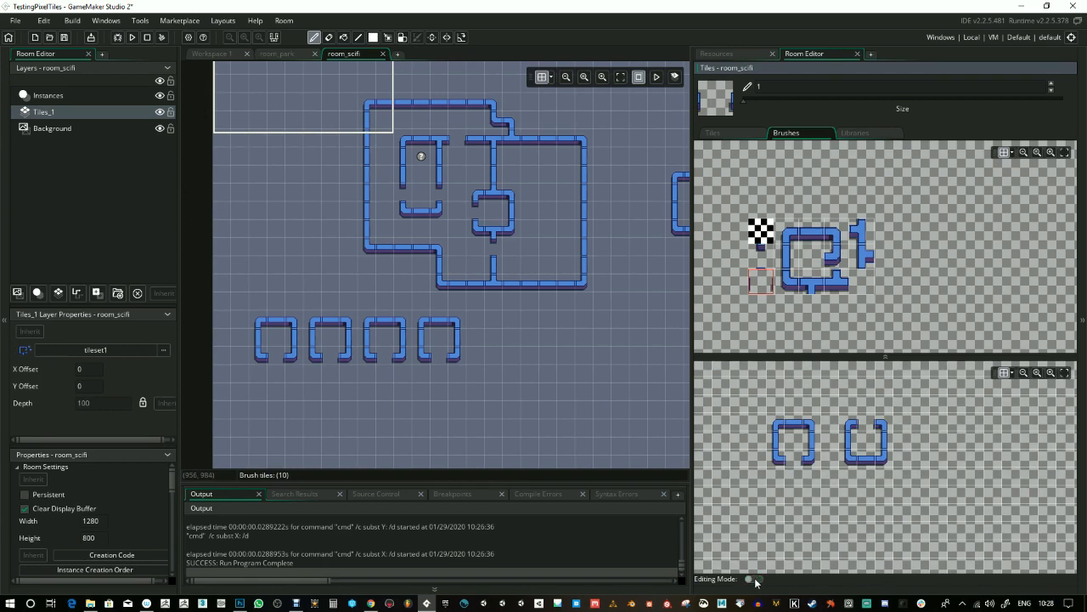
- Pick up the second room brush and stamp four copies in a row directly below the first four small rooms
{"action": "left_click", "coordinate": [854, 426]}
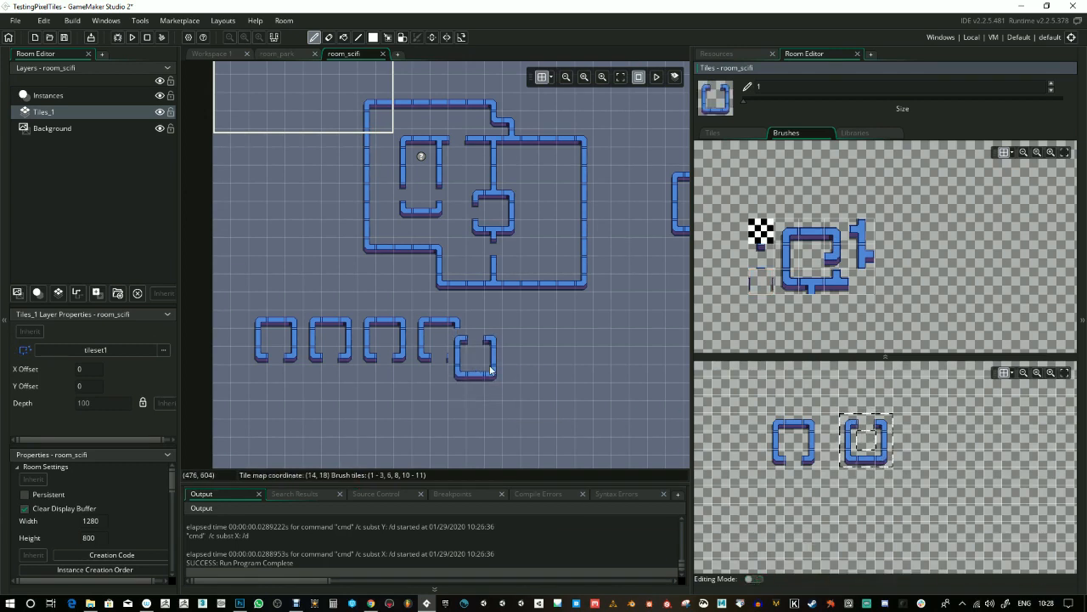
{"action": "left_click", "coordinate": [448, 414]}
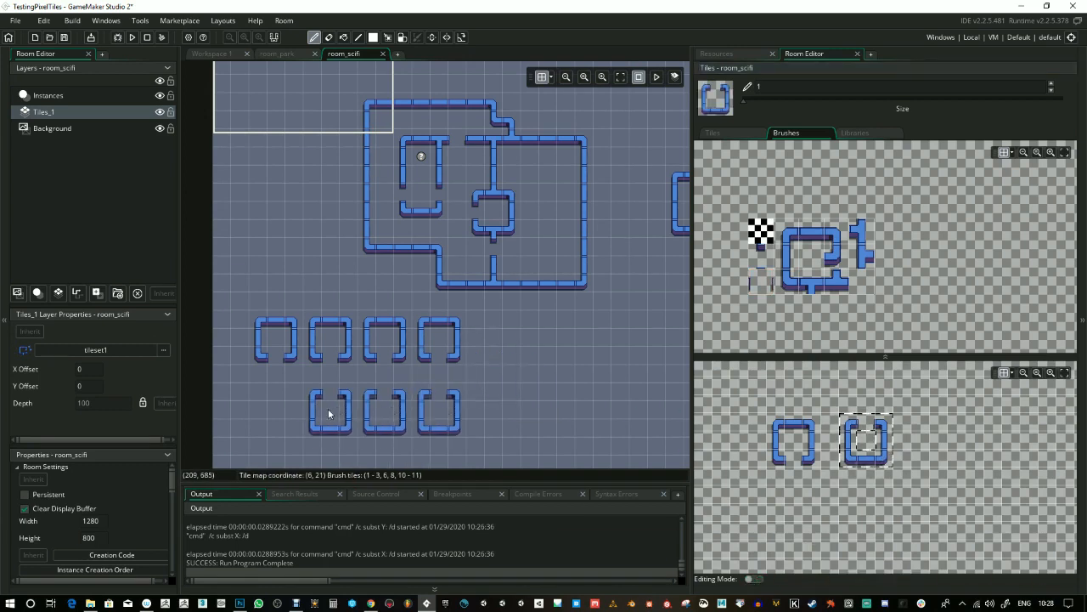
{"action": "left_click", "coordinate": [277, 413]}
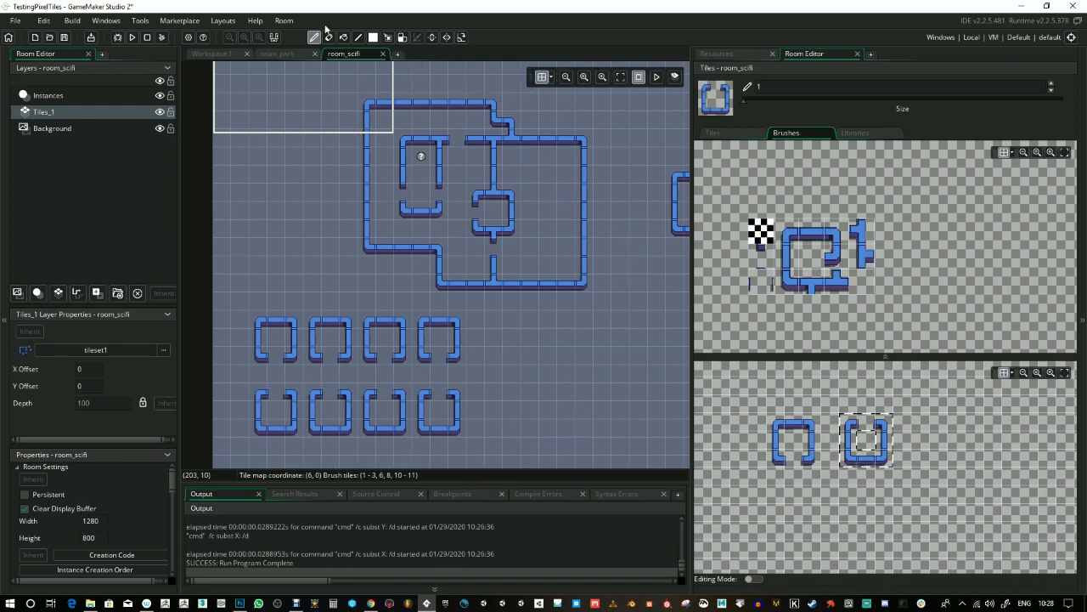
- Run the game and move the eye object from the main building down to the small rooms below it
{"action": "left_click", "coordinate": [131, 39]}
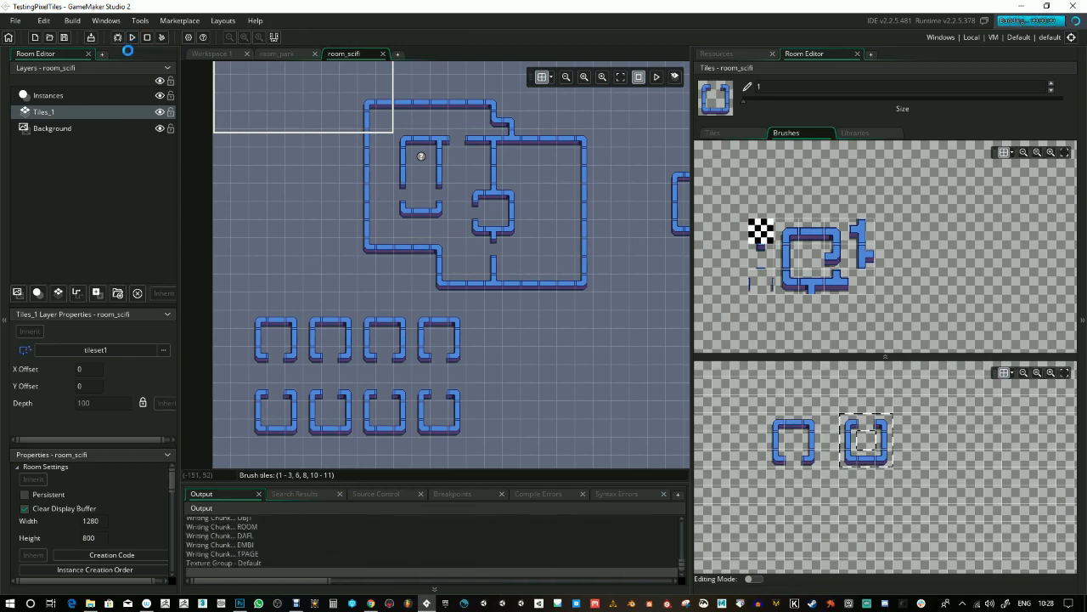
{"action": "key", "text": "Down"}
{"action": "key", "text": "Right"}
{"action": "key", "text": "Down"}
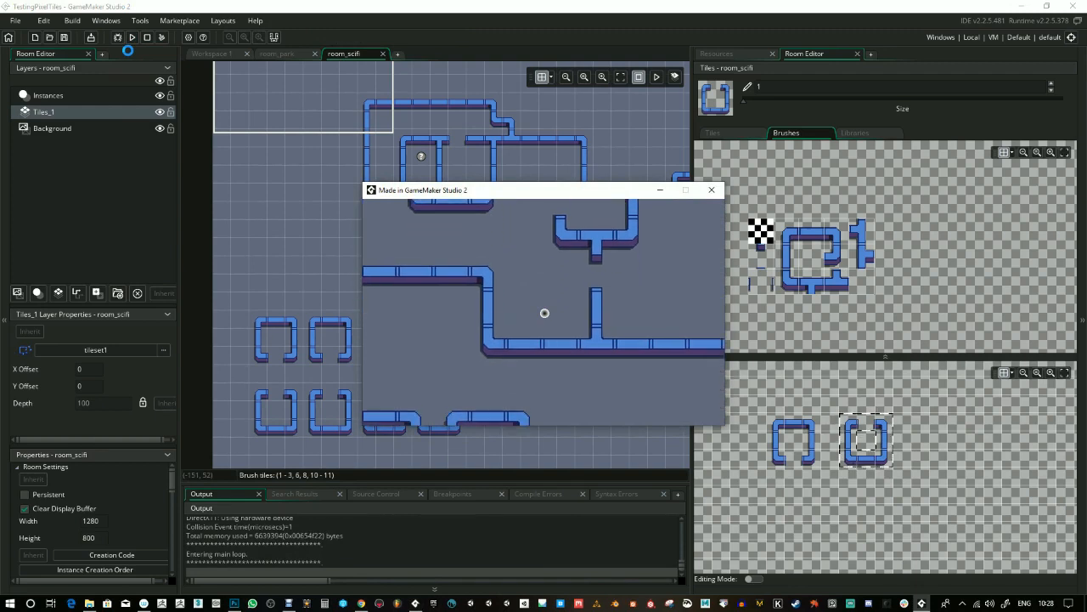
{"action": "key", "text": "Left"}
{"action": "key", "text": "Down"}
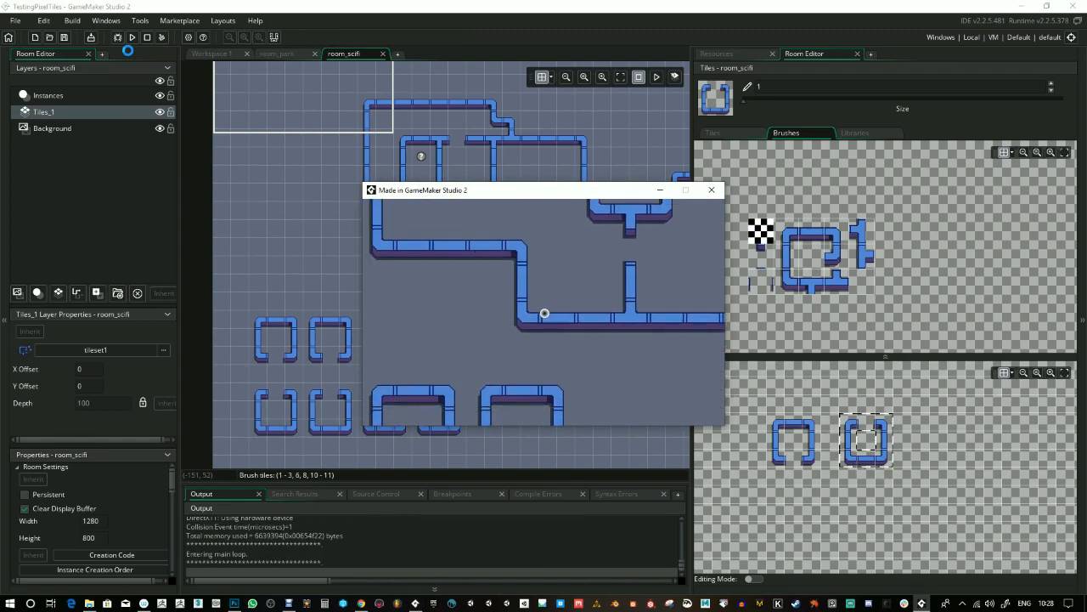
{"action": "key", "text": "Right"}
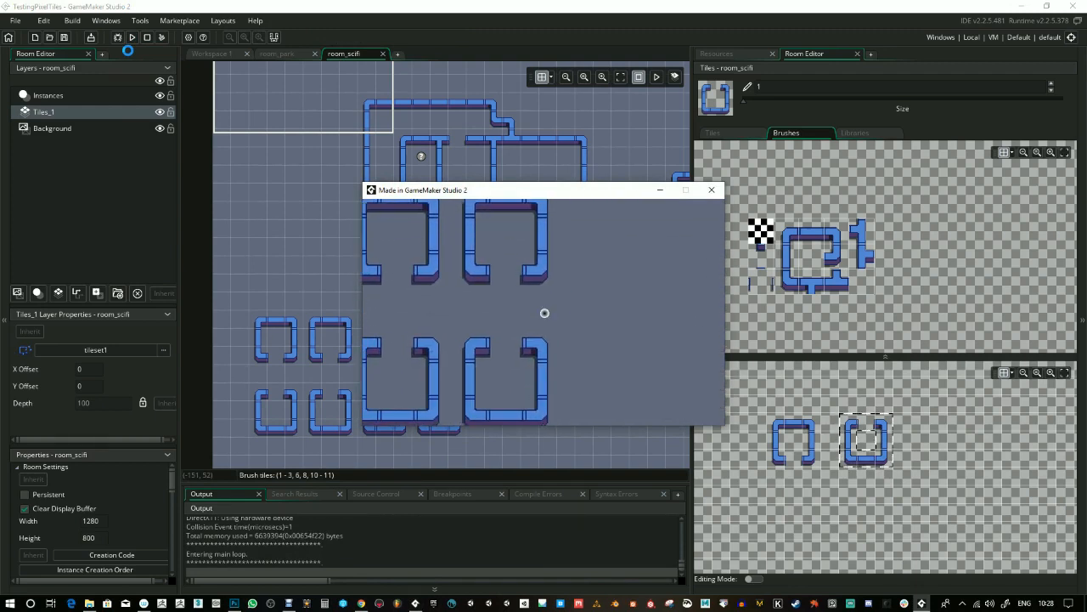
- Move the eye object along the corridor between the two rows of small rooms and close the game
{"action": "key", "text": "Left"}
{"action": "key", "text": "Right"}
{"action": "key", "text": "Left"}
{"action": "key", "text": "Up"}
{"action": "key", "text": "Up"}
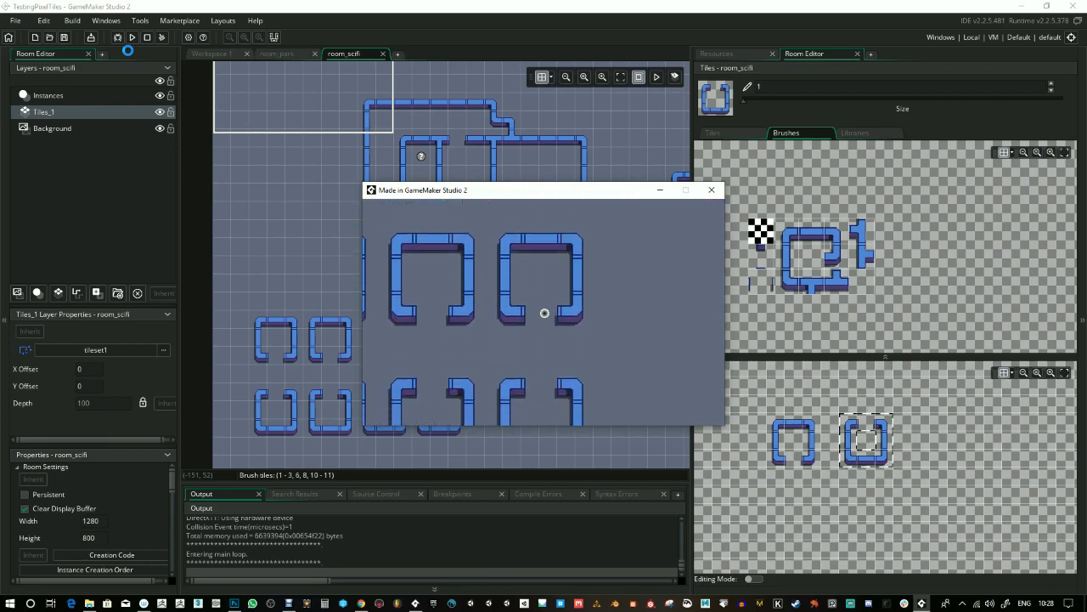
{"action": "key", "text": "Left"}
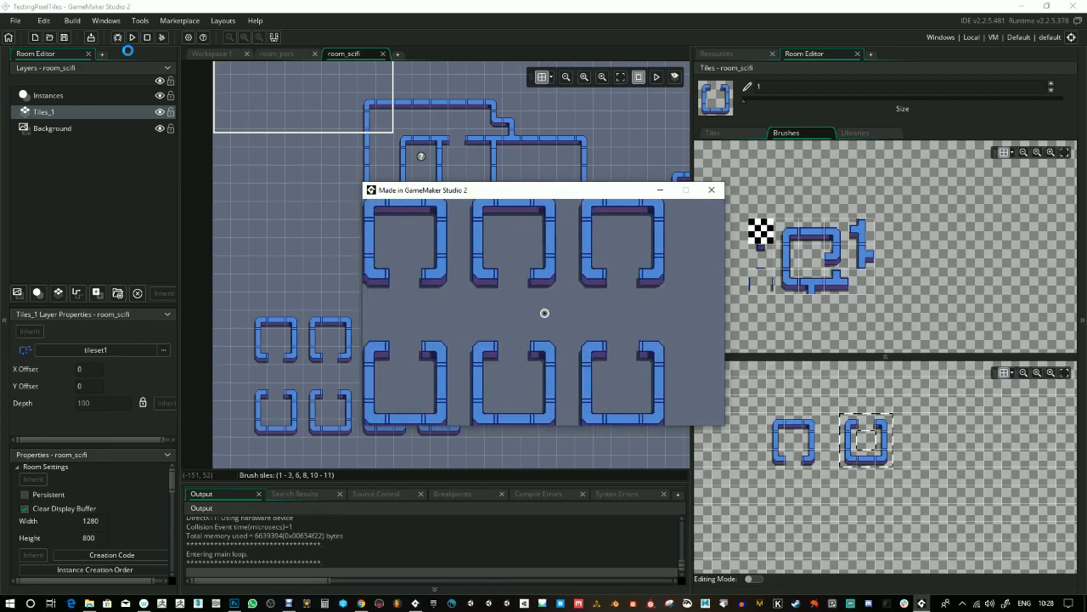
{"action": "key", "text": "Down"}
{"action": "key", "text": "Up"}
{"action": "key", "text": "Down"}
{"action": "key", "text": "Left"}
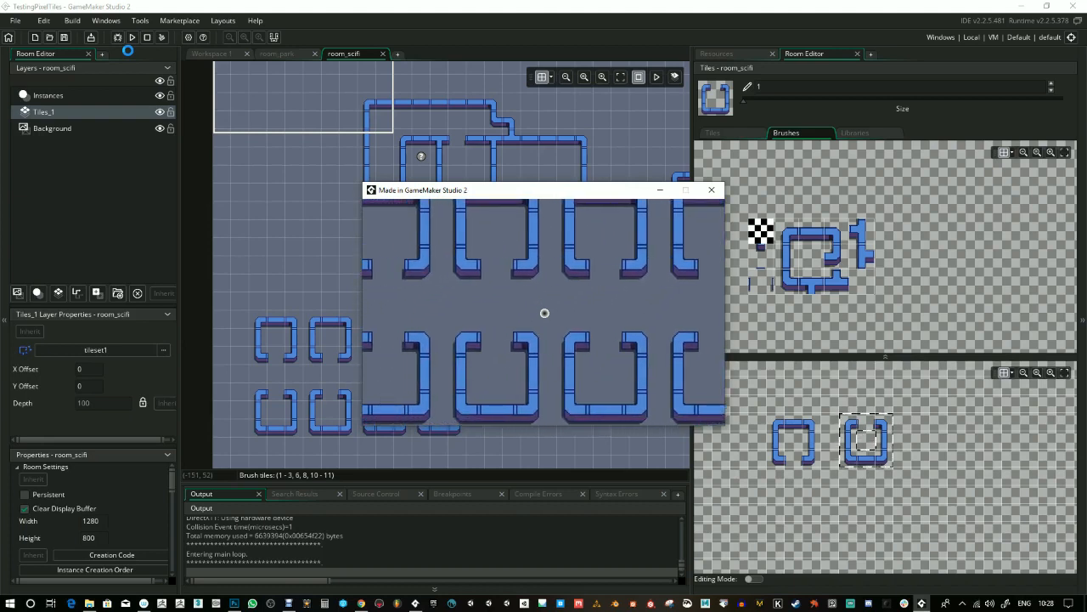
{"action": "key", "text": "Left"}
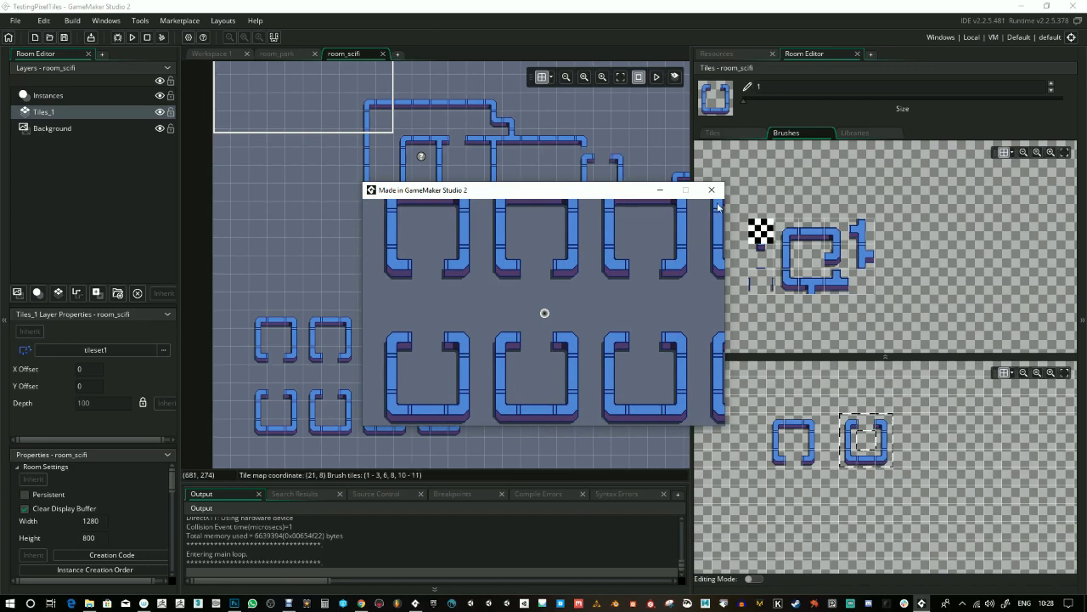
{"action": "left_click", "coordinate": [712, 190]}
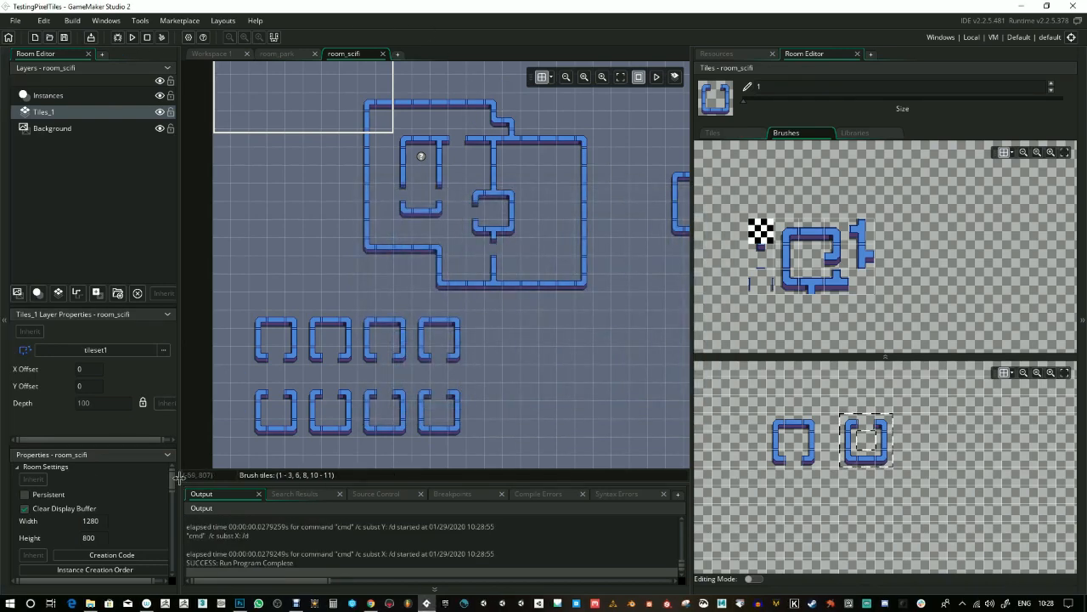
- Set the Viewport 0 camera size to 640 by 480 and test the framing in a game run
{"action": "left_click_drag", "start_coordinate": [175, 481], "coordinate": [185, 531]}
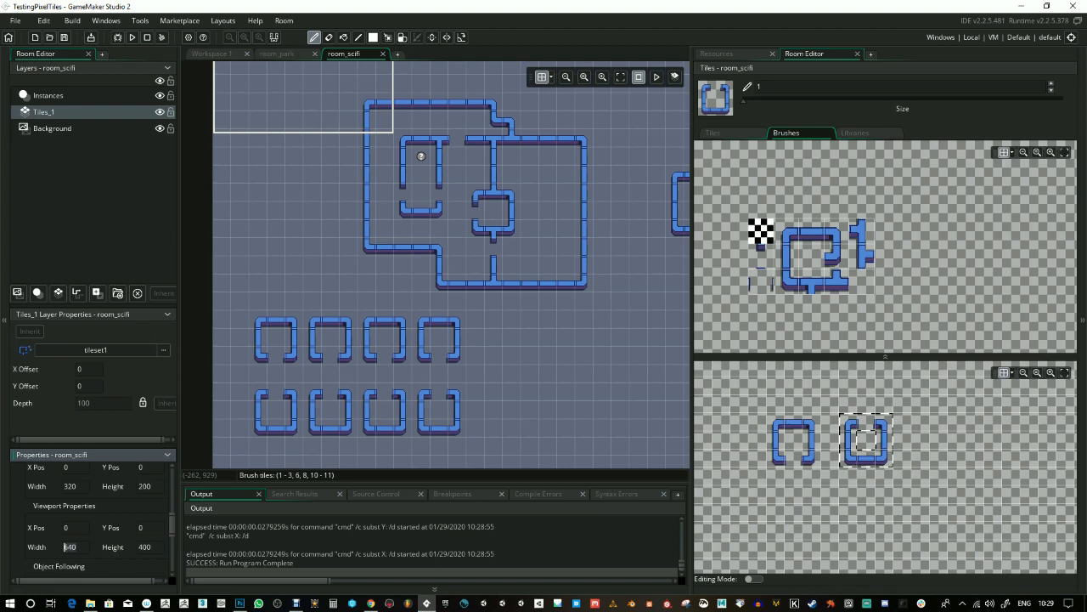
{"action": "type", "text": "640"}
{"action": "key", "text": "Tab"}
{"action": "type", "text": "480"}
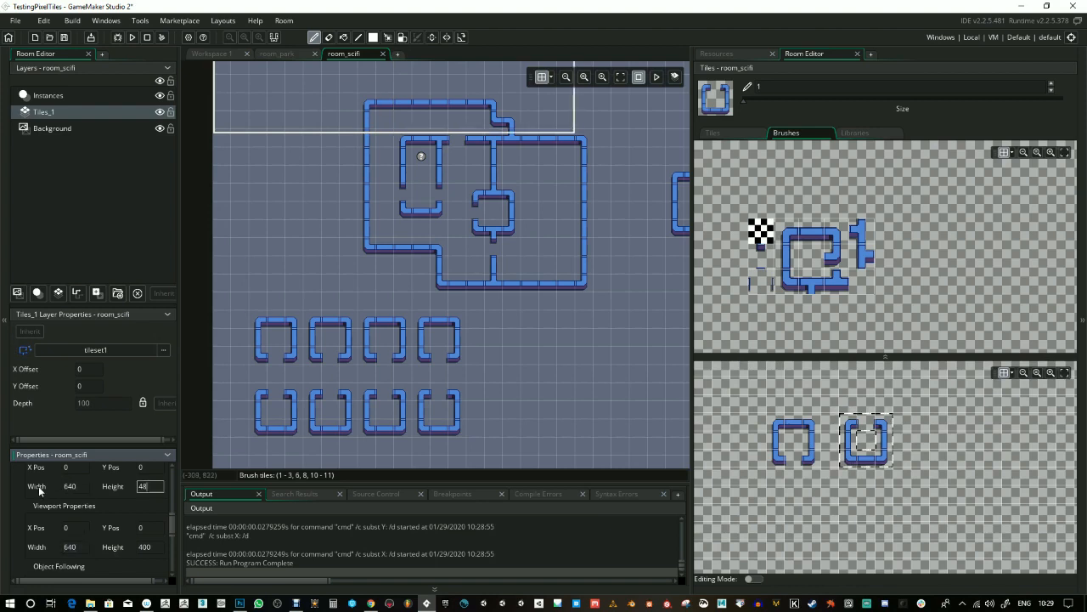
{"action": "key", "text": "Return"}
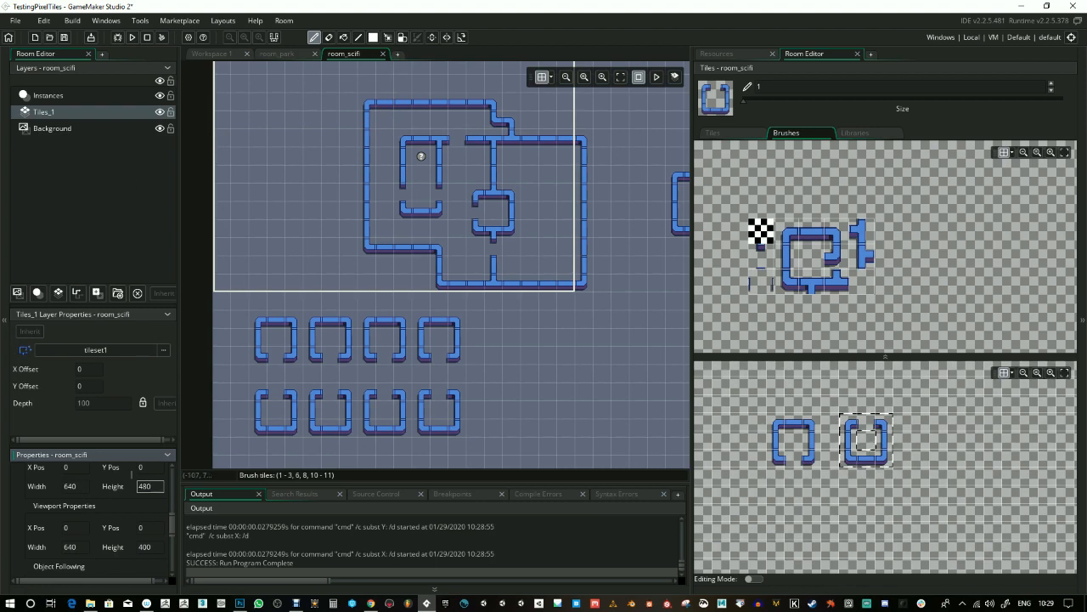
{"action": "left_click", "coordinate": [132, 37]}
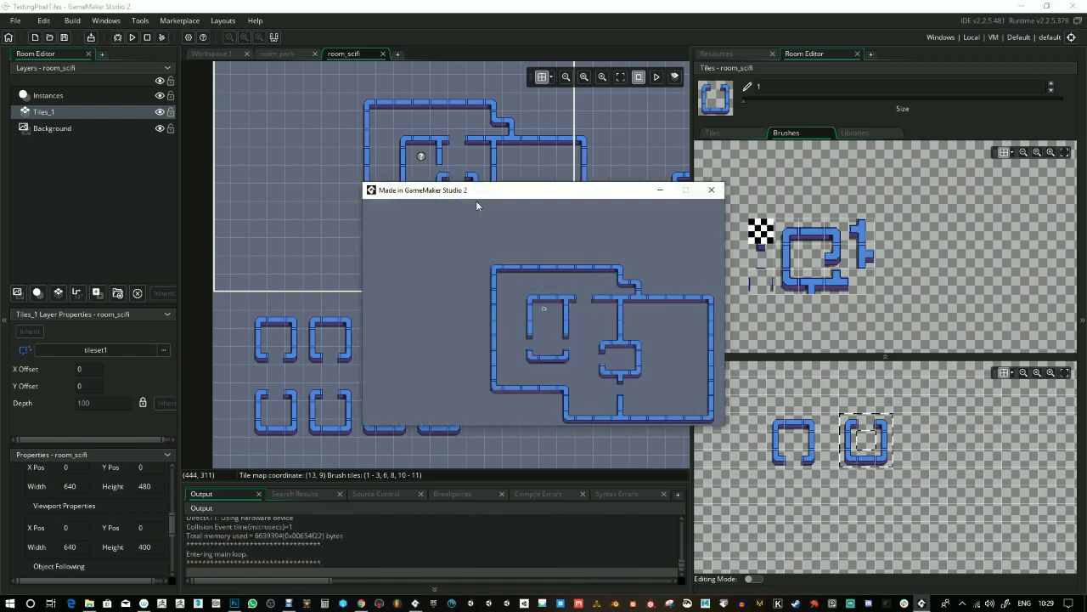
{"action": "left_click", "coordinate": [712, 190]}
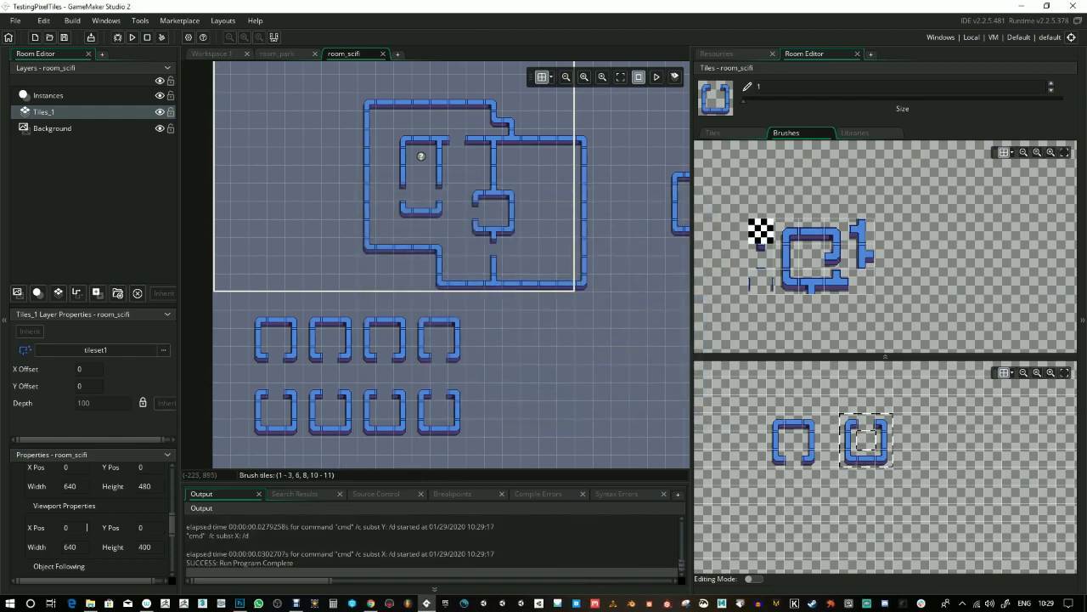
- Restore the Viewport 0 camera size to 320 by 200 and set its viewport size to 1280 by 800
{"action": "double_click", "coordinate": [83, 486]}
{"action": "type", "text": "320"}
{"action": "left_click_drag", "start_coordinate": [83, 487], "coordinate": [30, 489]}
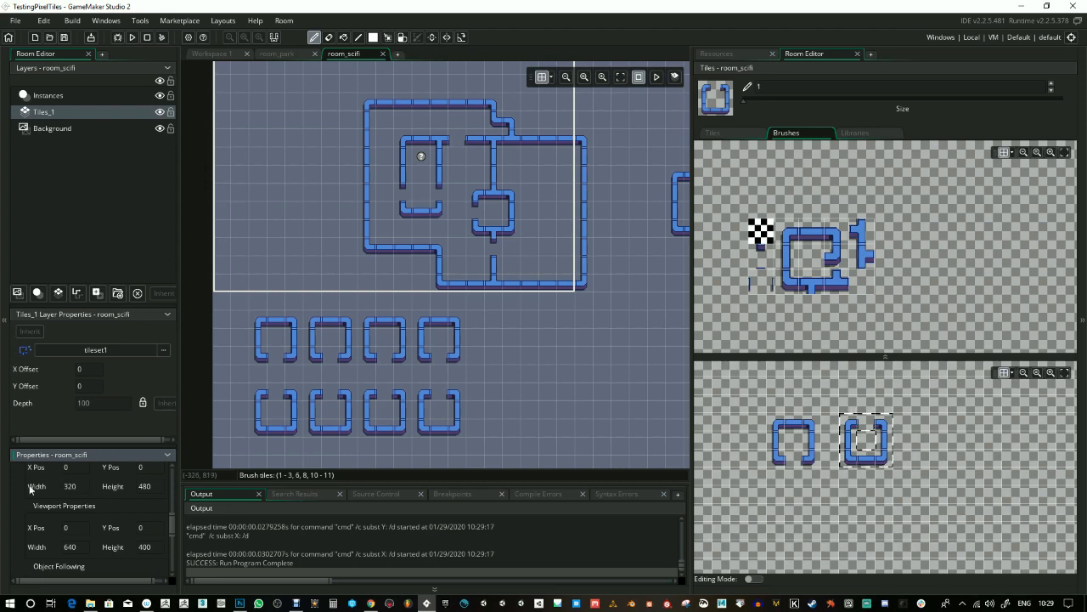
{"action": "double_click", "coordinate": [140, 486]}
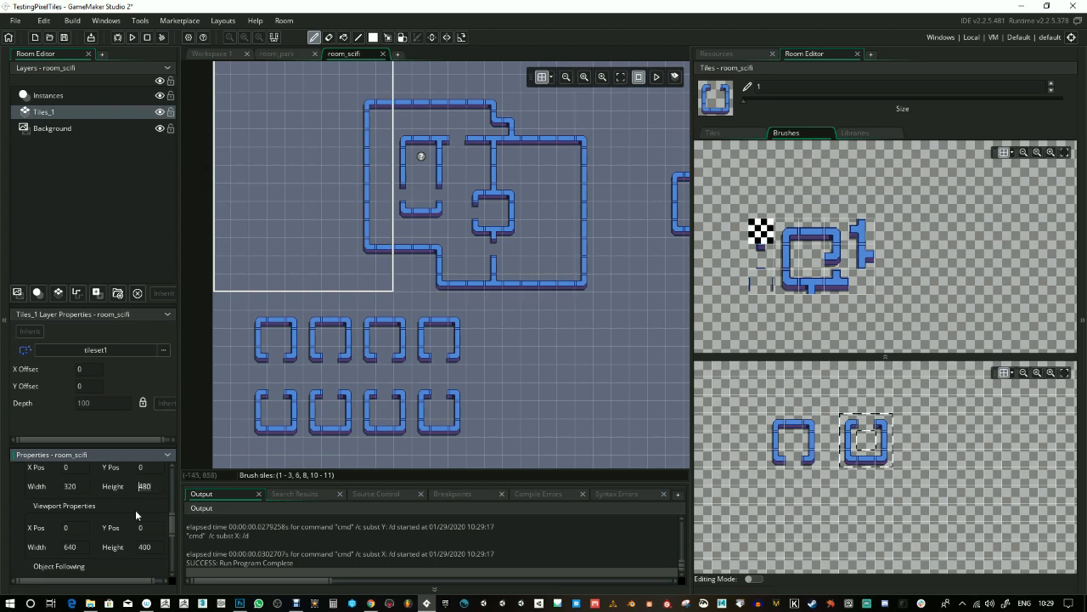
{"action": "left_click", "coordinate": [81, 546]}
{"action": "key", "text": "BackSpace"}
{"action": "key", "text": "BackSpace"}
{"action": "key", "text": "BackSpace"}
{"action": "type", "text": "1280"}
{"action": "key", "text": "Tab"}
{"action": "type", "text": "800"}
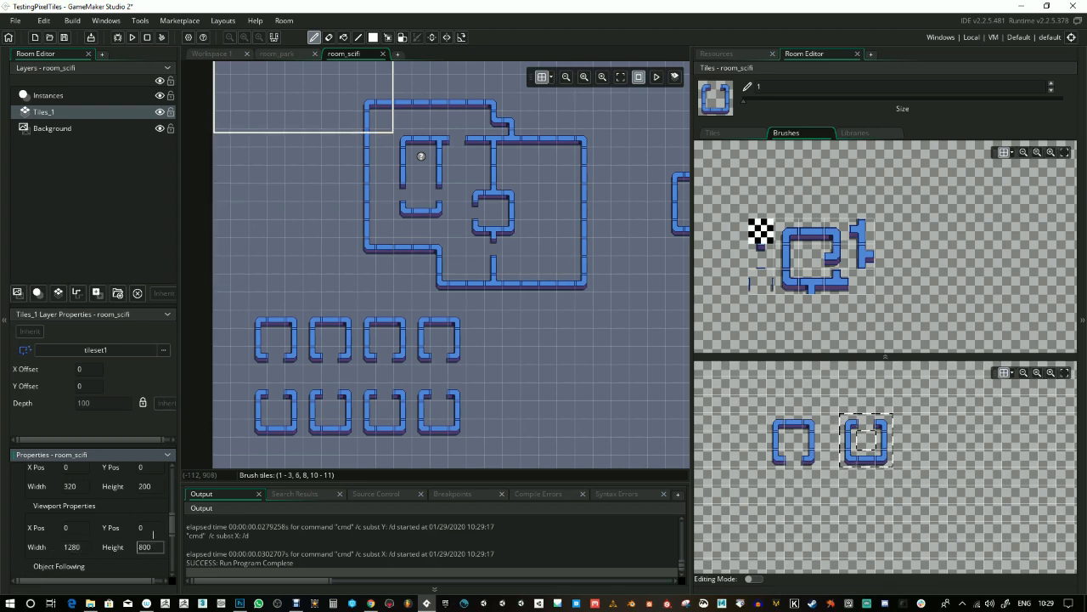
- Run the game in the larger window and move the eye object around the main building's inner rooms and upper corridor
{"action": "left_click", "coordinate": [131, 38]}
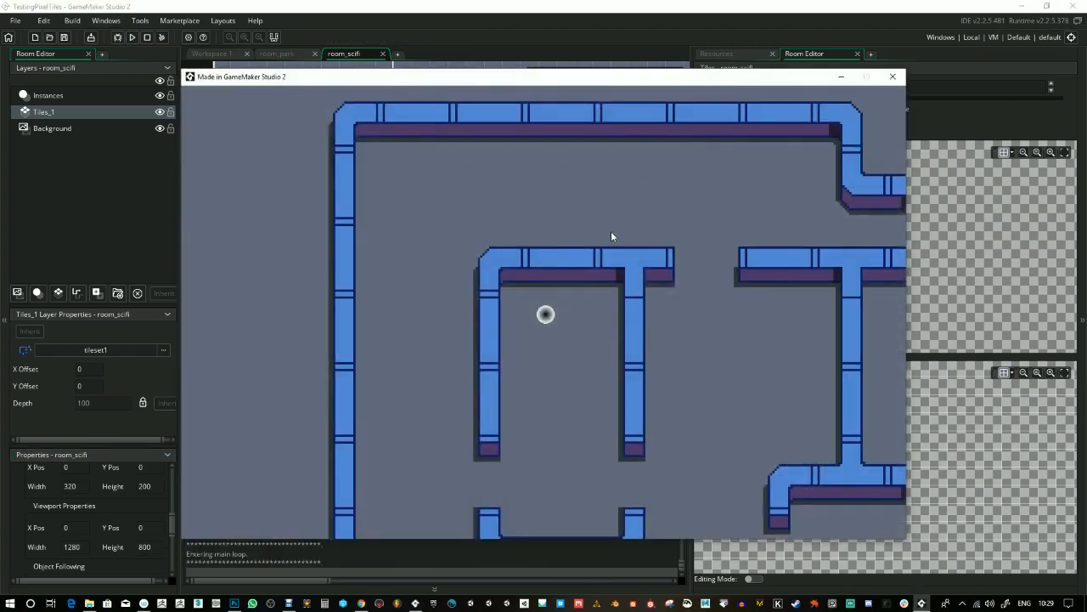
{"action": "key", "text": "Down"}
{"action": "key", "text": "Right"}
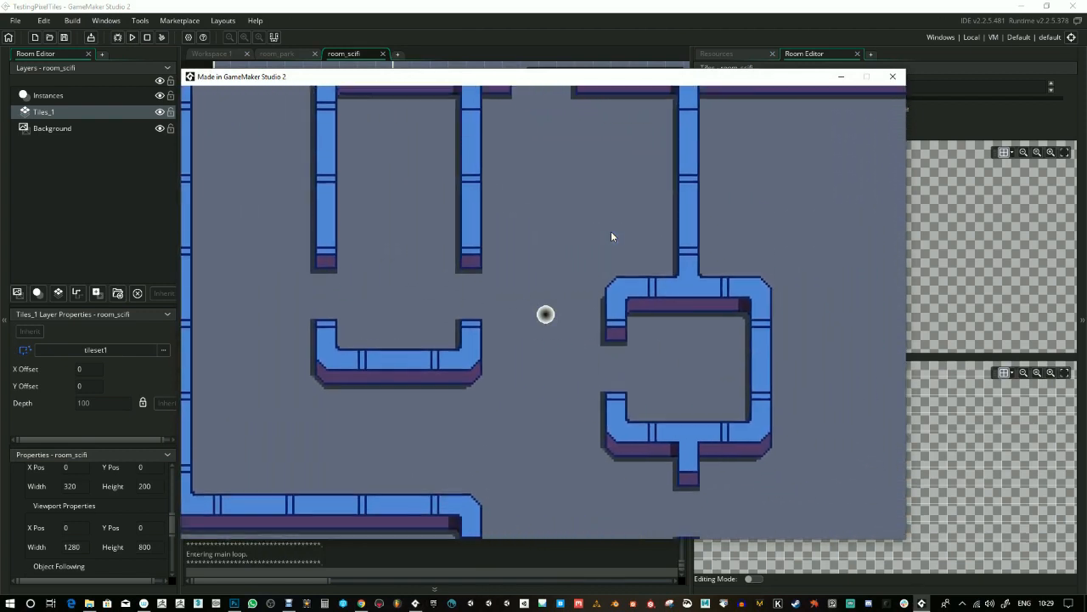
{"action": "key", "text": "Down"}
{"action": "key", "text": "Down"}
{"action": "key", "text": "Up"}
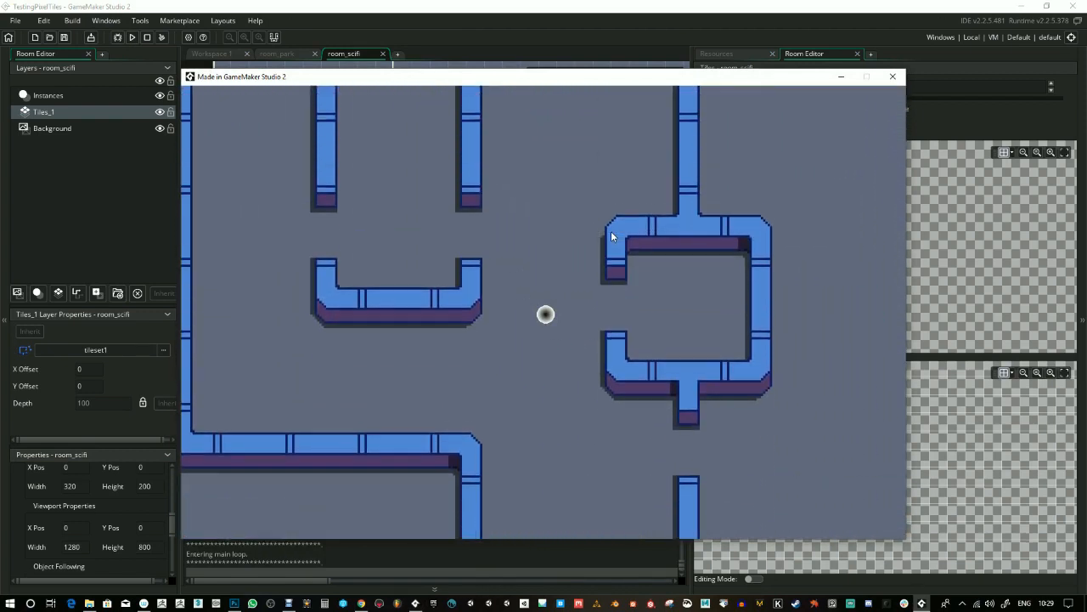
{"action": "key", "text": "Left"}
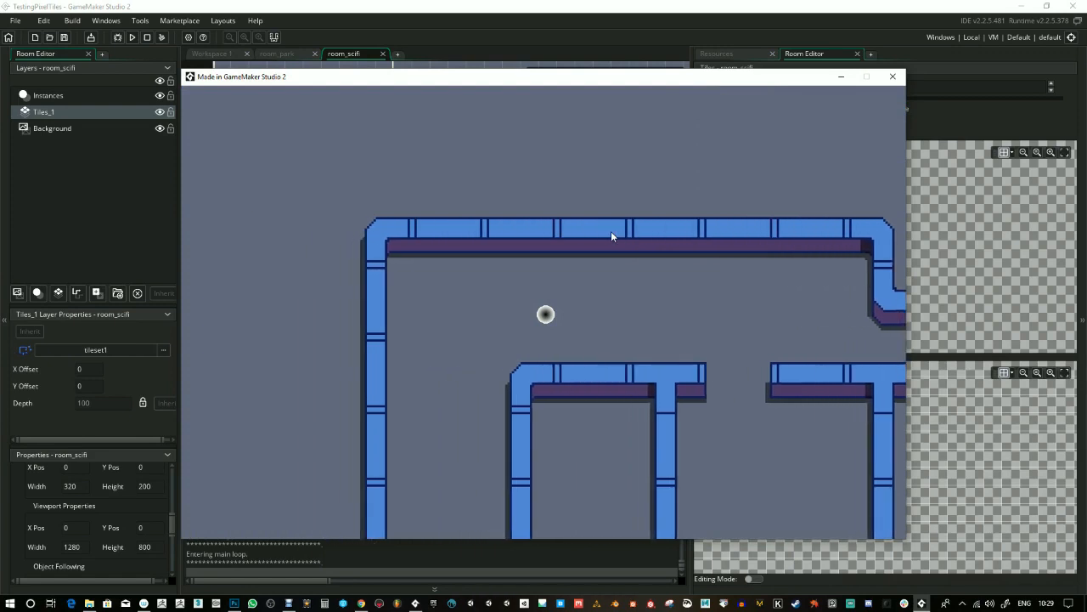
- Move the eye object through the main building to its lower-right corner and close the game
{"action": "key", "text": "Down"}
{"action": "key", "text": "Right"}
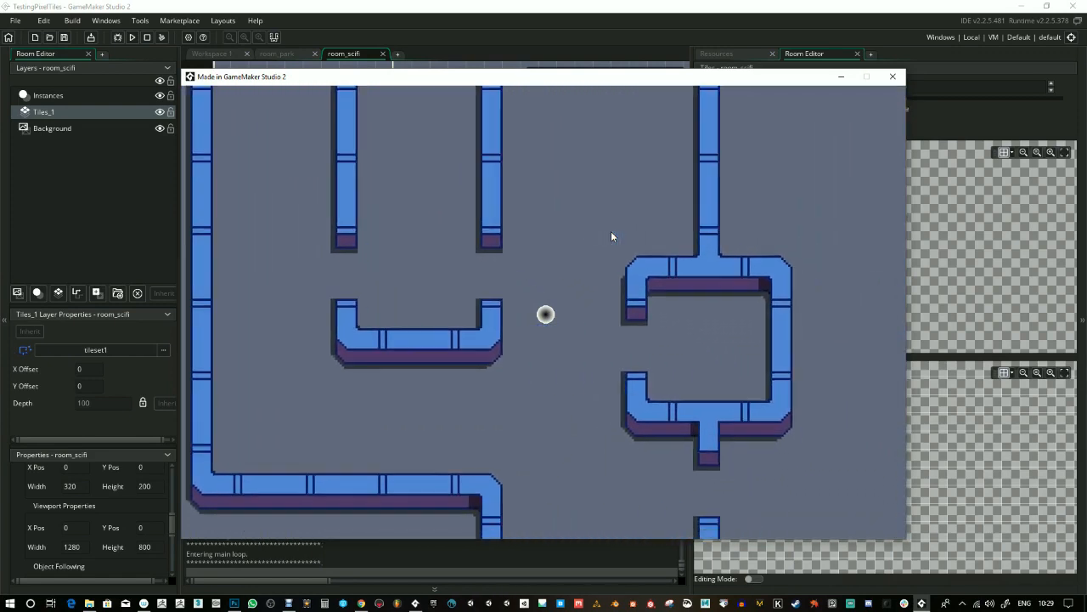
{"action": "key", "text": "Down"}
{"action": "key", "text": "Right"}
{"action": "key", "text": "Up"}
{"action": "key", "text": "Left"}
{"action": "key", "text": "Down"}
{"action": "key", "text": "Down"}
{"action": "key", "text": "Right"}
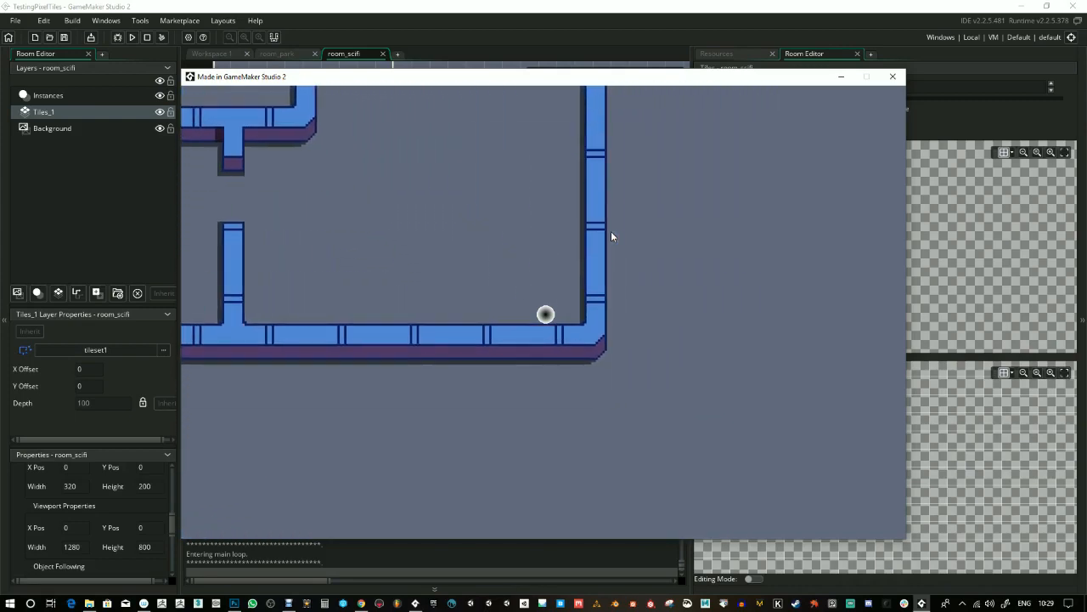
{"action": "left_click", "coordinate": [893, 76]}
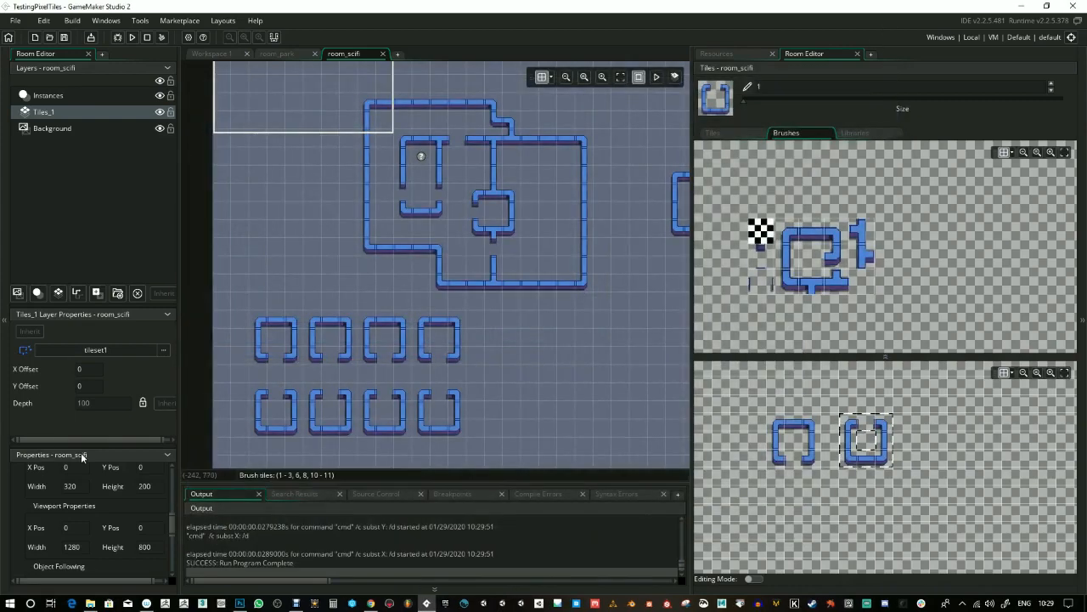
- Set the camera's horizontal and vertical speed for following o_eye to -2 and try it in a game run
{"action": "mouse_move", "coordinate": [176, 523]}
{"action": "left_mouse_down"}
{"action": "mouse_move", "coordinate": [177, 554]}
{"action": "mouse_move", "coordinate": [181, 476]}
{"action": "mouse_move", "coordinate": [181, 510]}
{"action": "mouse_move", "coordinate": [170, 514]}
{"action": "left_mouse_up"}
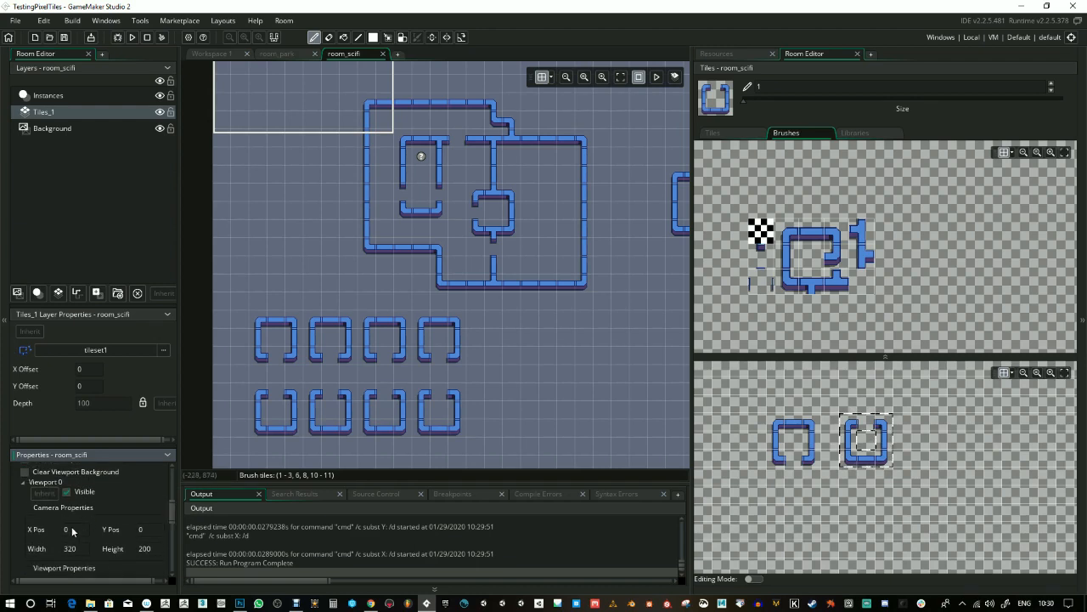
{"action": "scroll", "coordinate": [170, 510], "scroll_direction": "down", "scroll_amount": 3}
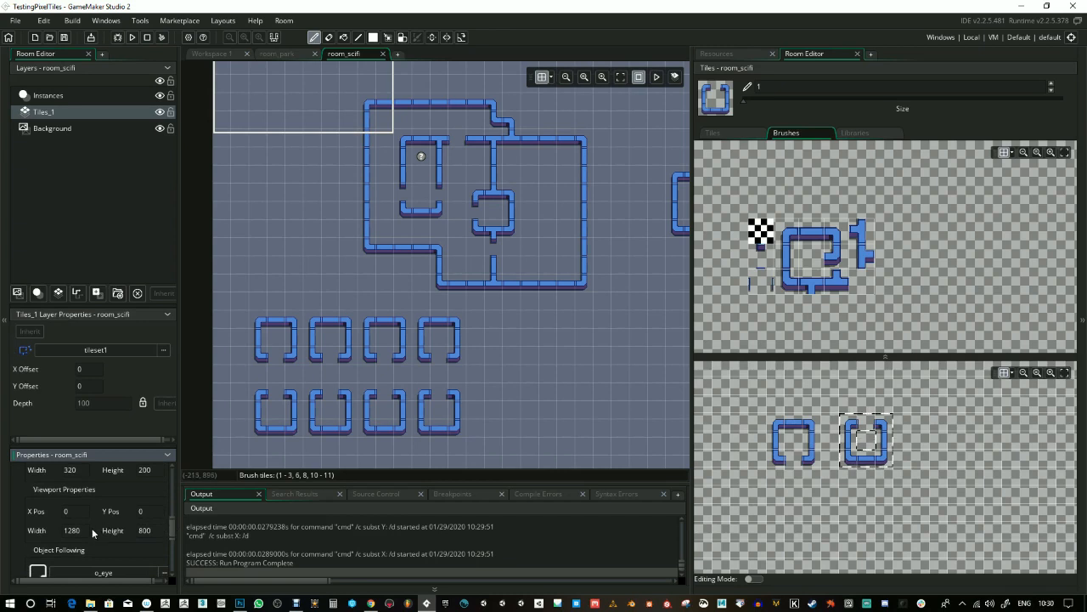
{"action": "left_click_drag", "start_coordinate": [175, 525], "coordinate": [175, 541]}
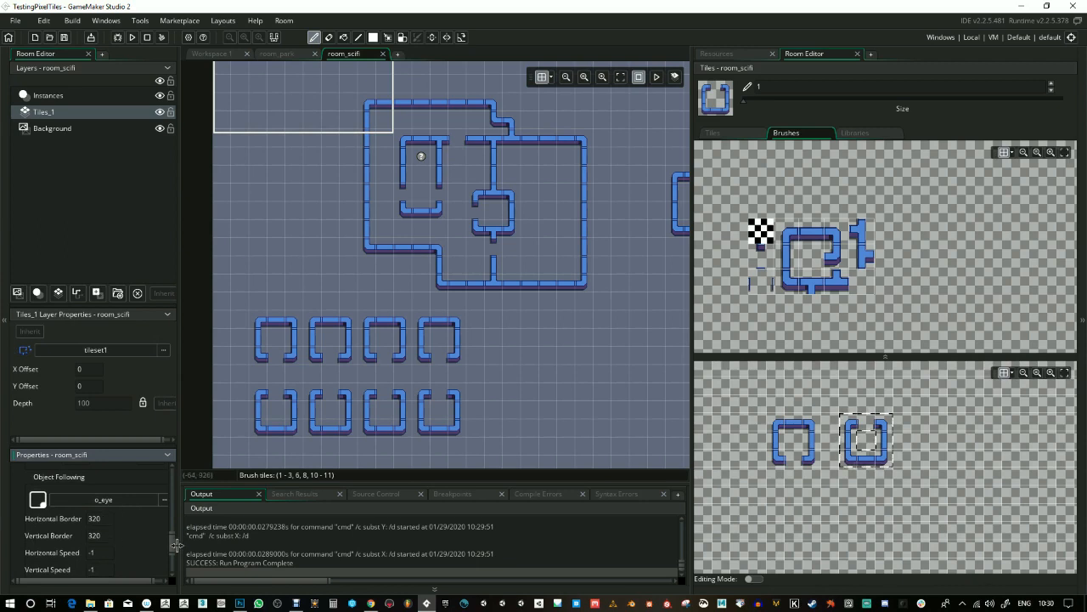
{"action": "scroll", "coordinate": [173, 543], "scroll_direction": "down", "scroll_amount": 2}
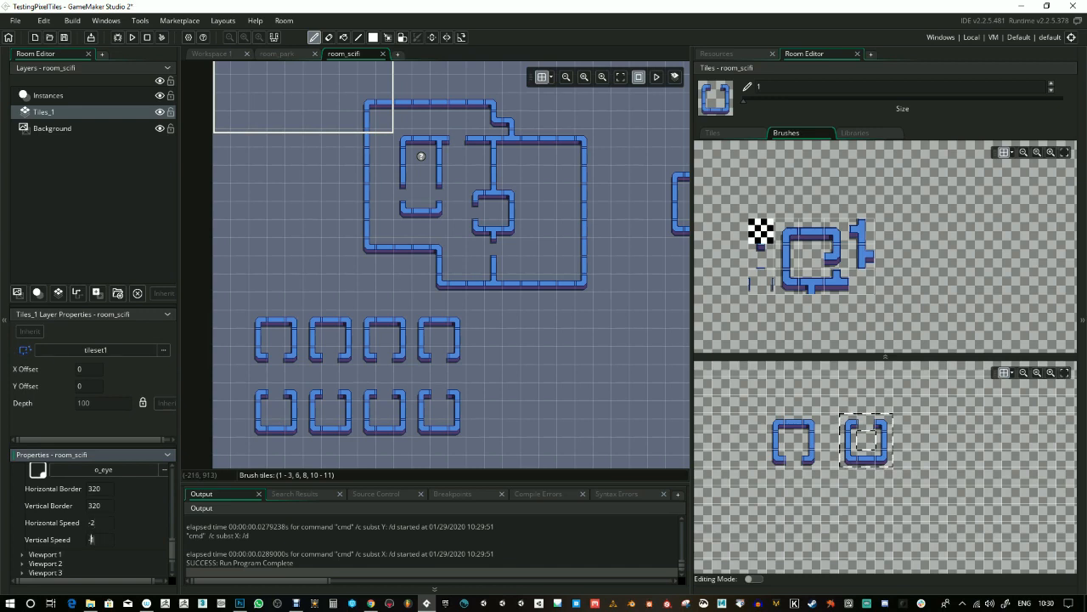
{"action": "left_click", "coordinate": [131, 38]}
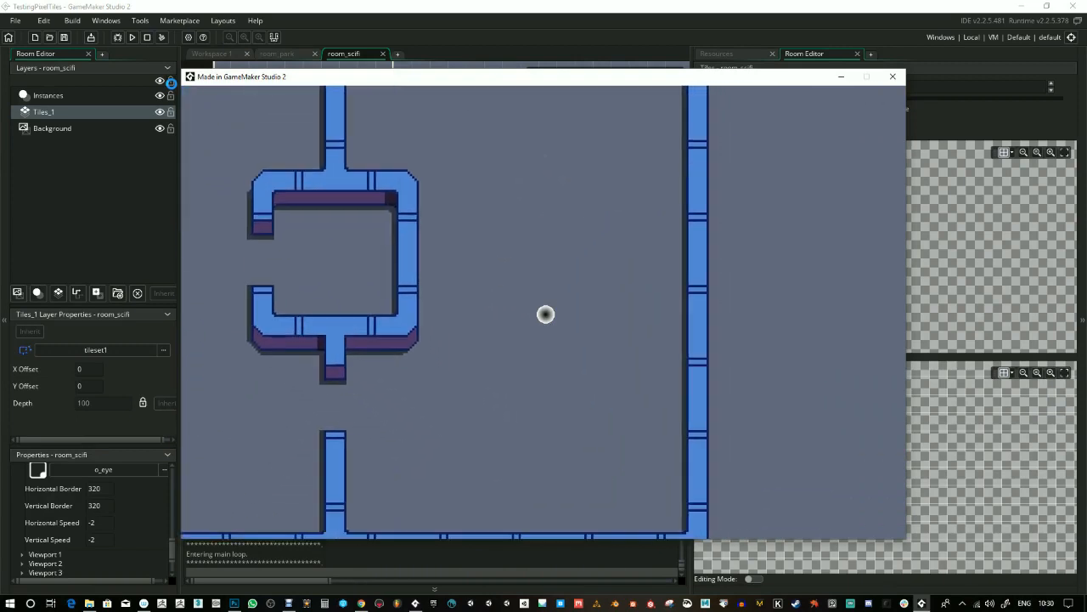
{"action": "left_click", "coordinate": [893, 76]}
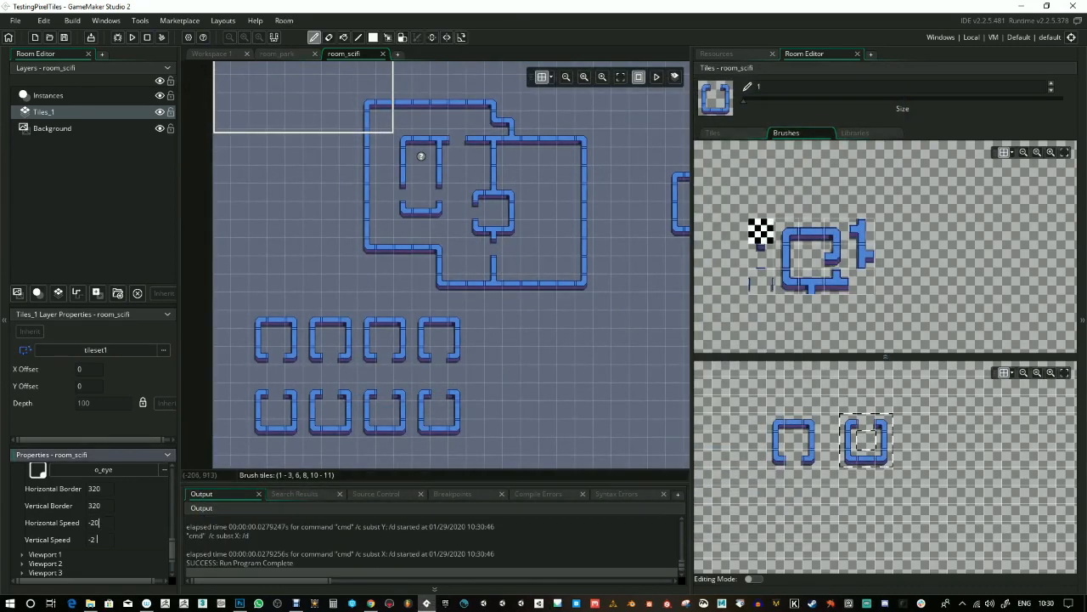
- Test-run the game with both follow speeds at -20, reset them to -1 and save the project
{"action": "key", "text": "F5"}
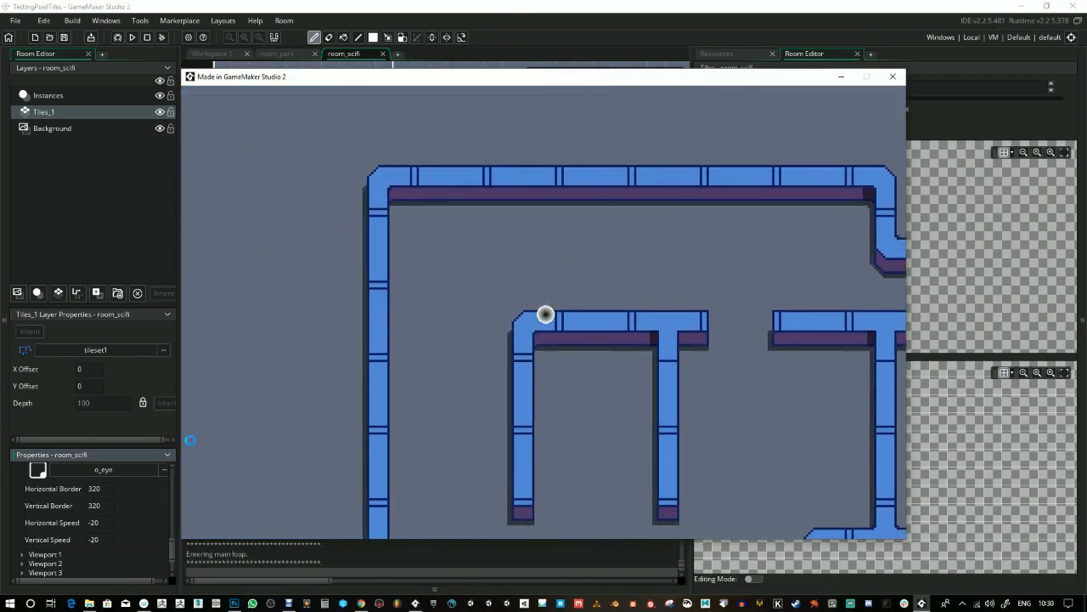
{"action": "left_click", "coordinate": [893, 76]}
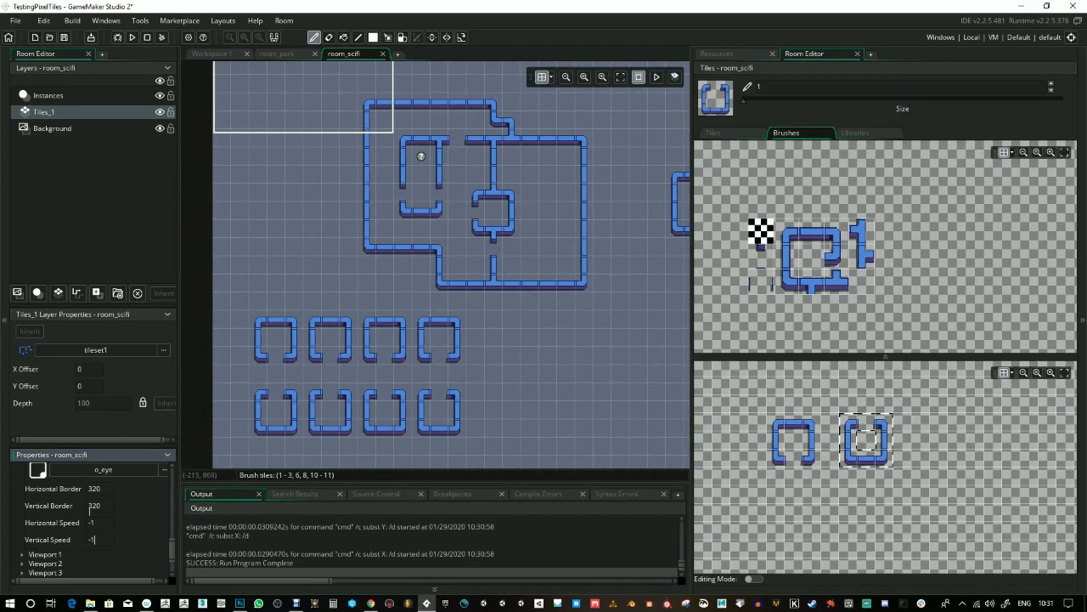
{"action": "key", "text": "ctrl+s"}
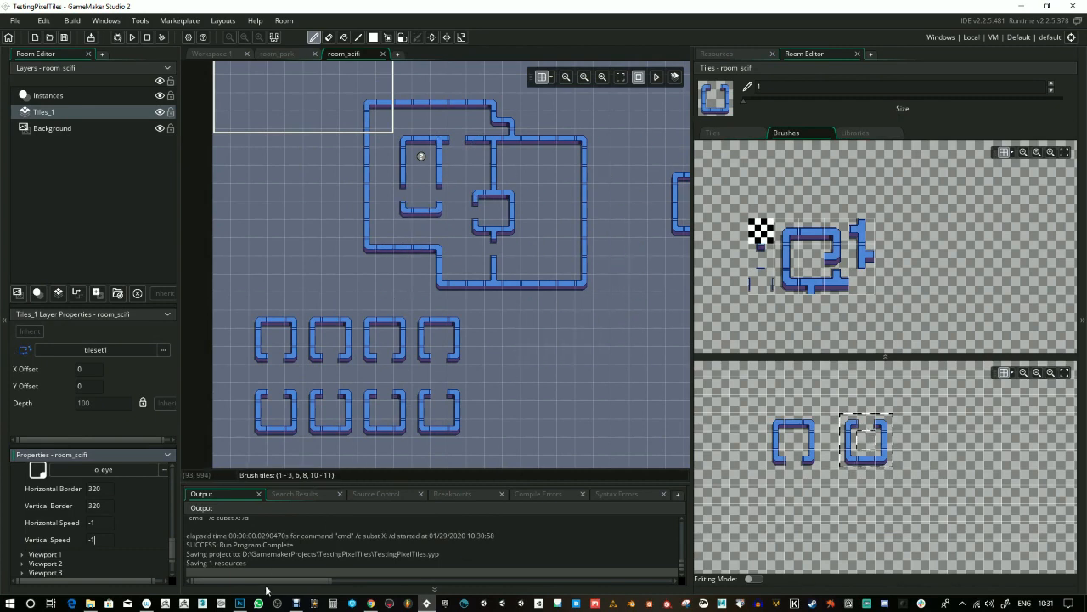
- Switch to Photoshop and make Layer 6 with the character sketch visible in Tilesets.psd
{"action": "left_click", "coordinate": [241, 603]}
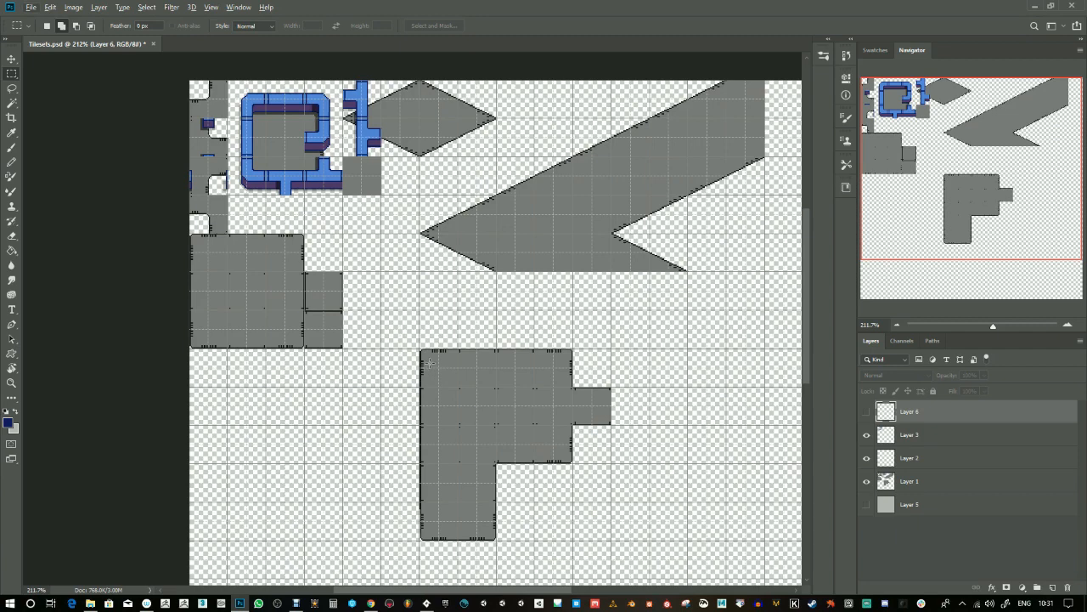
{"action": "left_click", "coordinate": [867, 435]}
{"action": "left_click", "coordinate": [866, 434]}
{"action": "left_click", "coordinate": [866, 412]}
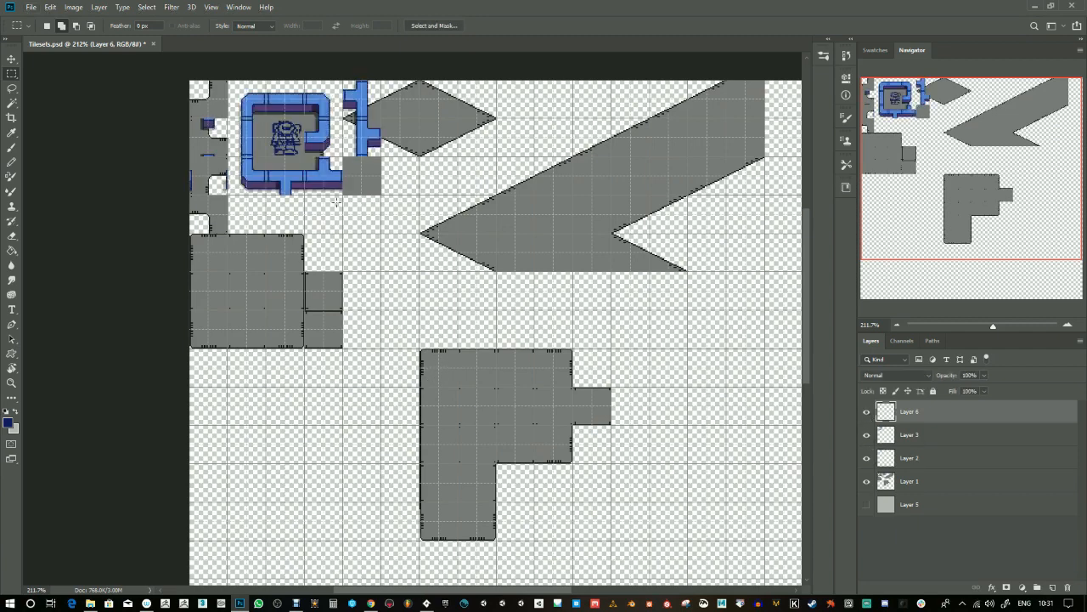
- Move the character sketch from the blue-walled room onto the upper-left corner tile of the lower L-shaped floor
{"action": "left_click", "coordinate": [12, 58]}
{"action": "left_click_drag", "start_coordinate": [295, 146], "coordinate": [444, 378]}
{"action": "left_click_drag", "start_coordinate": [994, 325], "coordinate": [1009, 325]}
- Add a new layer above the character sketch and set the Pencil's foreground colour to yellow b8ab1c
{"action": "key", "text": "b"}
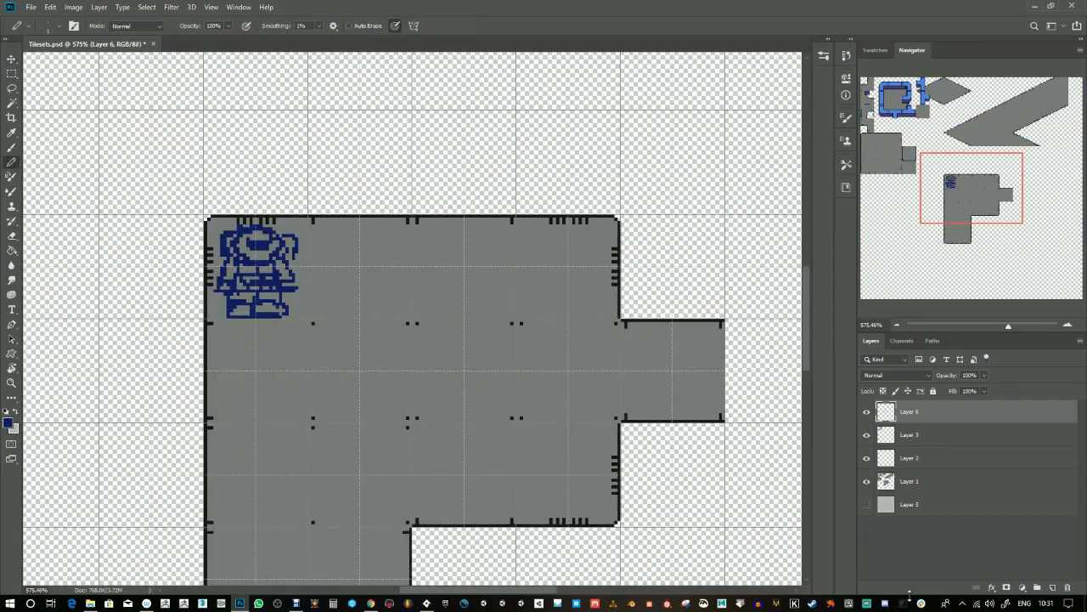
{"action": "key", "text": "ctrl+shift+alt+n"}
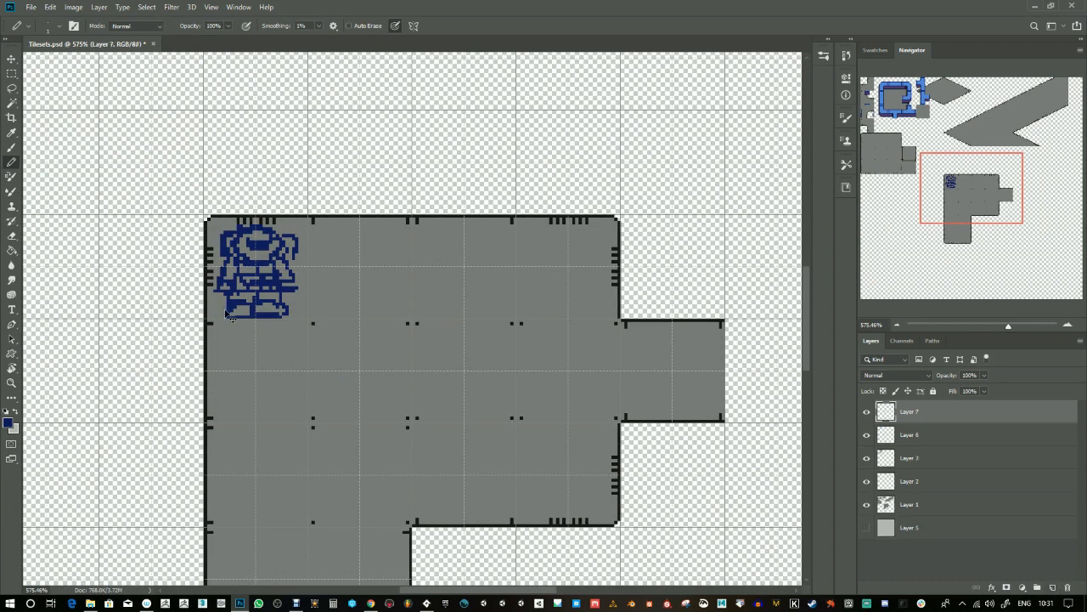
{"action": "left_click_drag", "start_coordinate": [211, 313], "coordinate": [212, 228]}
{"action": "key", "text": "ctrl+z"}
{"action": "left_click", "coordinate": [10, 424]}
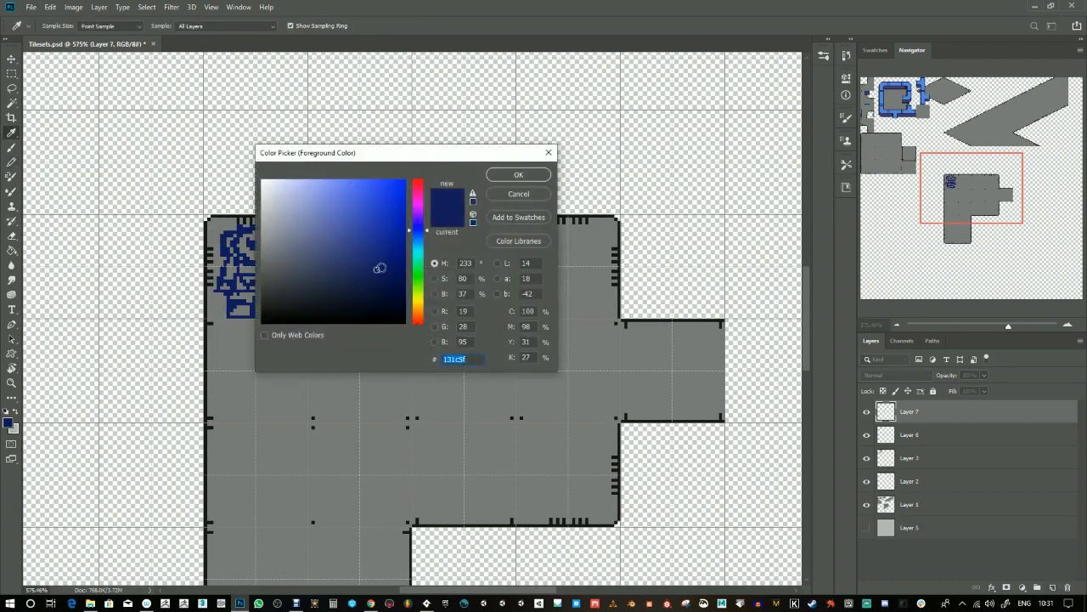
{"action": "left_click_drag", "start_coordinate": [419, 281], "coordinate": [422, 303]}
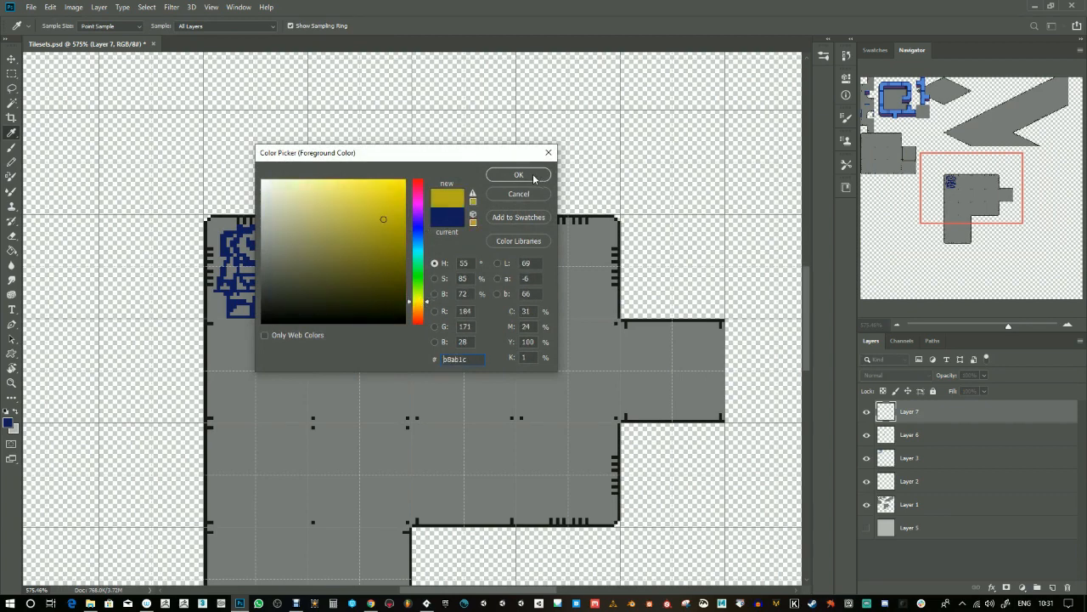
{"action": "left_click", "coordinate": [538, 177]}
- Try yellow pencil guide lines along the edges of the character's tile and over its upper part, and undo them
{"action": "mouse_move", "coordinate": [212, 316]}
{"action": "left_mouse_down"}
{"action": "mouse_move", "coordinate": [213, 226]}
{"action": "mouse_move", "coordinate": [304, 223]}
{"action": "left_mouse_up"}
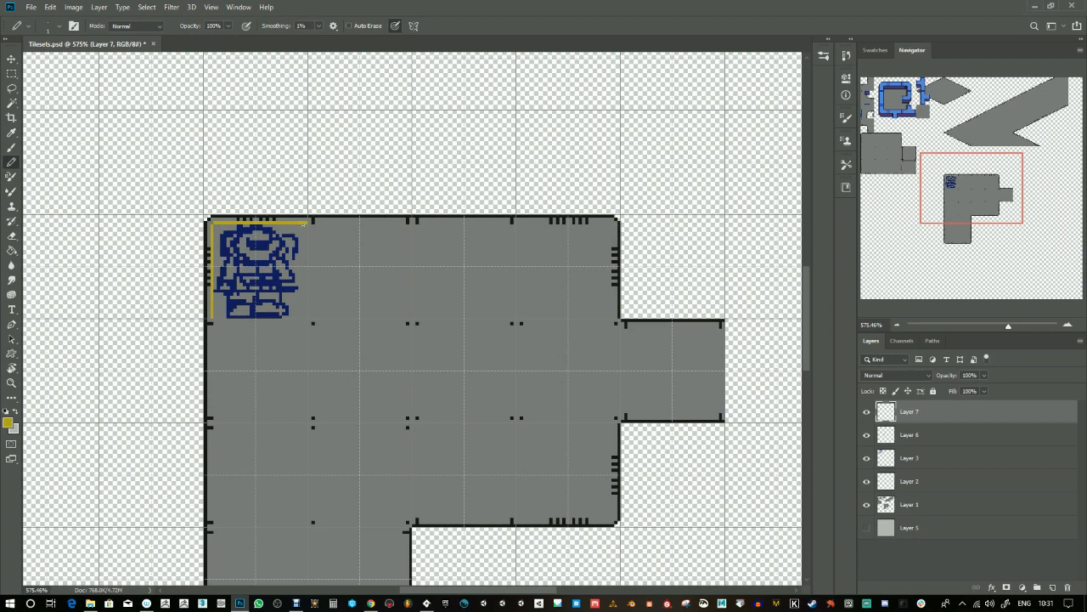
{"action": "mouse_move", "coordinate": [230, 224]}
{"action": "left_mouse_down"}
{"action": "mouse_move", "coordinate": [216, 236]}
{"action": "mouse_move", "coordinate": [294, 237]}
{"action": "left_mouse_up"}
{"action": "key", "text": "ctrl+z"}
{"action": "key", "text": "ctrl+z"}
{"action": "key", "text": "ctrl+z"}
{"action": "key", "text": "ctrl+z"}
{"action": "key", "text": "ctrl+z"}
{"action": "key", "text": "ctrl+z"}
{"action": "key", "text": "ctrl+z"}
- Try a small yellow bracket around the character's feet, undo it and view the whole tileset layout
{"action": "mouse_move", "coordinate": [241, 322]}
{"action": "left_mouse_down"}
{"action": "mouse_move", "coordinate": [257, 304]}
{"action": "mouse_move", "coordinate": [263, 325]}
{"action": "left_mouse_up"}
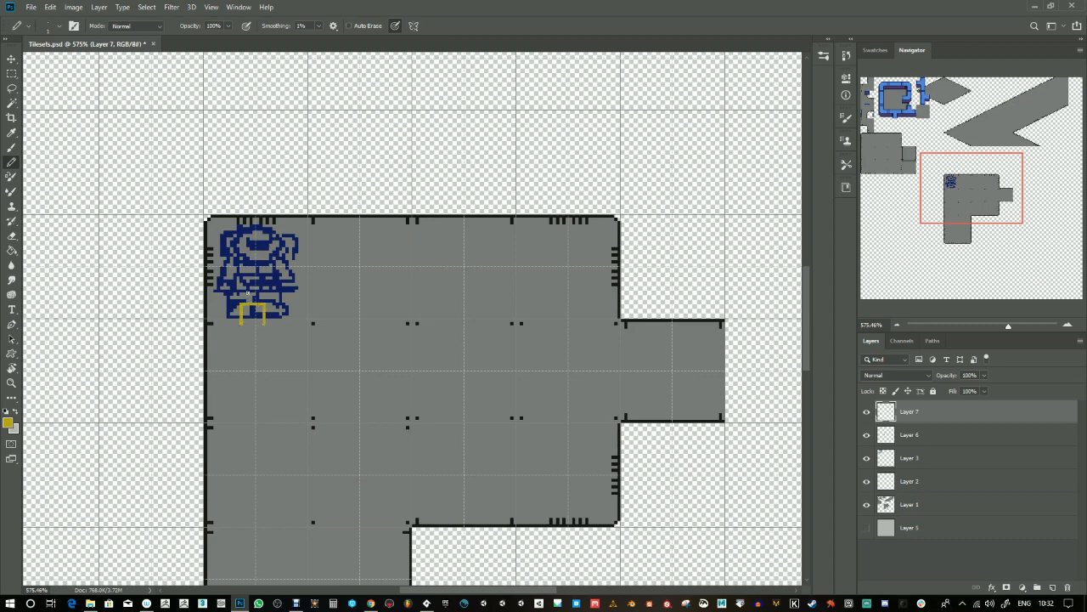
{"action": "key", "text": "ctrl+z"}
{"action": "left_click_drag", "start_coordinate": [1009, 326], "coordinate": [993, 326]}
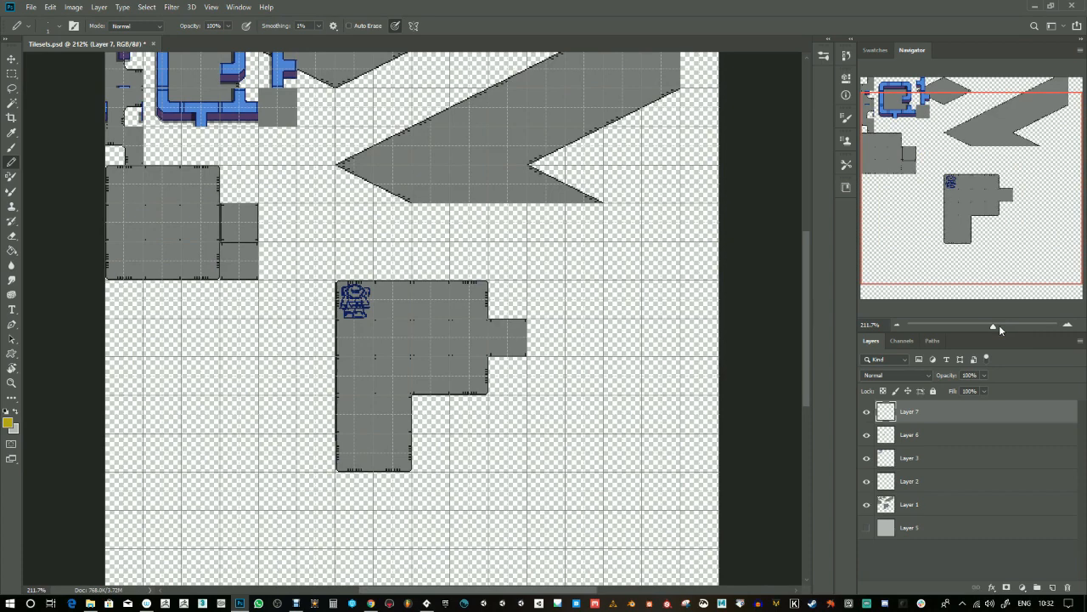
{"action": "left_click_drag", "start_coordinate": [958, 210], "coordinate": [917, 160]}
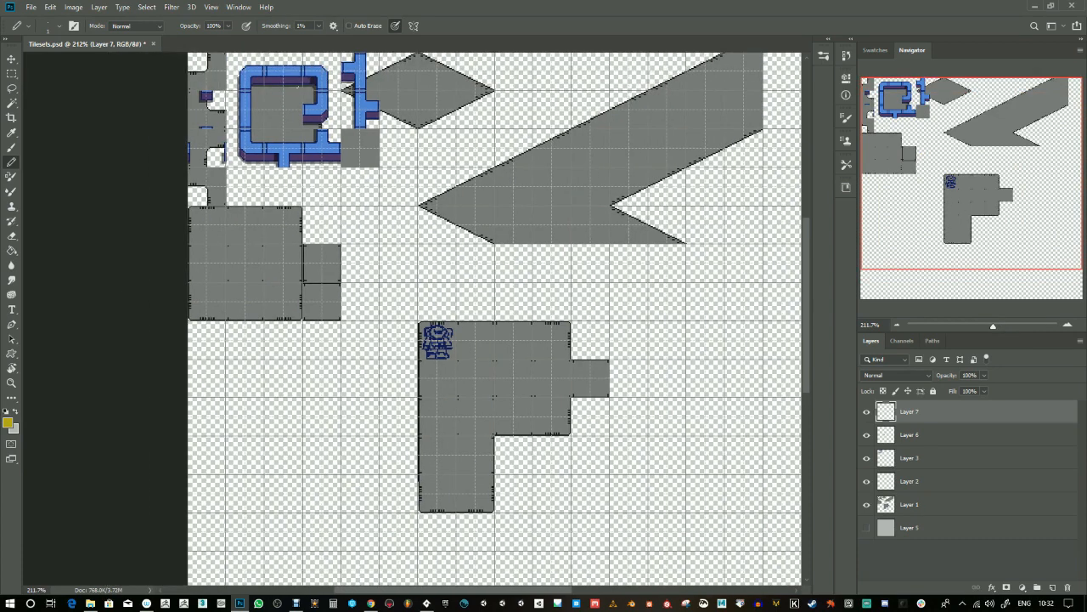